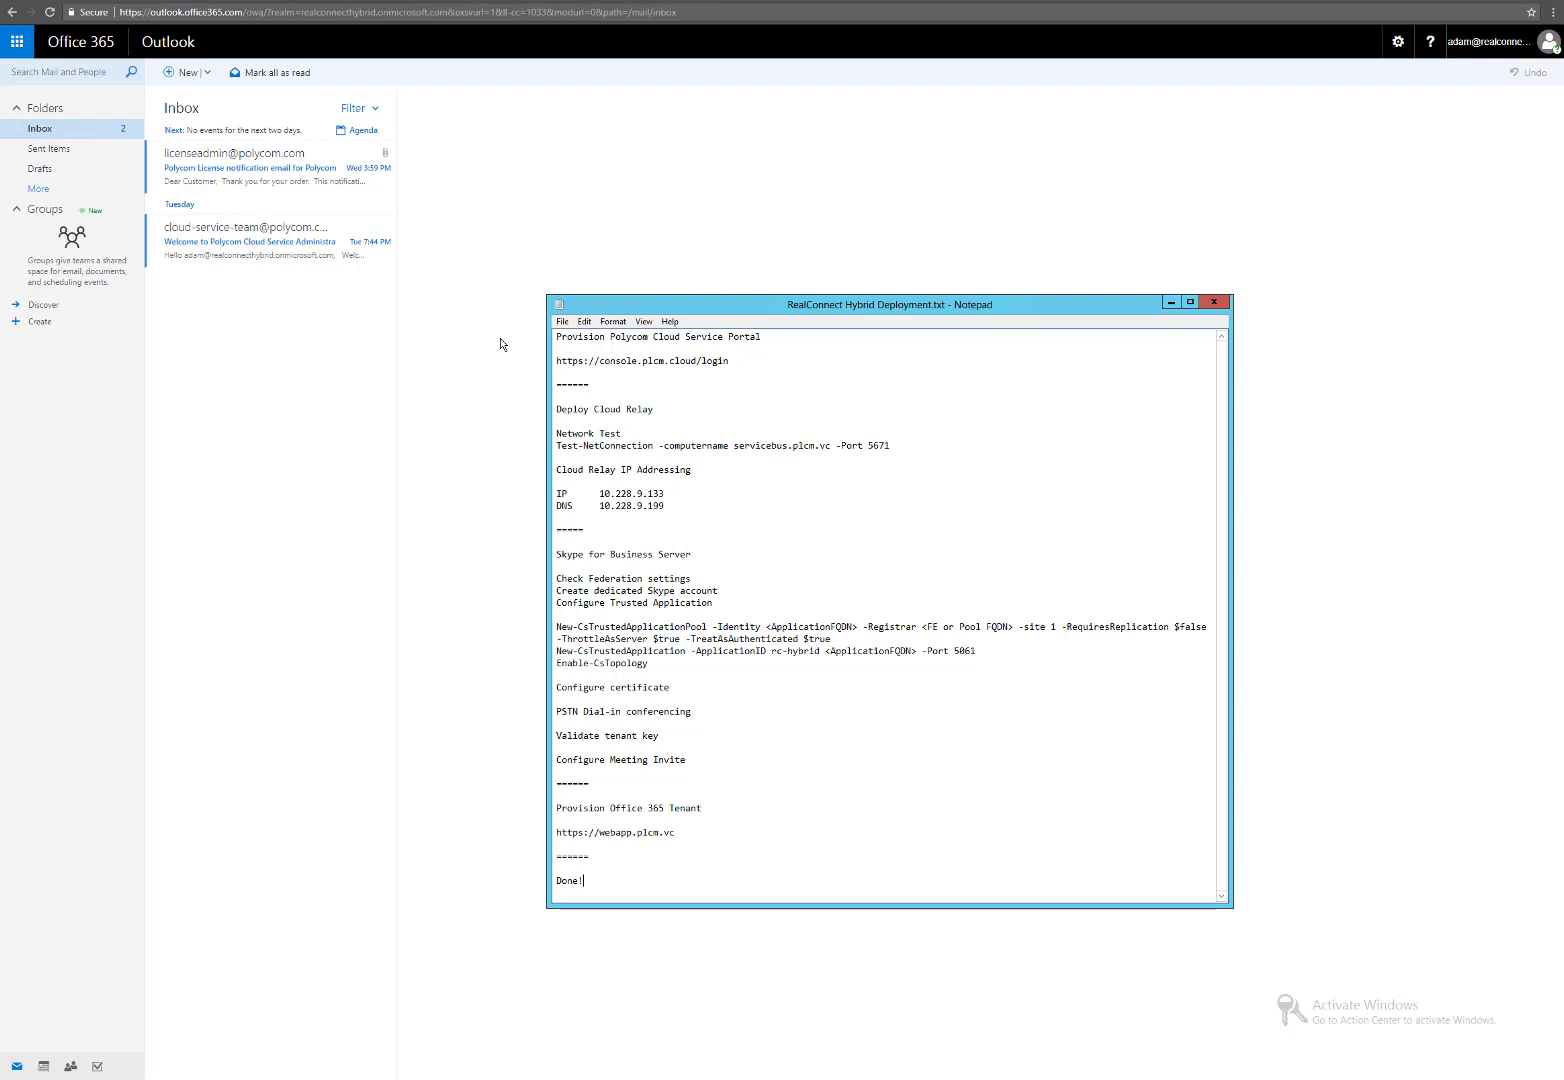
Open the Polycom Cloud Service activation email and start completing the account activation.
click(286, 256)
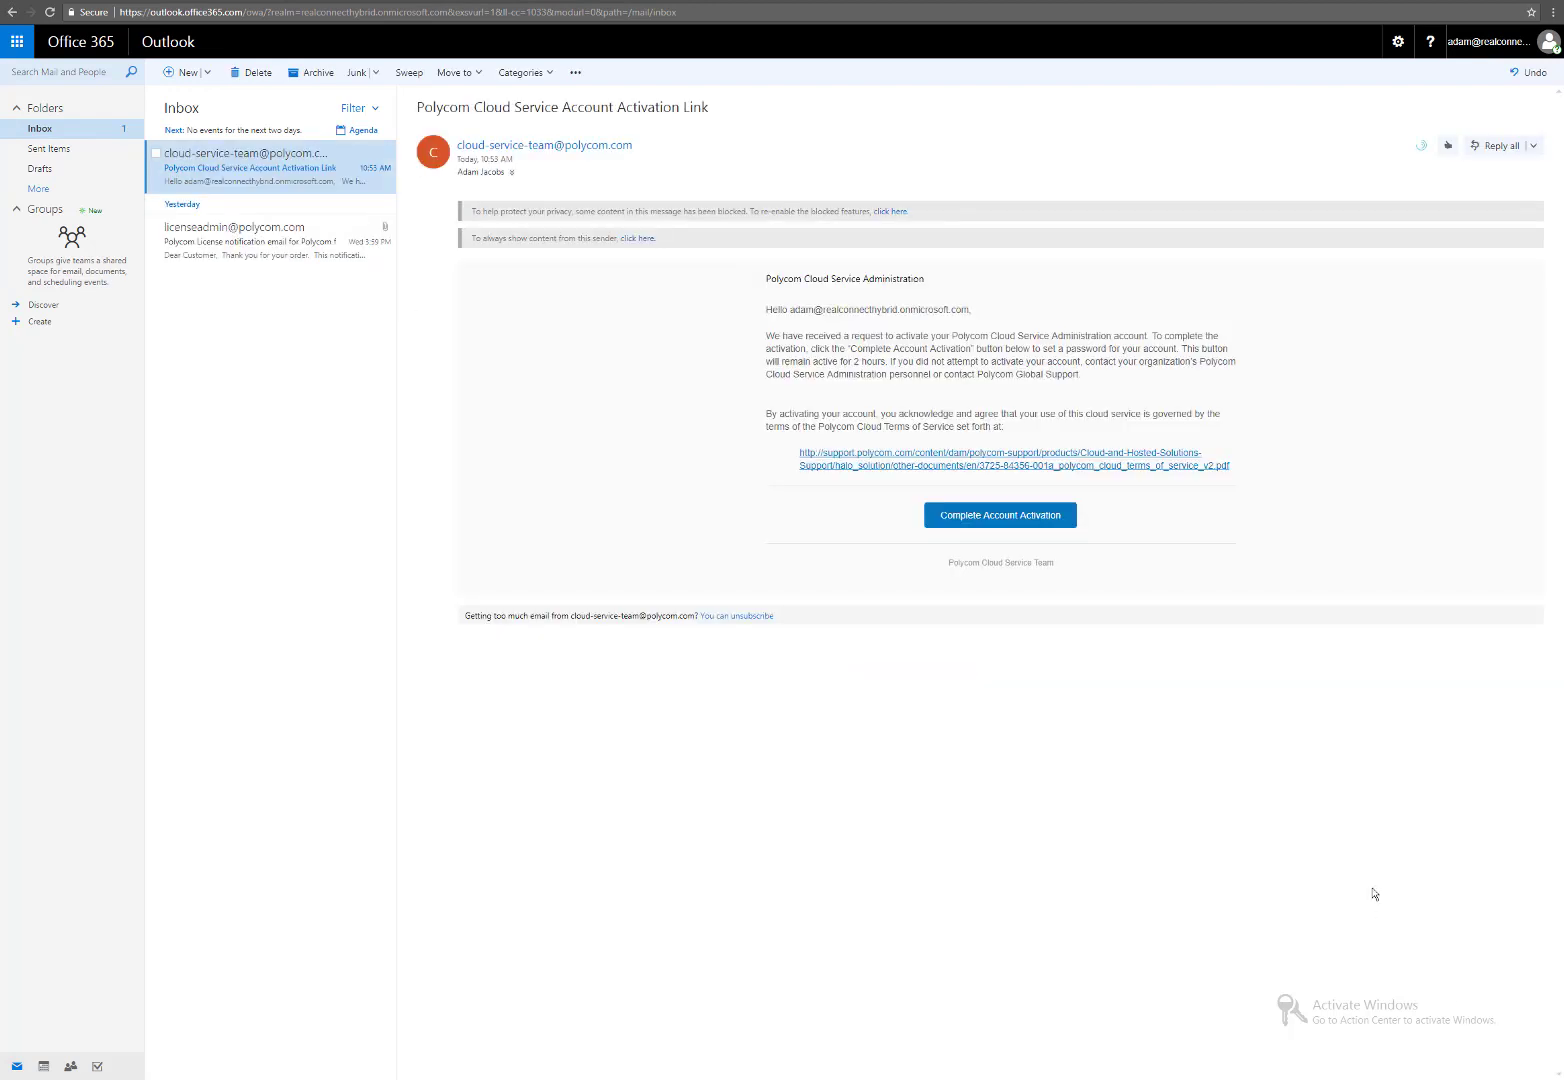
click(1022, 516)
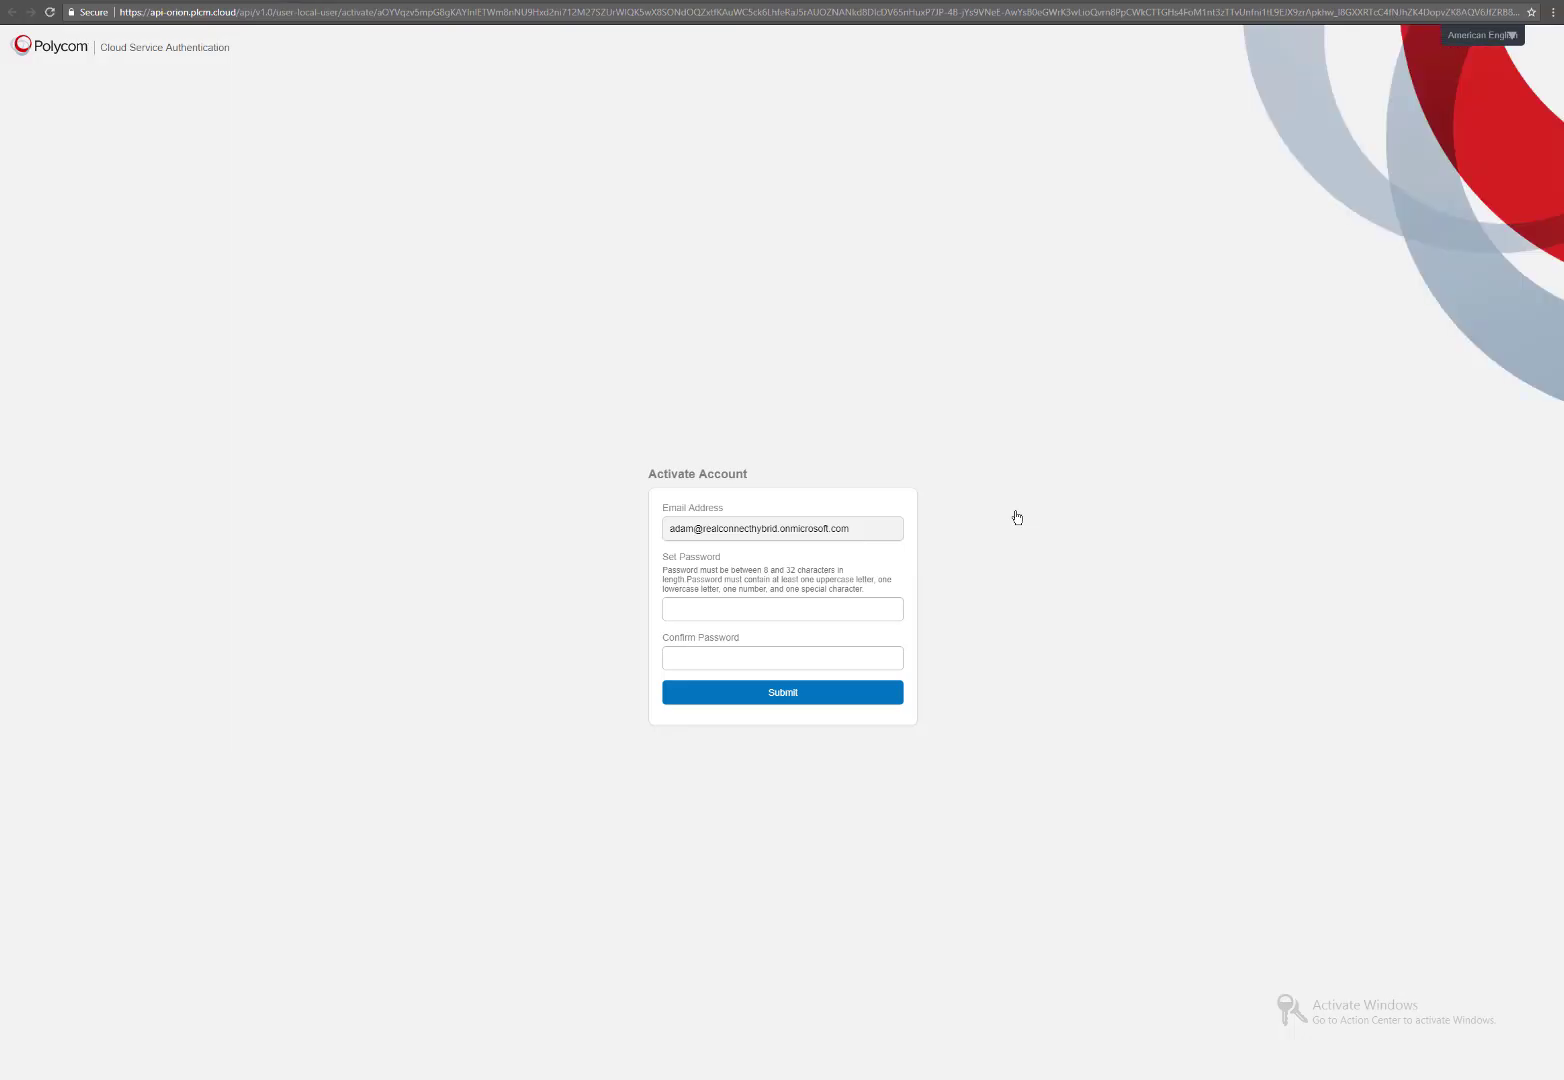
Set and confirm a new password for the Polycom Cloud Service account to activate it.
click(741, 613)
text(•••••••••••)
key(Tab)
text(••)
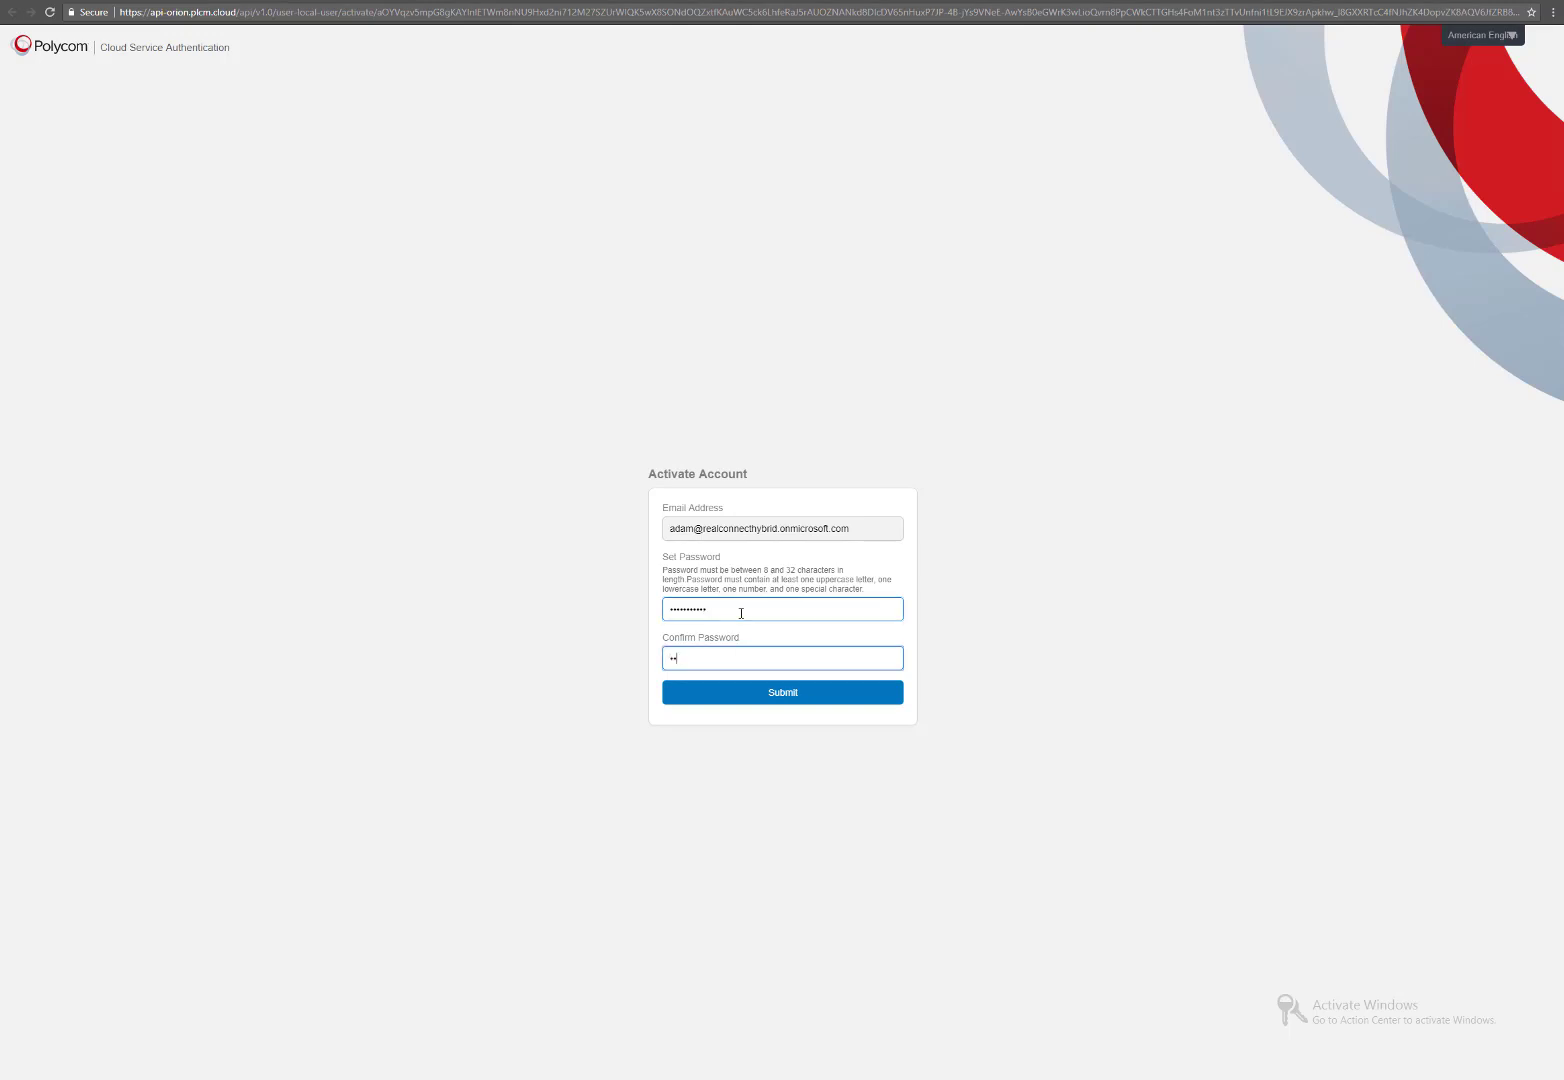
text(•••••••••)
key(Return)
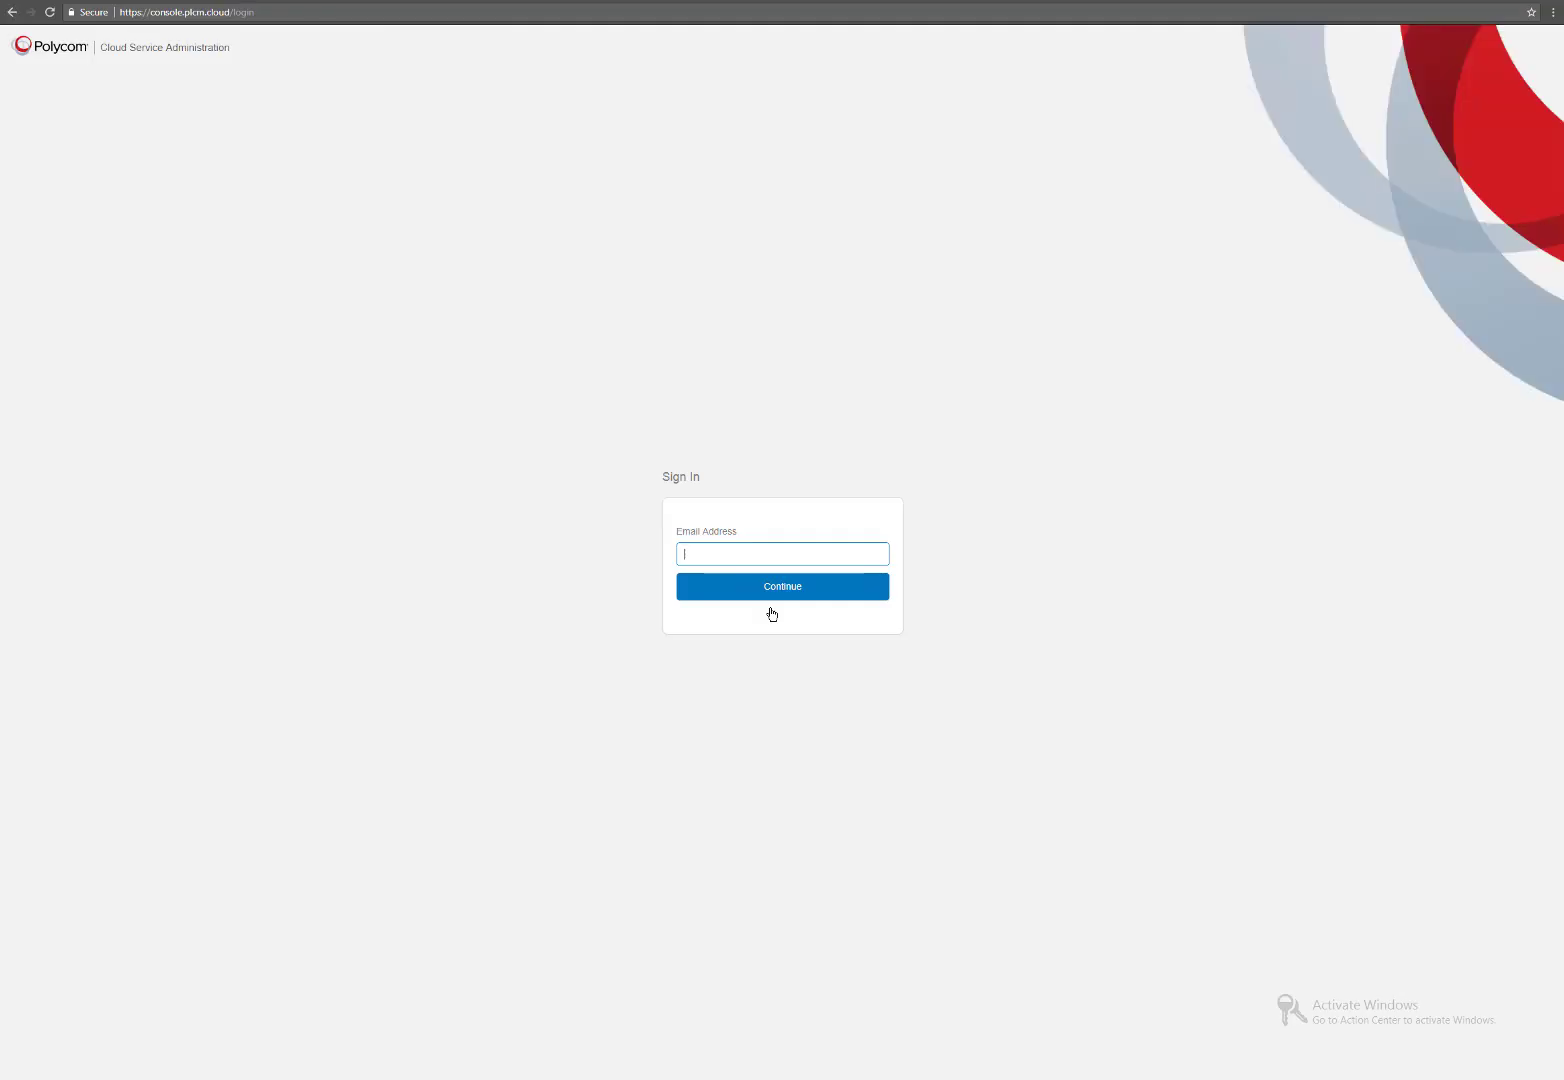
Sign in to Polycom Cloud Service Administration with the administrator's e-mail and password.
click(740, 549)
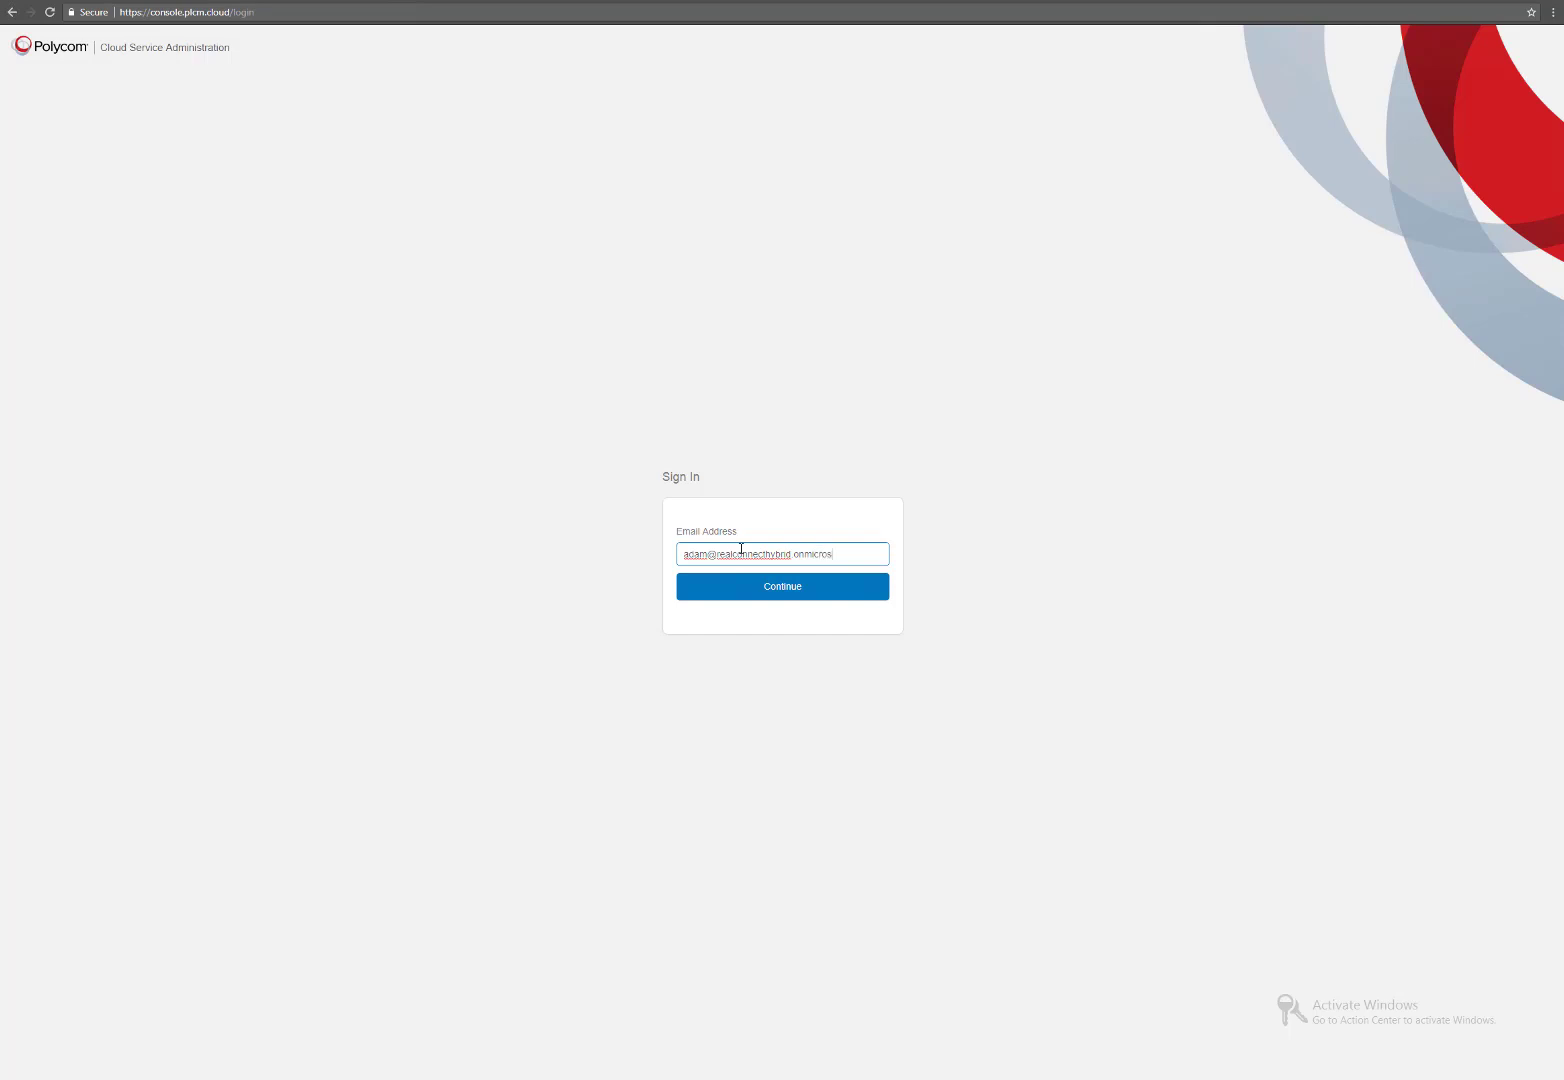
key(Return)
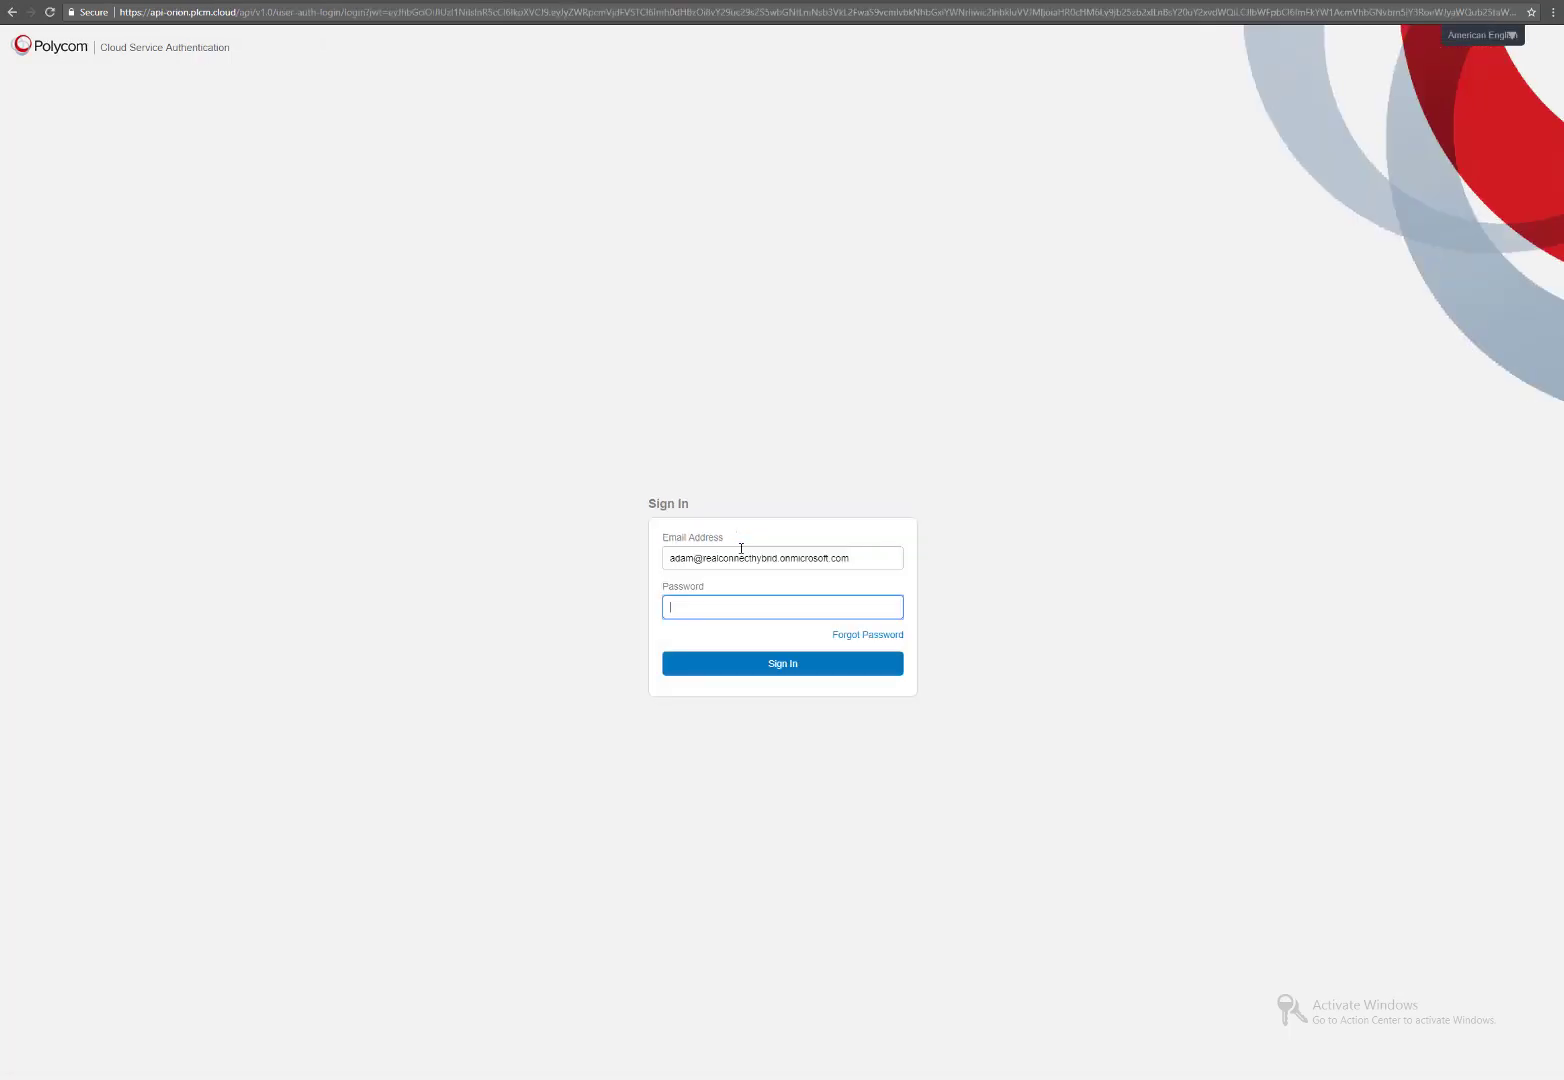
text(•••••••••••)
key(Return)
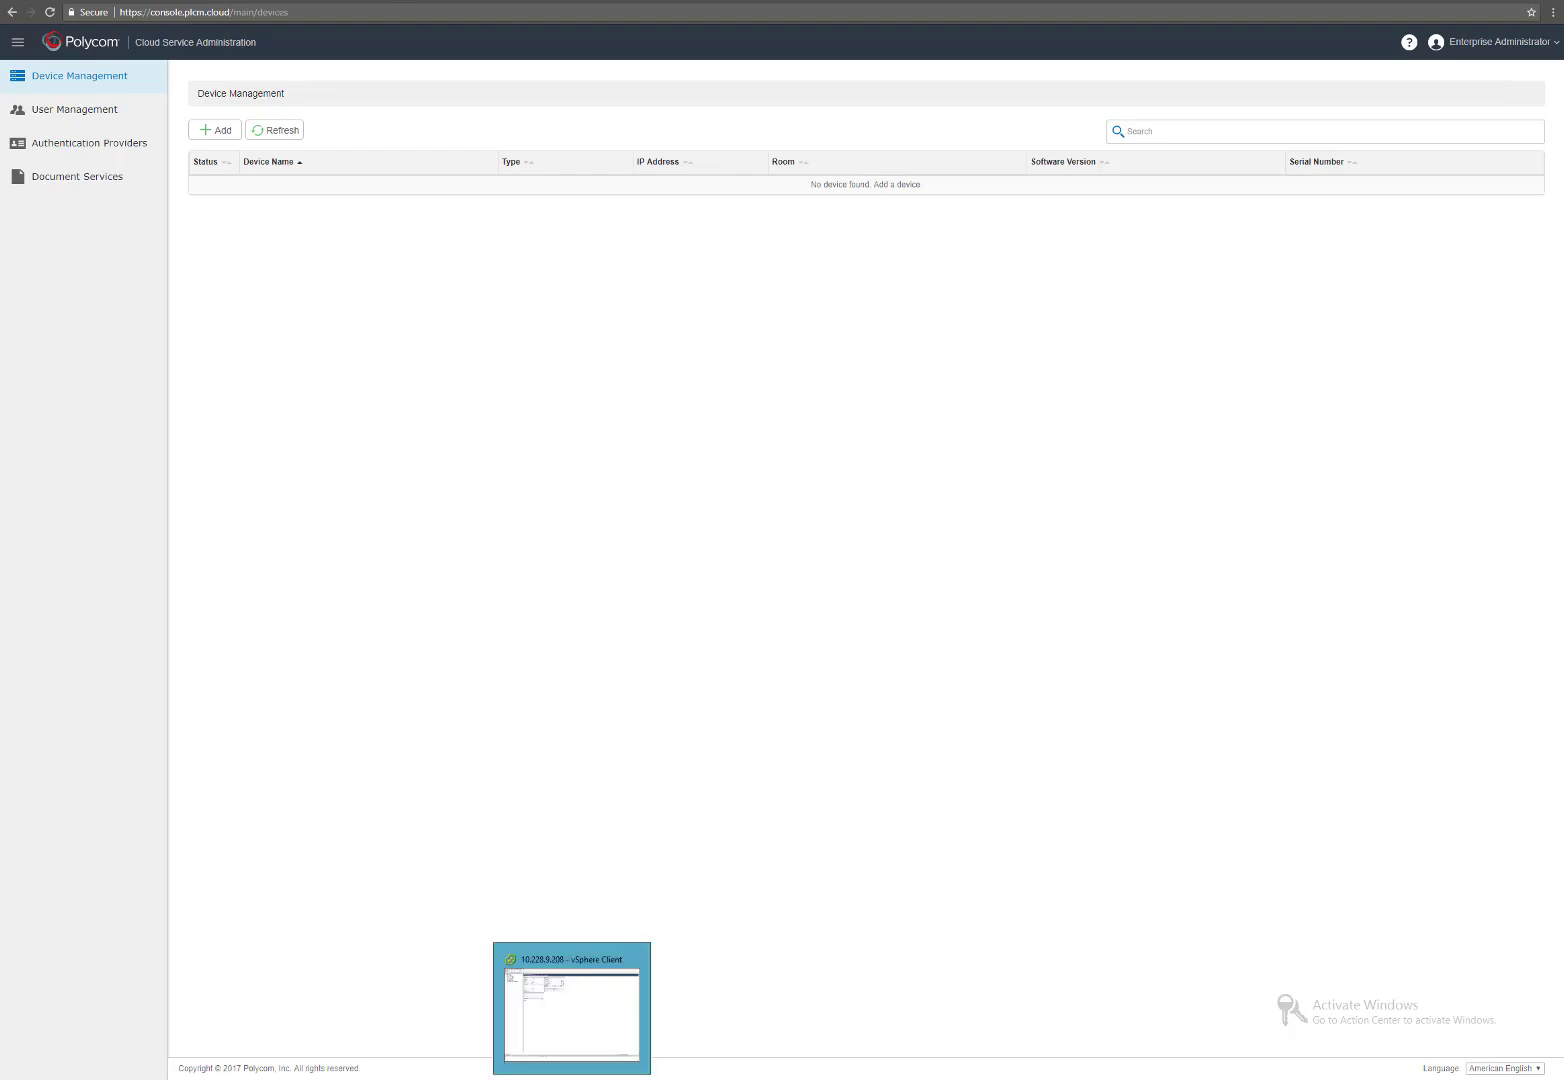
click(572, 1078)
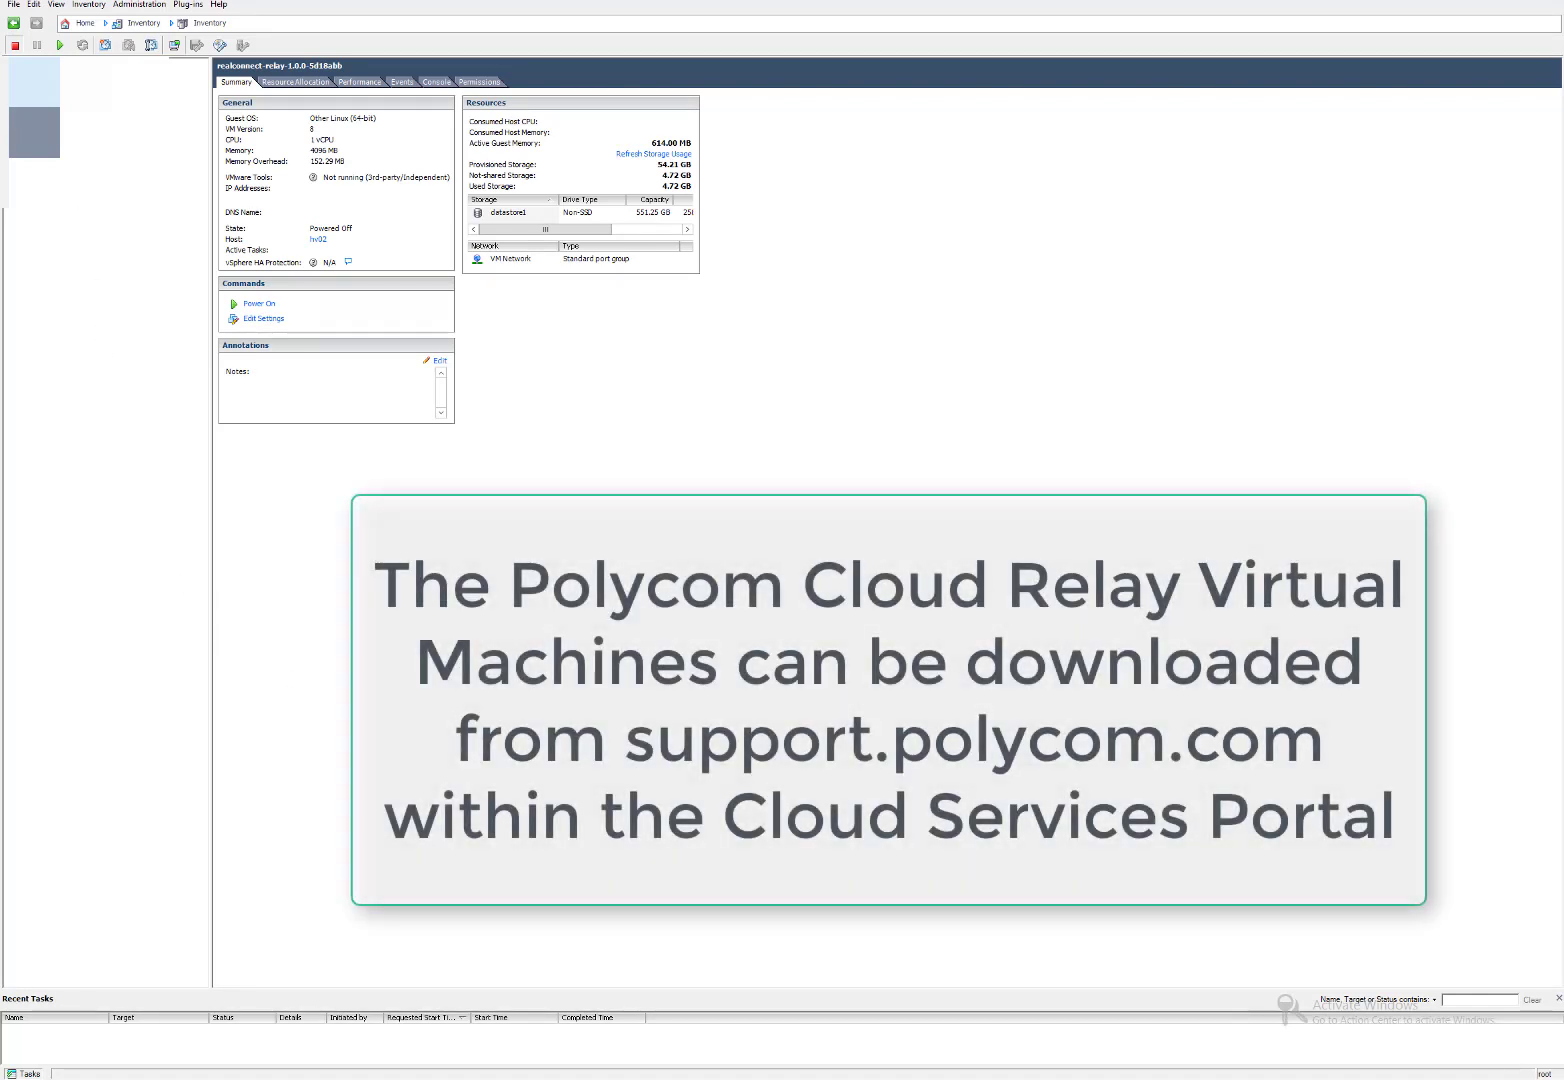
Start an OVF template deployment on the ESXi host from the polycom-cloud-relay OVA file.
click(69, 66)
right_click(69, 66)
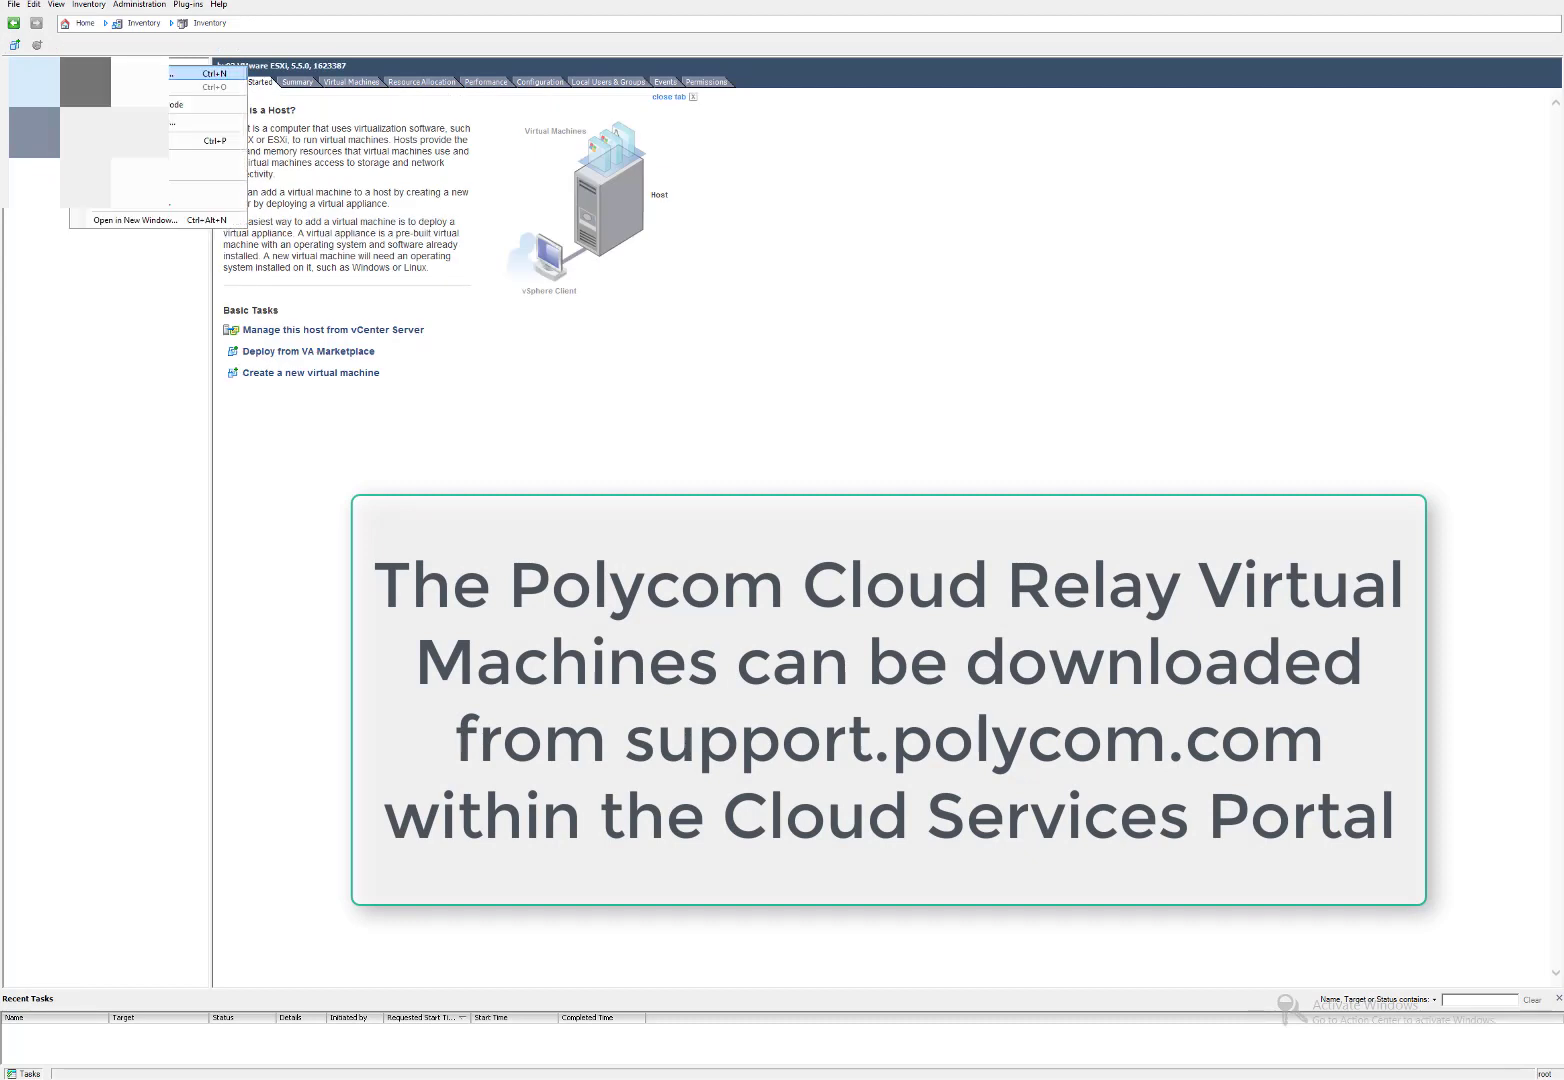
click(16, 5)
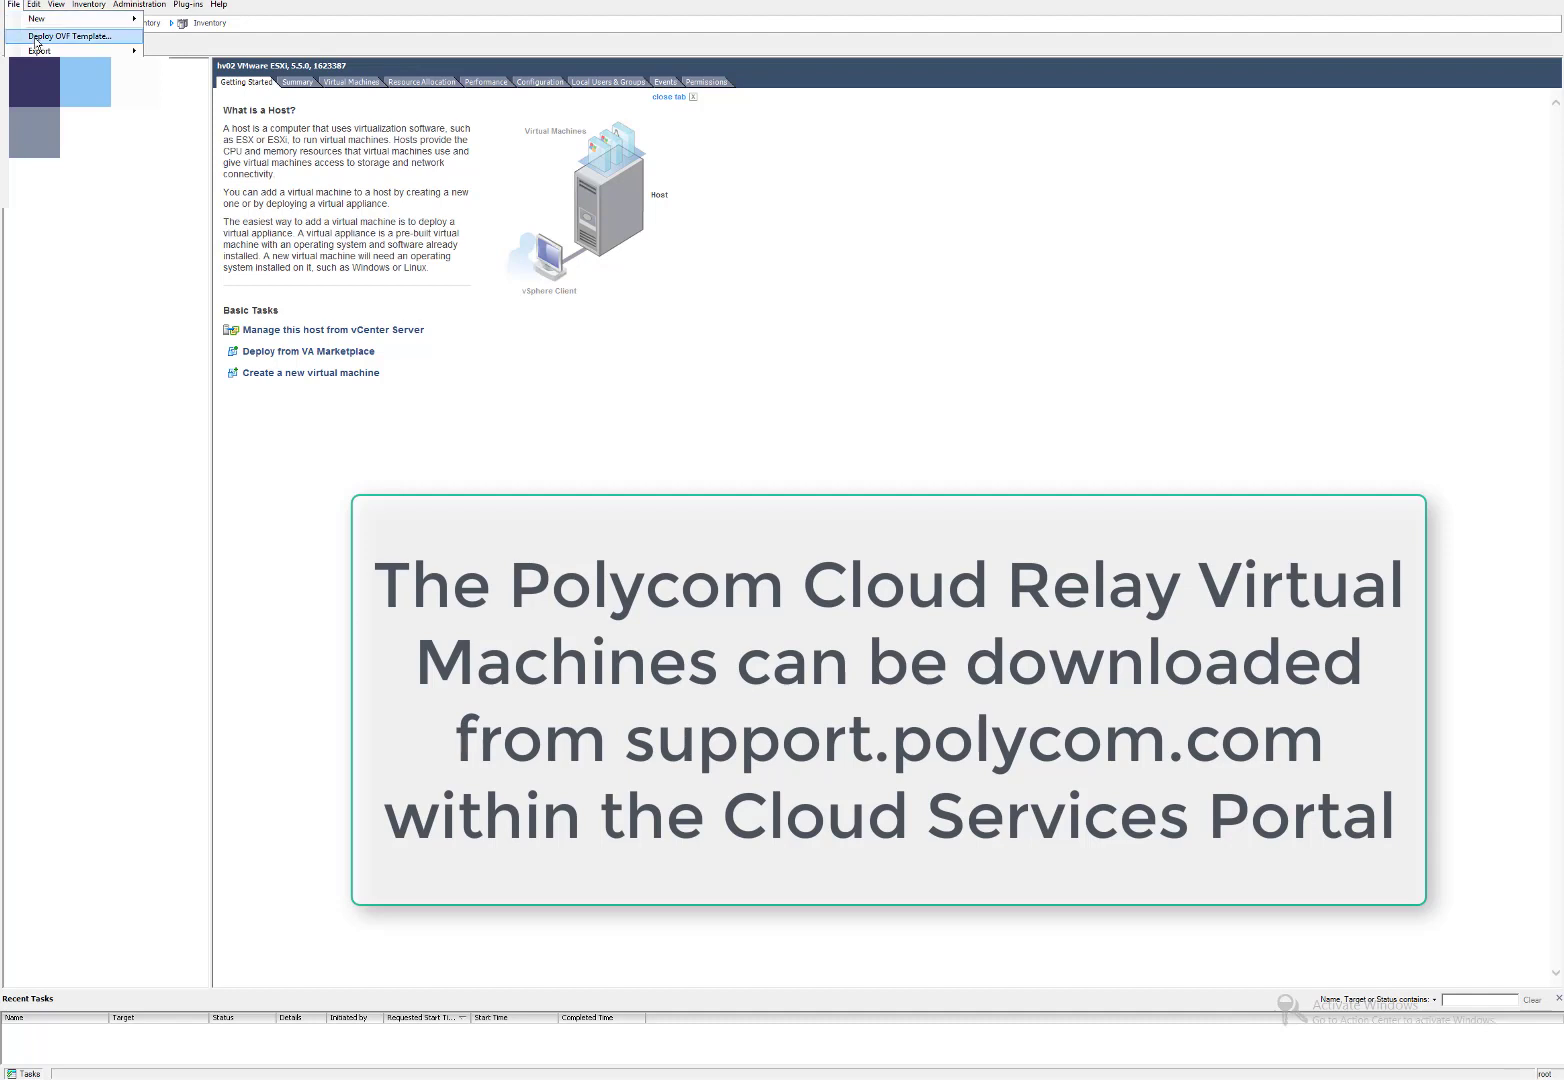
click(36, 42)
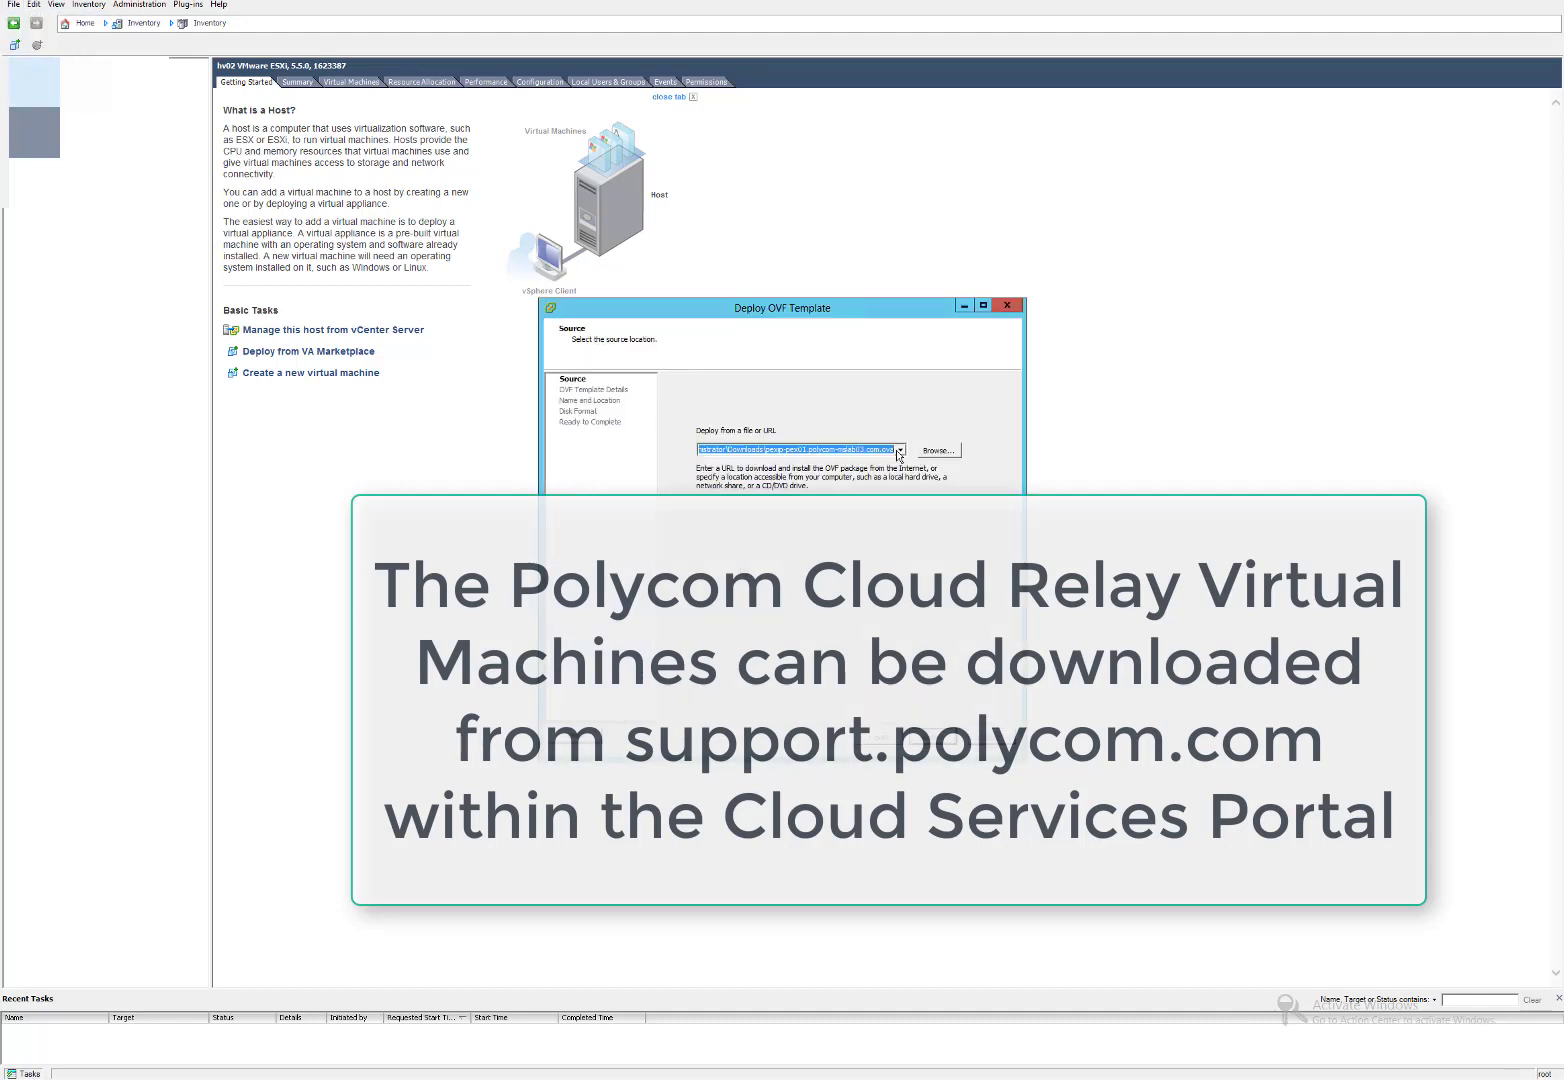
click(937, 450)
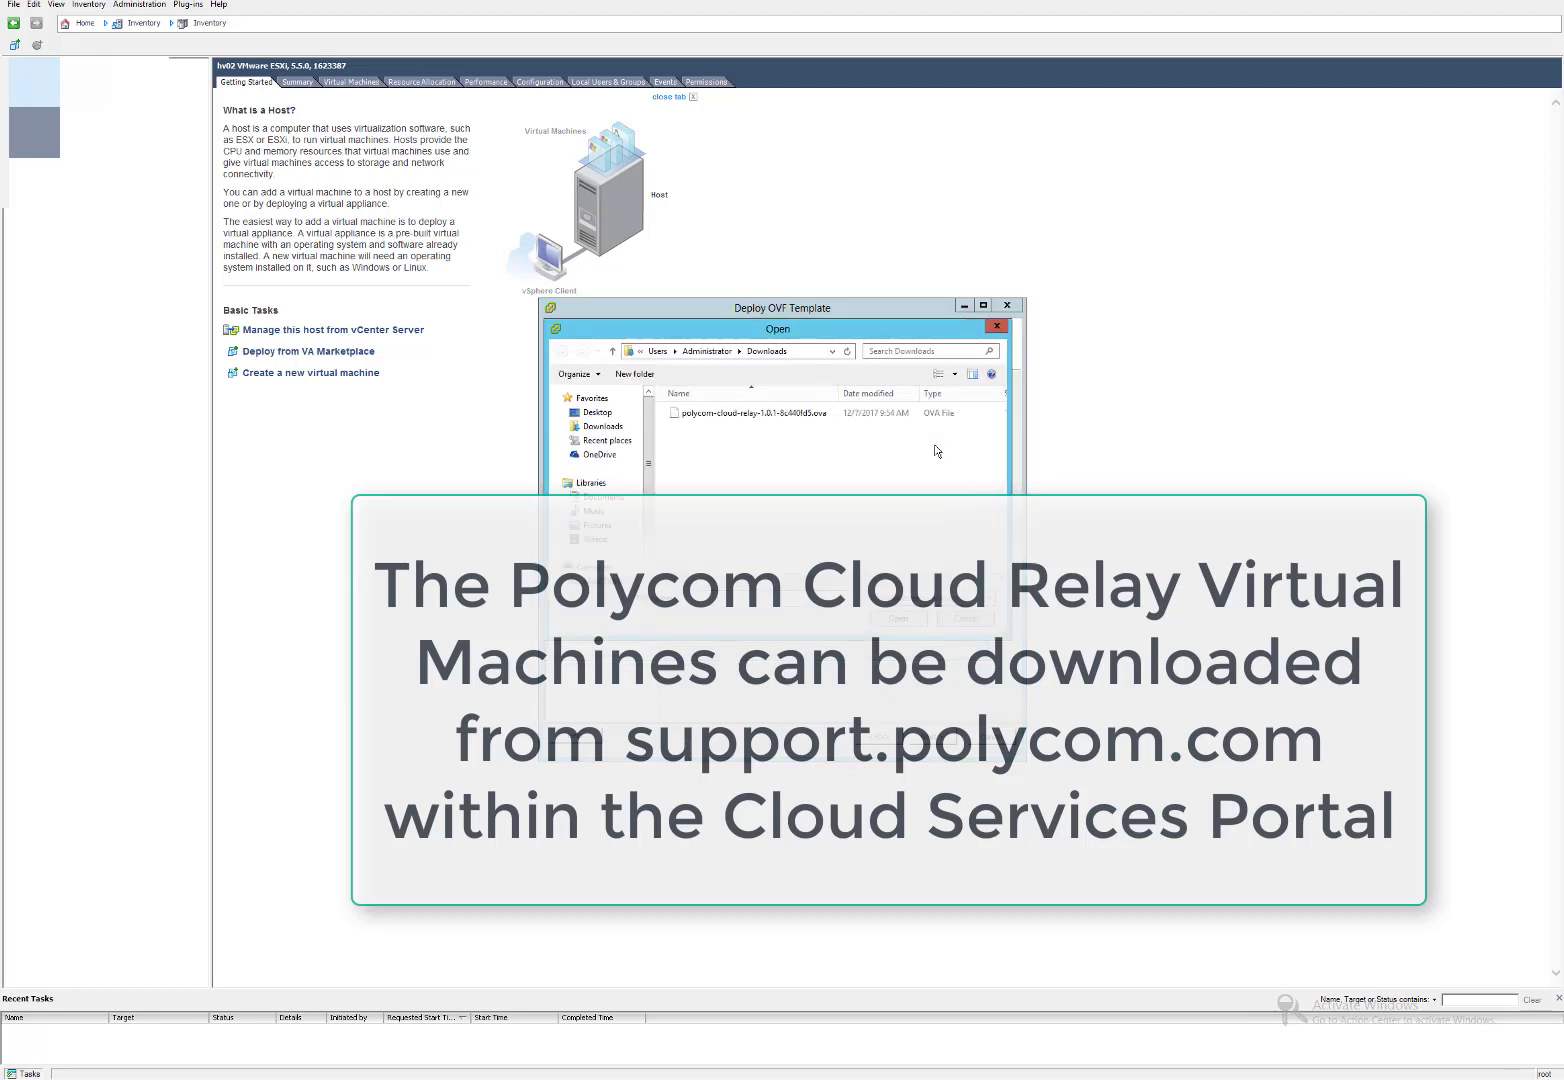
double_click(736, 422)
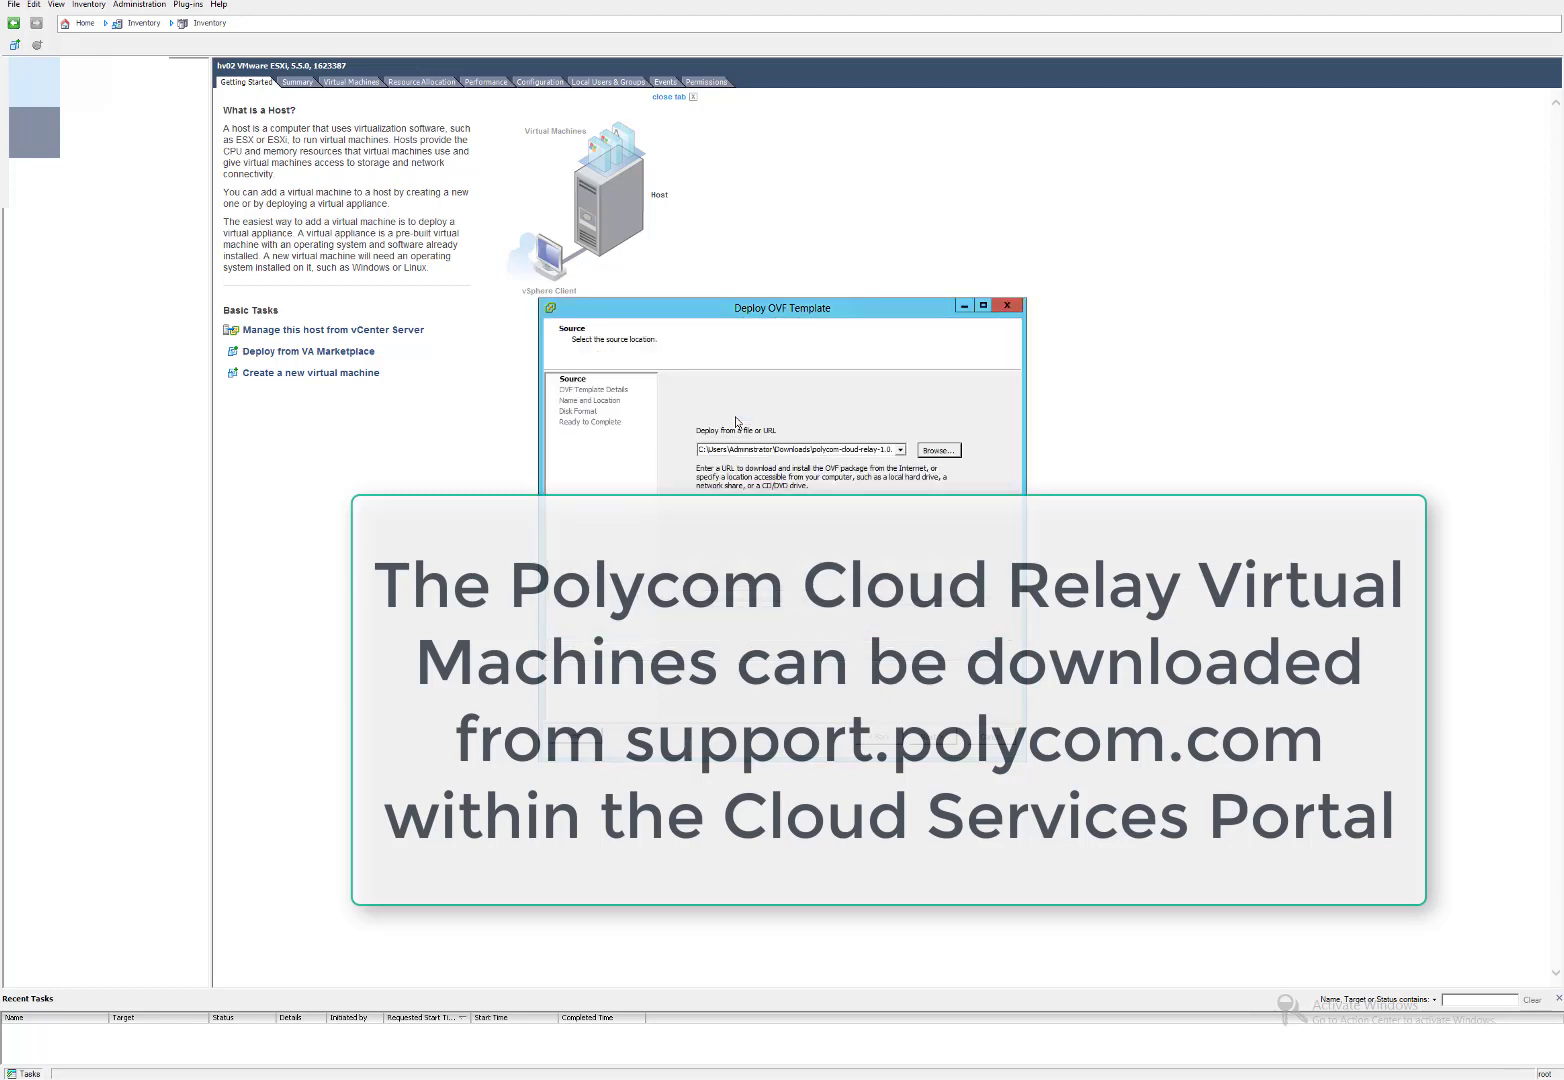
Deploy the cloud relay VM with default name, thin-provisioned disk and power-on after deployment.
click(932, 736)
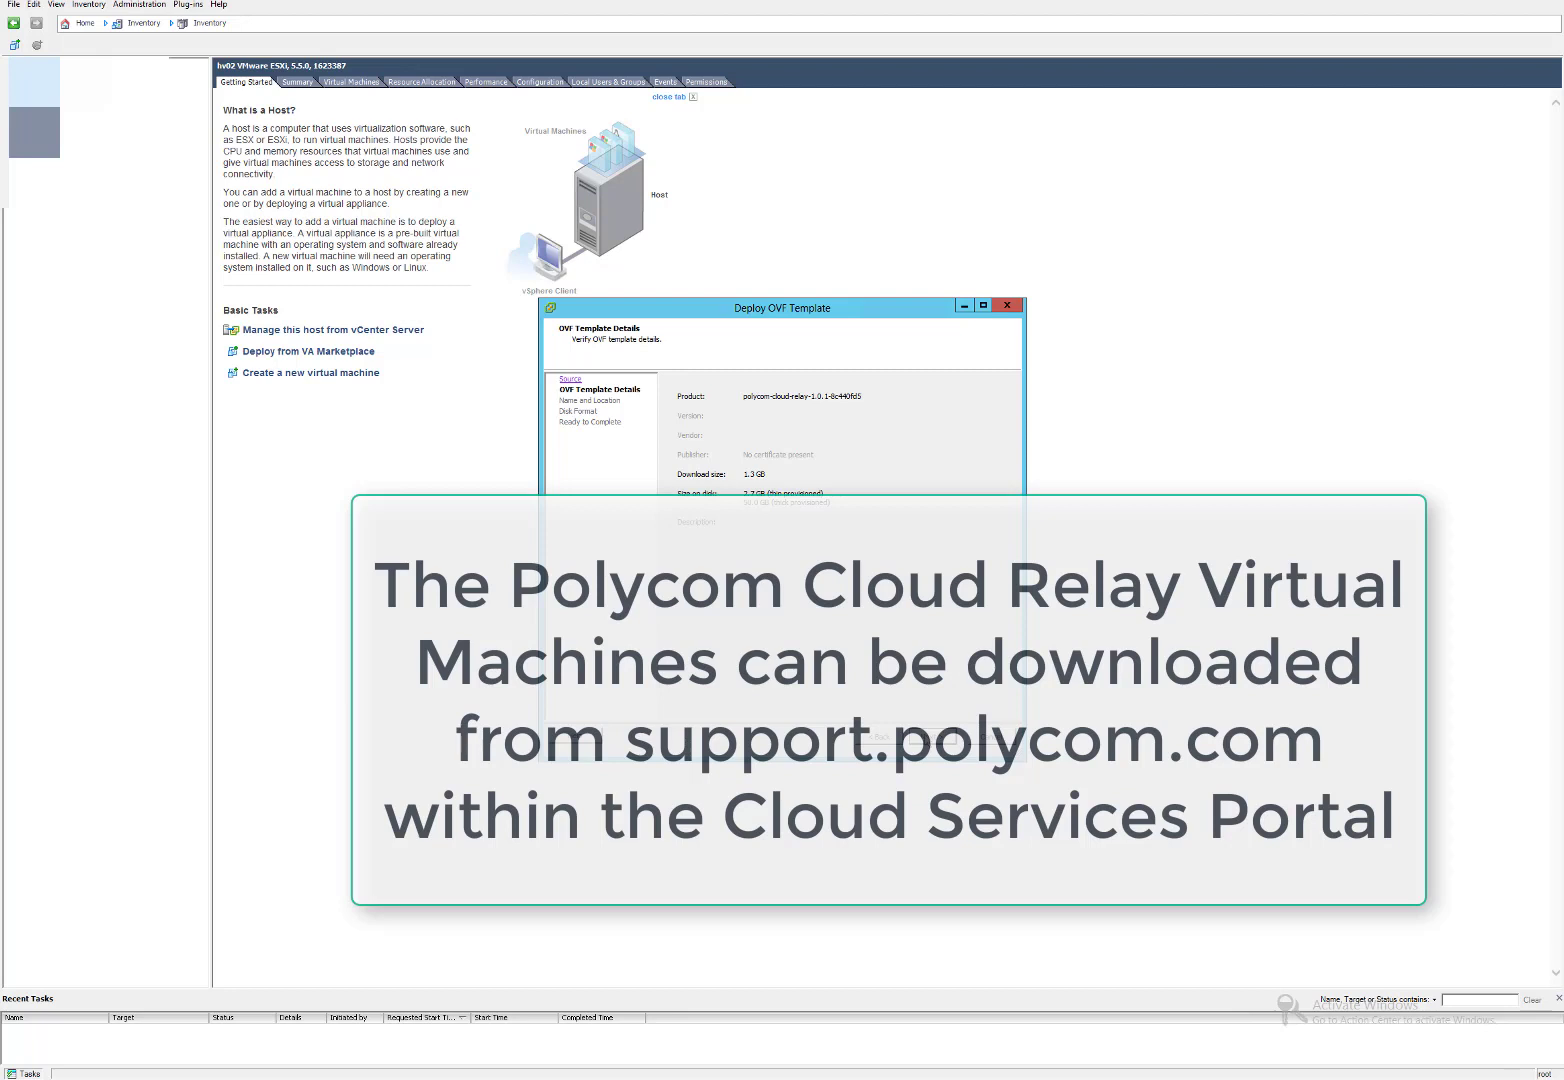
click(932, 736)
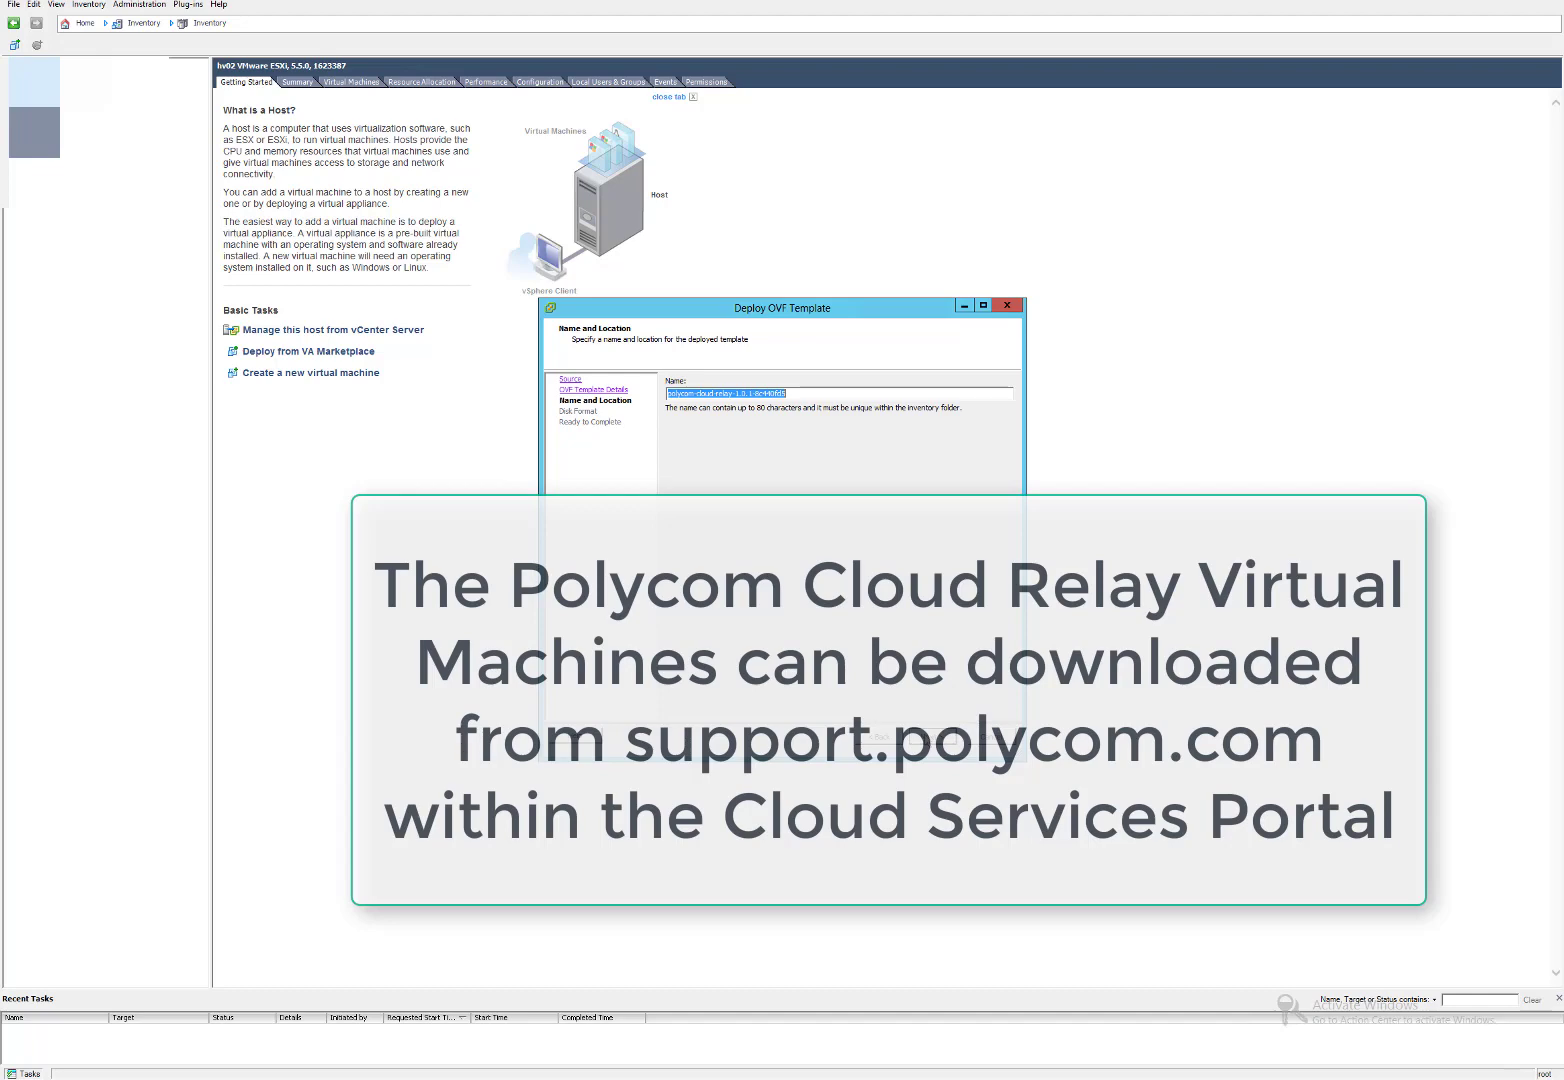
click(932, 736)
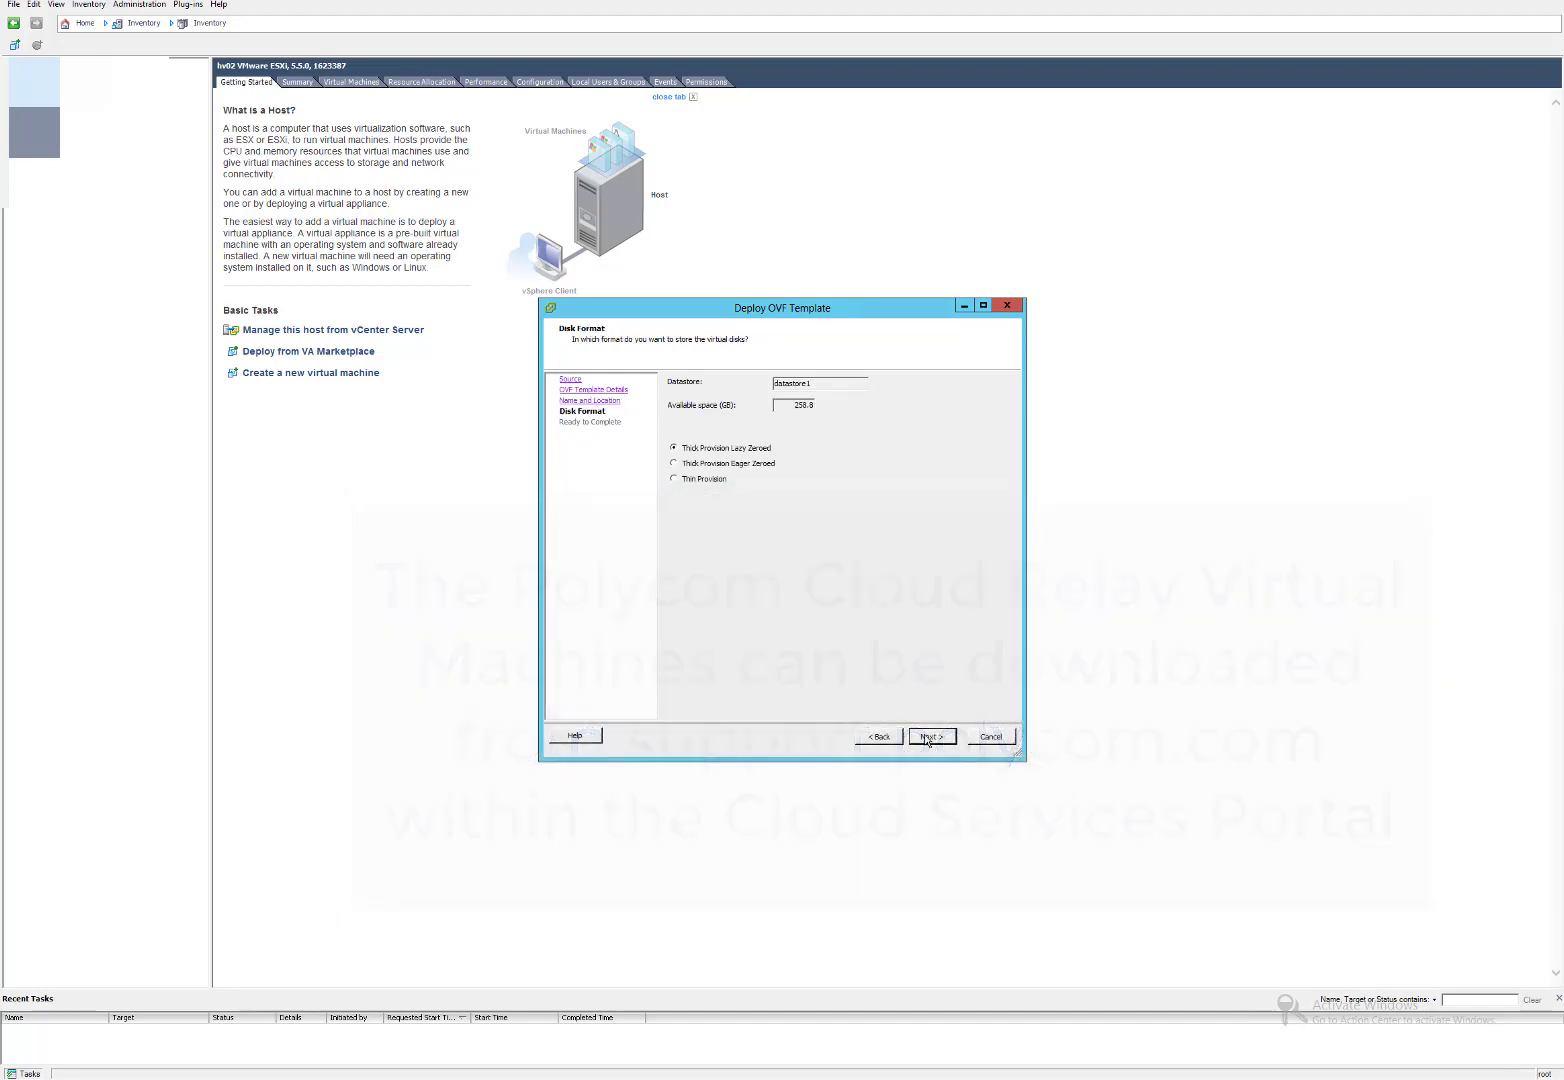
click(708, 480)
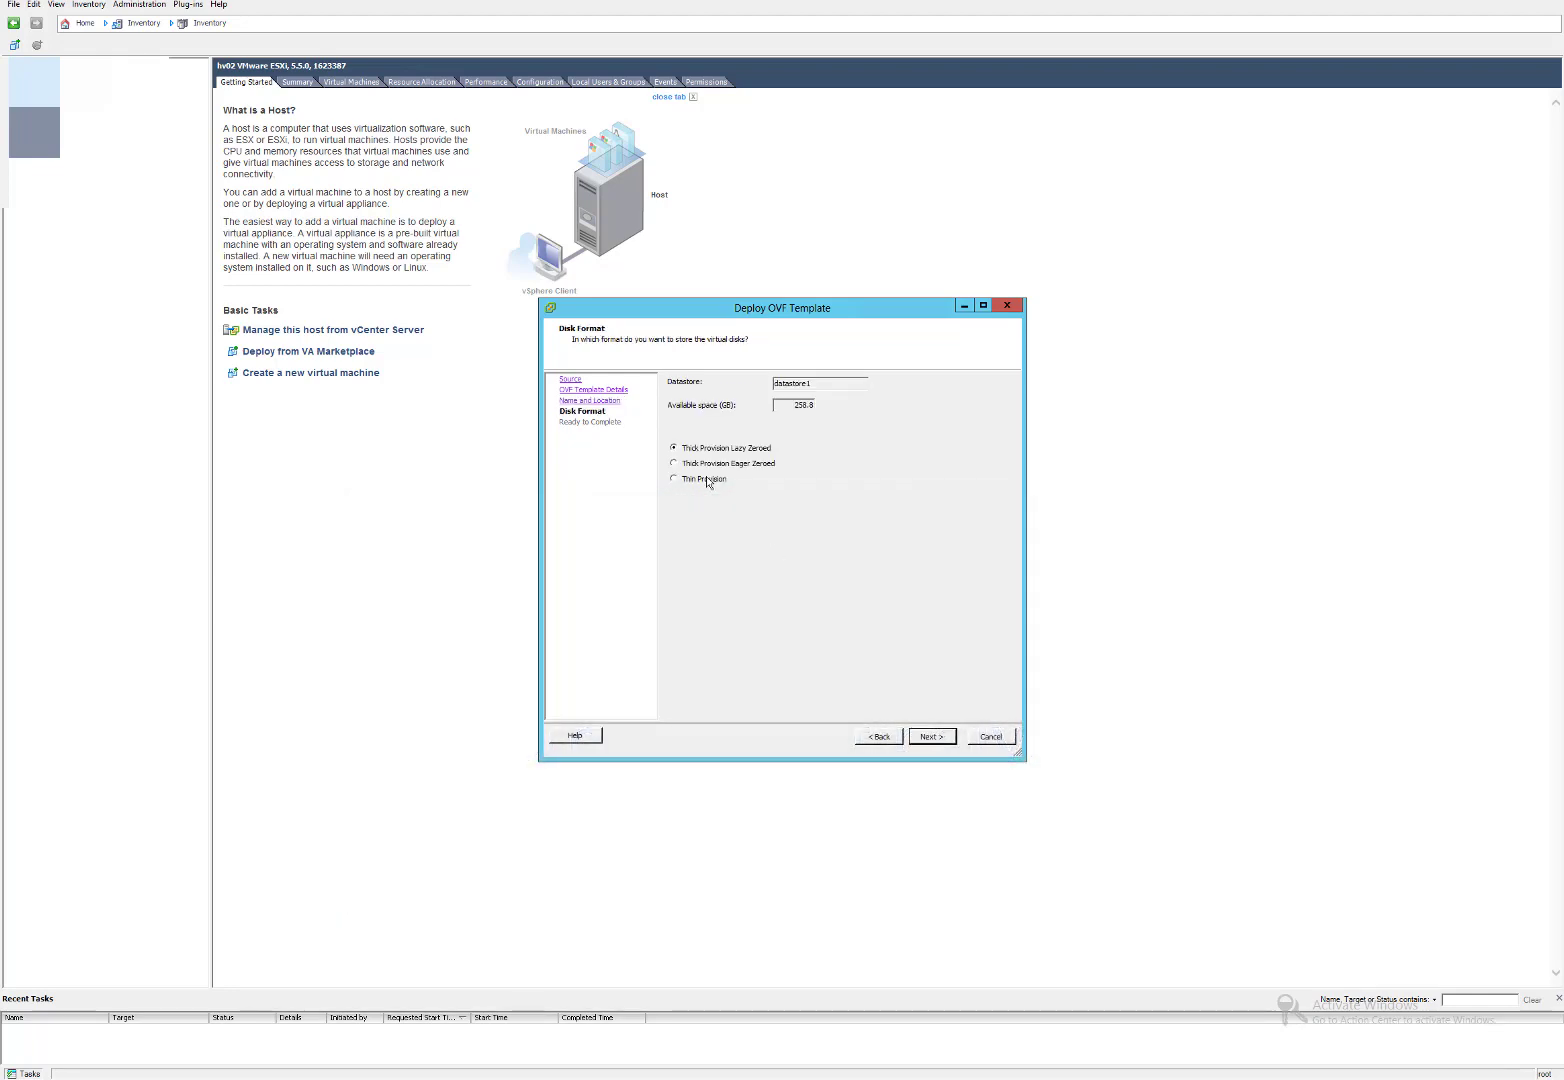
click(931, 740)
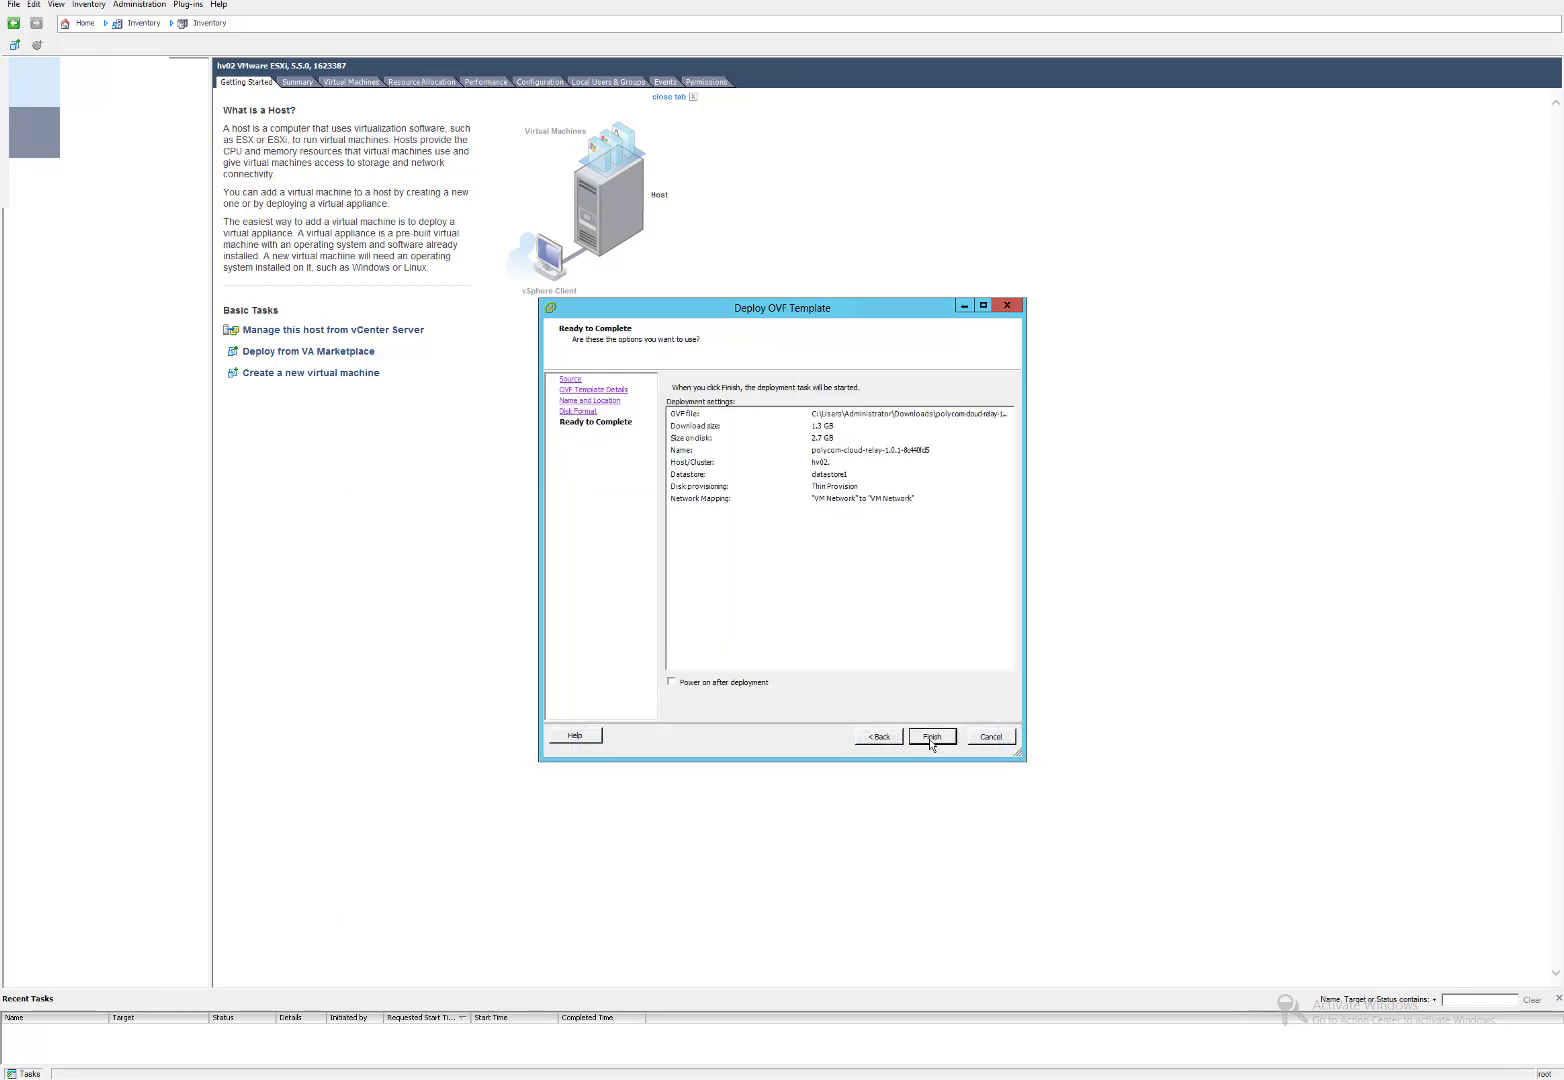
click(736, 686)
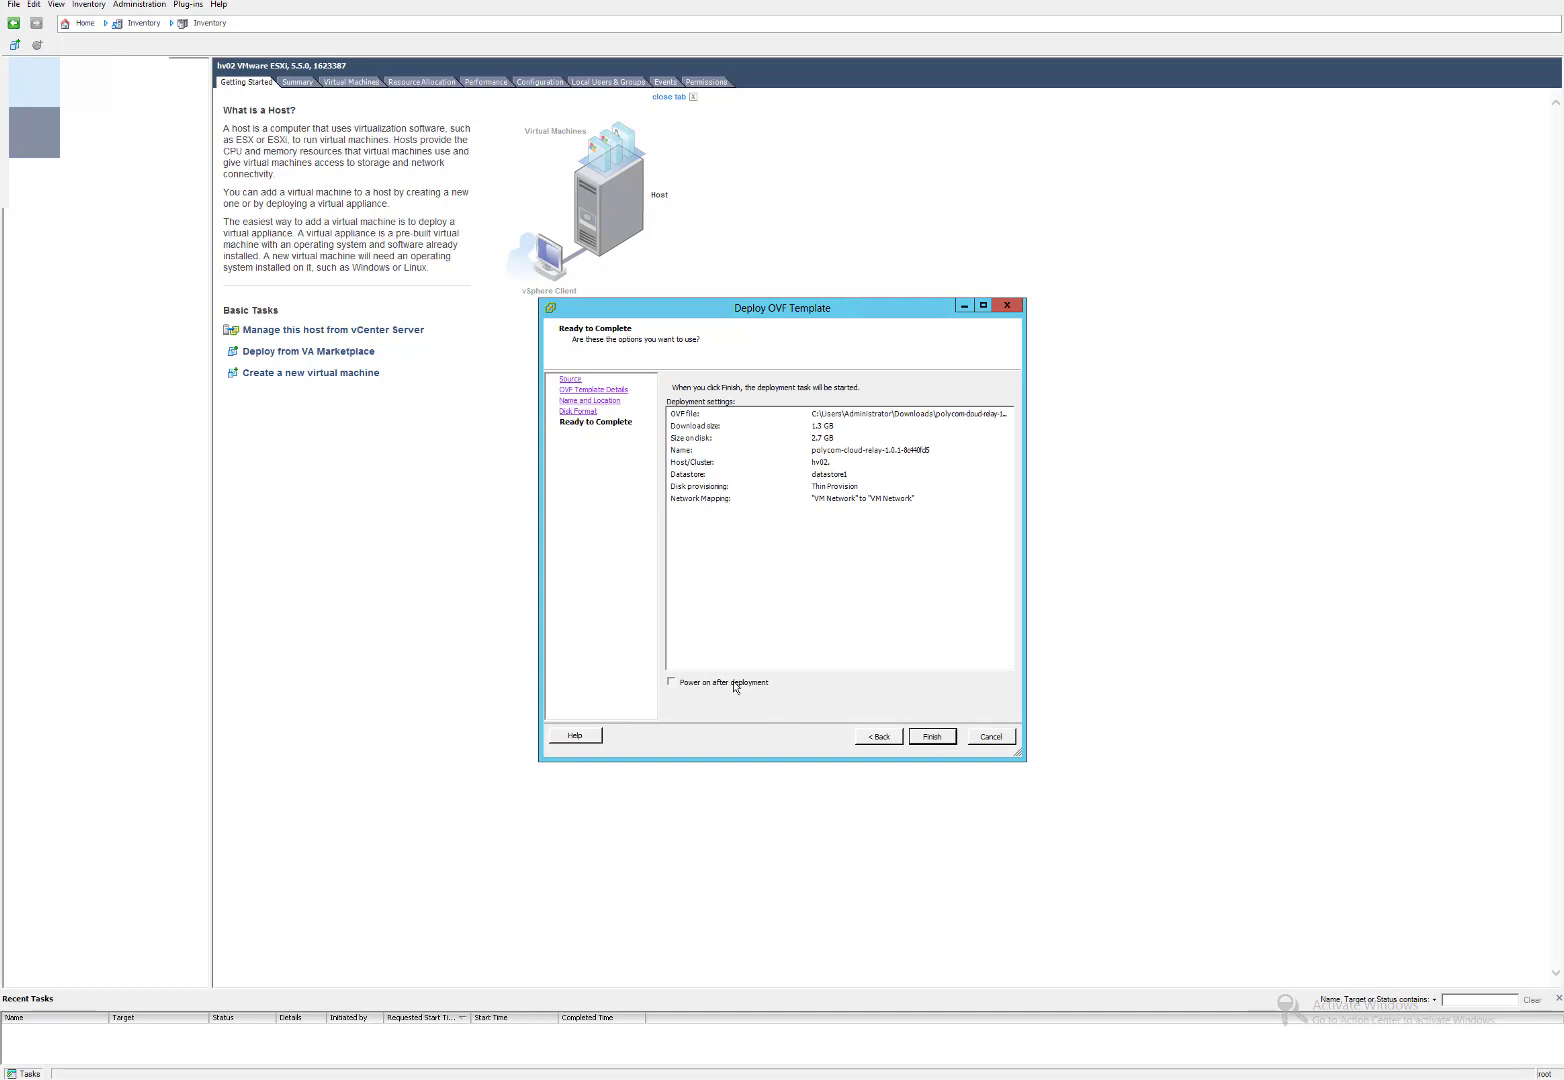
click(931, 737)
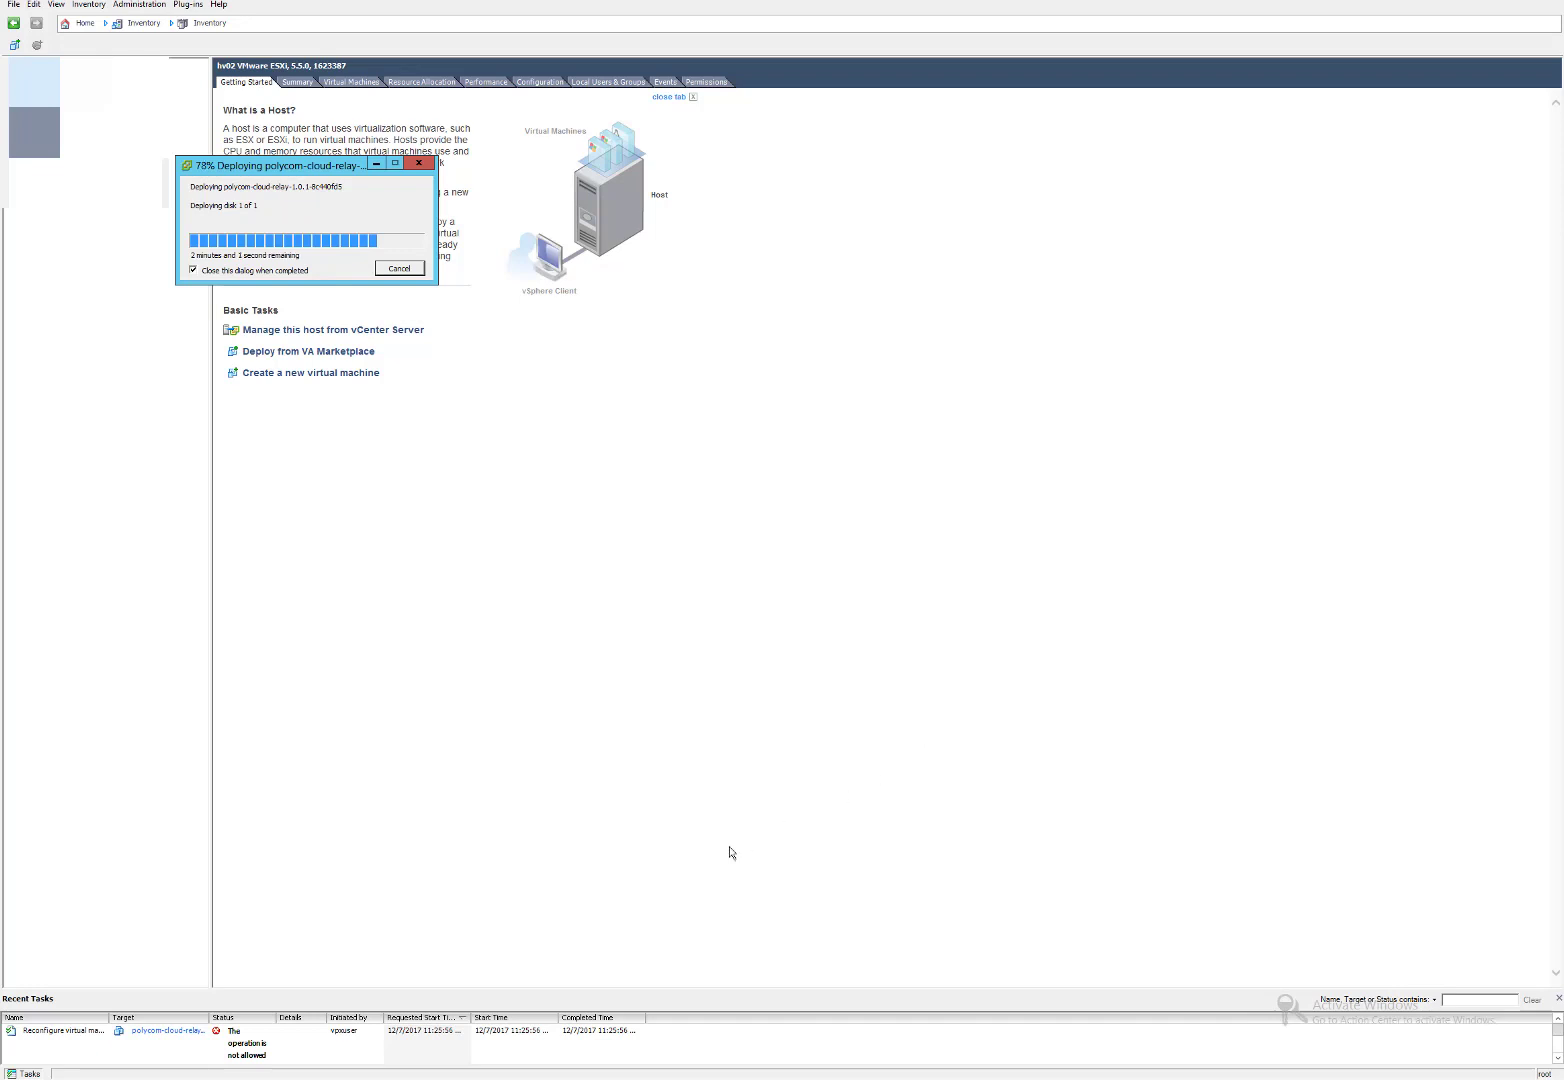
click(552, 1078)
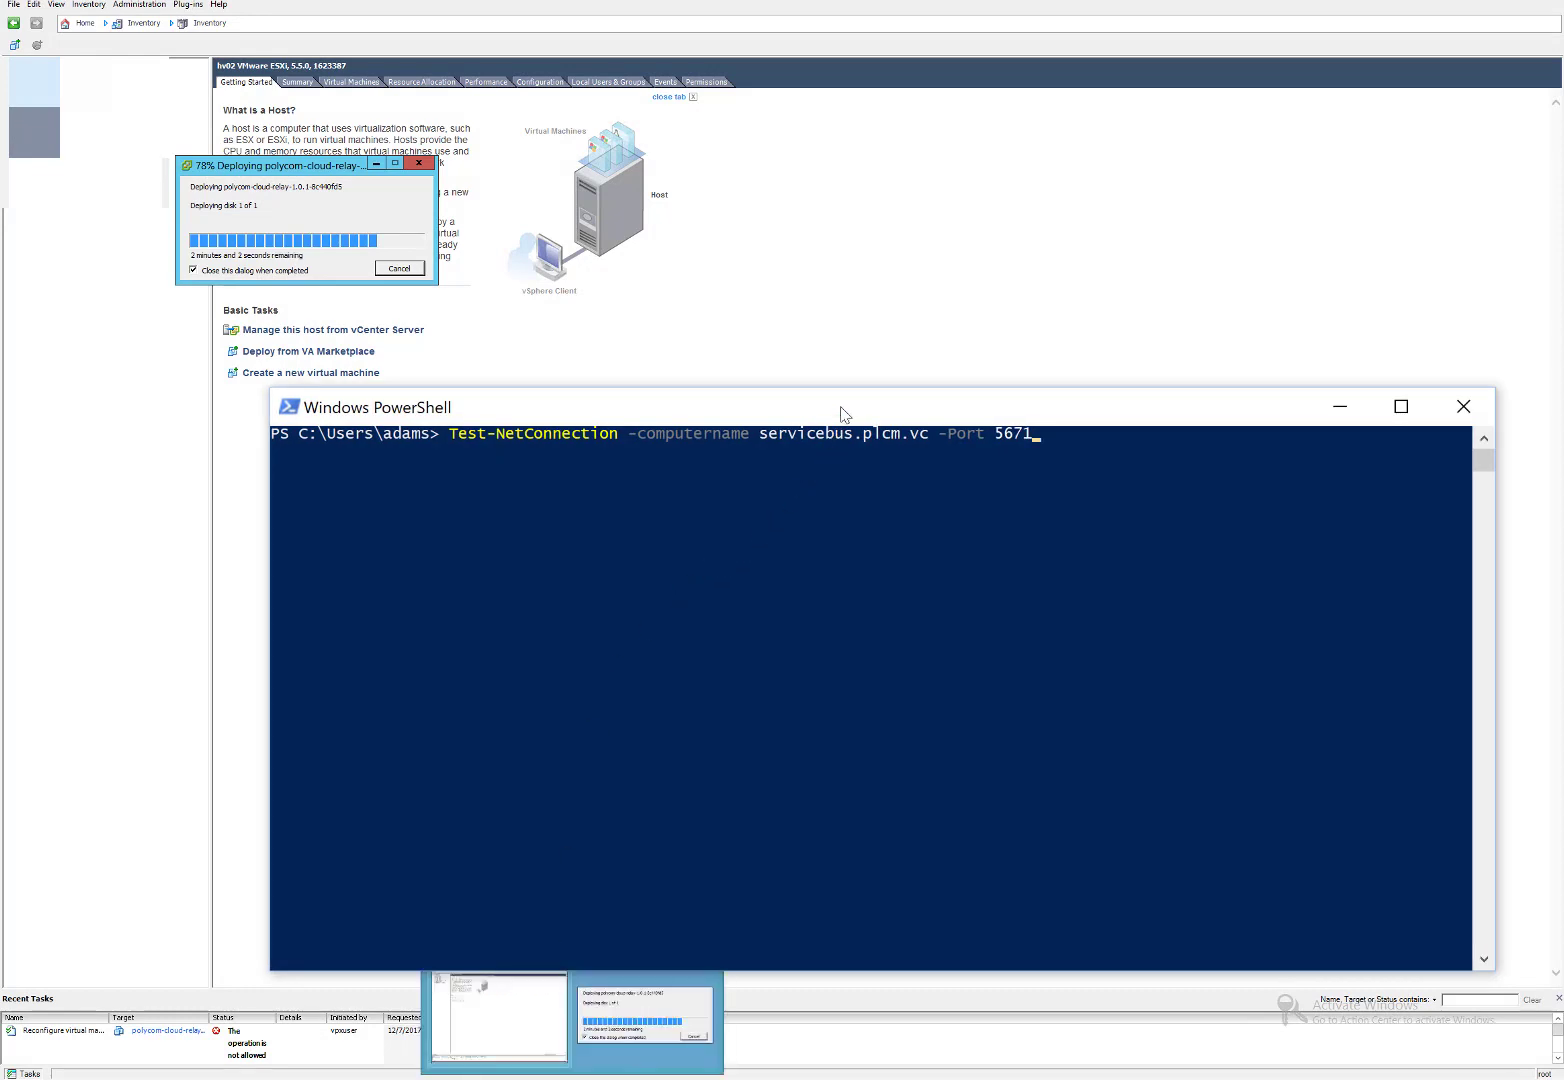
Run Test-NetConnection against servicebus.plcm.vc on port 5671 in PowerShell.
drag(843, 415, 720, 357)
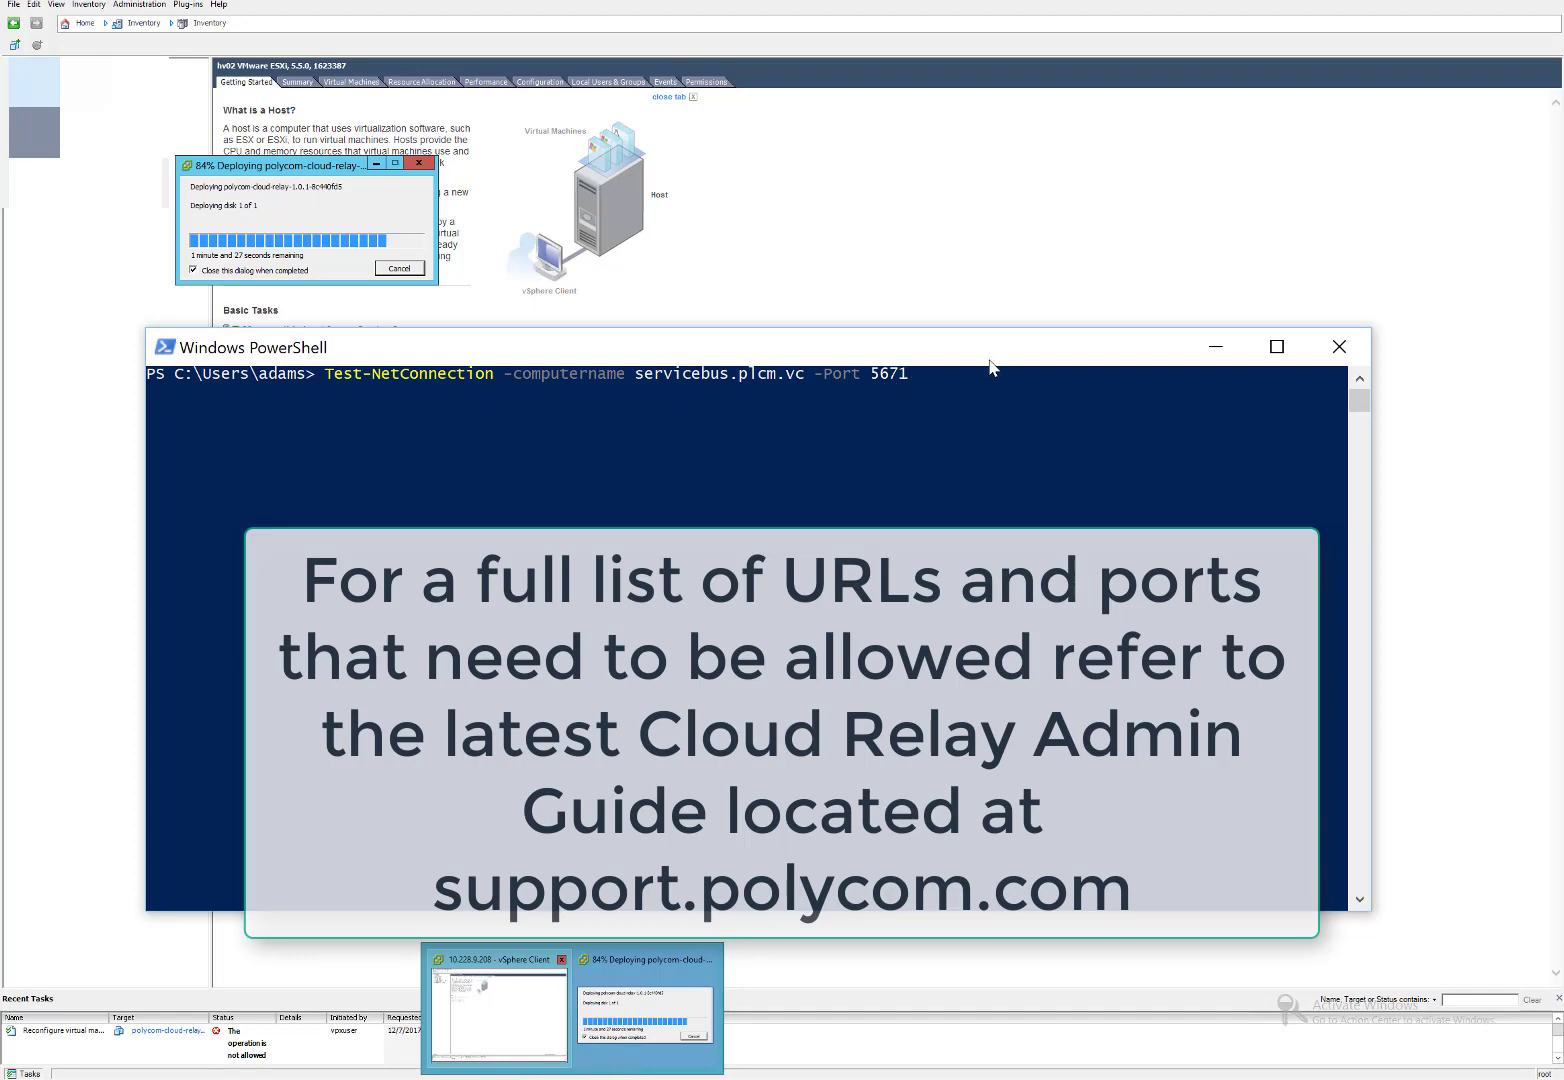
click(1006, 404)
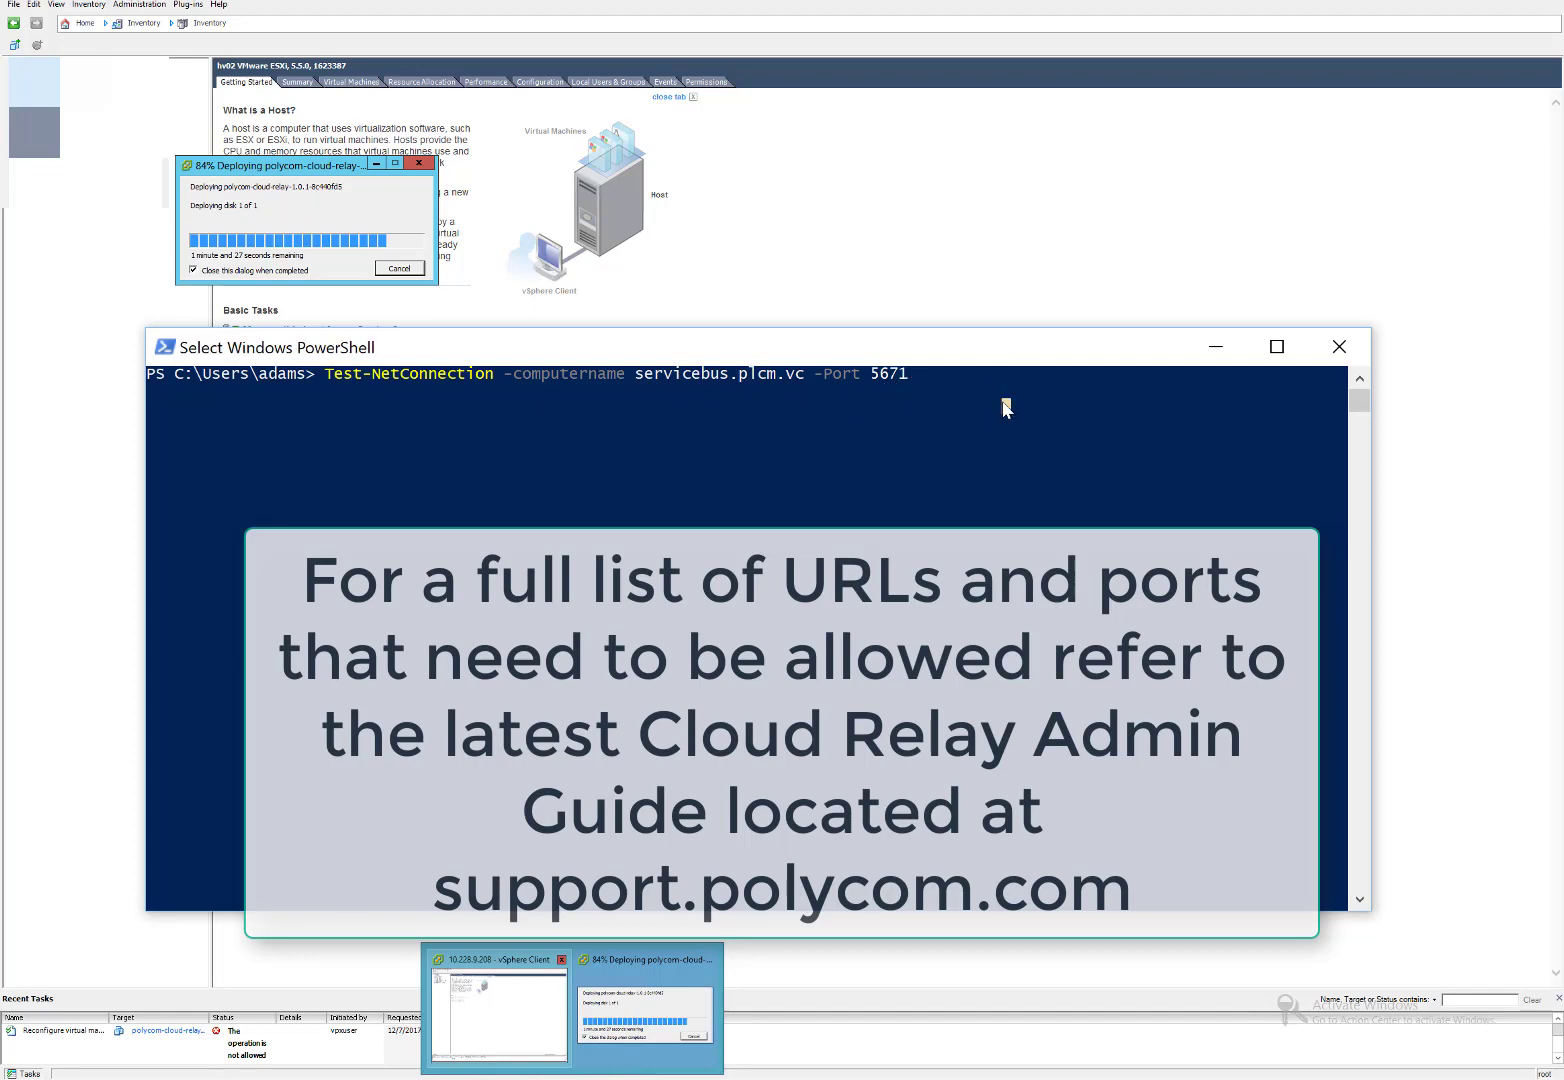
key(Escape)
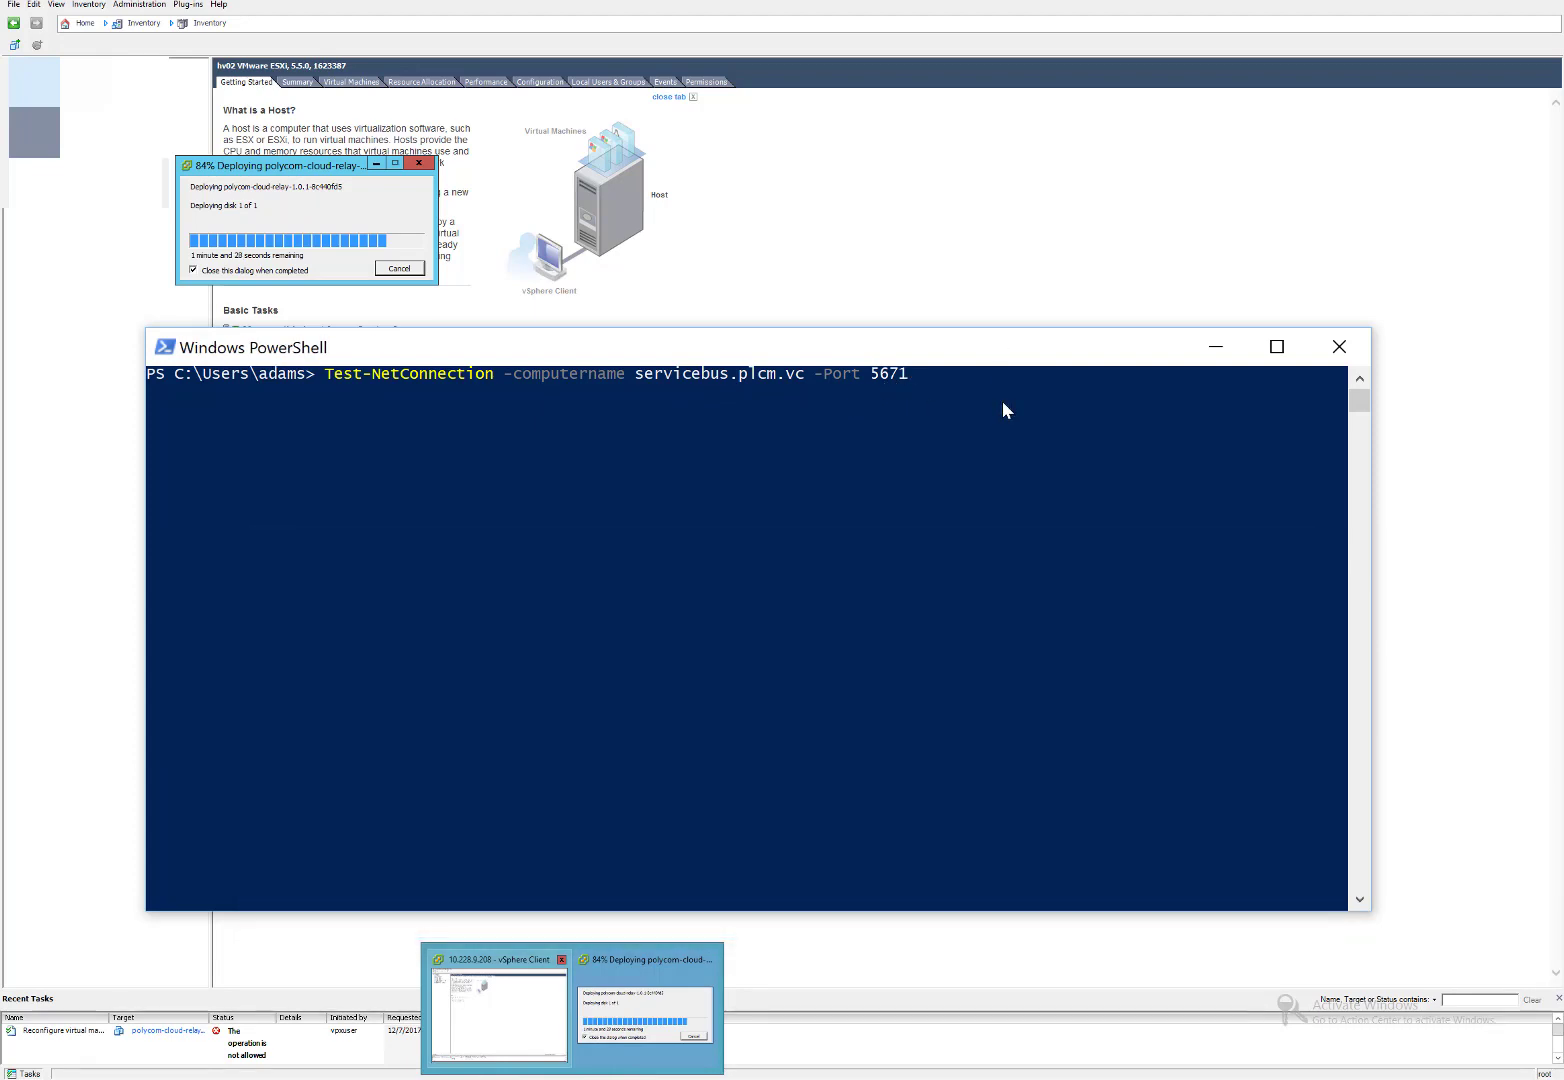
key(Return)
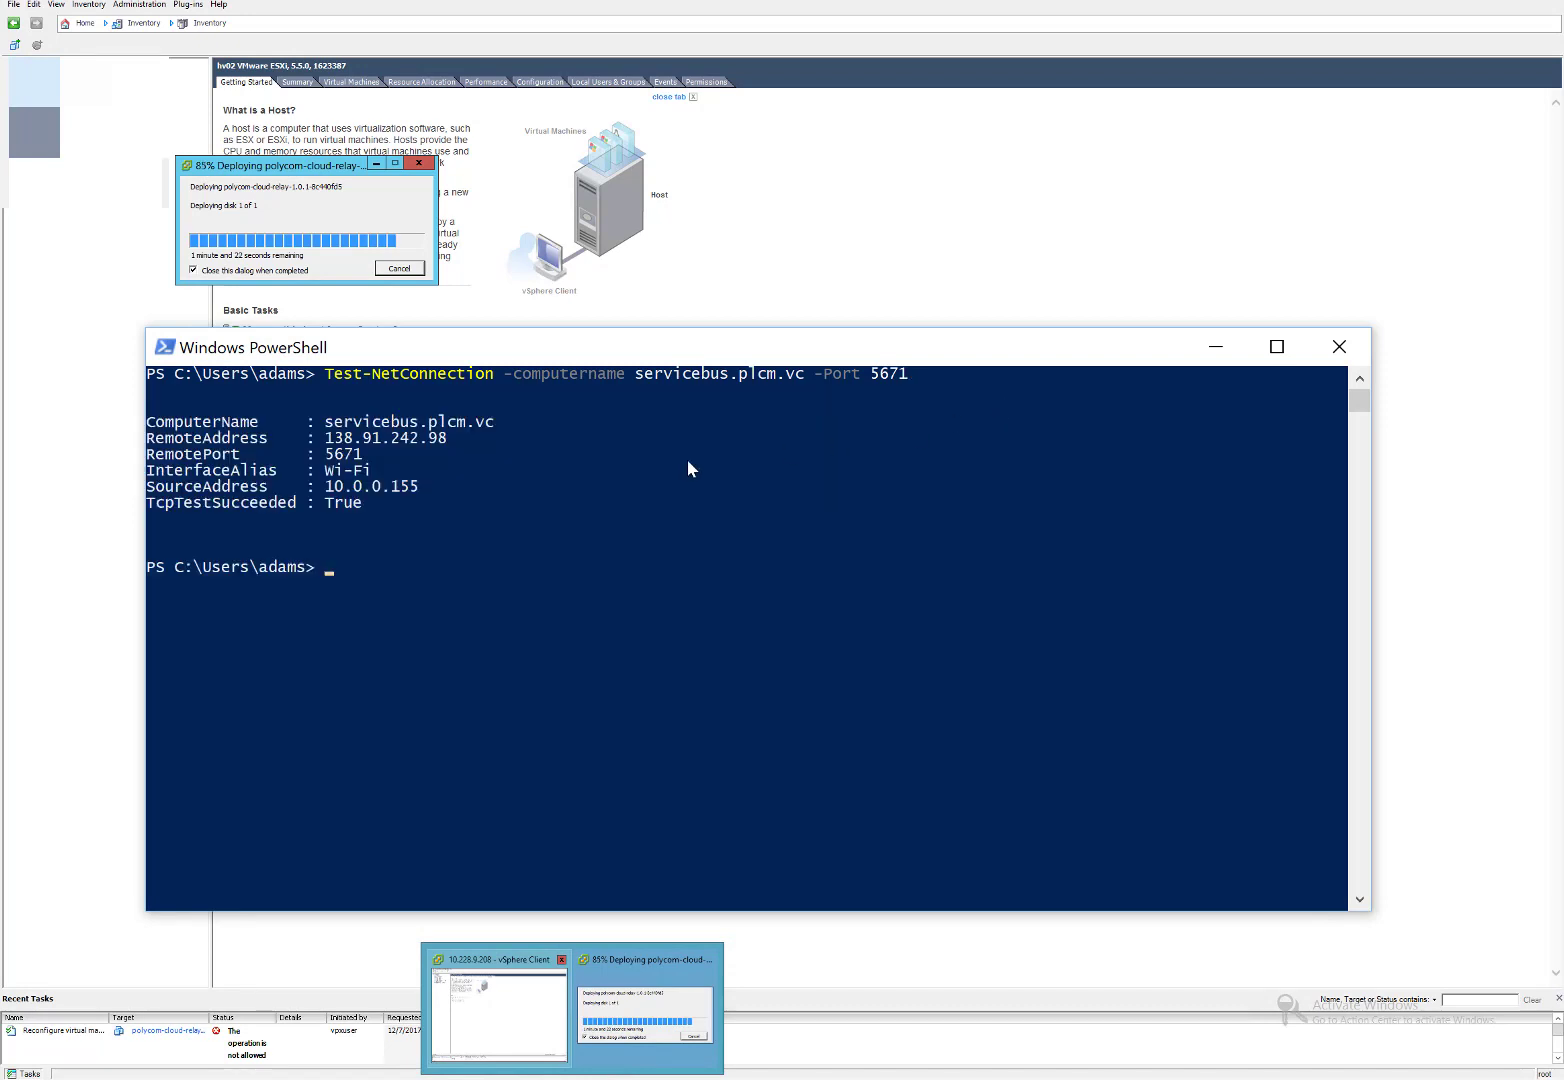
Highlight the TcpTestSucceeded True result line, then minimize the PowerShell console.
click(172, 355)
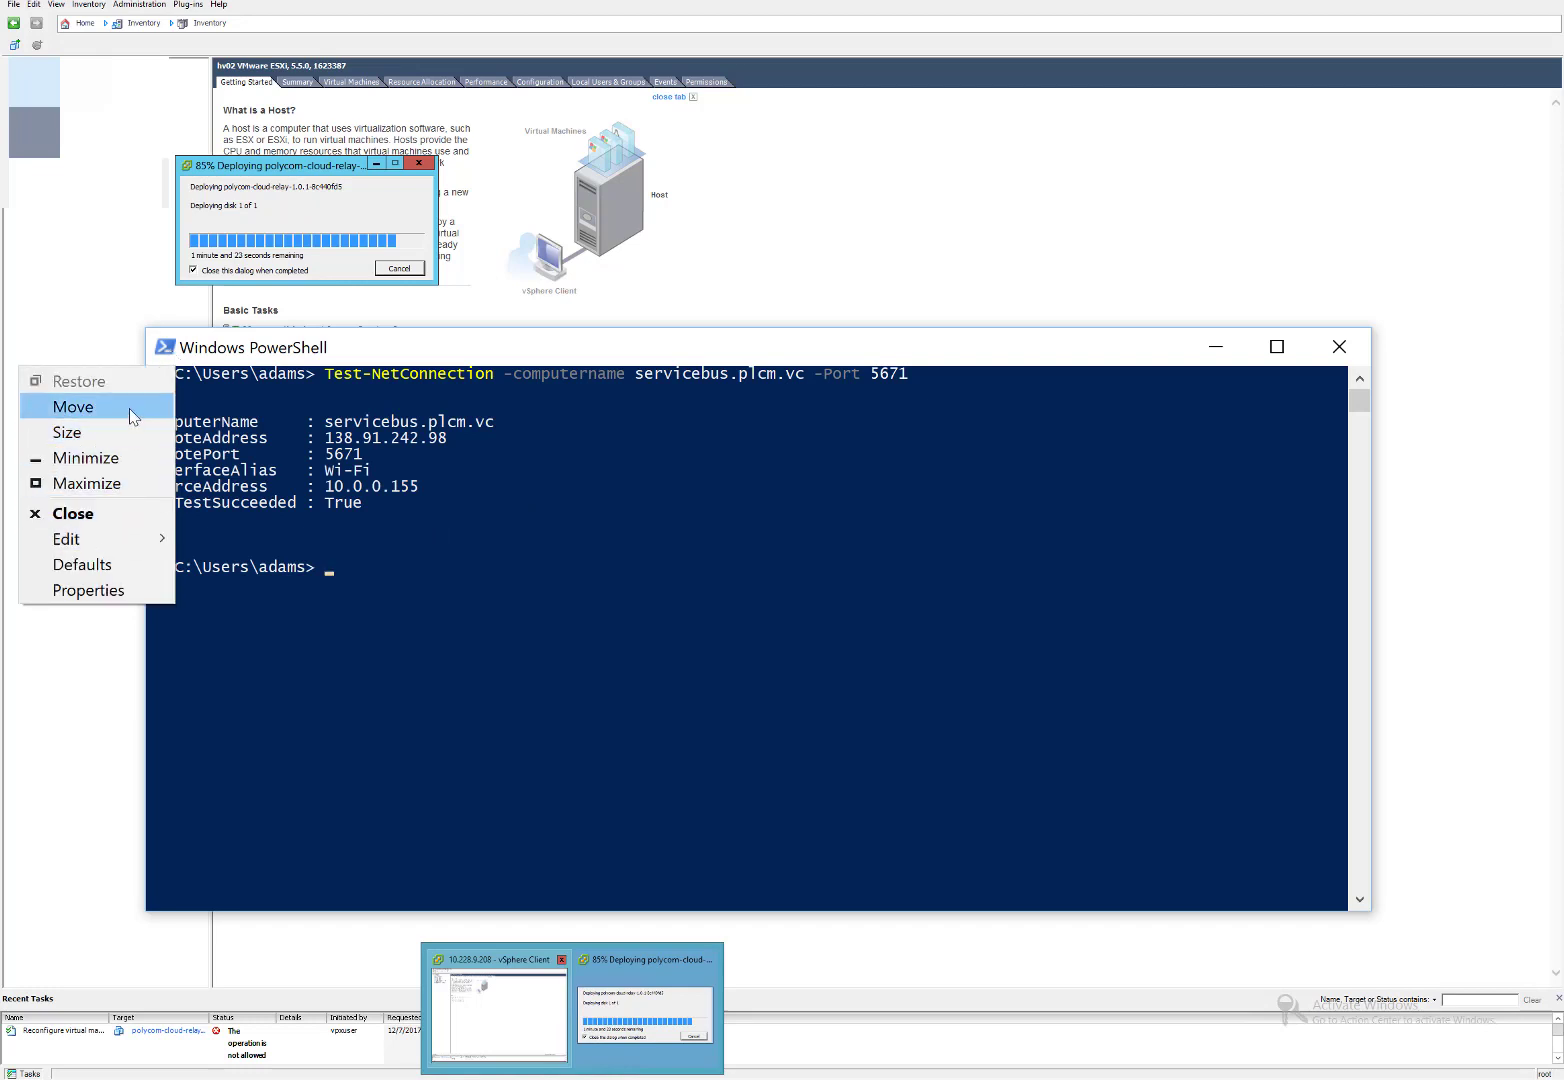
mouse_move(74, 549)
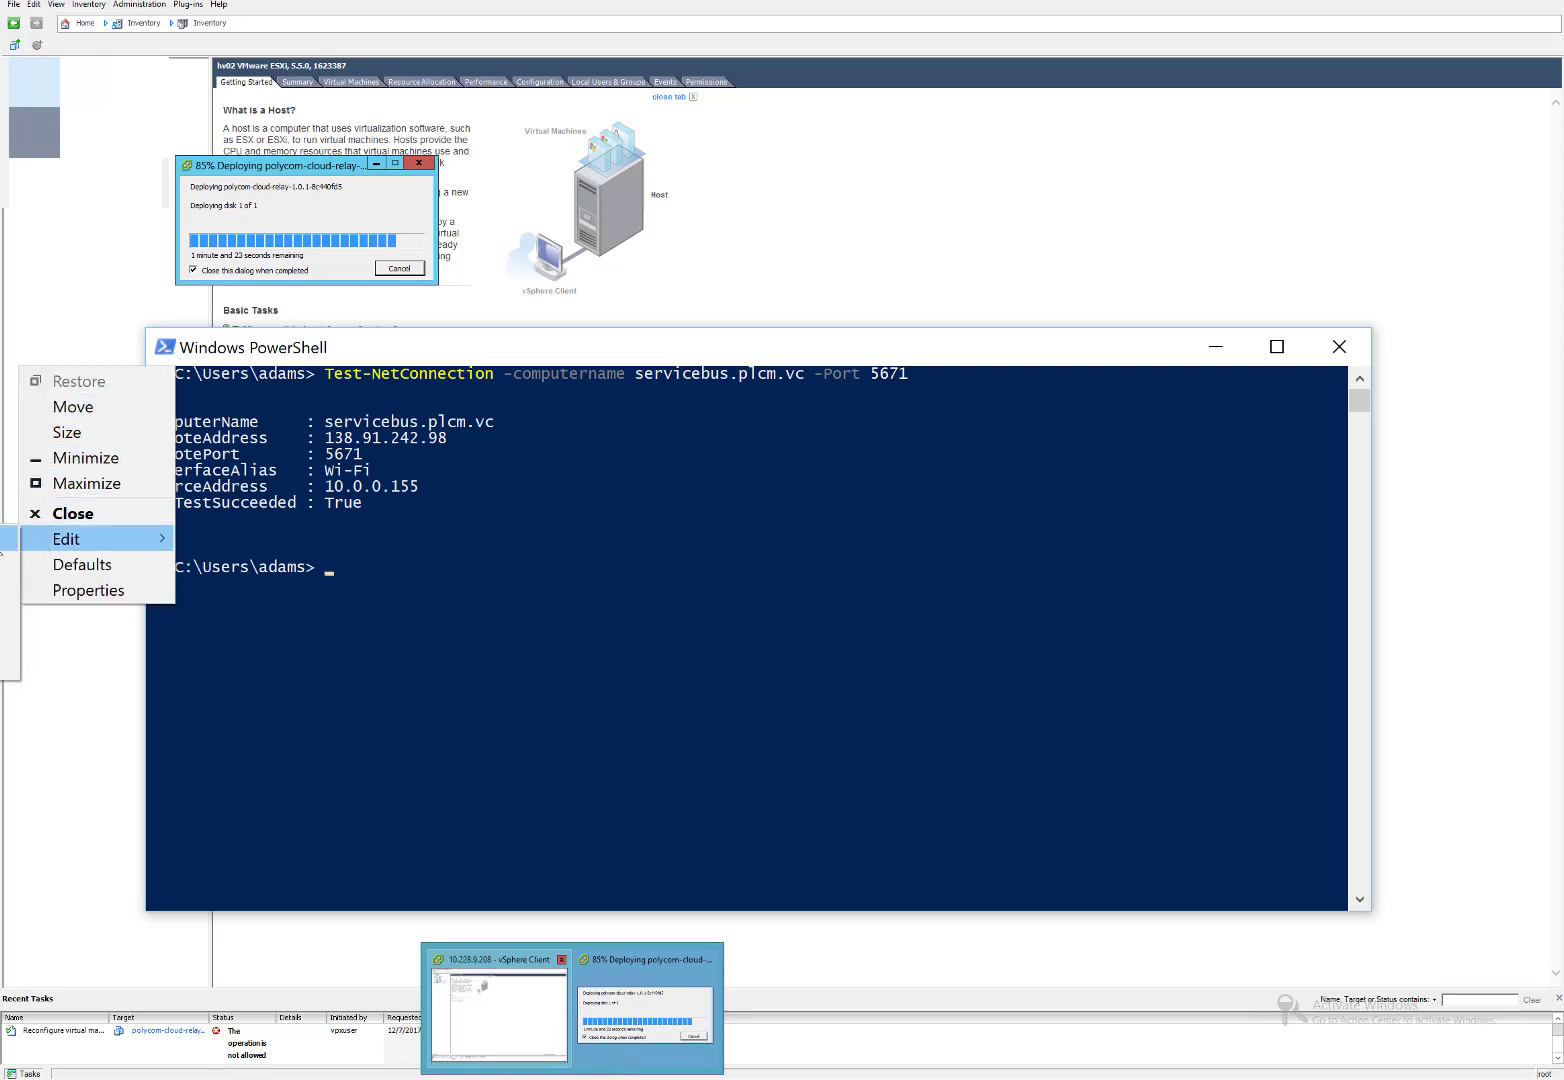
click(10, 540)
drag(365, 503, 147, 510)
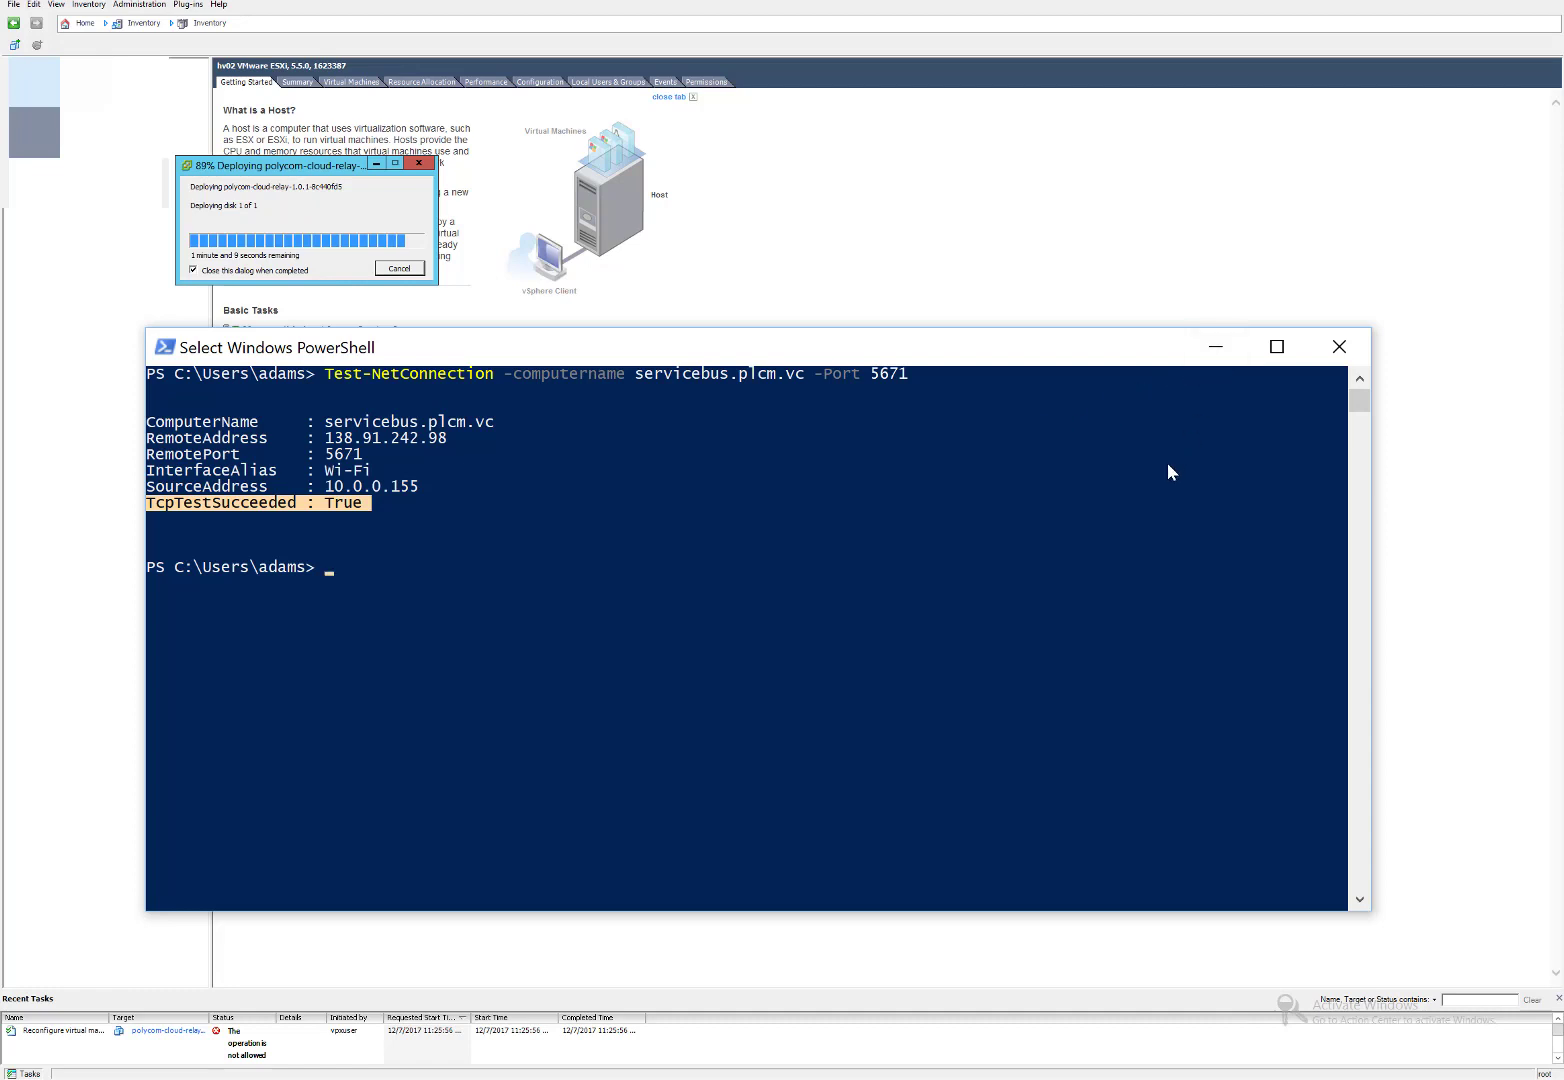
click(1216, 349)
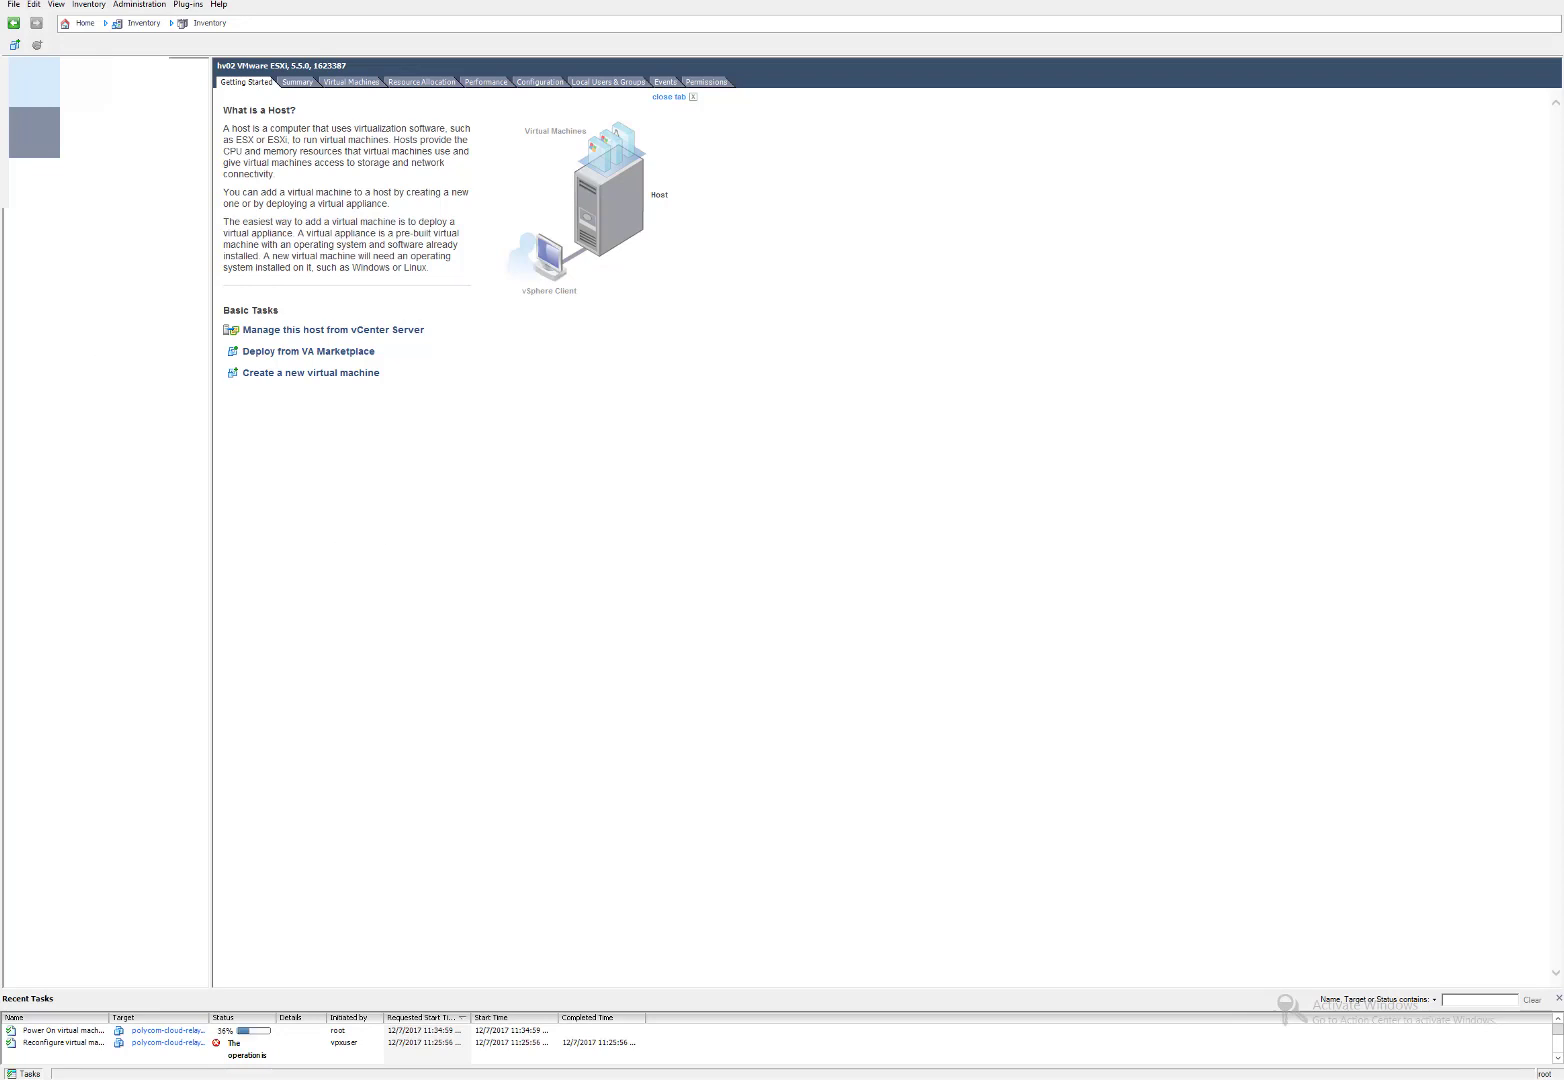
Open a console for the polycom-cloud-relay VM and move its window into place.
click(128, 140)
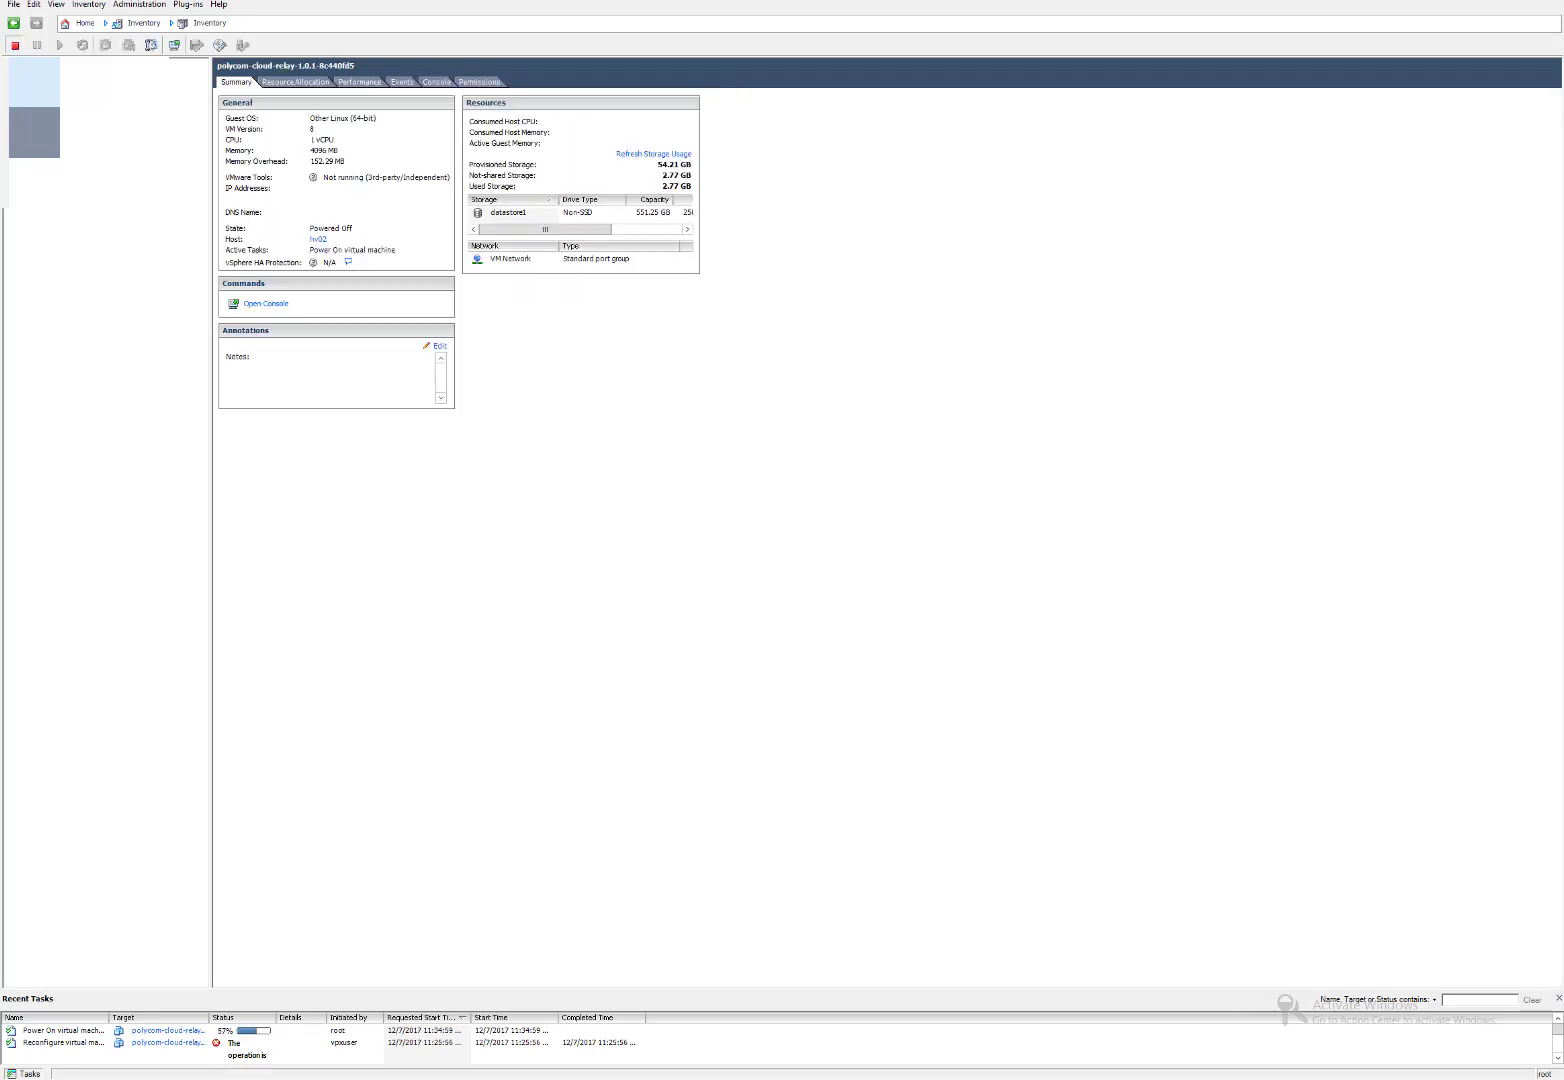
right_click(128, 140)
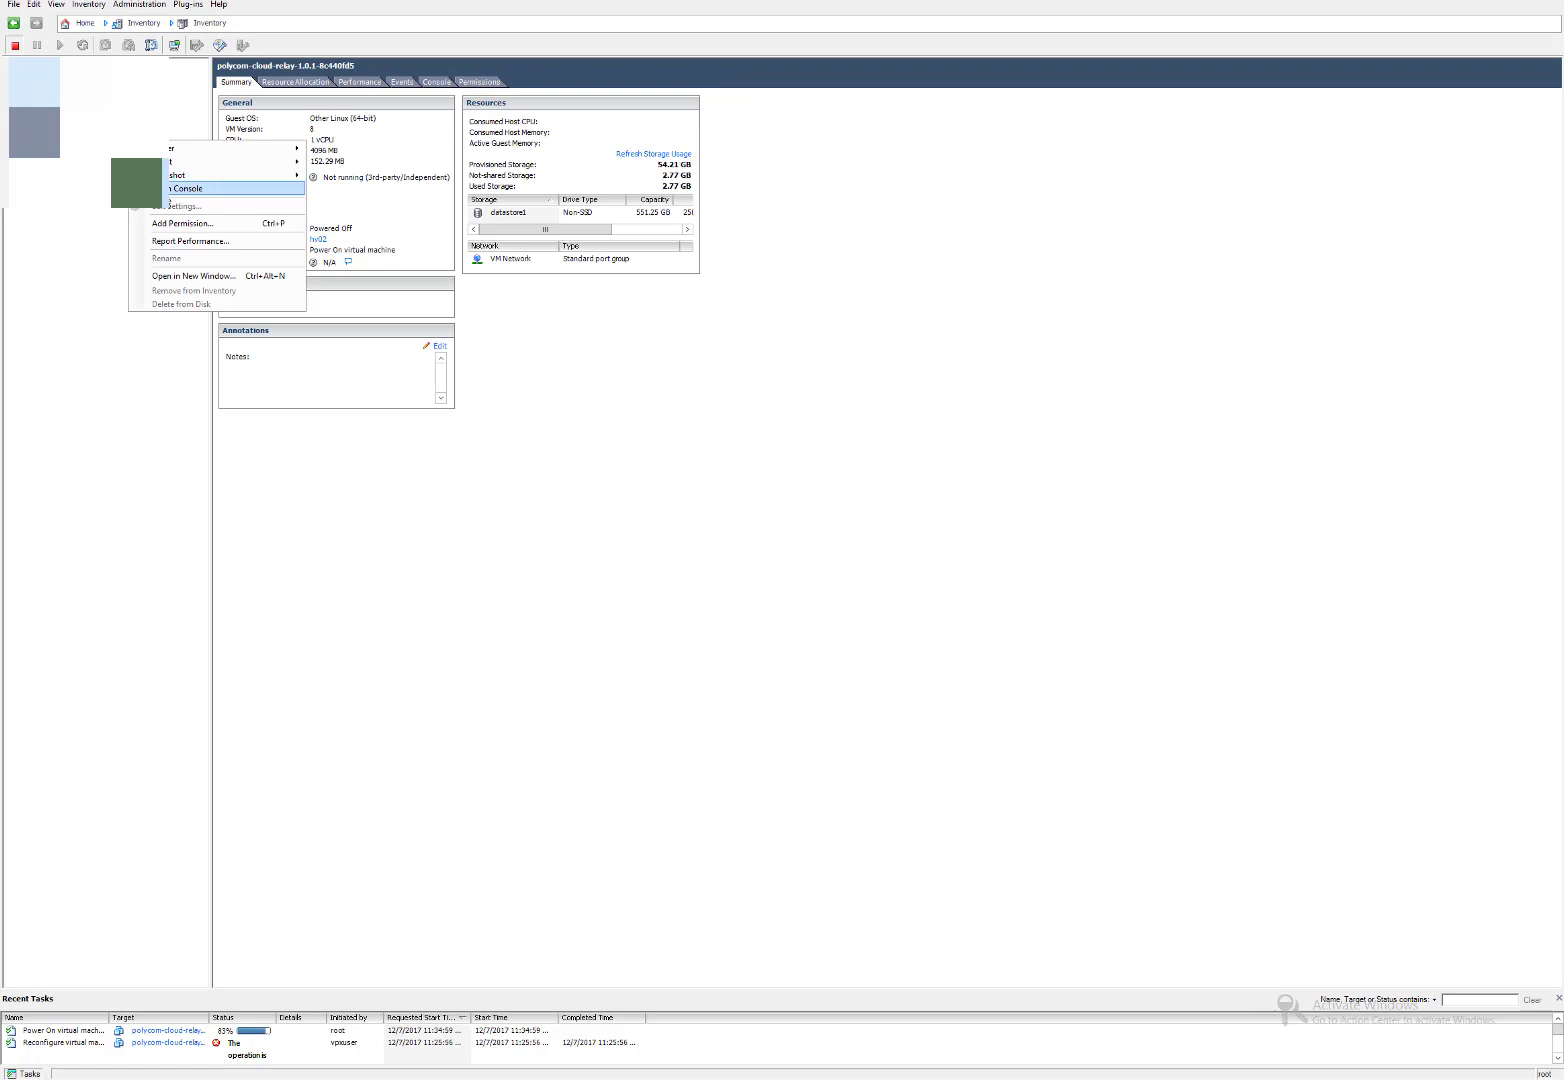
click(180, 188)
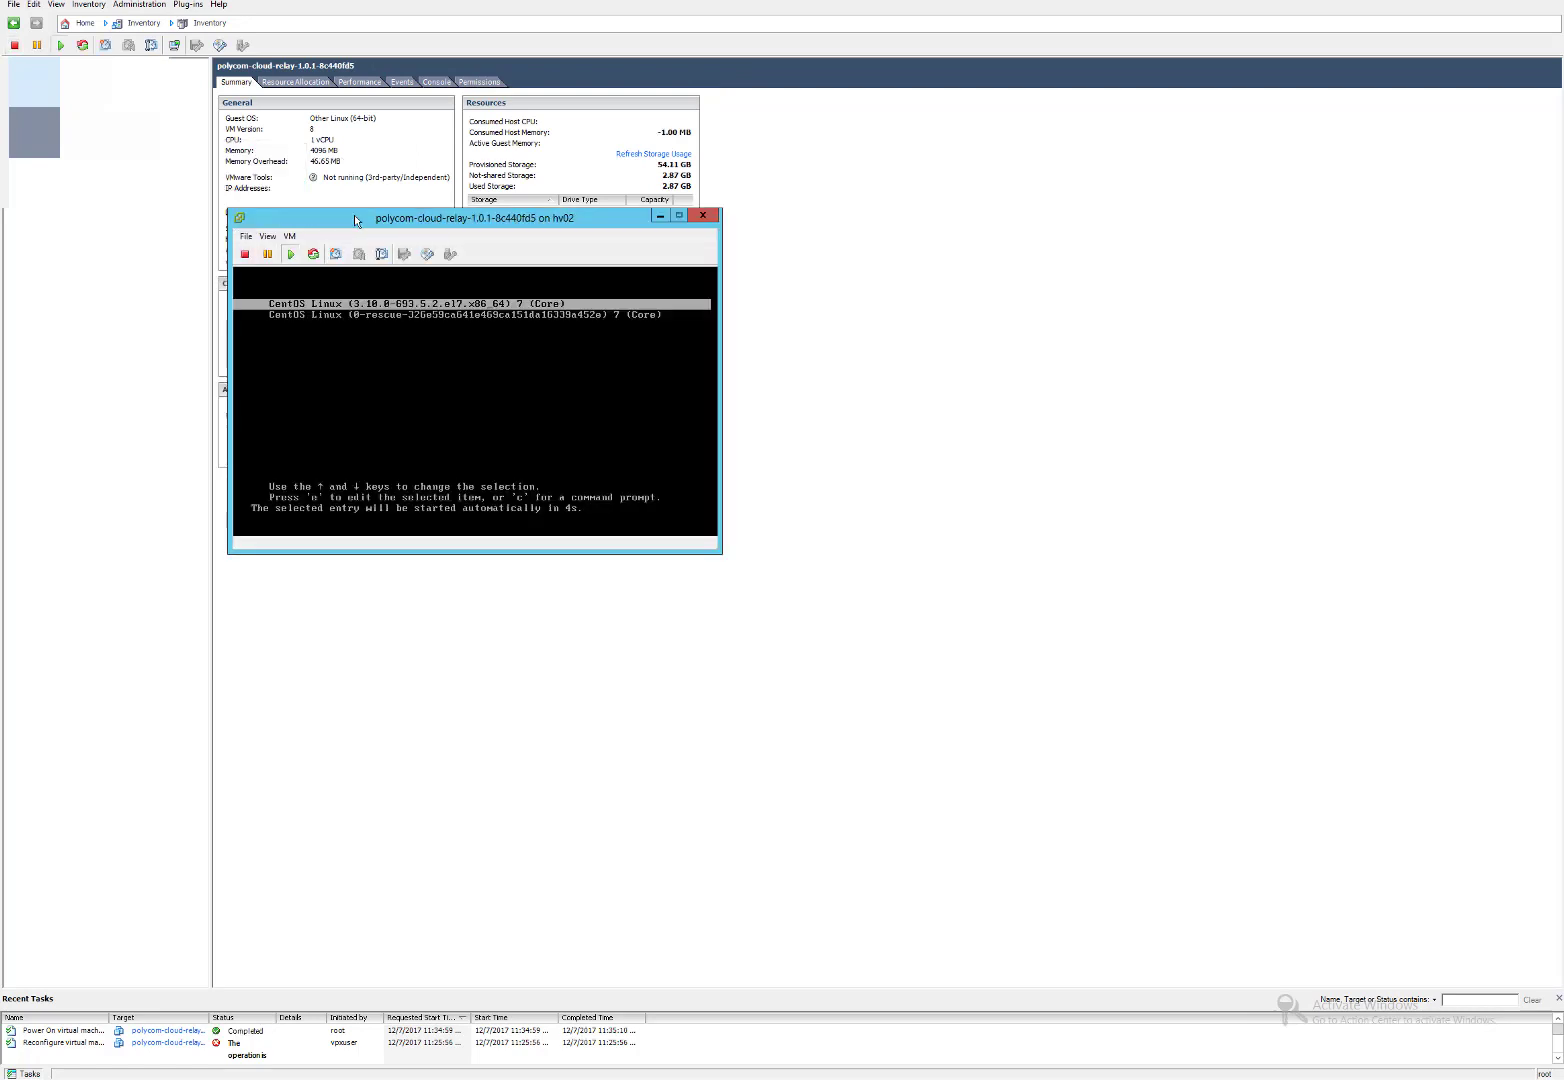
drag(354, 219, 367, 152)
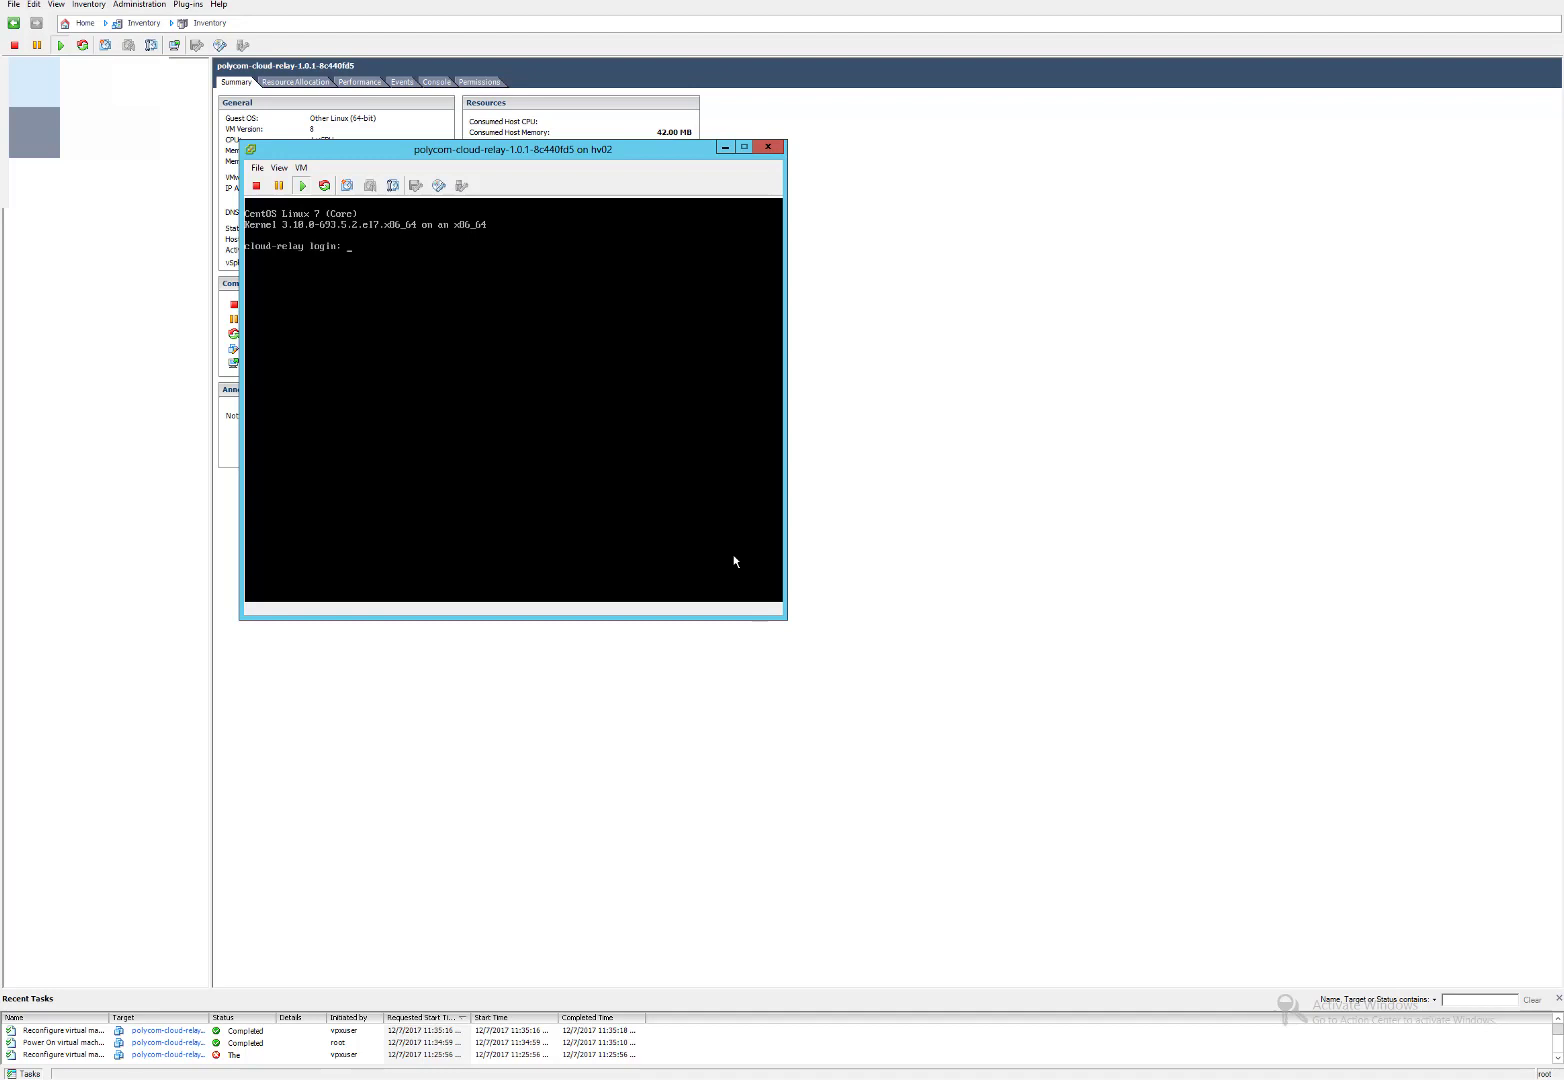
Log in to the relay VM console as polycom and begin the enforced password change.
click(599, 477)
text(polycom)
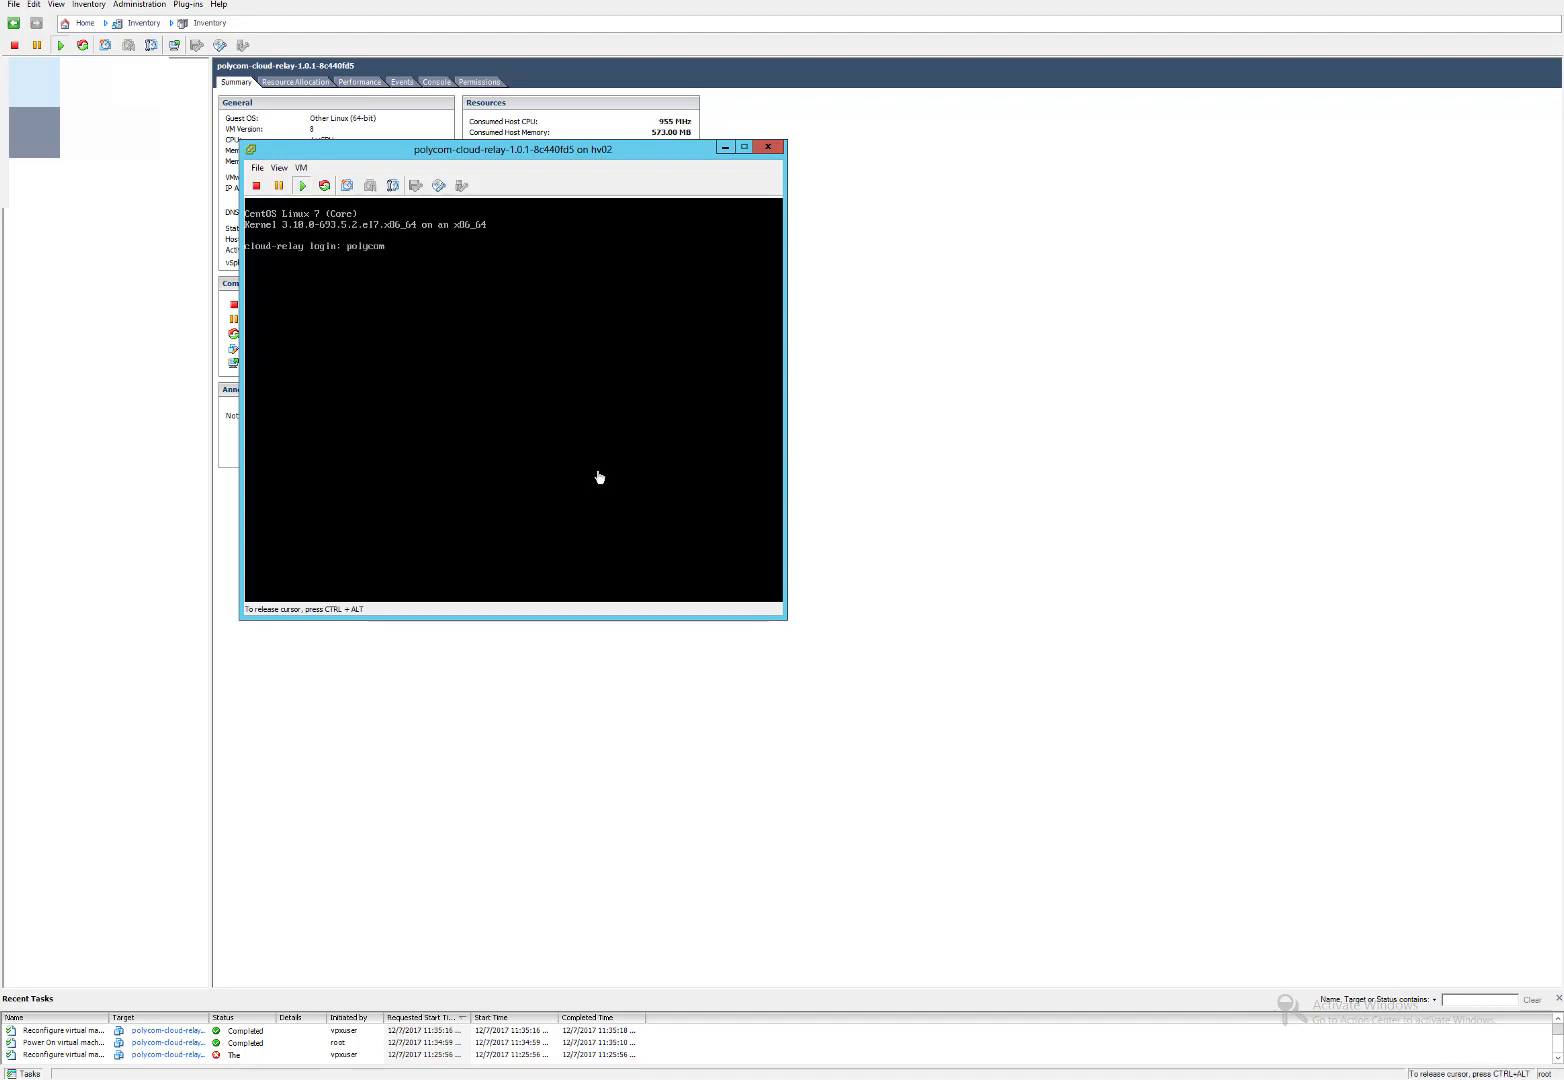
key(Return)
key(Return)
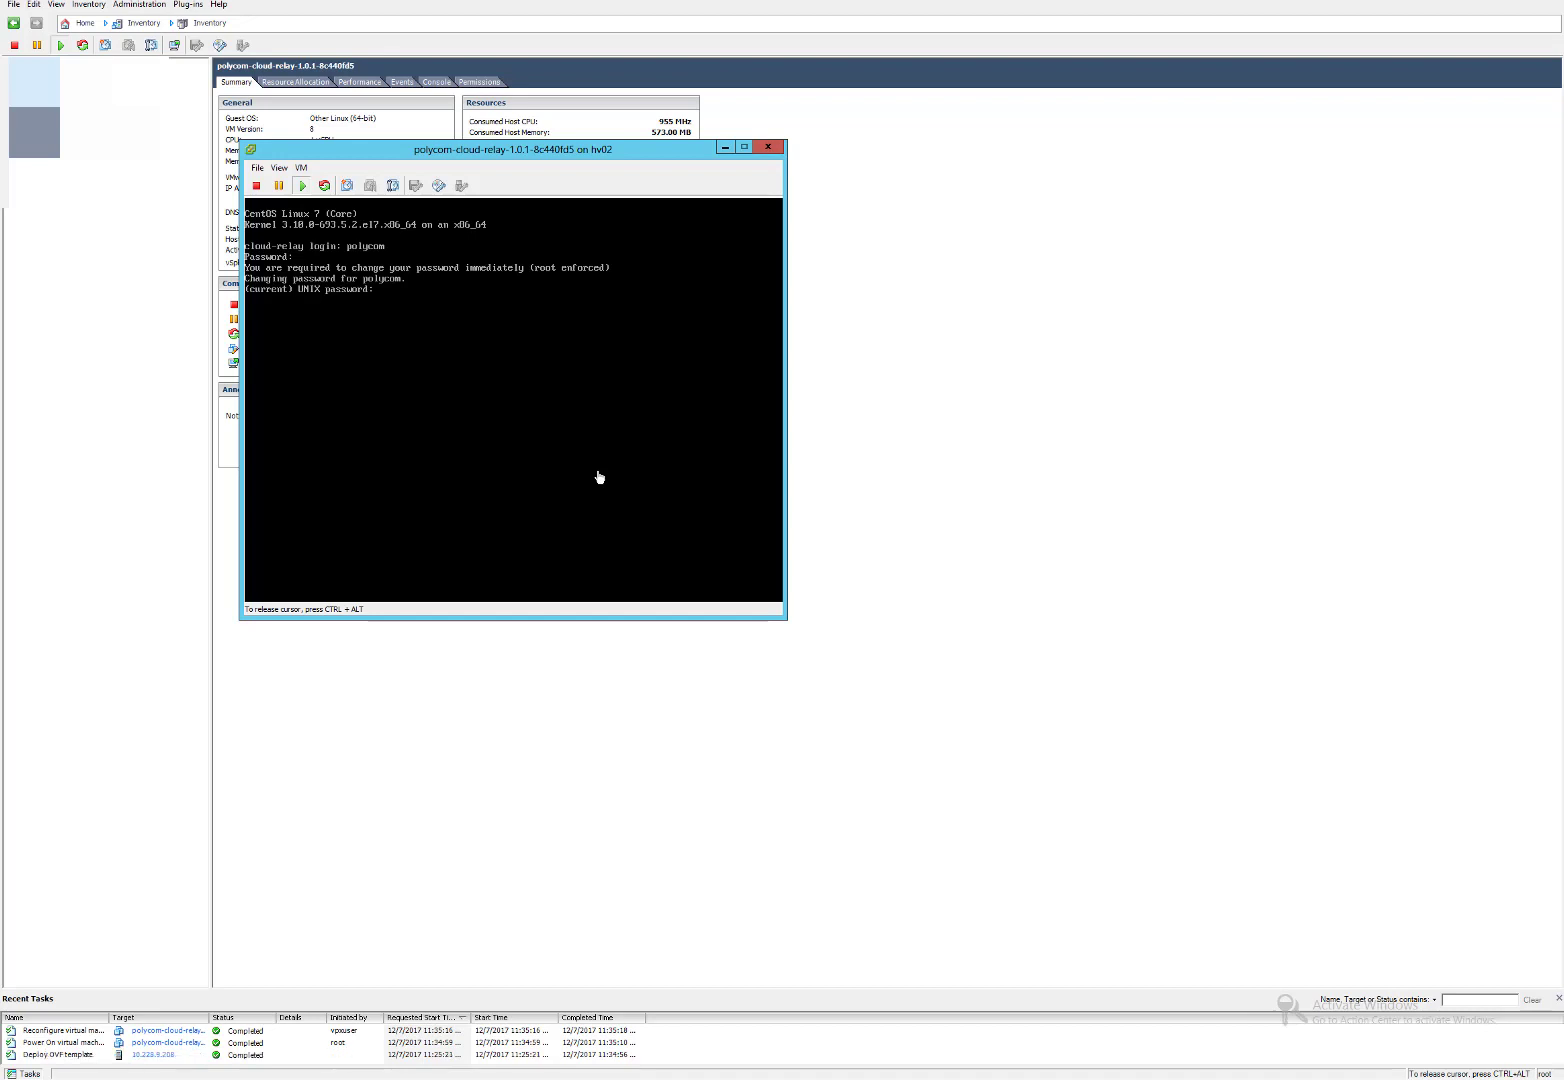
key(Return)
key(Return)
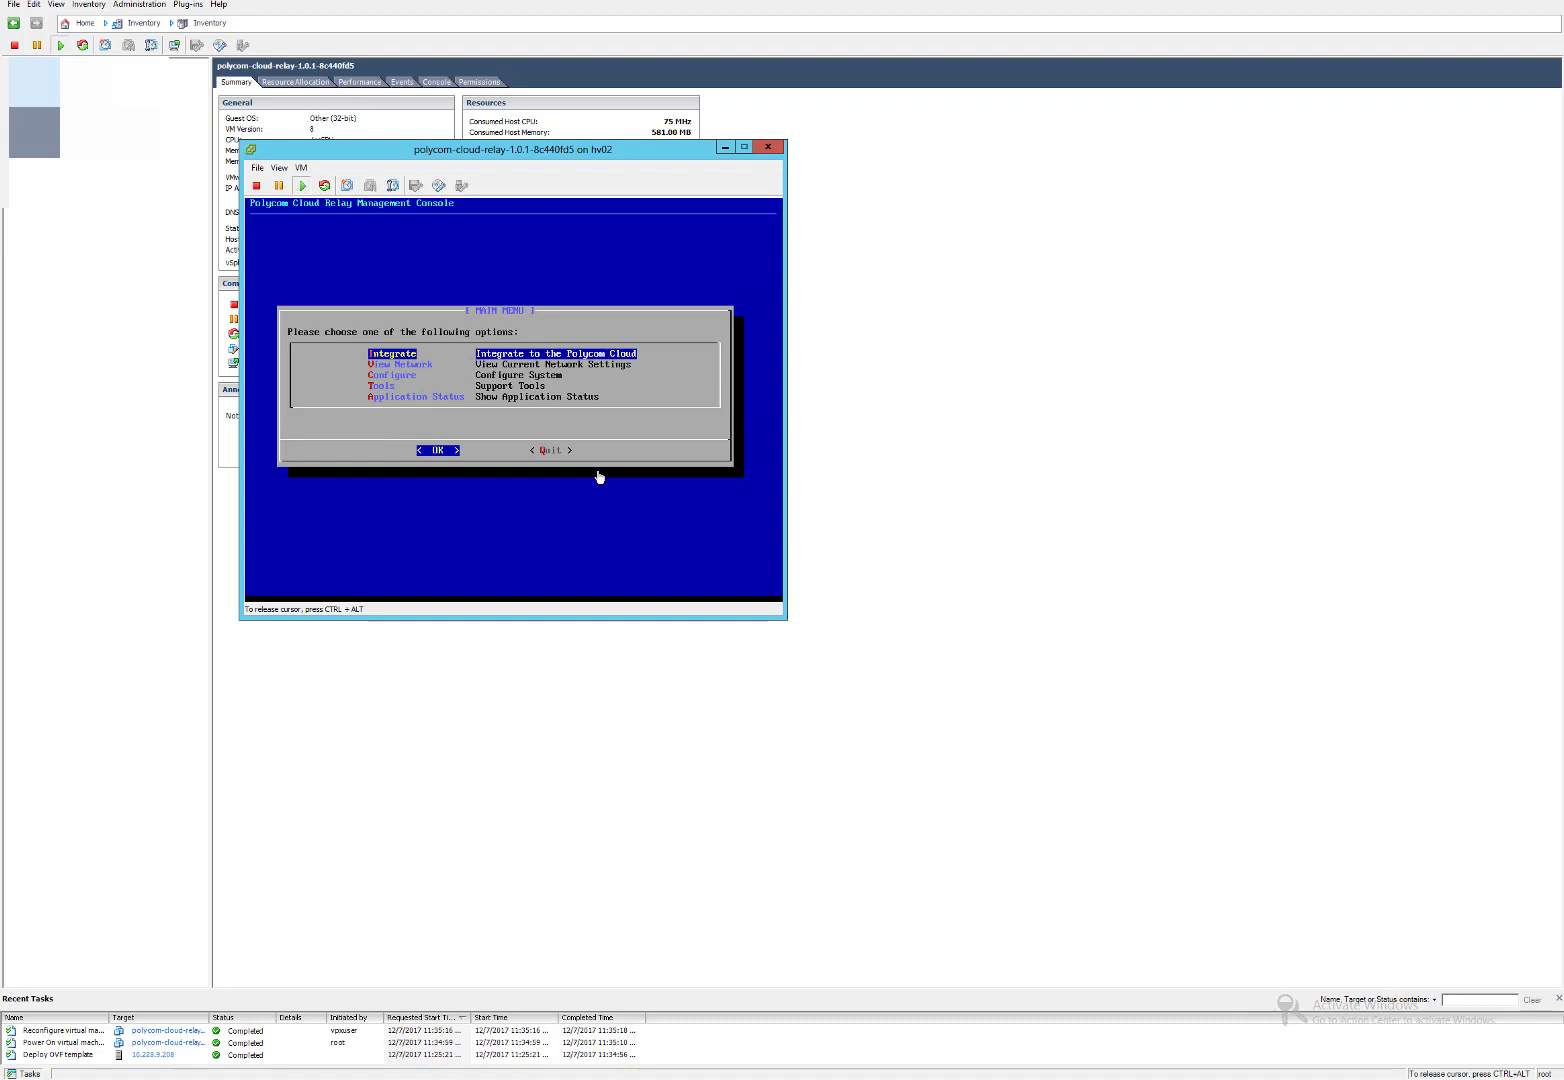
In the relay management console, choose static address setup for the eth0 interface.
key(Down)
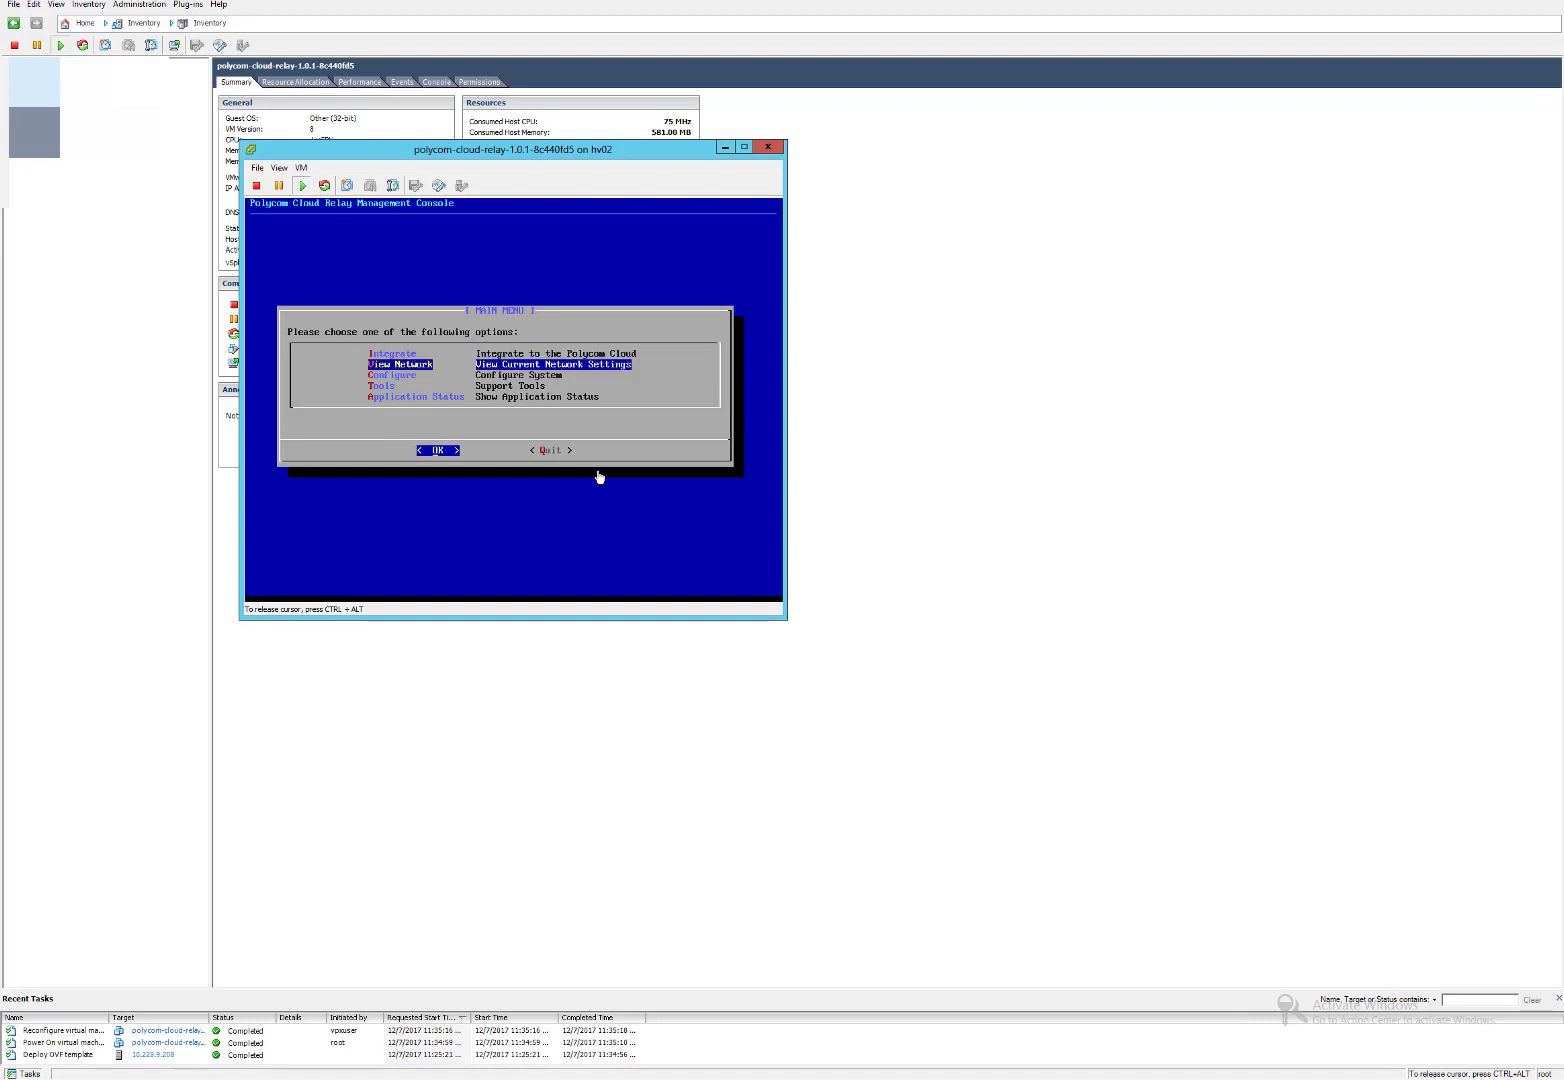
key(Down)
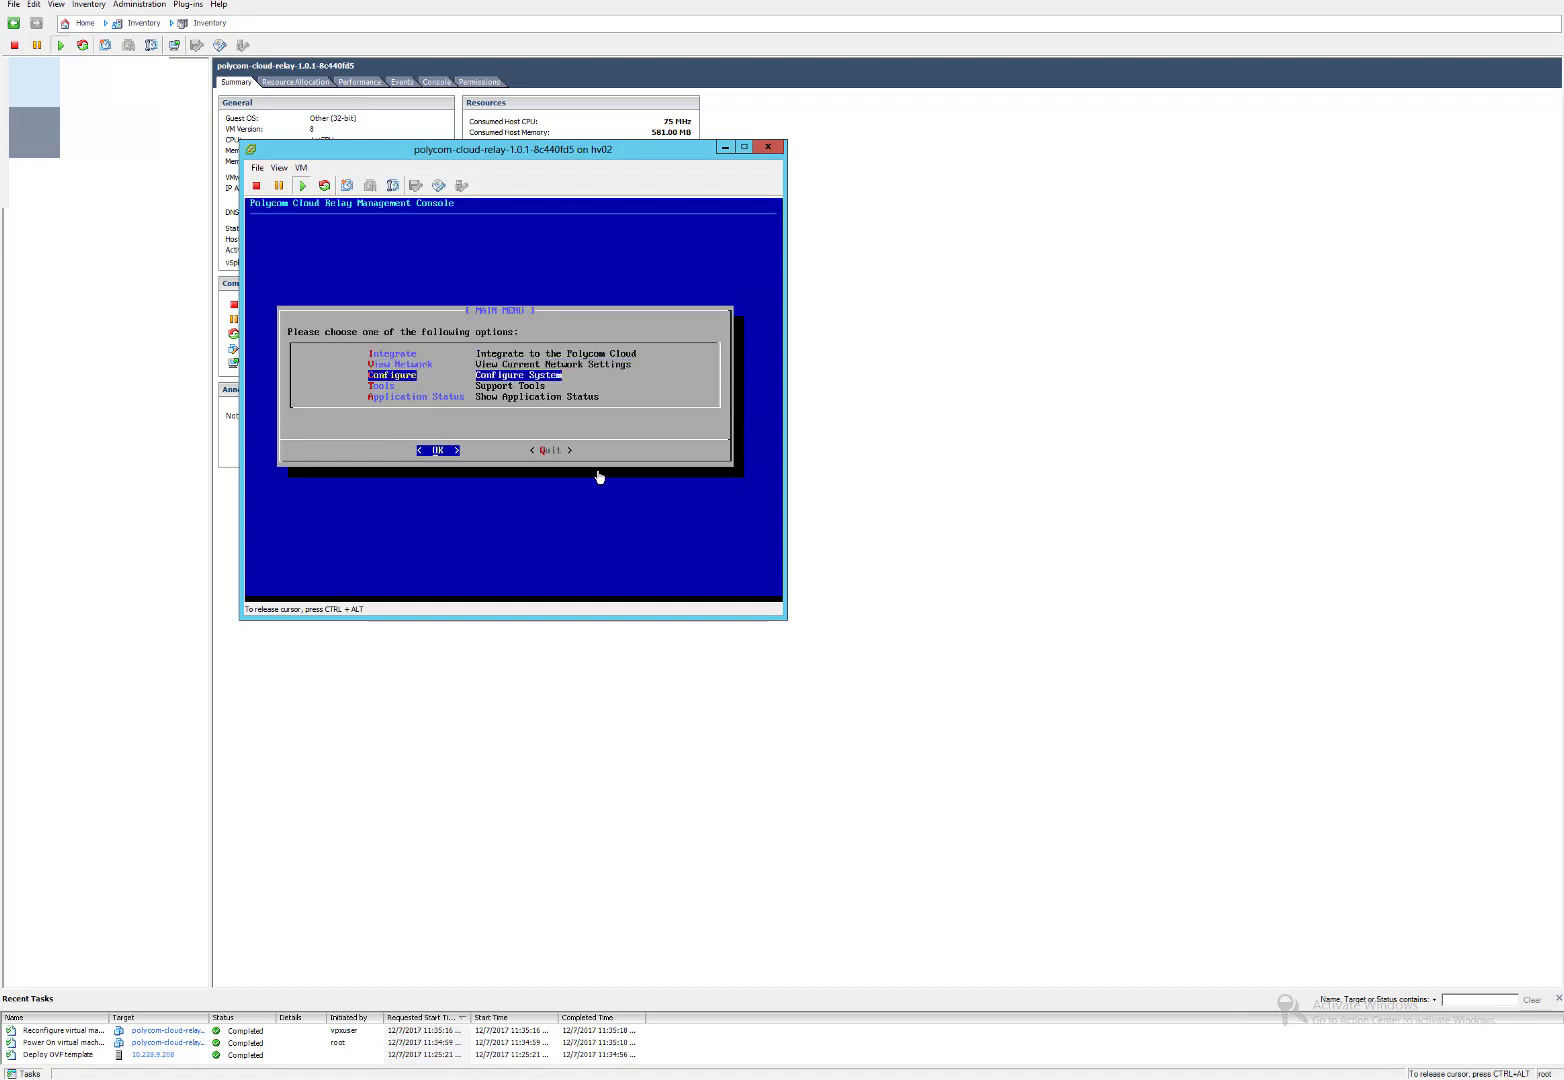
key(Return)
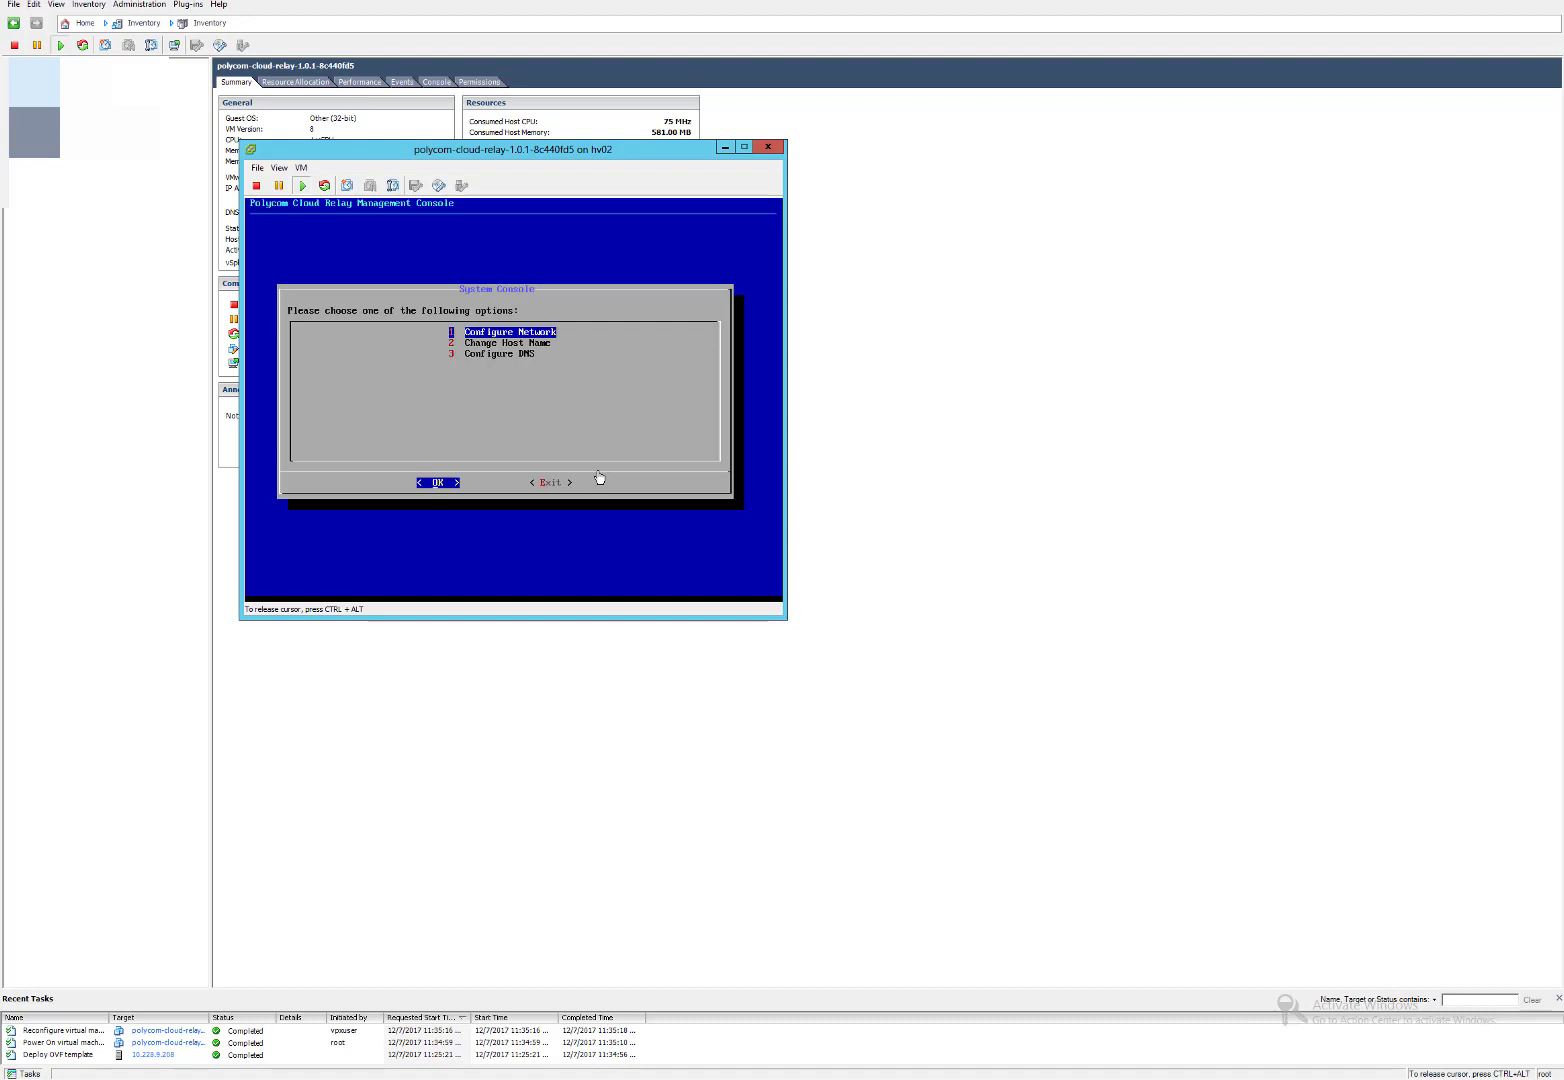
key(Return)
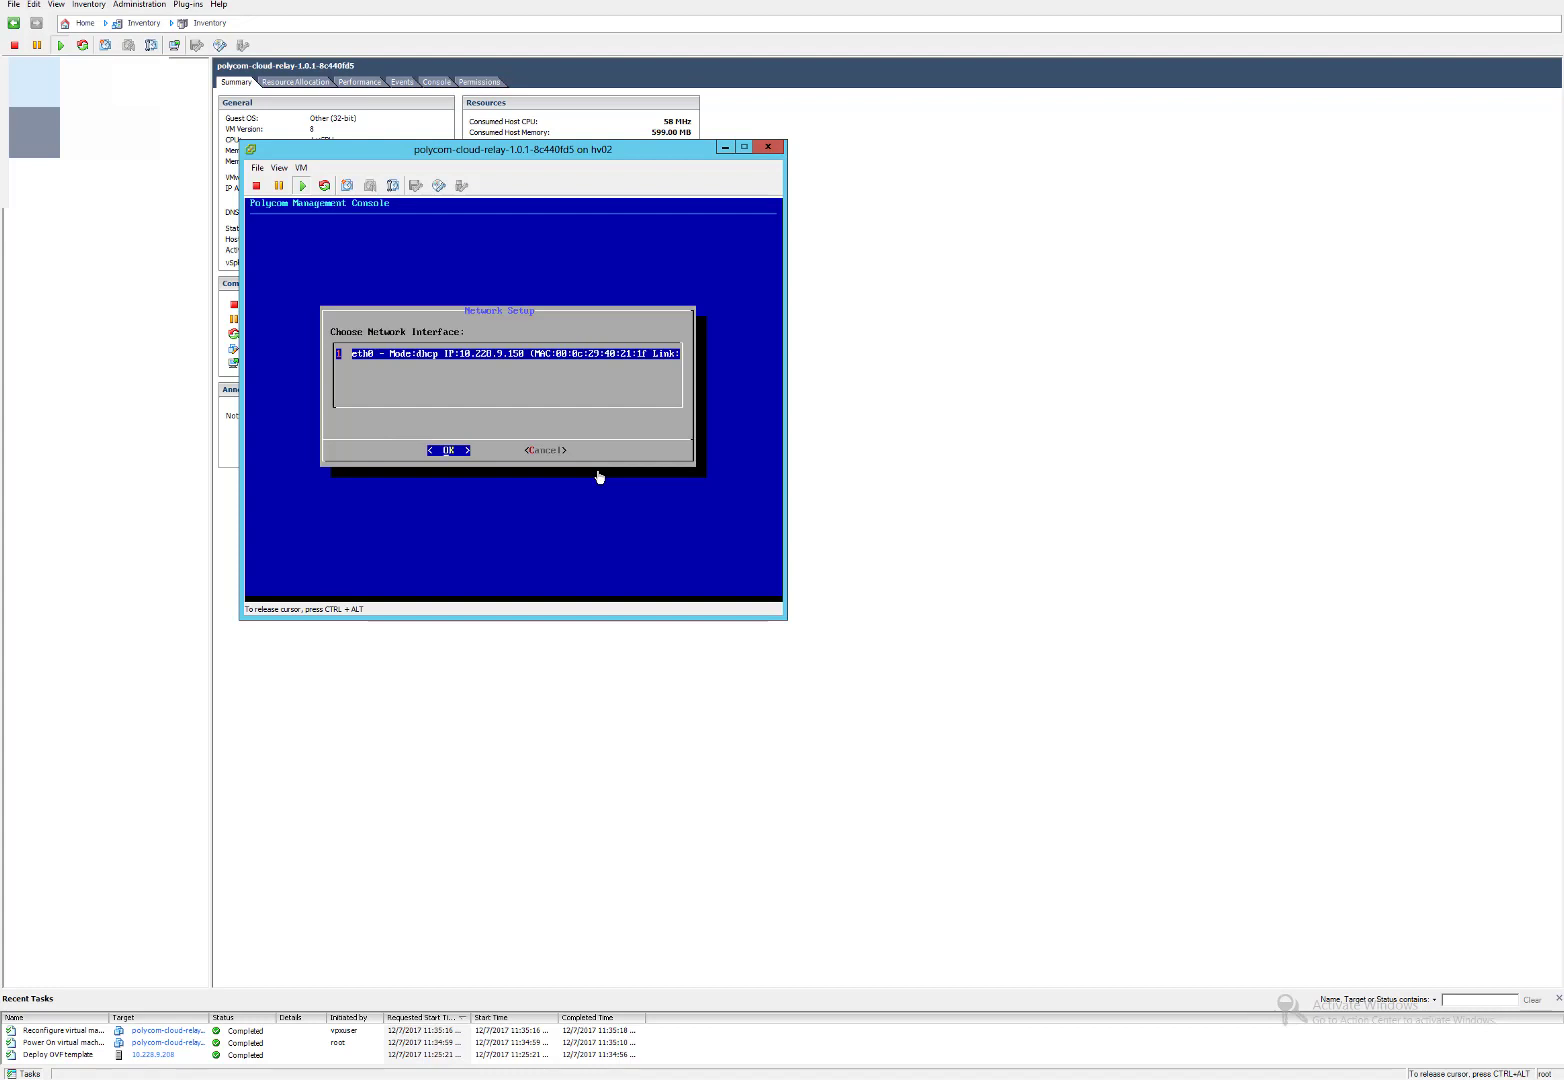
key(Return)
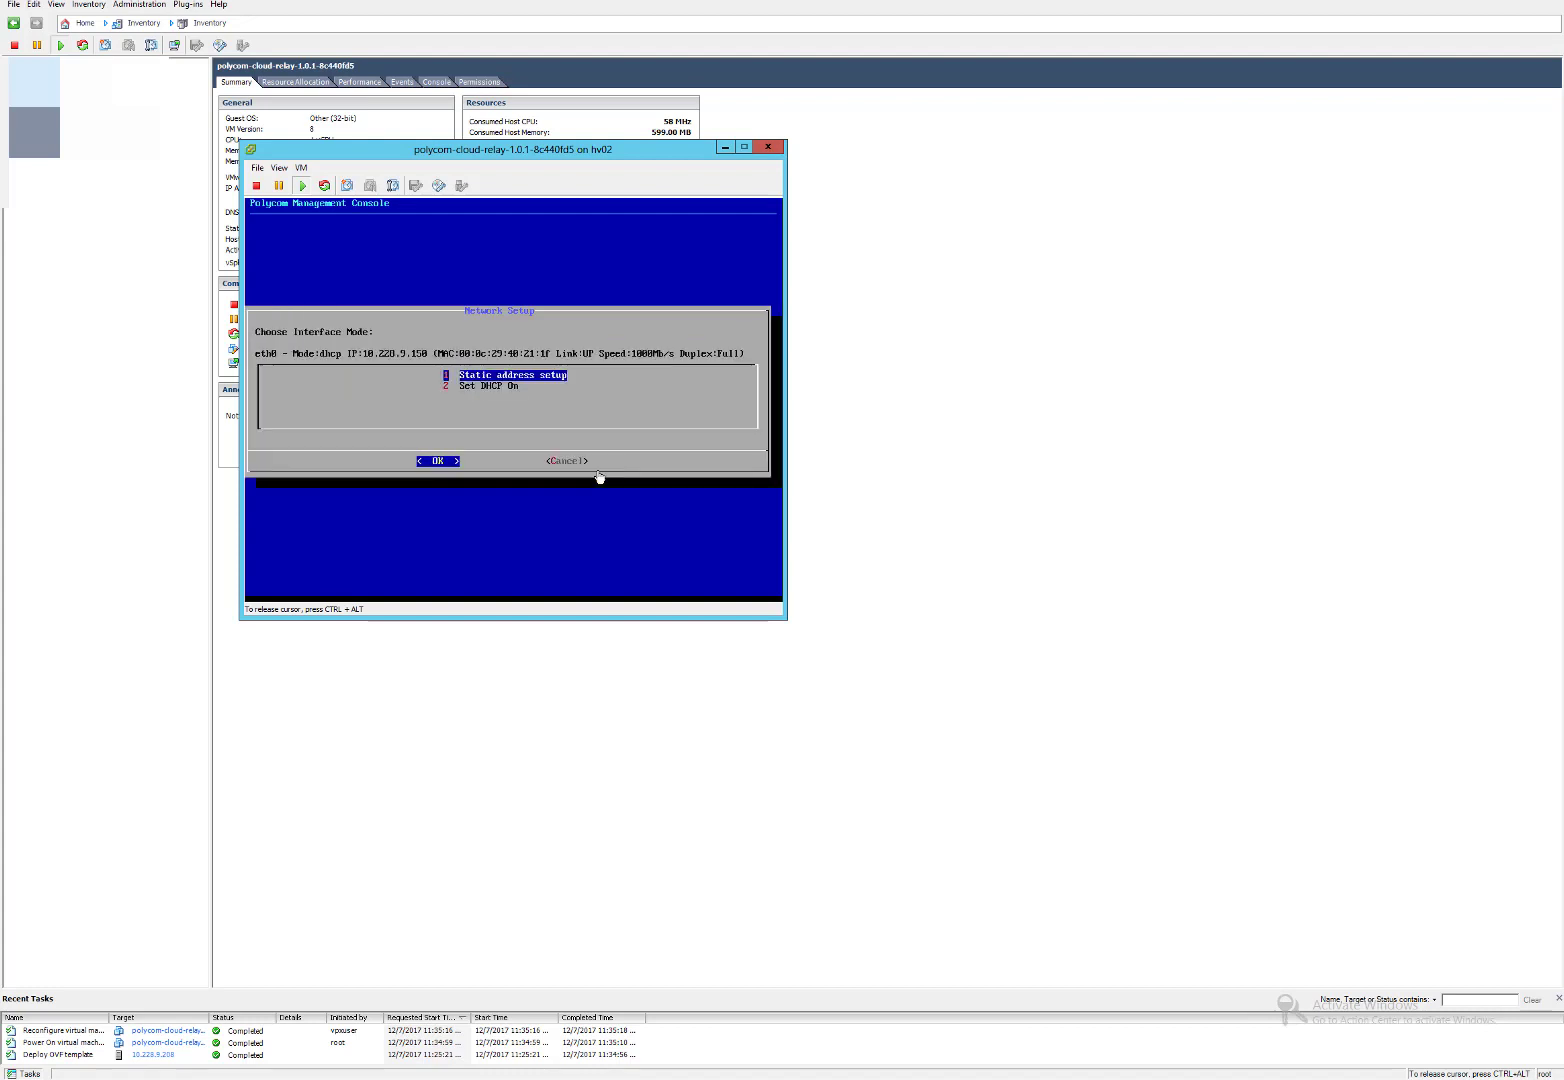
key(Return)
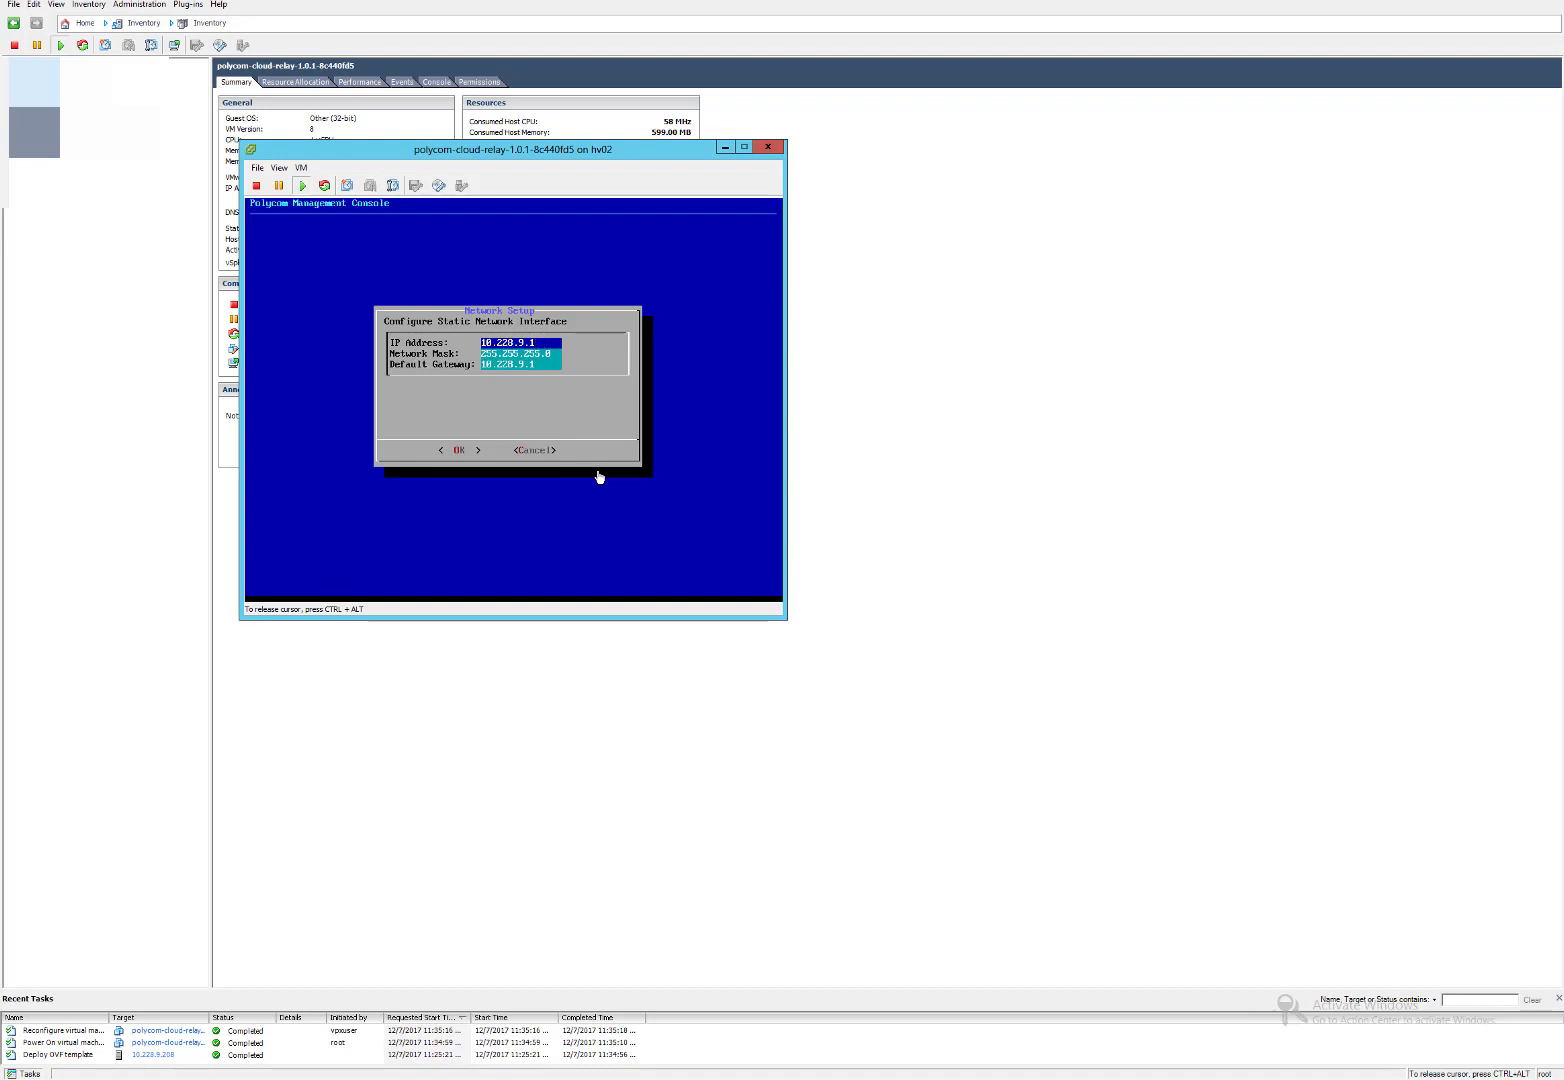
Apply static IP 10.228.9.133, mask 255.255.255.0, gateway 10.228.9.1 to eth0.
key(ctrl+alt)
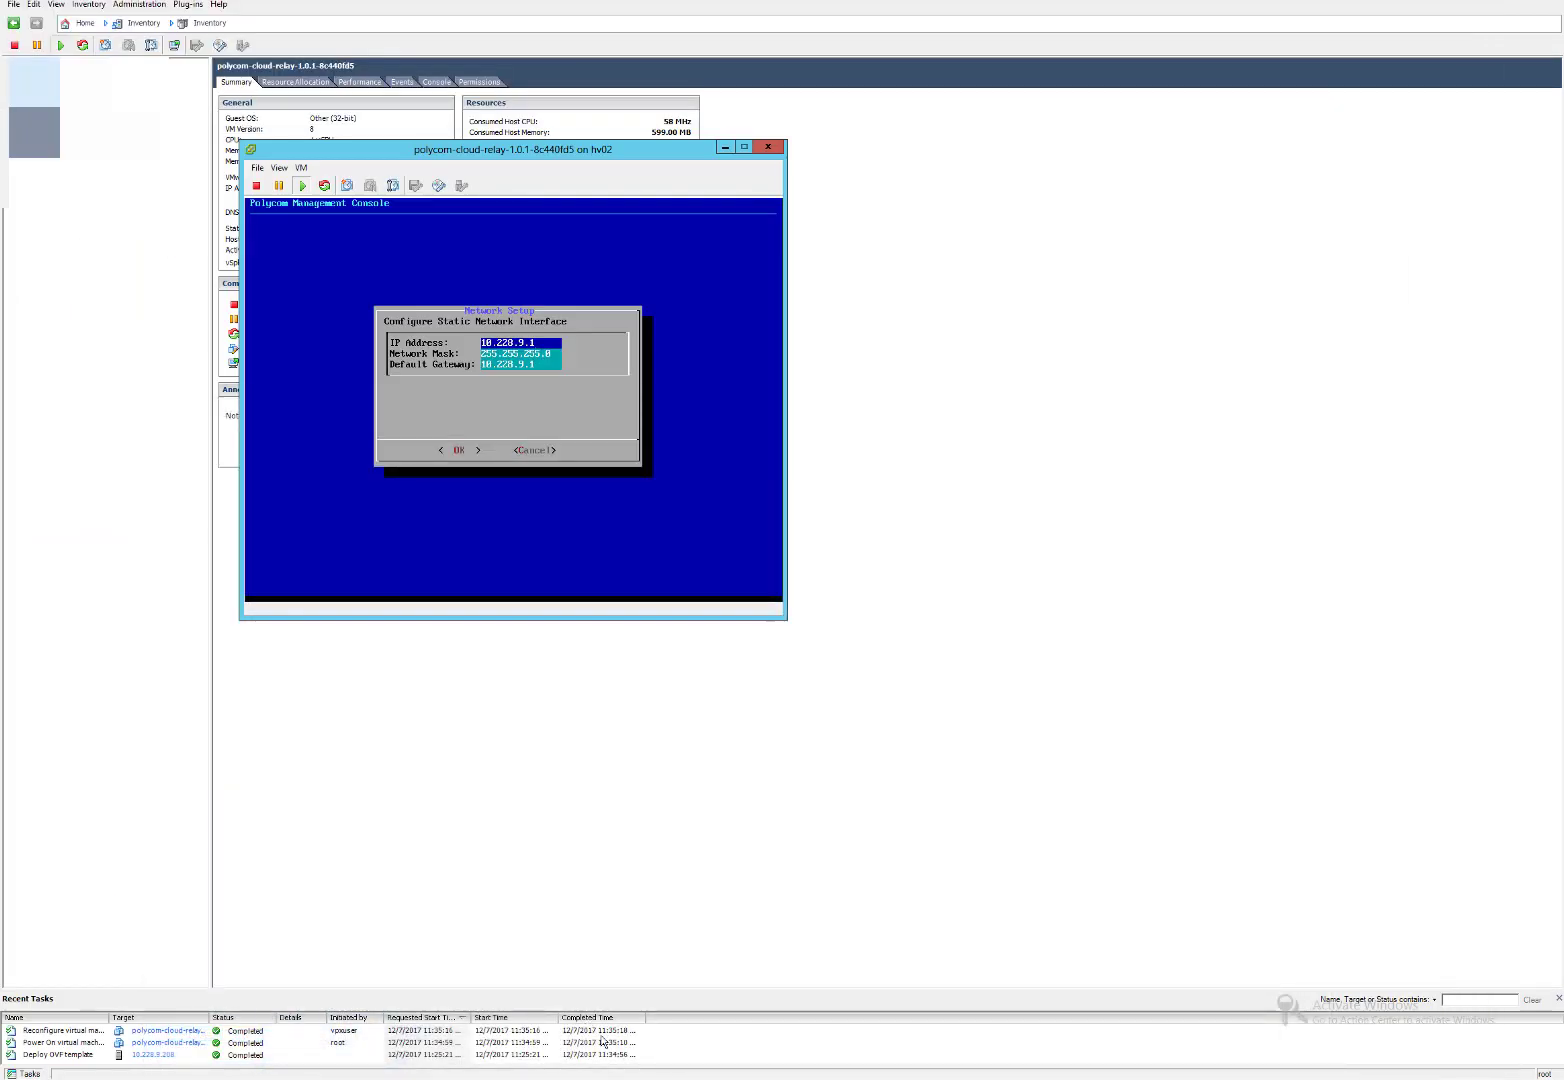
key(alt+Tab)
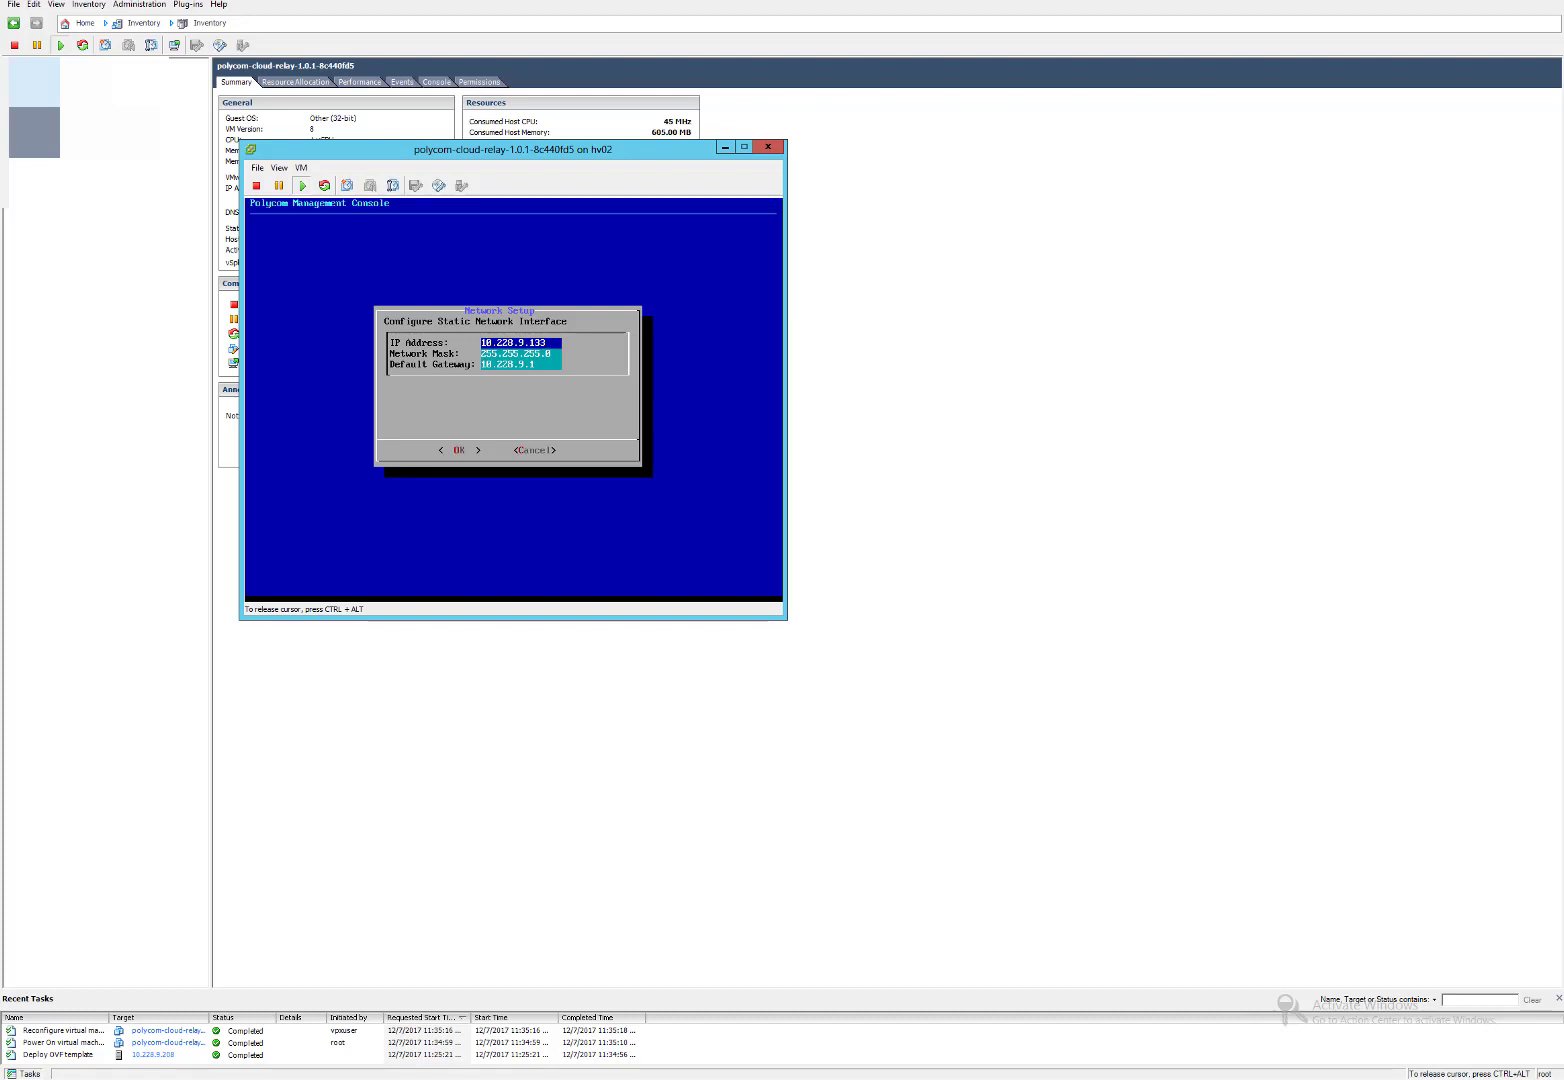
key(Tab)
key(Right)
key(Tab)
key(Tab)
key(Return)
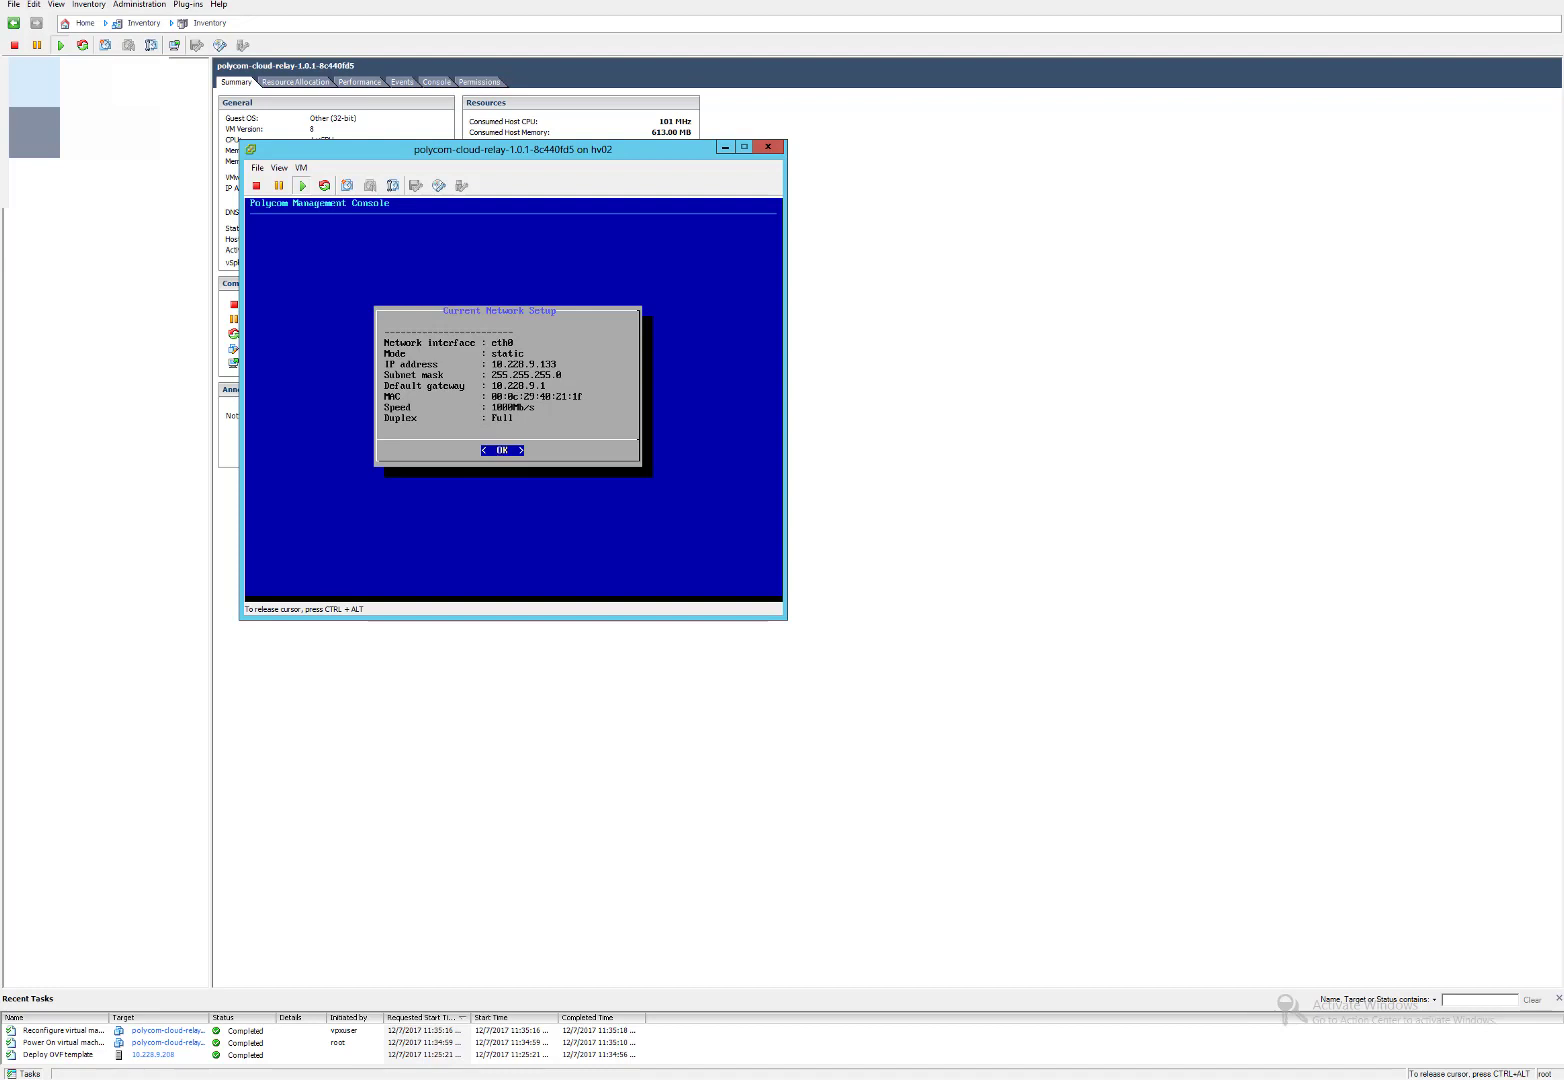
key(Return)
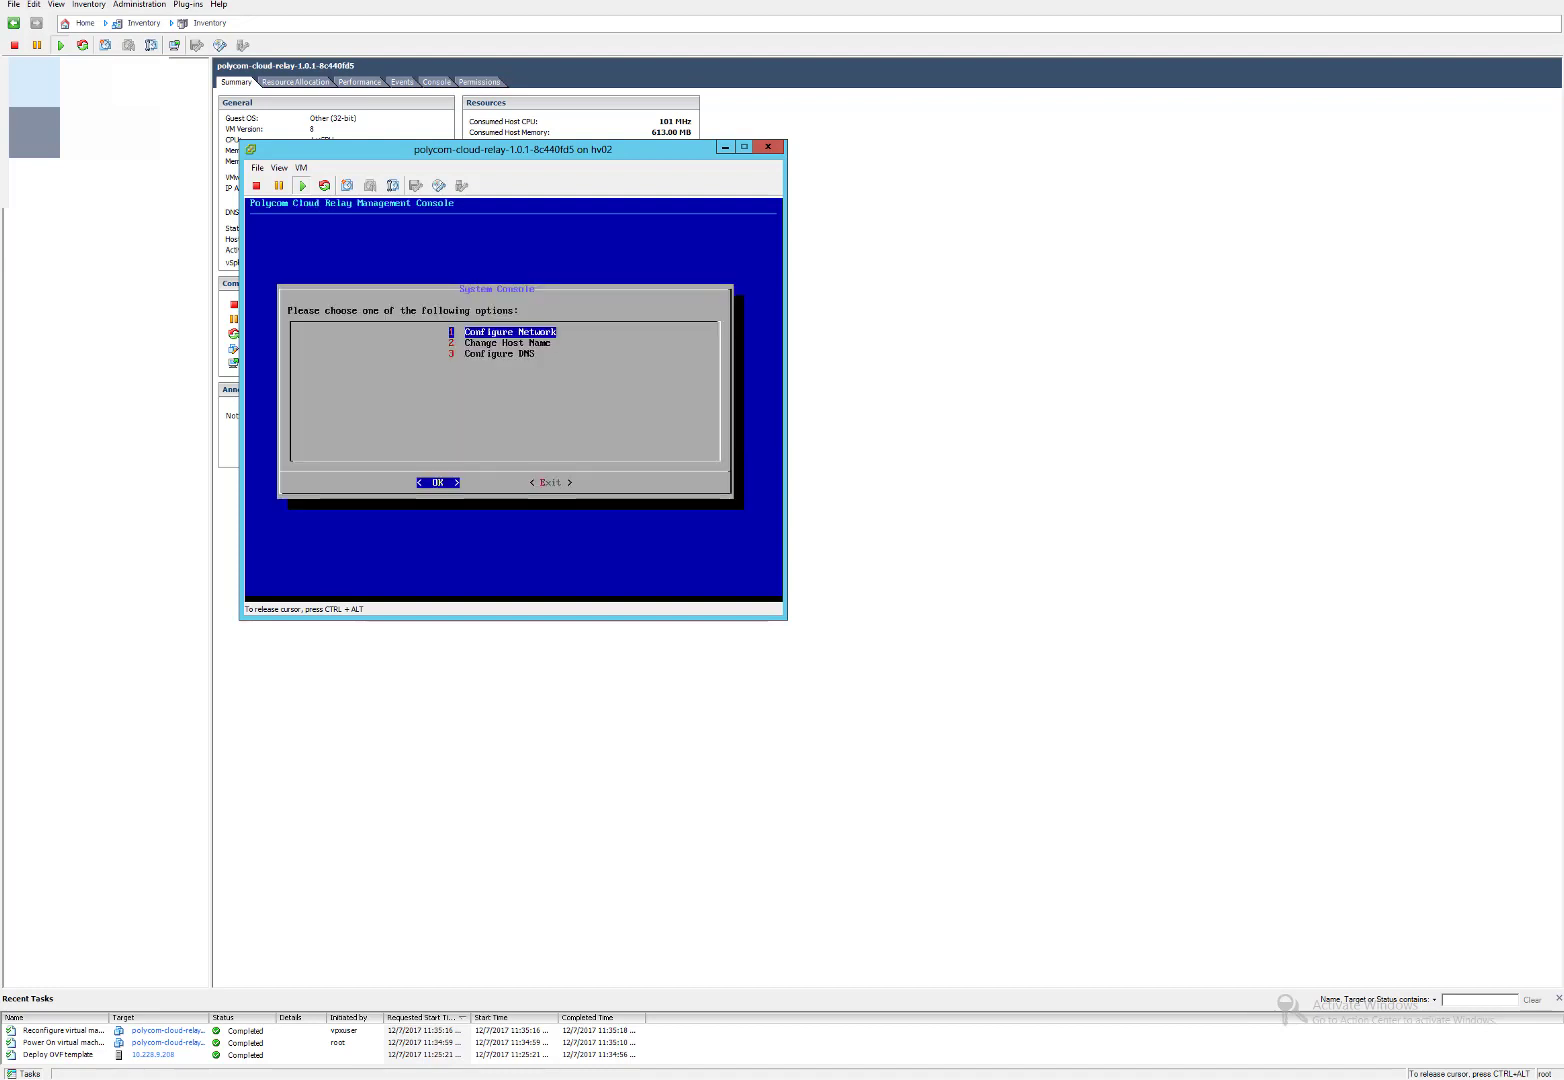
key(Down)
key(Down)
key(Return)
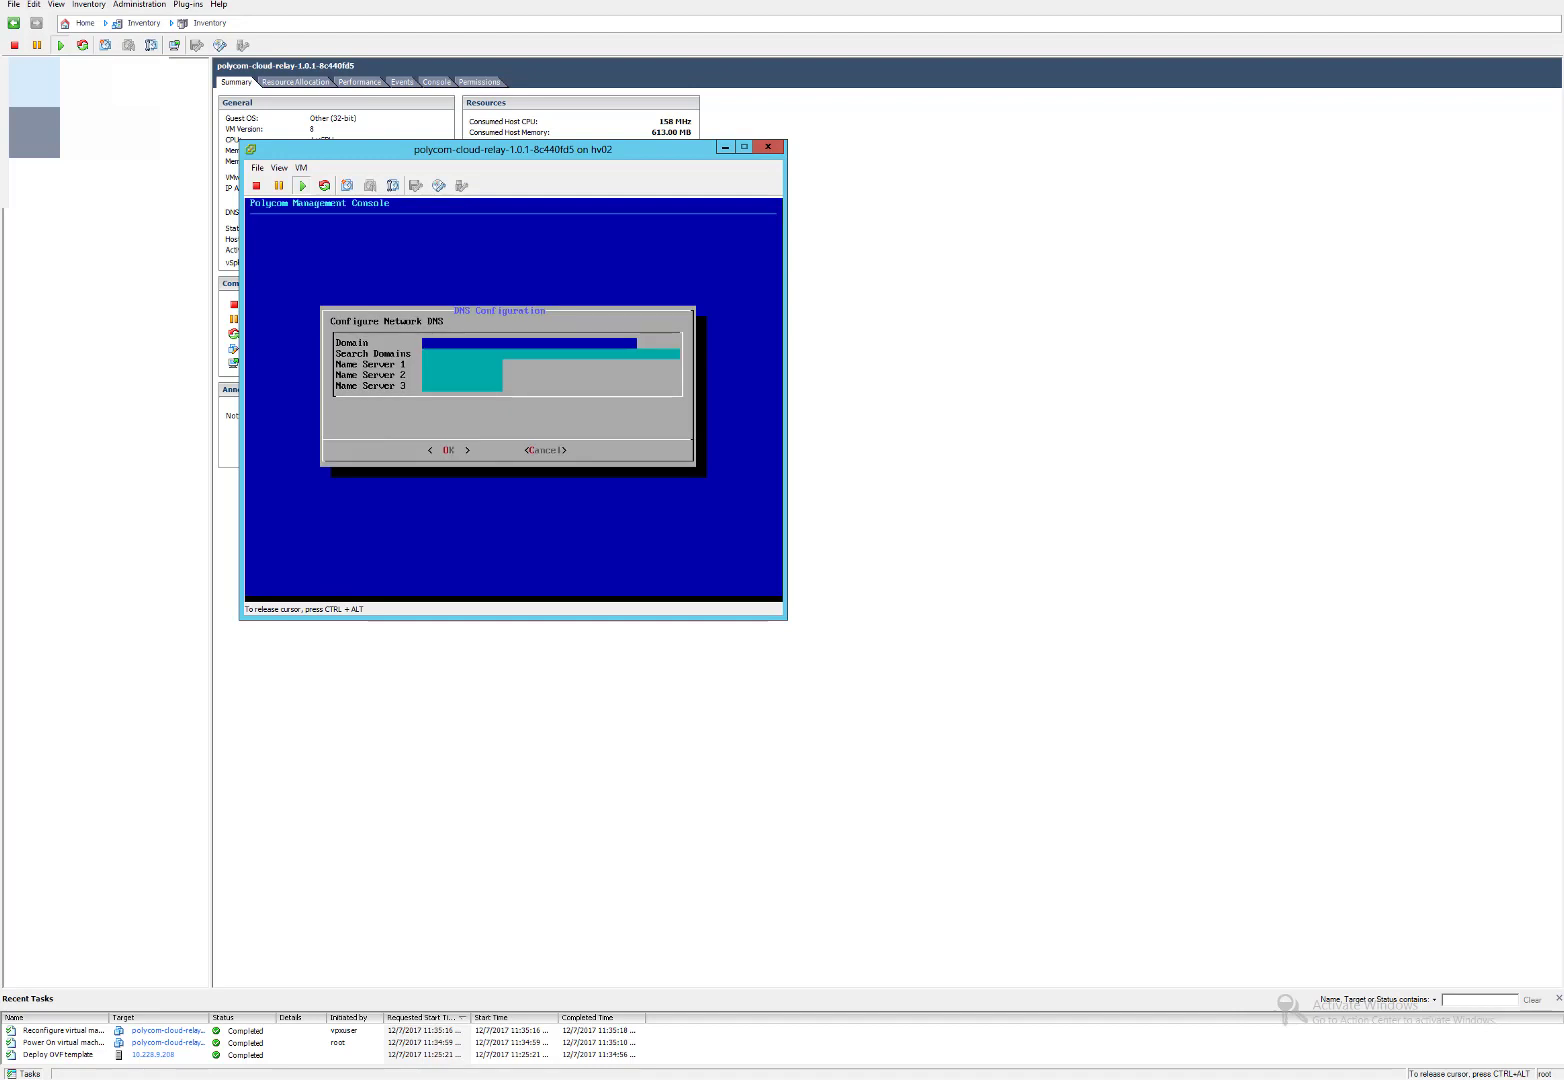
Save relay DNS: domain and search domain polycom-mslab03.com, name server 10.228.9.199.
text(polycom-mslab03.com)
key(Down)
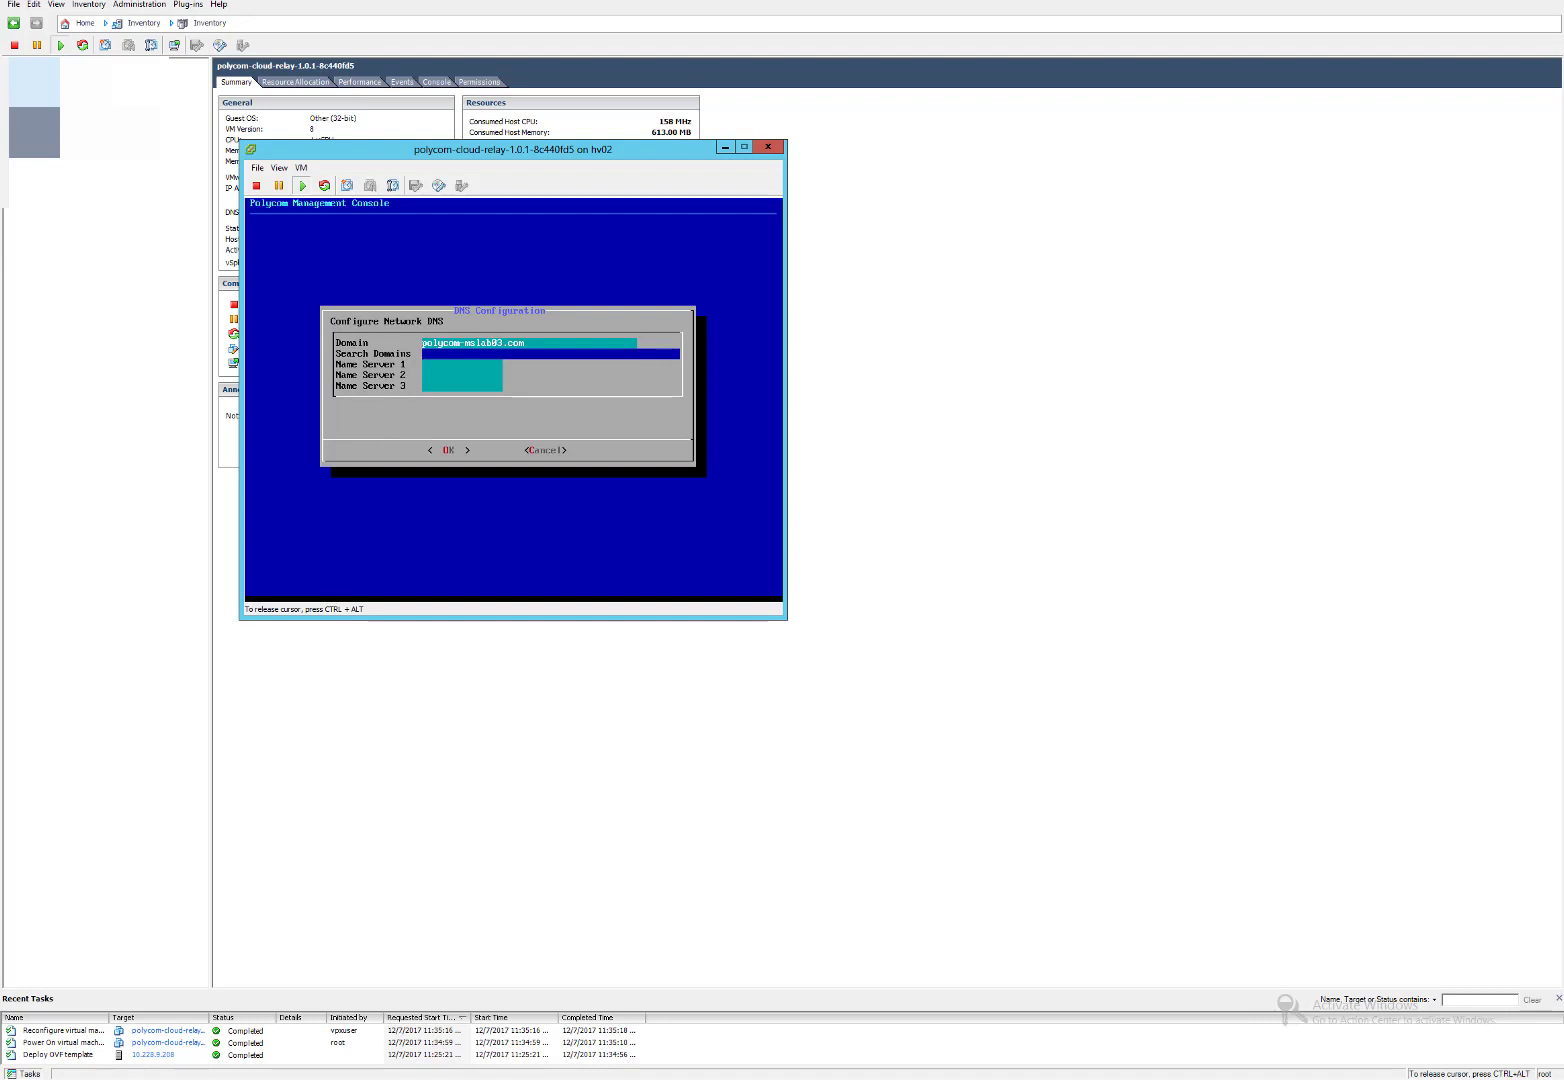
text(polycom-mslab03.com)
key(Down)
text(10)
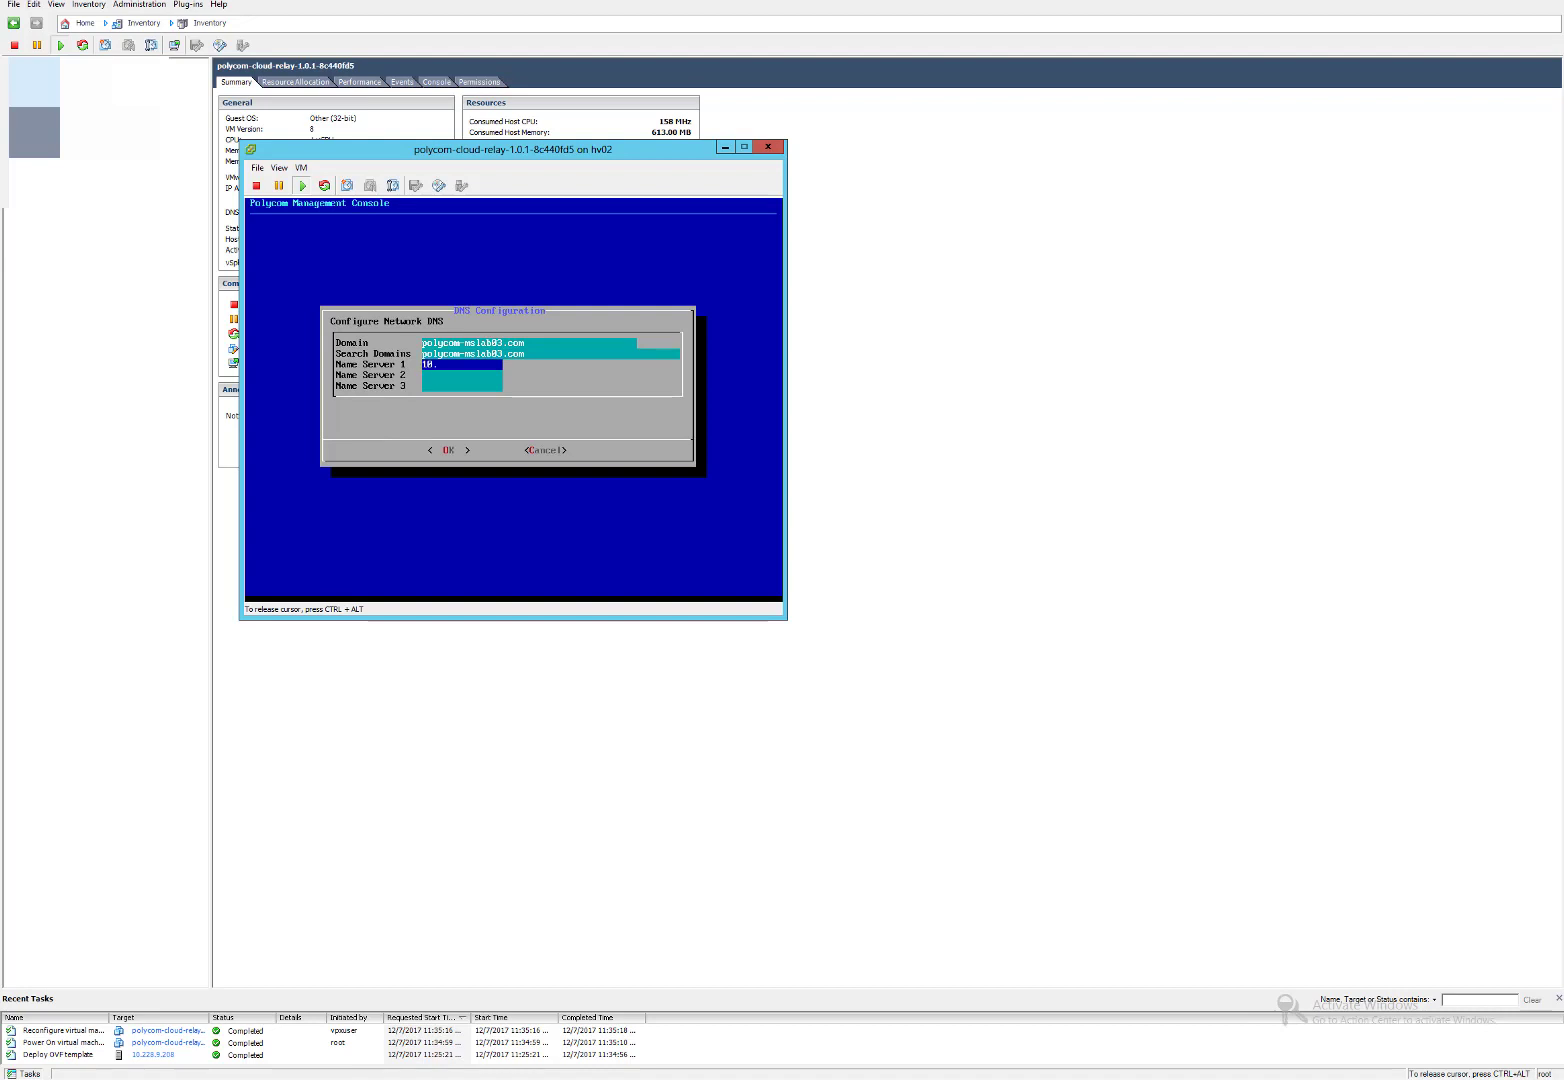
text(.228)
text(199)
key(Tab)
key(Return)
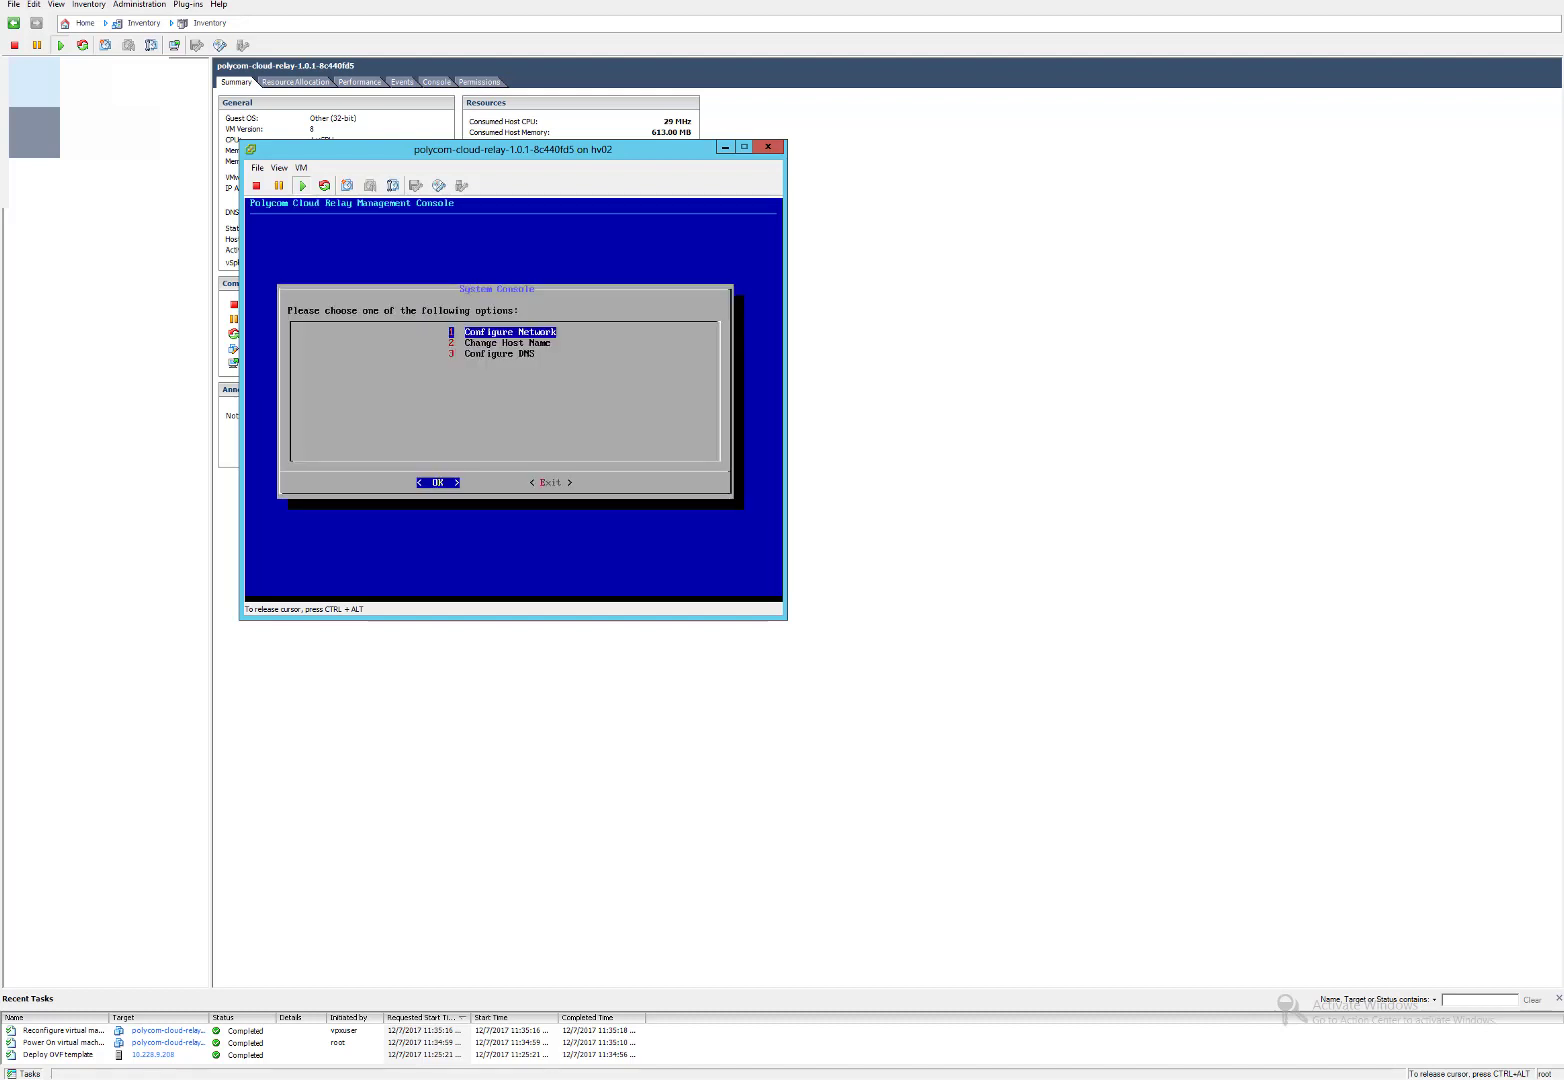
key(Down)
Confirm the relay host name stays cloud-relay and exit System Console back to the main menu.
key(Return)
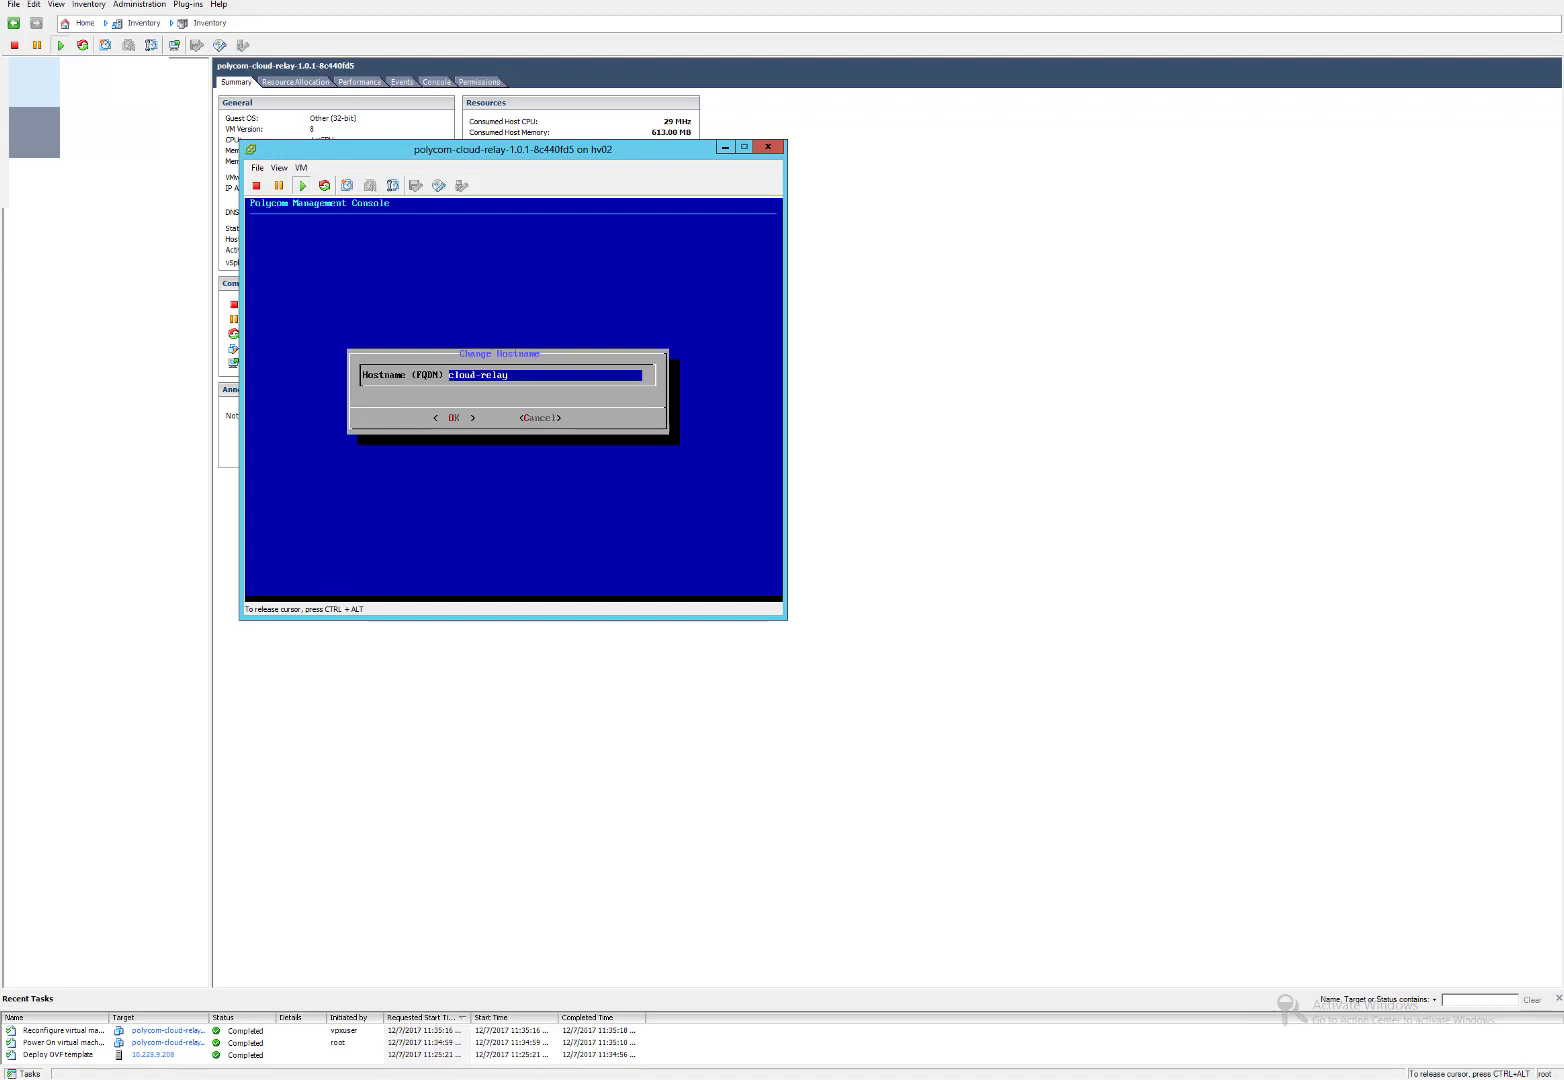
key(Tab)
key(Tab)
key(Return)
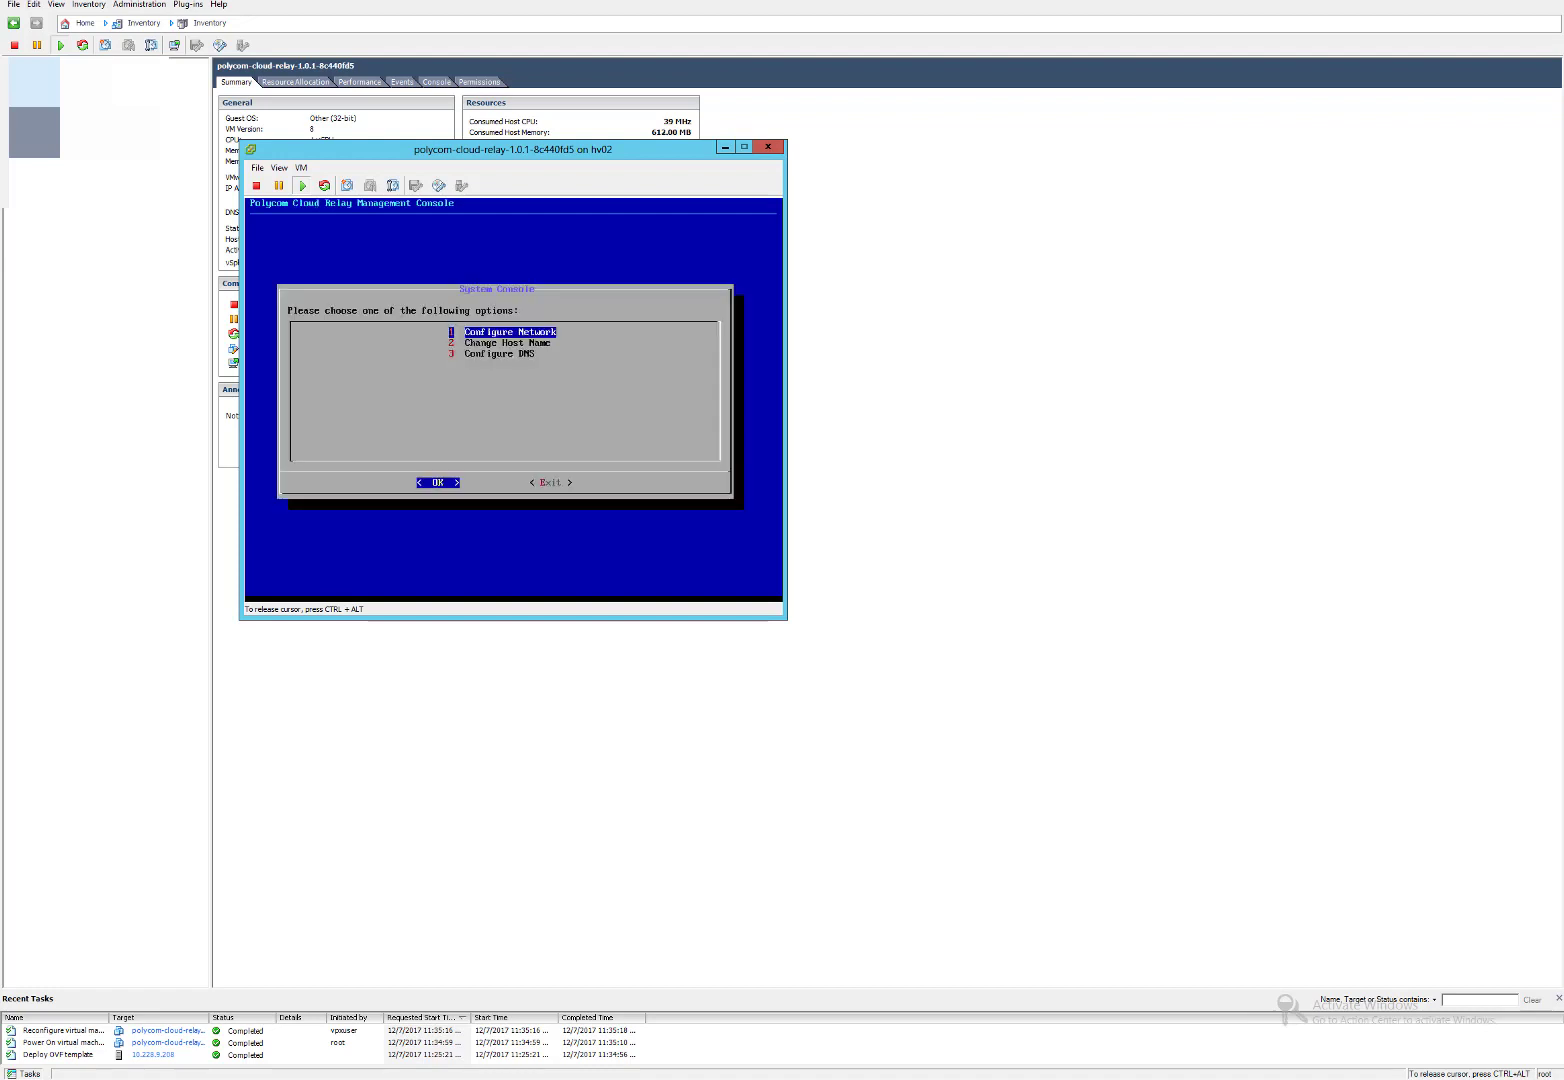
key(Tab)
key(Return)
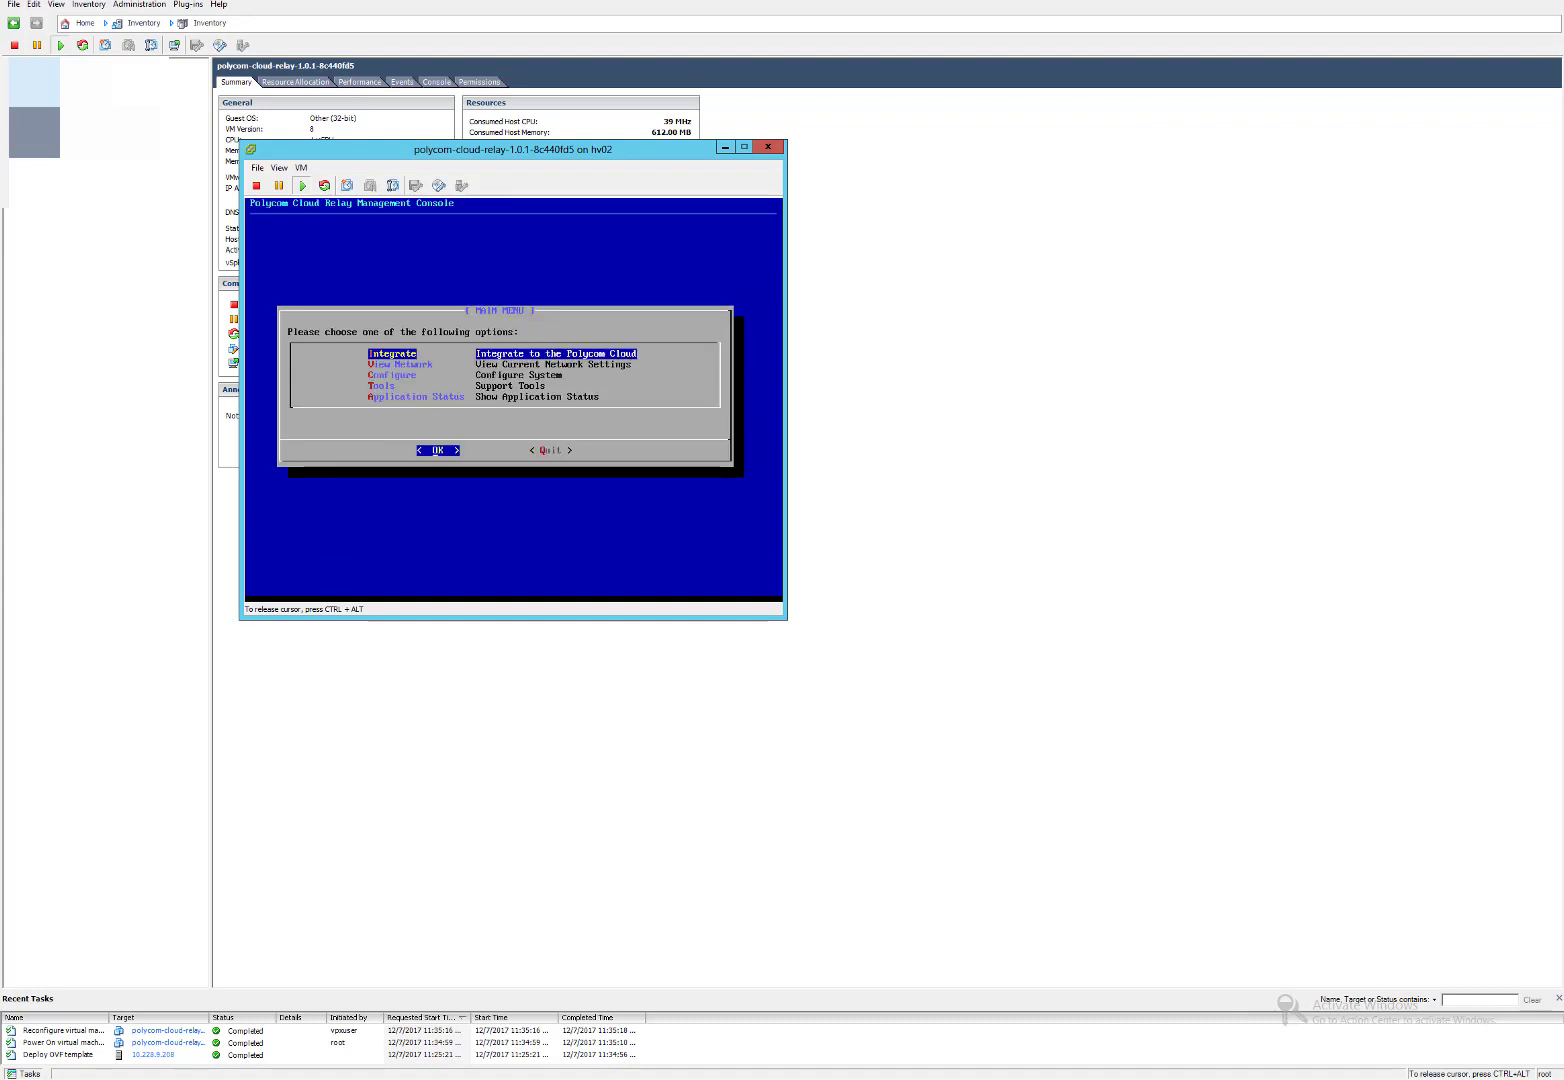
Ping pool01.polycom-mslab03.com from the relay's support tools.
key(Down)
key(Down)
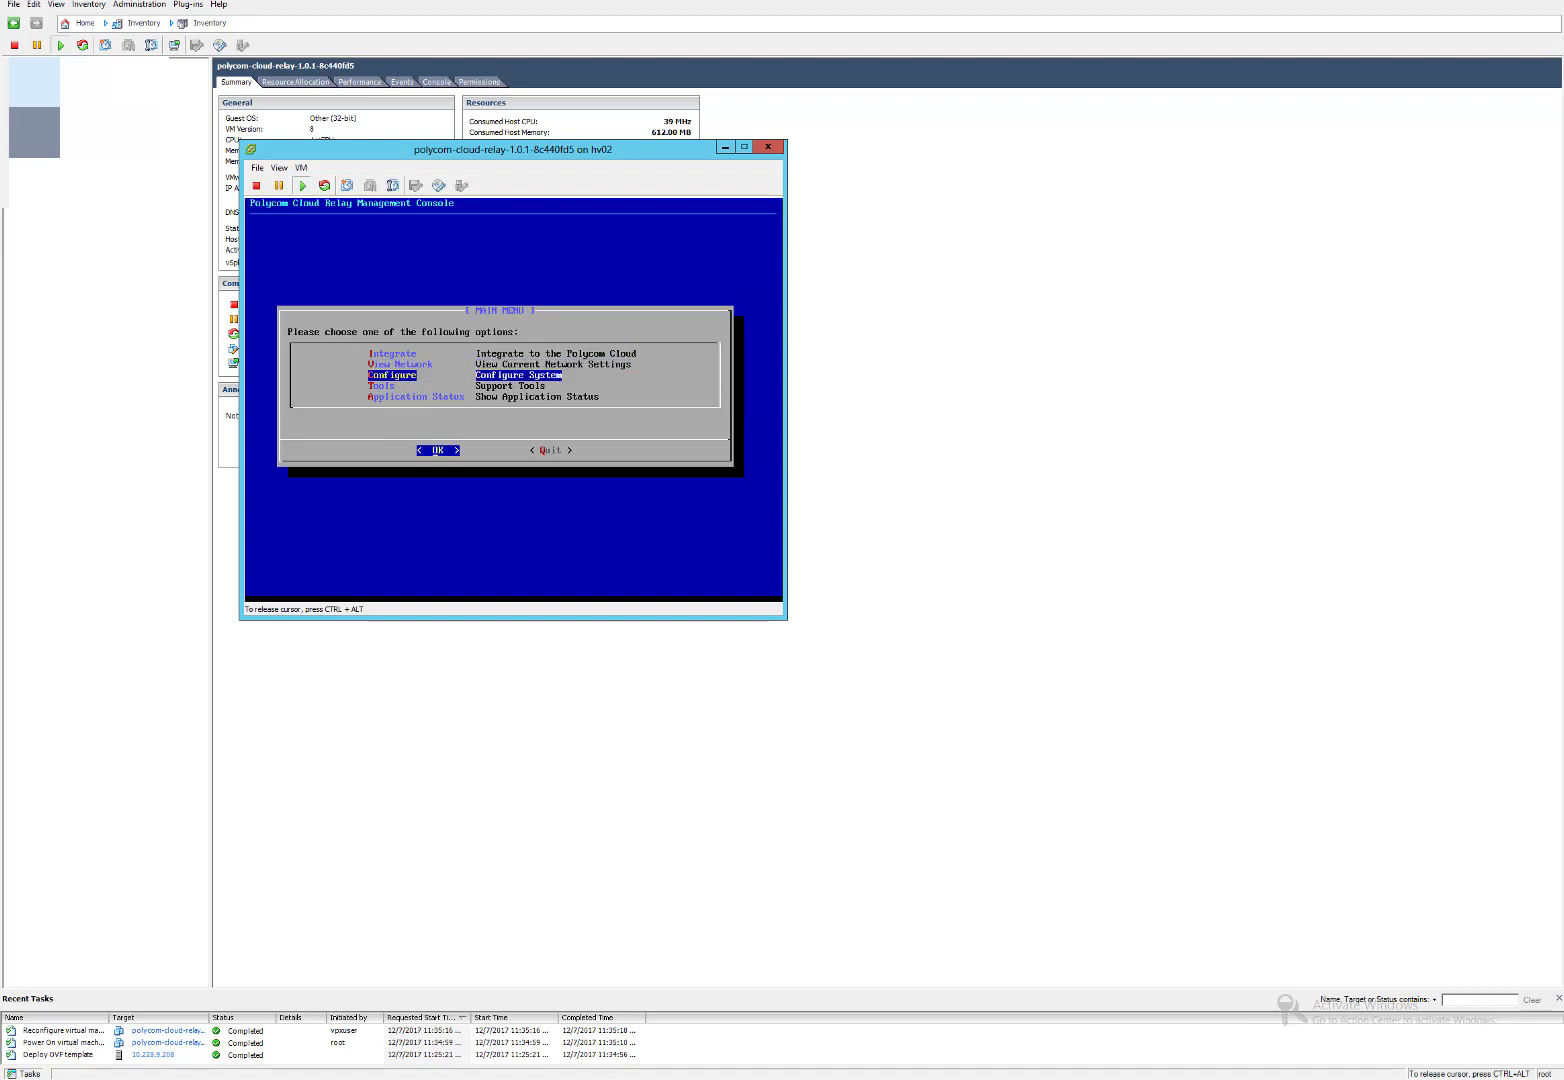
key(Down)
key(Return)
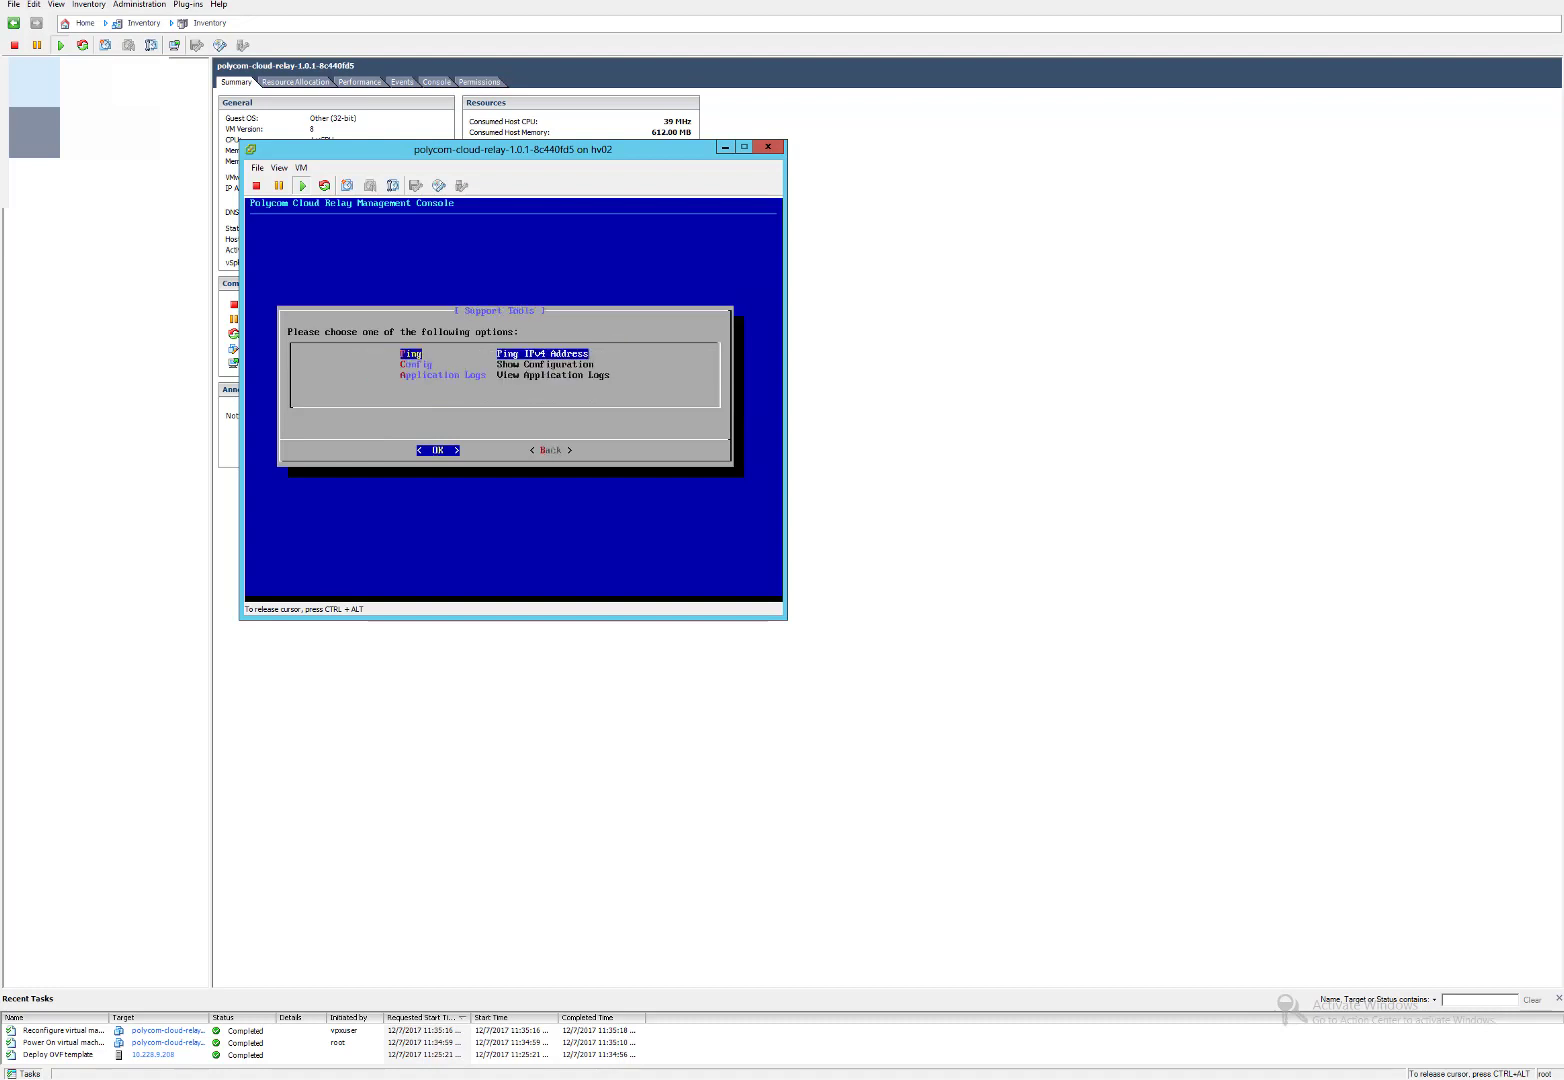
key(Return)
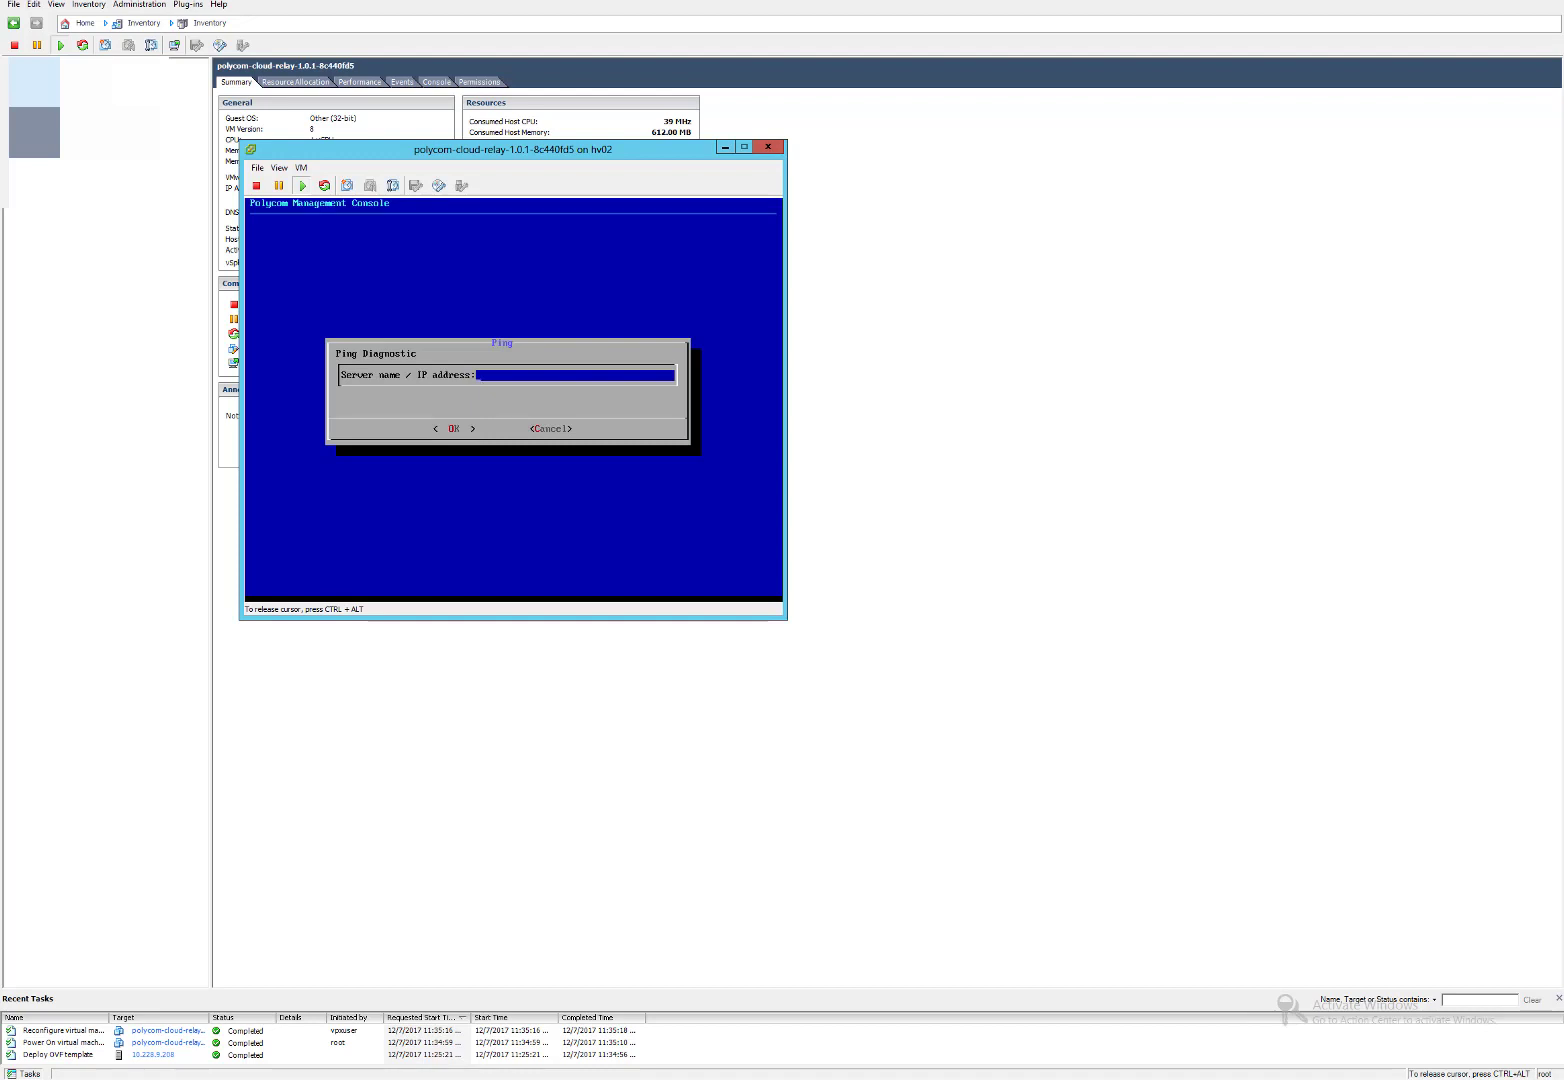
text(pool01.polycom-mslab03.com)
key(Return)
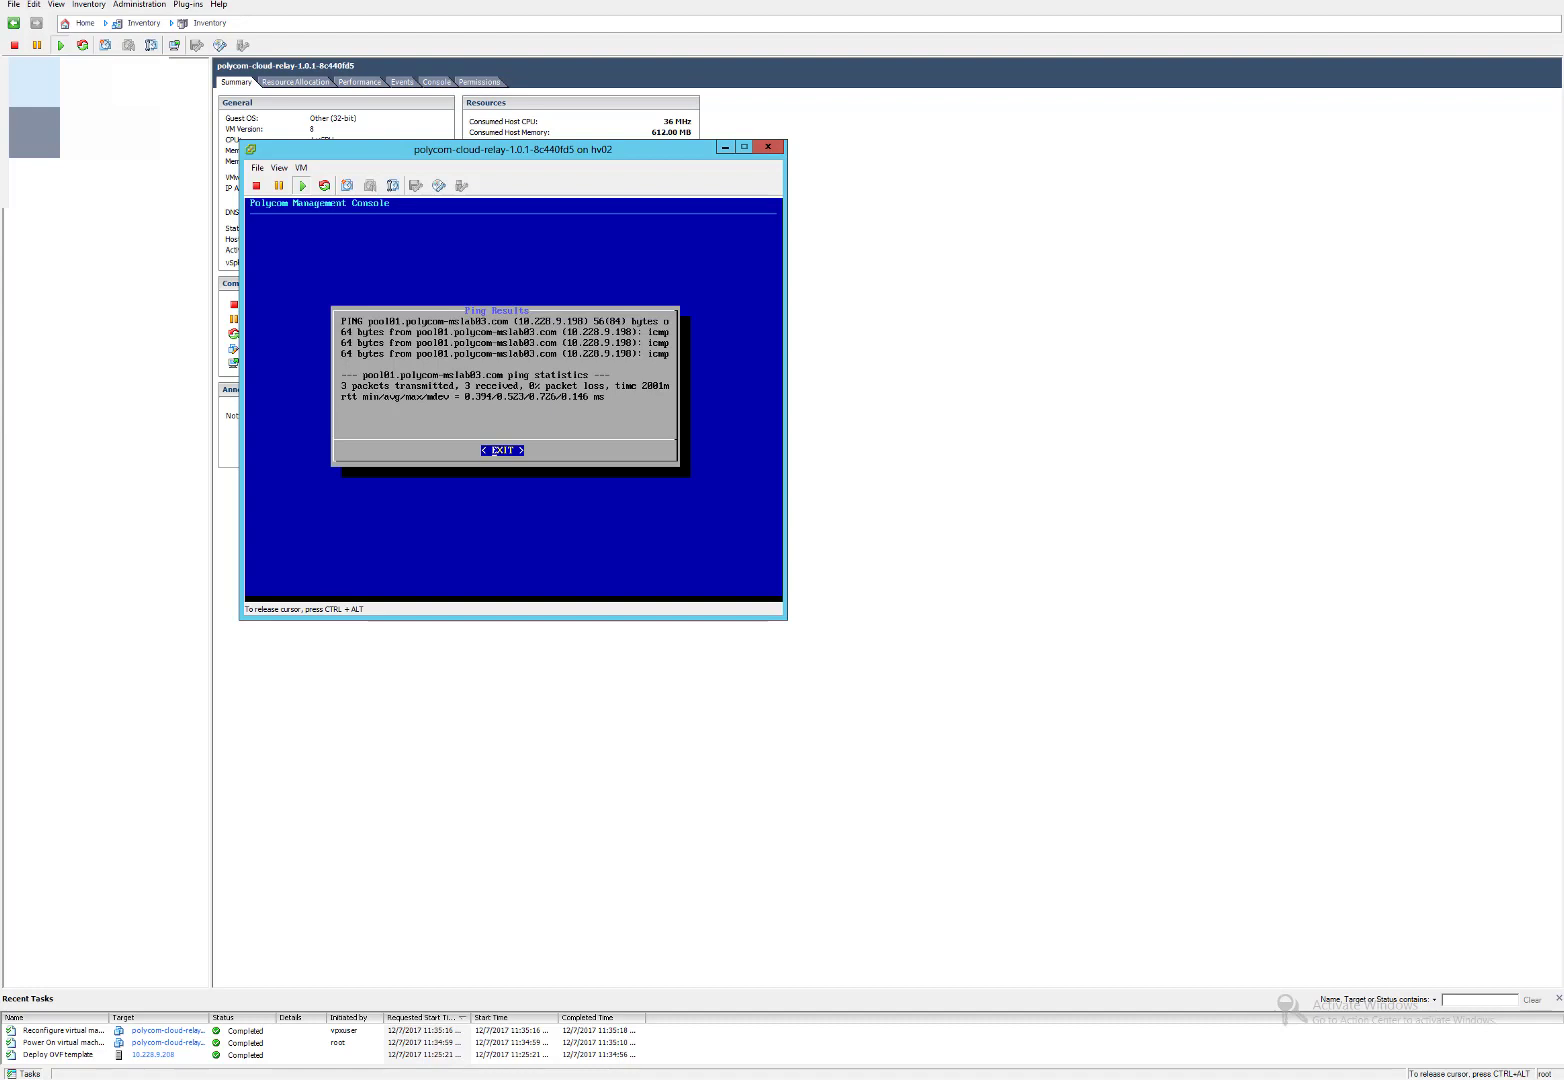
Close the ping results and return to the relay's main menu.
key(Return)
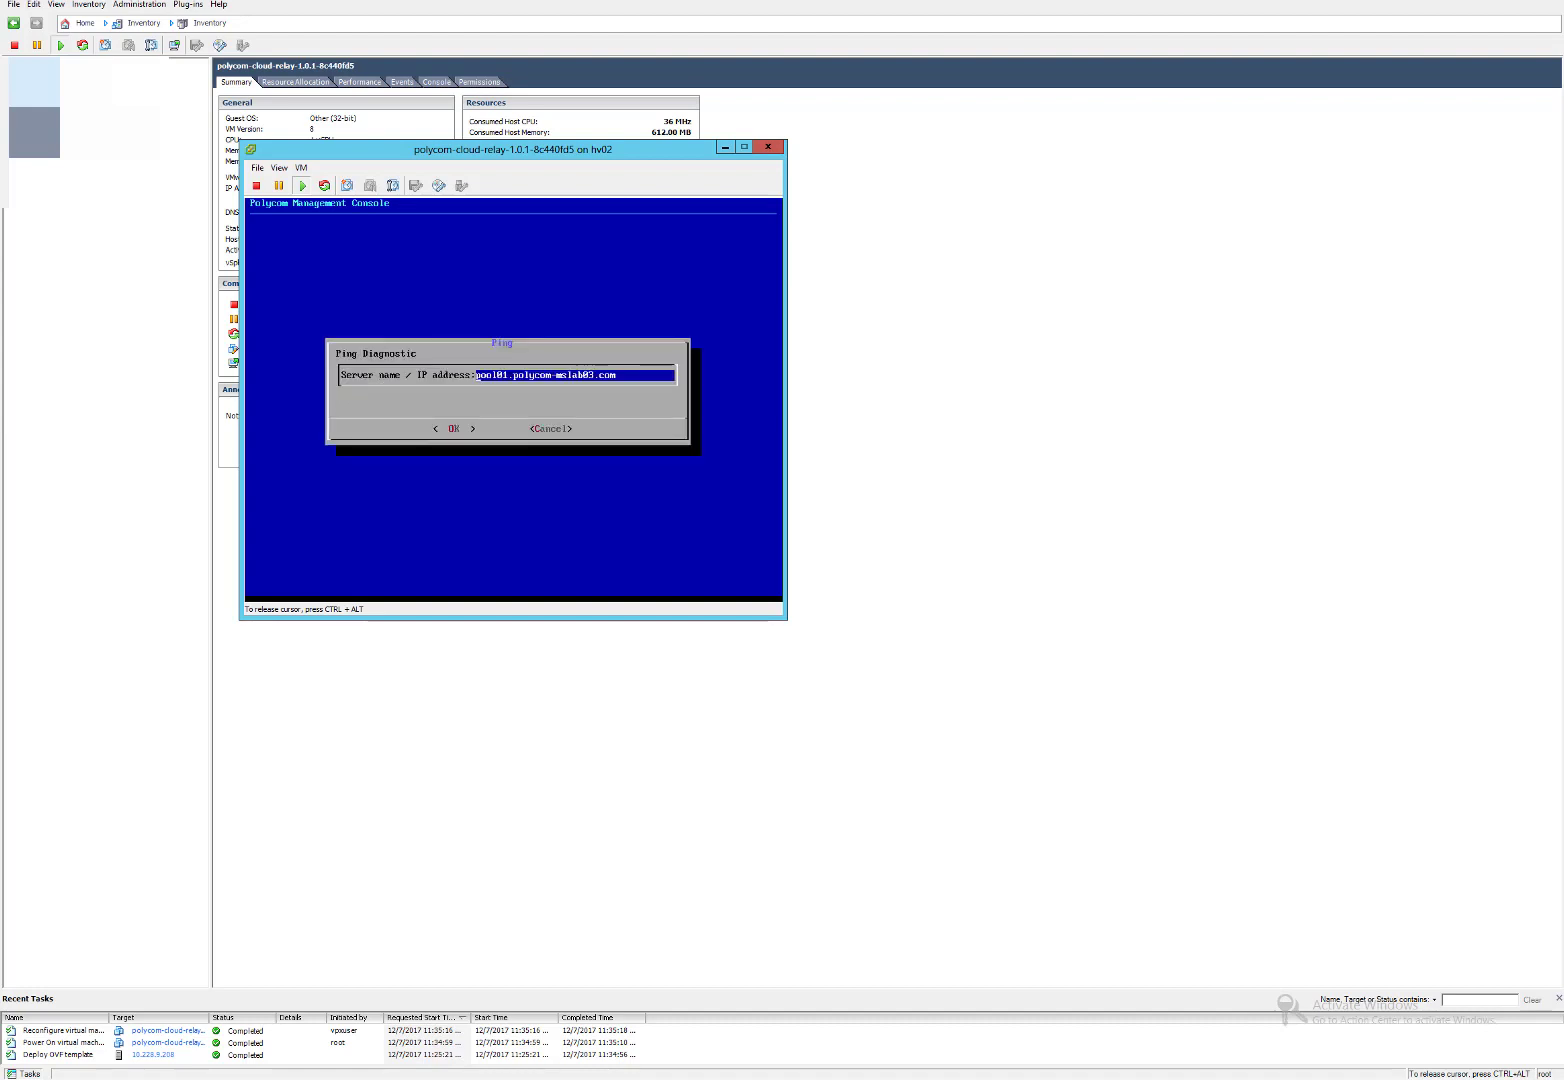
key(Tab)
key(Tab)
key(Return)
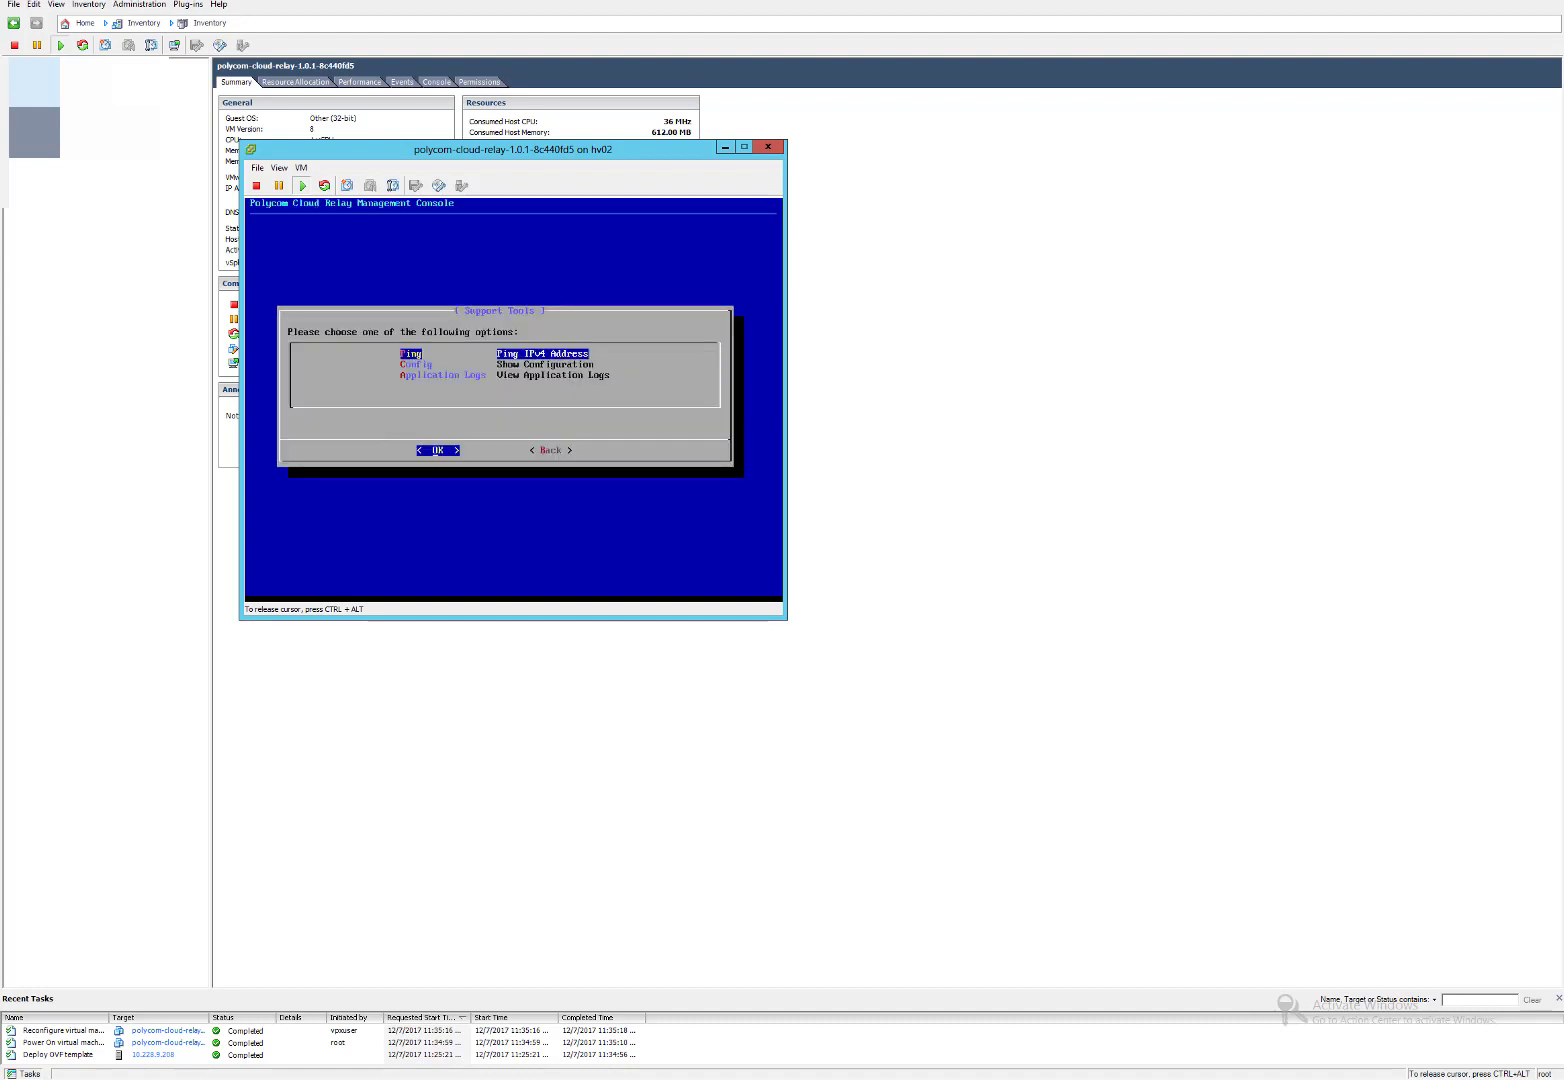
key(Tab)
key(Return)
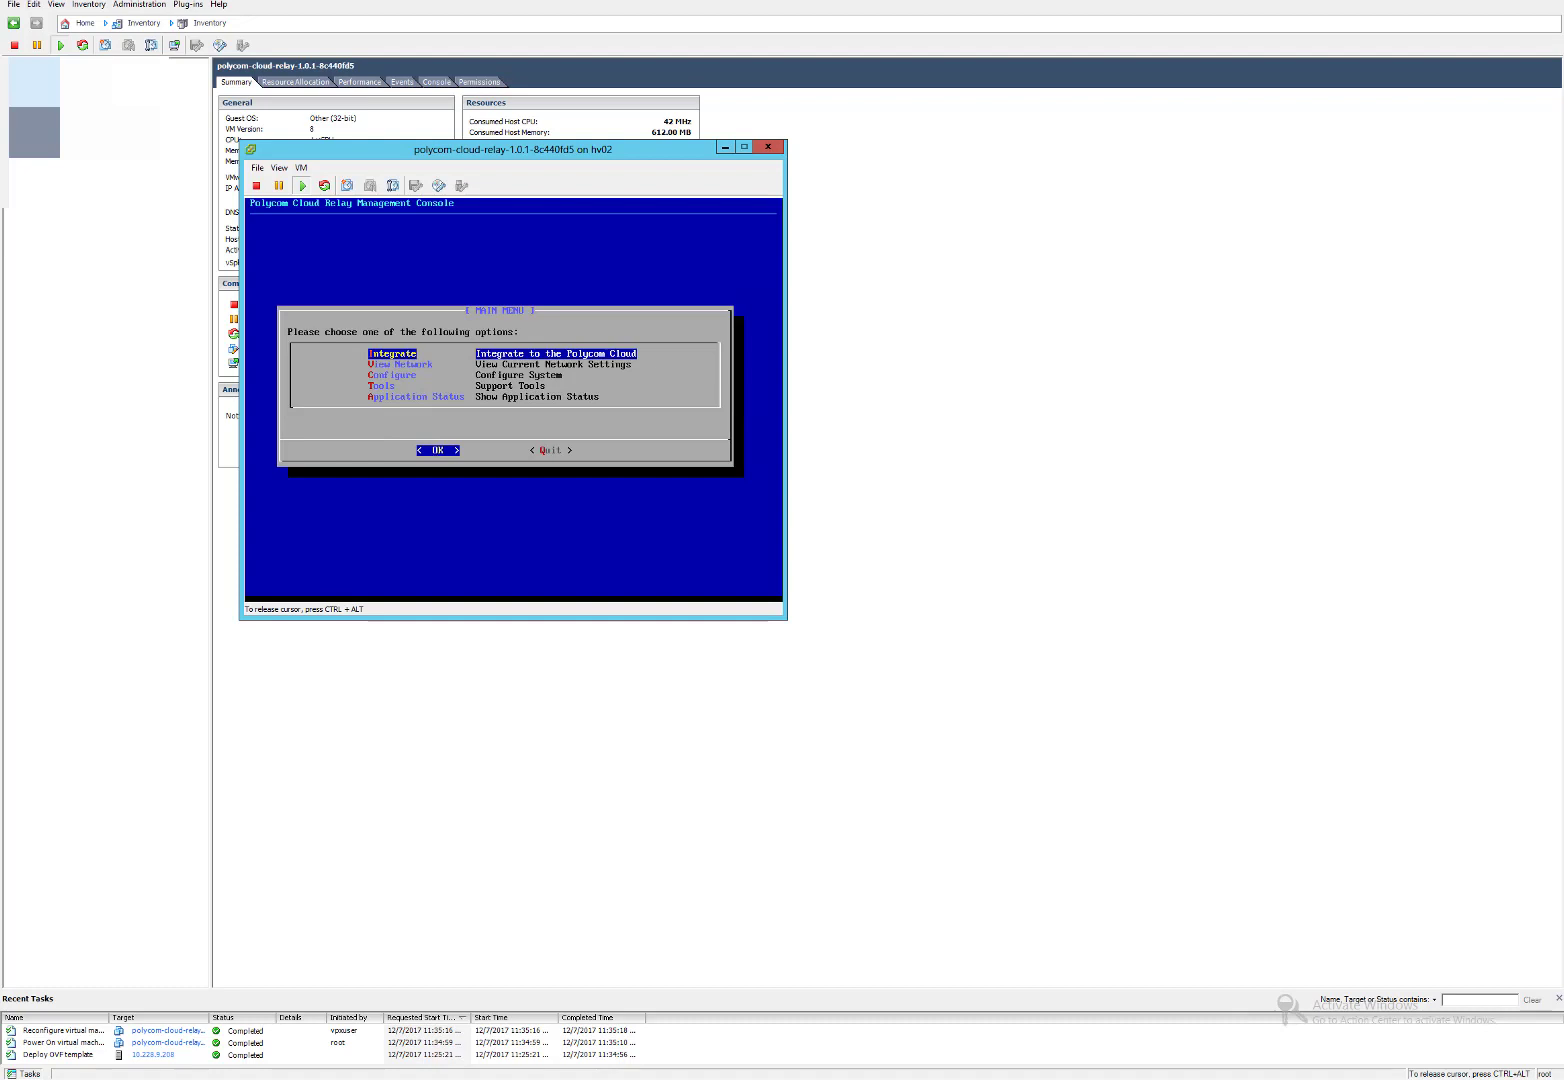
Choose Integrate to show the relay's registration code, then release the console with Ctrl+Alt.
key(Return)
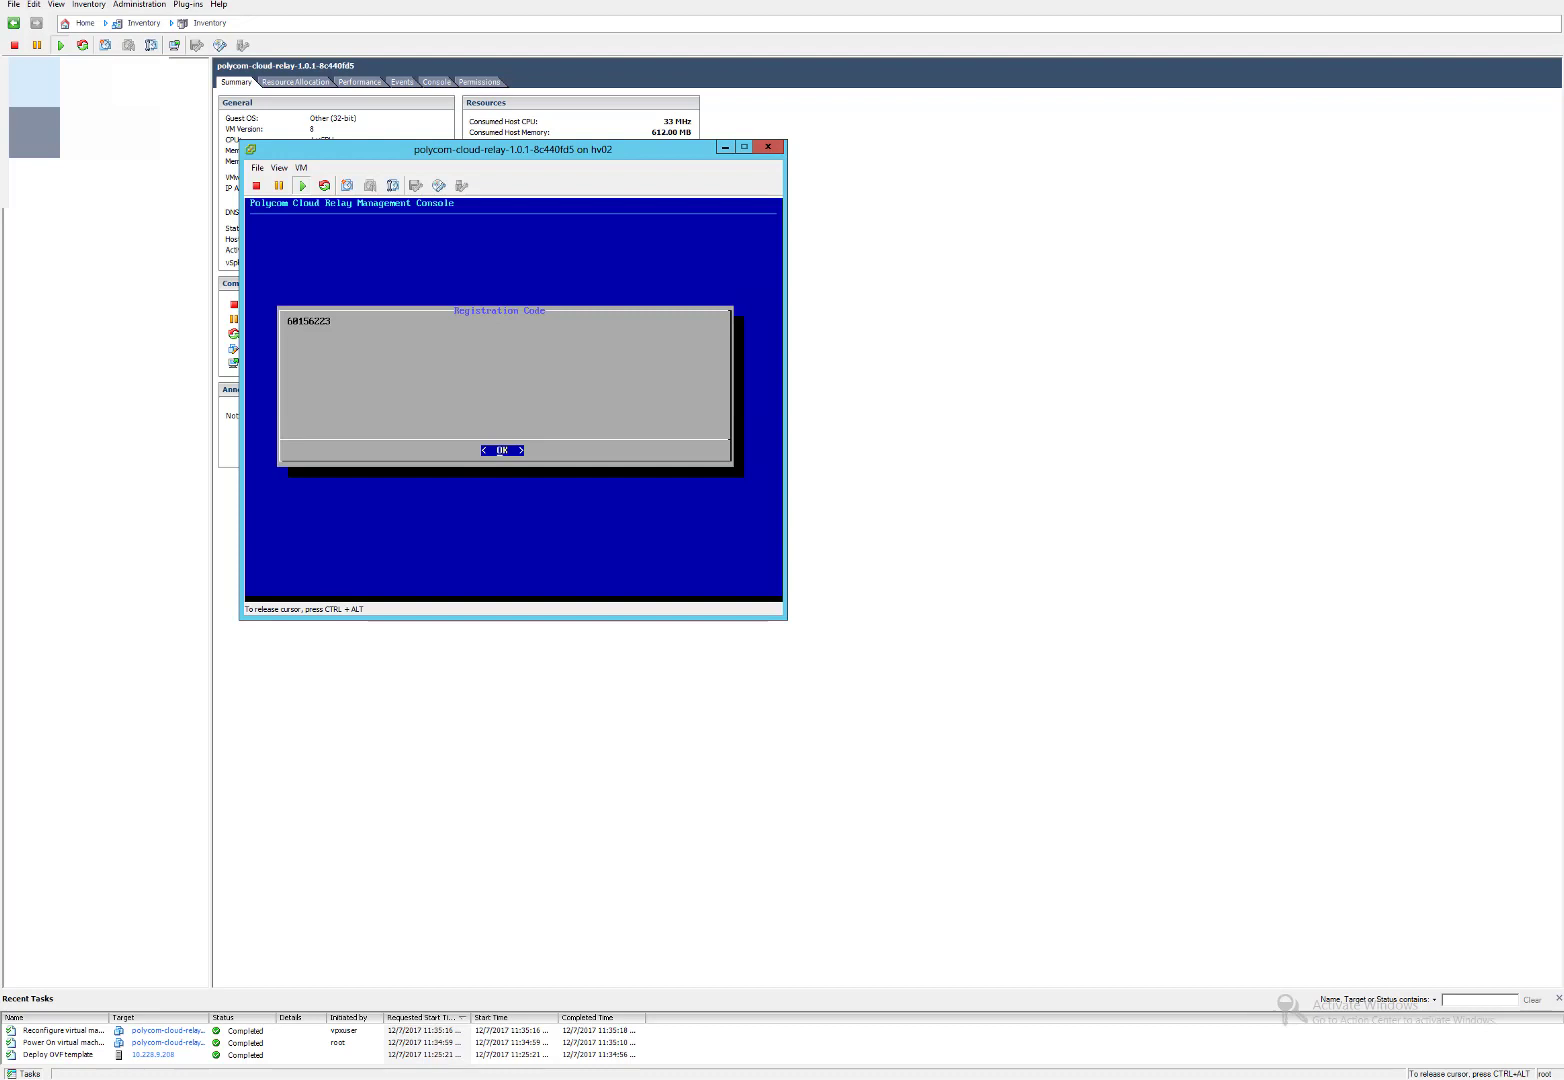
key(ctrl+alt)
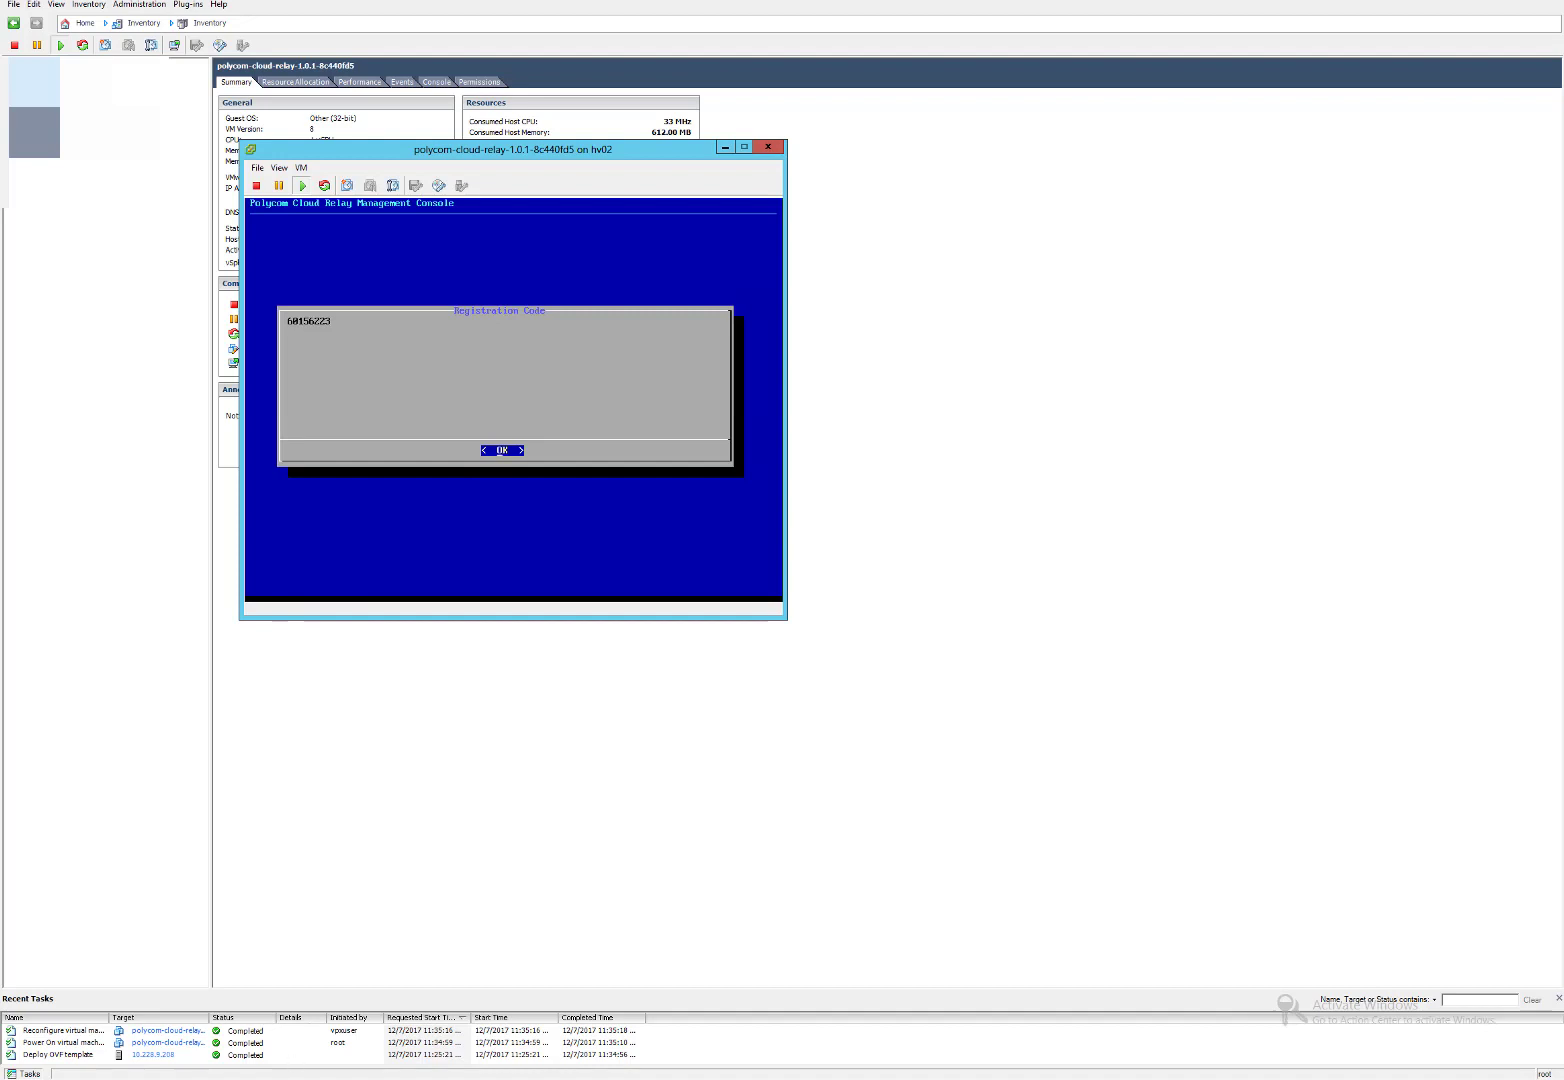
Start a new device in Polycom Device Management with the relay console placed beside the form.
click(281, 1078)
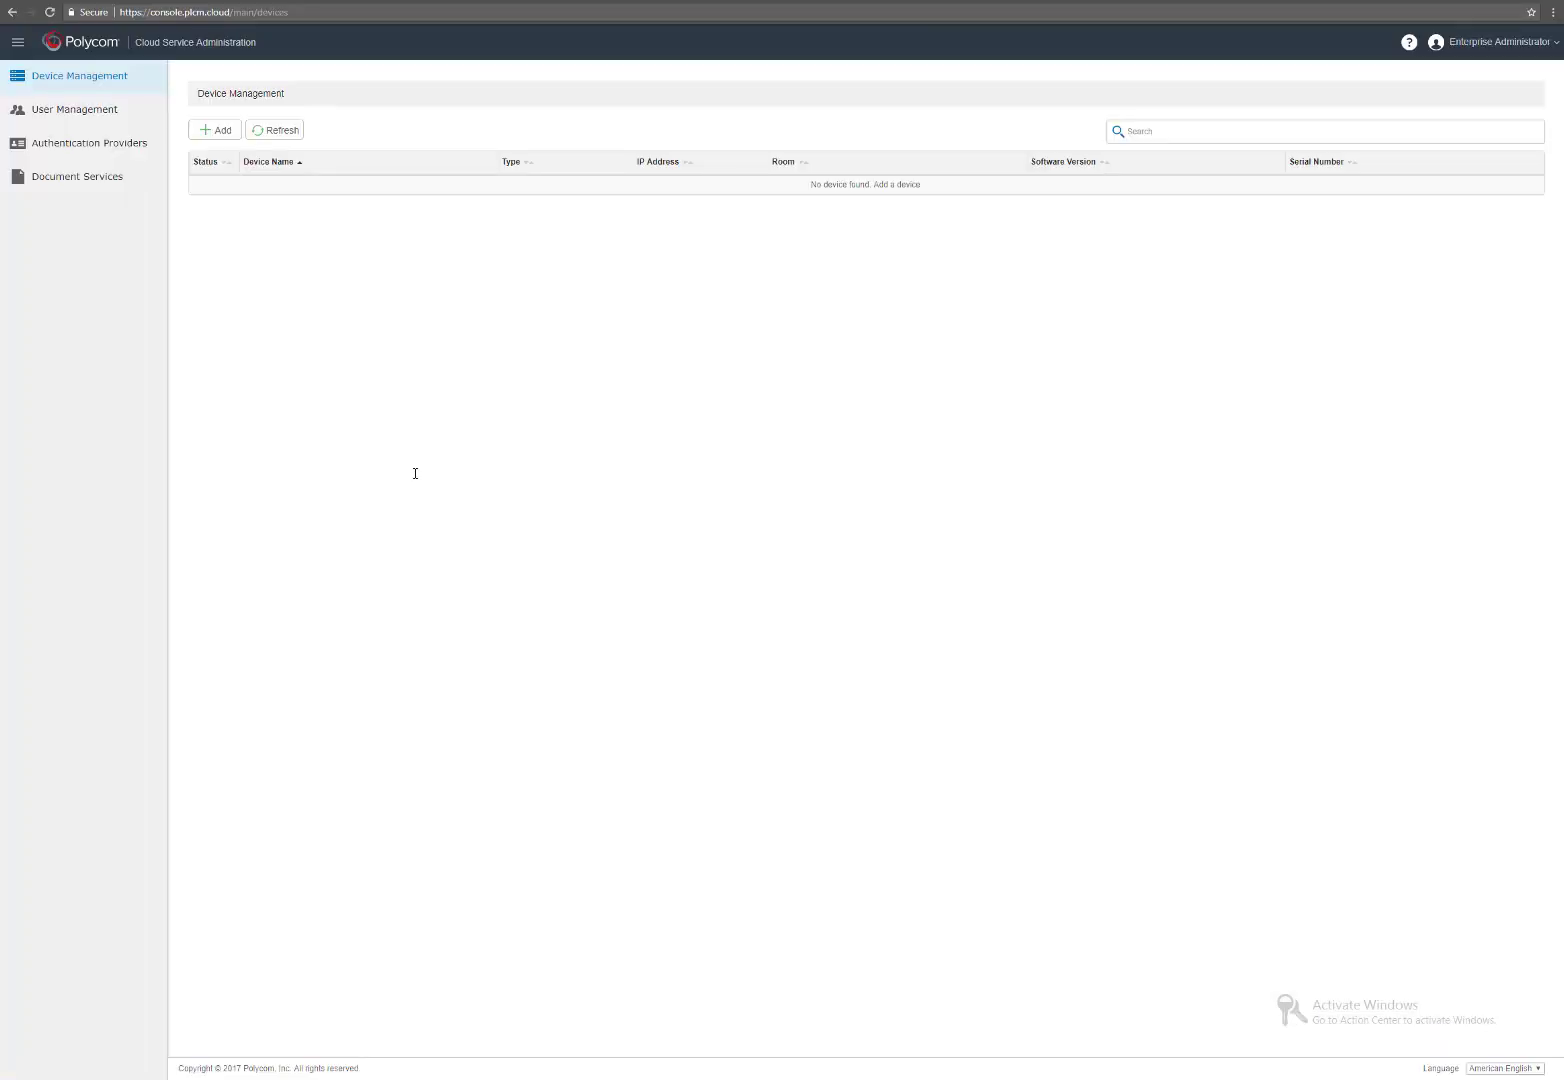
click(216, 134)
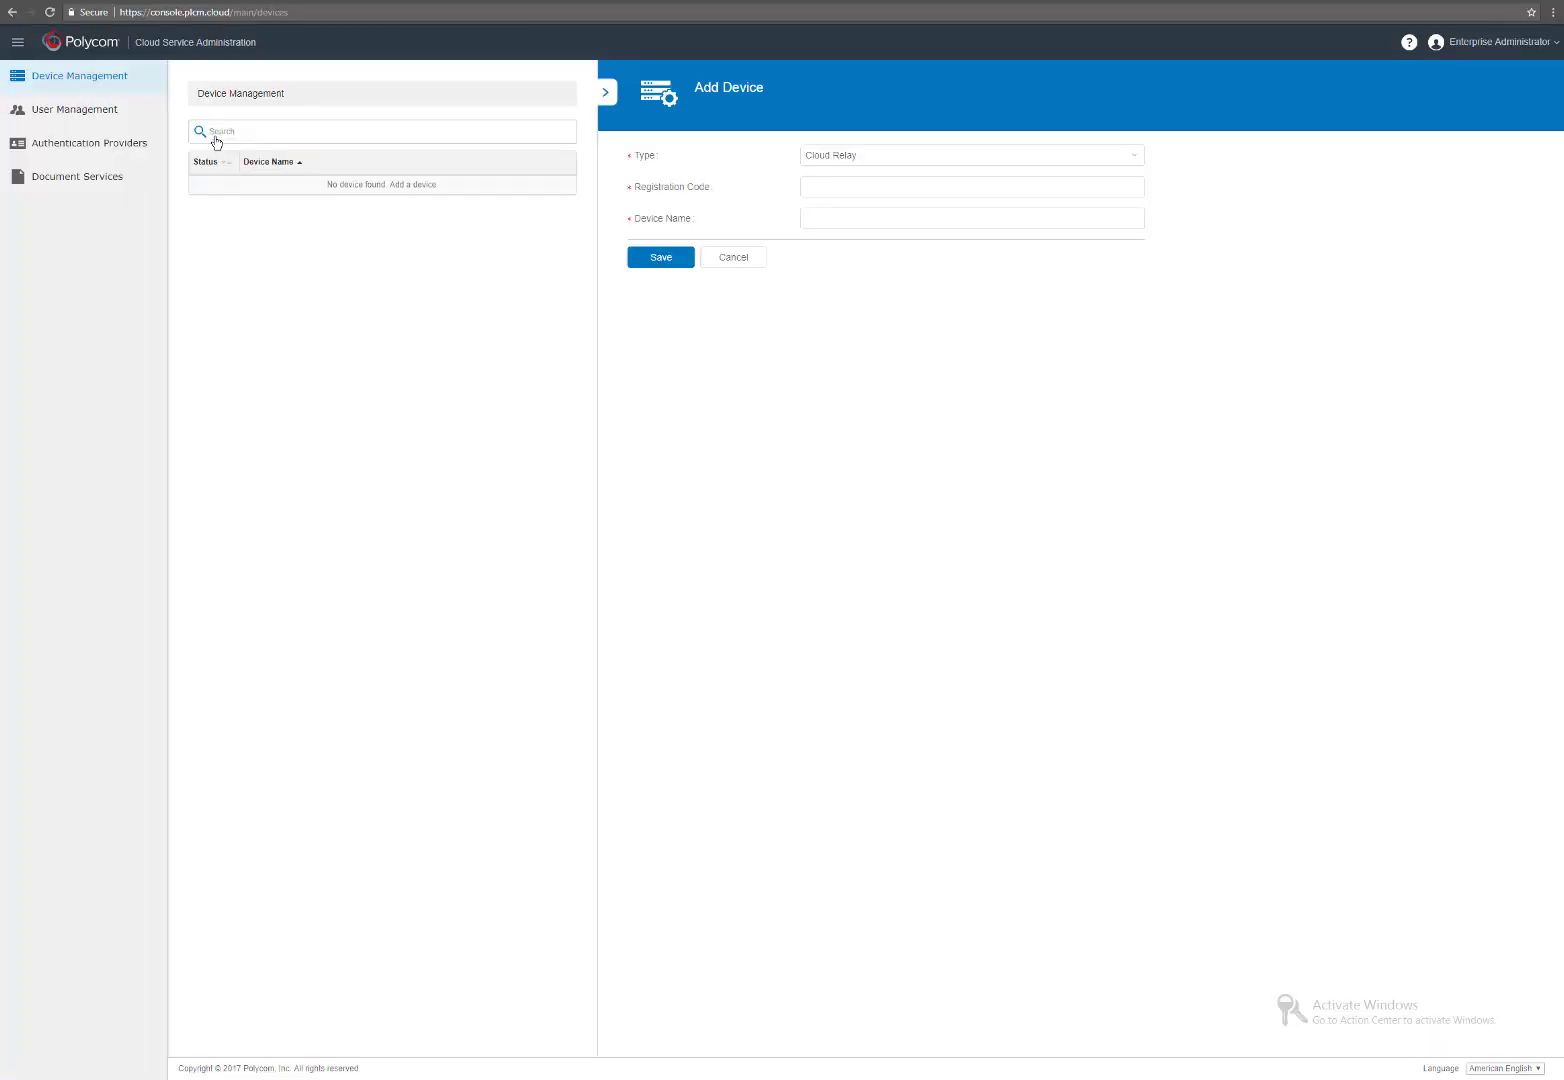
click(844, 186)
mouse_move(572, 1078)
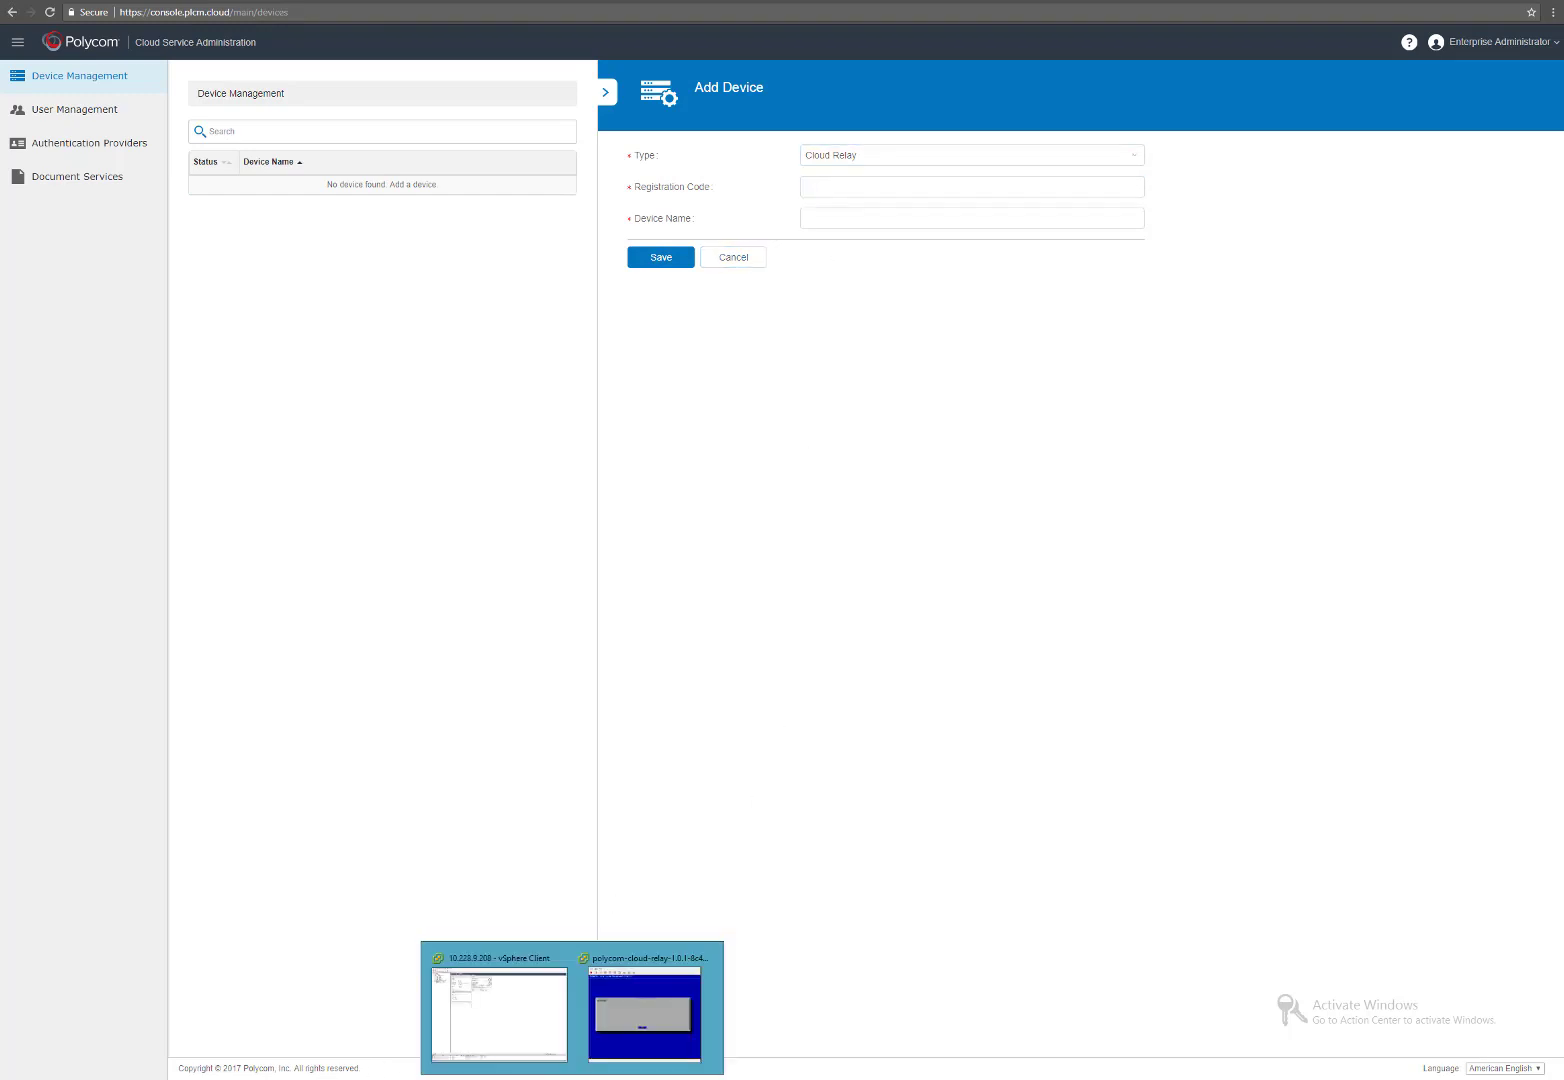
click(655, 1018)
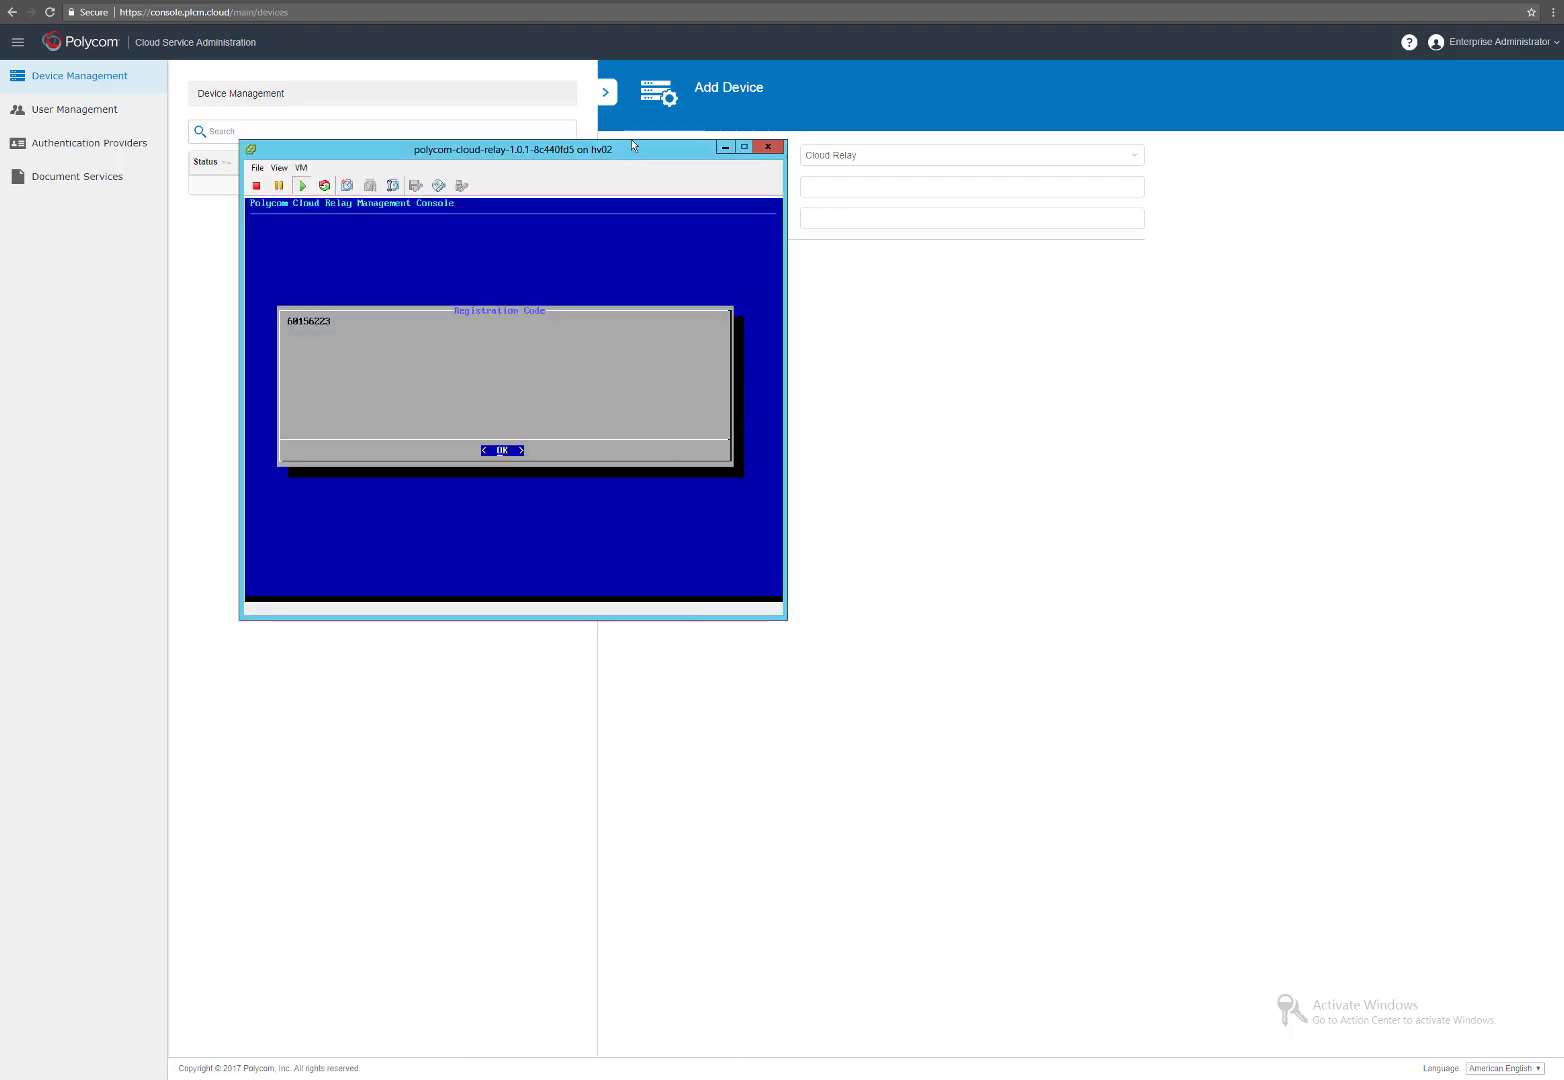
drag(637, 168, 1081, 402)
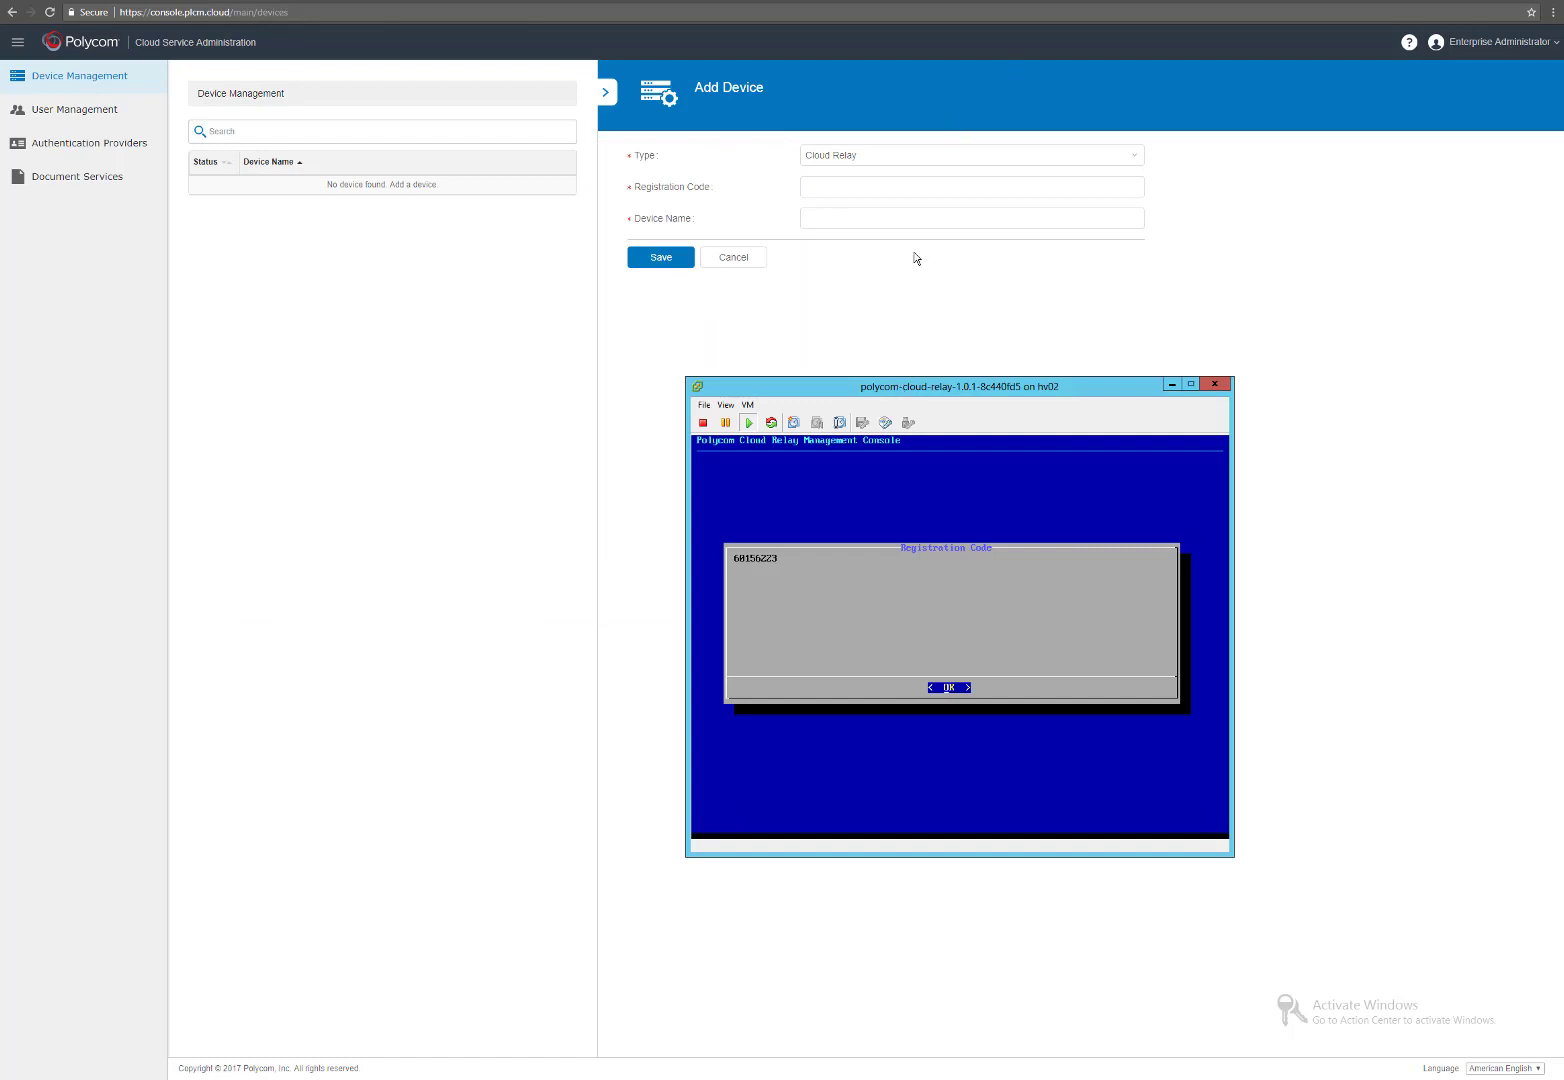
Enter the relay's registration code and device name Cloud-Relay, then save.
click(872, 188)
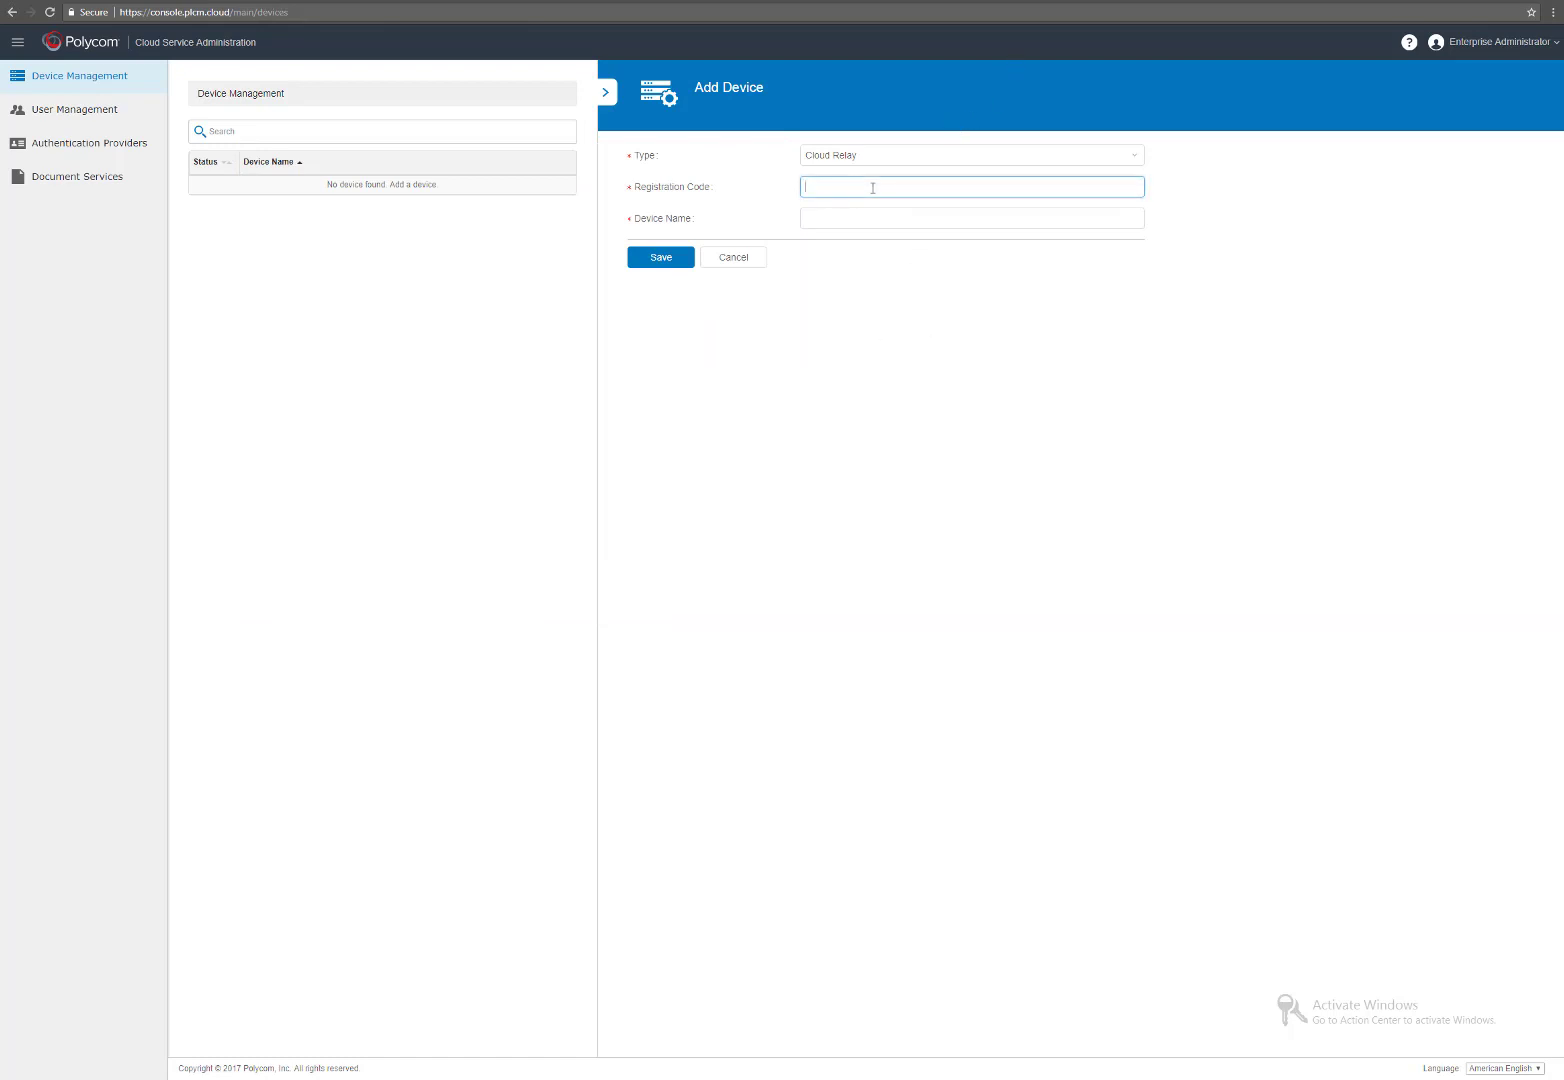
text(601)
click(562, 1078)
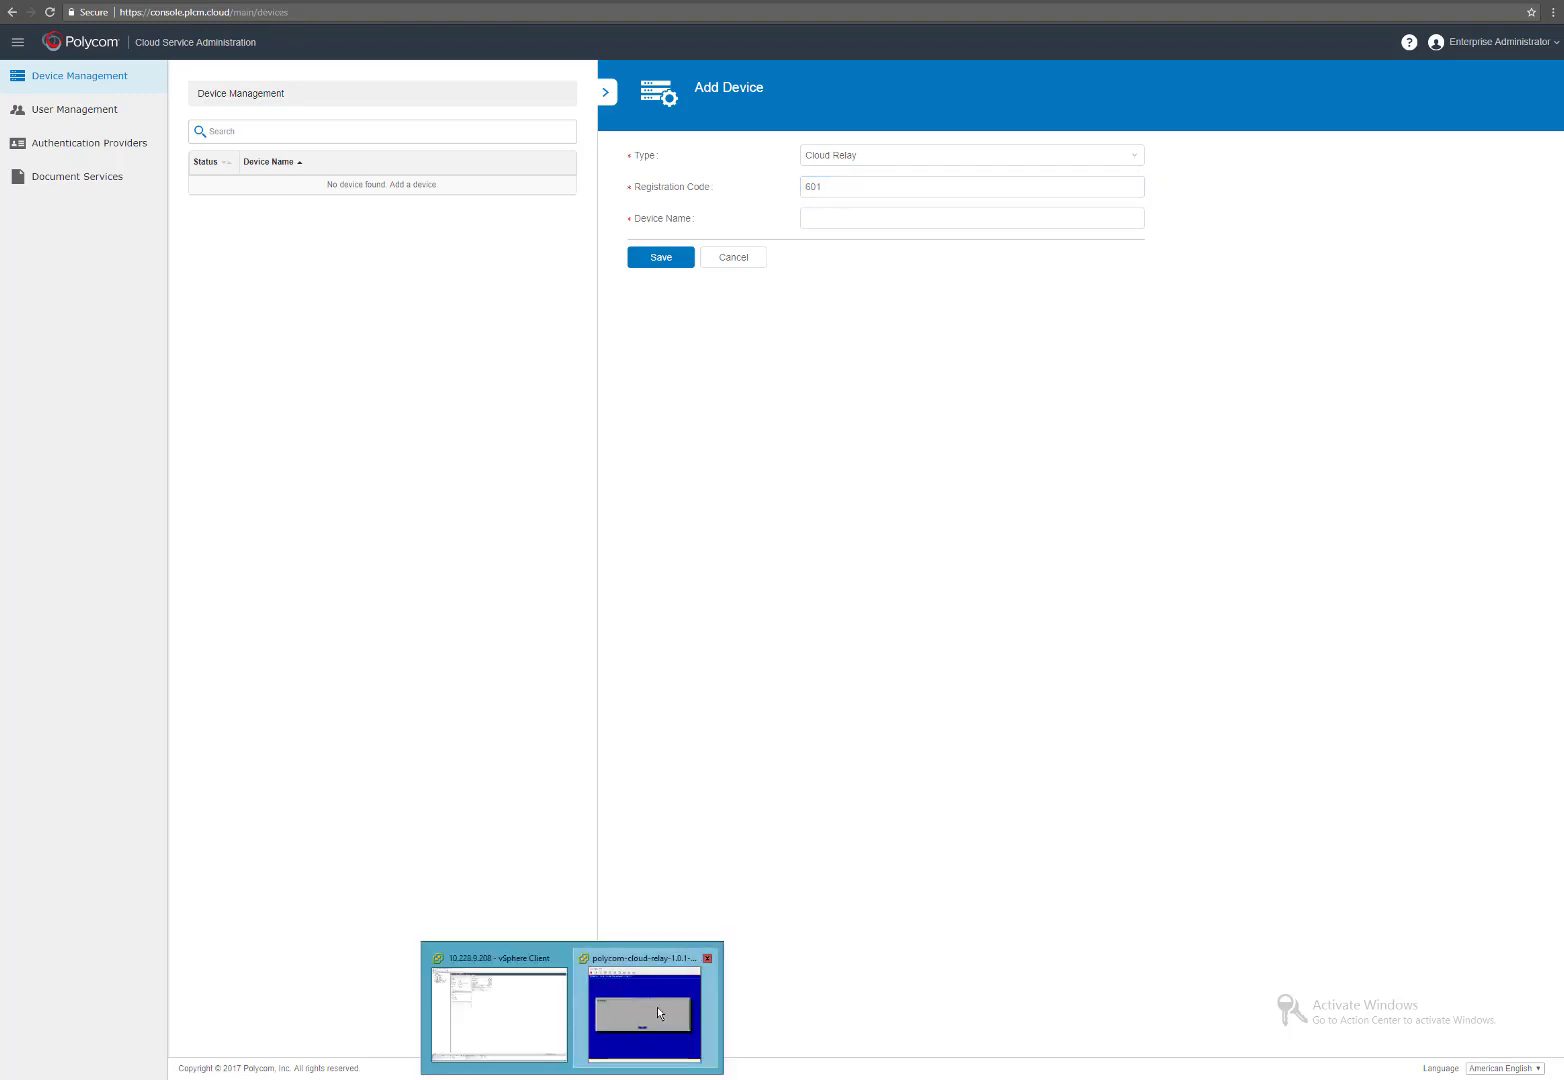
click(657, 1013)
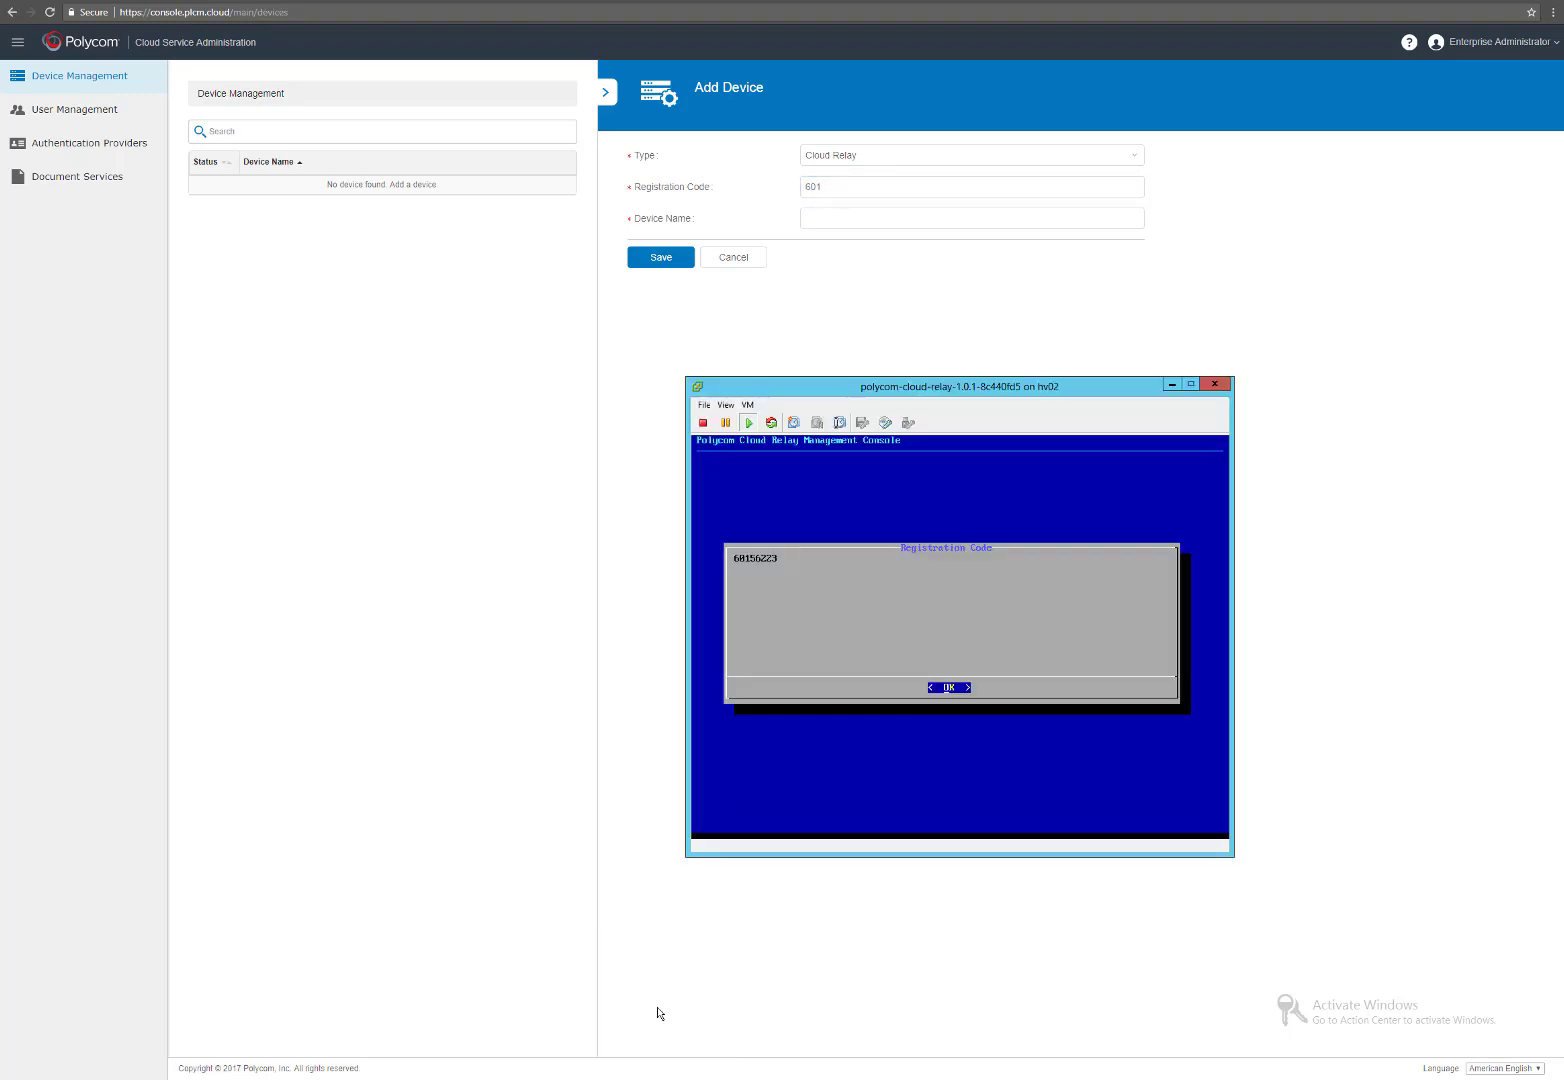
click(857, 186)
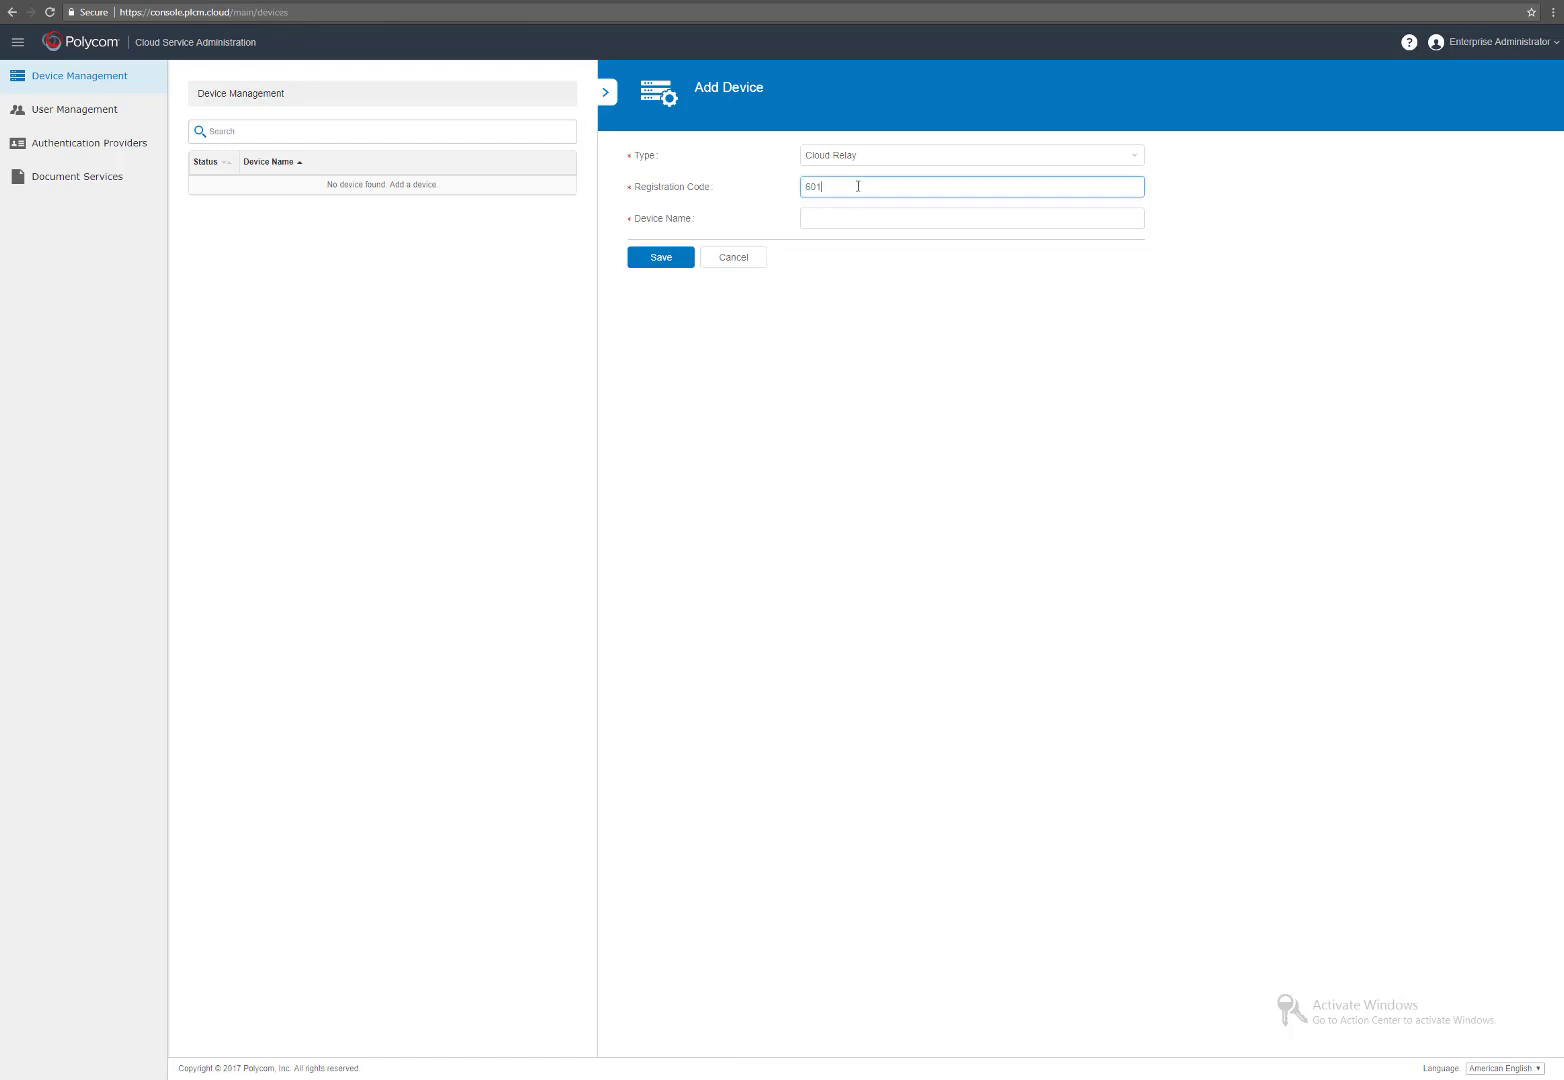
text(56223)
key(Tab)
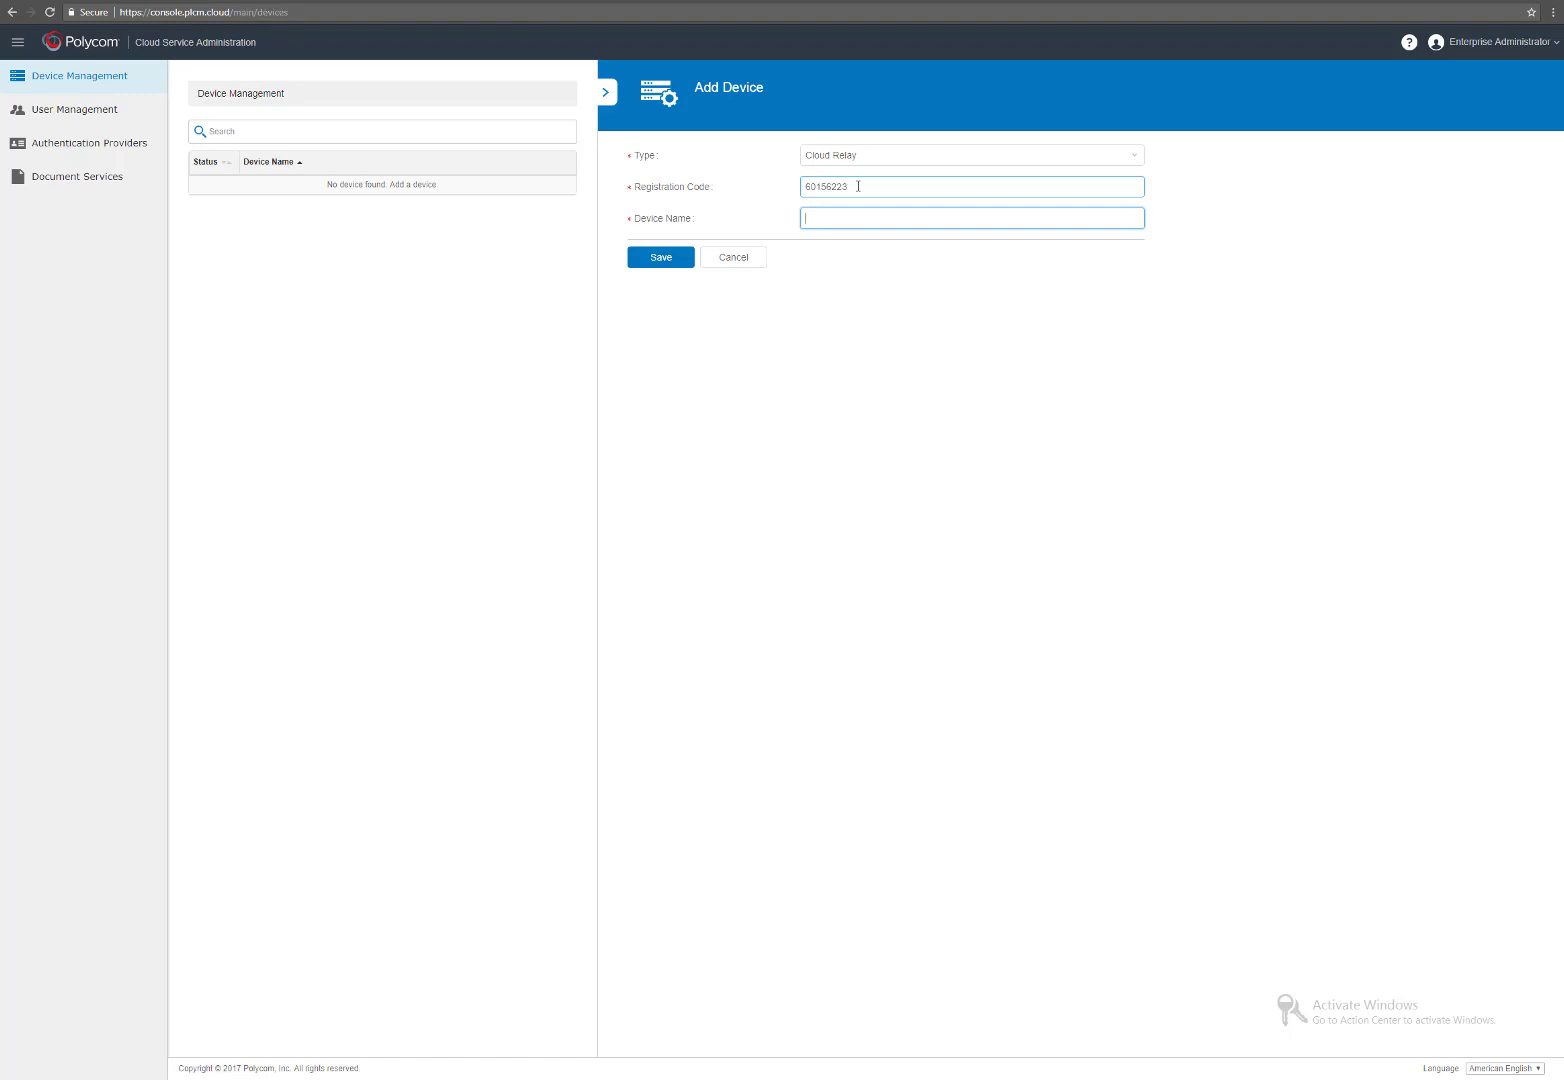
text(Cloud-Relay)
click(660, 262)
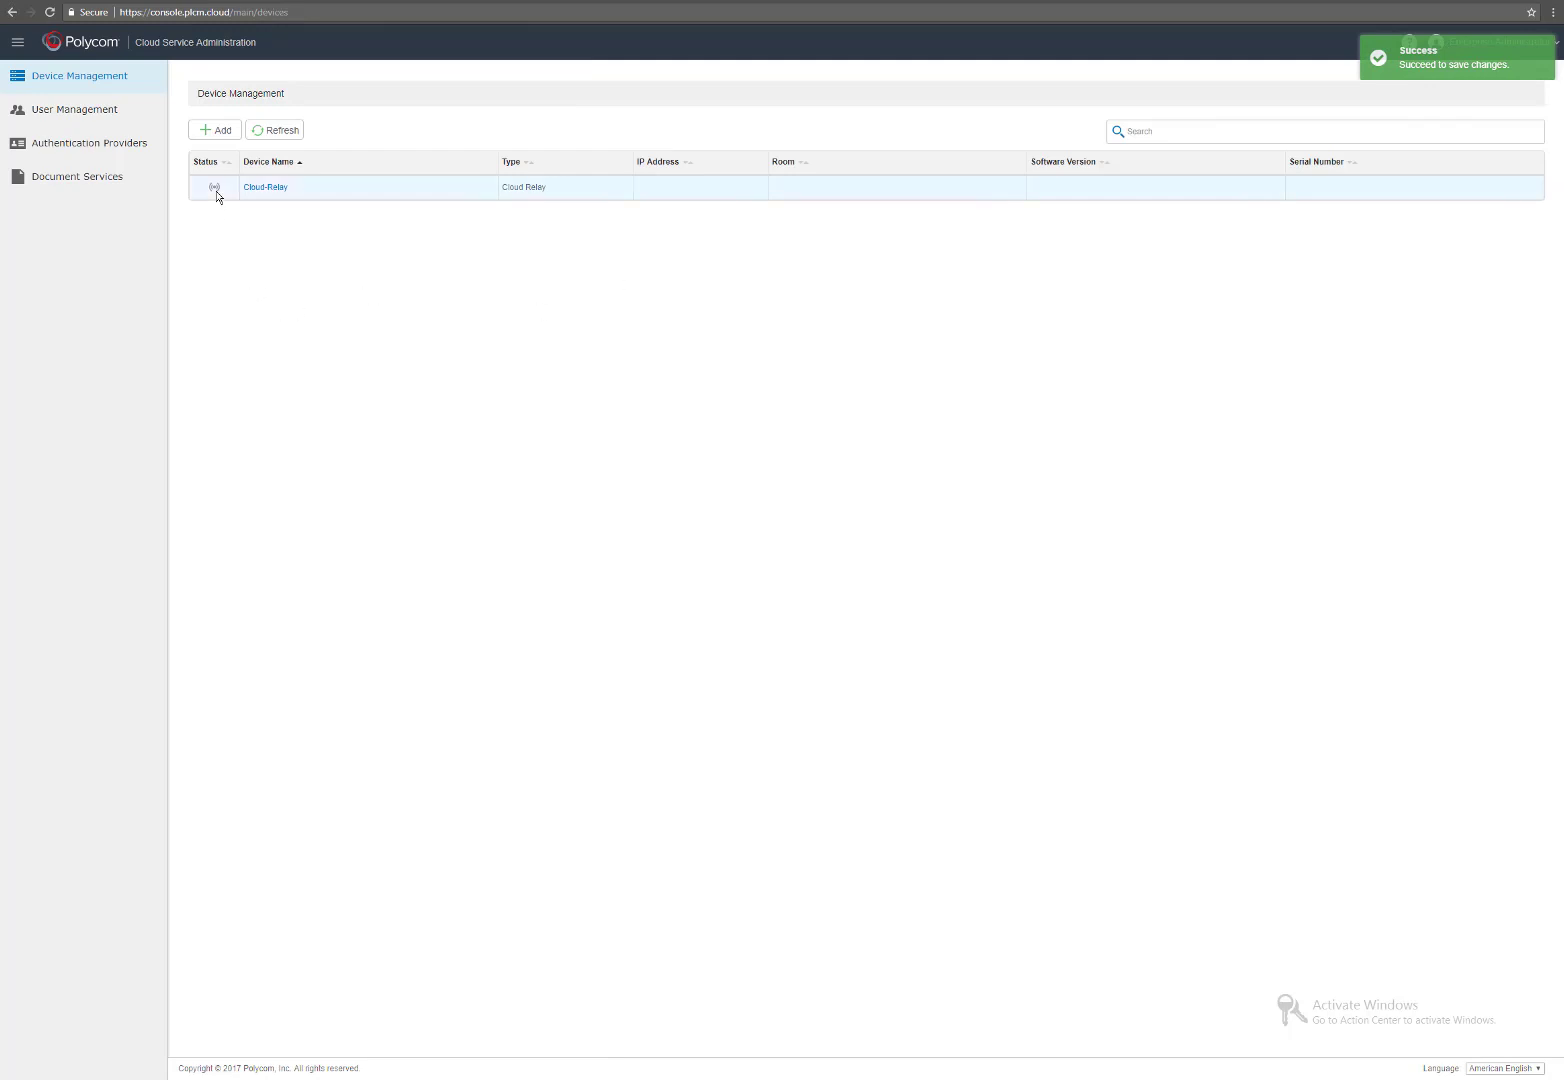
Acknowledge the code and integrate the relay with Polycom Cloud, then refresh the device list.
mouse_move(215, 190)
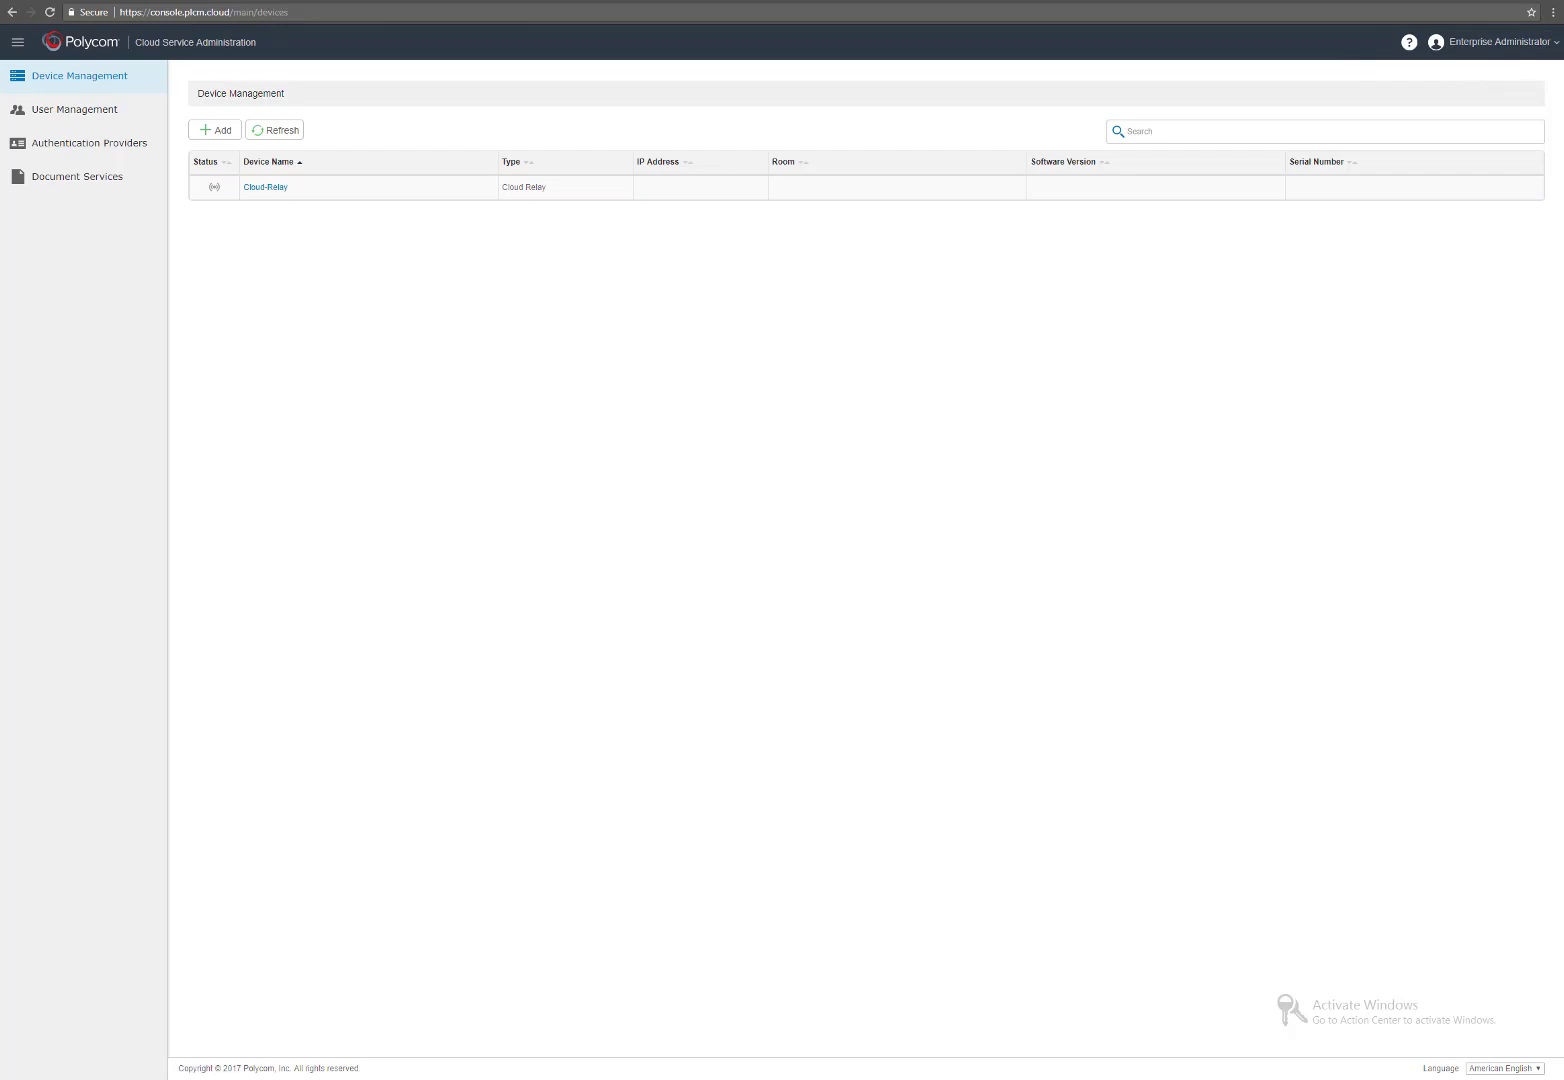
click(648, 1001)
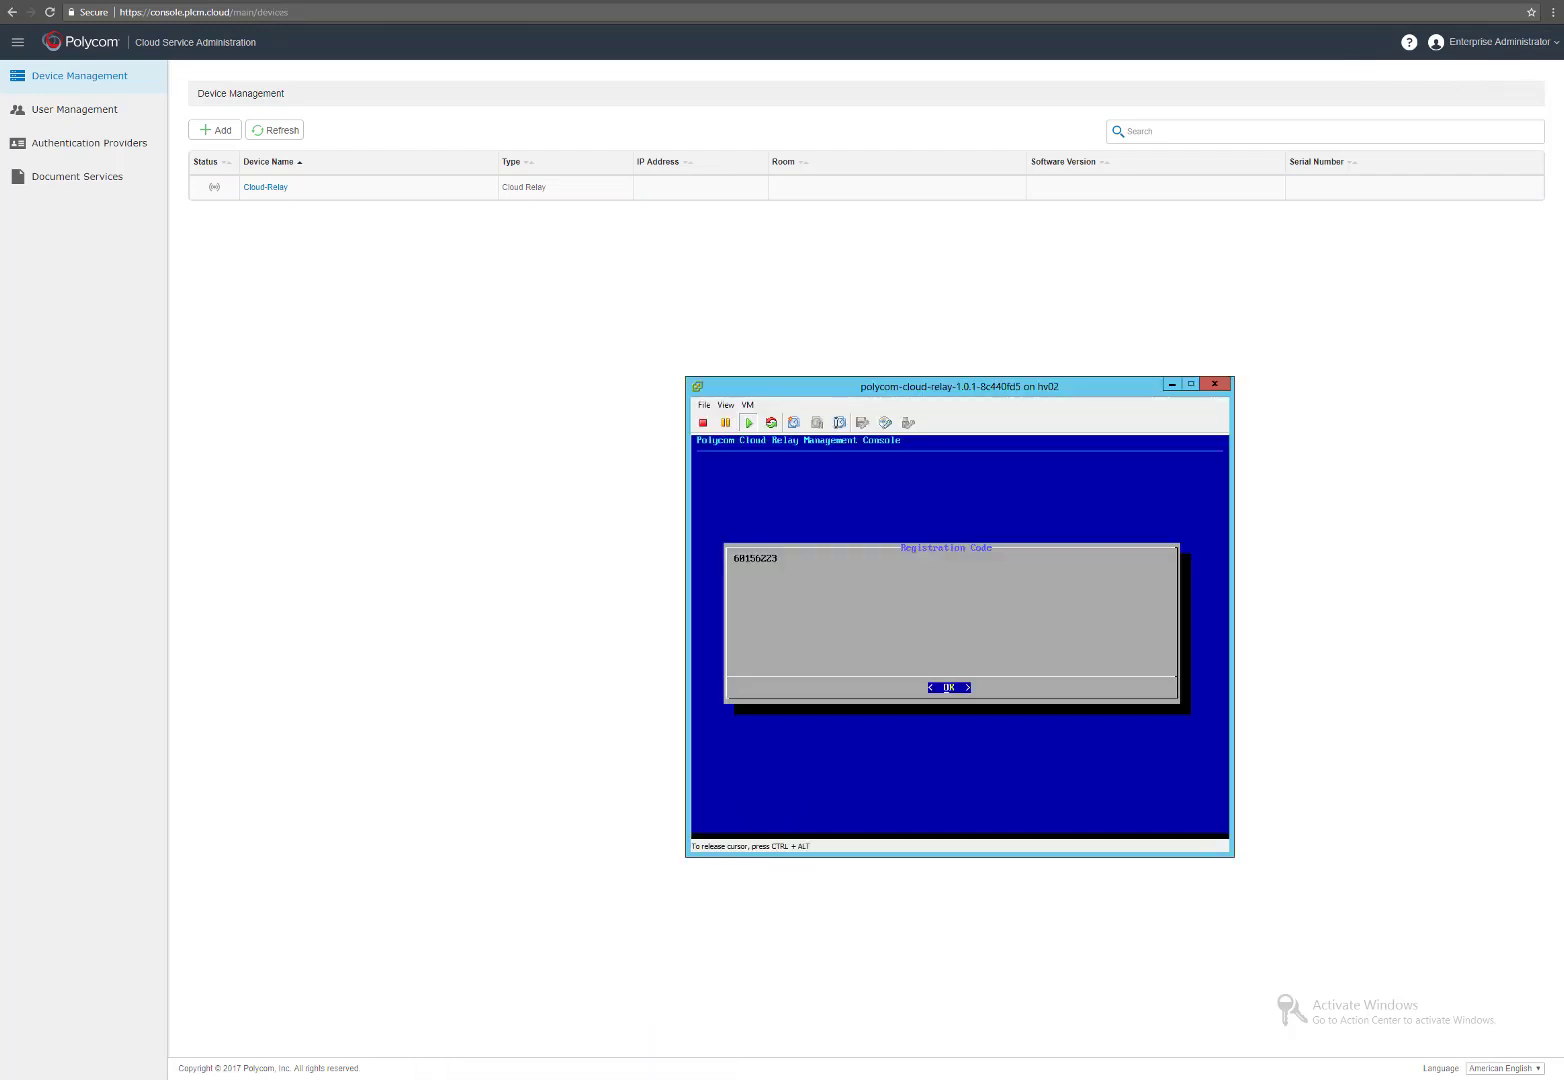
key(Return)
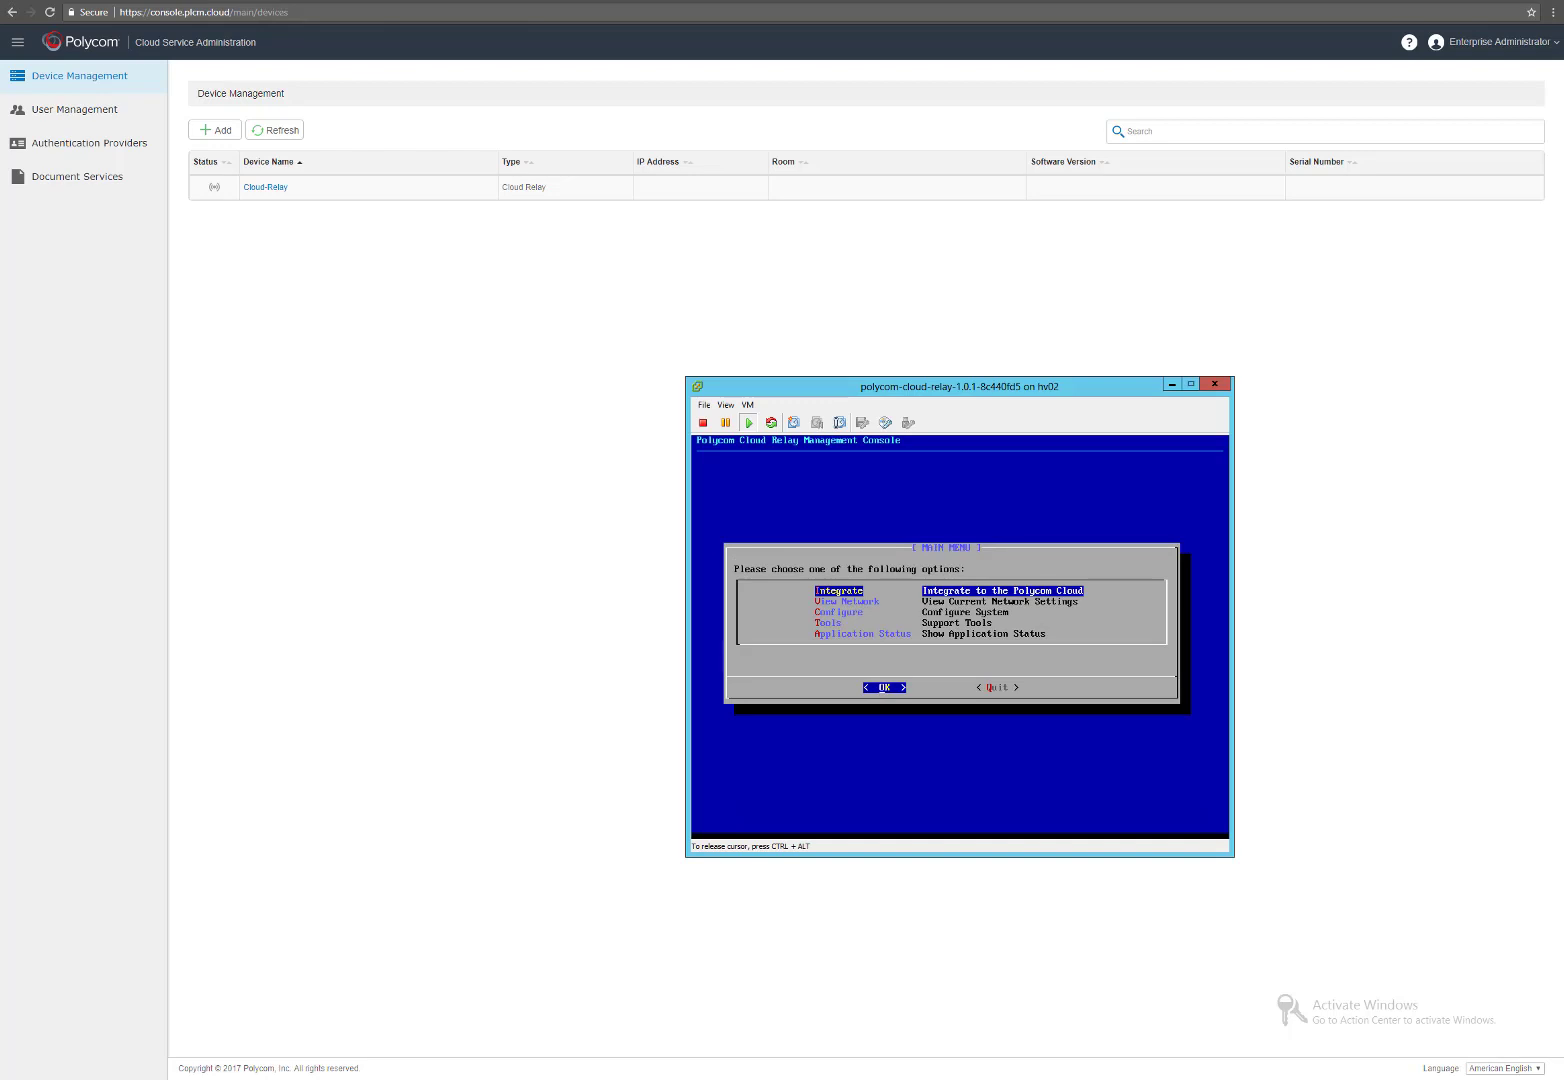
key(Return)
key(ctrl+alt)
click(360, 299)
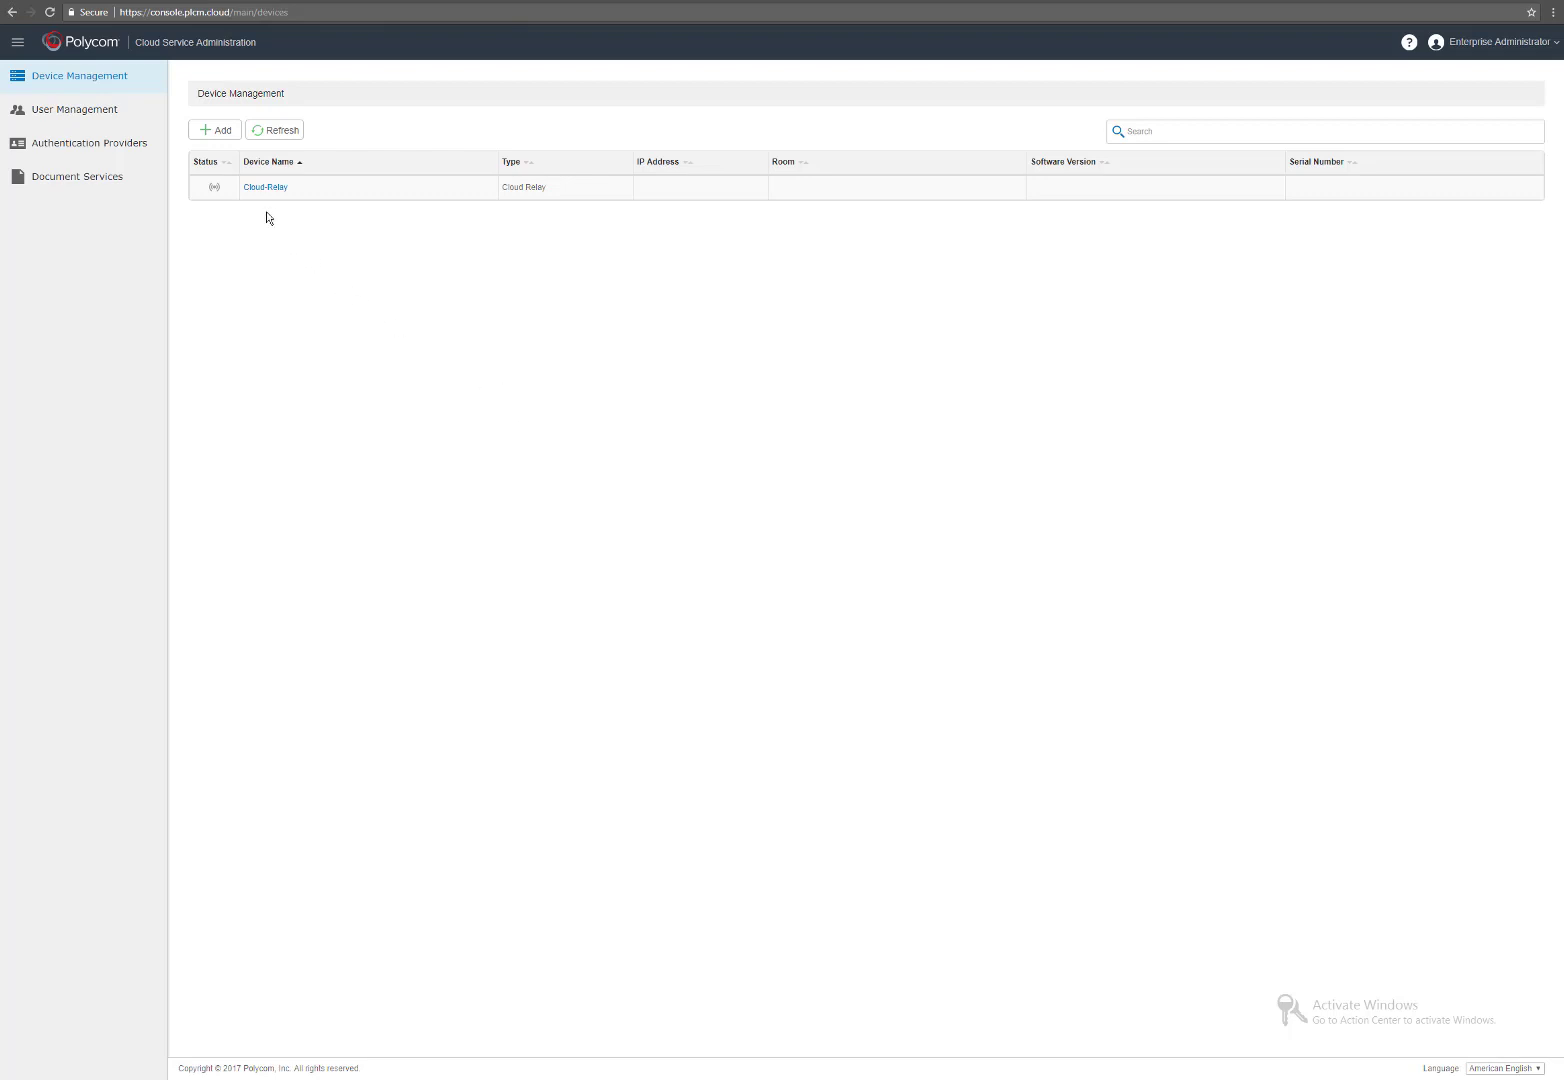
click(282, 139)
click(282, 139)
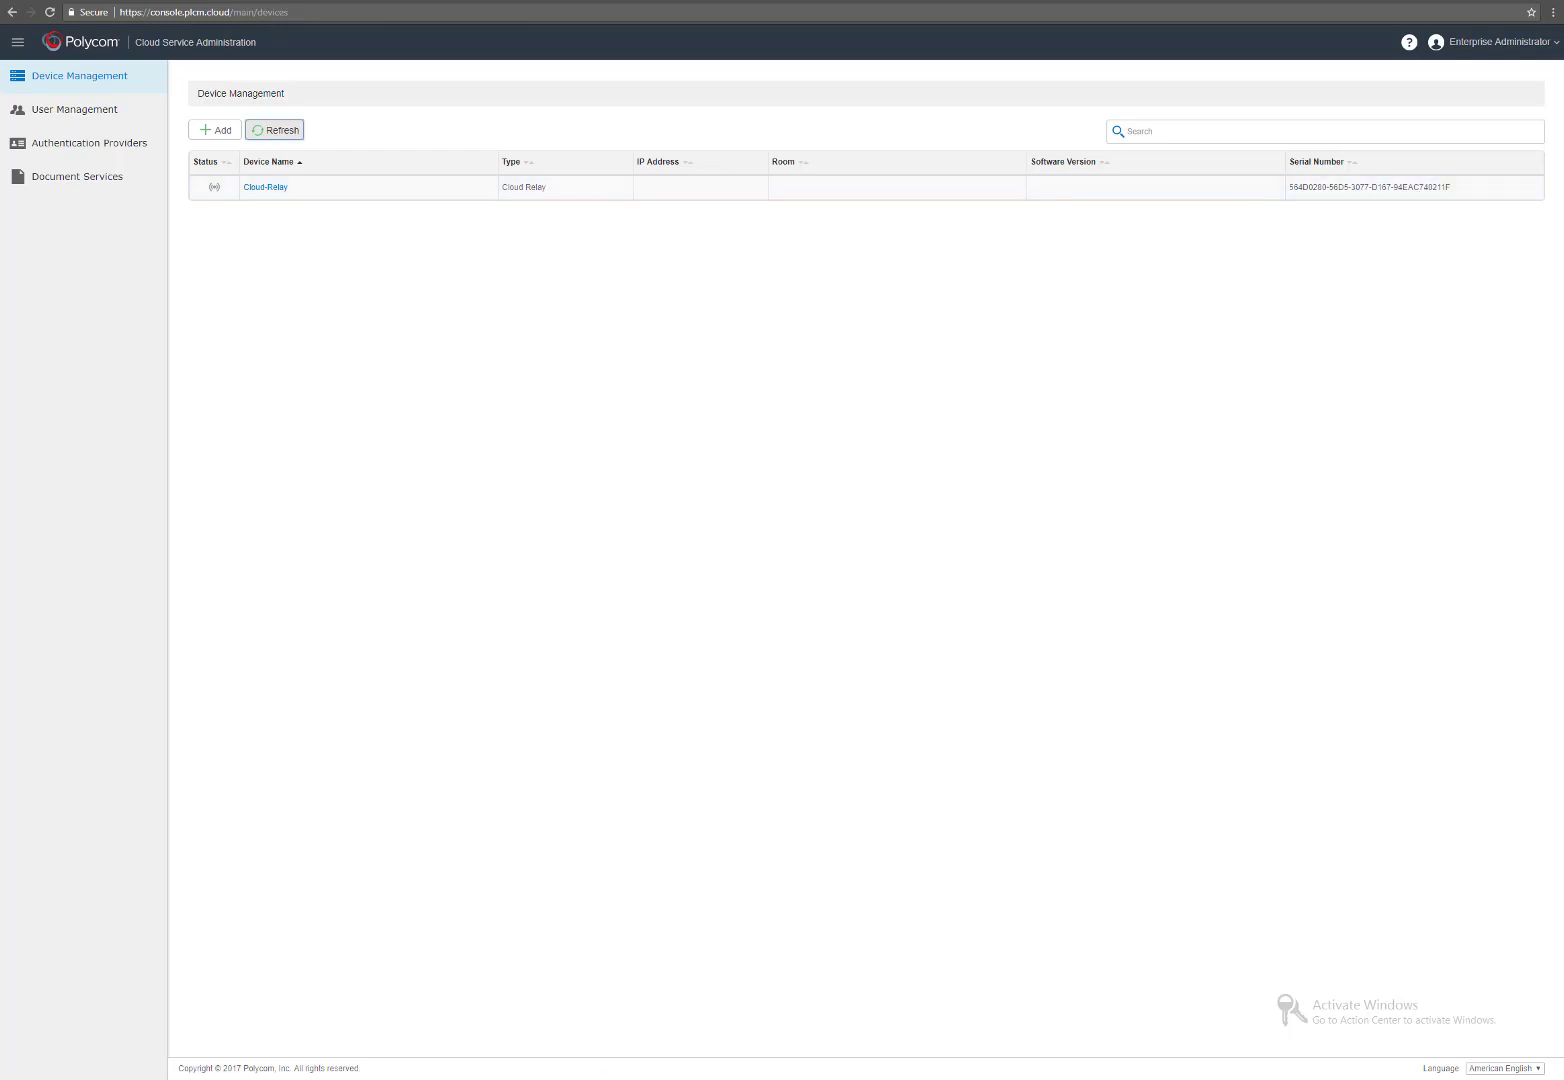
Check the relay's application status, then refresh Device Management until Cloud-Relay shows online.
click(634, 1019)
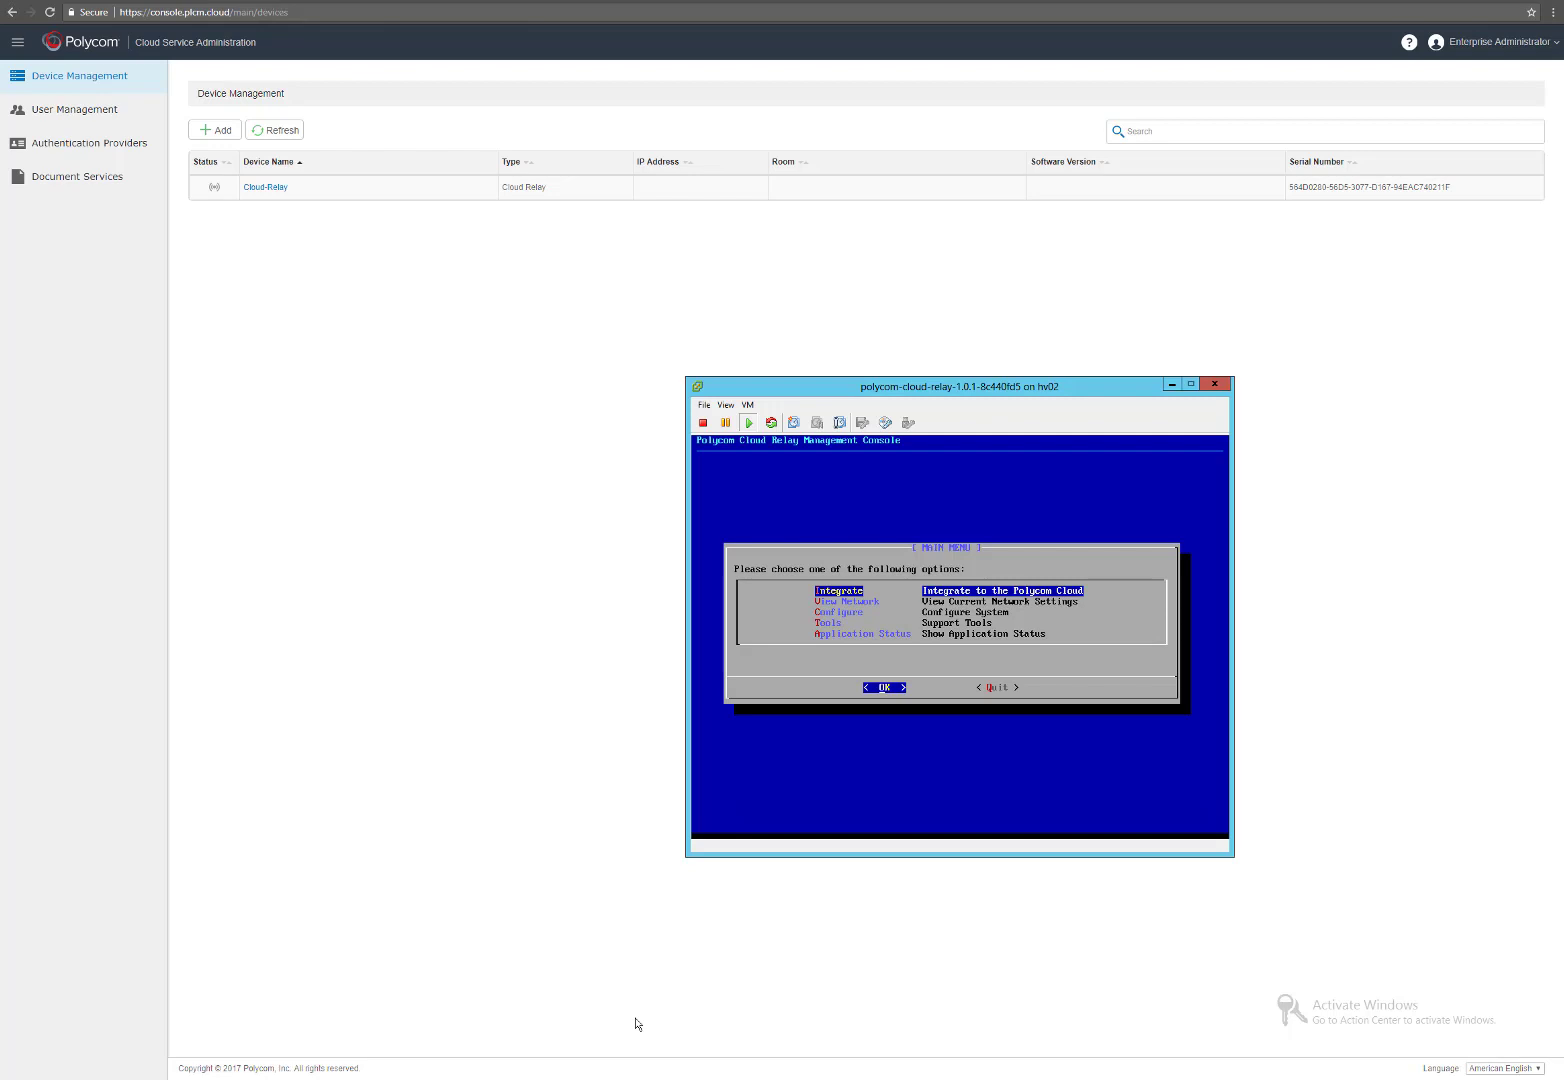
click(880, 785)
key(Down)
key(Down)
key(Down)
key(Down)
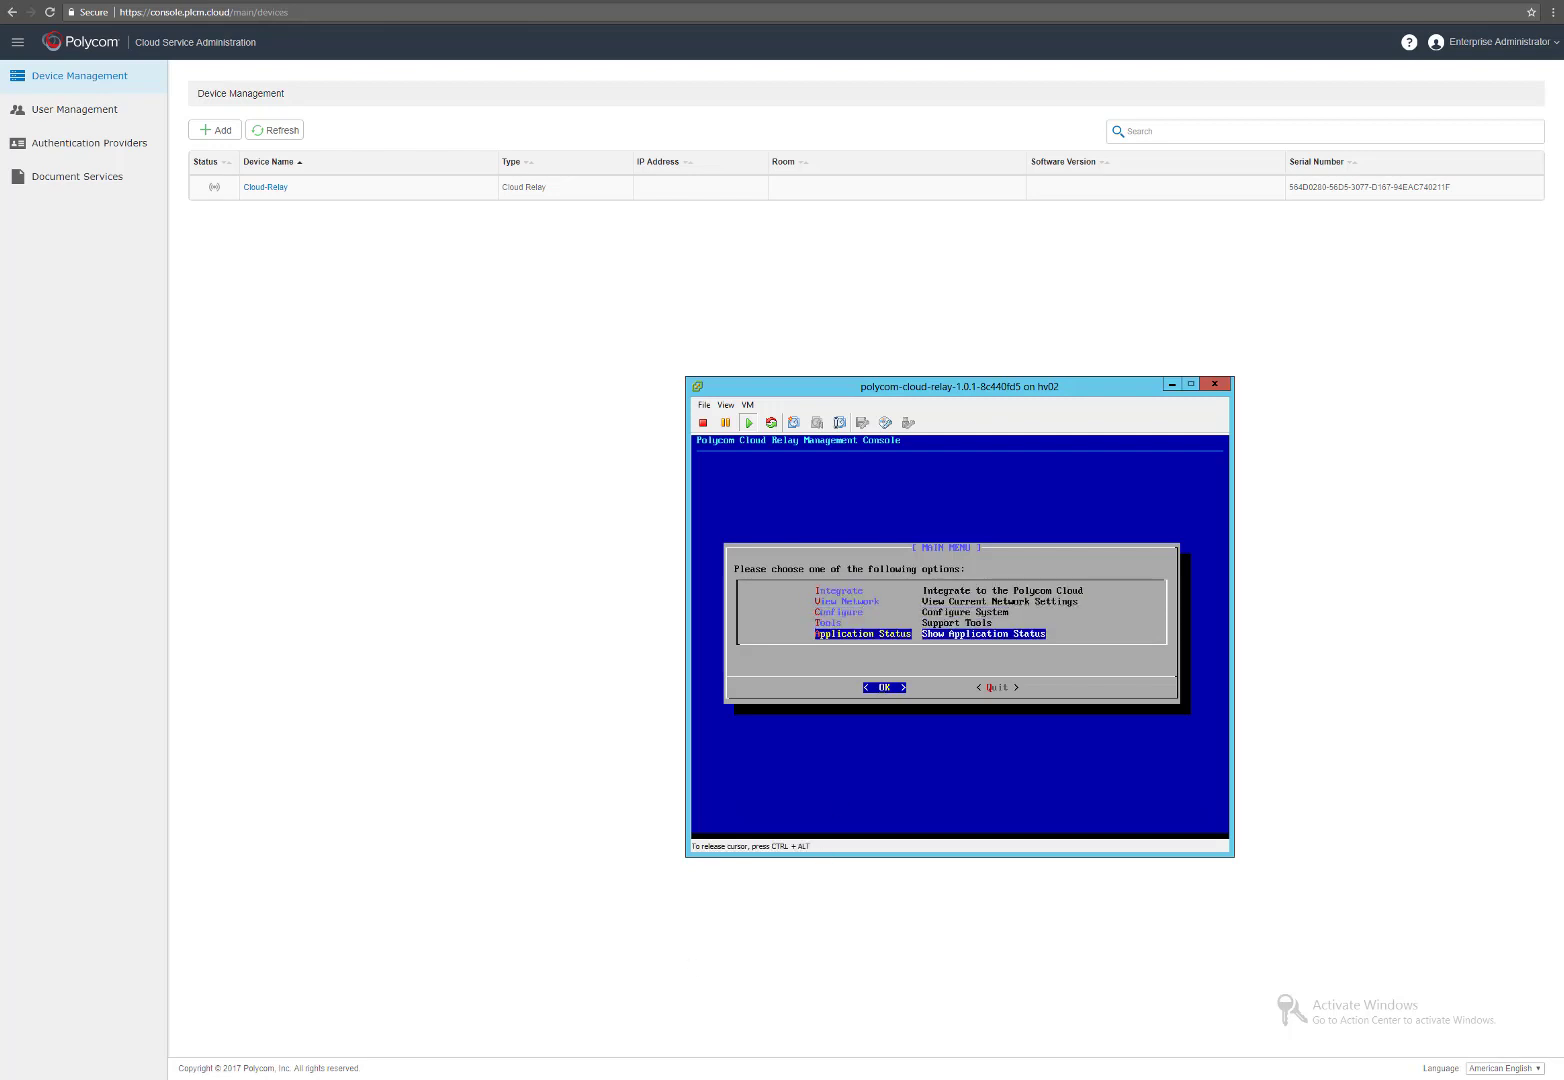
key(Return)
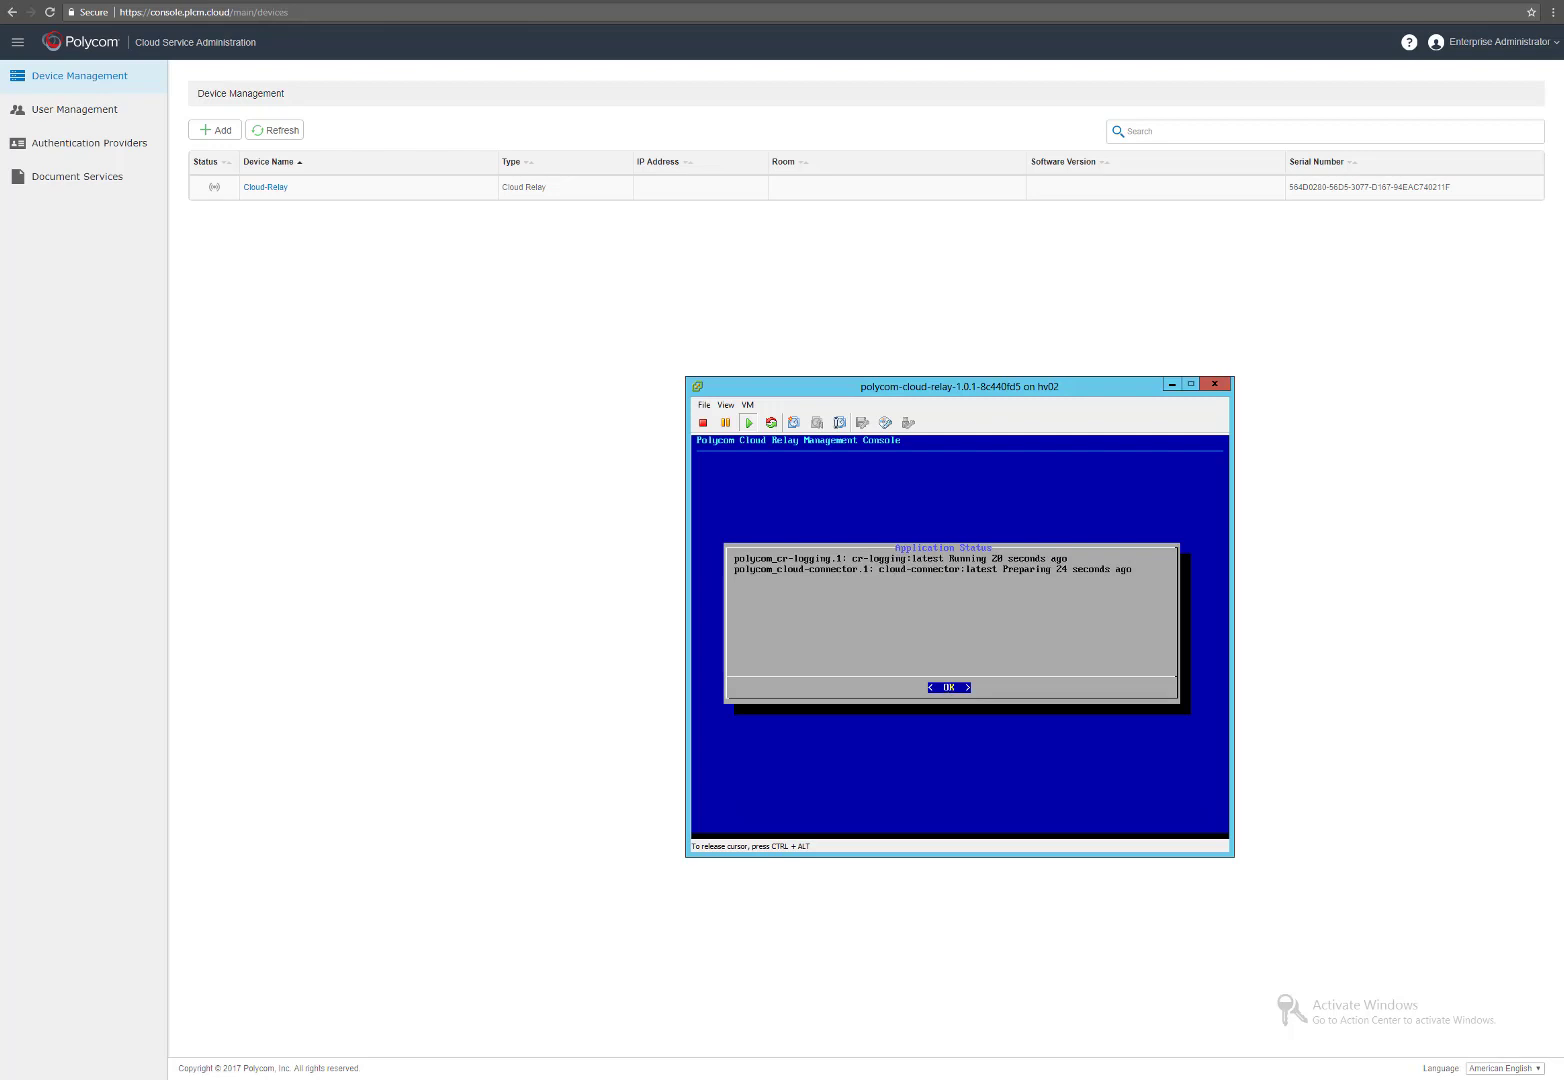
key(Return)
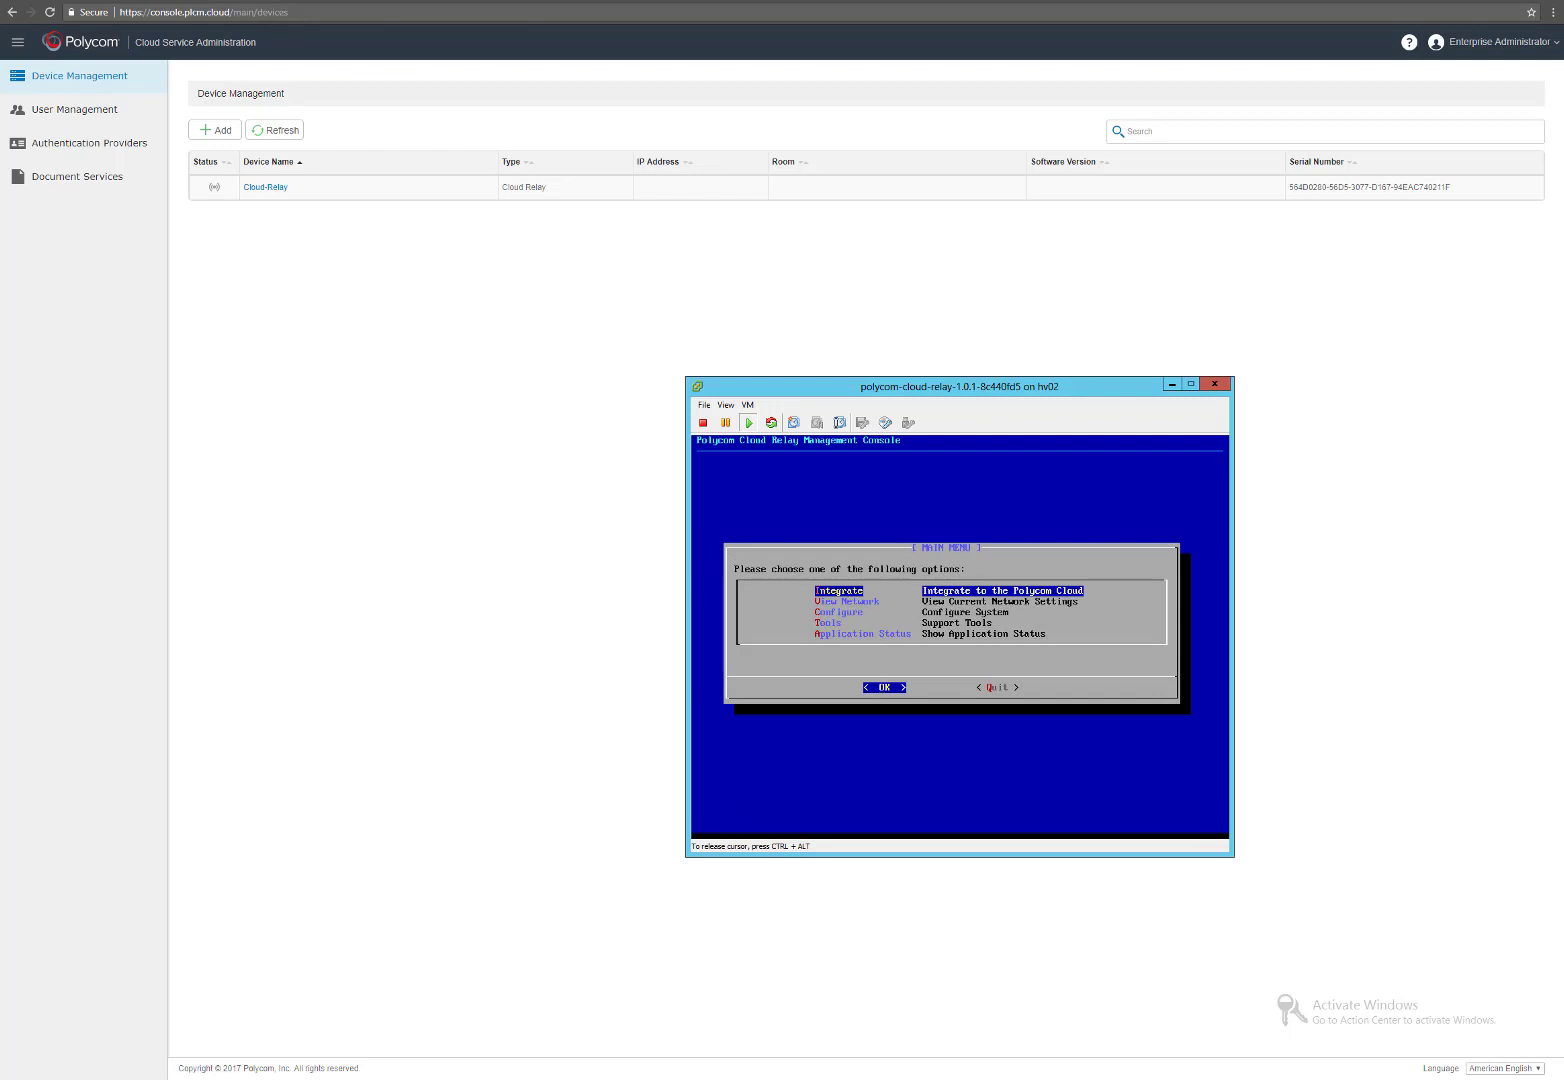
key(ctrl+alt)
click(318, 287)
click(290, 140)
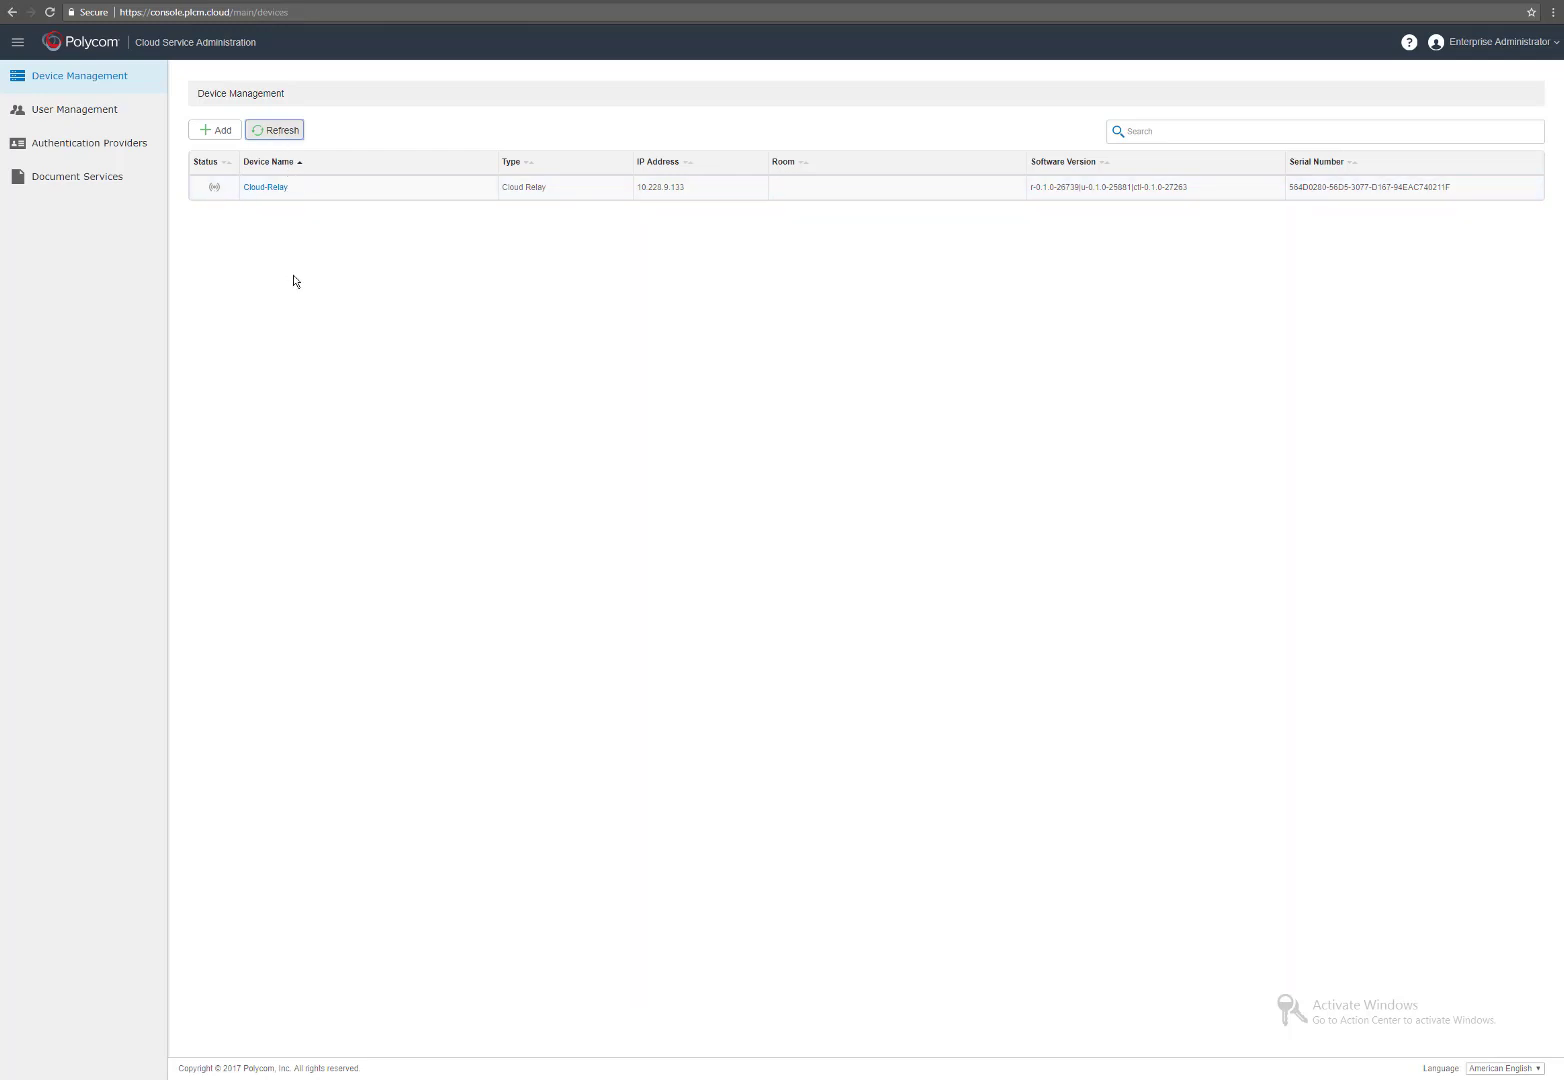
click(280, 130)
mouse_move(213, 193)
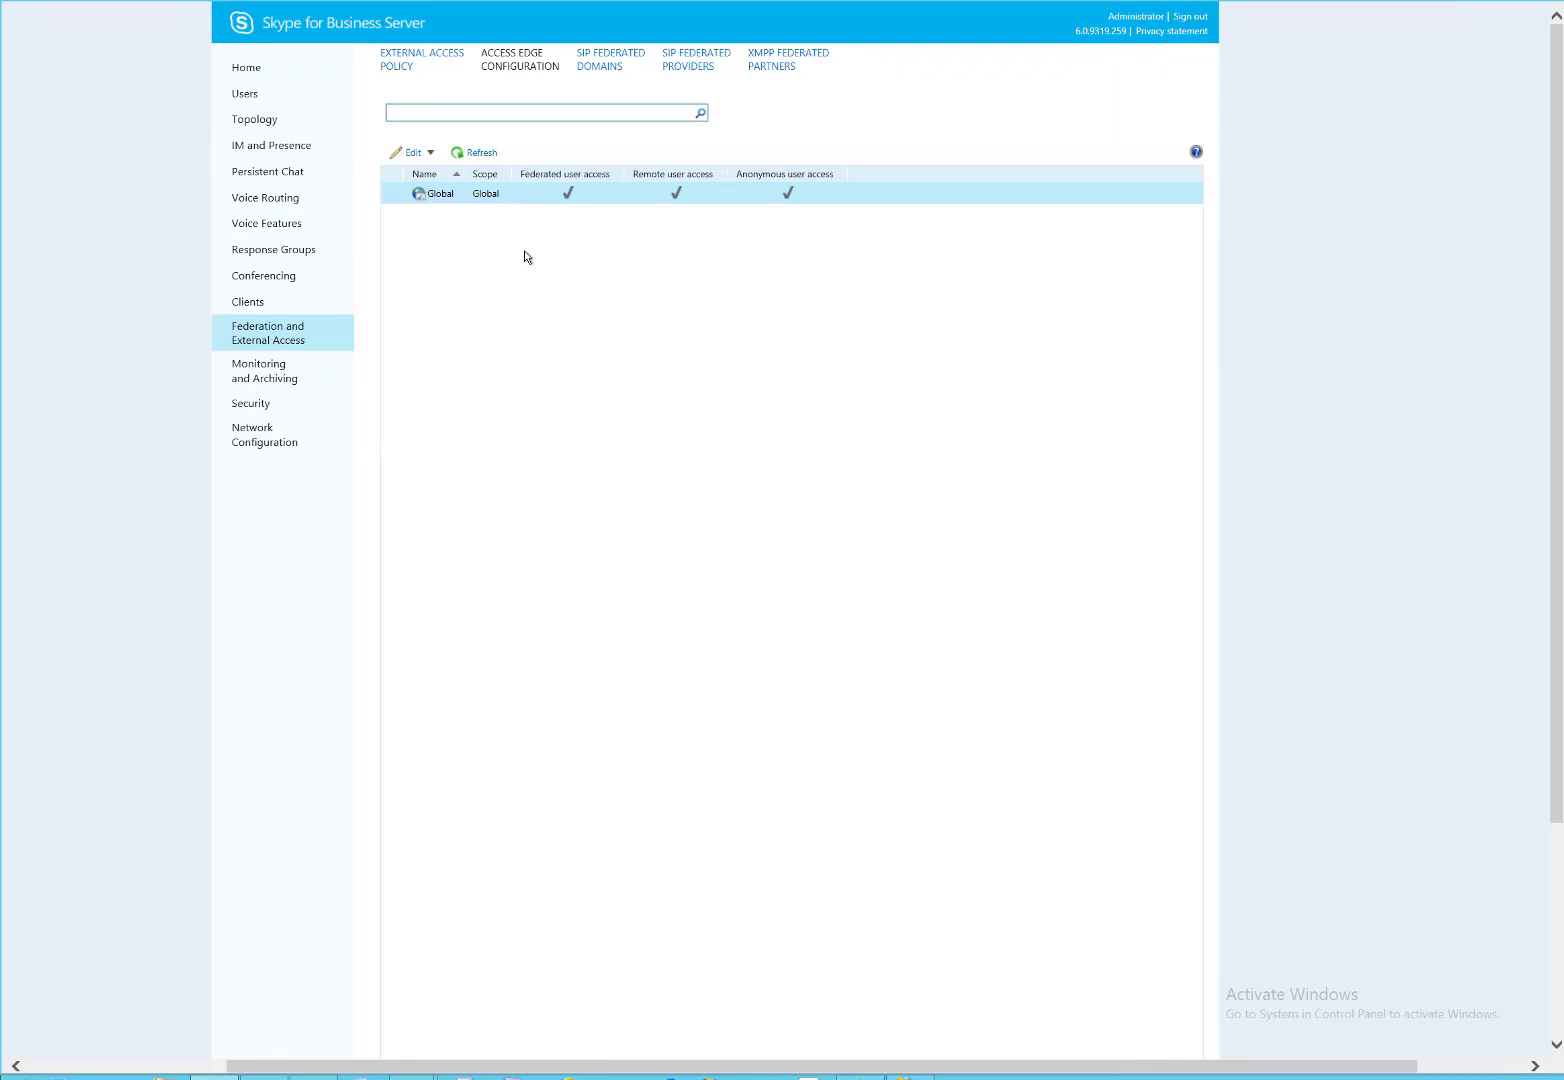
Review the Global access edge settings with federated, remote and anonymous access, and cancel without changes.
double_click(519, 200)
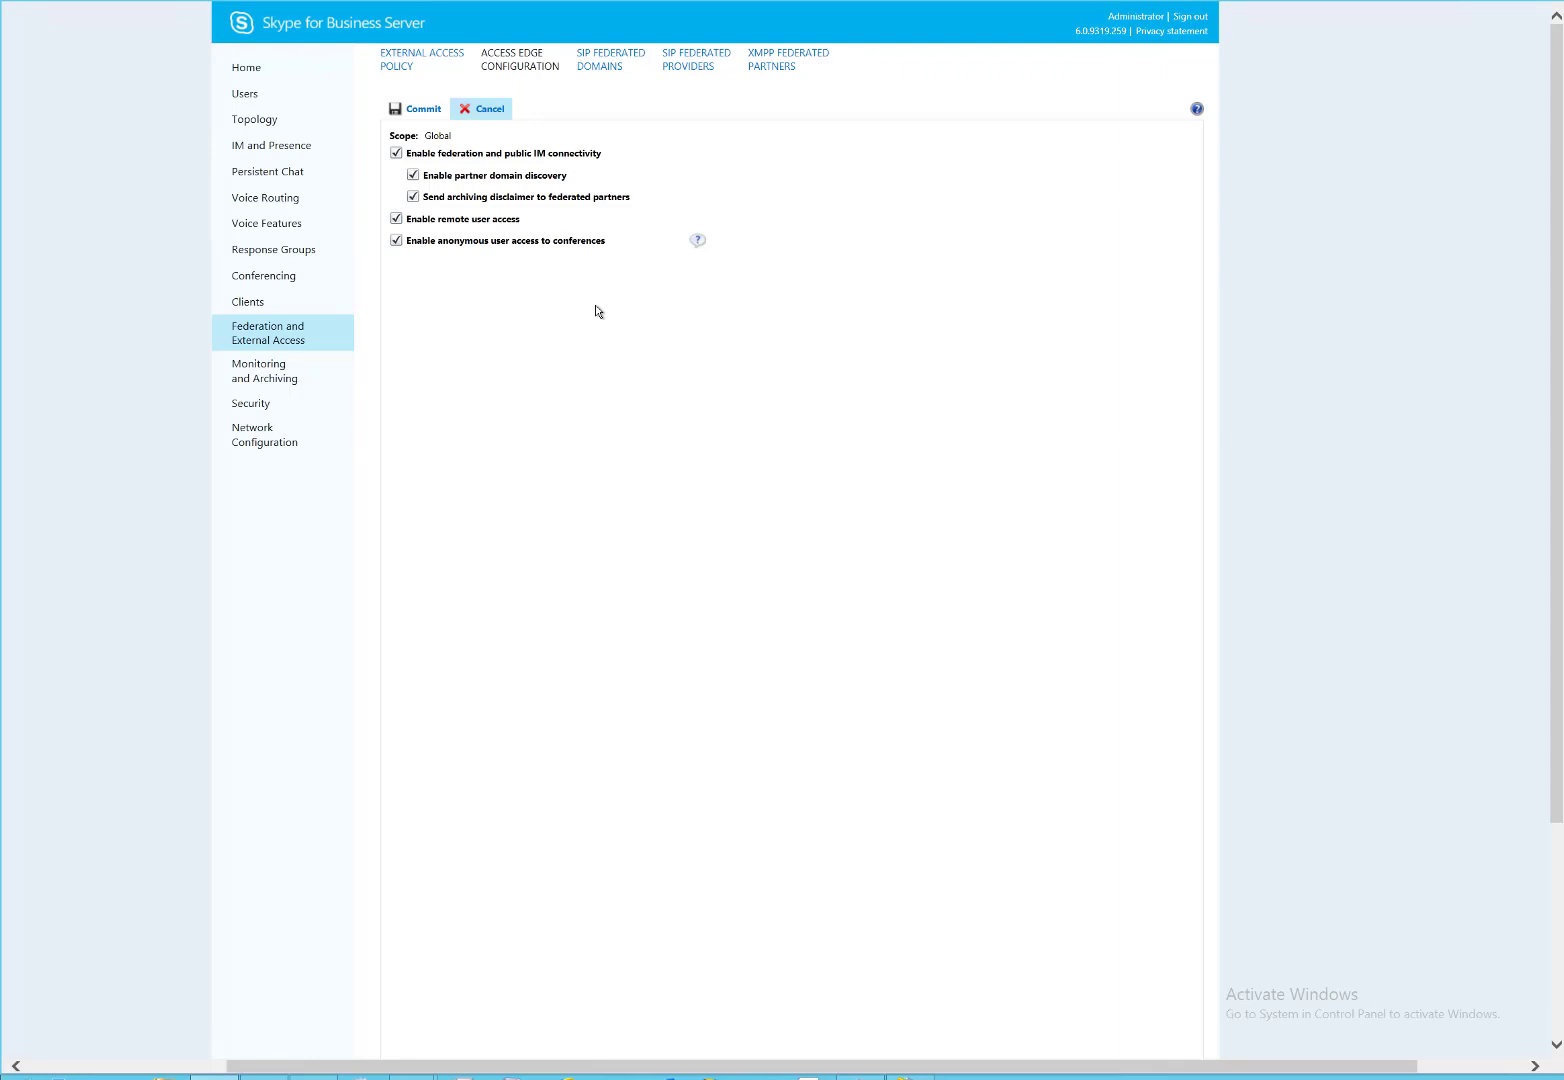
click(488, 112)
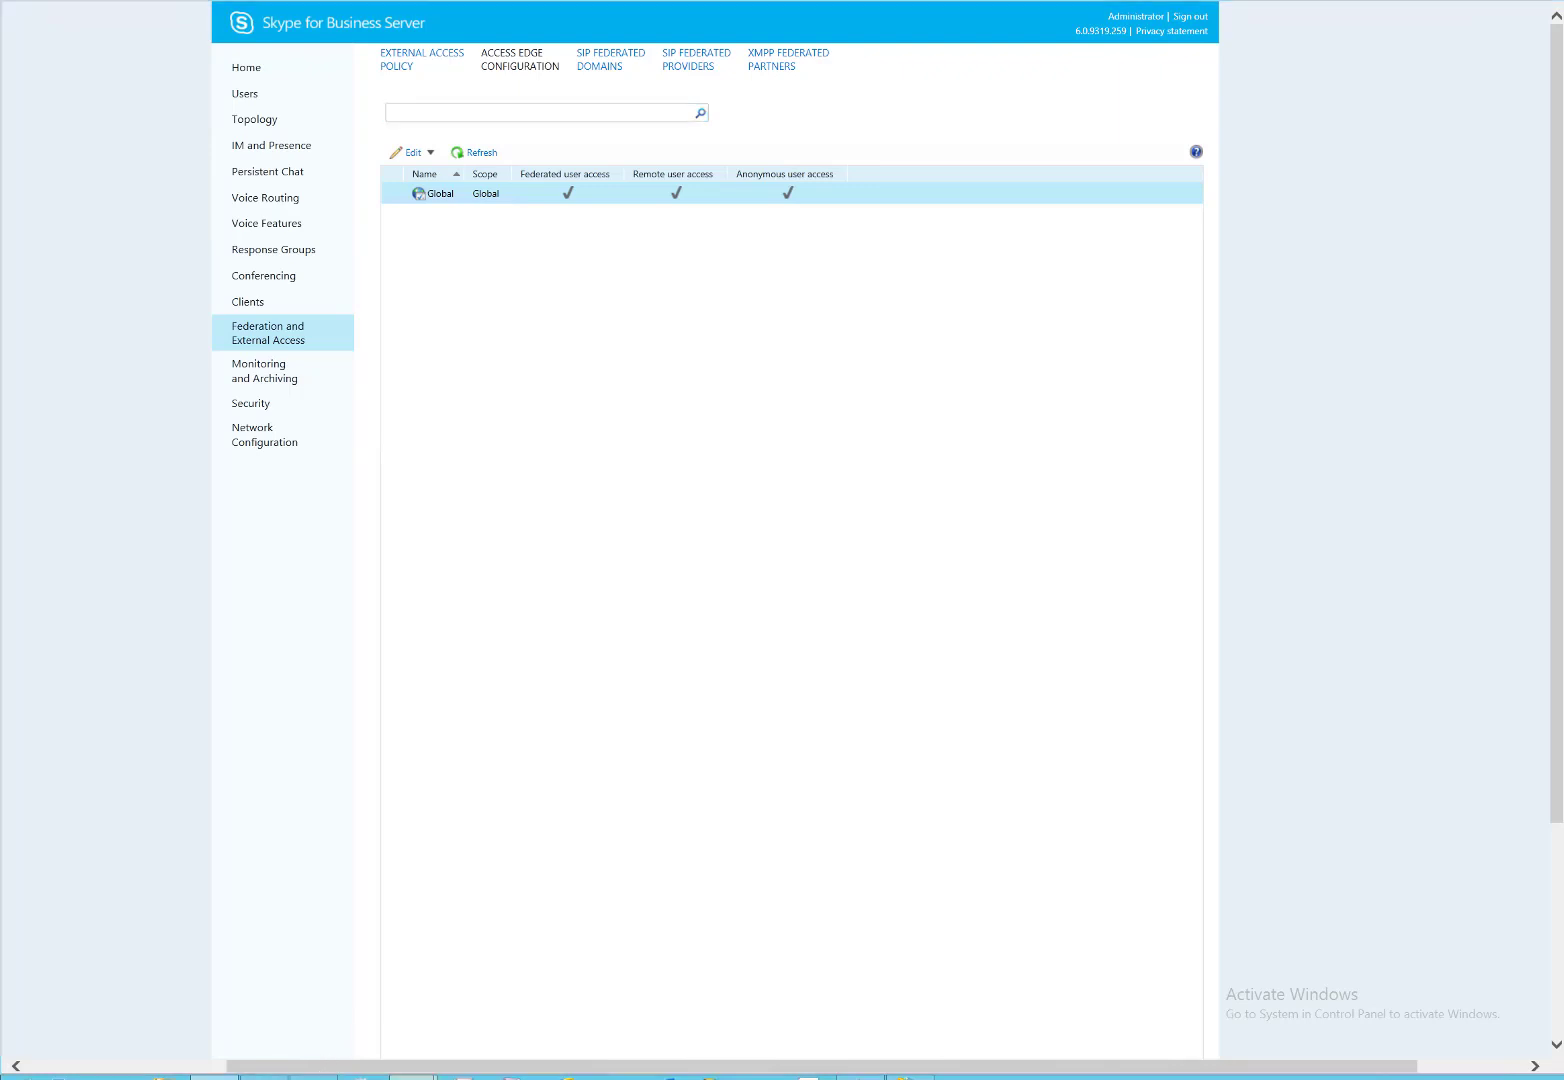
Start a new user in the Users container with name and logon name cloudrelay.
mouse_move(412, 1076)
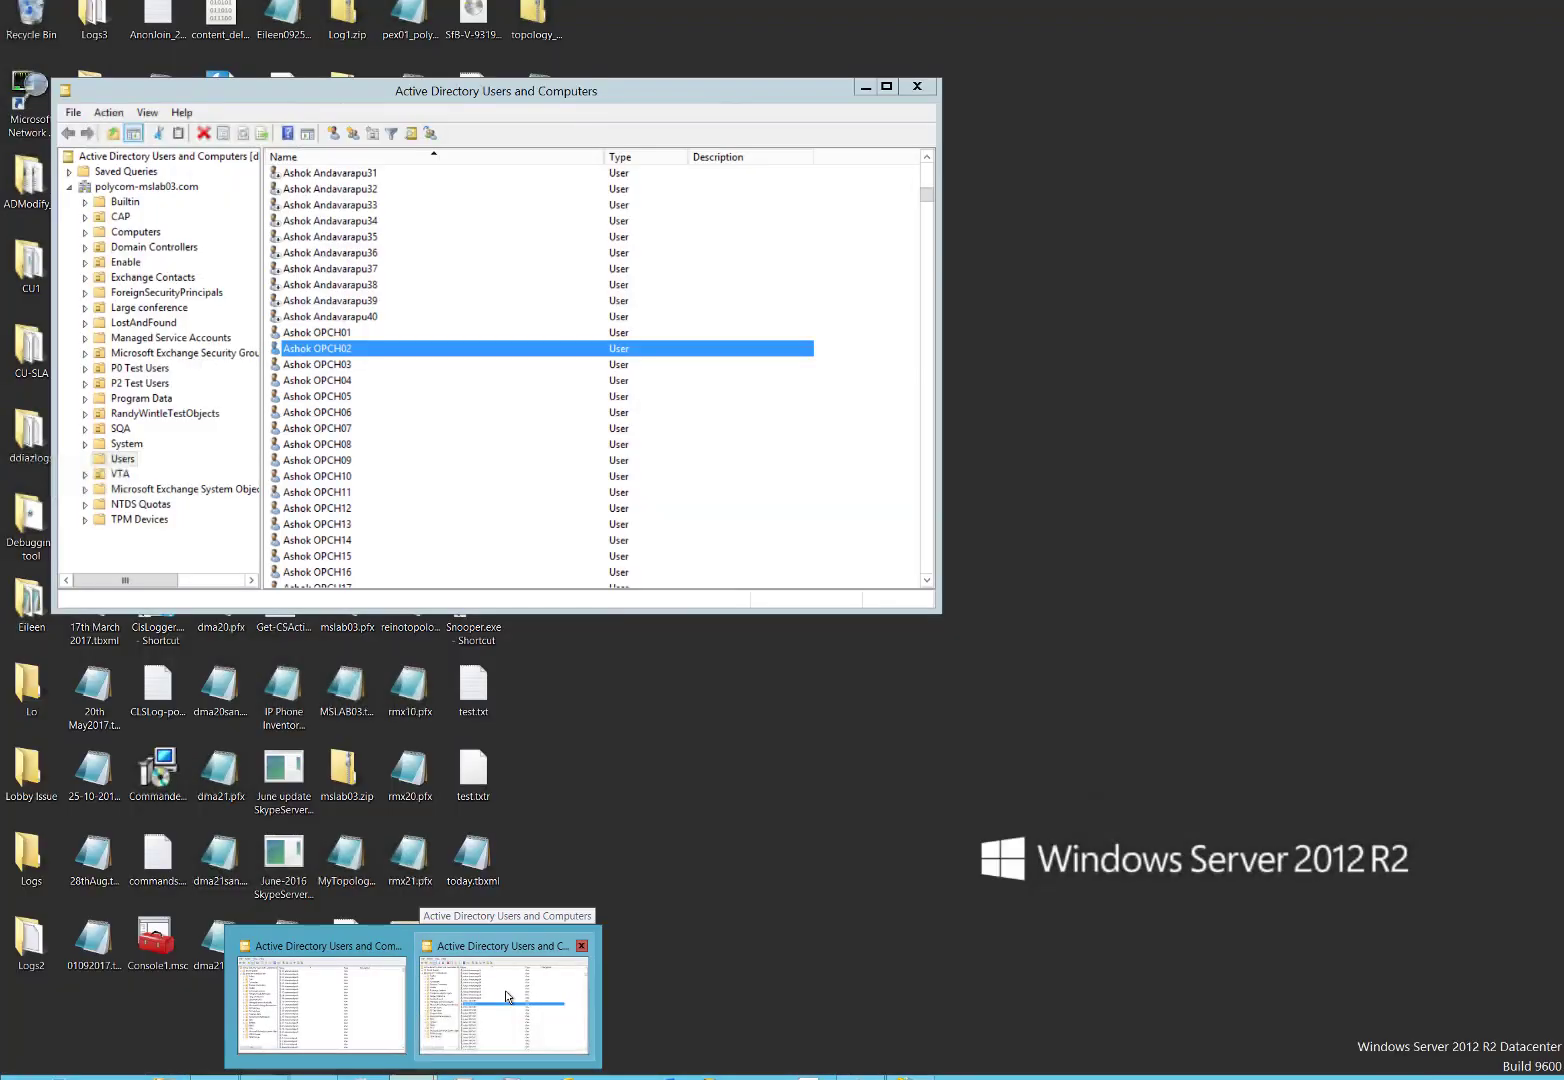
click(506, 997)
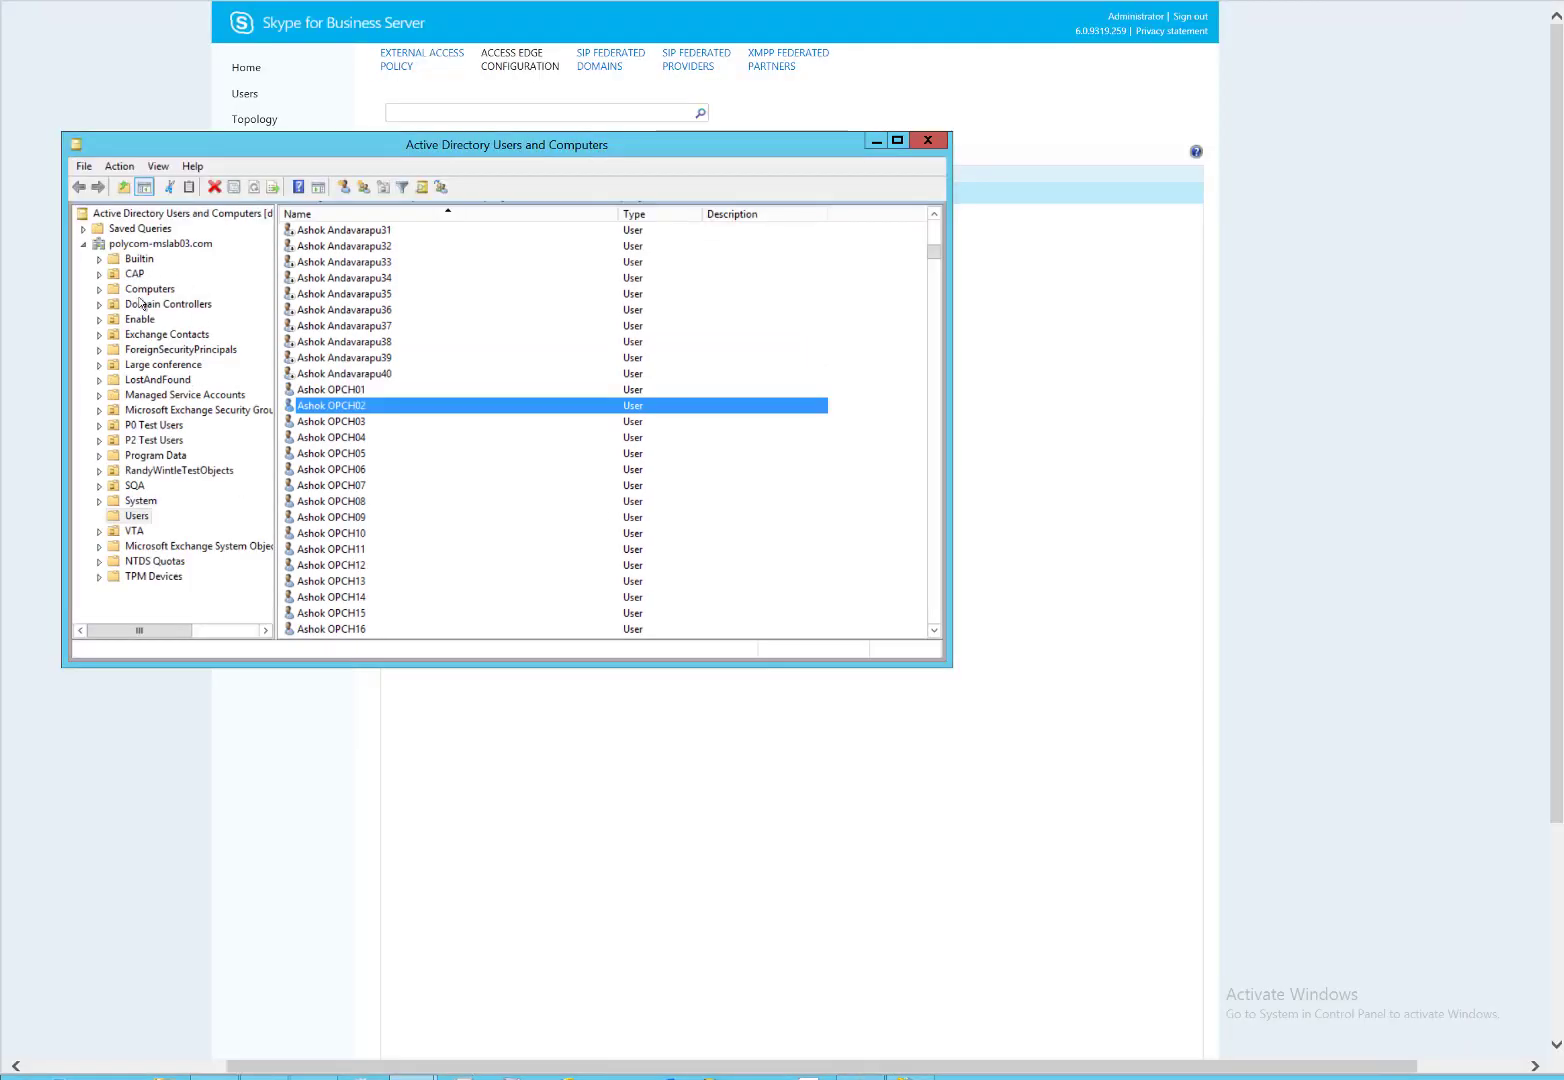
right_click(139, 518)
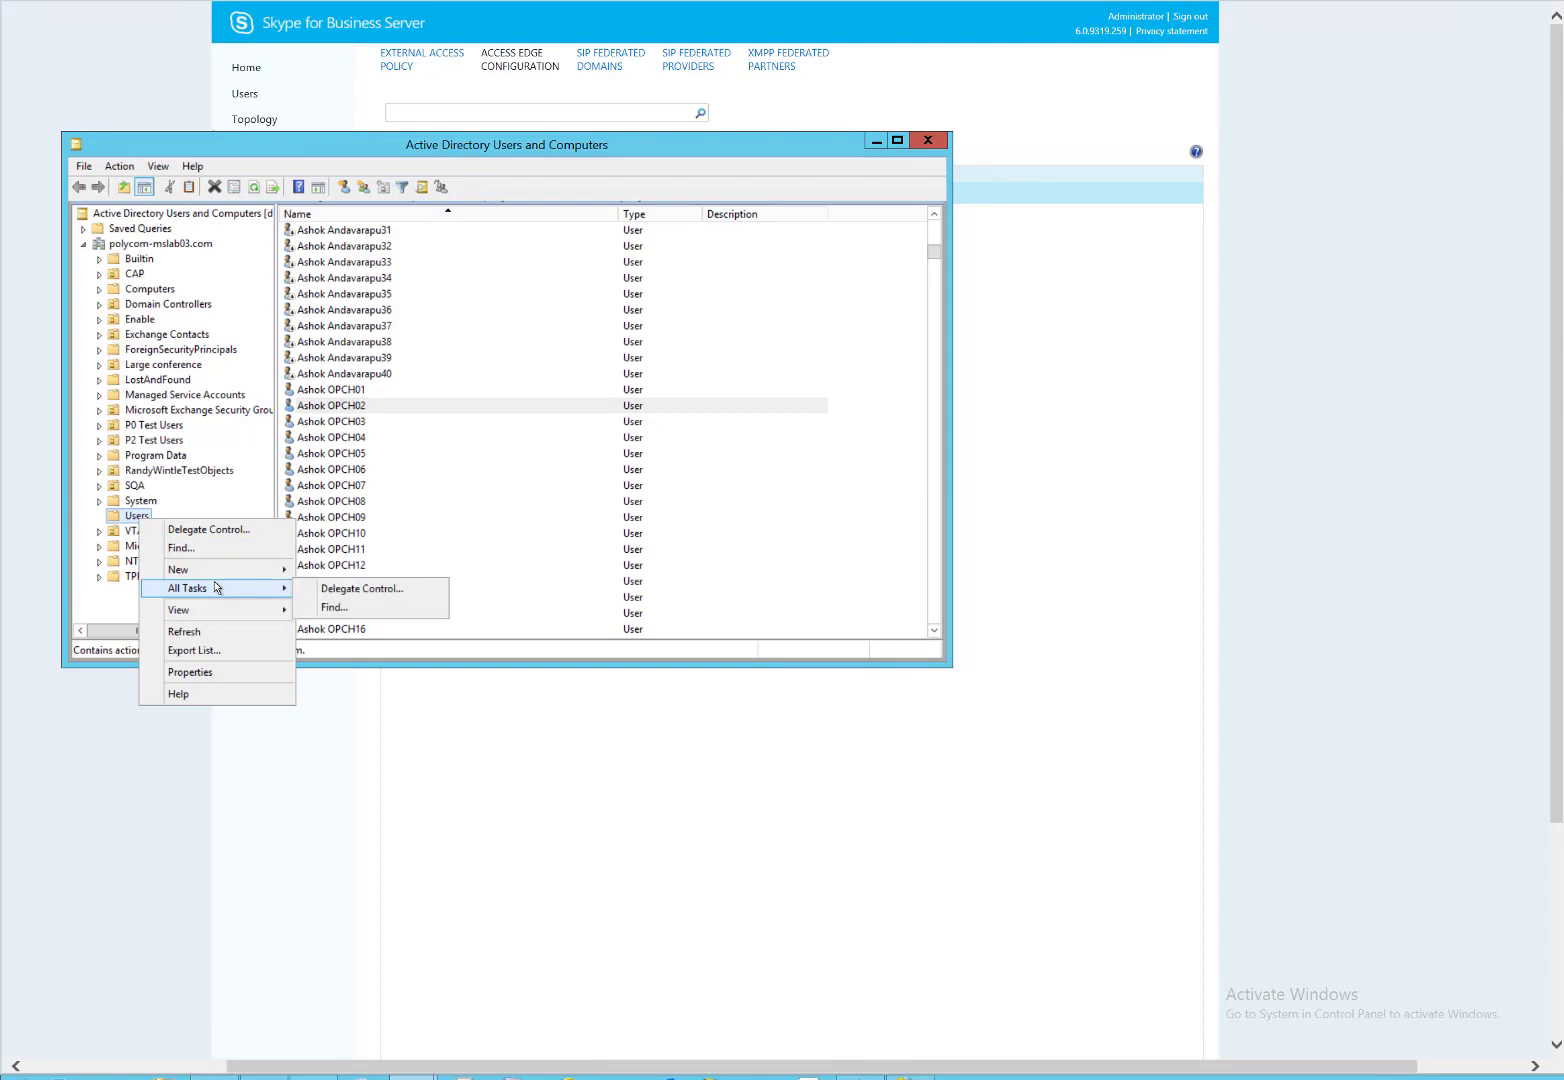
mouse_move(253, 572)
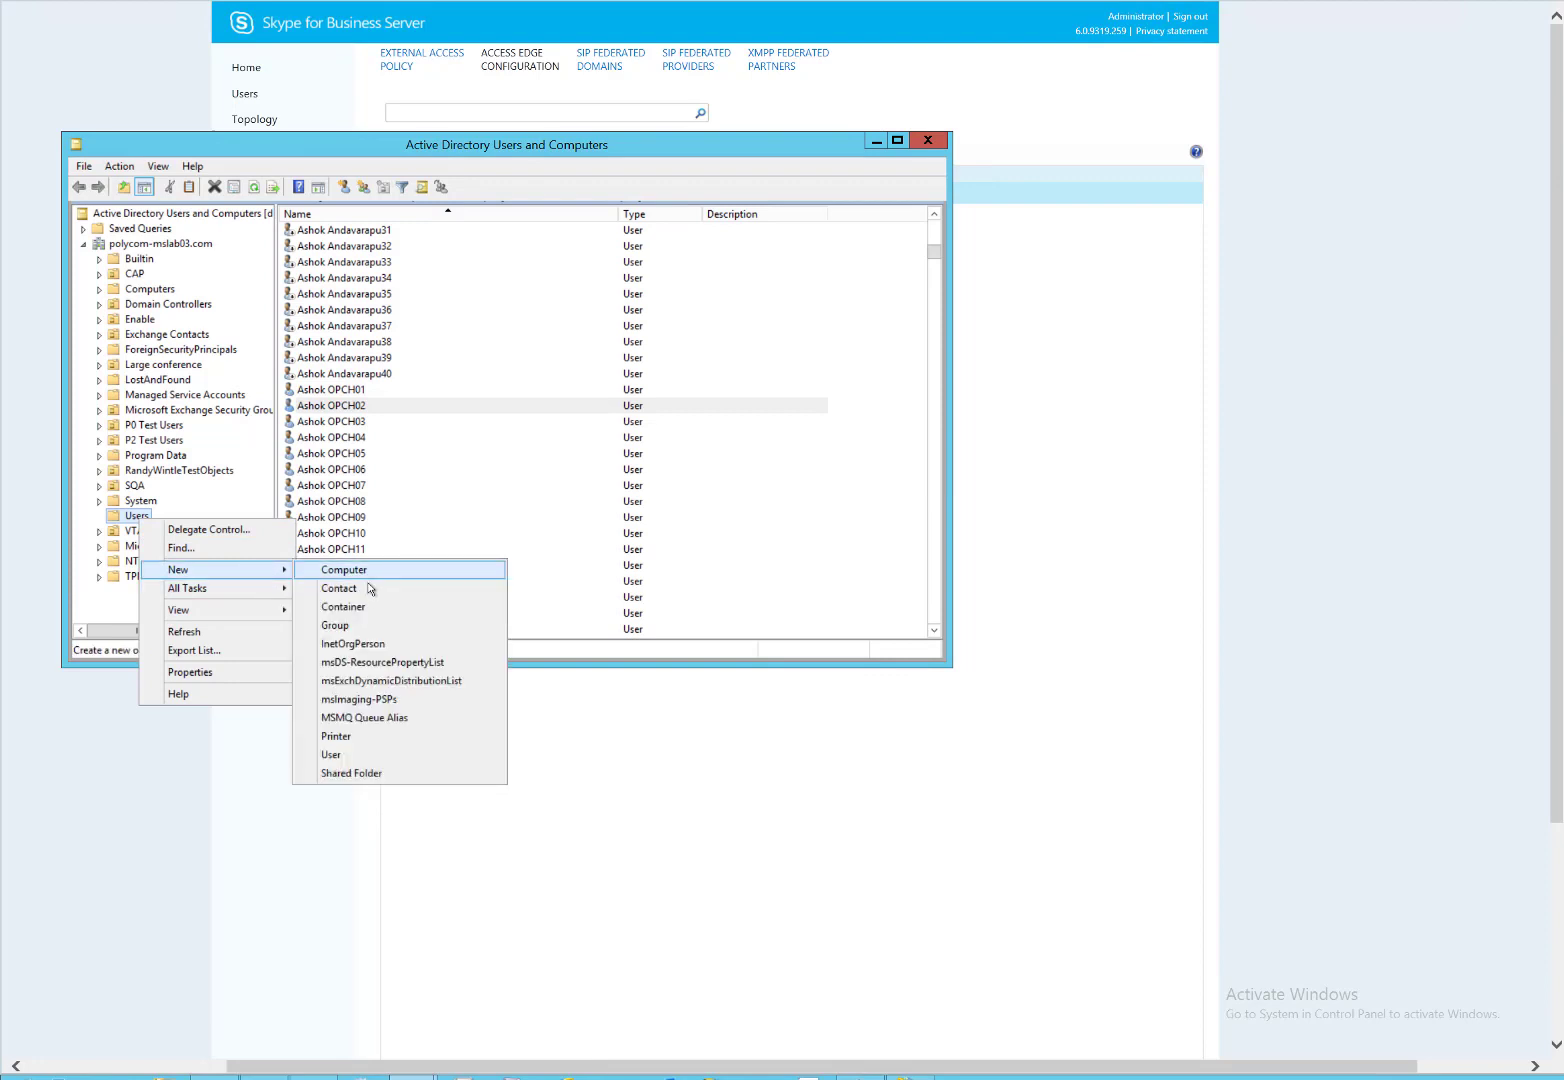
click(349, 756)
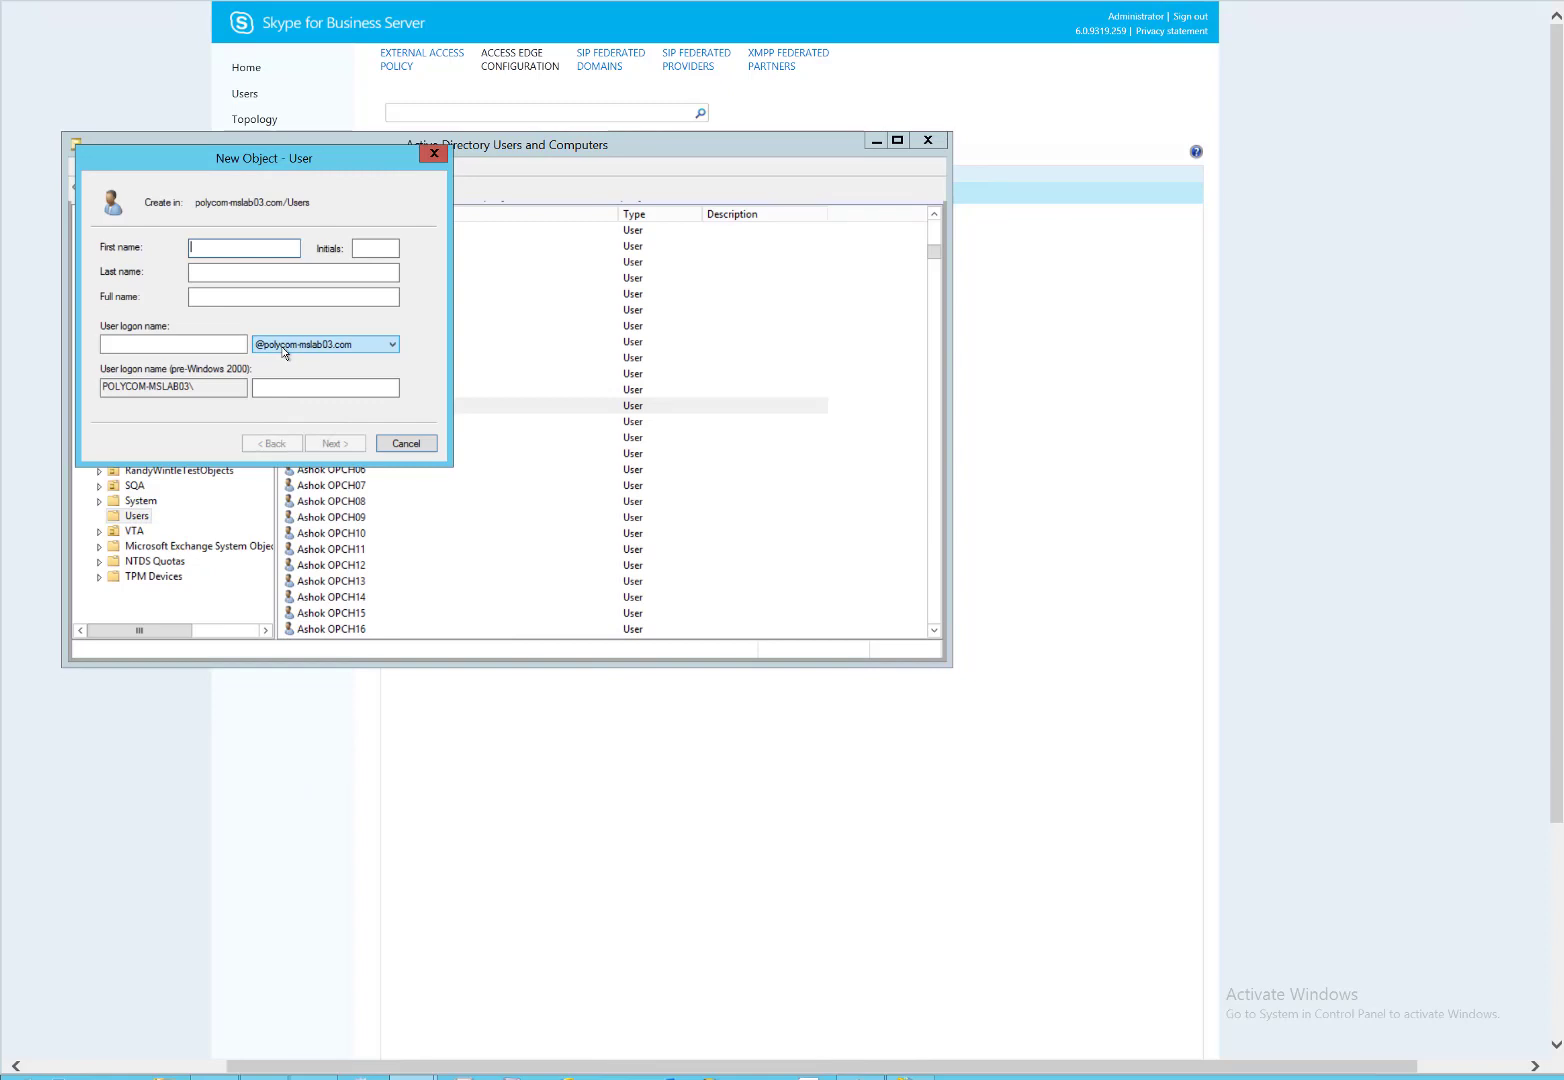
text(cloudrelay)
key(Tab)
key(Tab)
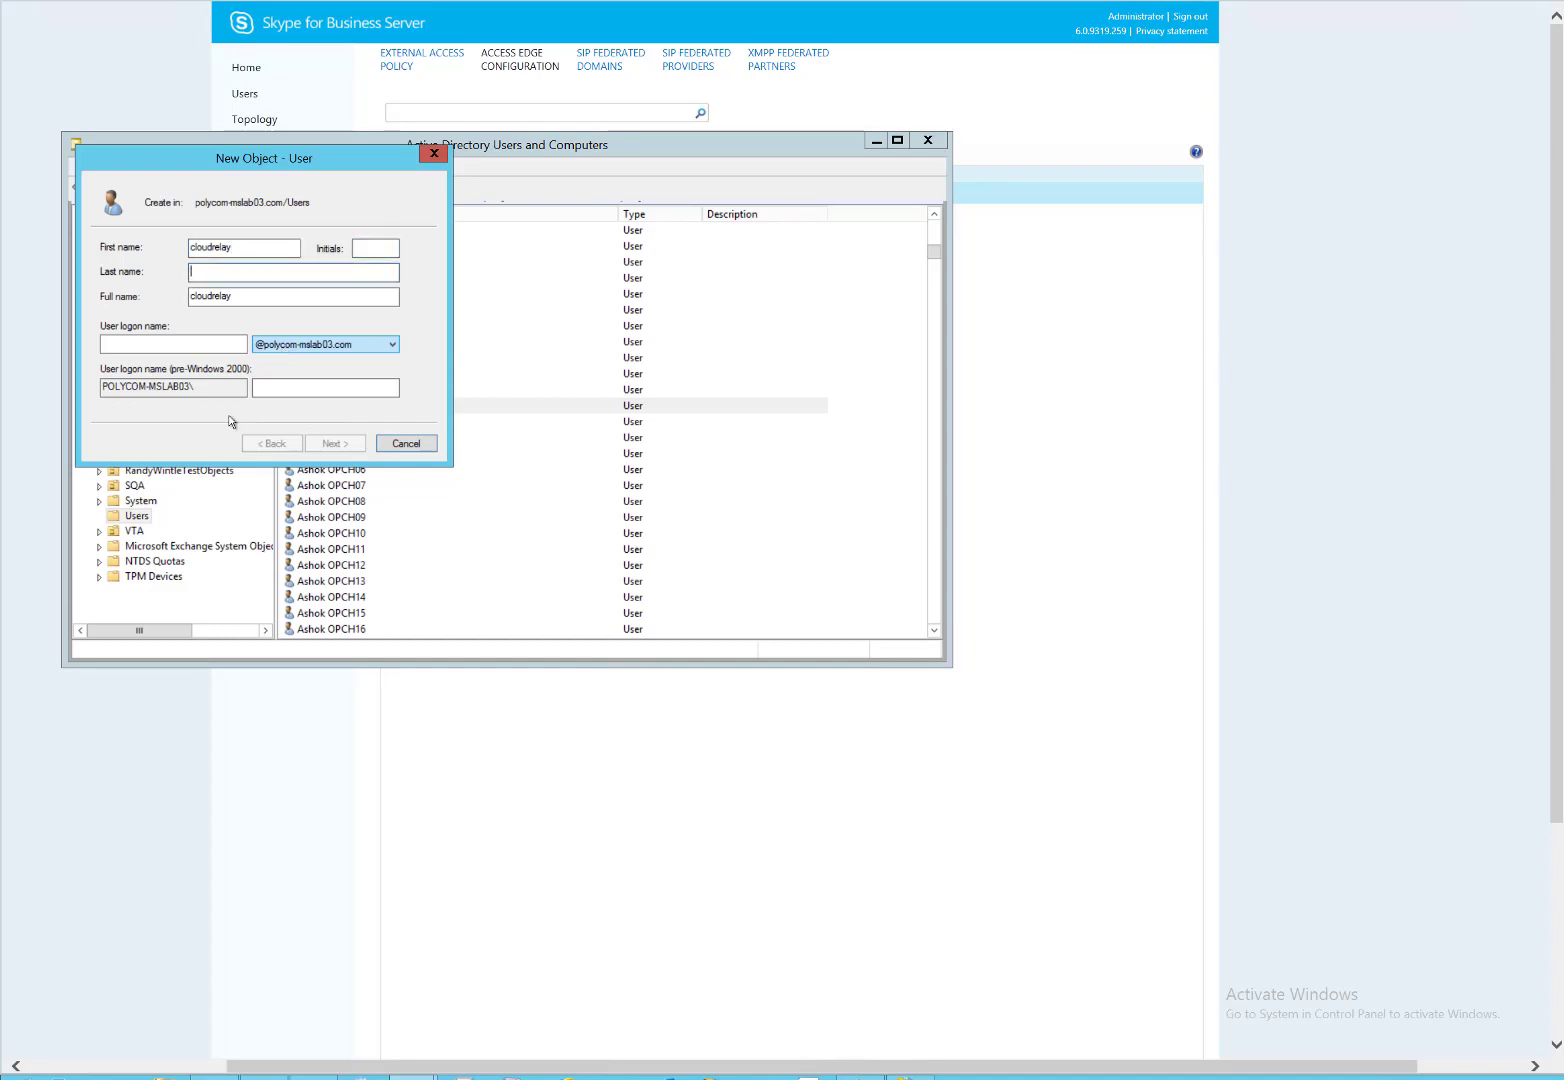
click(204, 341)
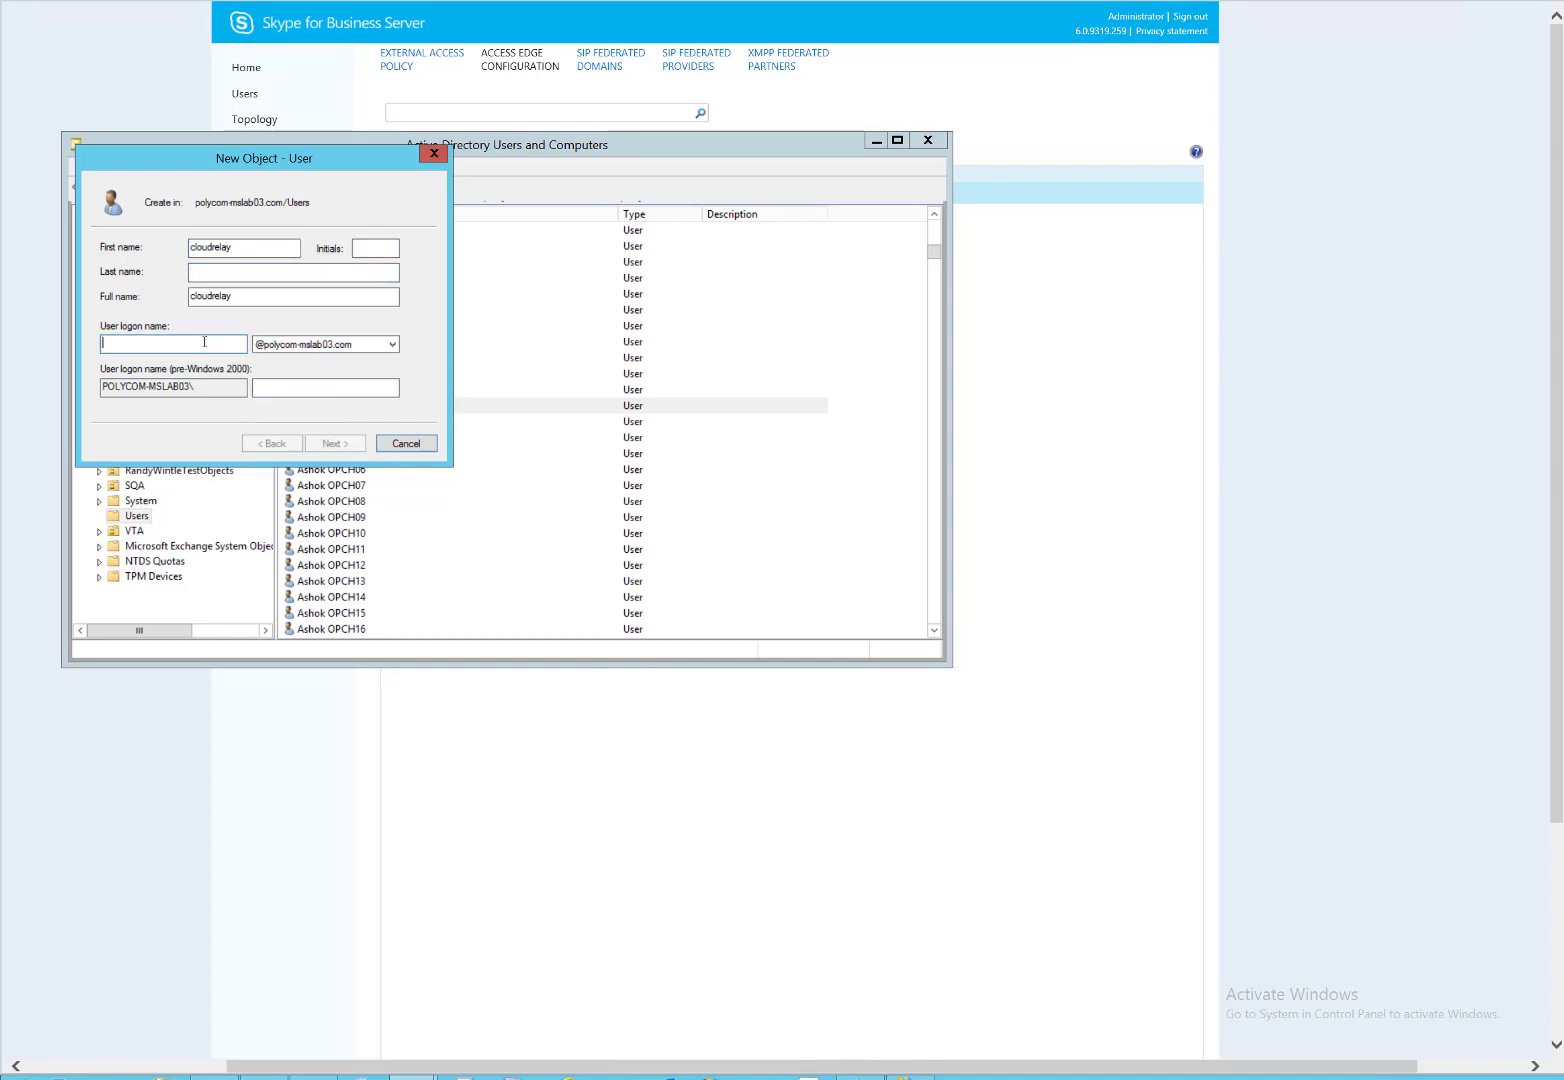
text(clourelay)
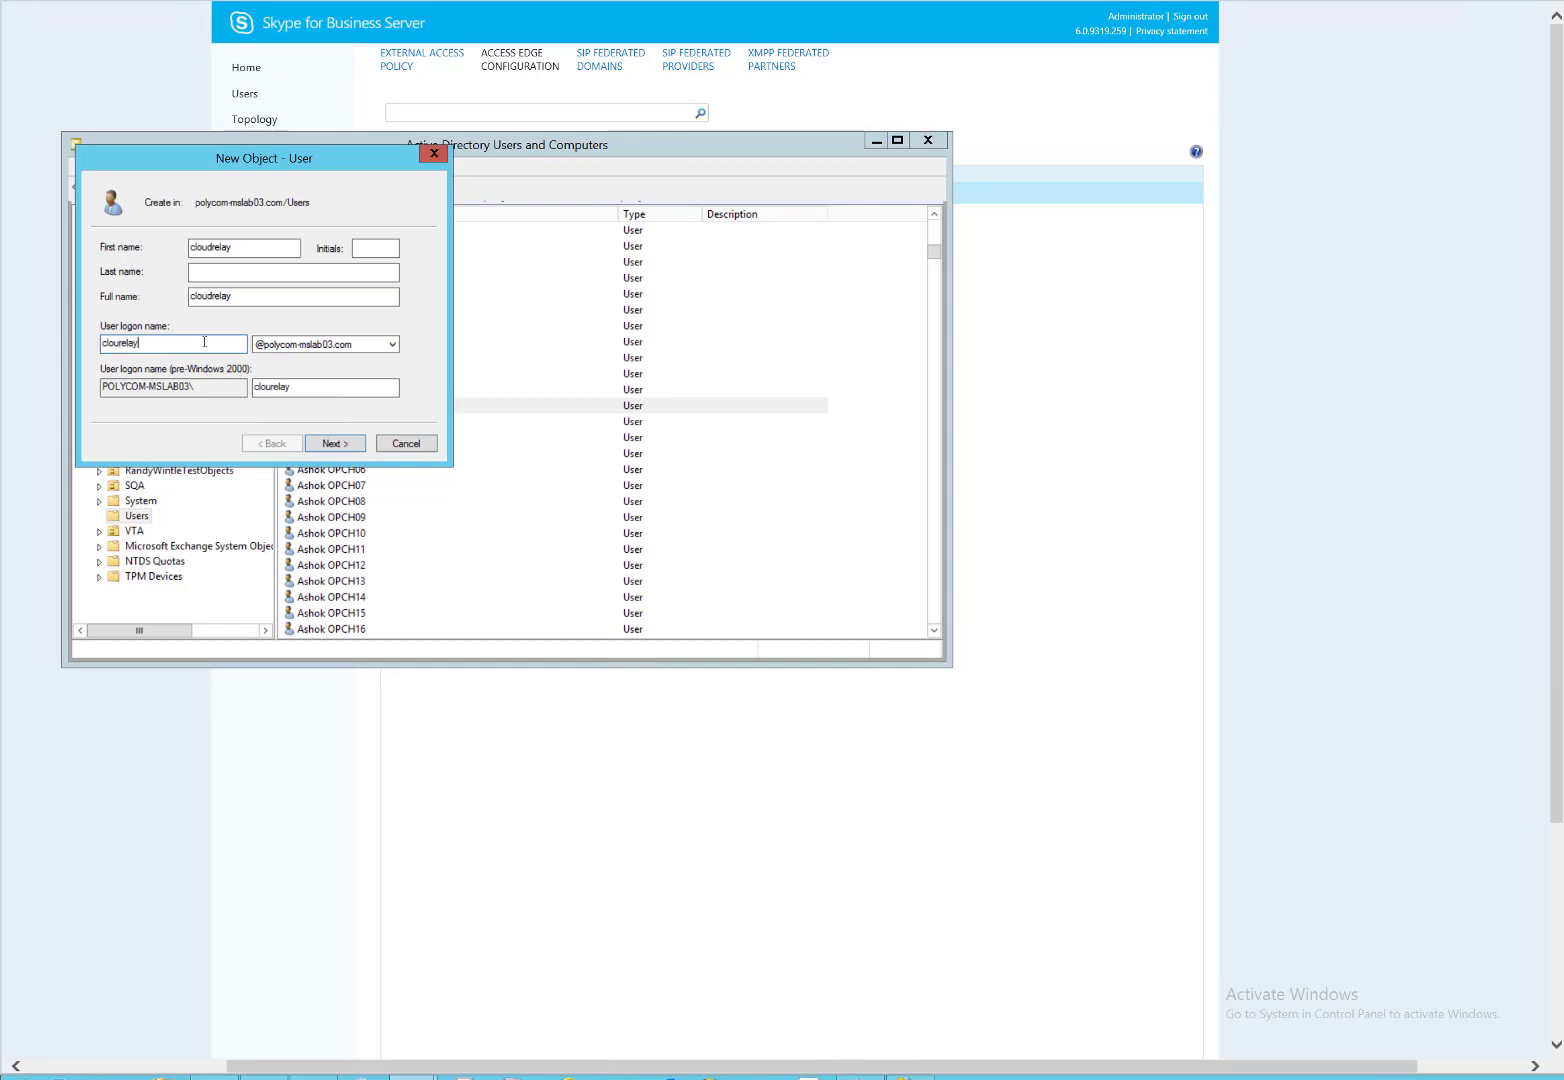
key(BackSpace)
key(BackSpace)
key(BackSpace)
key(BackSpace)
key(BackSpace)
text(drelay)
Give cloudrelay a password that never expires and can't be changed, finish, and minimize the window.
click(340, 444)
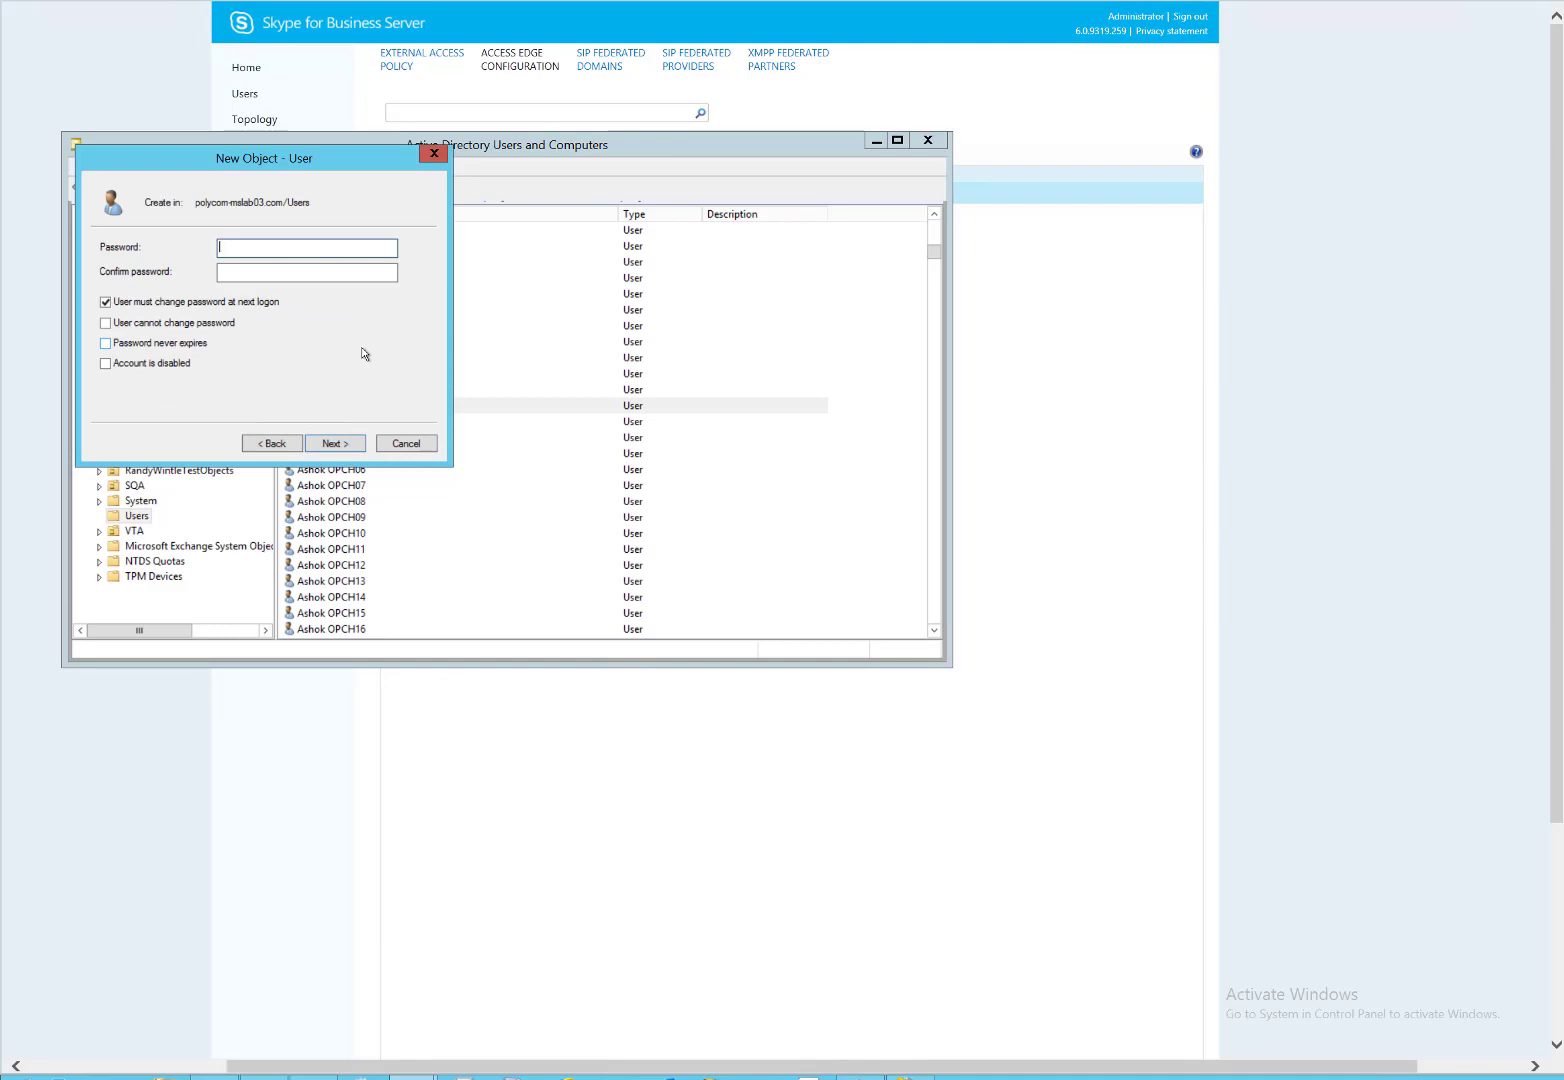
text(••••••••••)
key(Tab)
text(•••••••••)
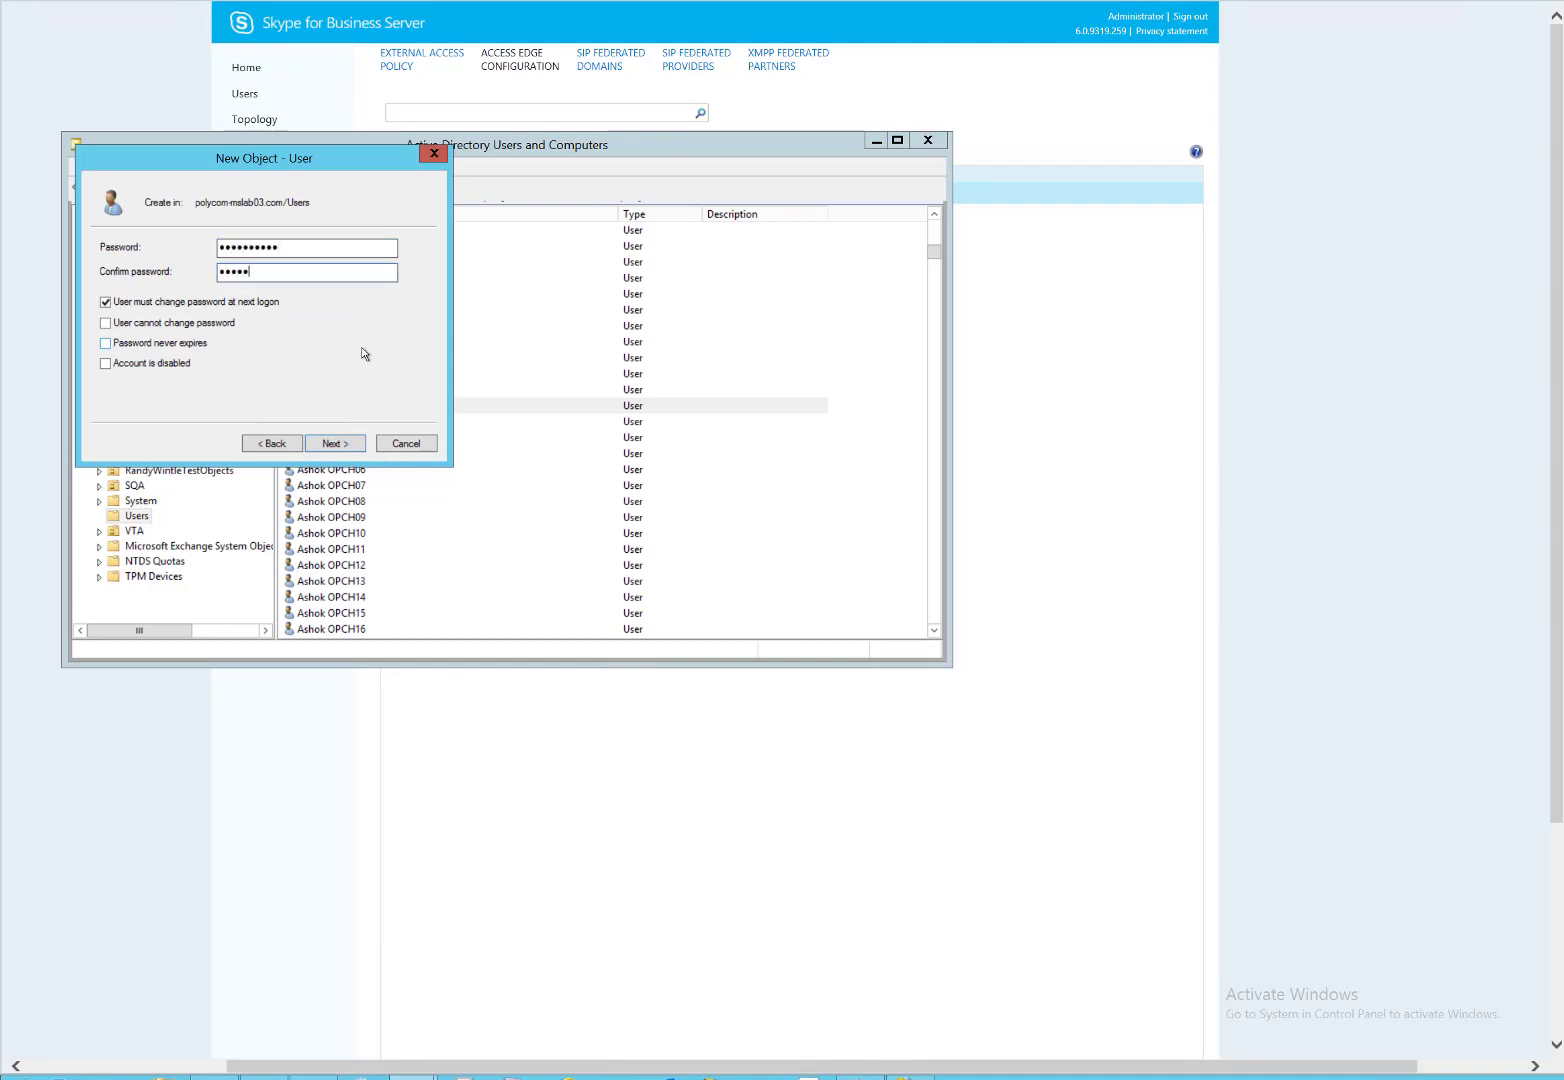
text(•)
click(199, 303)
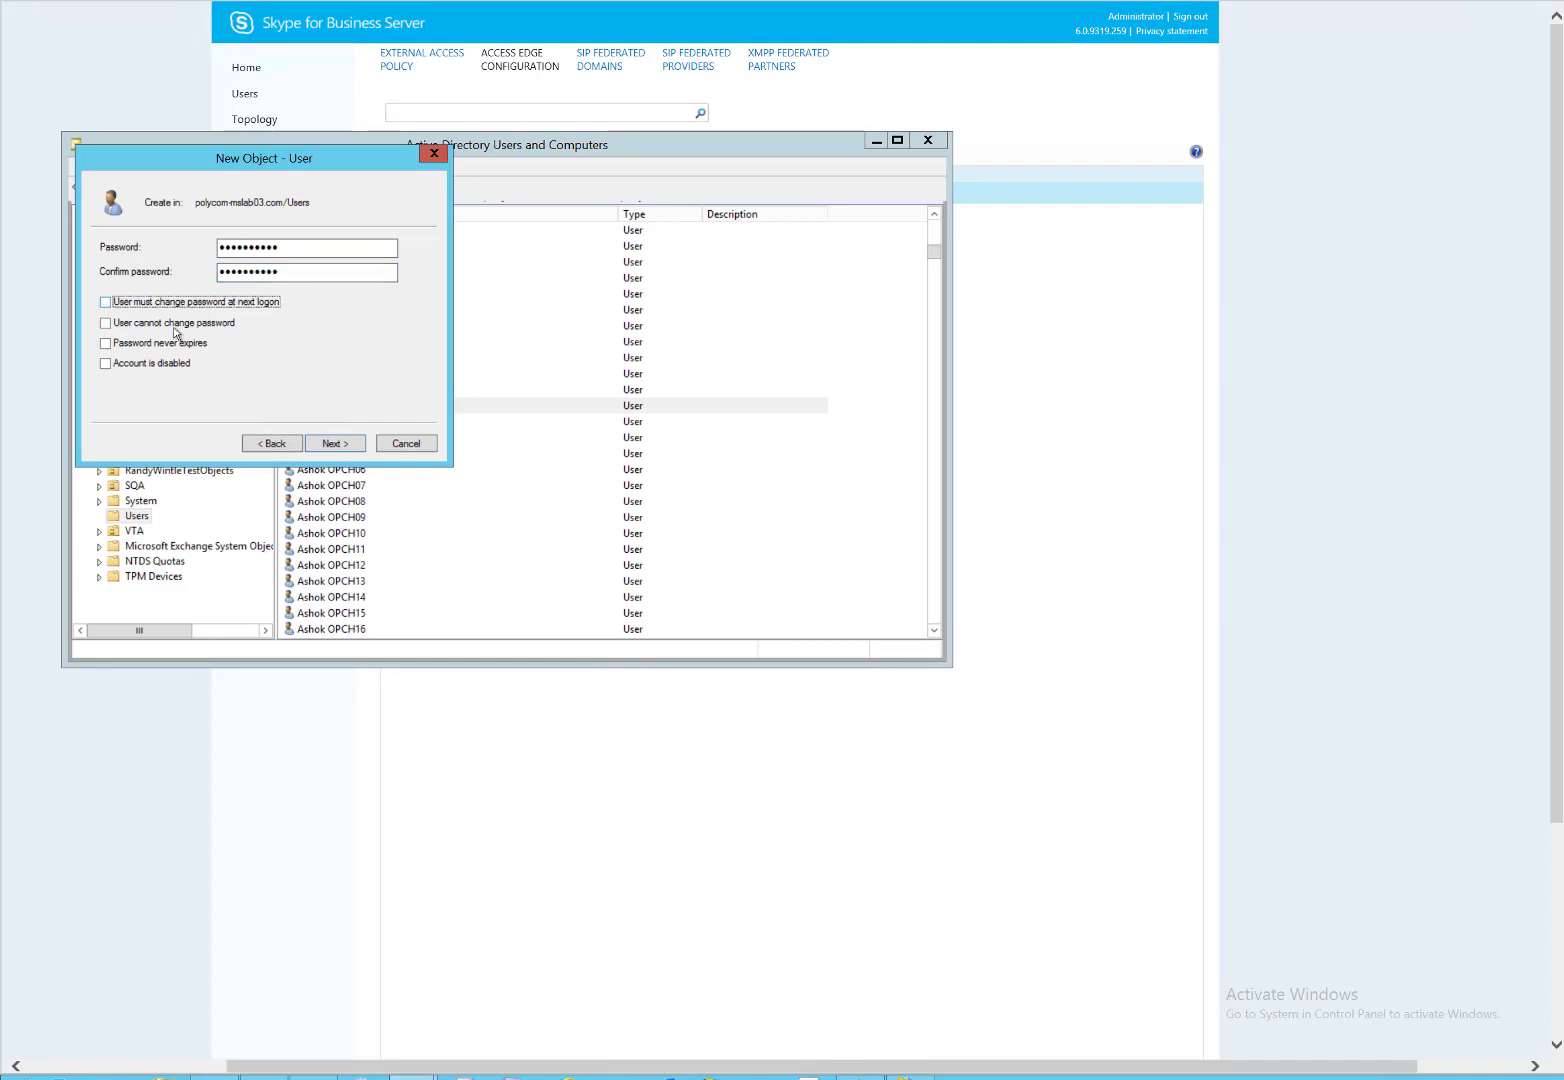
click(156, 345)
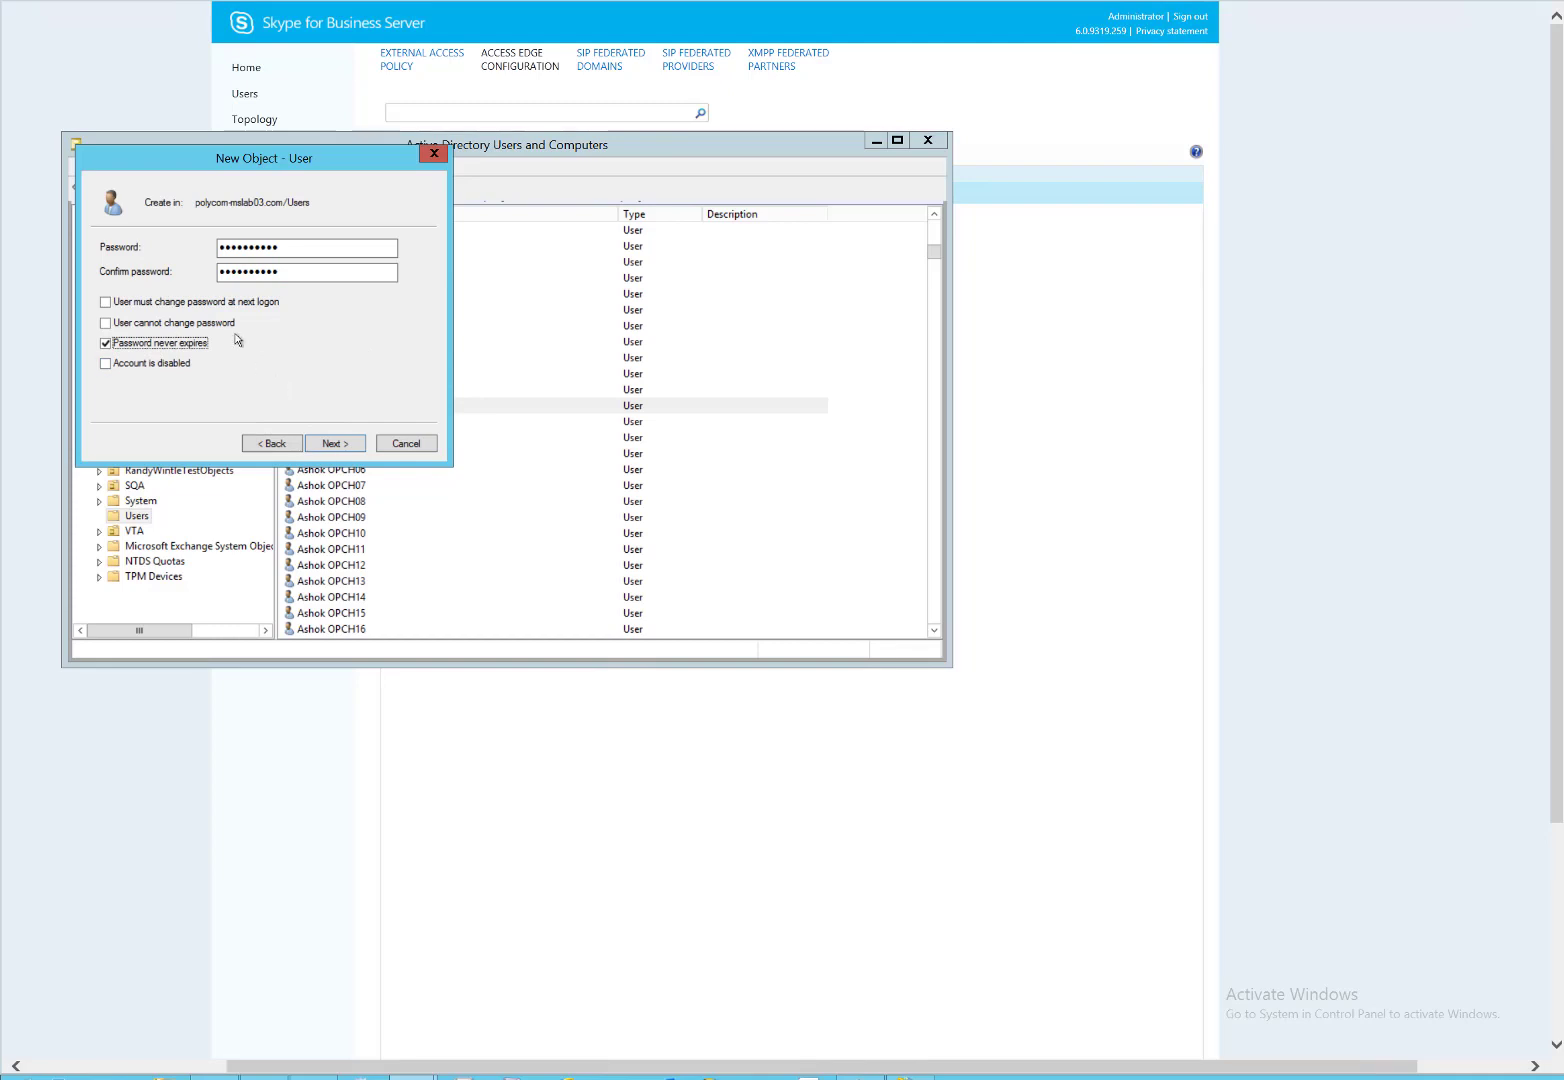
click(230, 324)
click(355, 446)
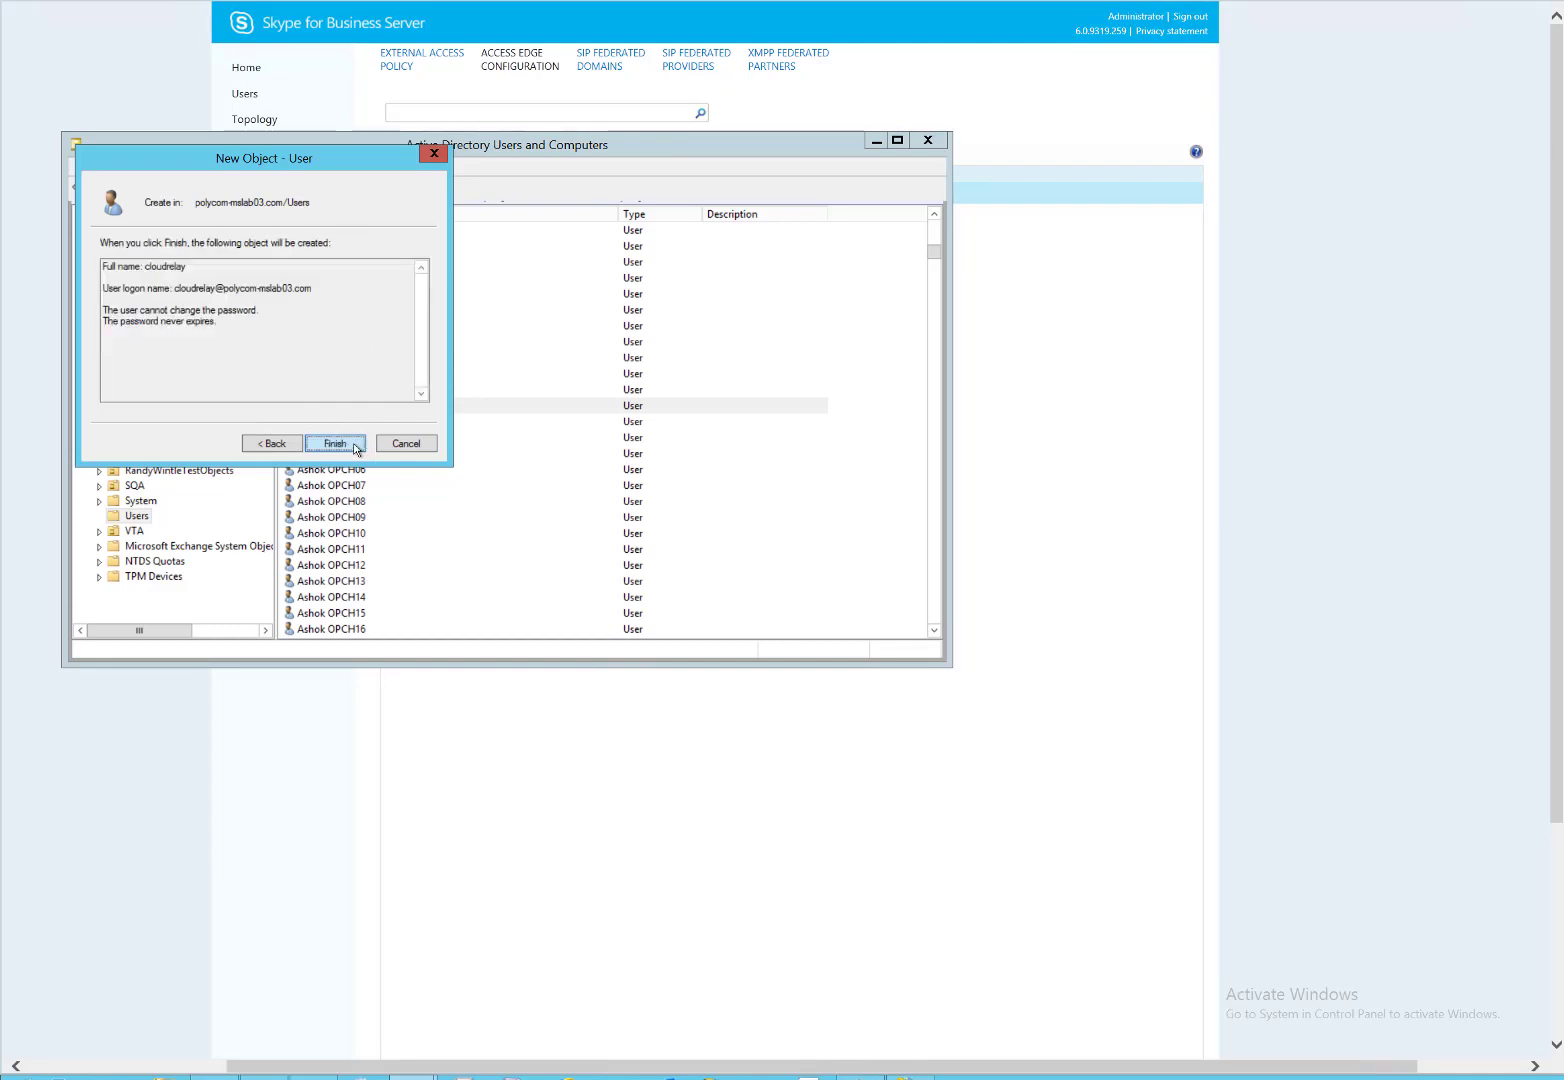
click(335, 444)
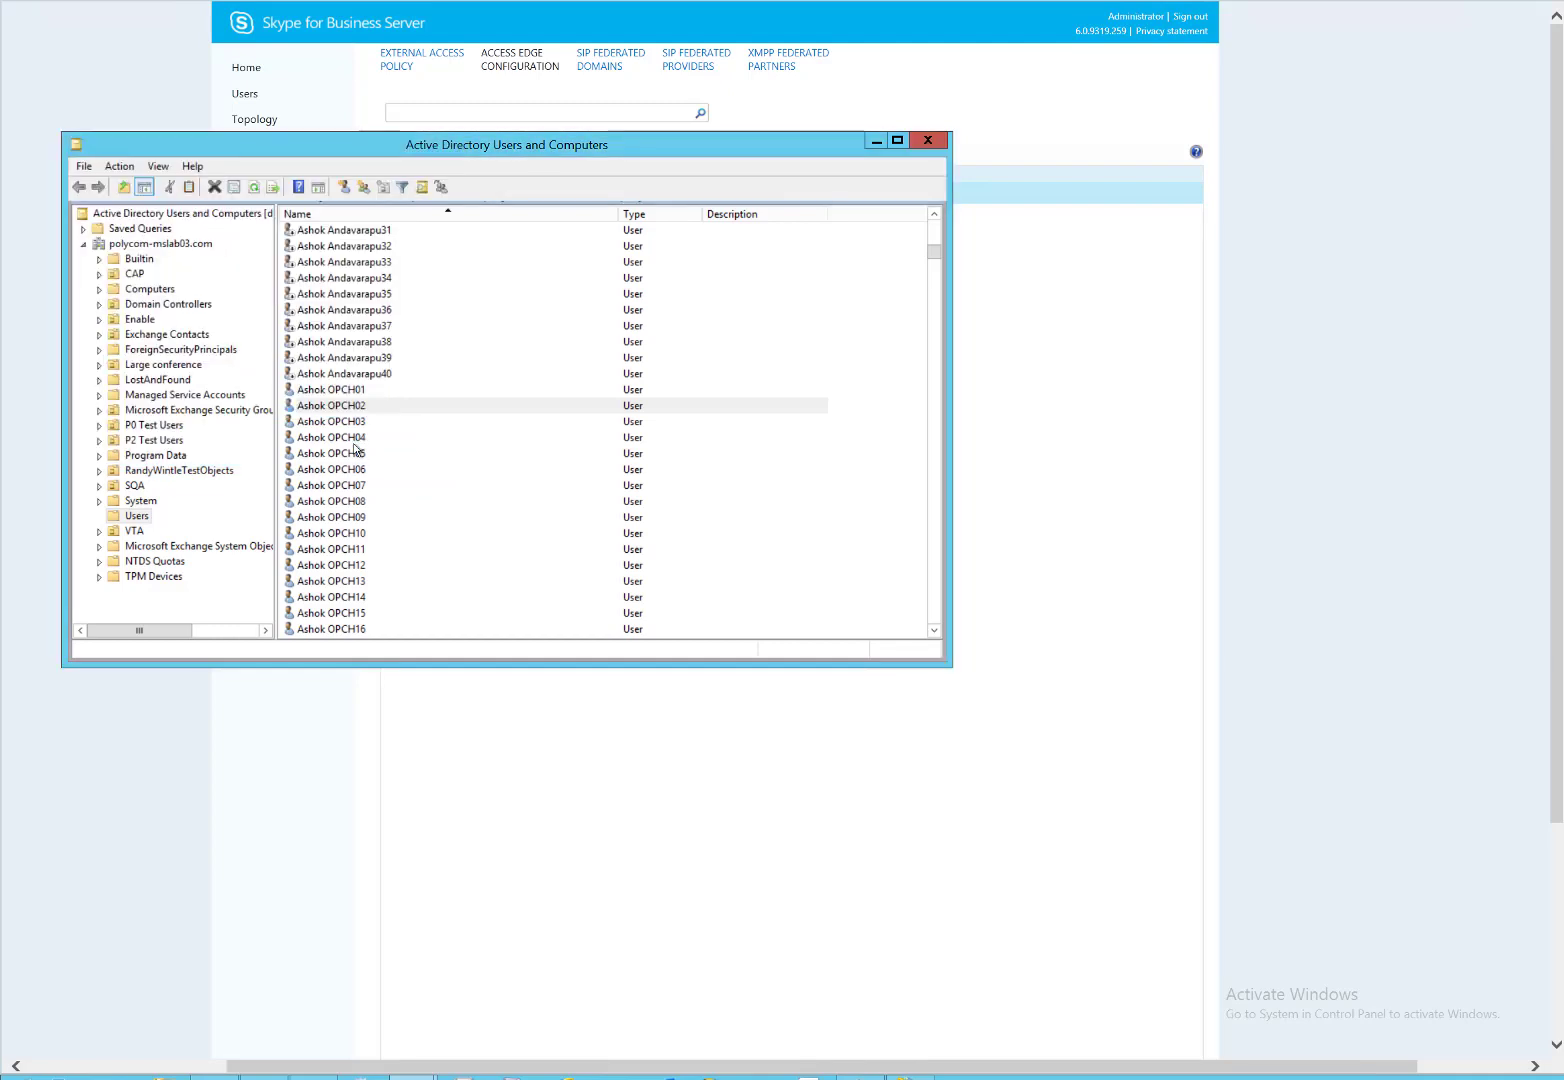
click(316, 806)
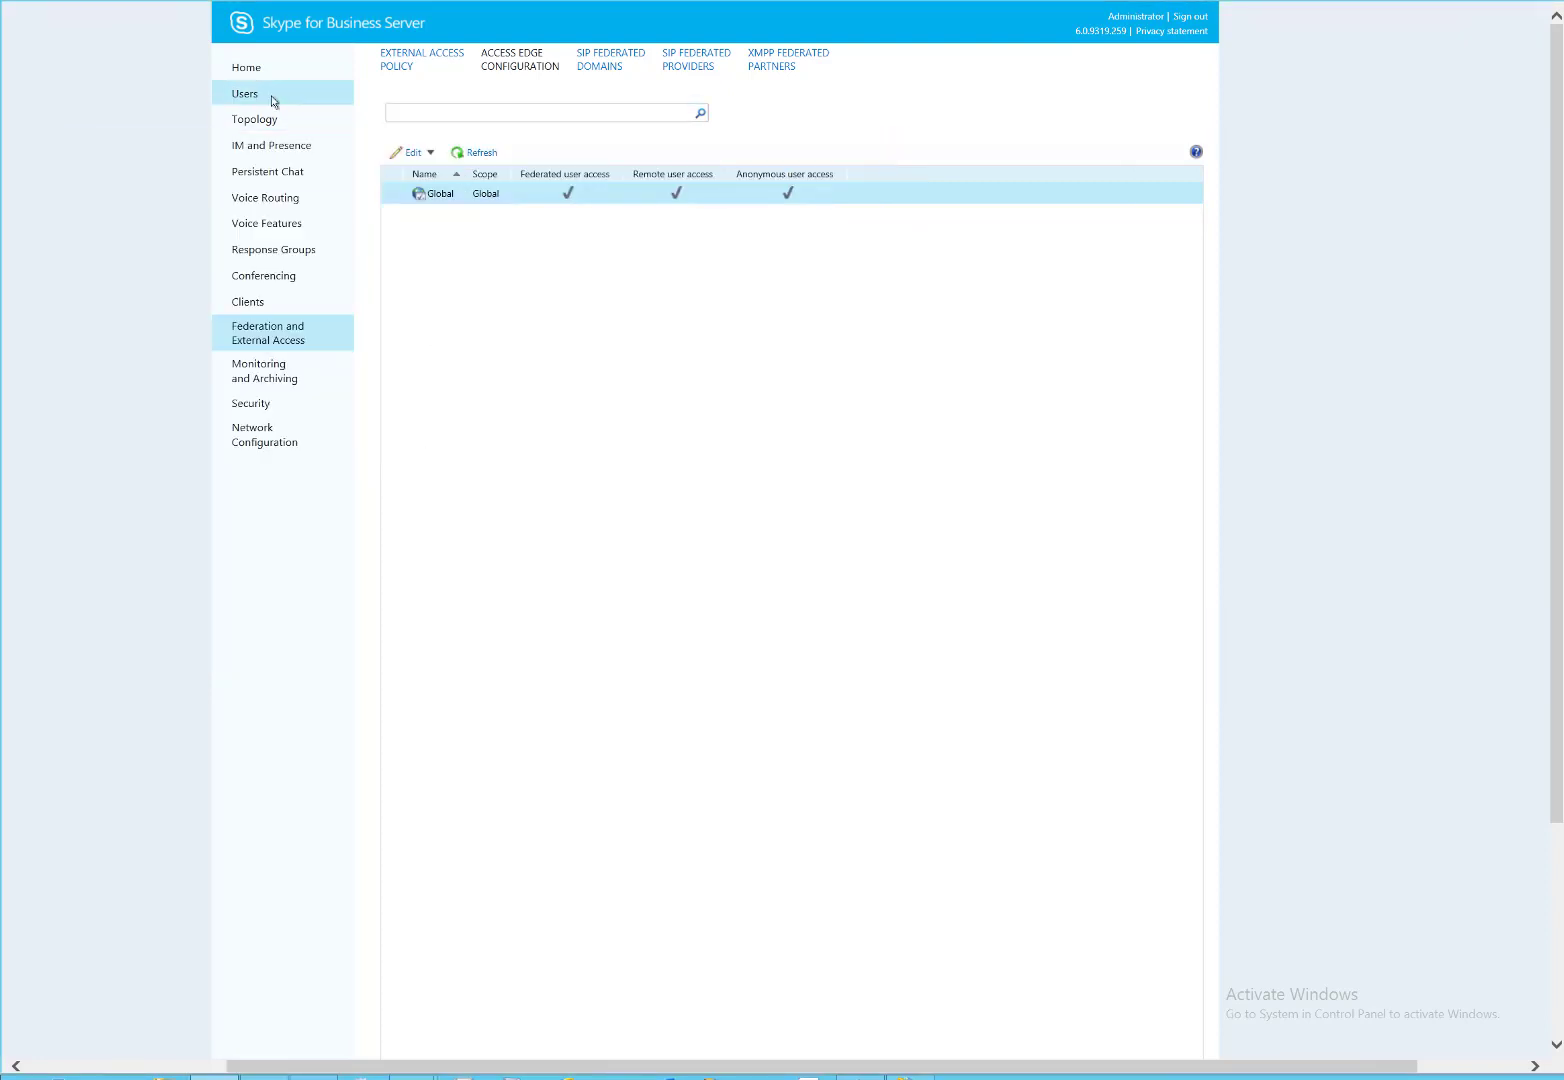
Search Active Directory for cloudrelay and add it to the users being enabled.
click(272, 97)
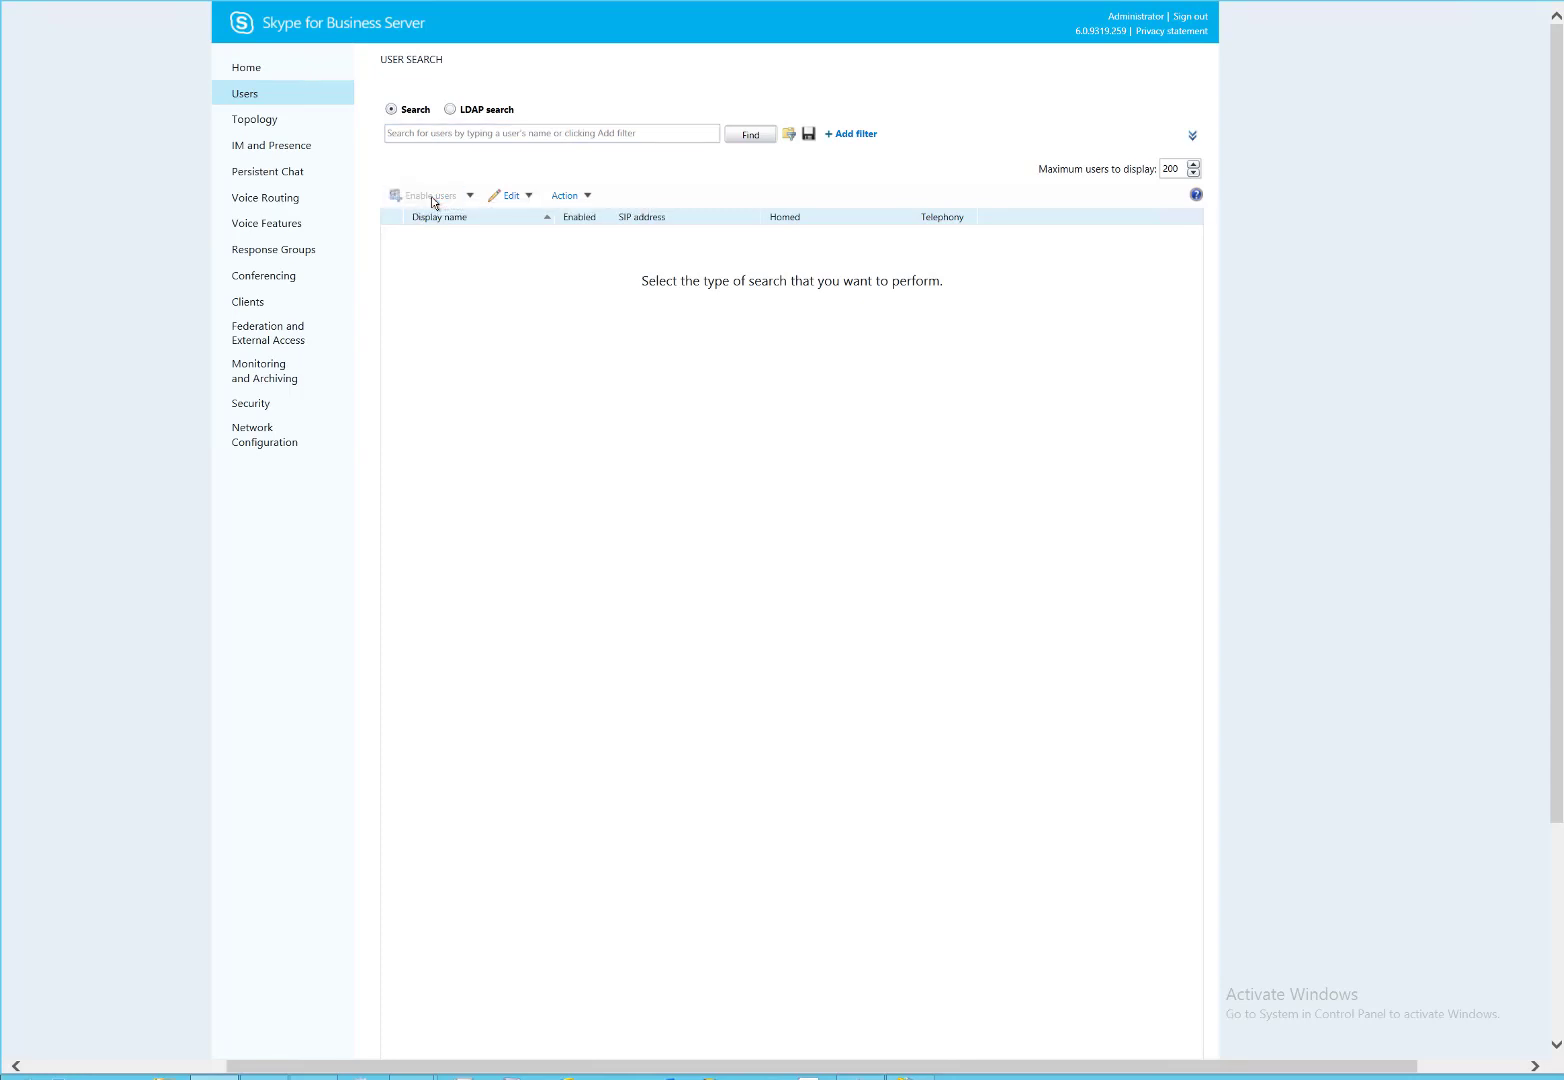
click(431, 196)
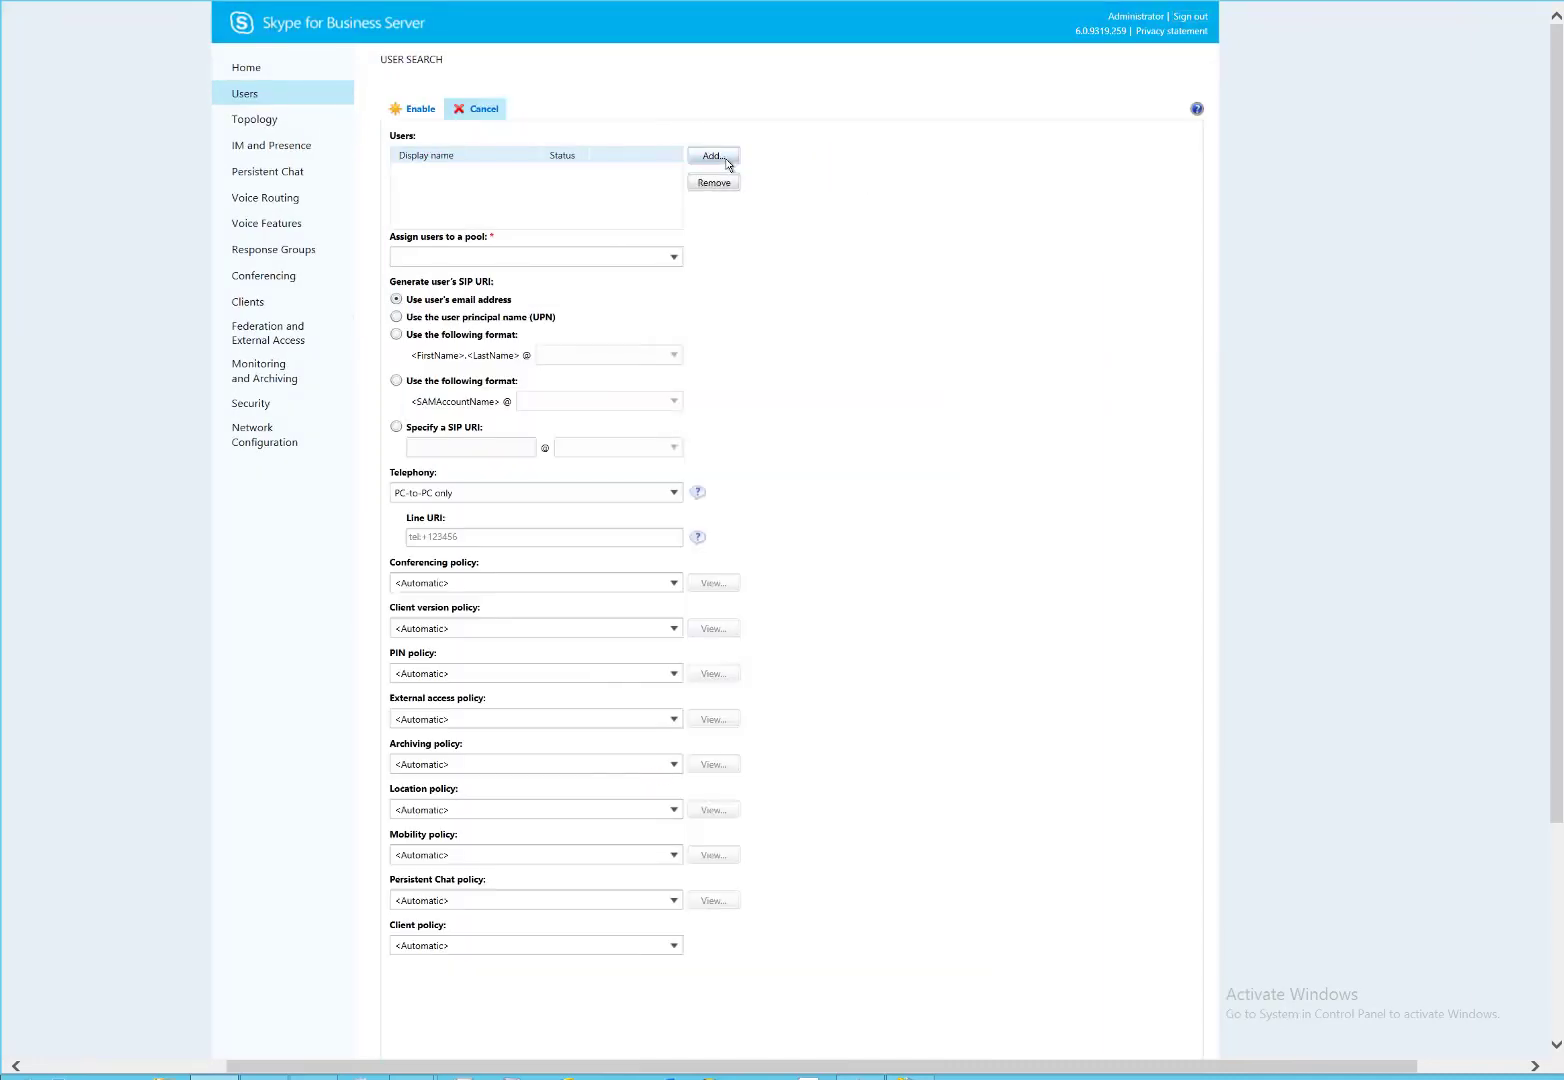
click(725, 161)
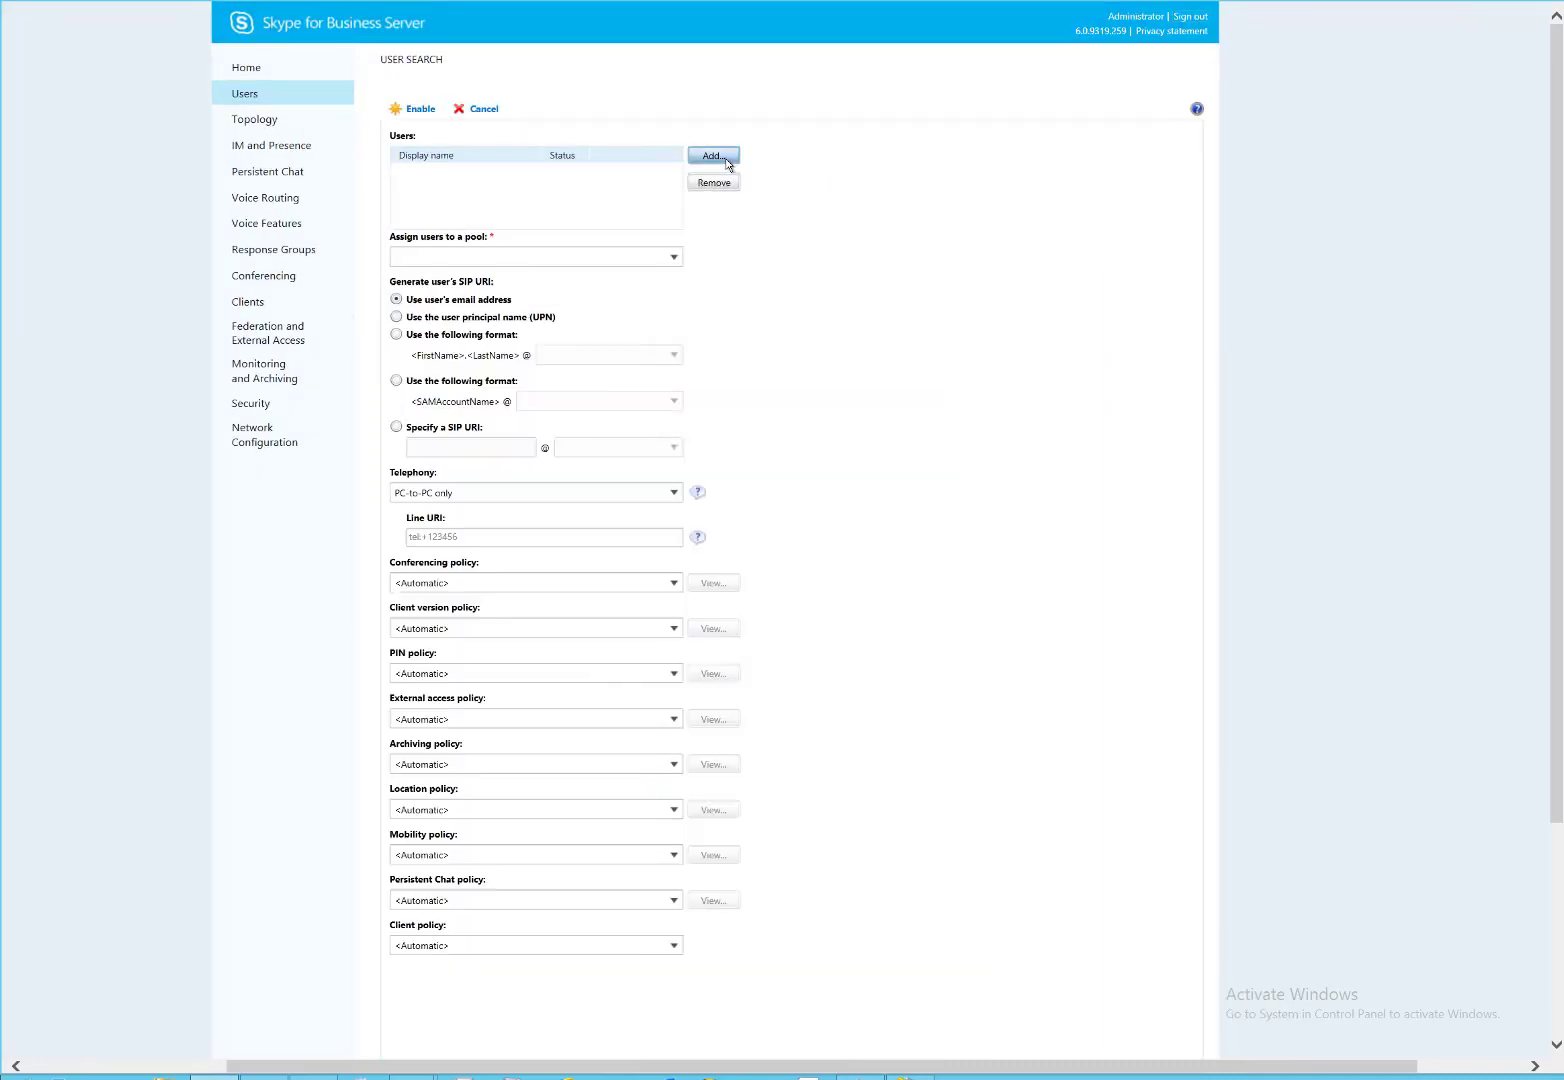
click(457, 549)
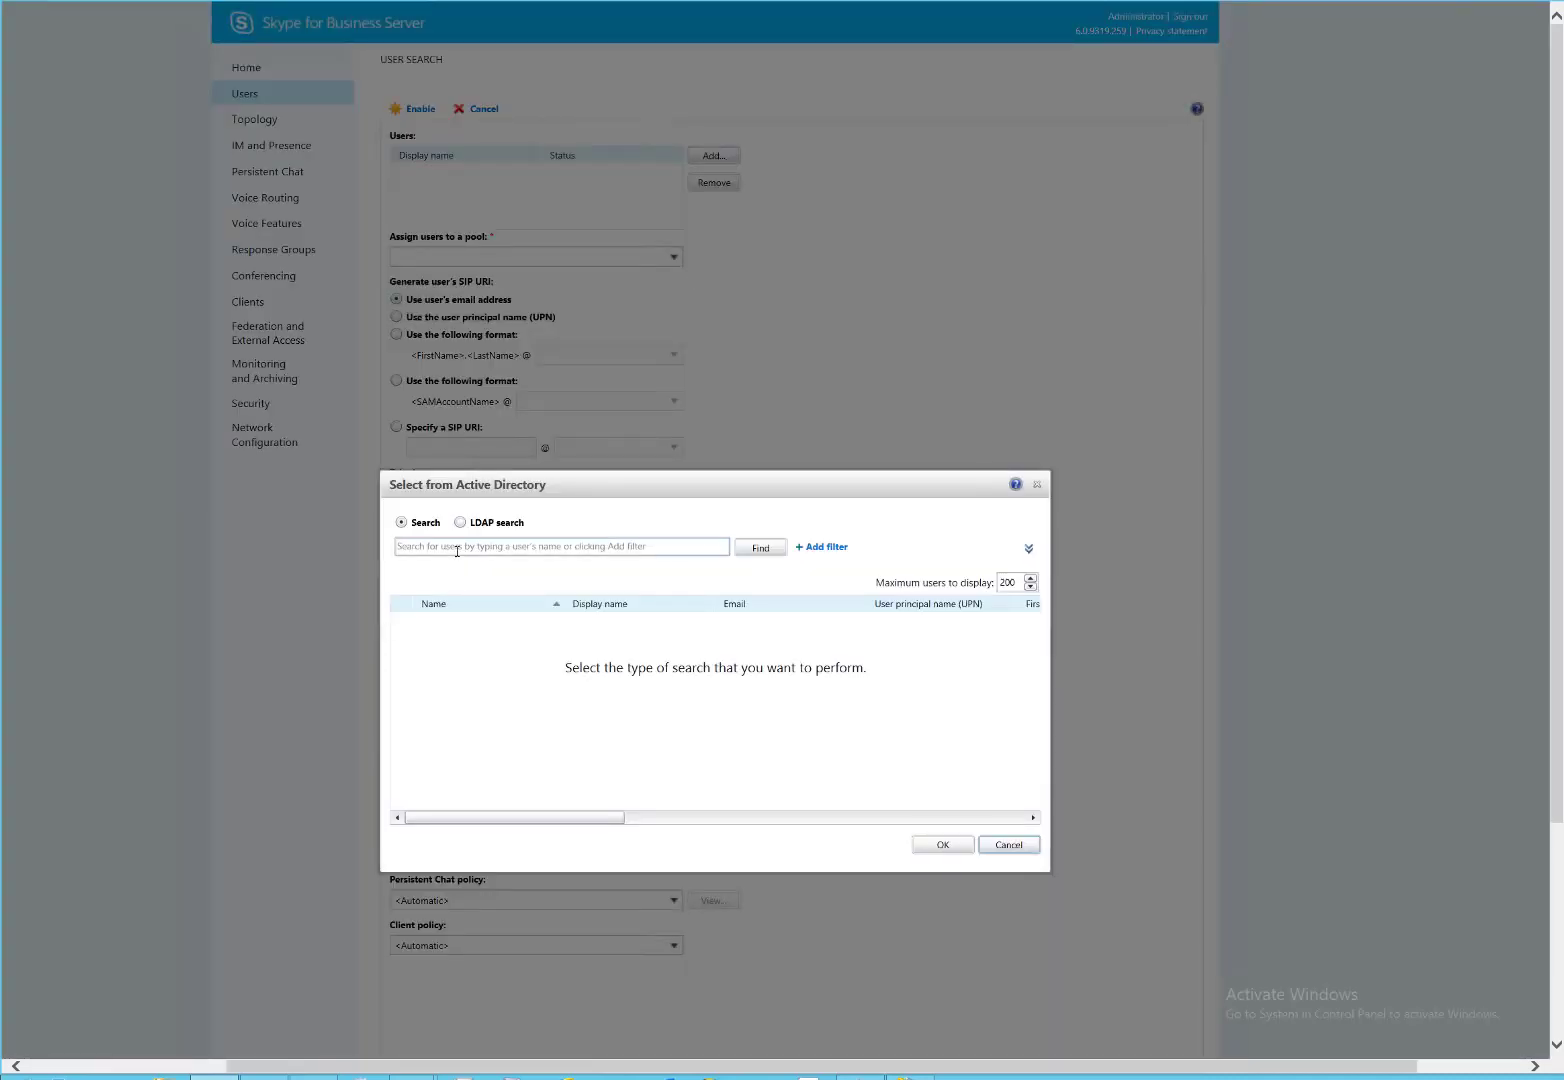
text(clourelay)
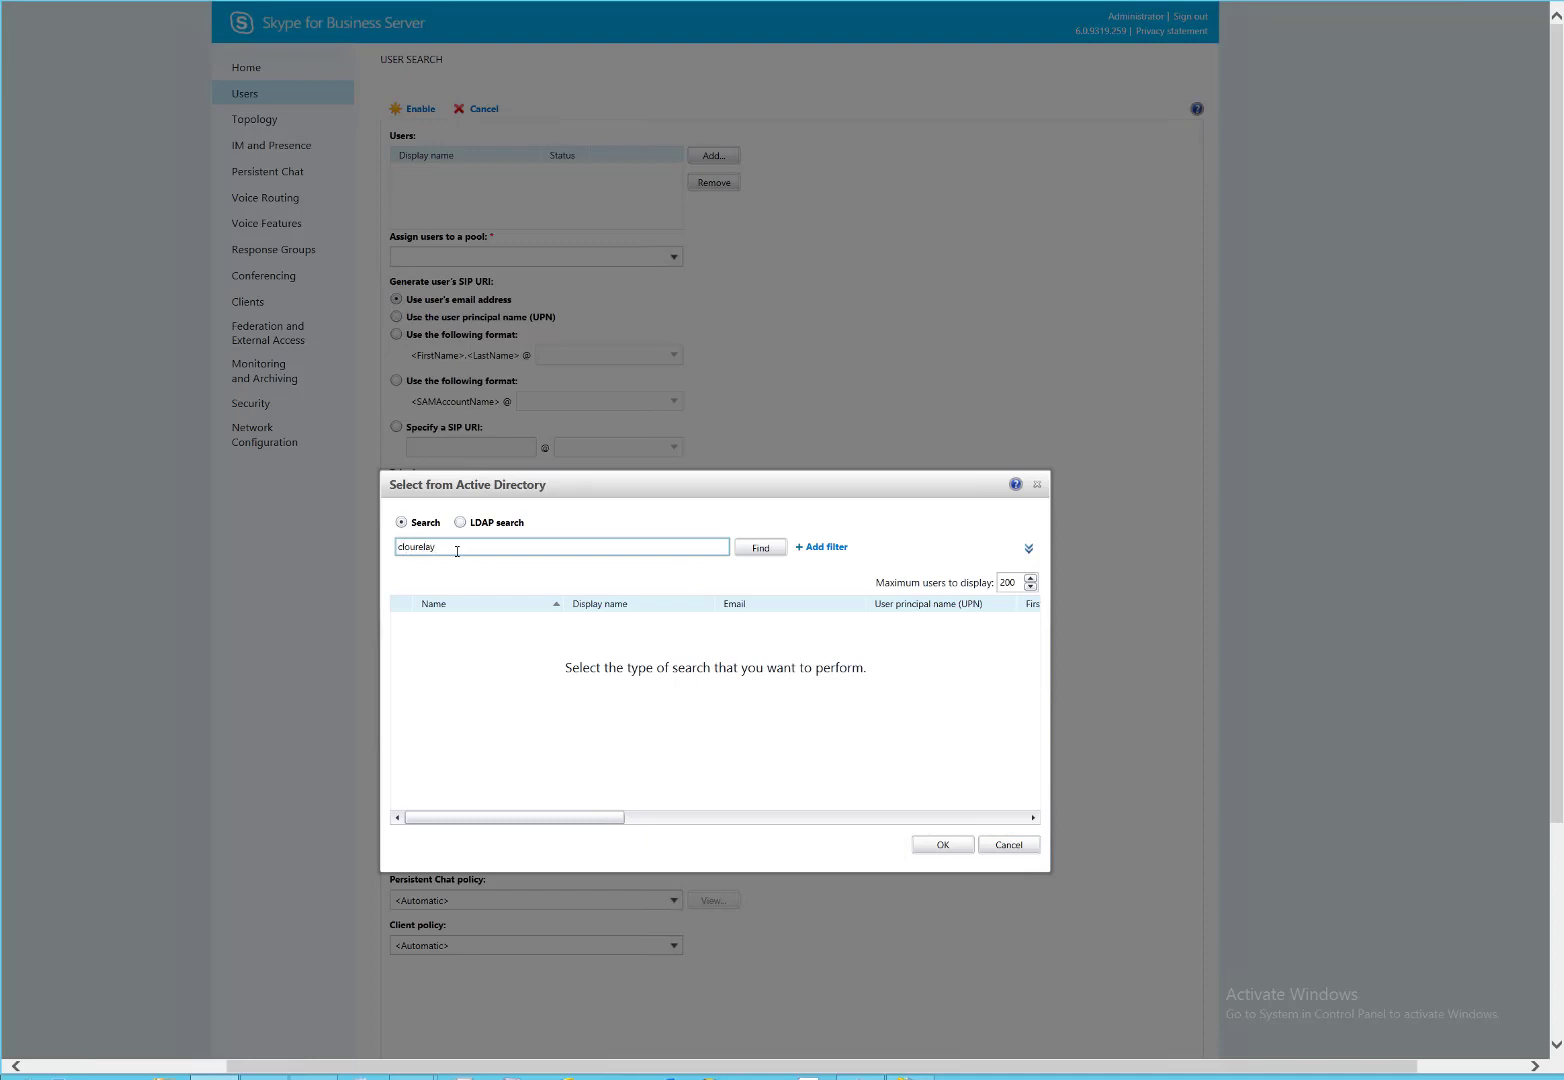
key(Return)
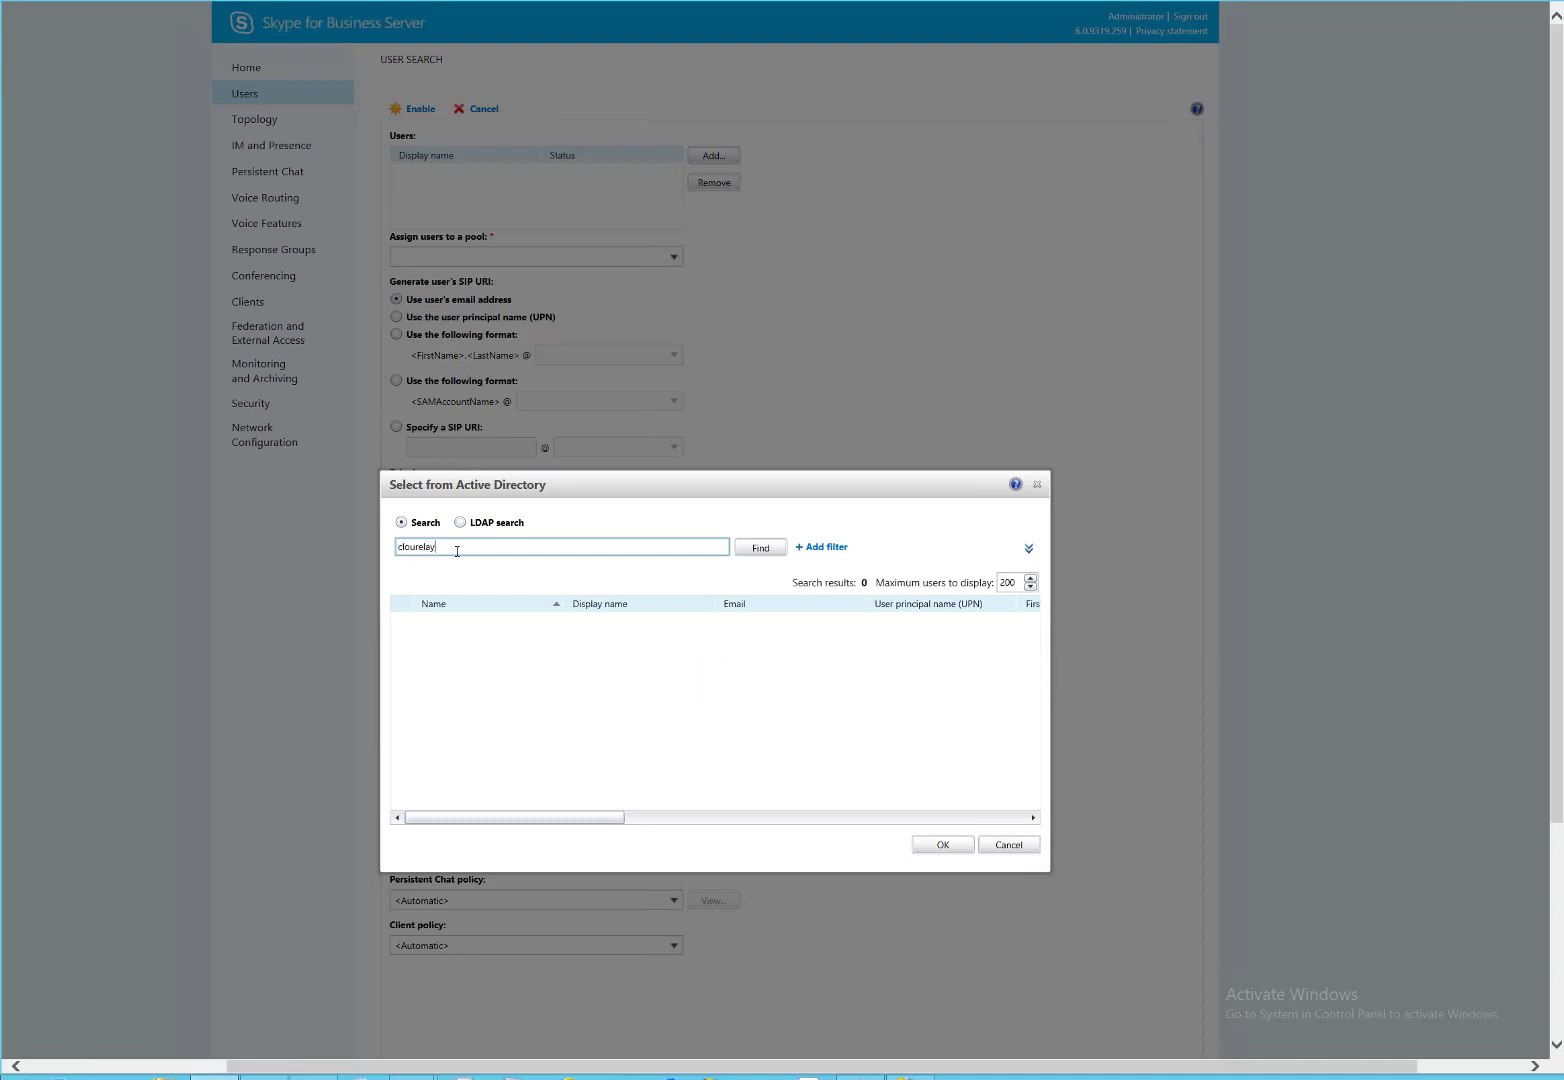
key(BackSpace)
key(BackSpace)
key(BackSpace)
key(BackSpace)
key(BackSpace)
text(drelay)
key(Return)
click(942, 845)
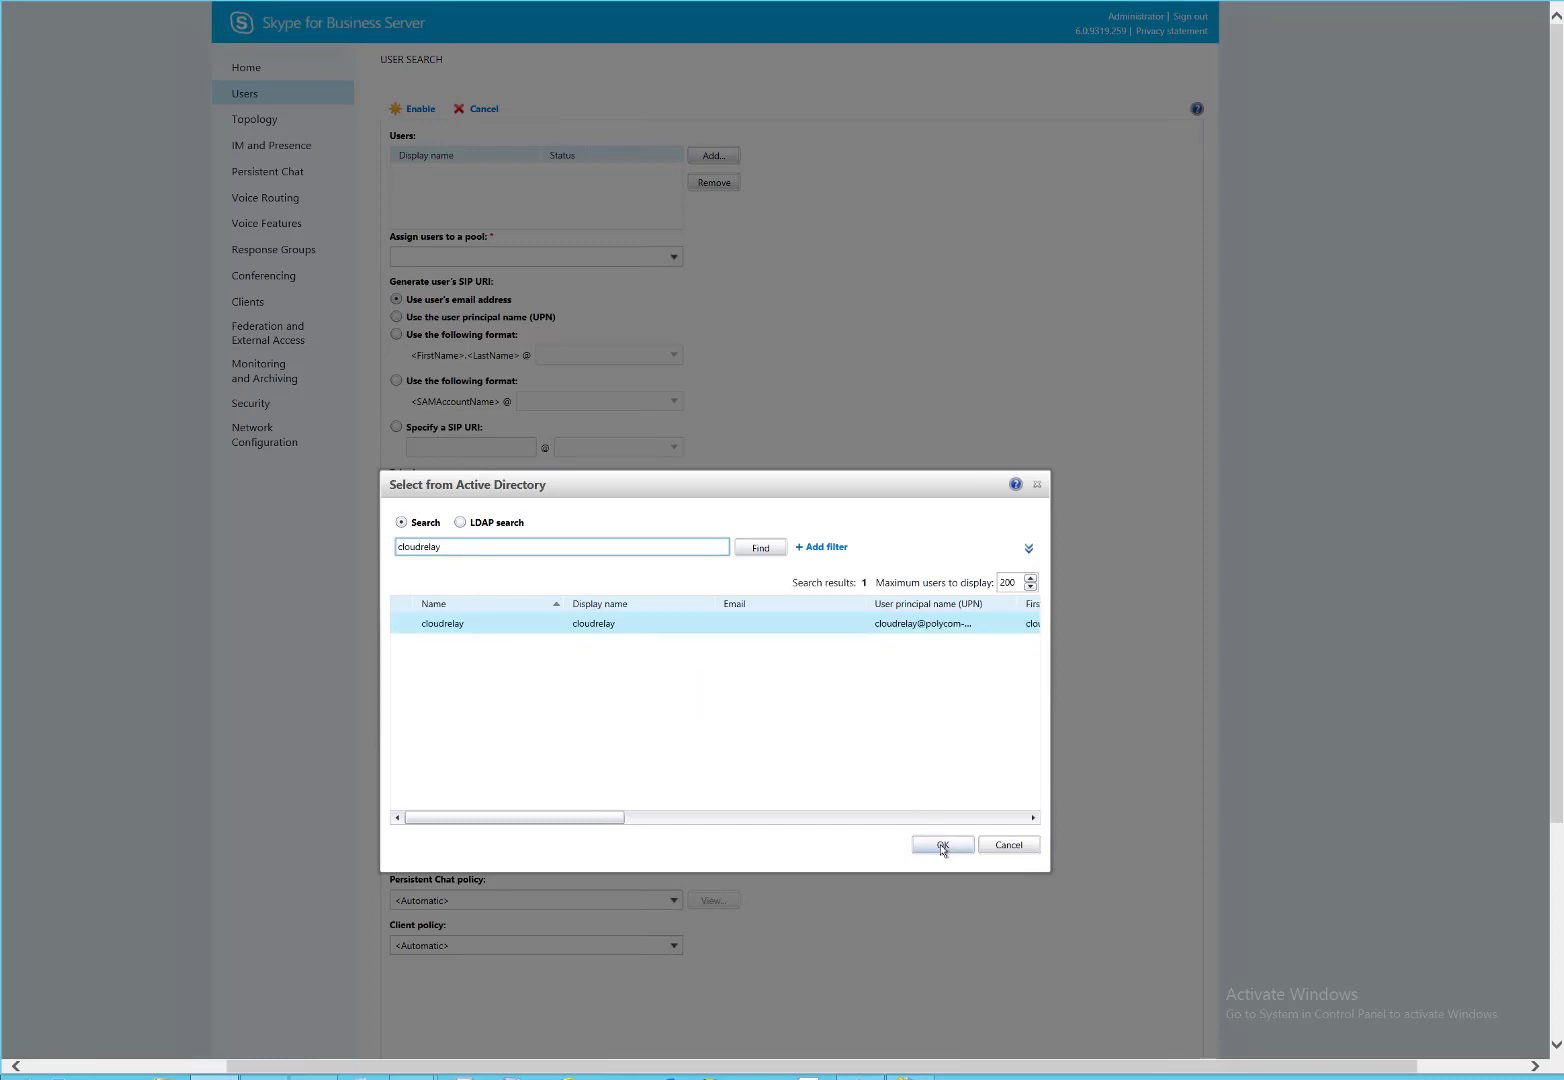
click(674, 259)
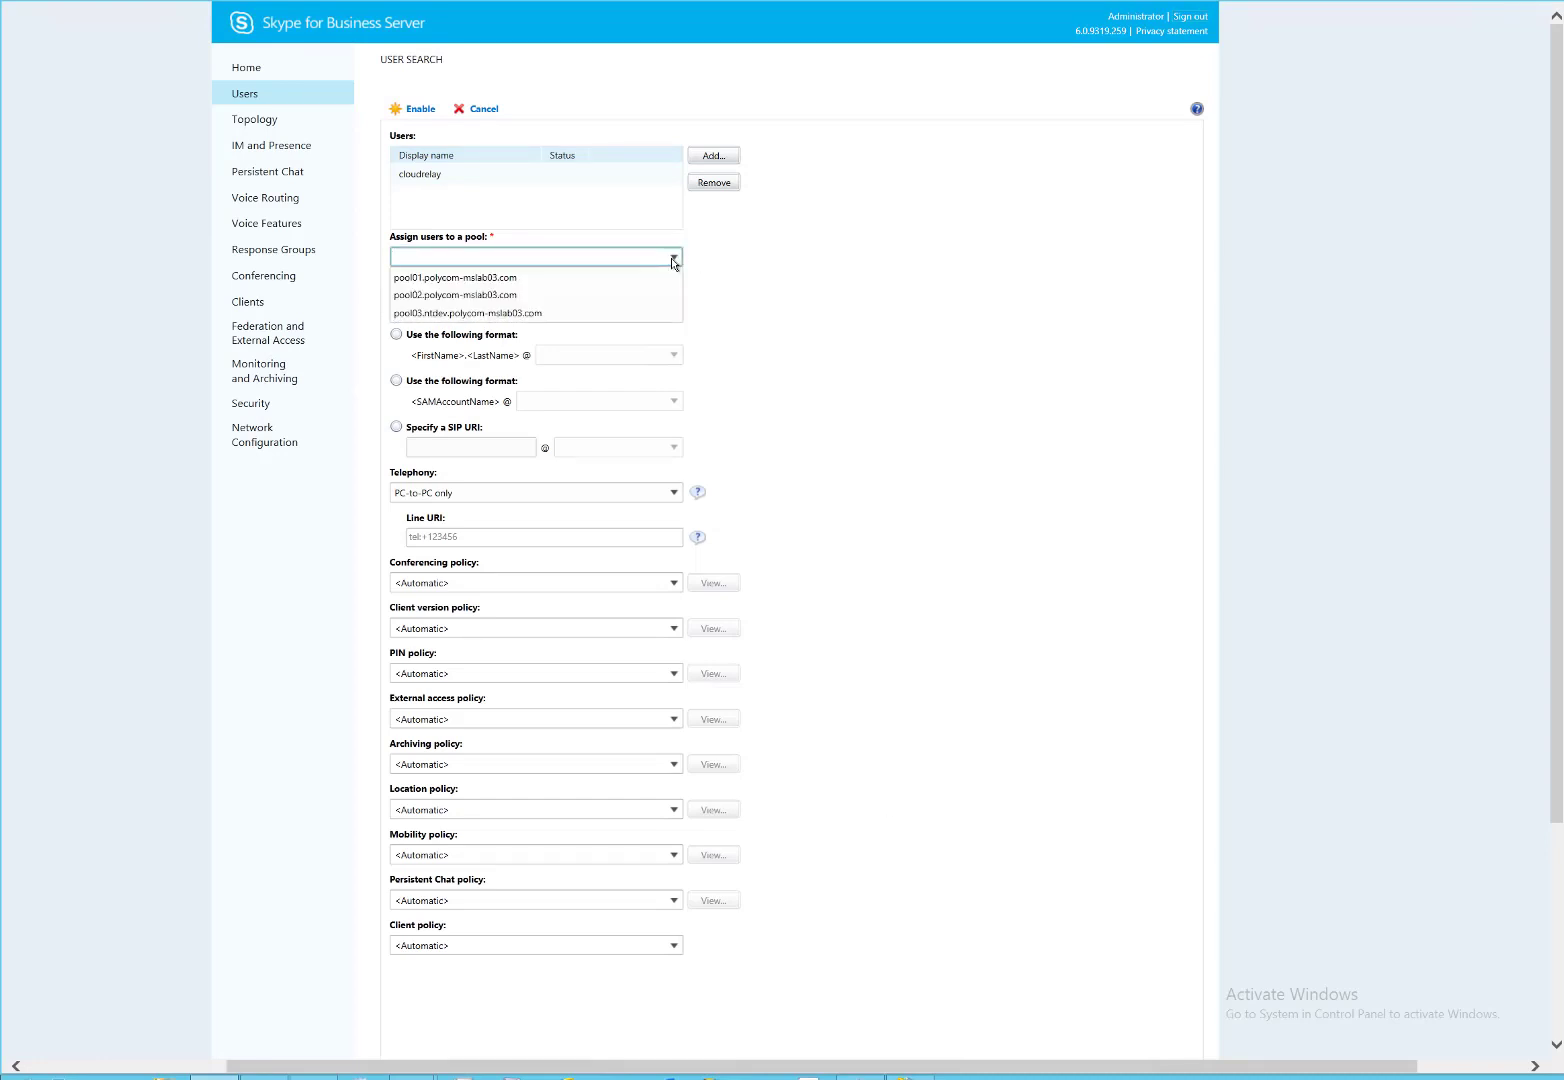
click(539, 284)
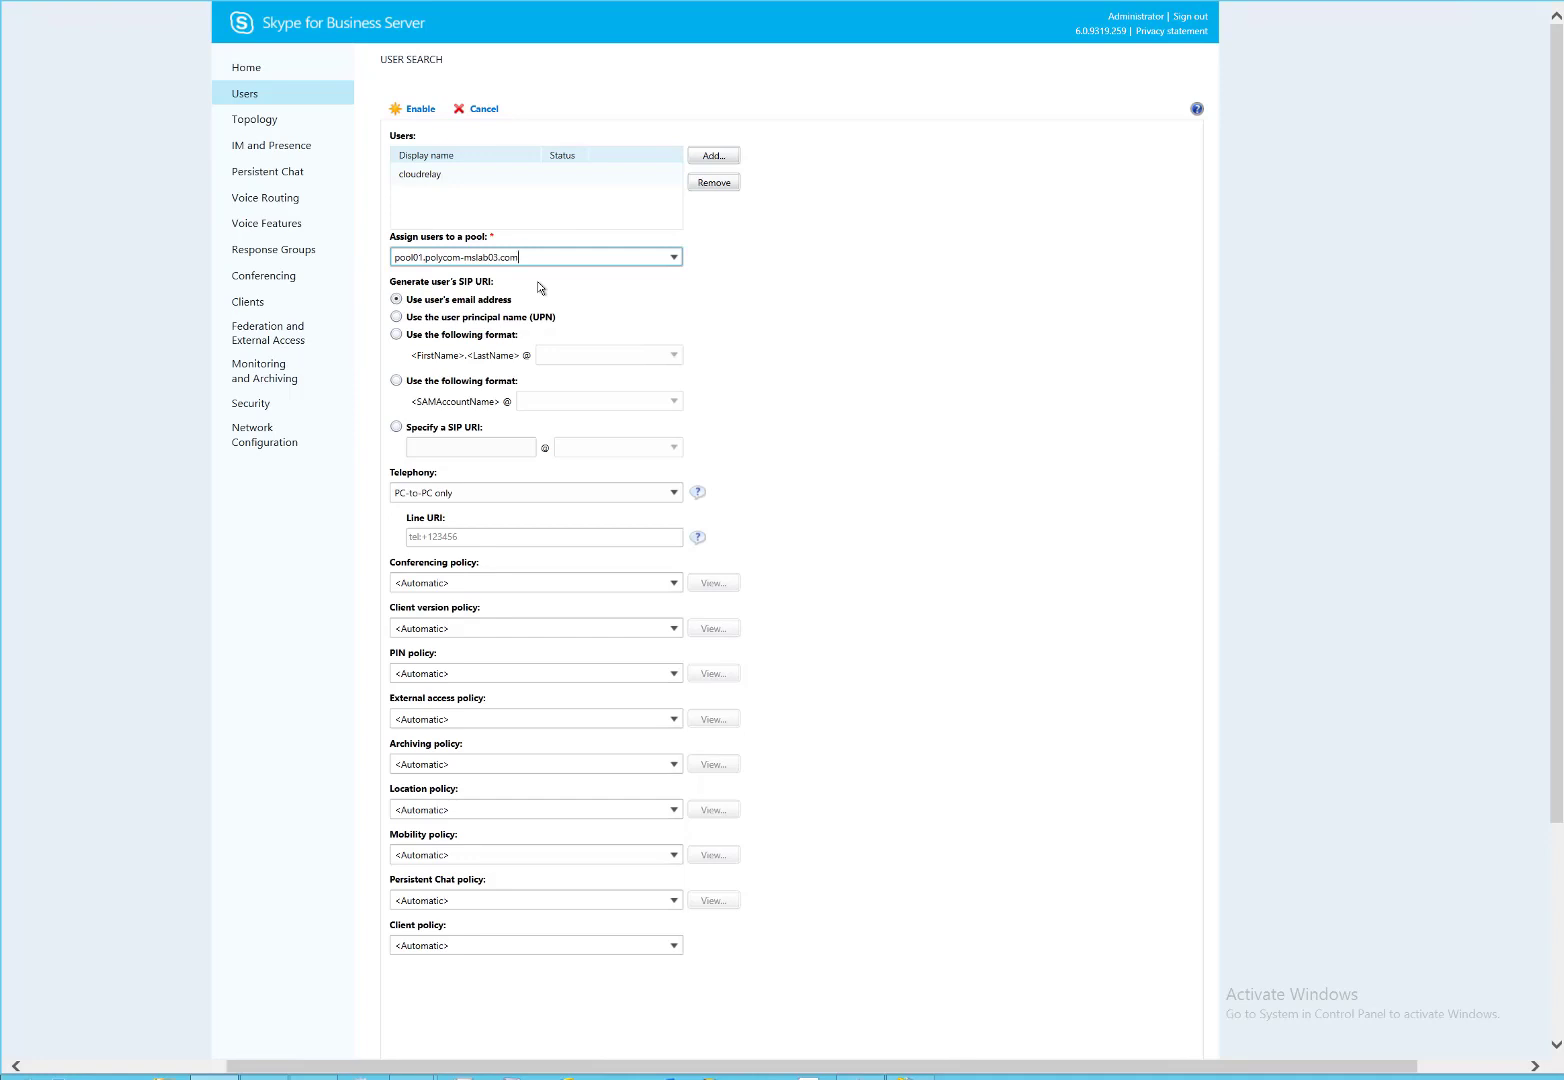
click(489, 318)
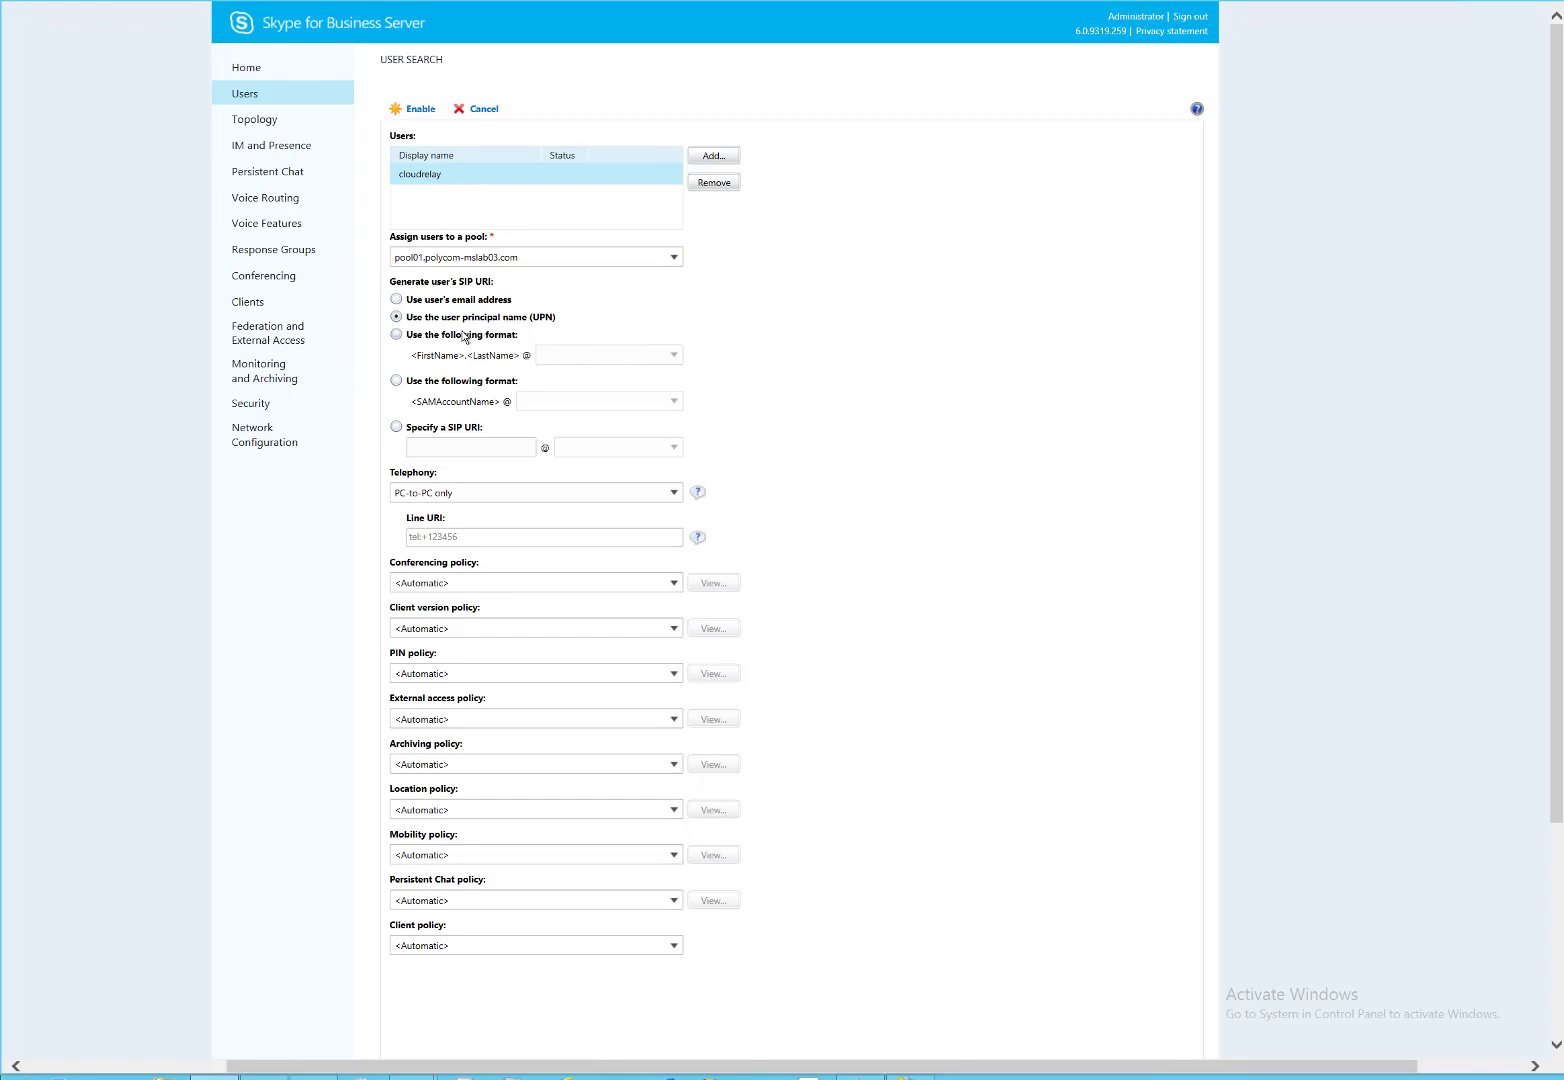
click(459, 388)
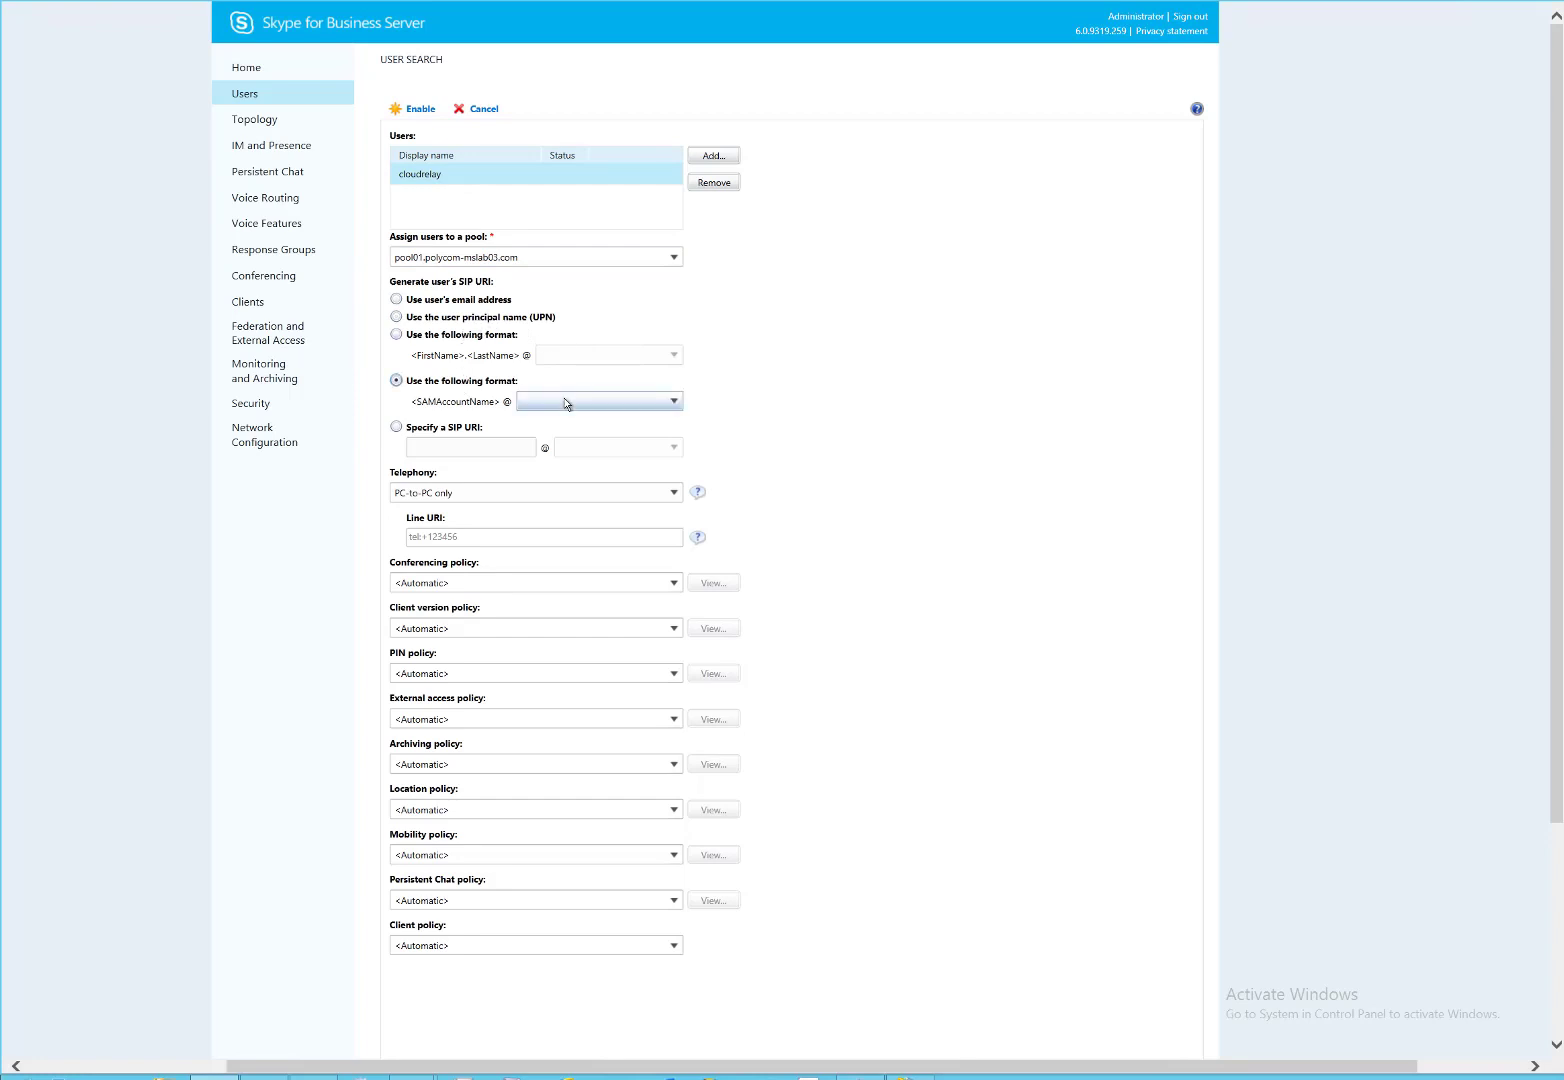
click(580, 401)
click(569, 423)
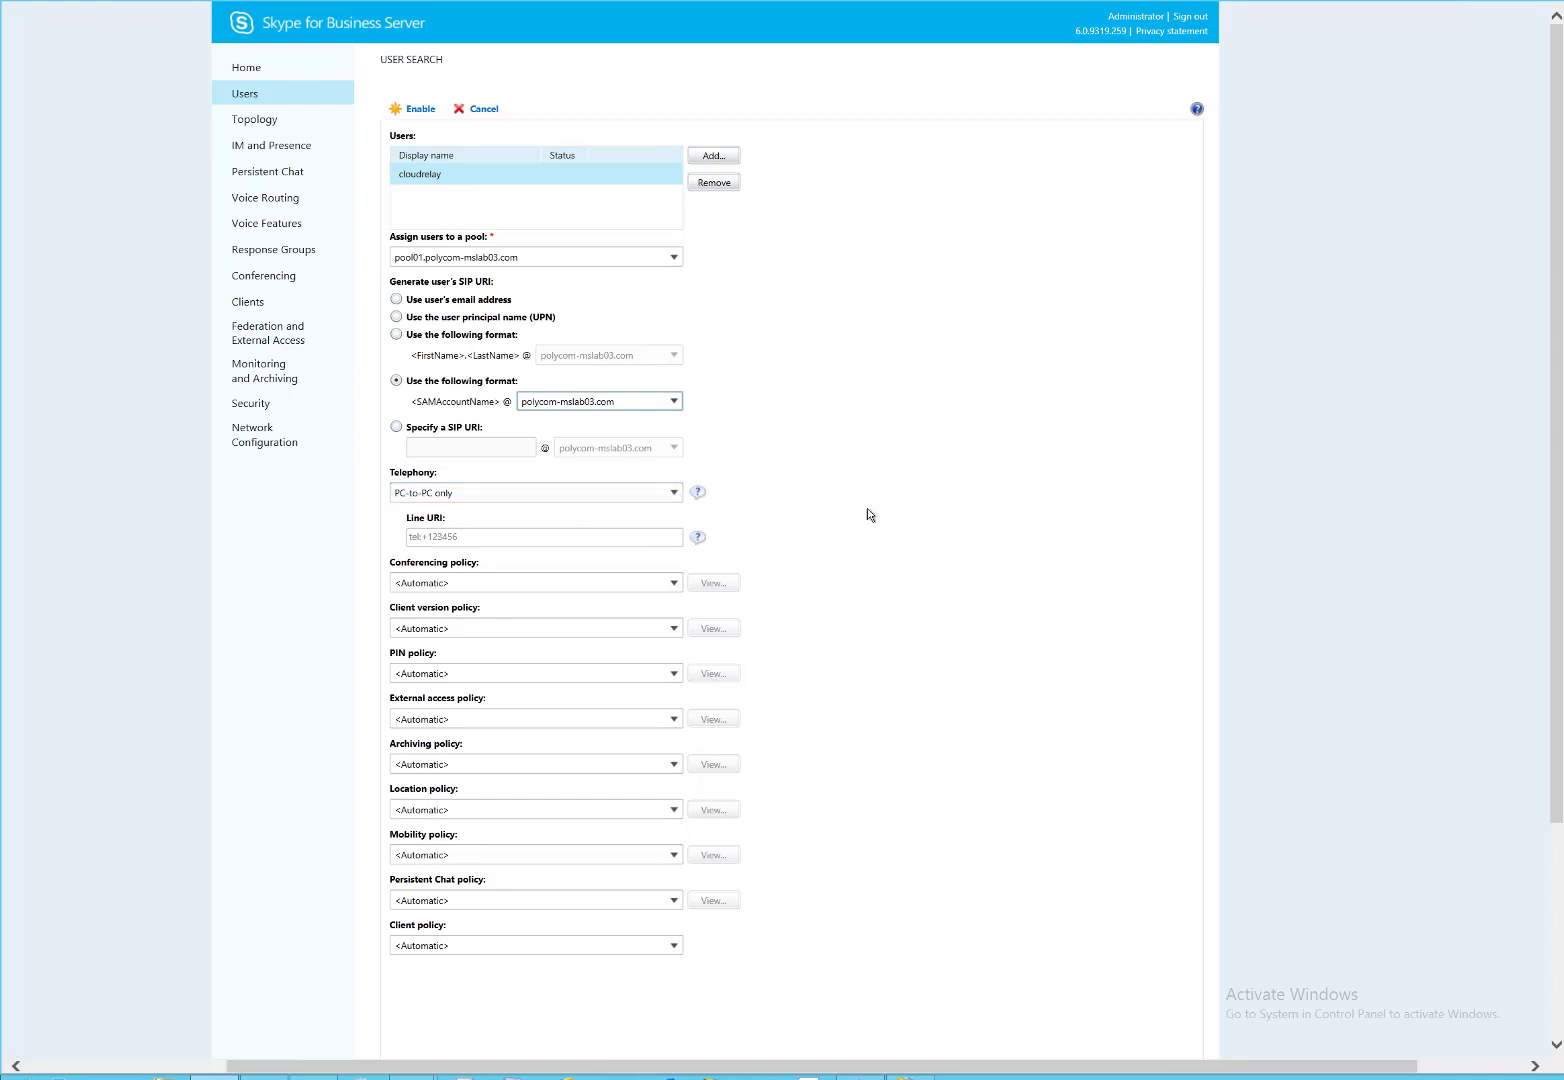
click(420, 110)
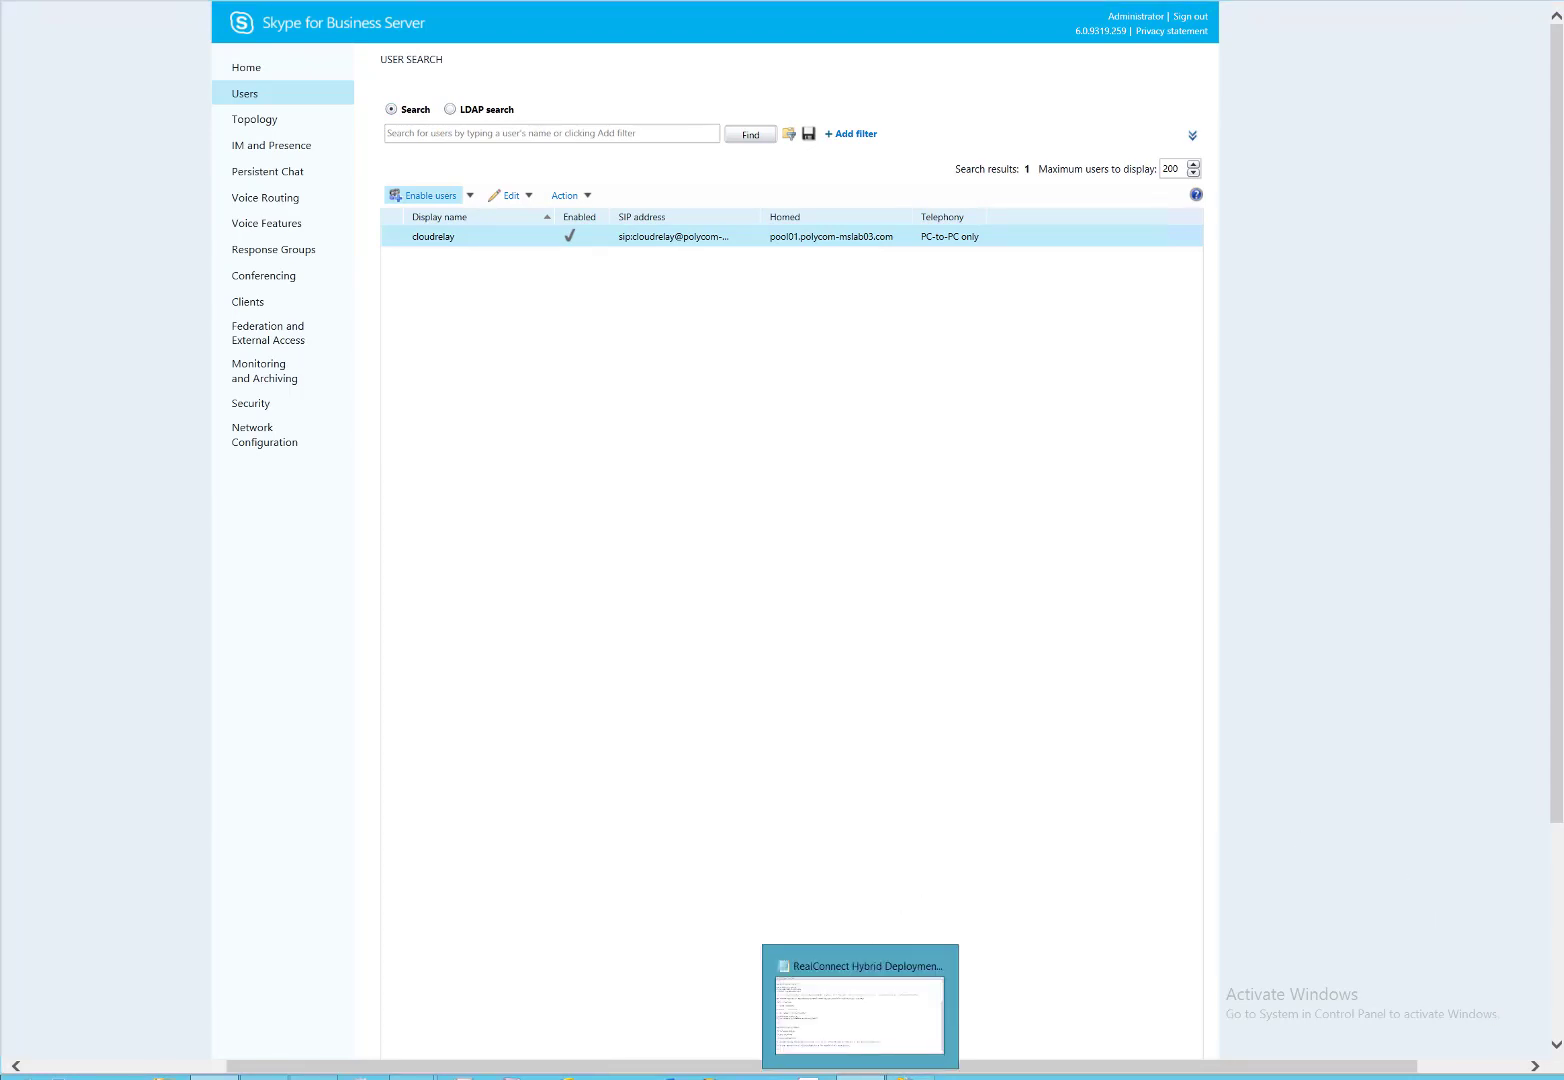
Replace both ApplicationFQDN placeholders in the notes with cloudrelay.polycom-mslab03.com.
click(861, 1076)
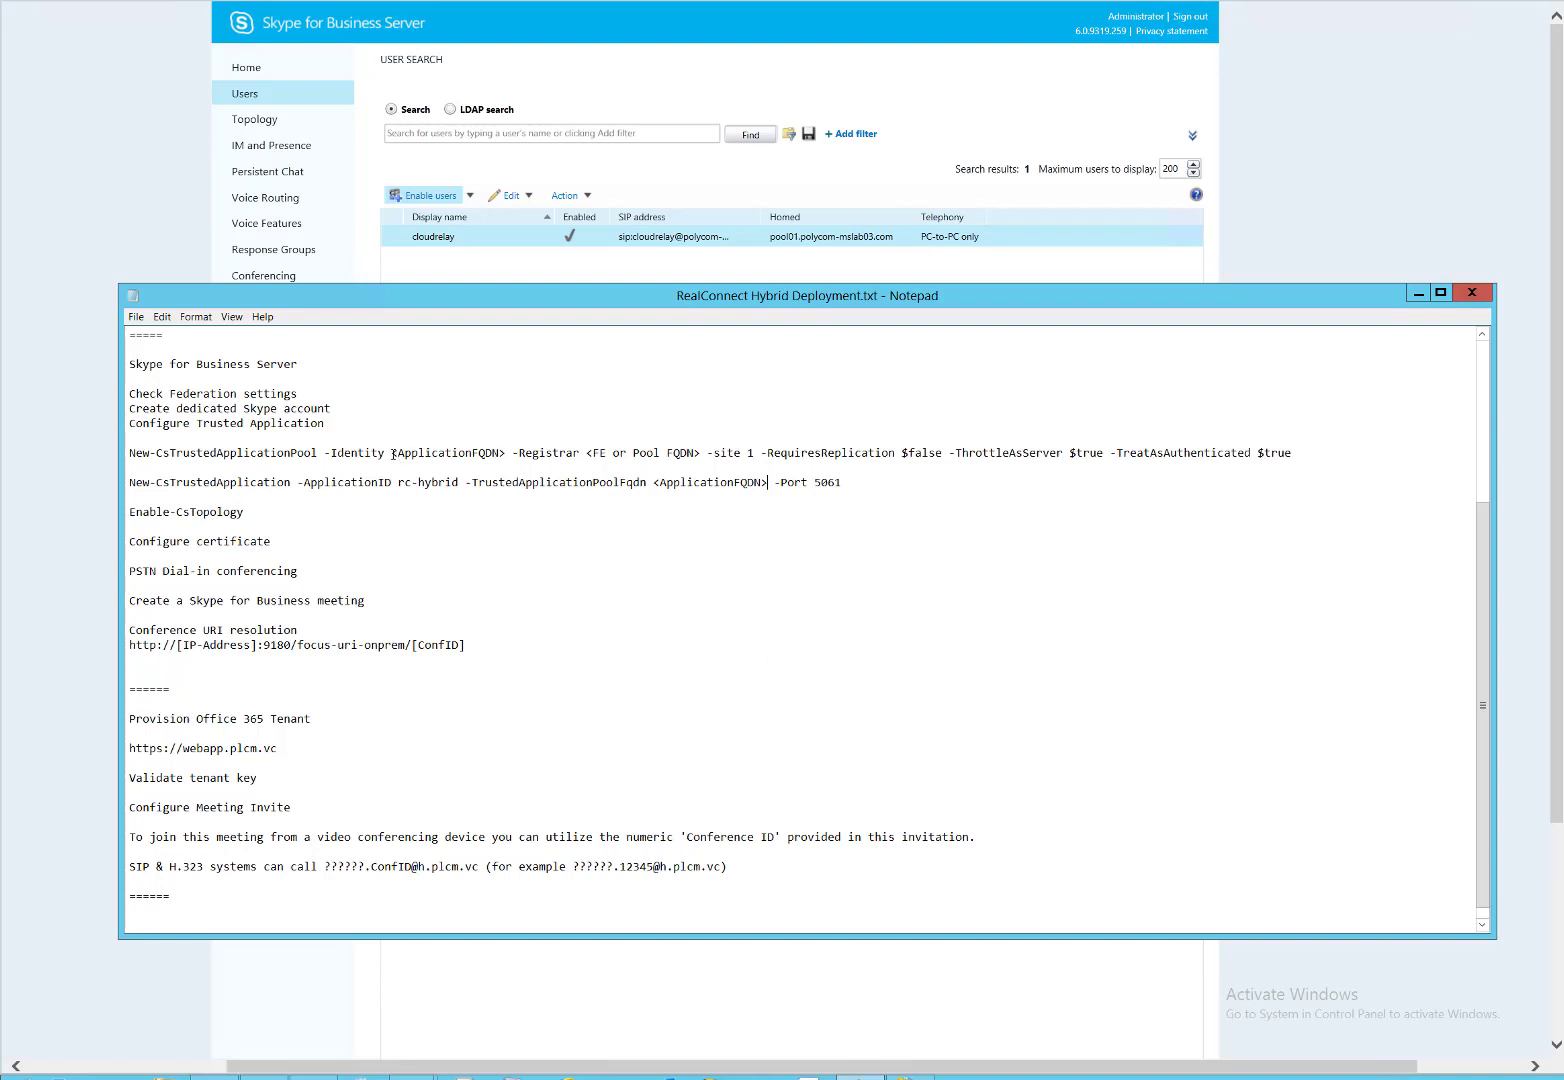
drag(391, 455, 512, 462)
text(cloudrelay)
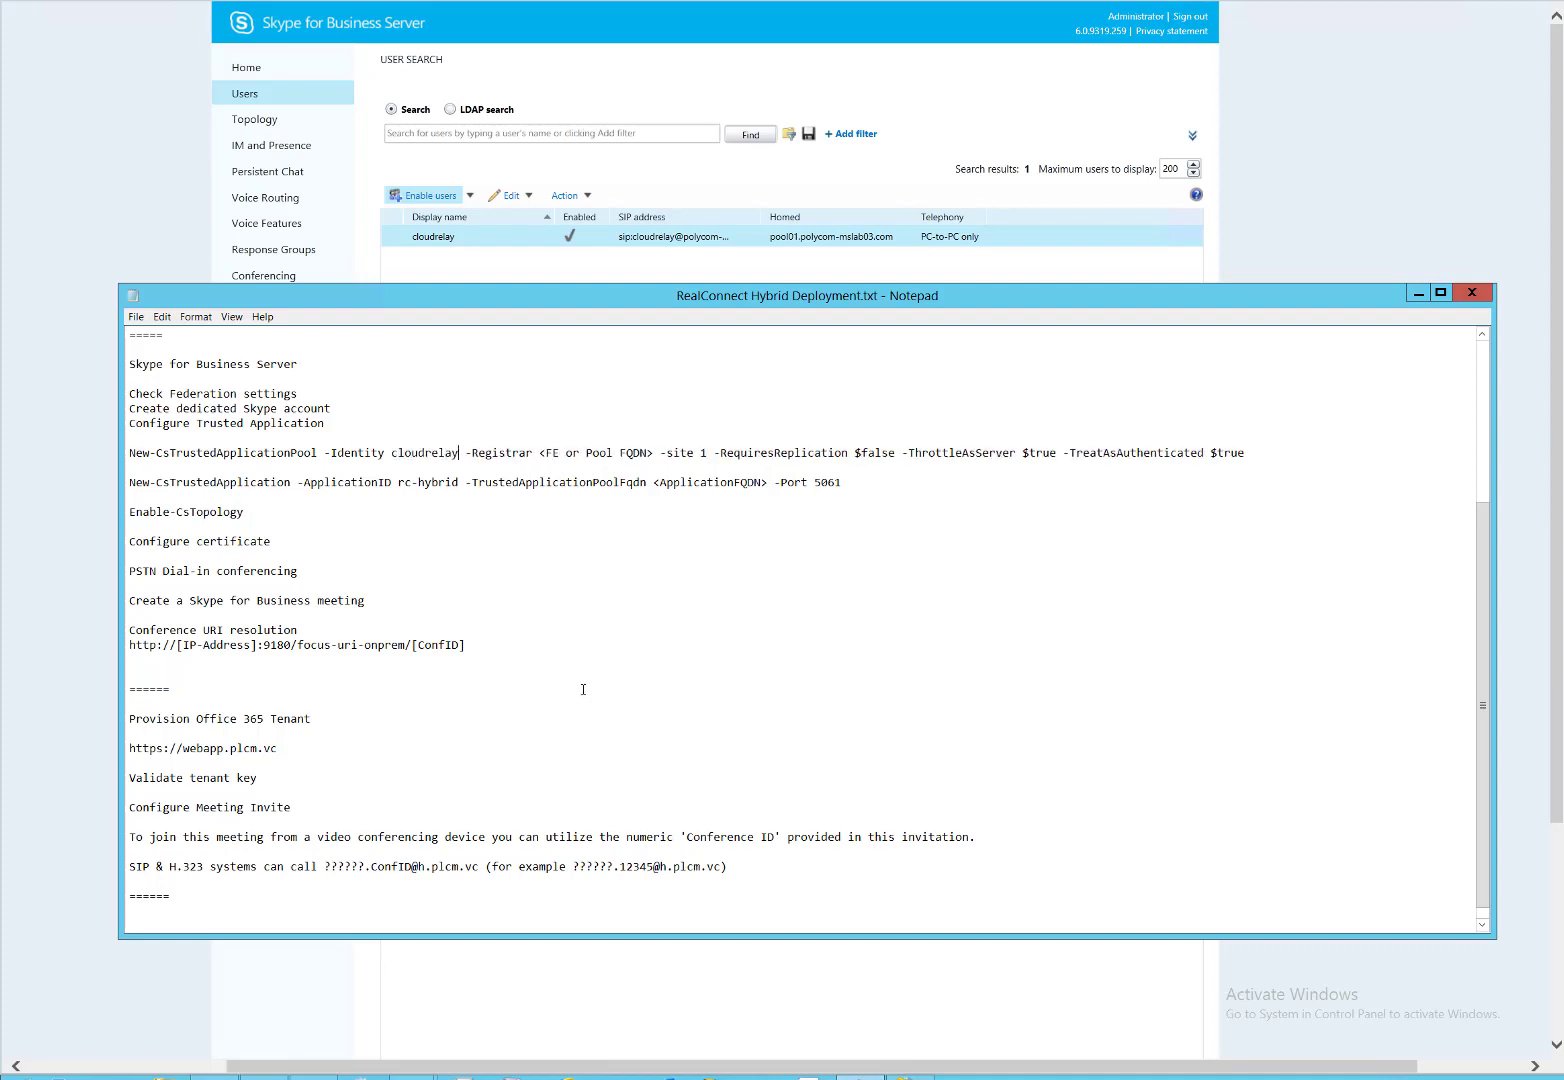
text(.polycom-ms)
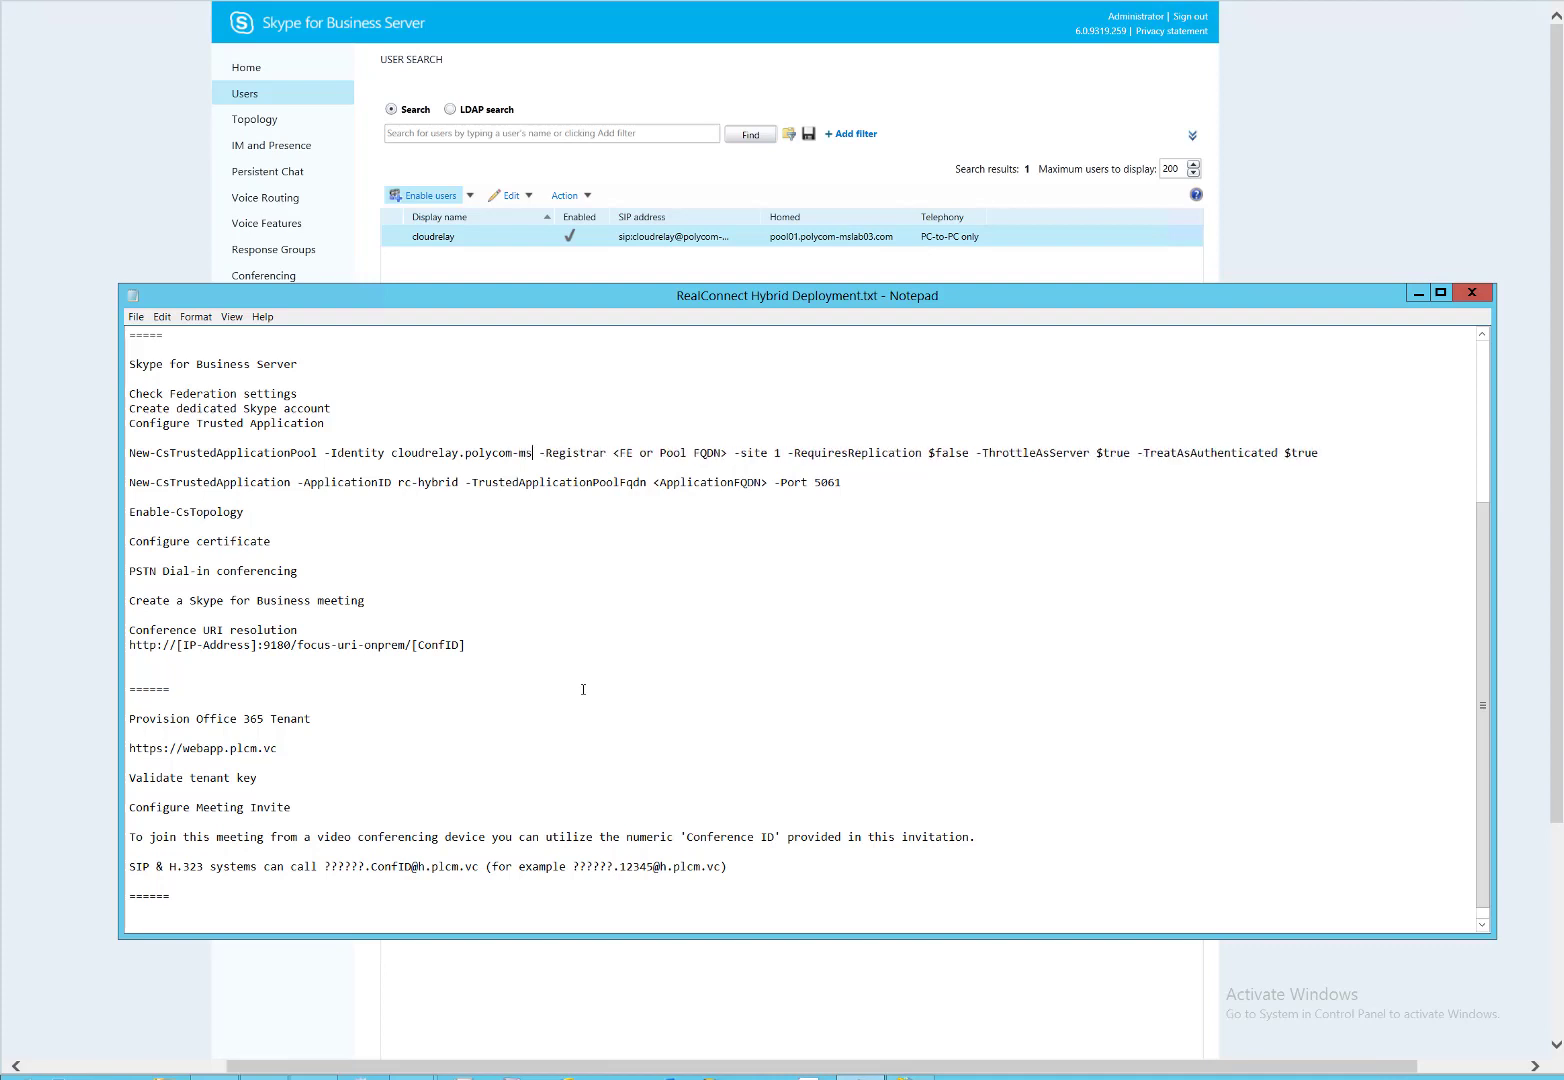
text(lab03.com)
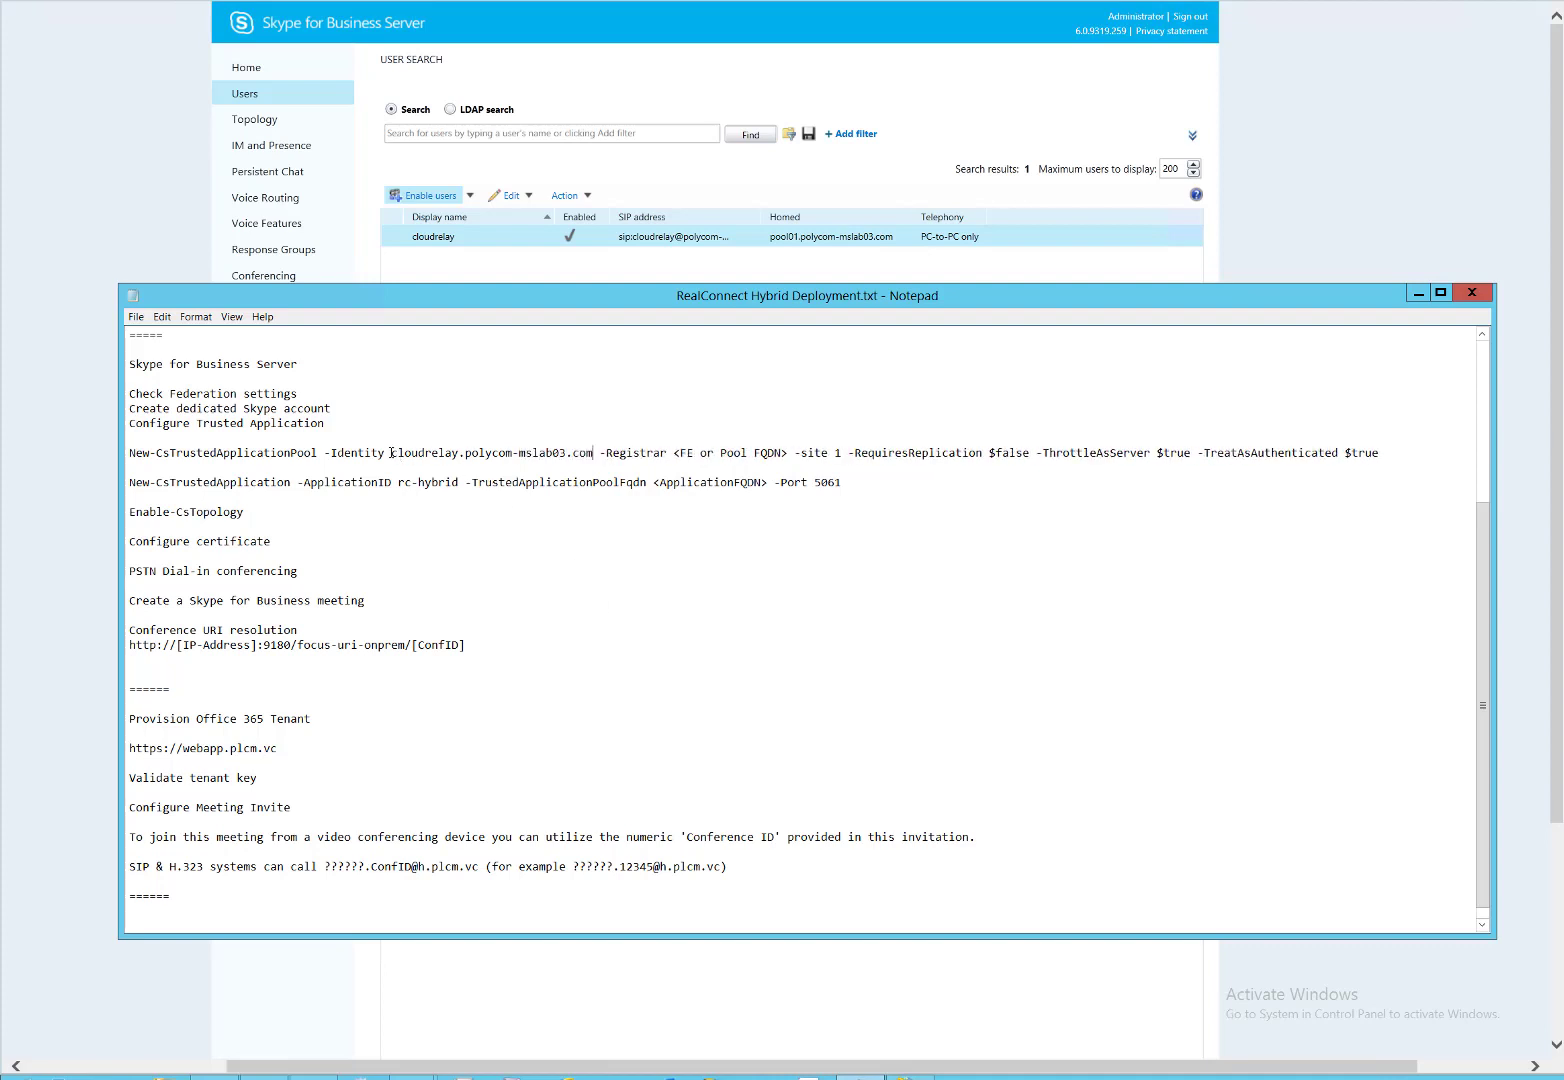
drag(391, 453, 592, 452)
key(ctrl+c)
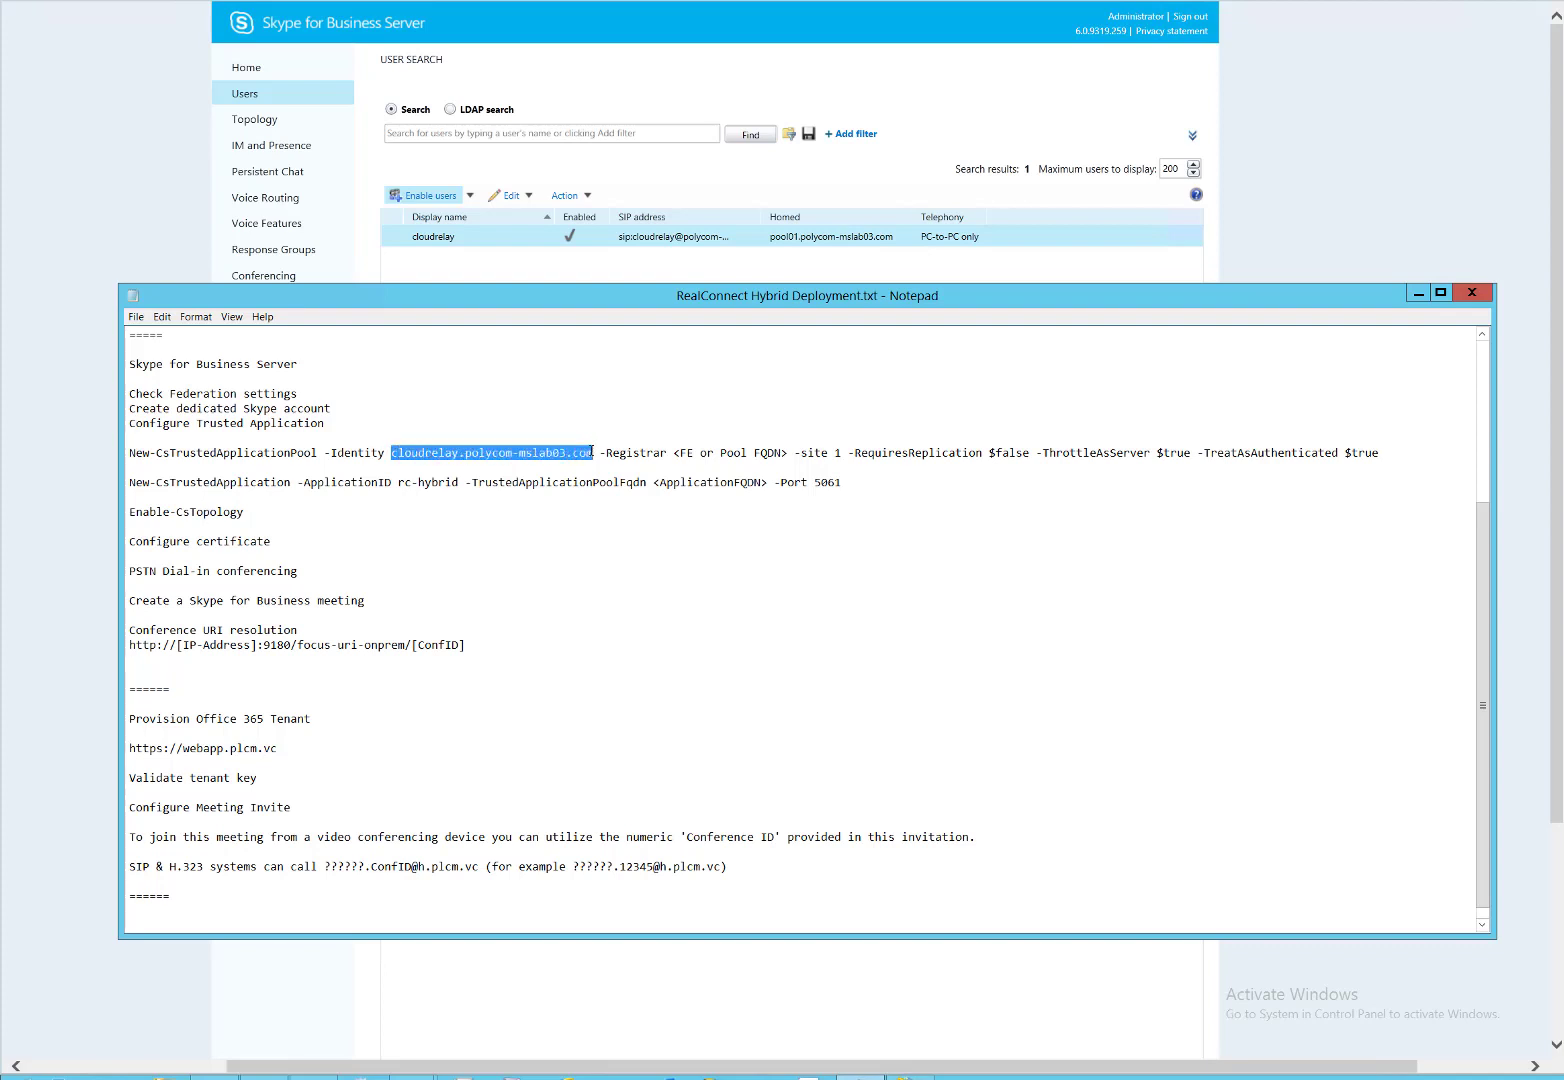
drag(653, 482, 767, 481)
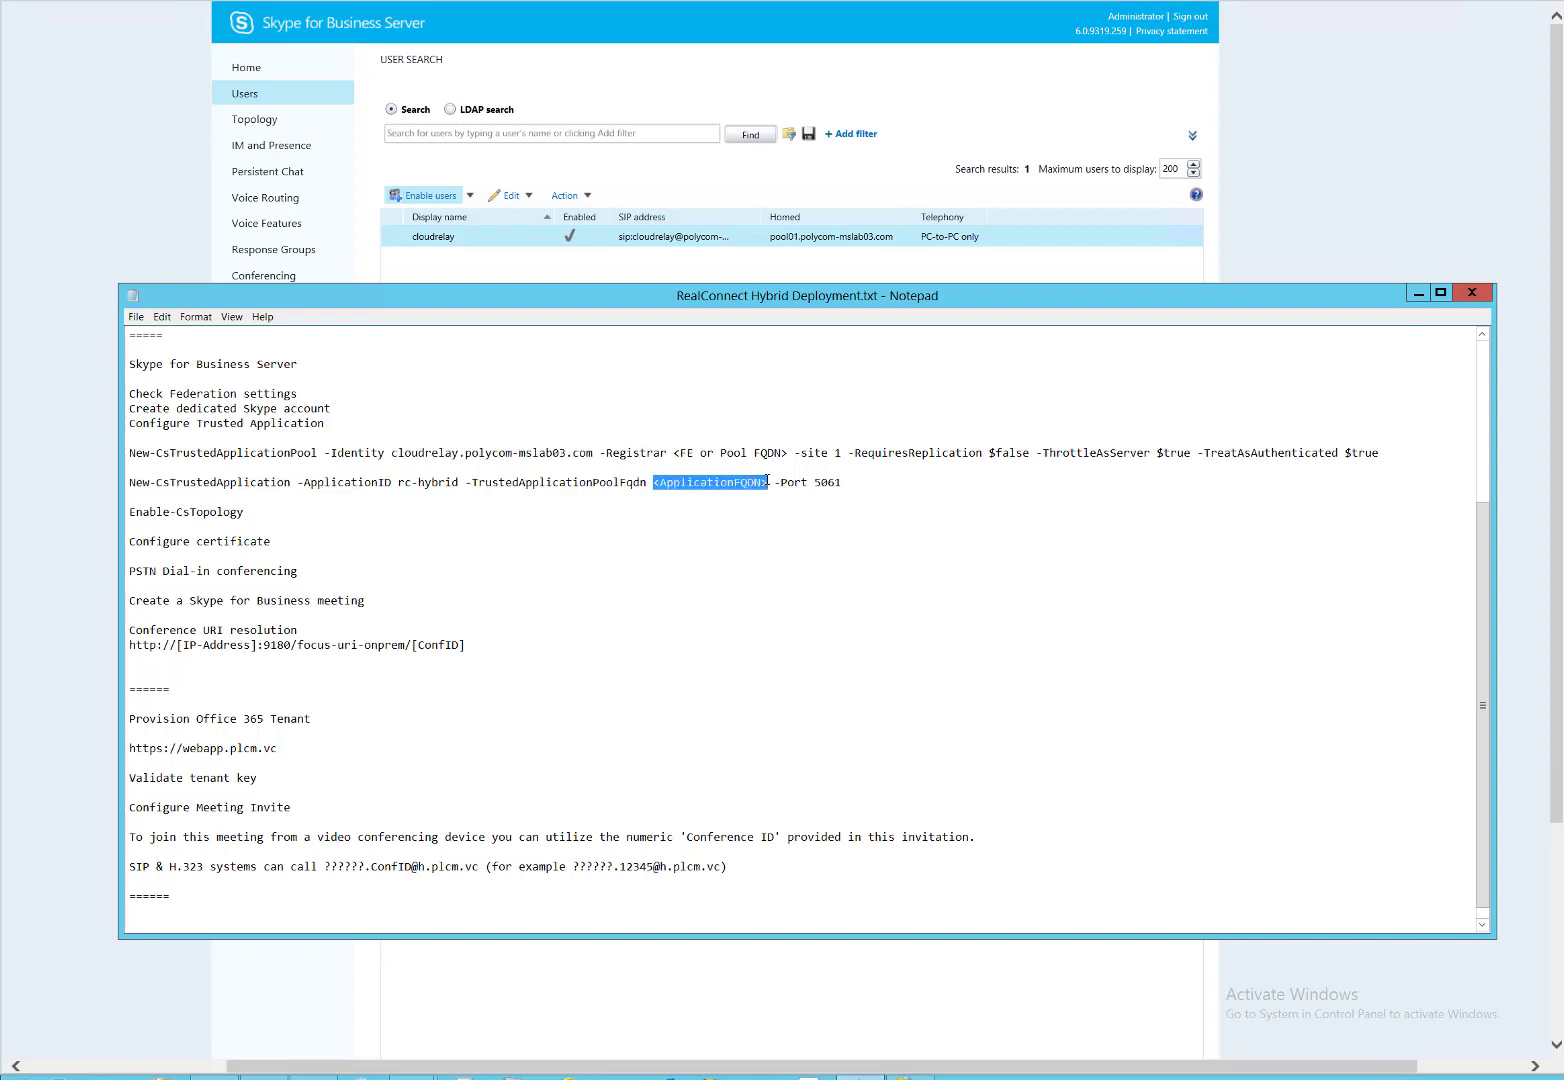
key(ctrl+v)
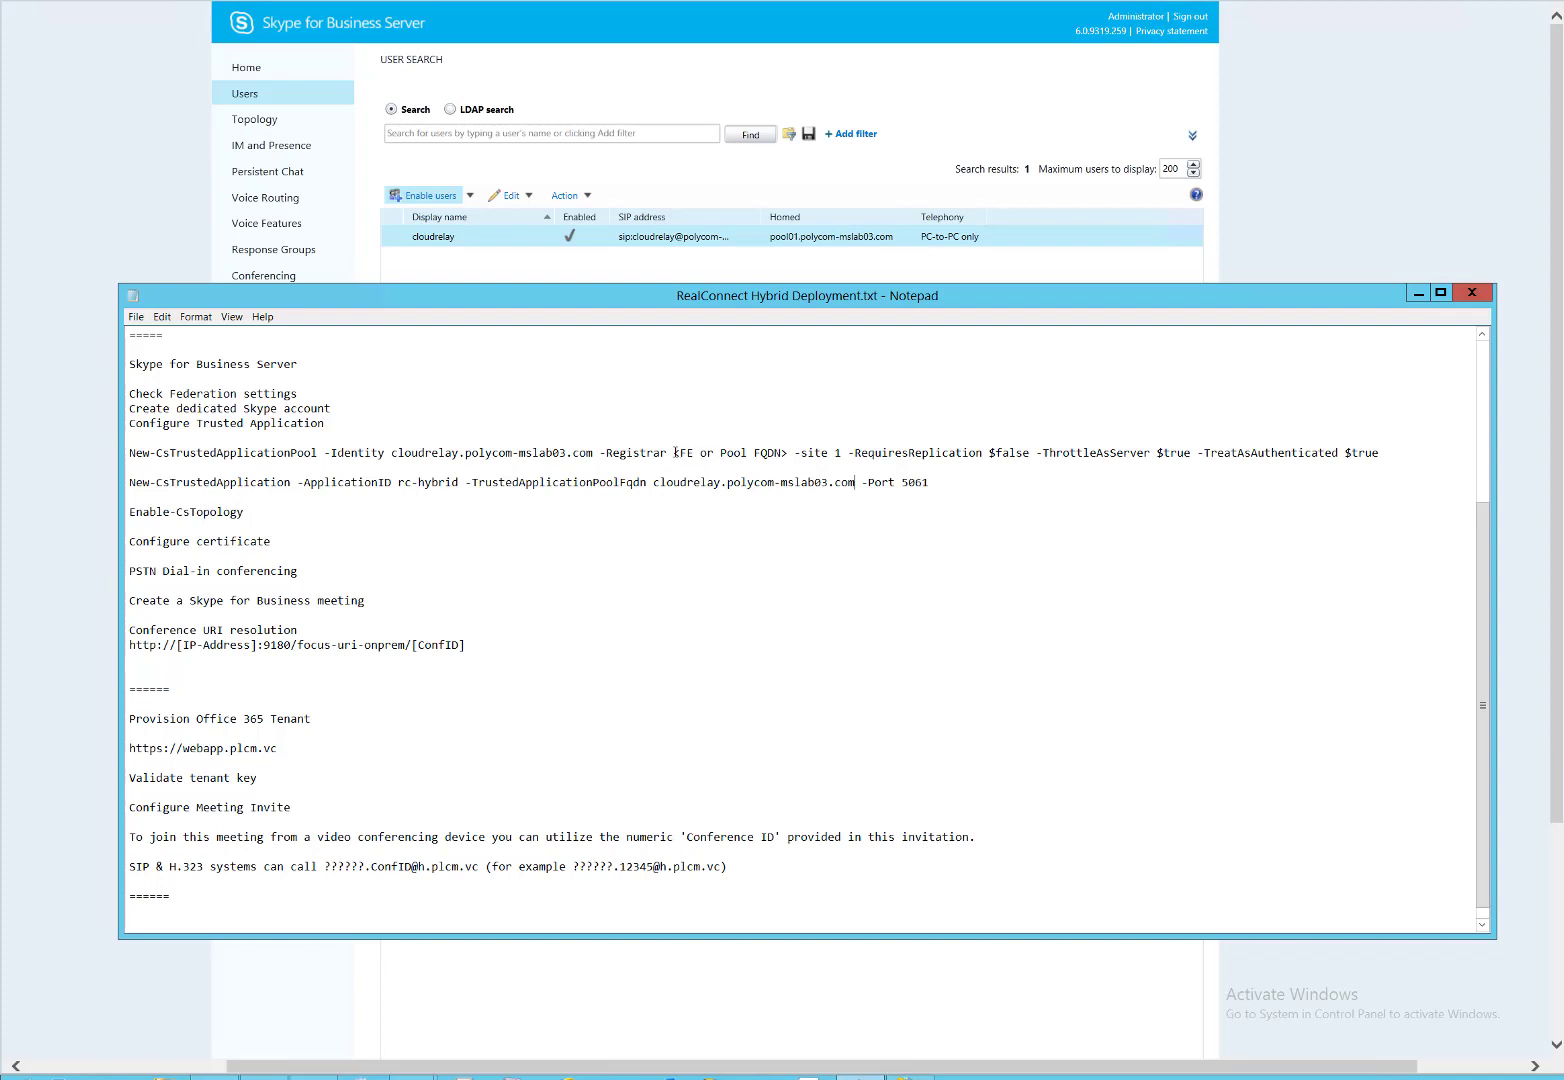
Replace the FE or Pool FQDN placeholder with pool01.polycom-mslab03.com and select the New-CsTrustedApplicationPool command.
drag(674, 453, 790, 453)
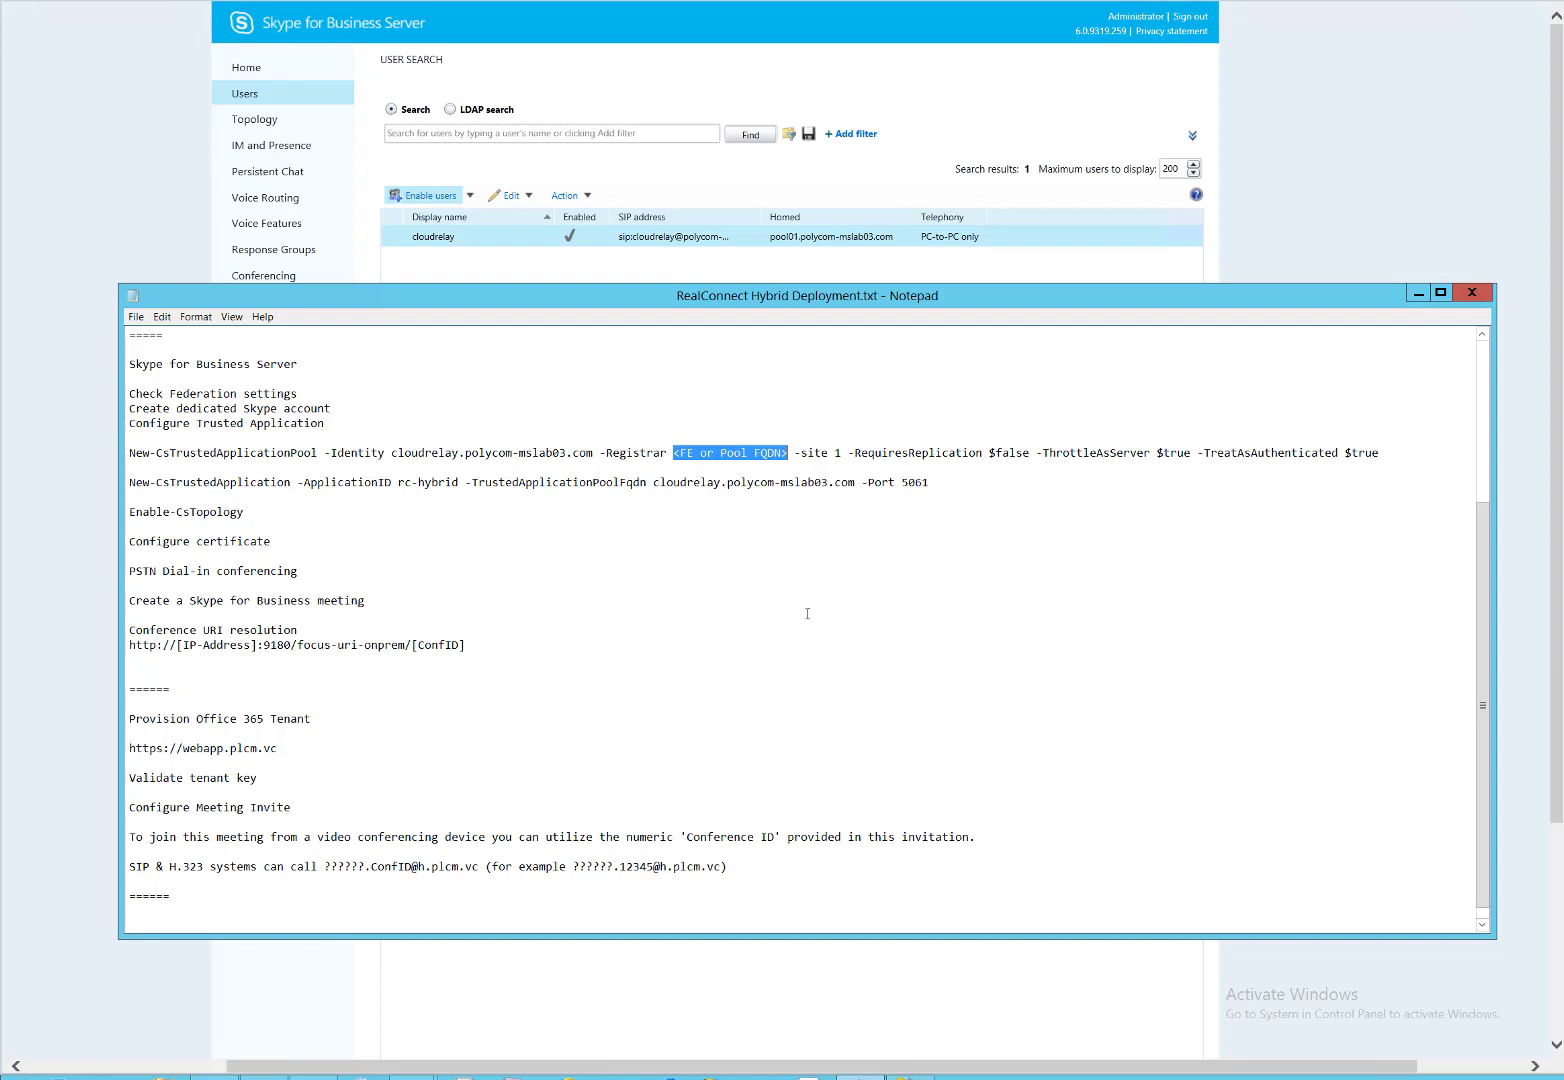
text(pool)
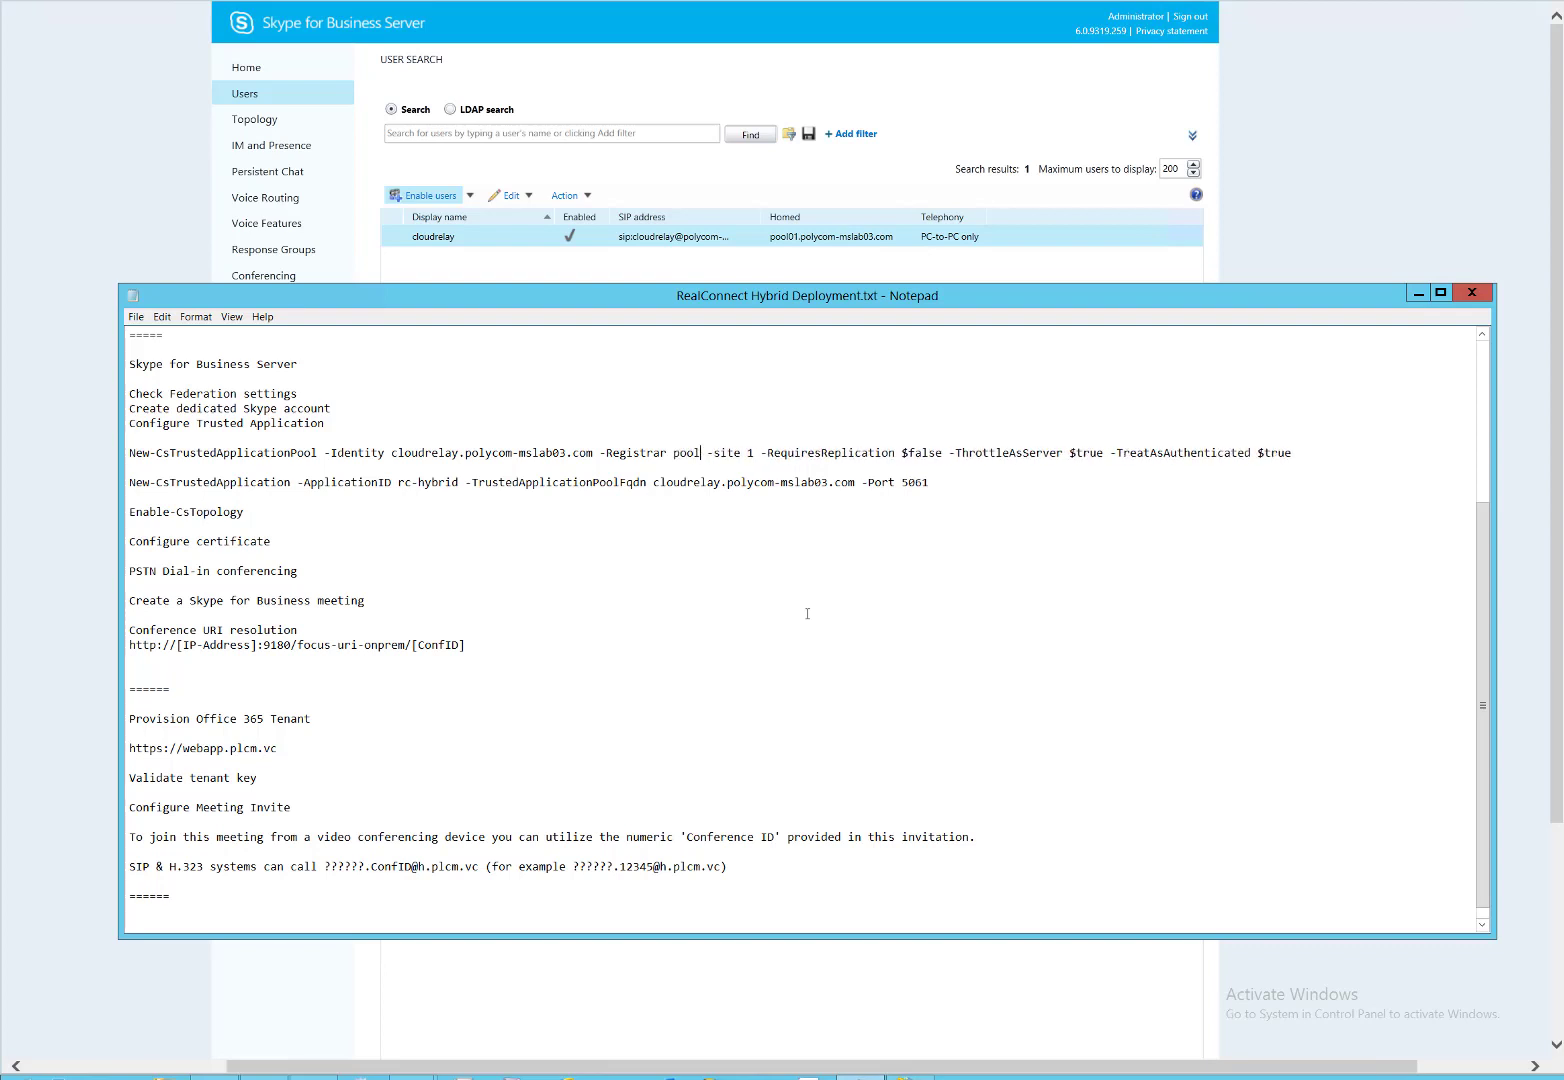
text(01.polycom)
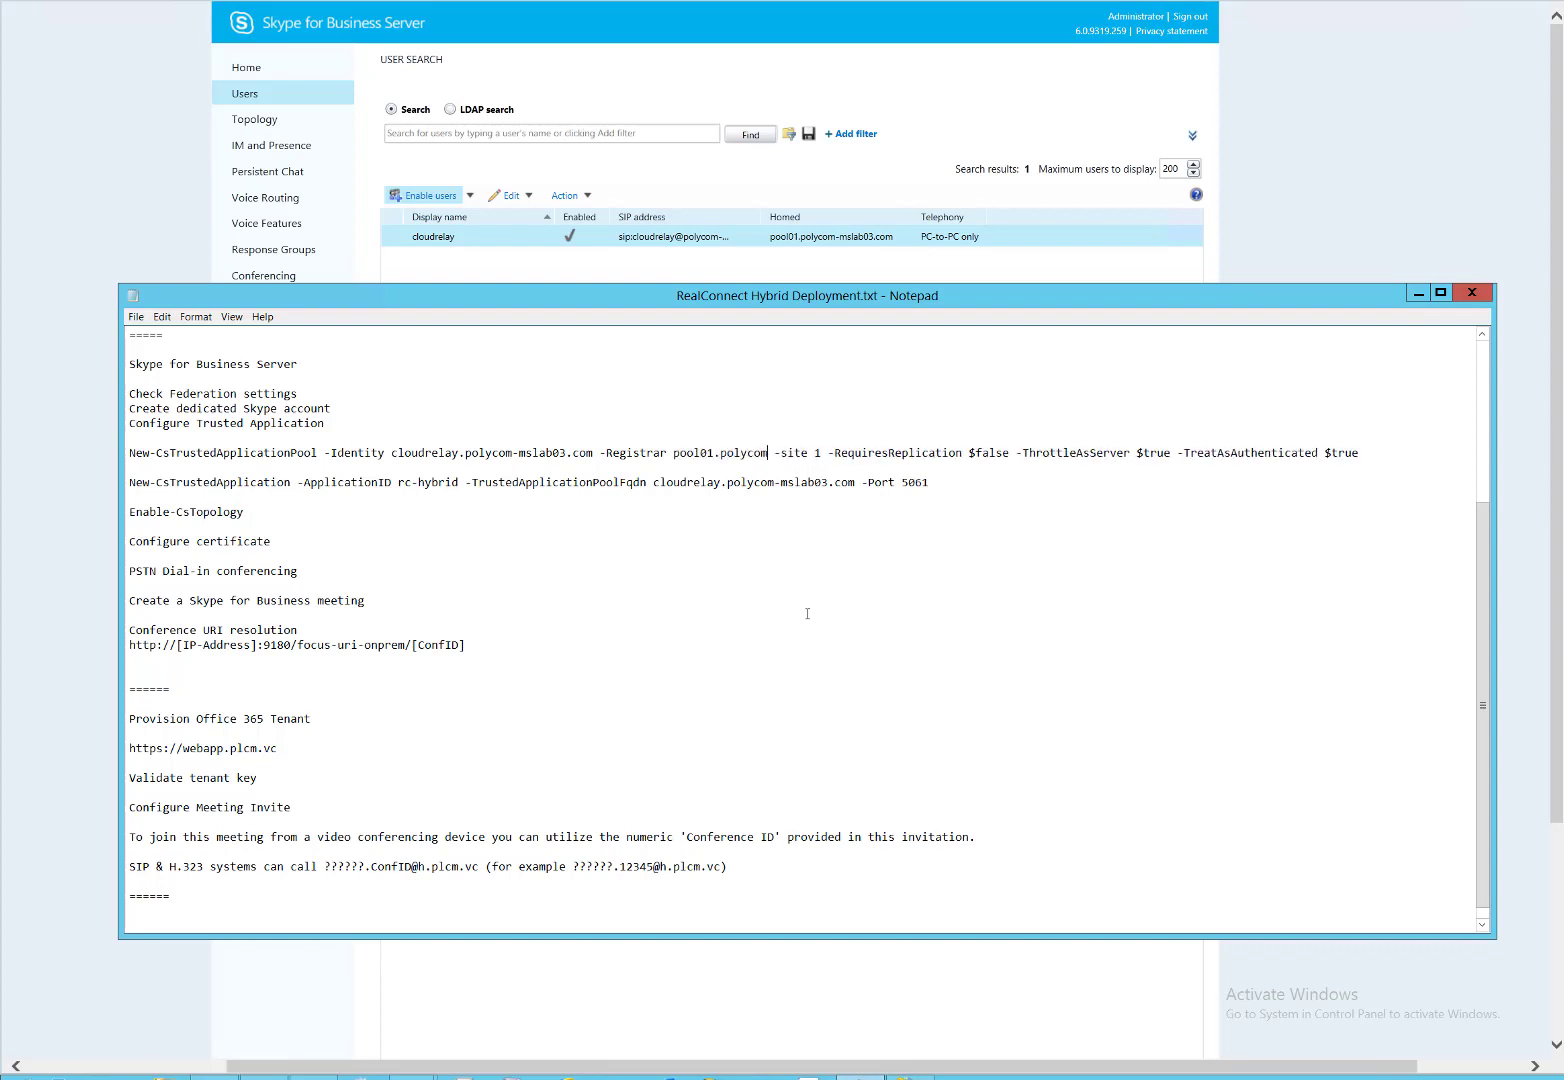
text(-mslab03.)
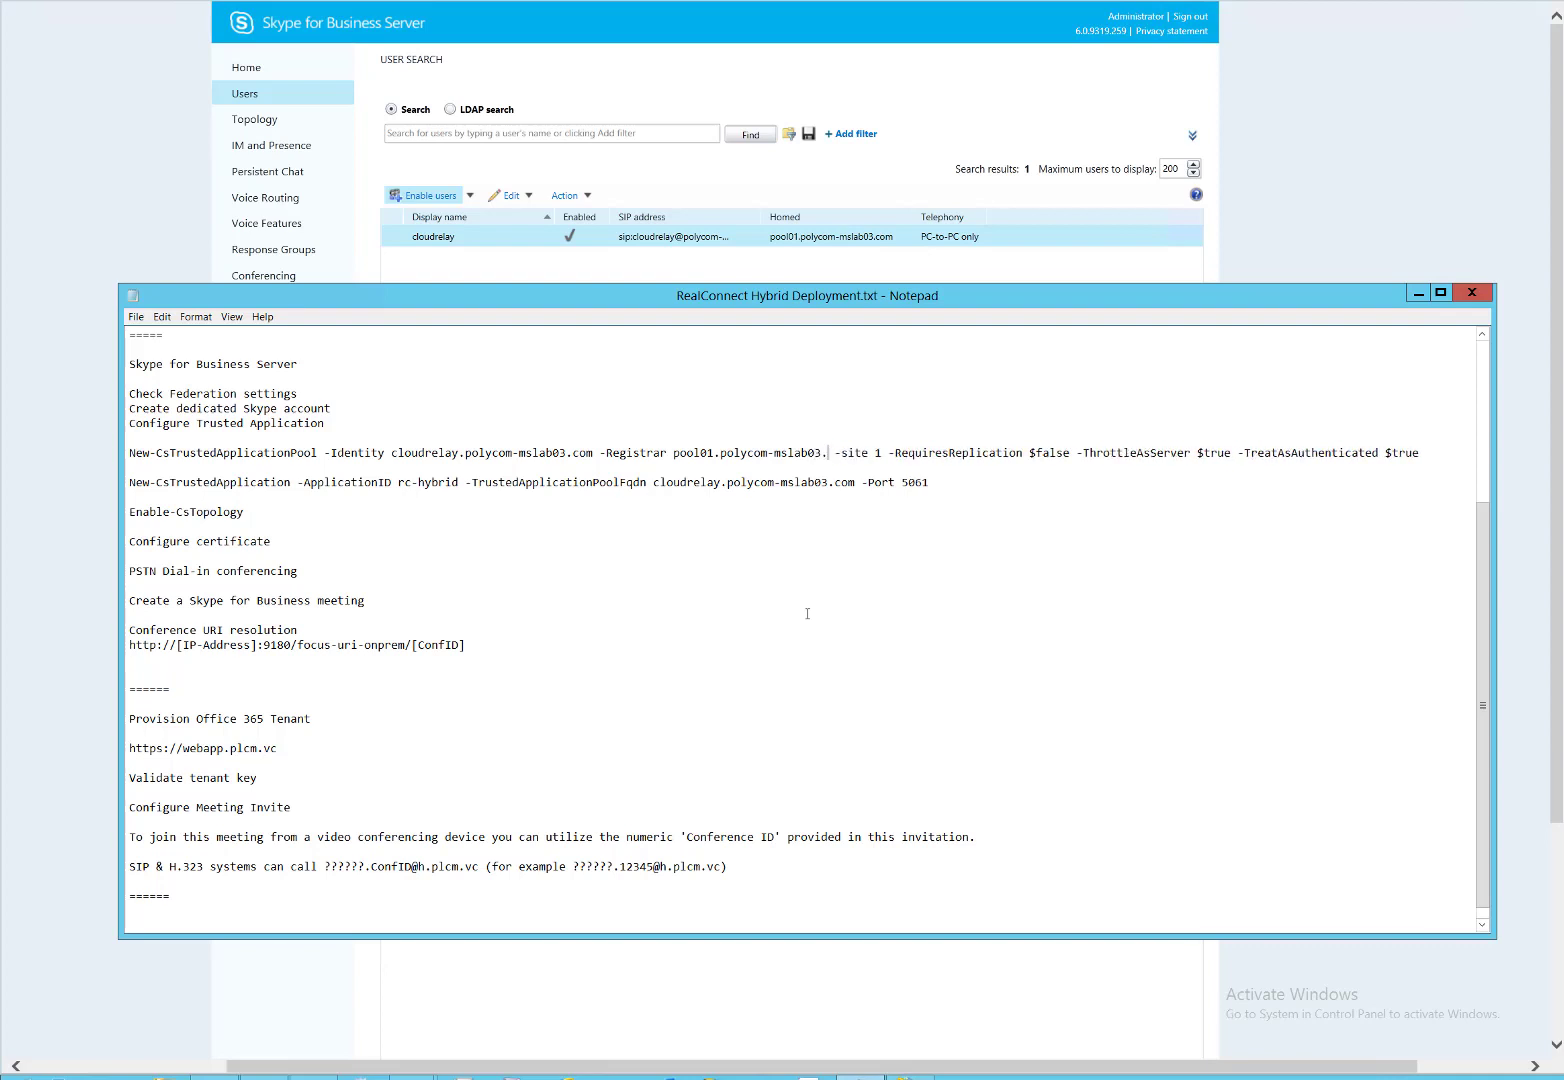
text(com)
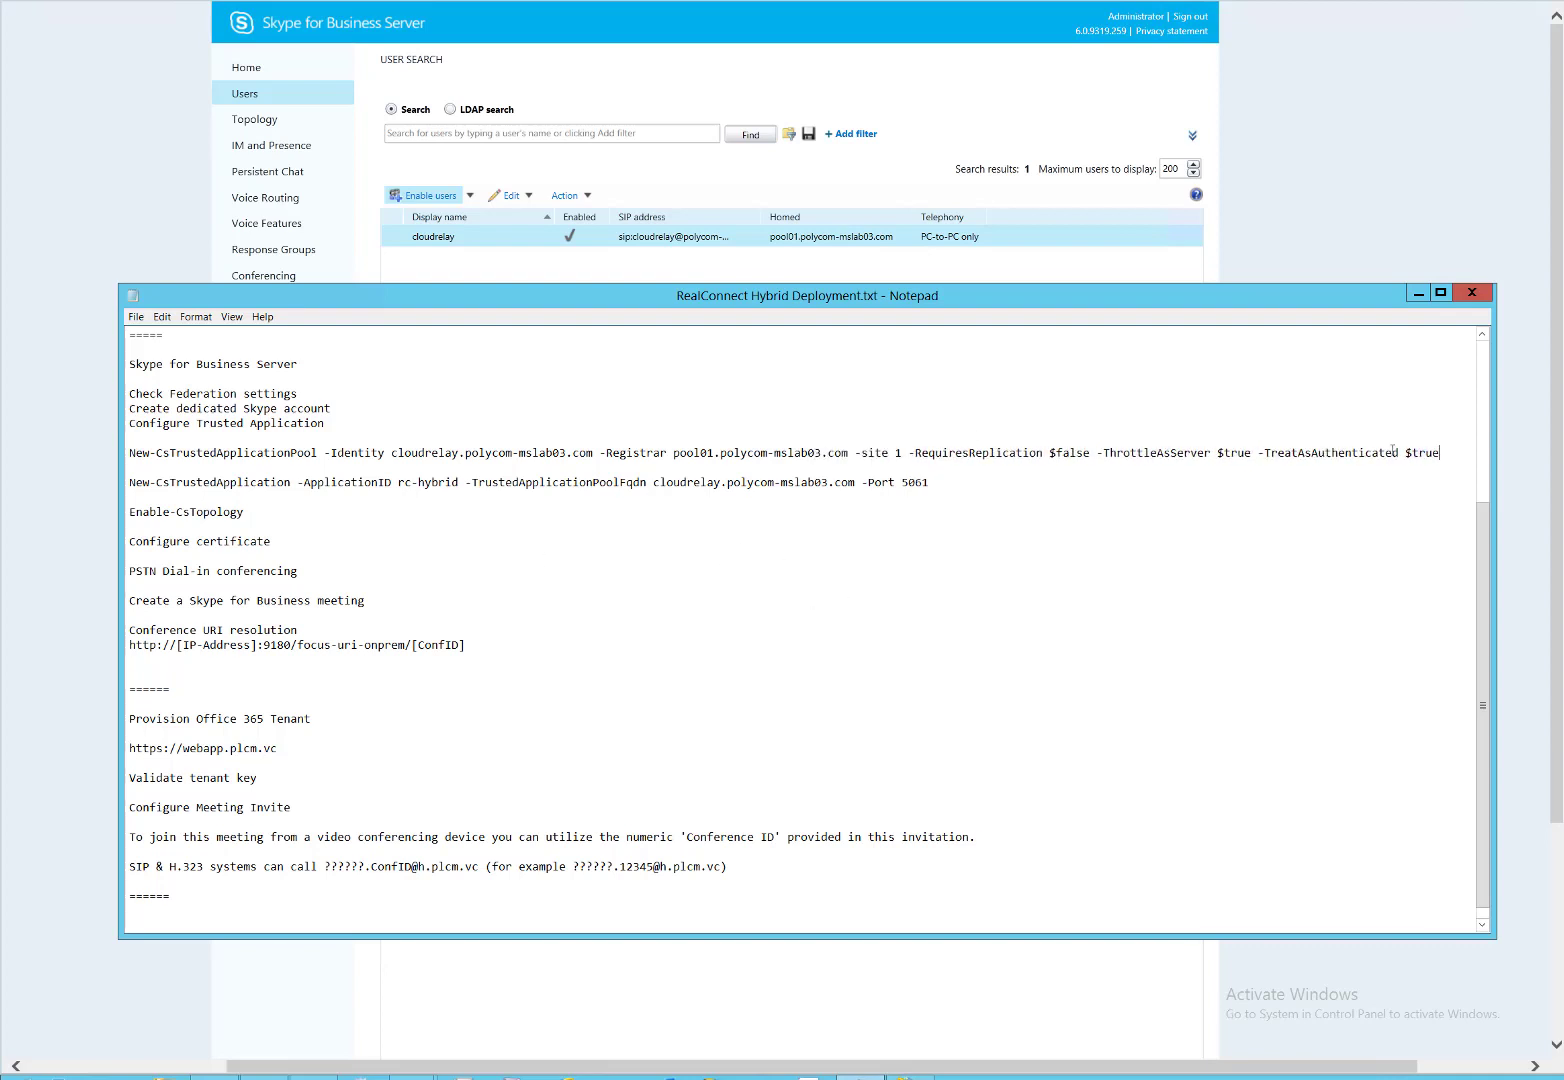
drag(1440, 452, 129, 455)
key(super+c)
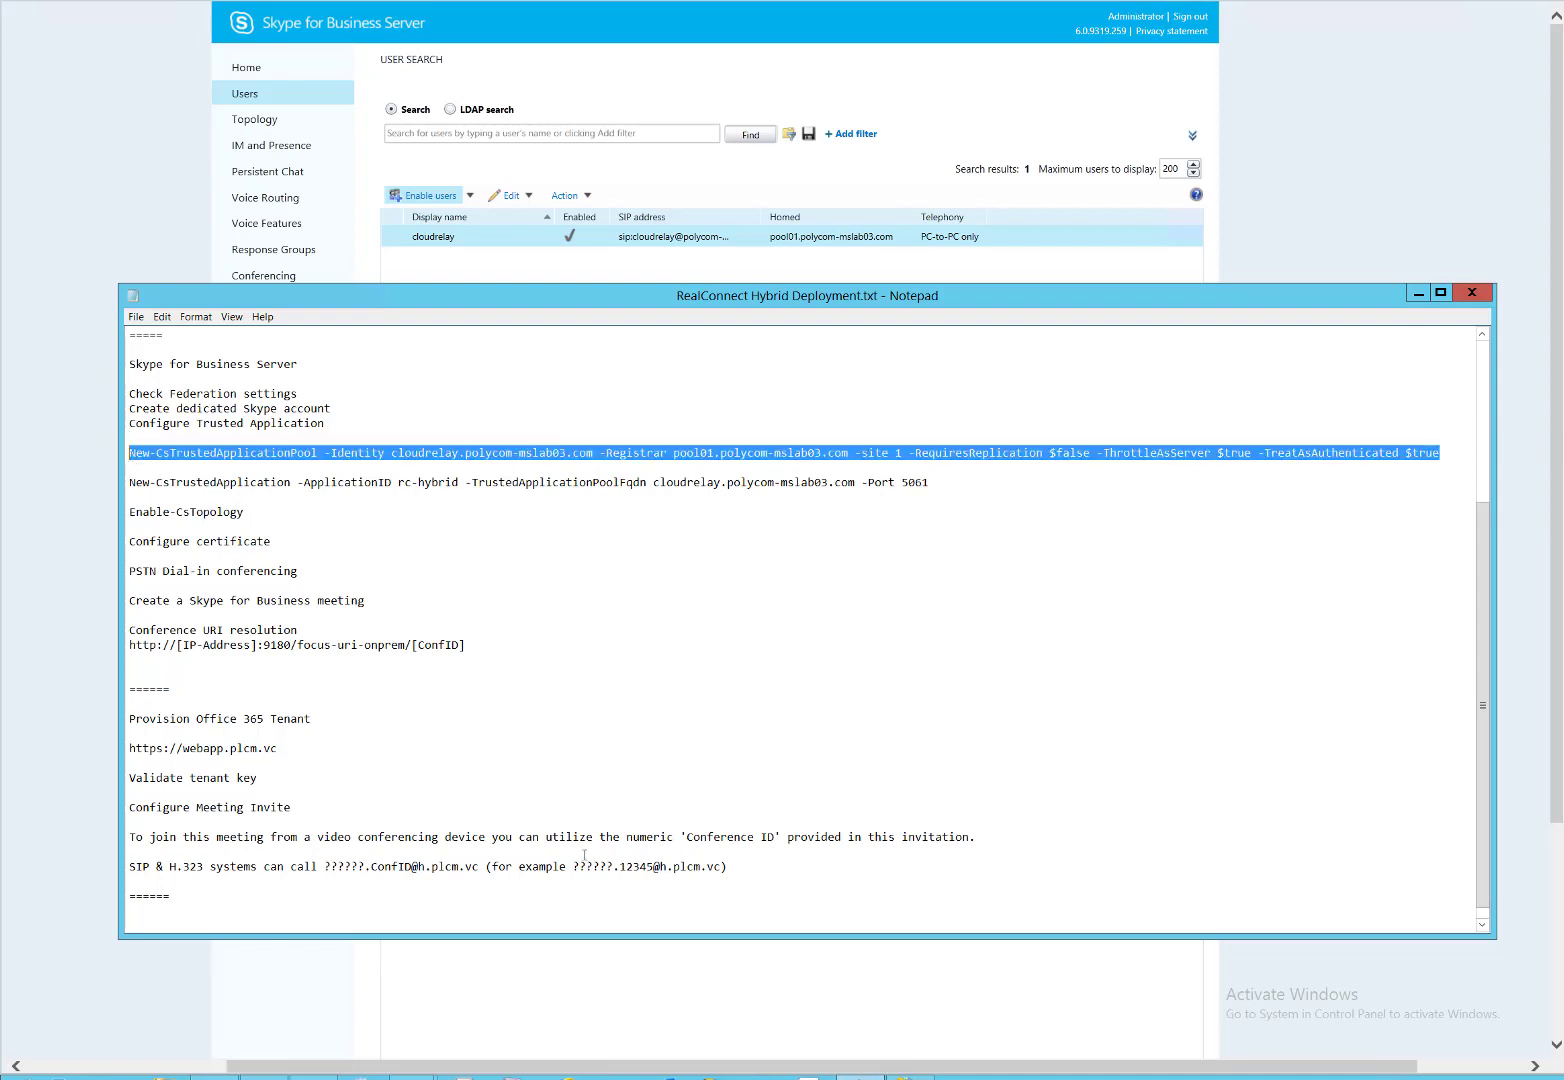
Create the cloudrelay trusted application pool in the shell, confirming the publish with y.
click(313, 1077)
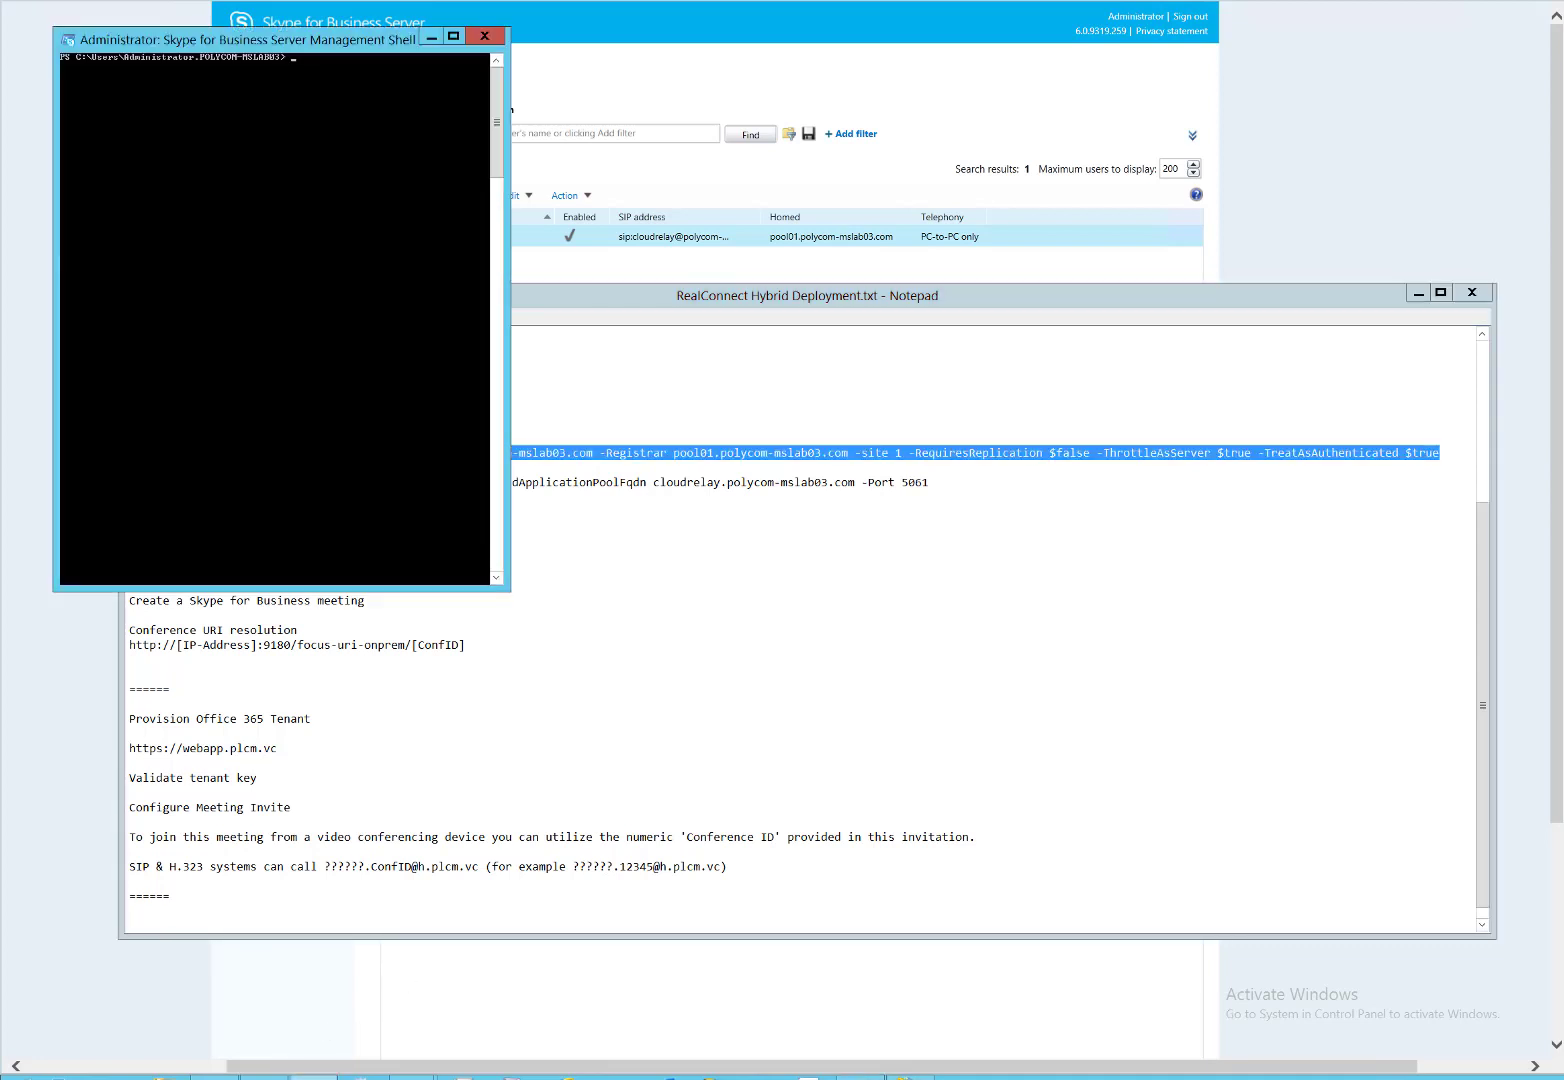
right_click(302, 380)
click(250, 420)
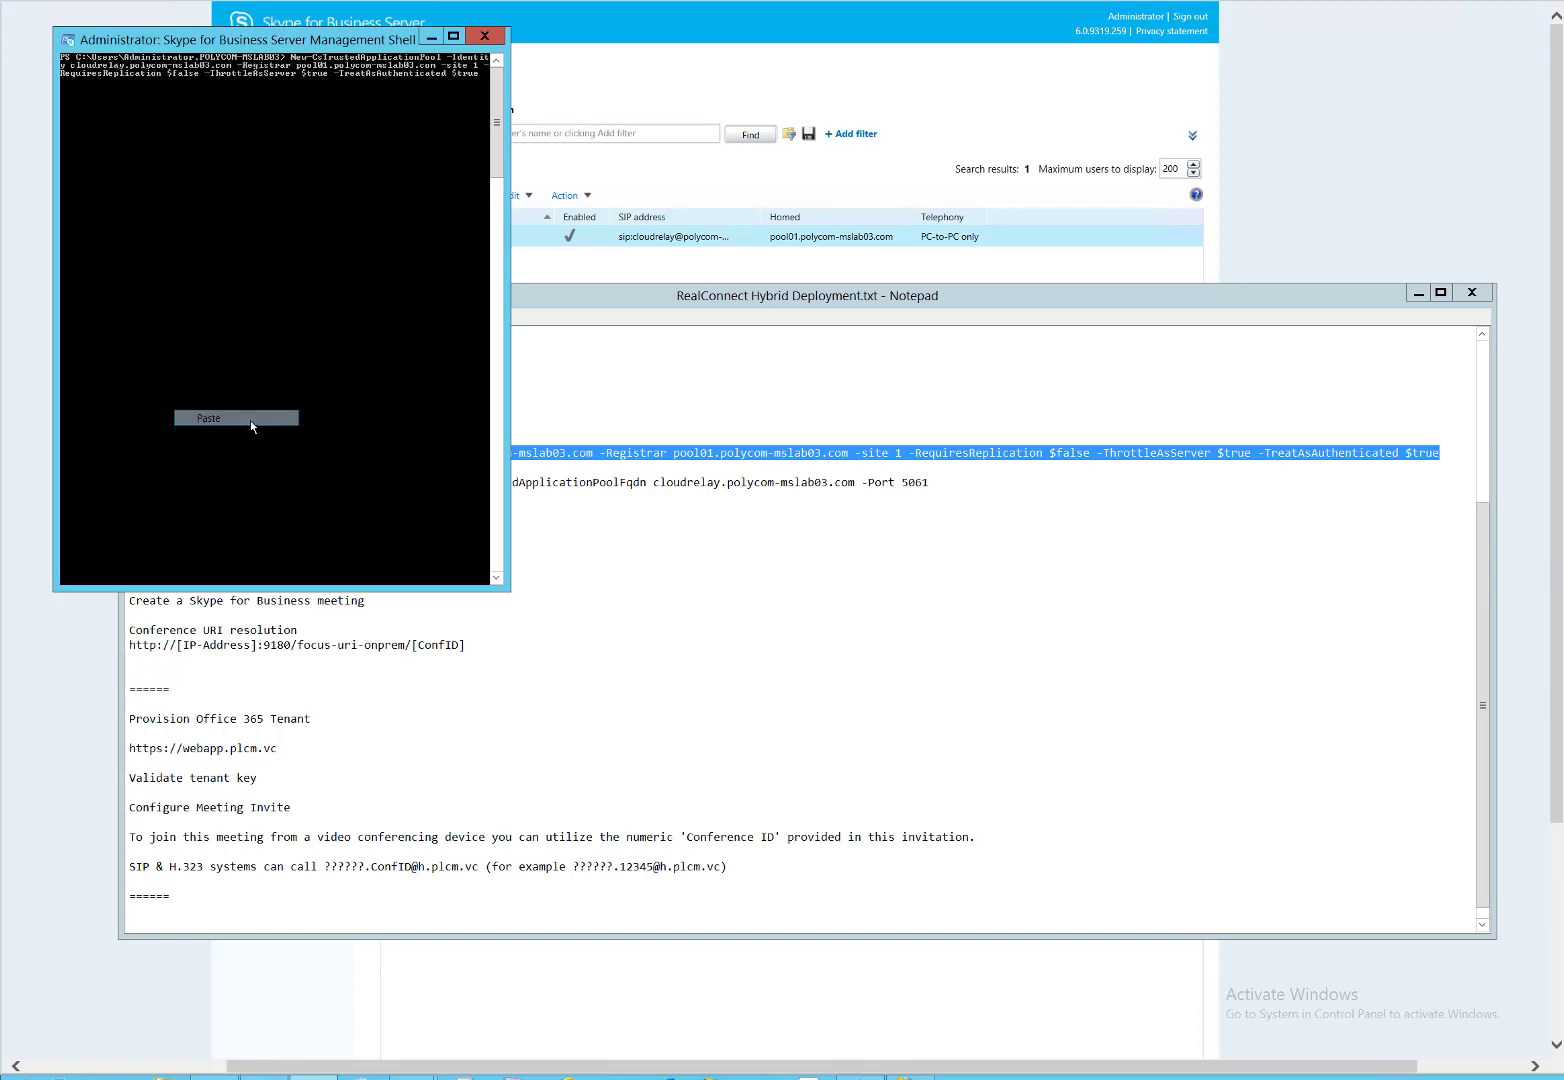
key(Return)
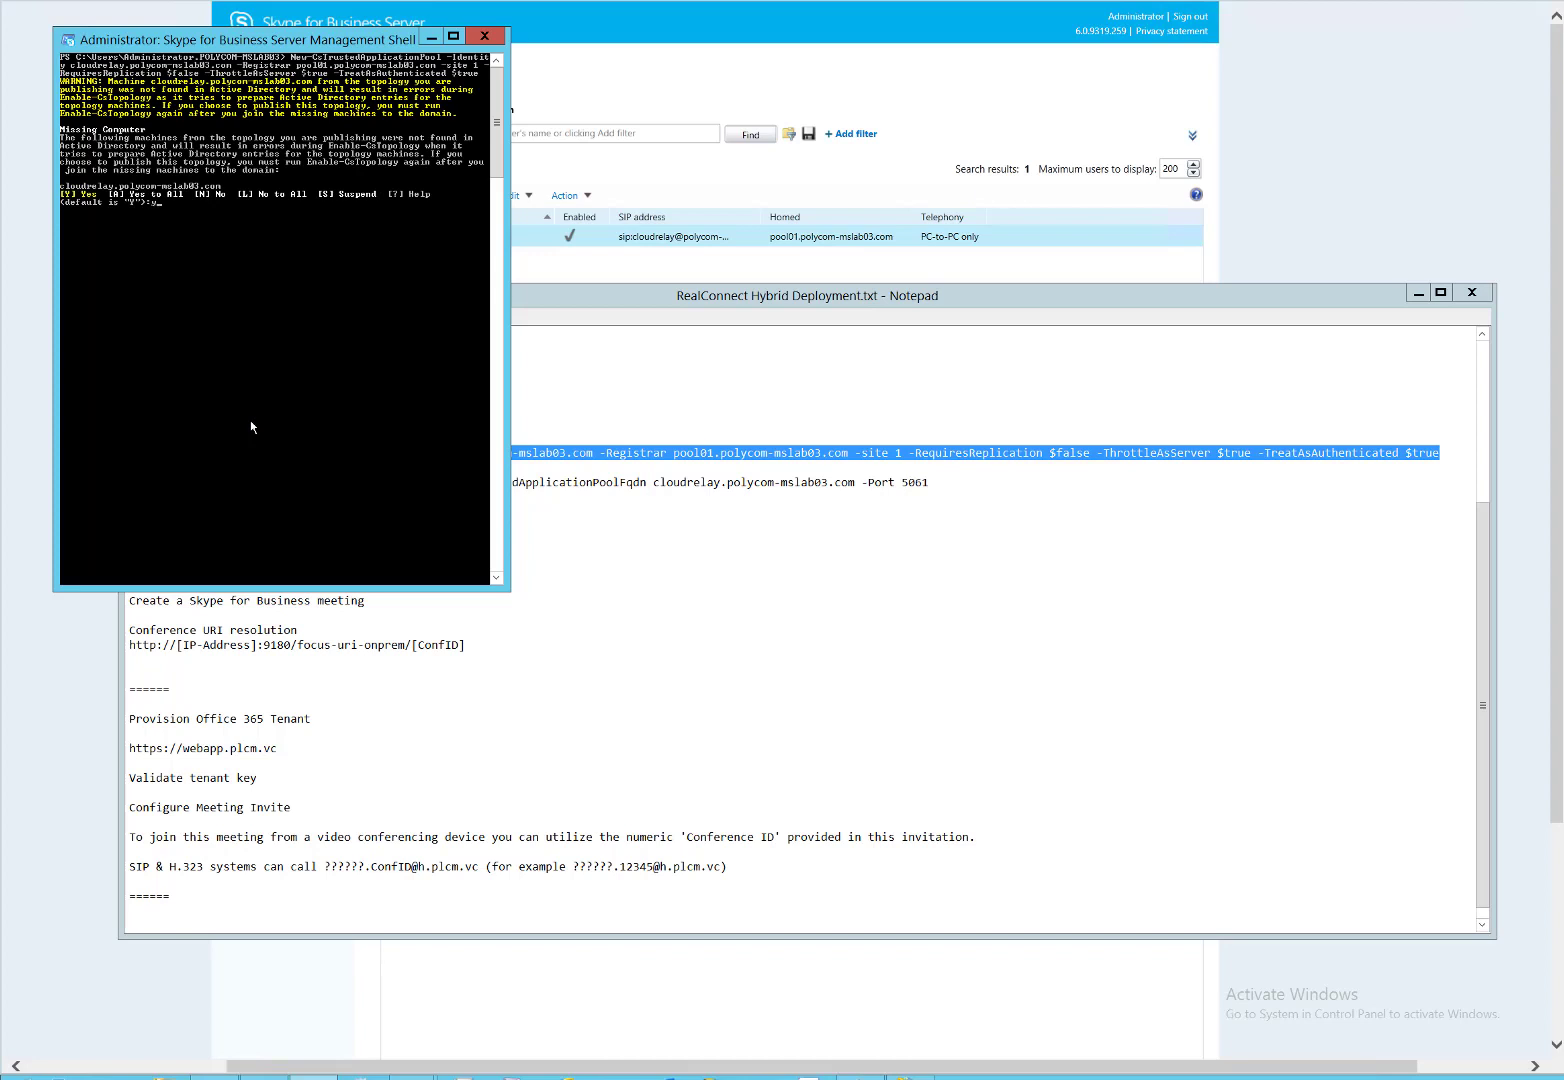
text(y)
key(Return)
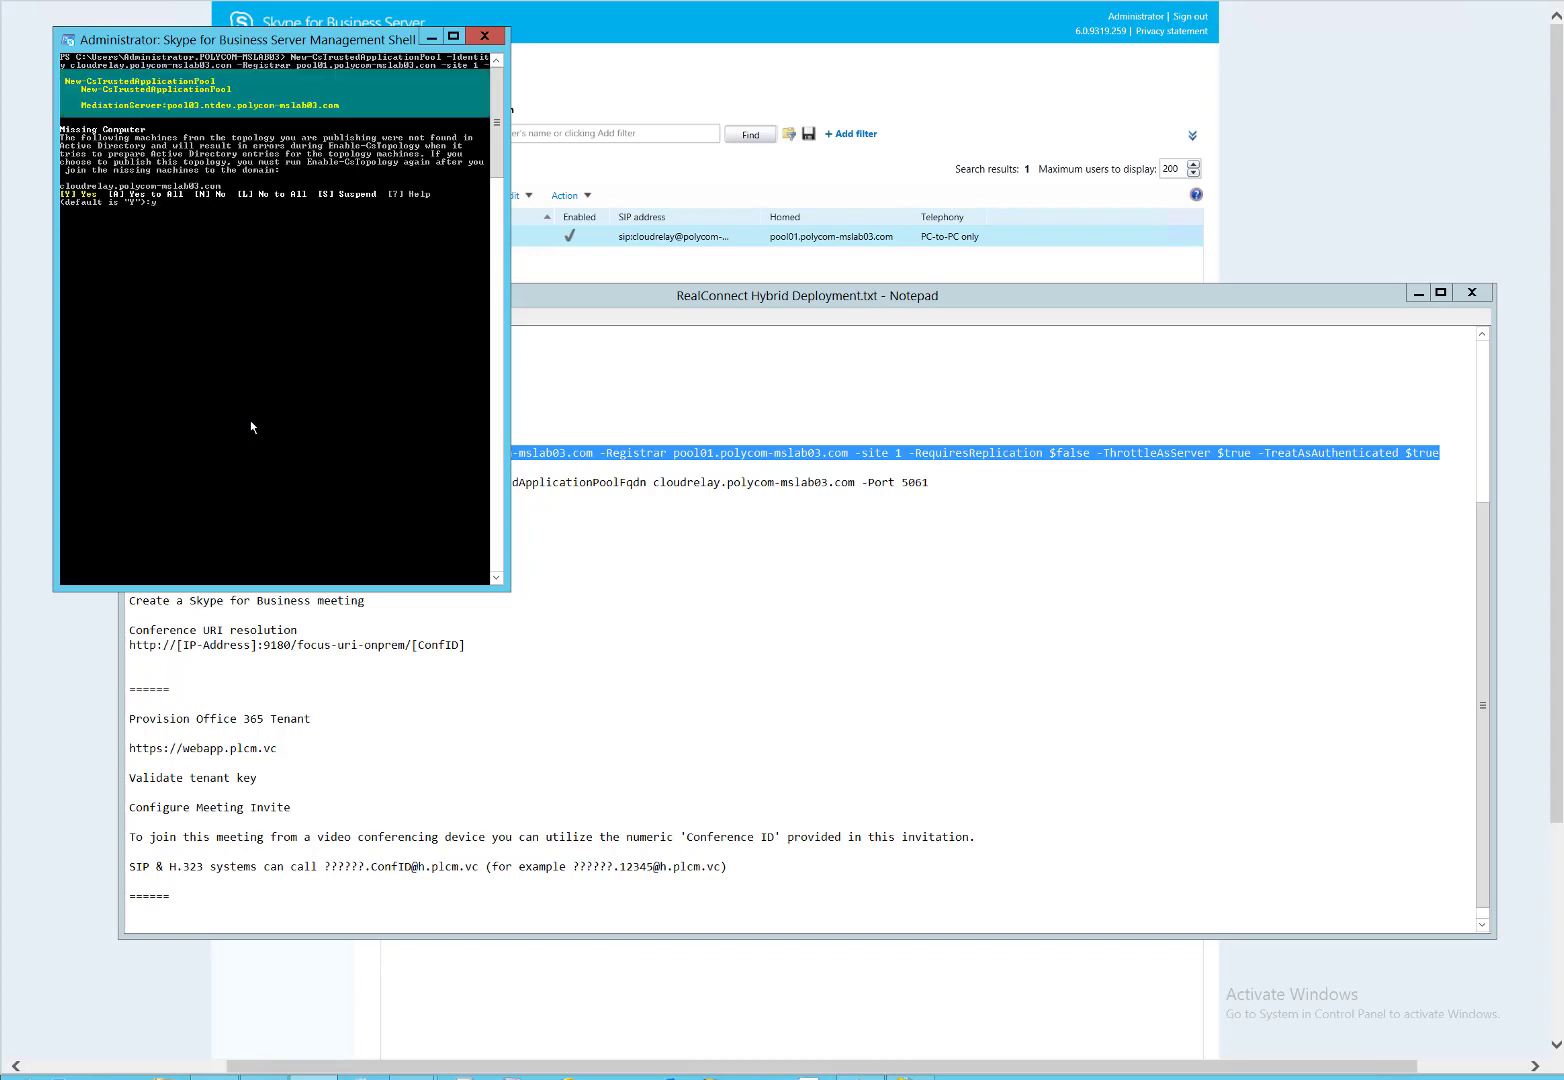
Copy the New-CsTrustedApplication line from the notes and run it to create rc-hybrid on port 5061.
click(654, 302)
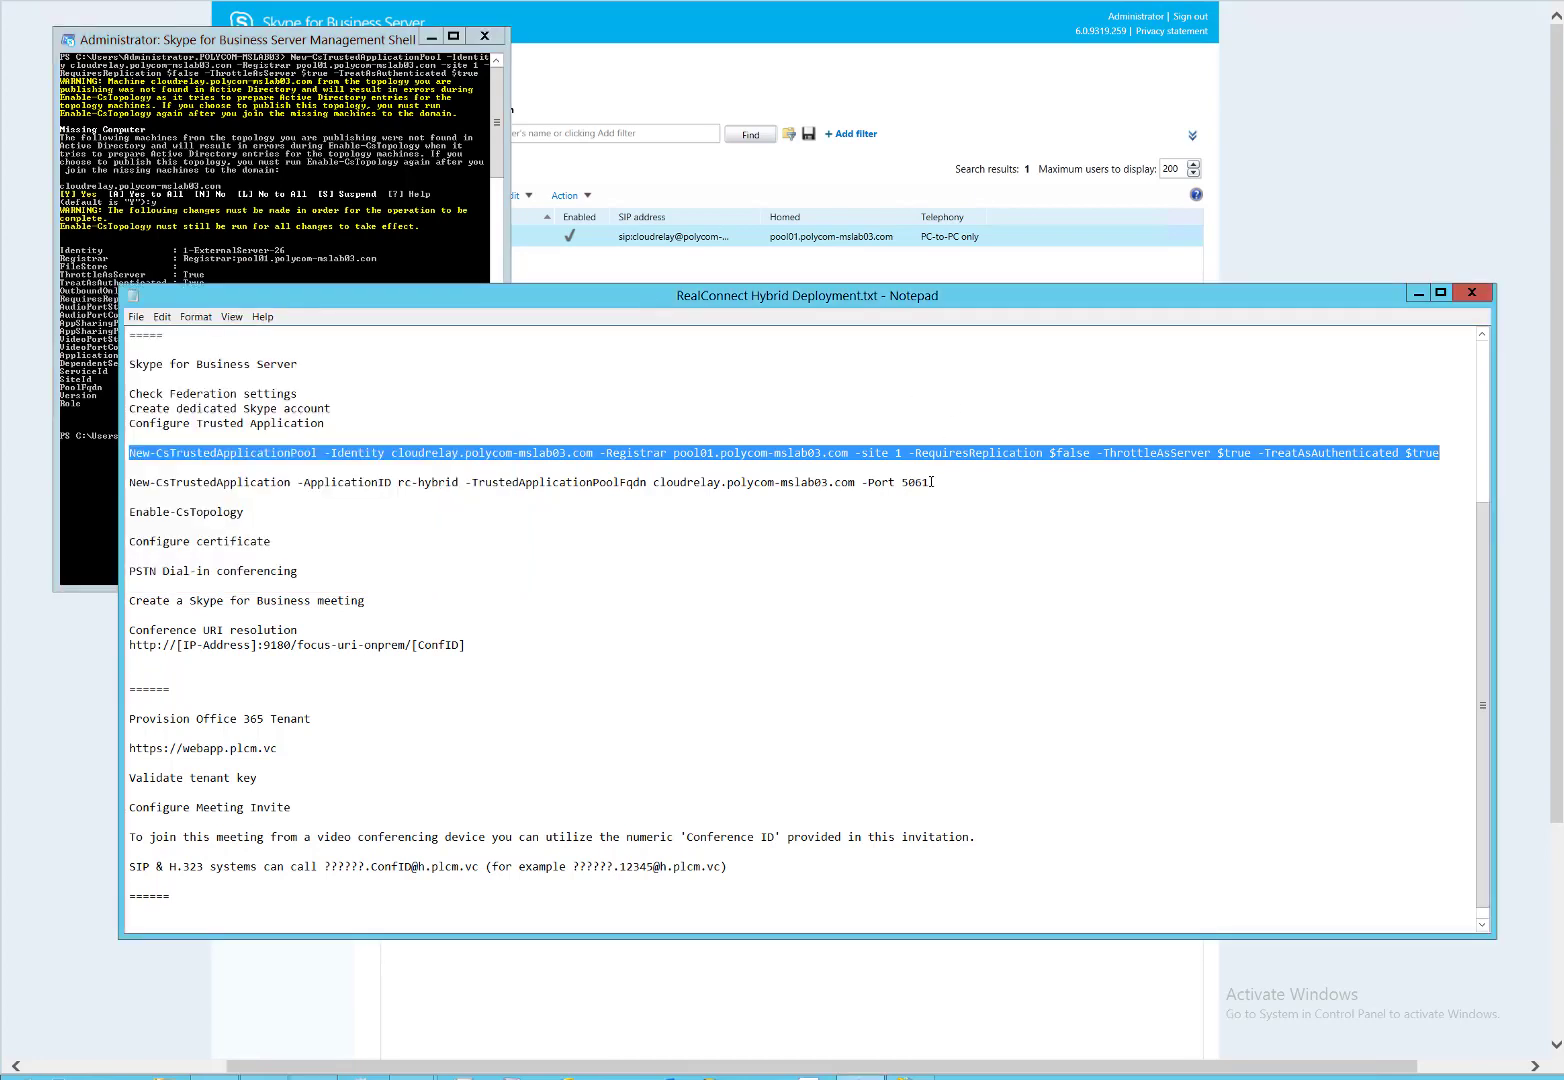
drag(930, 483, 127, 484)
key(super+c)
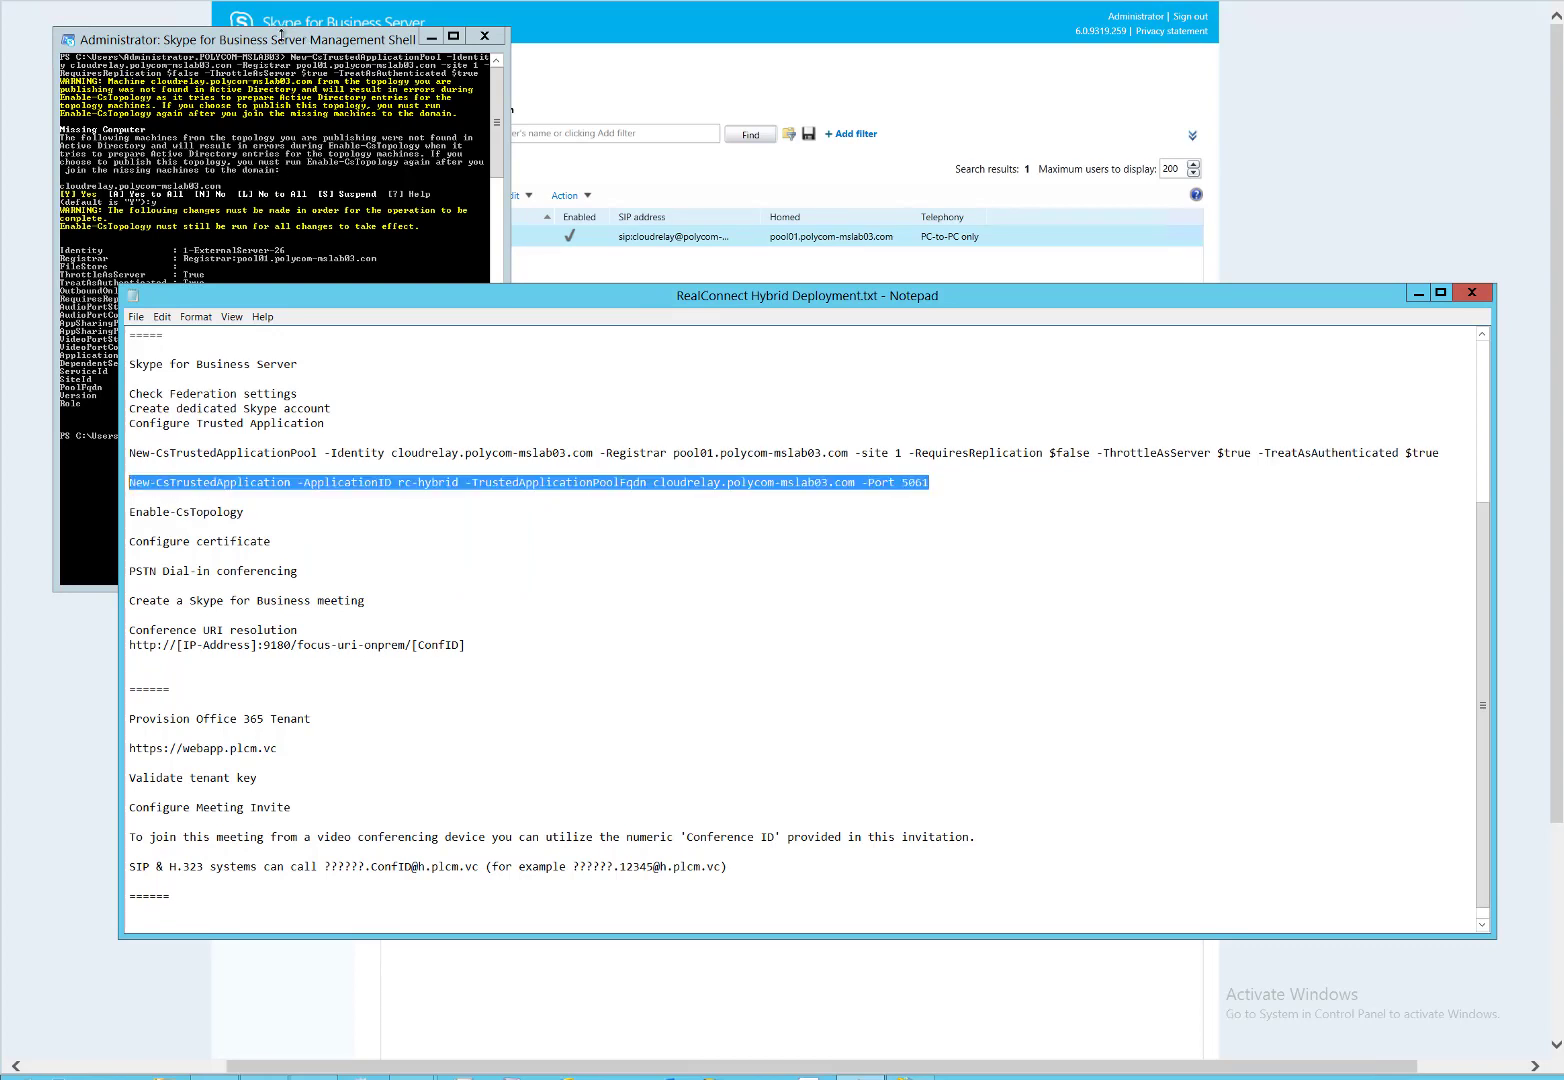
click(279, 47)
right_click(277, 340)
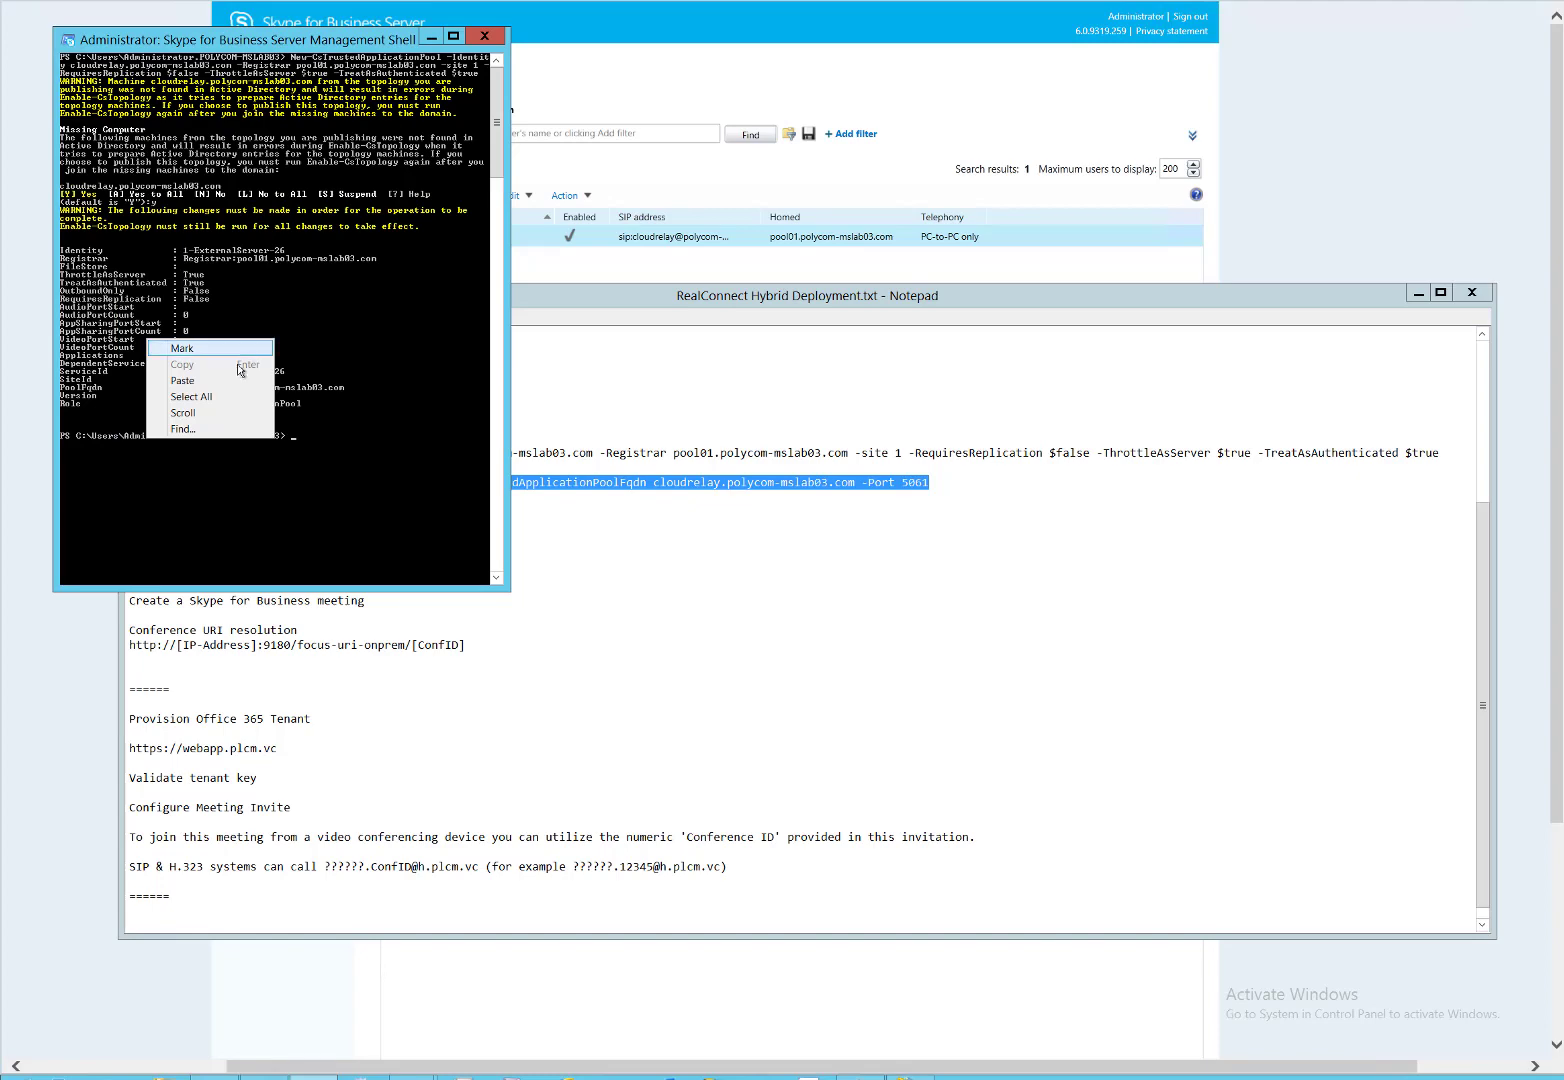
click(182, 381)
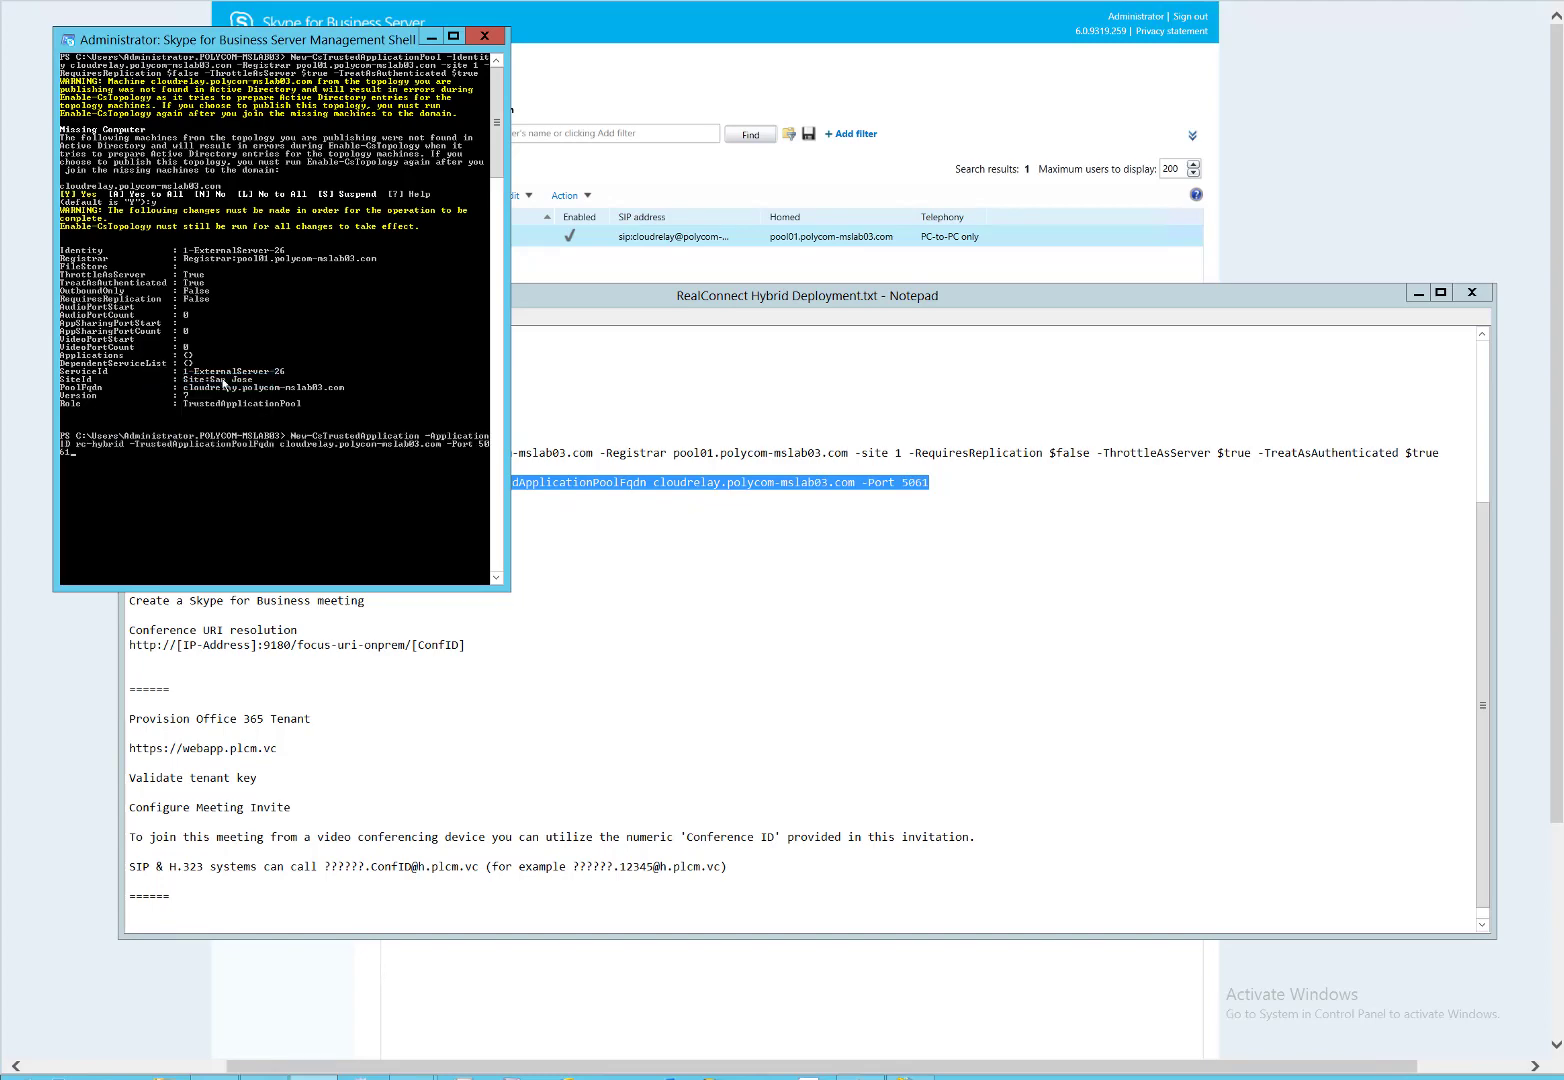
key(Return)
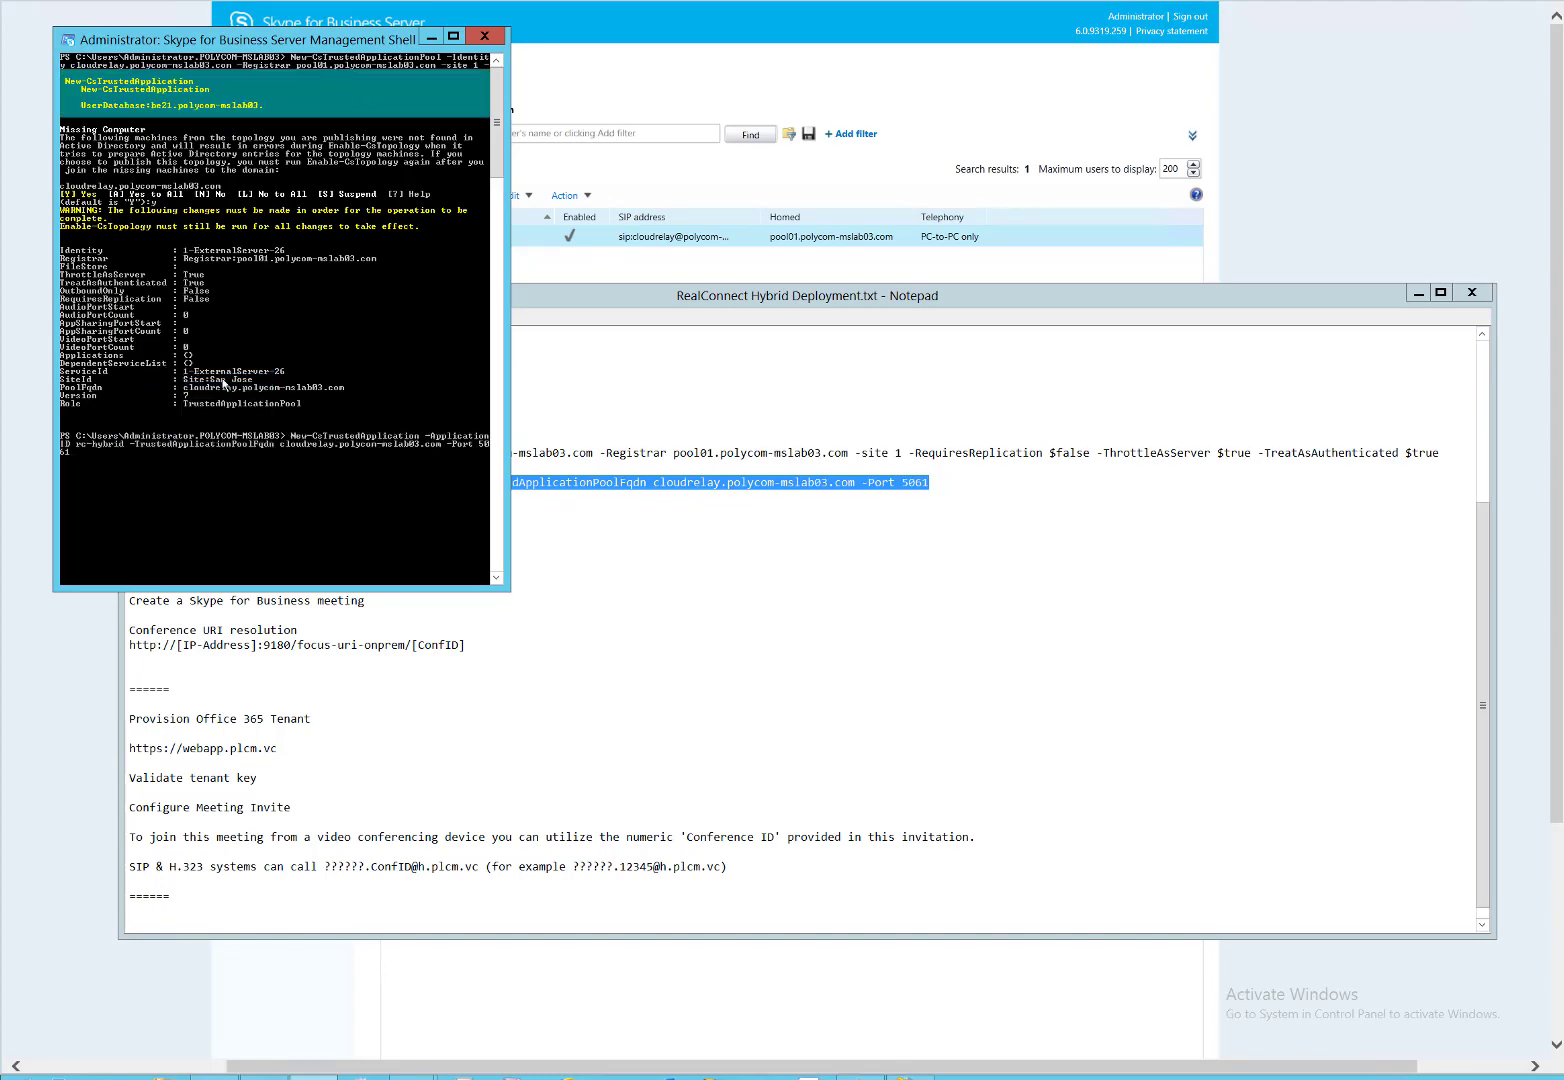
Copy Enable-CsTopology from the deployment notes and paste it into the shell.
click(590, 574)
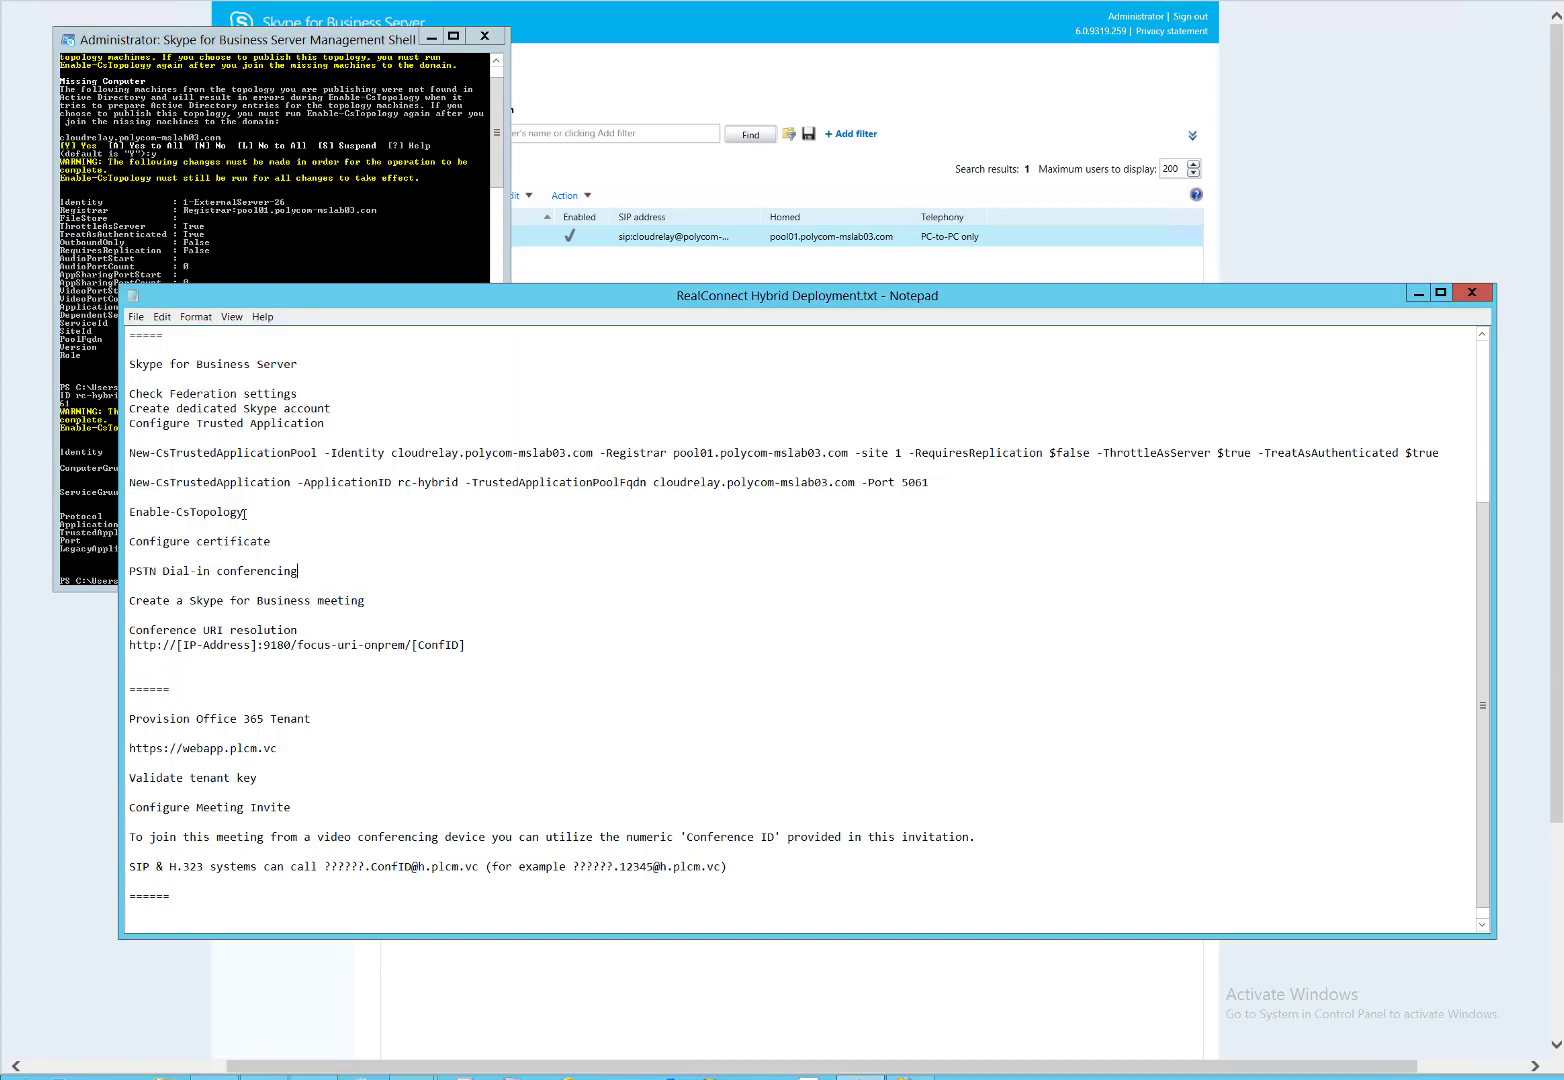
drag(245, 512, 127, 511)
key(super+c)
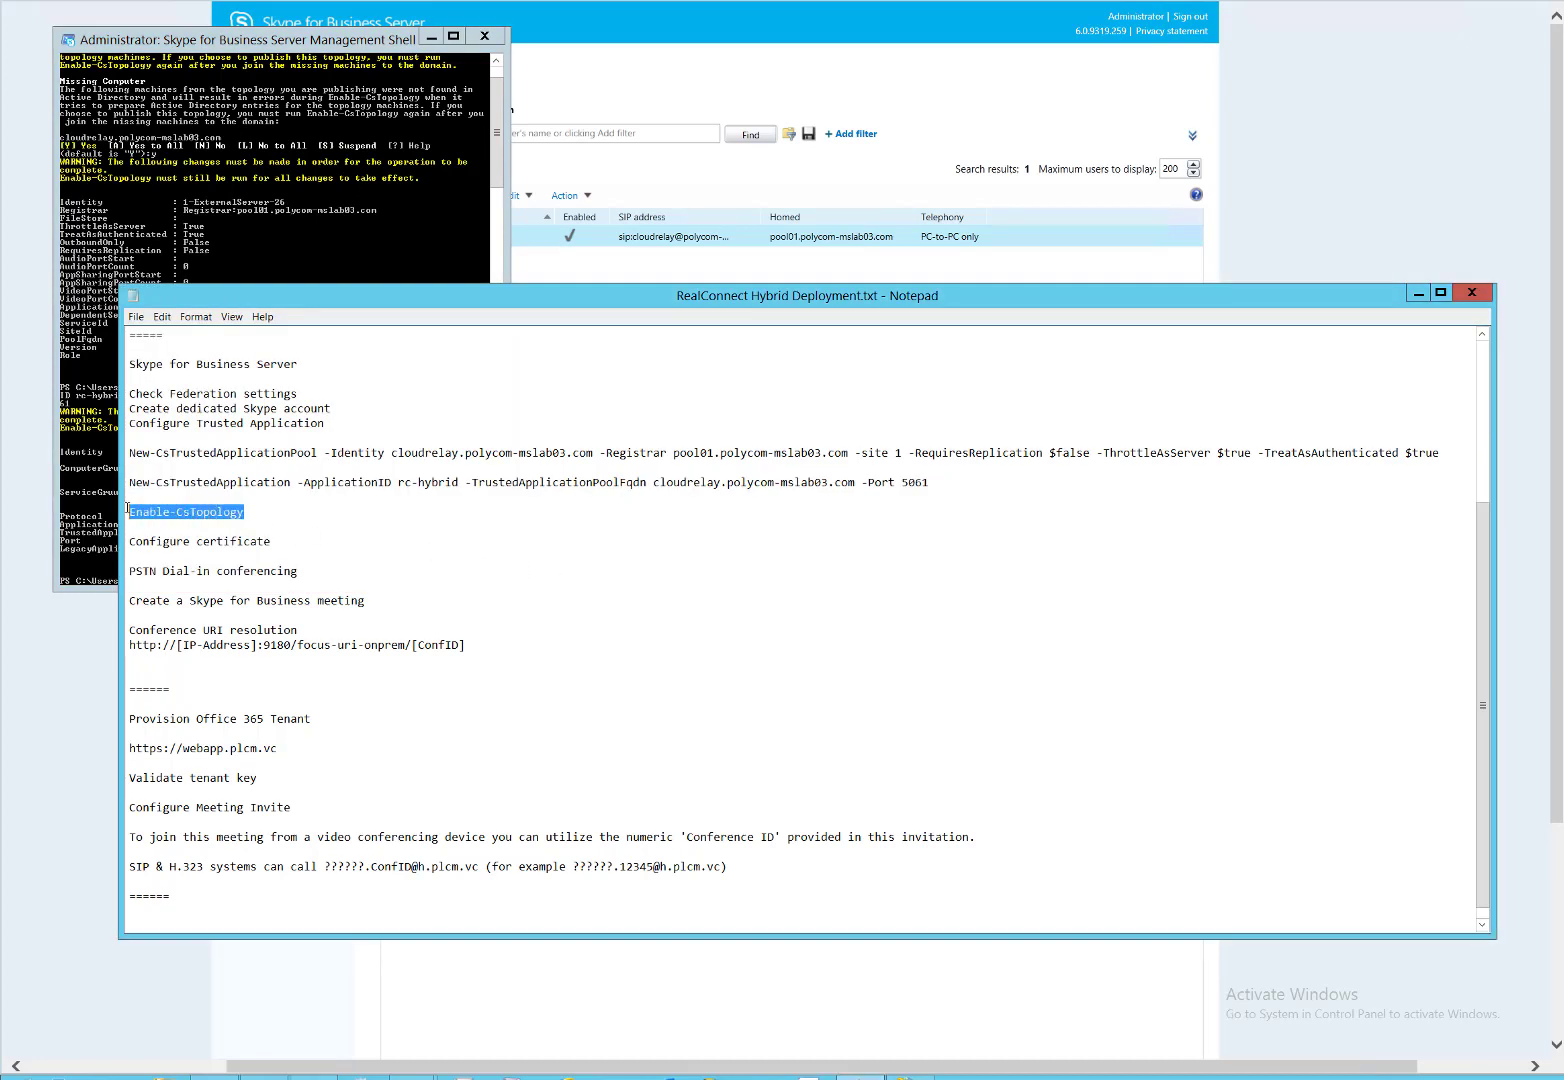
click(266, 147)
right_click(241, 407)
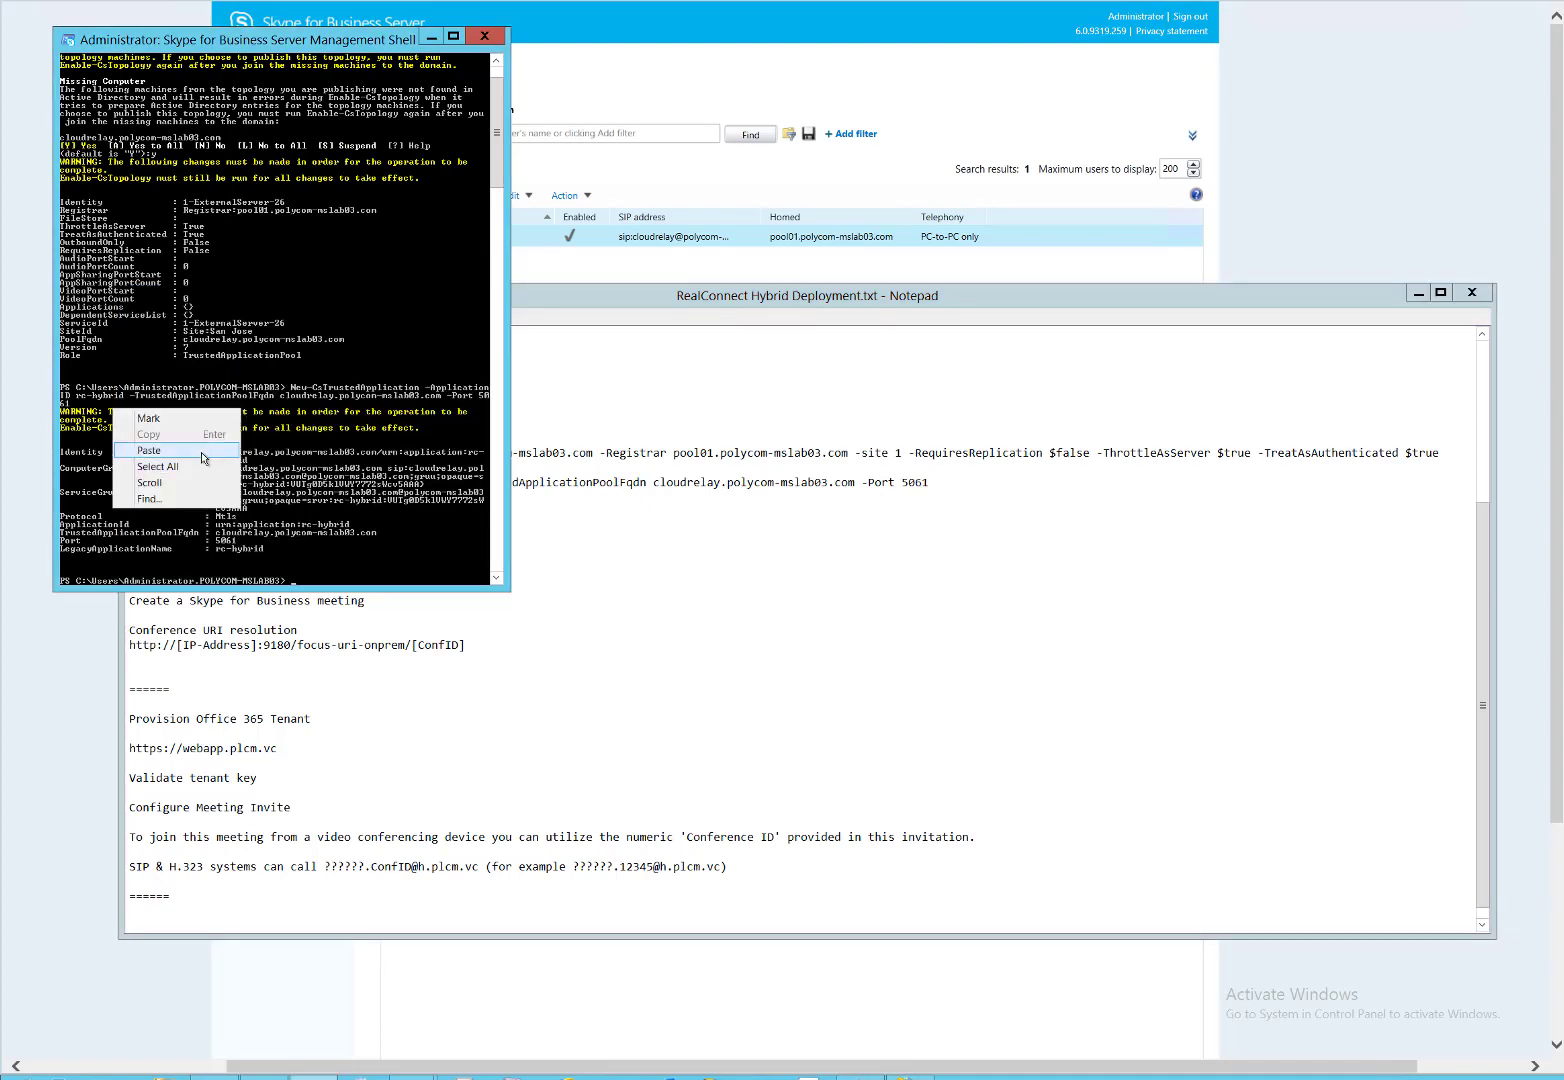
click(205, 451)
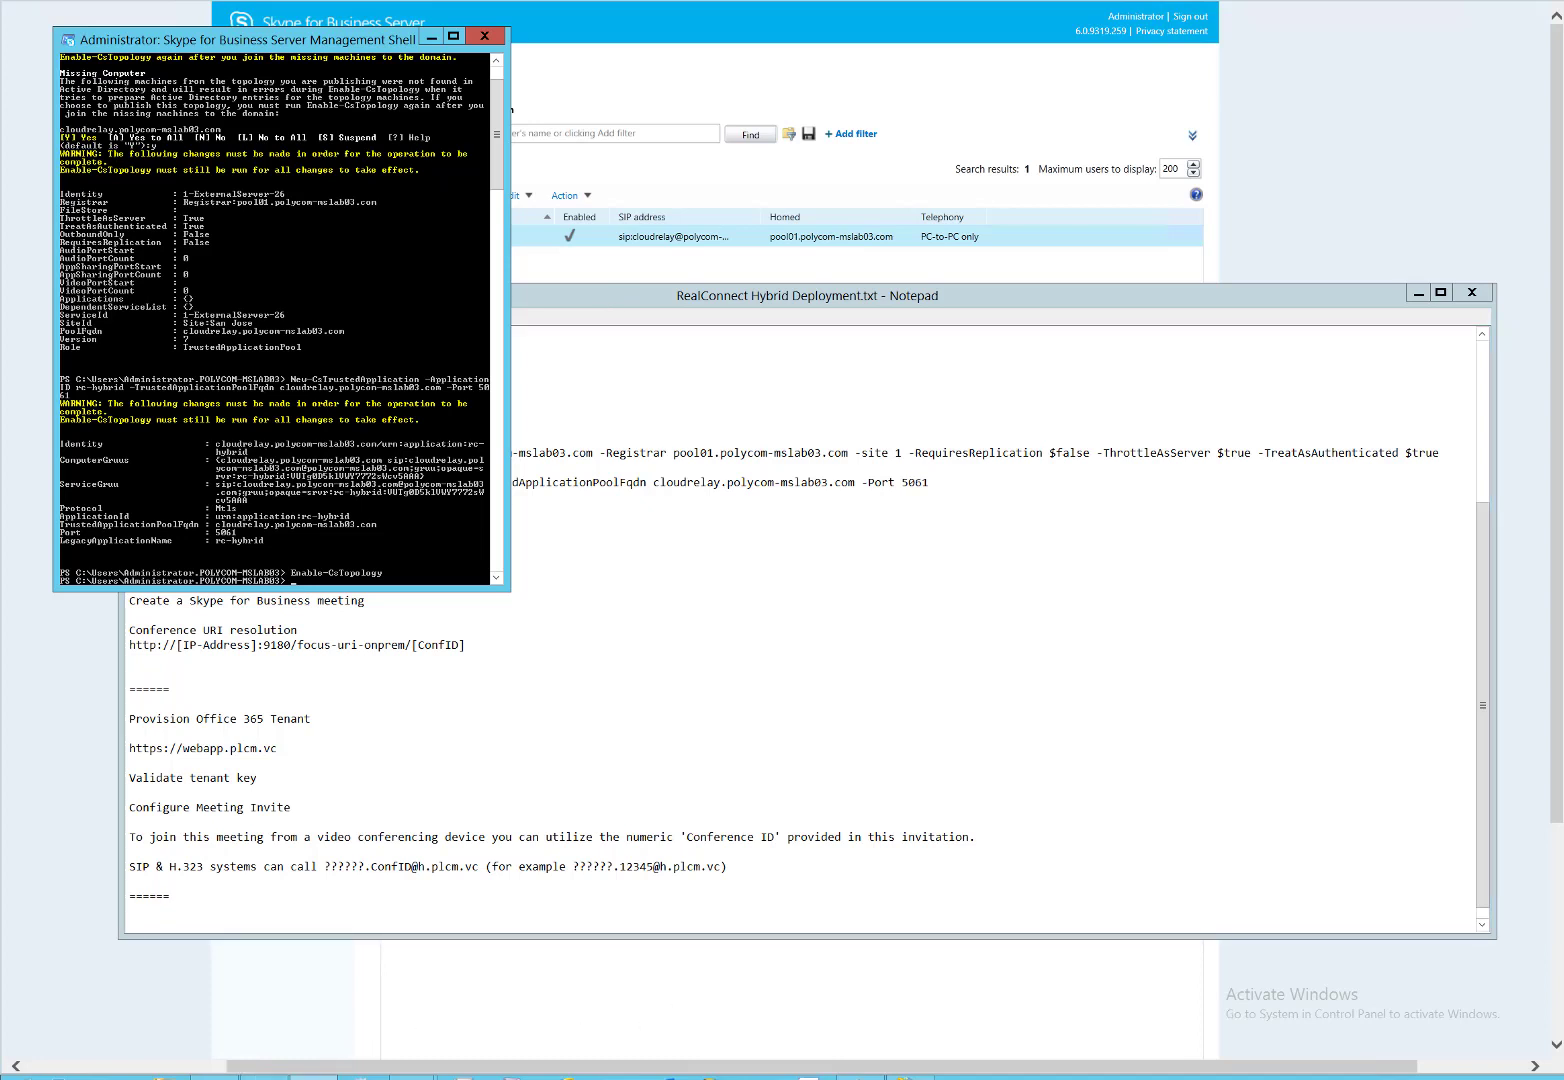
click(263, 1077)
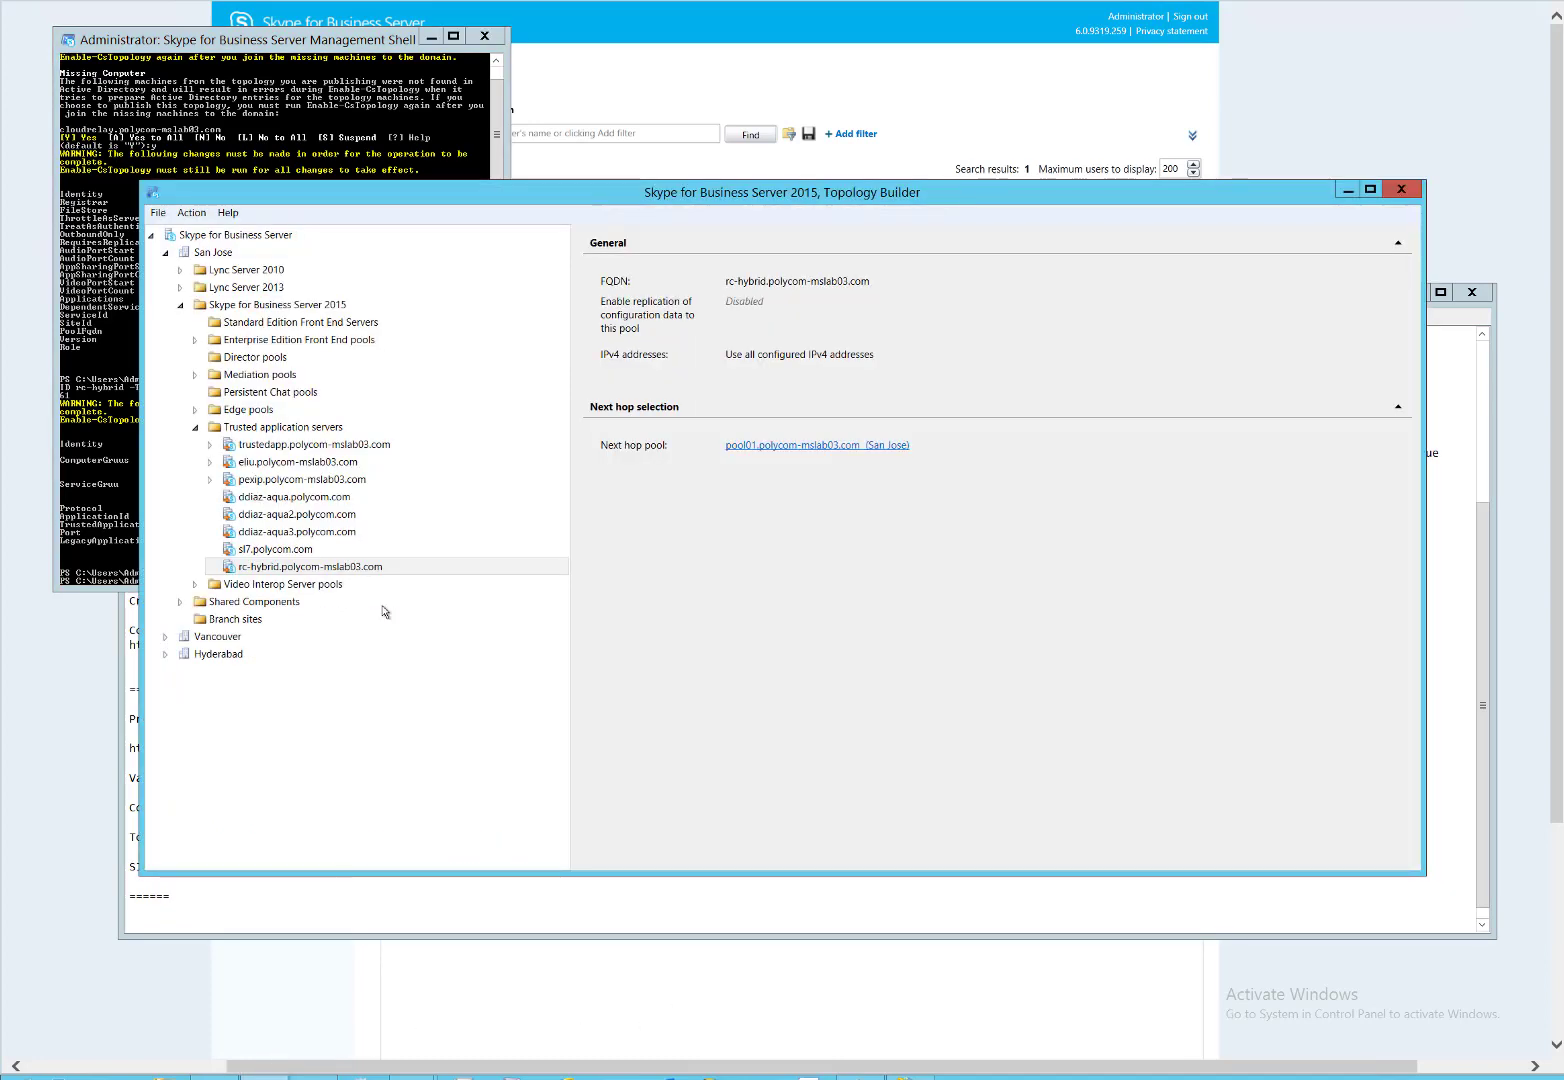
Download the current topology and save it over MyTopology.tbxml.
right_click(231, 240)
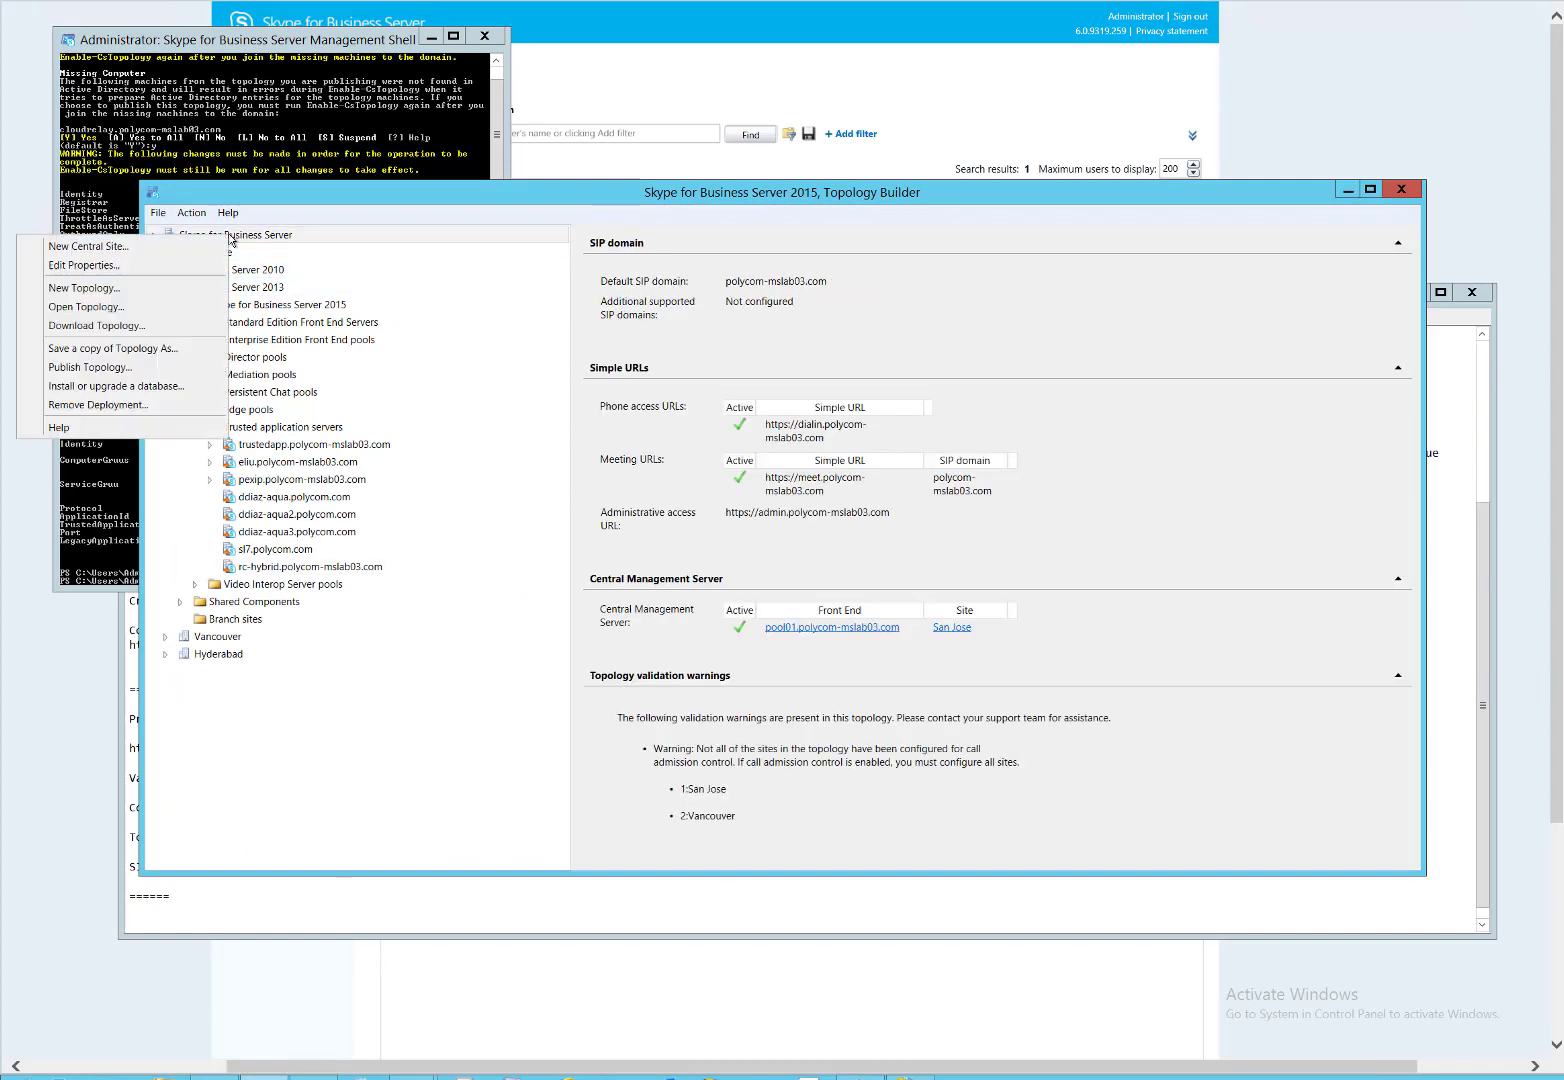
click(136, 327)
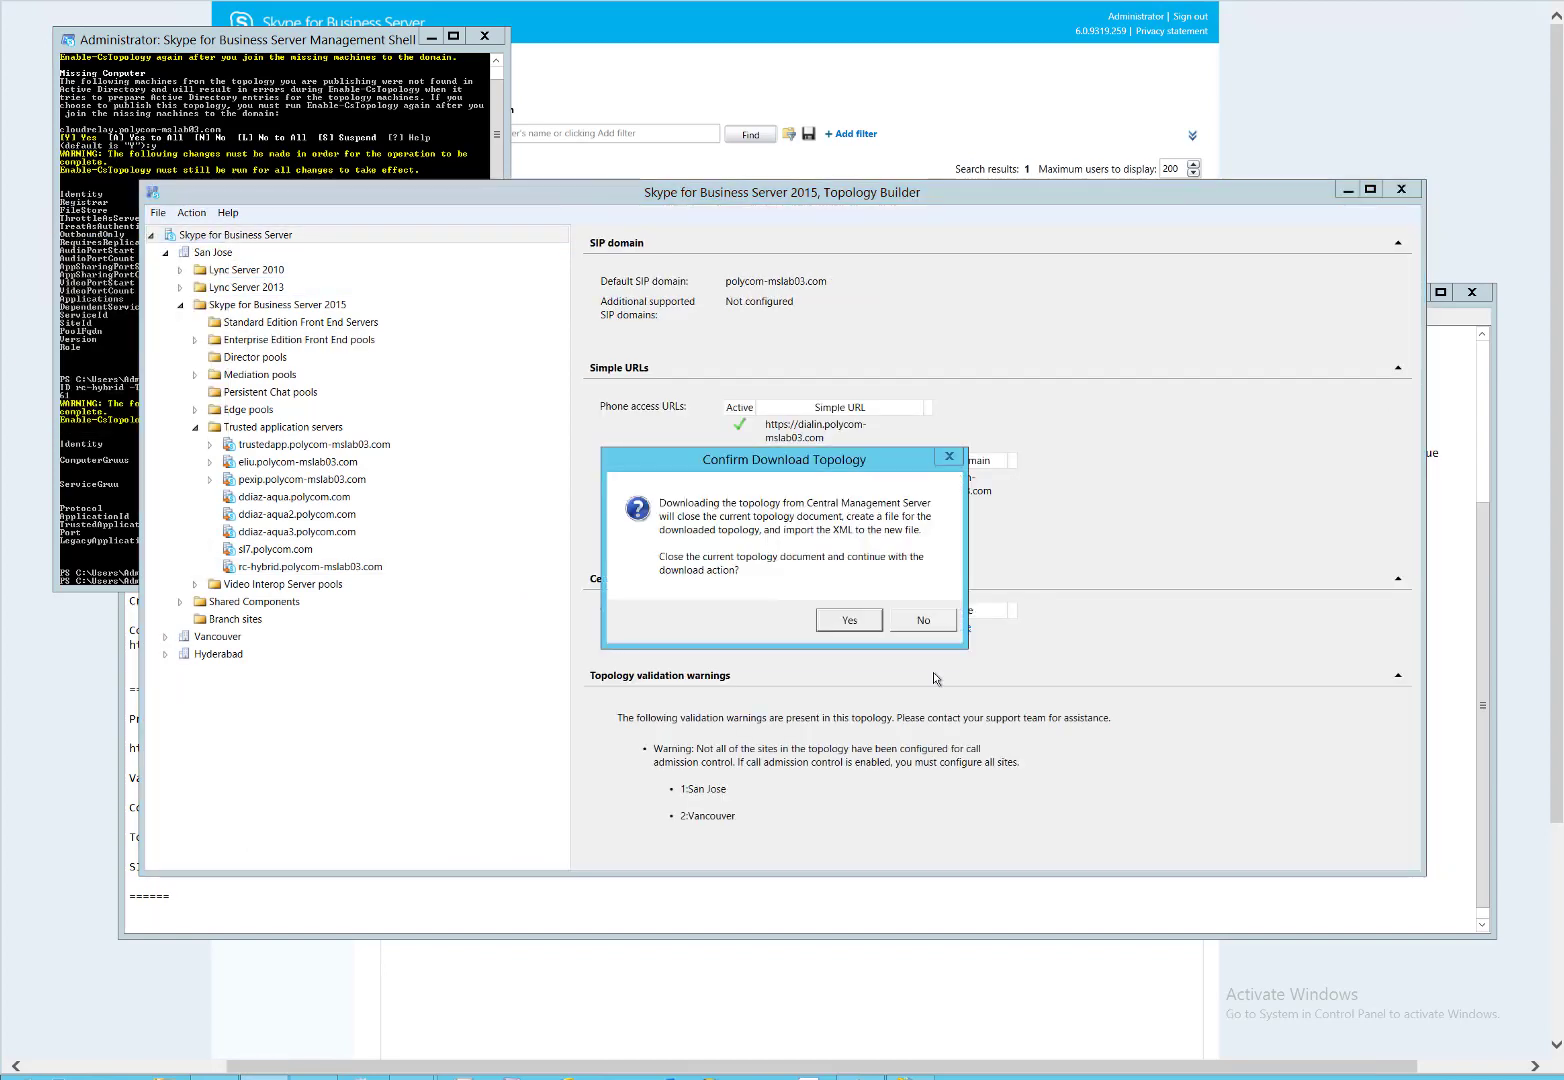
click(859, 626)
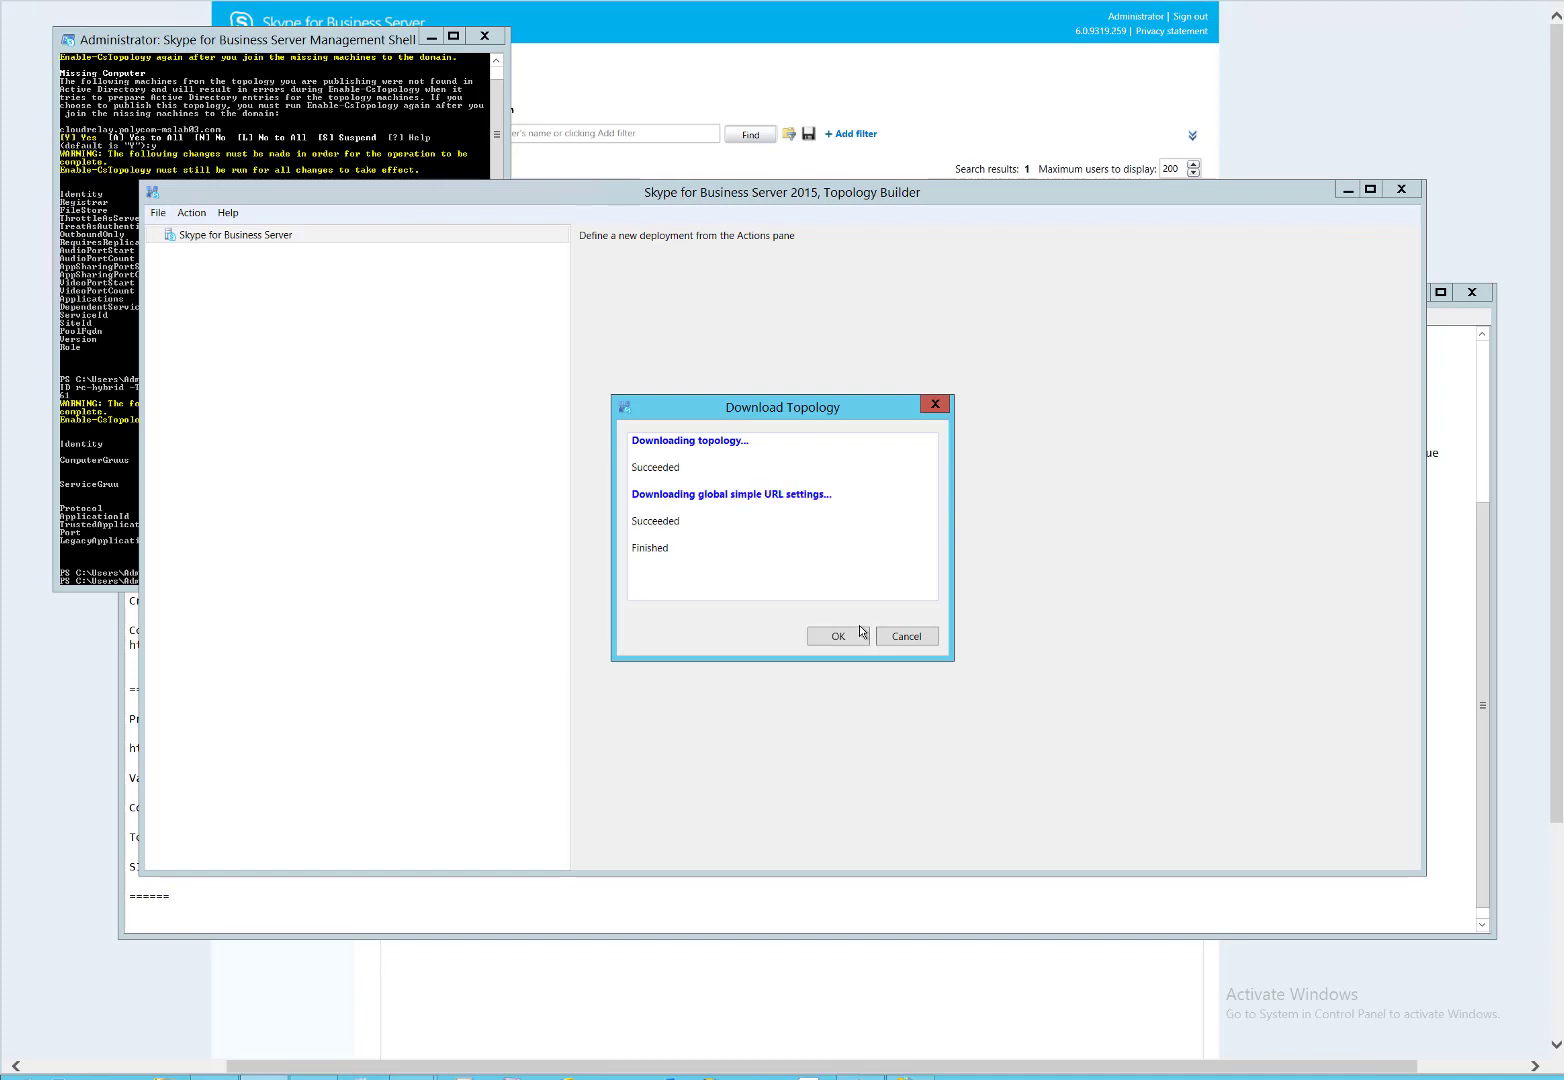
click(841, 636)
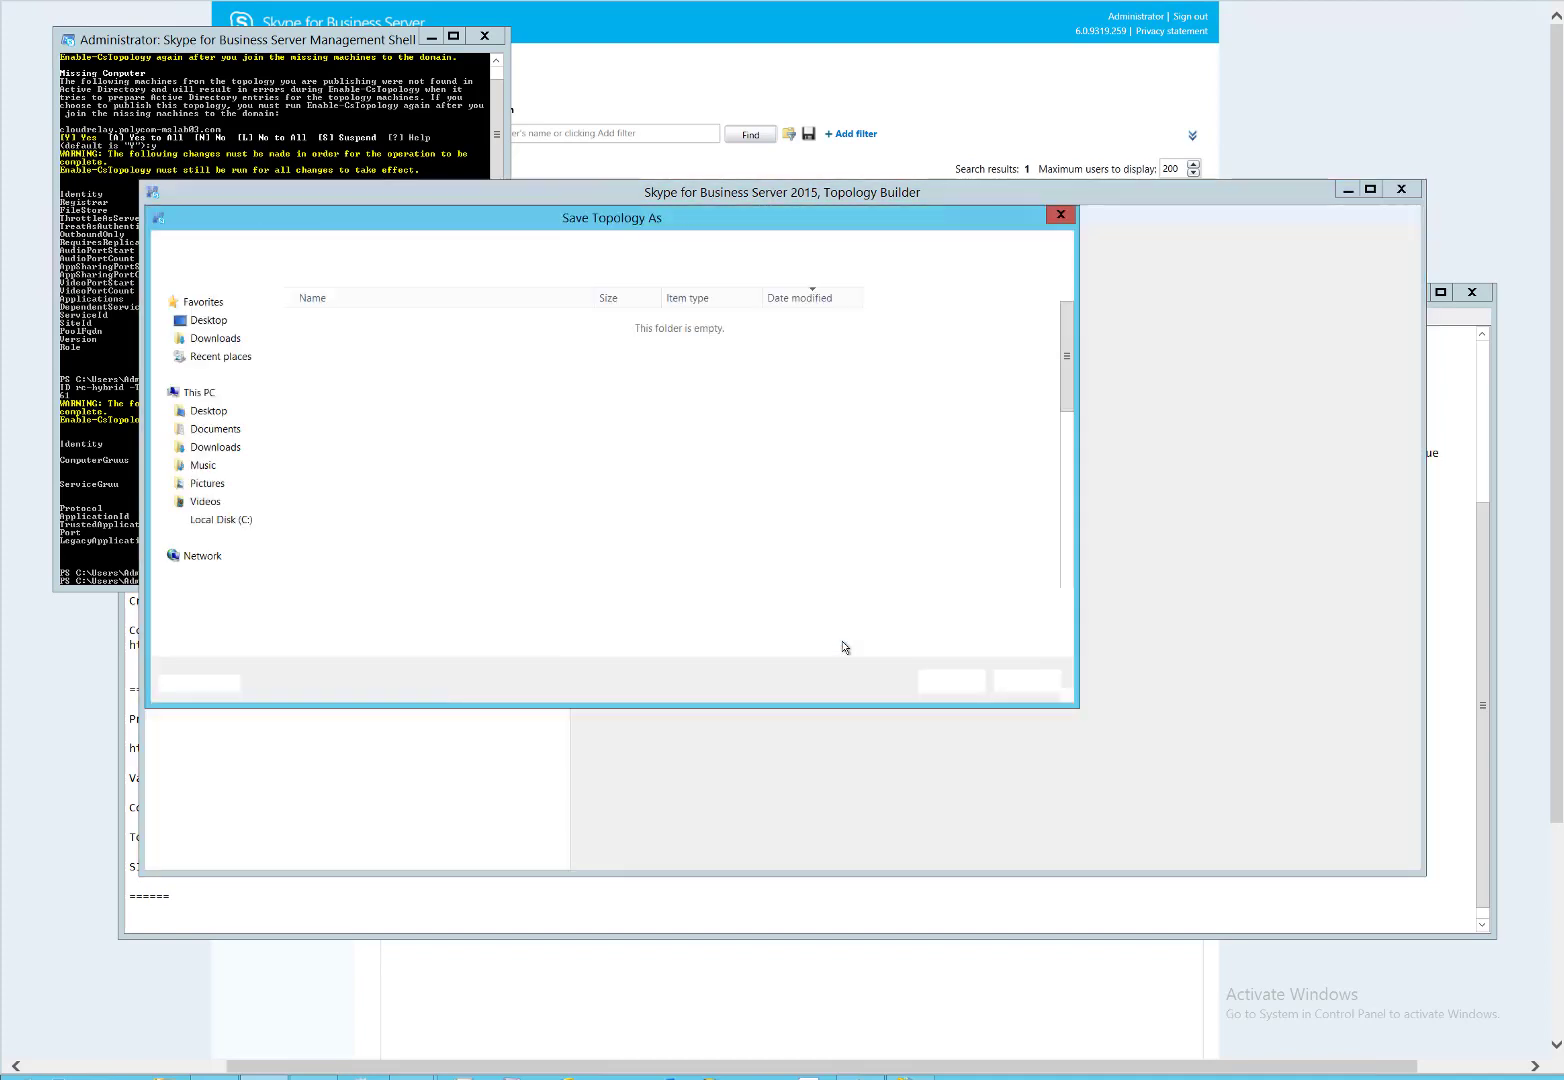
click(359, 324)
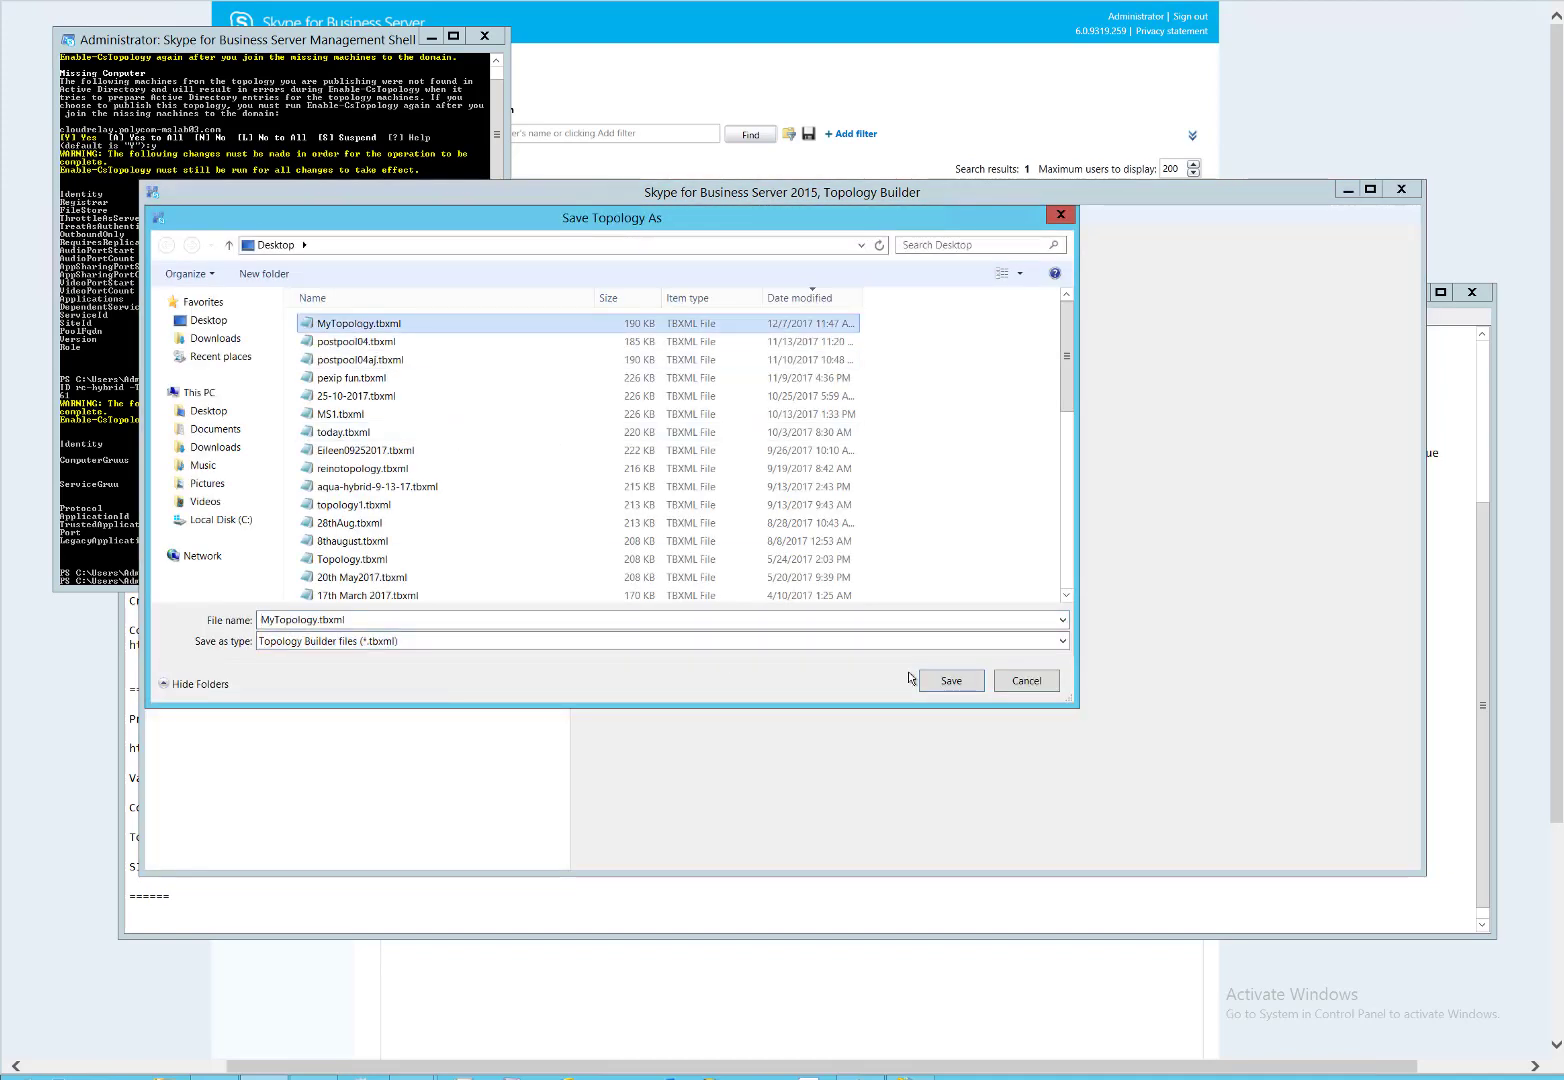
click(949, 682)
click(853, 537)
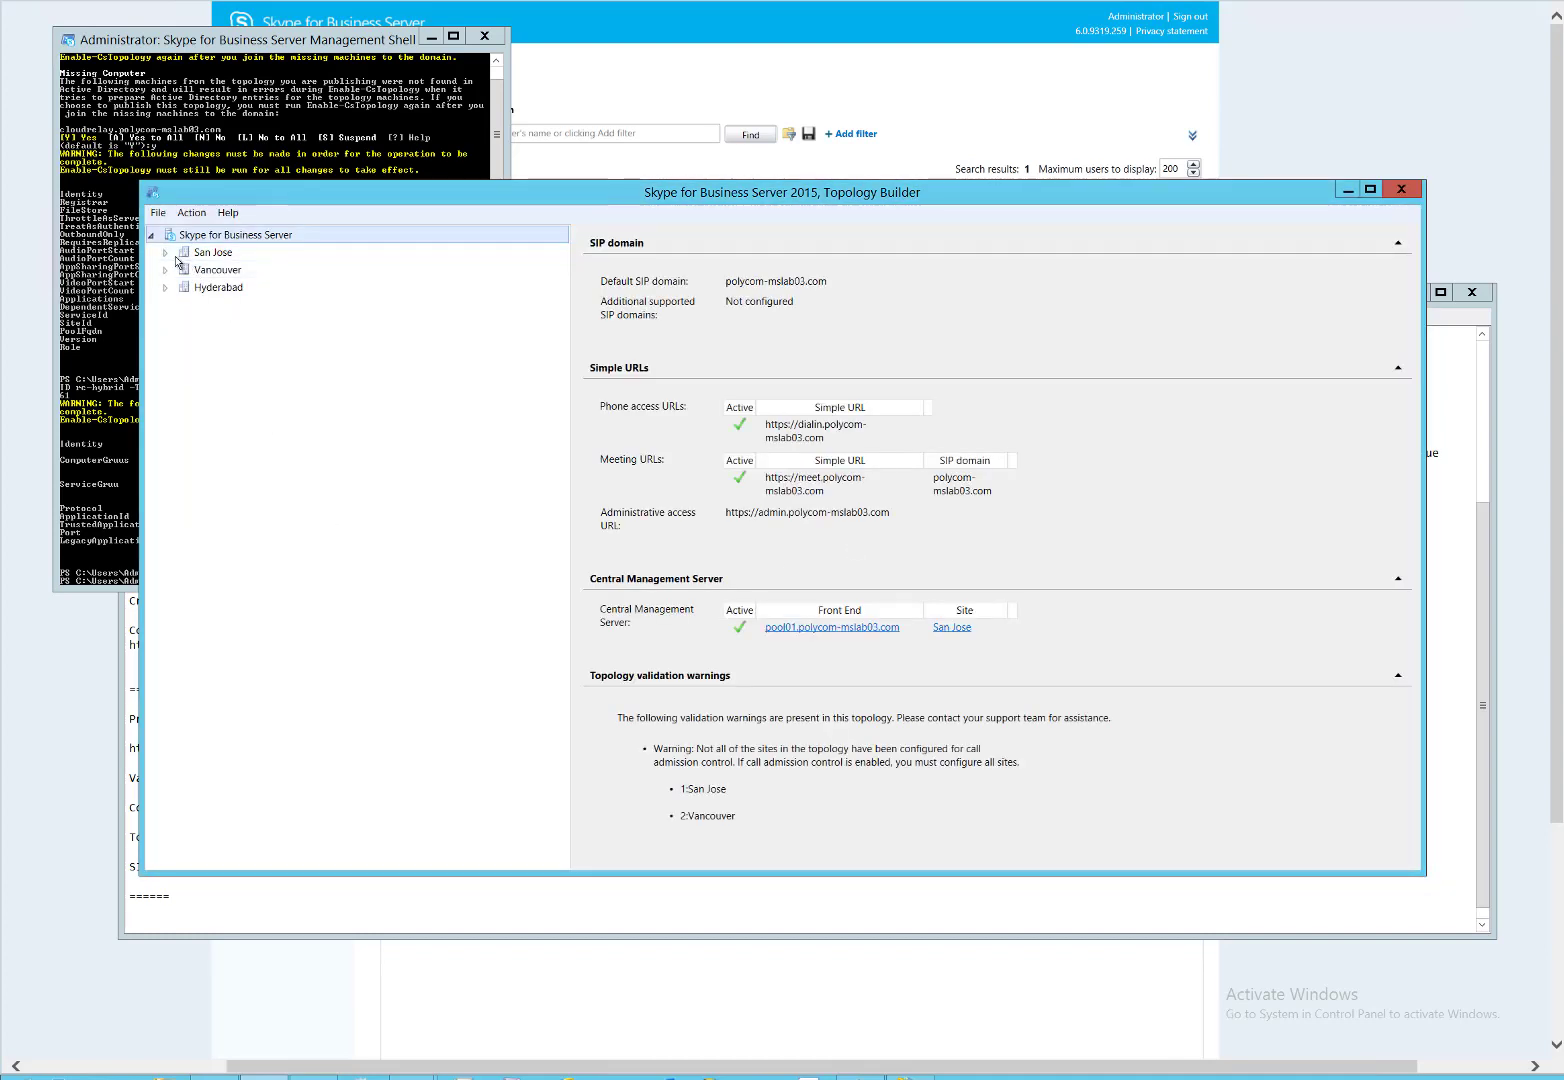
Verify cloudrelay.polycom-mslab03.com under Trusted application servers, then minimize Topology Builder.
click(165, 252)
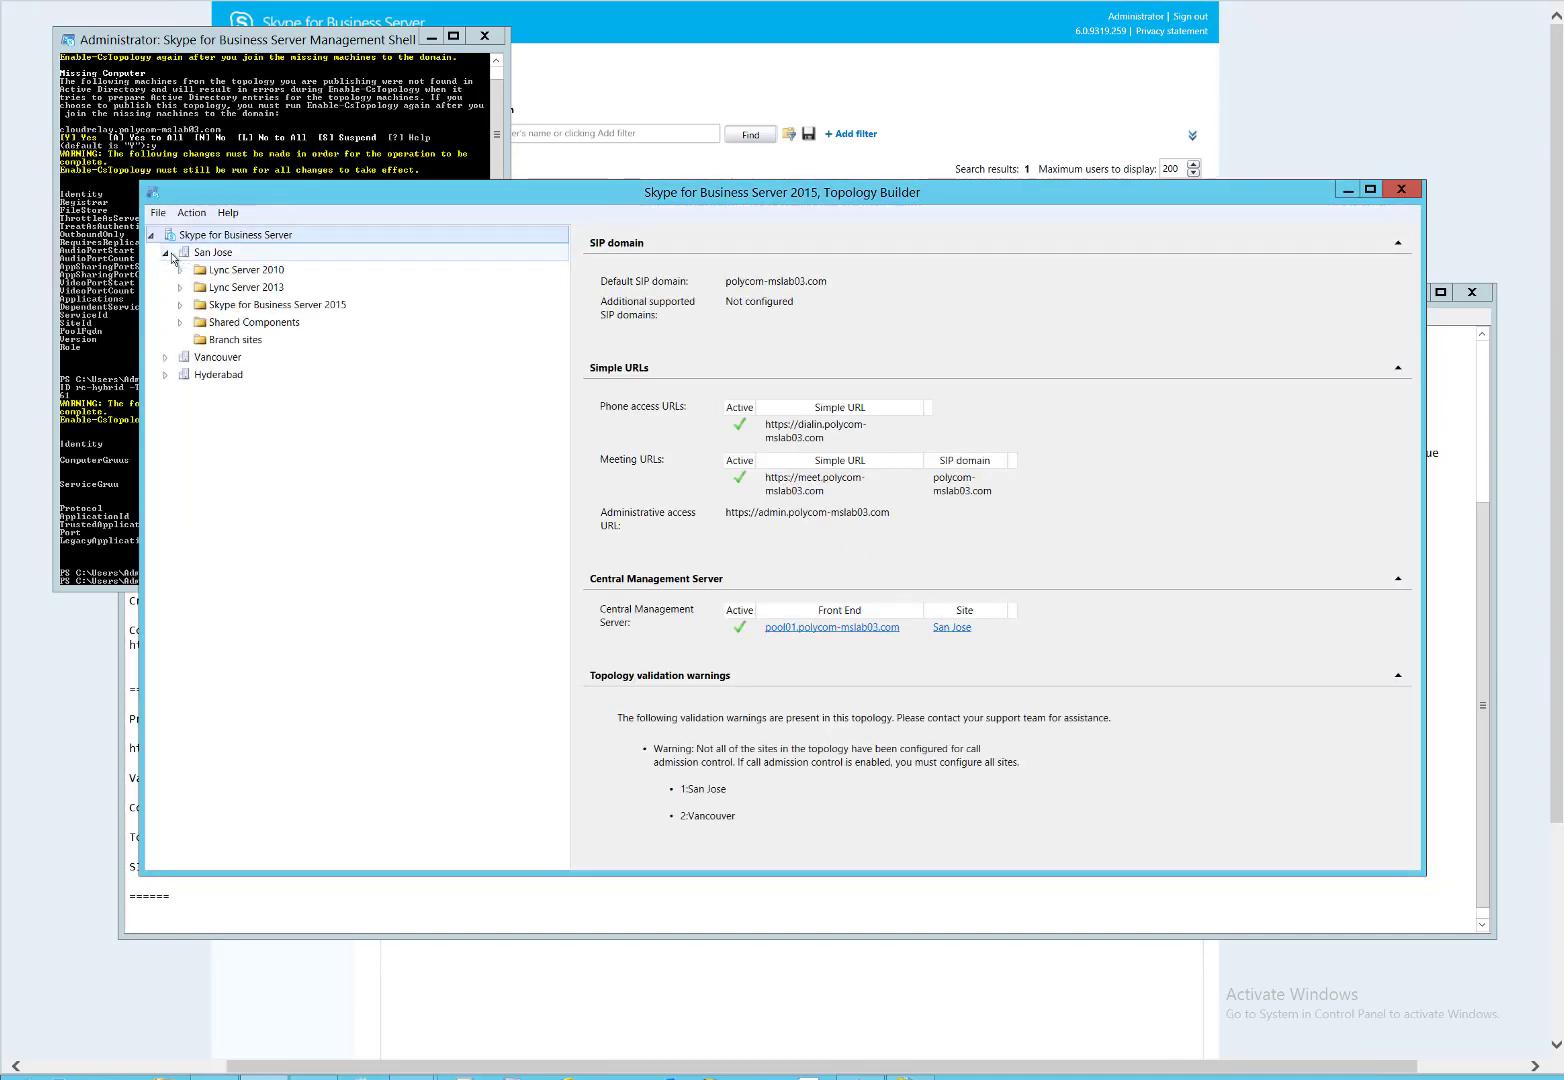
click(181, 305)
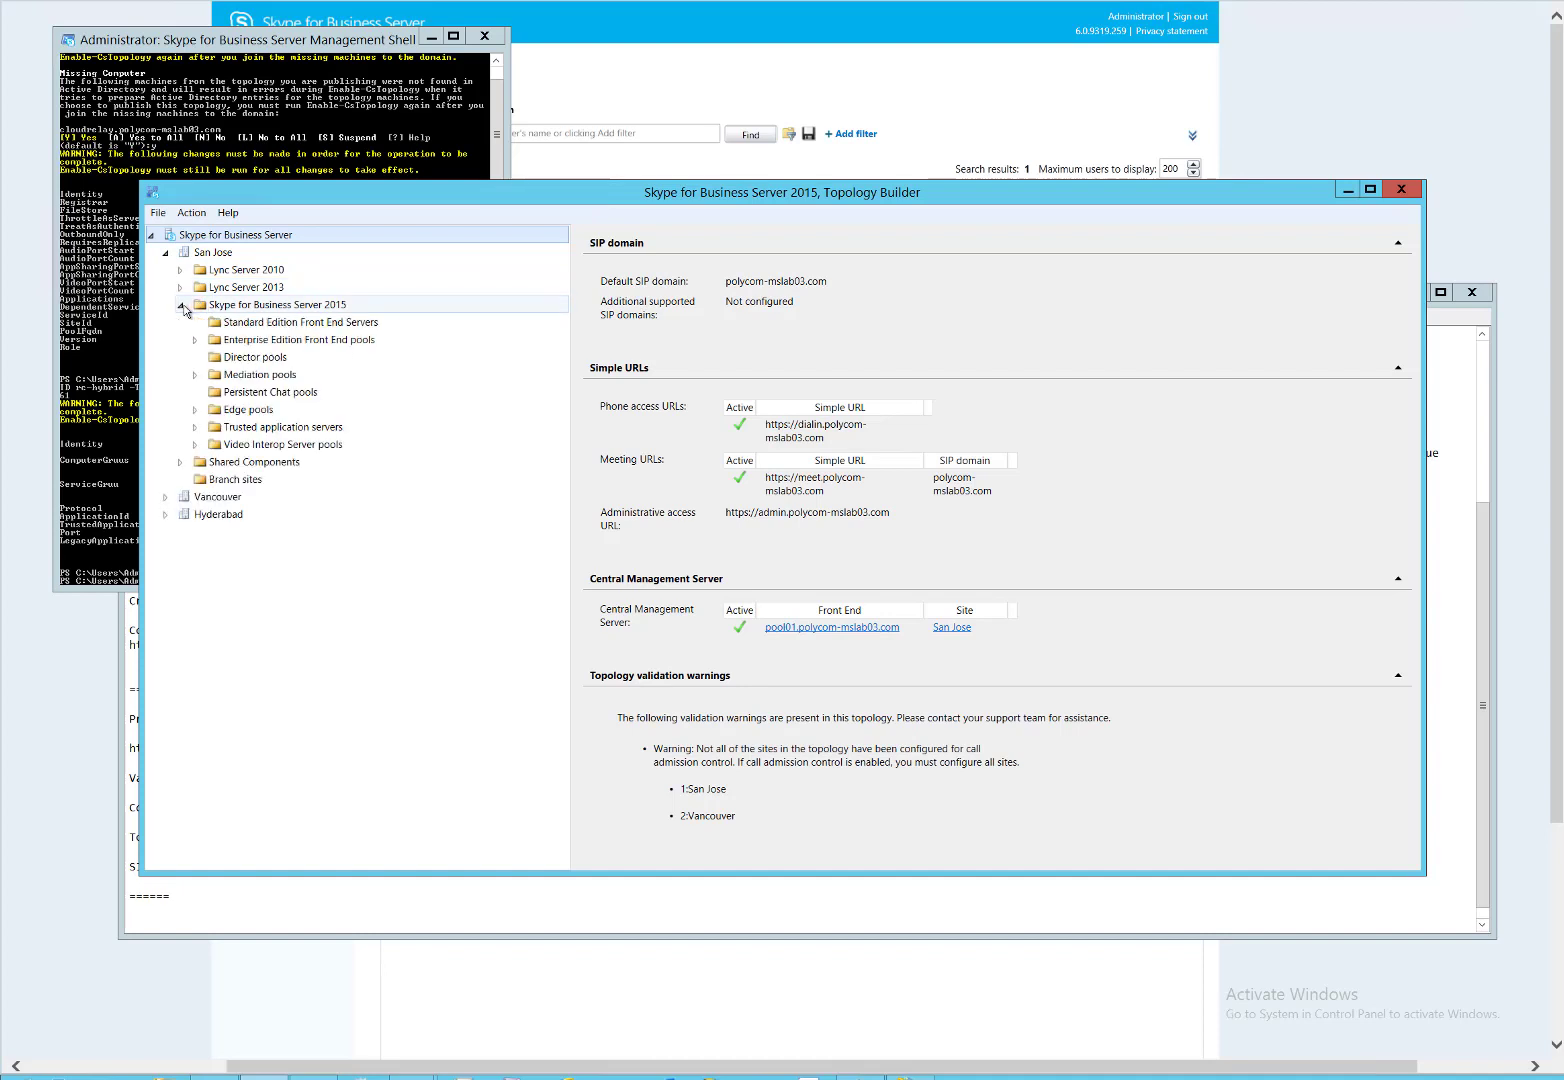
click(195, 340)
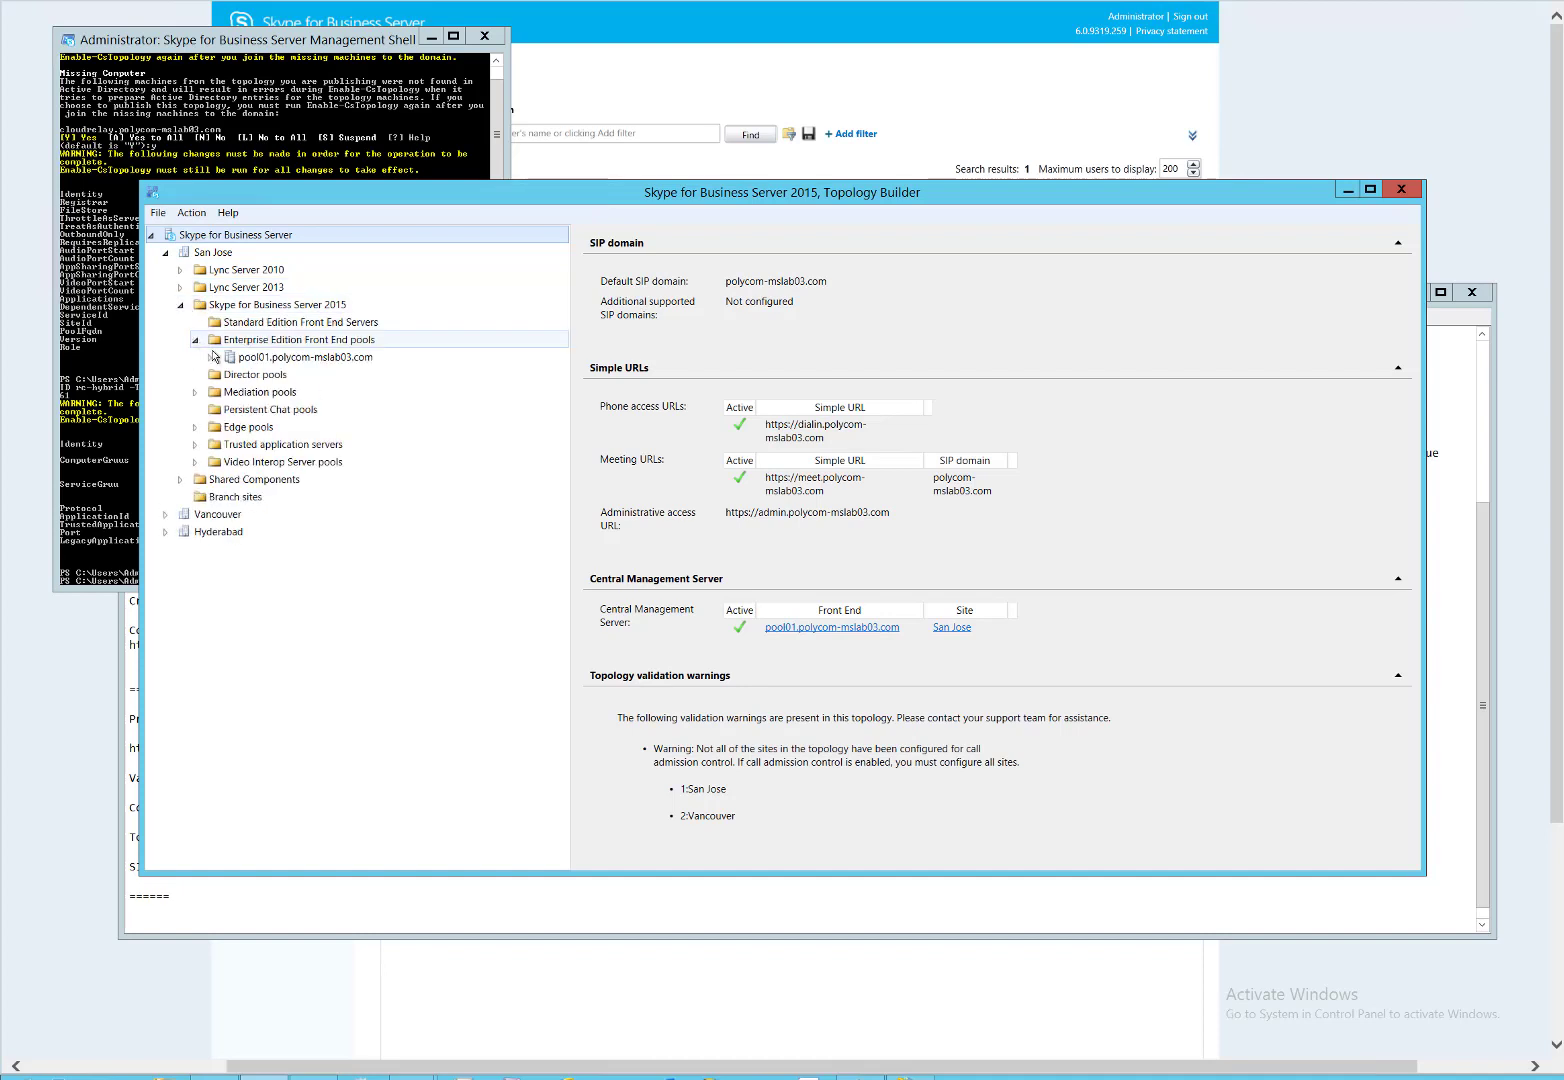
click(195, 340)
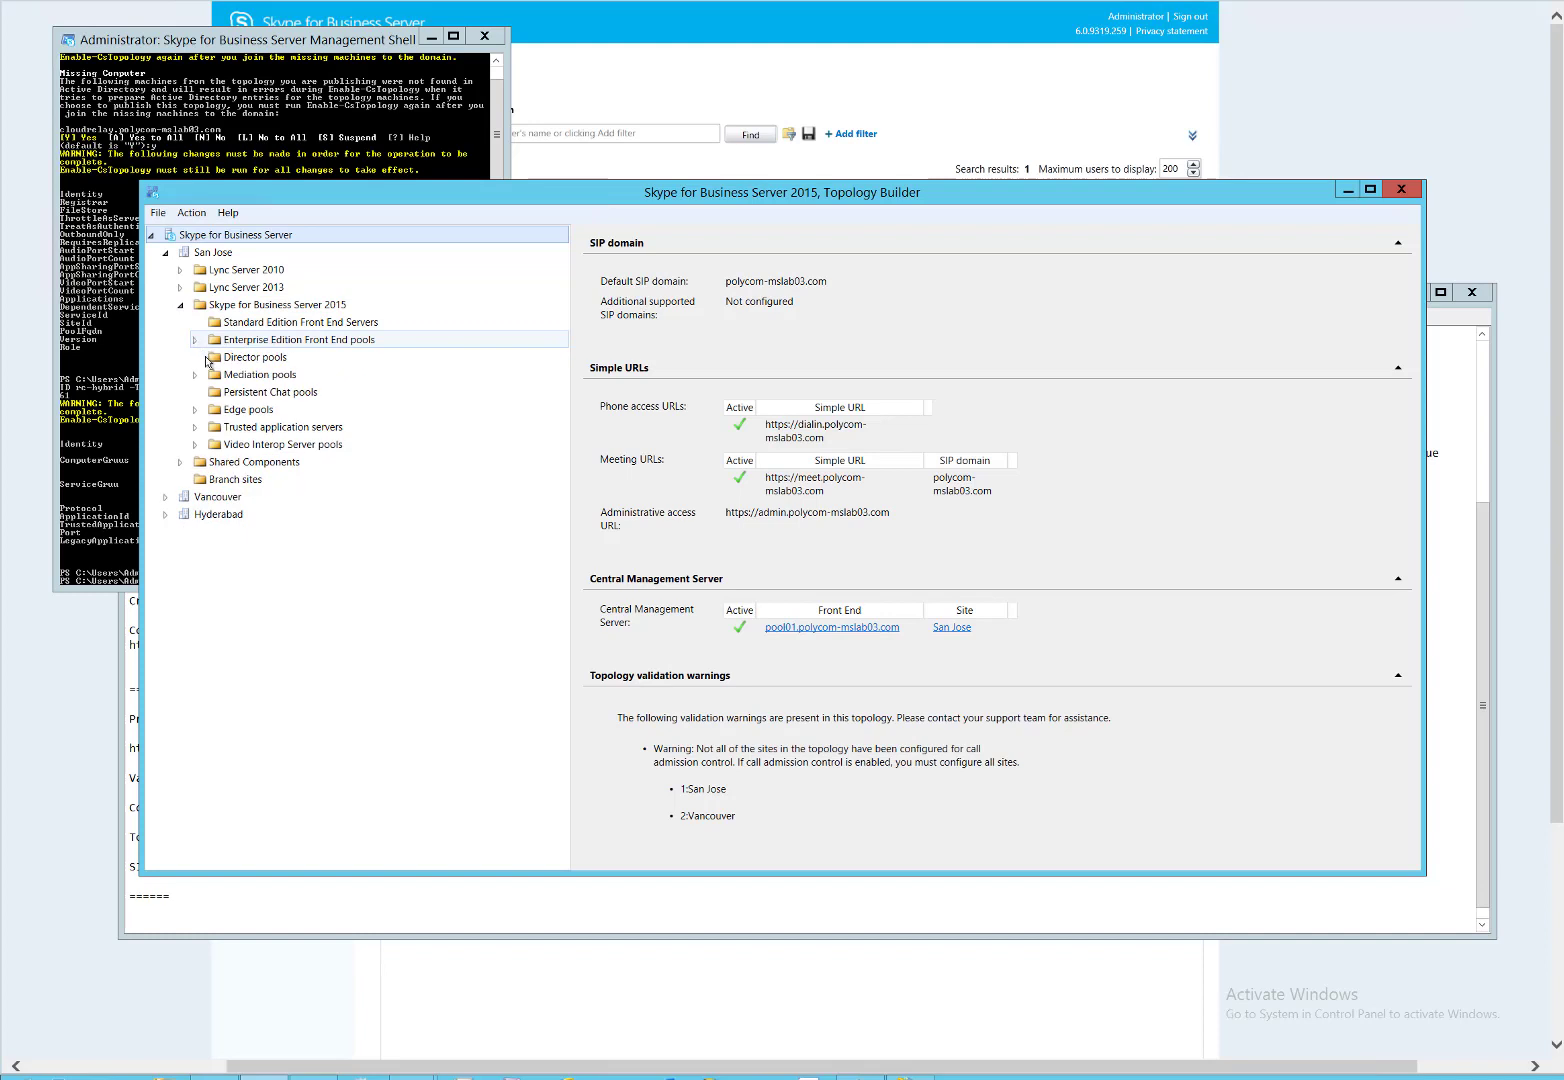
double_click(228, 428)
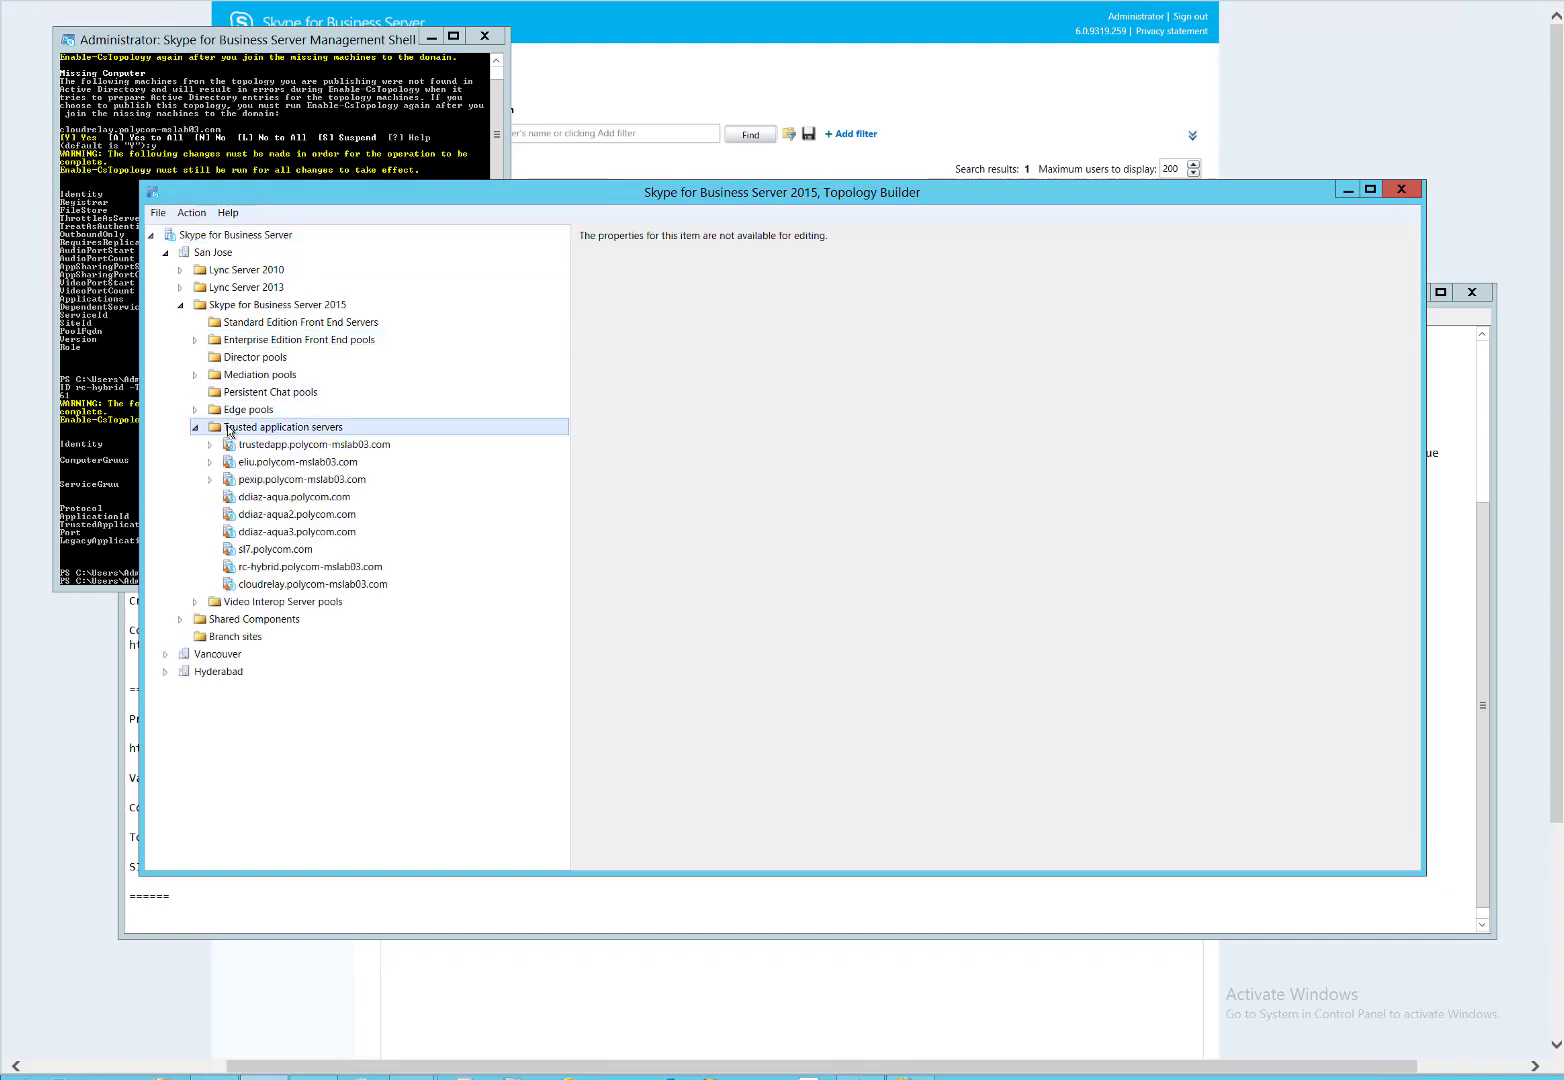
click(301, 586)
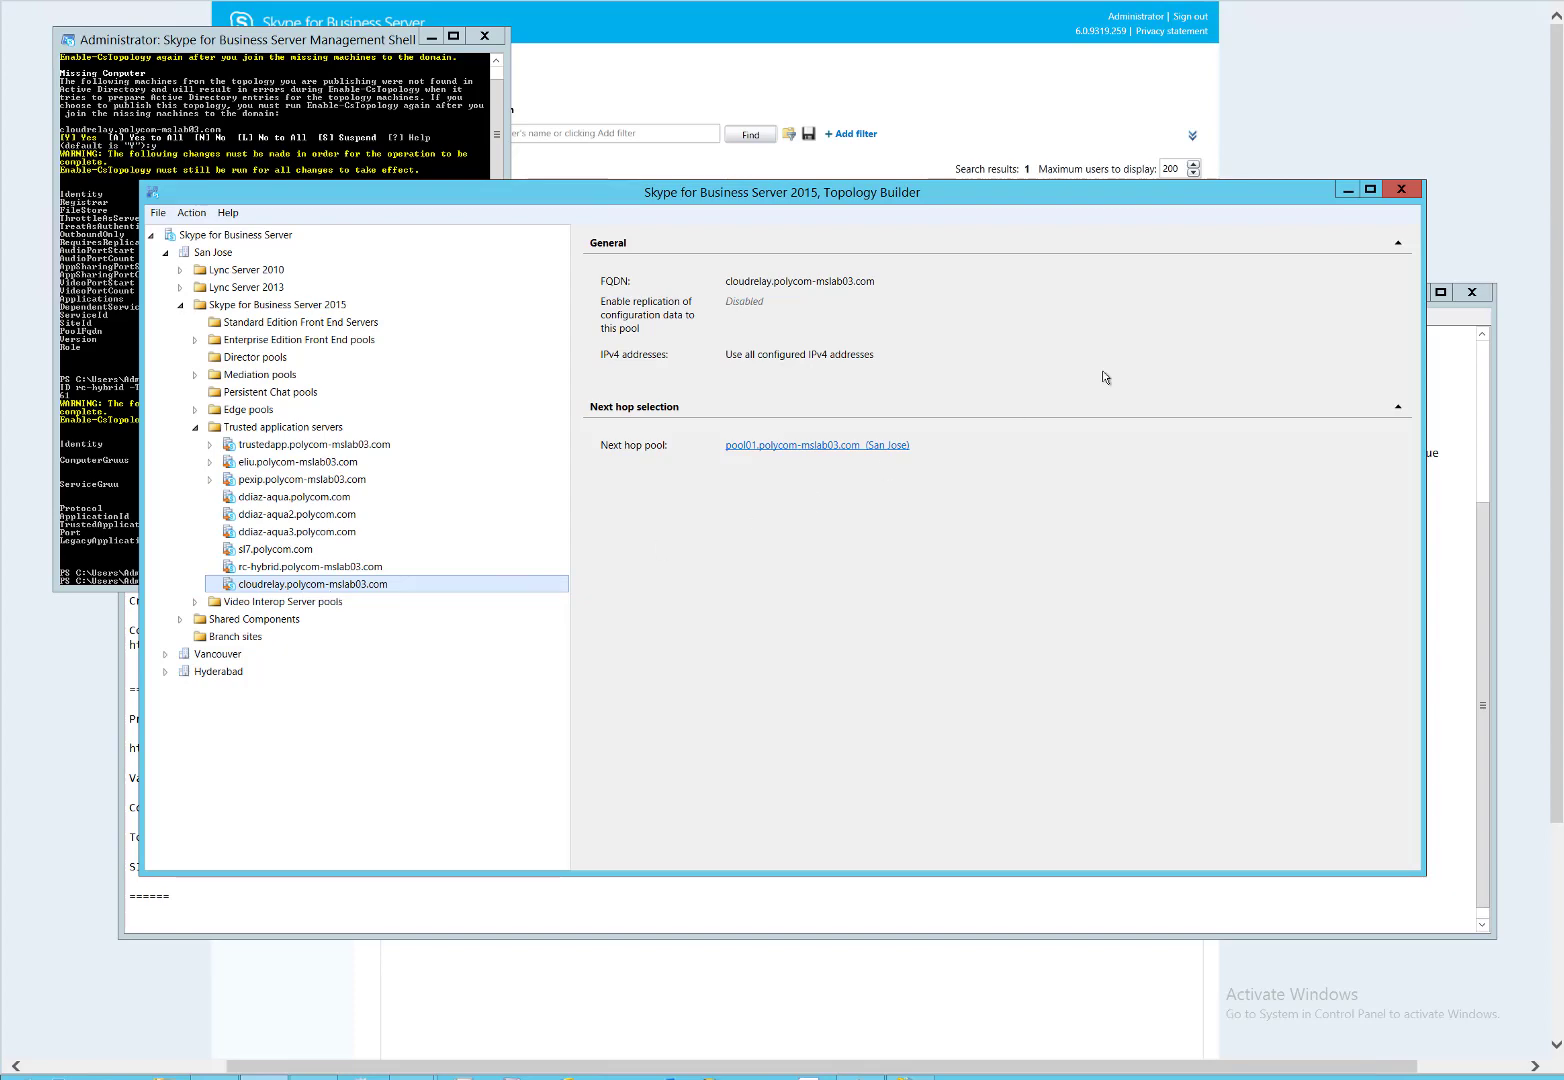
click(1348, 191)
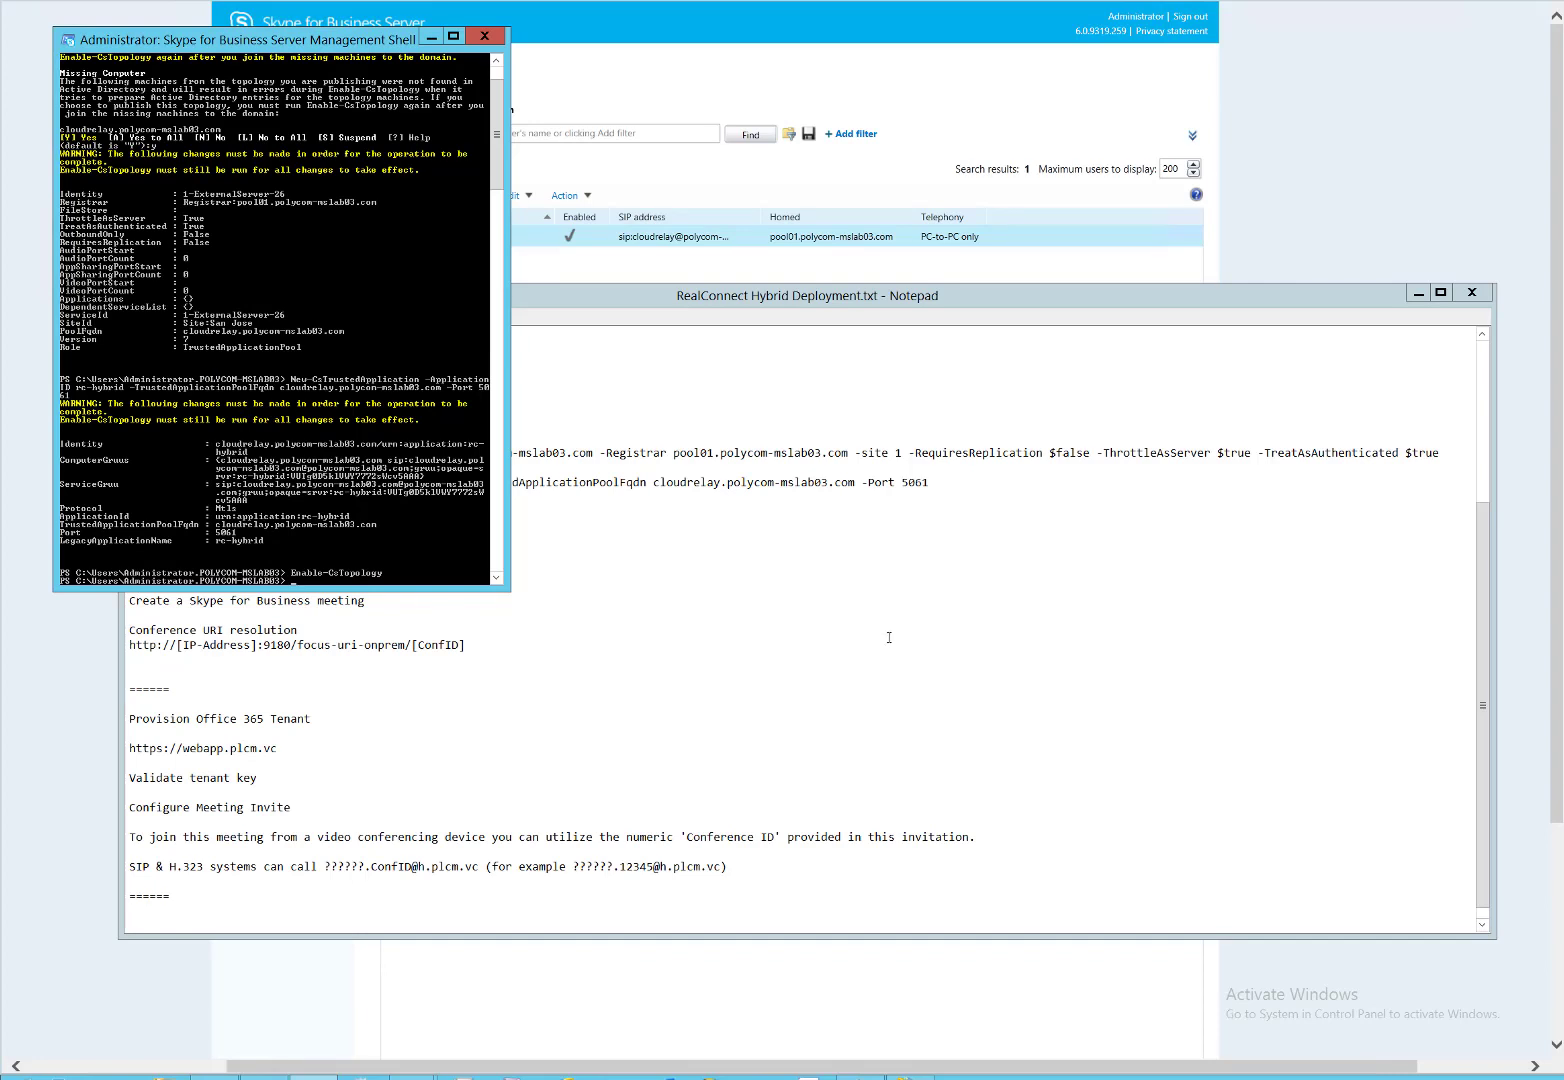
click(562, 712)
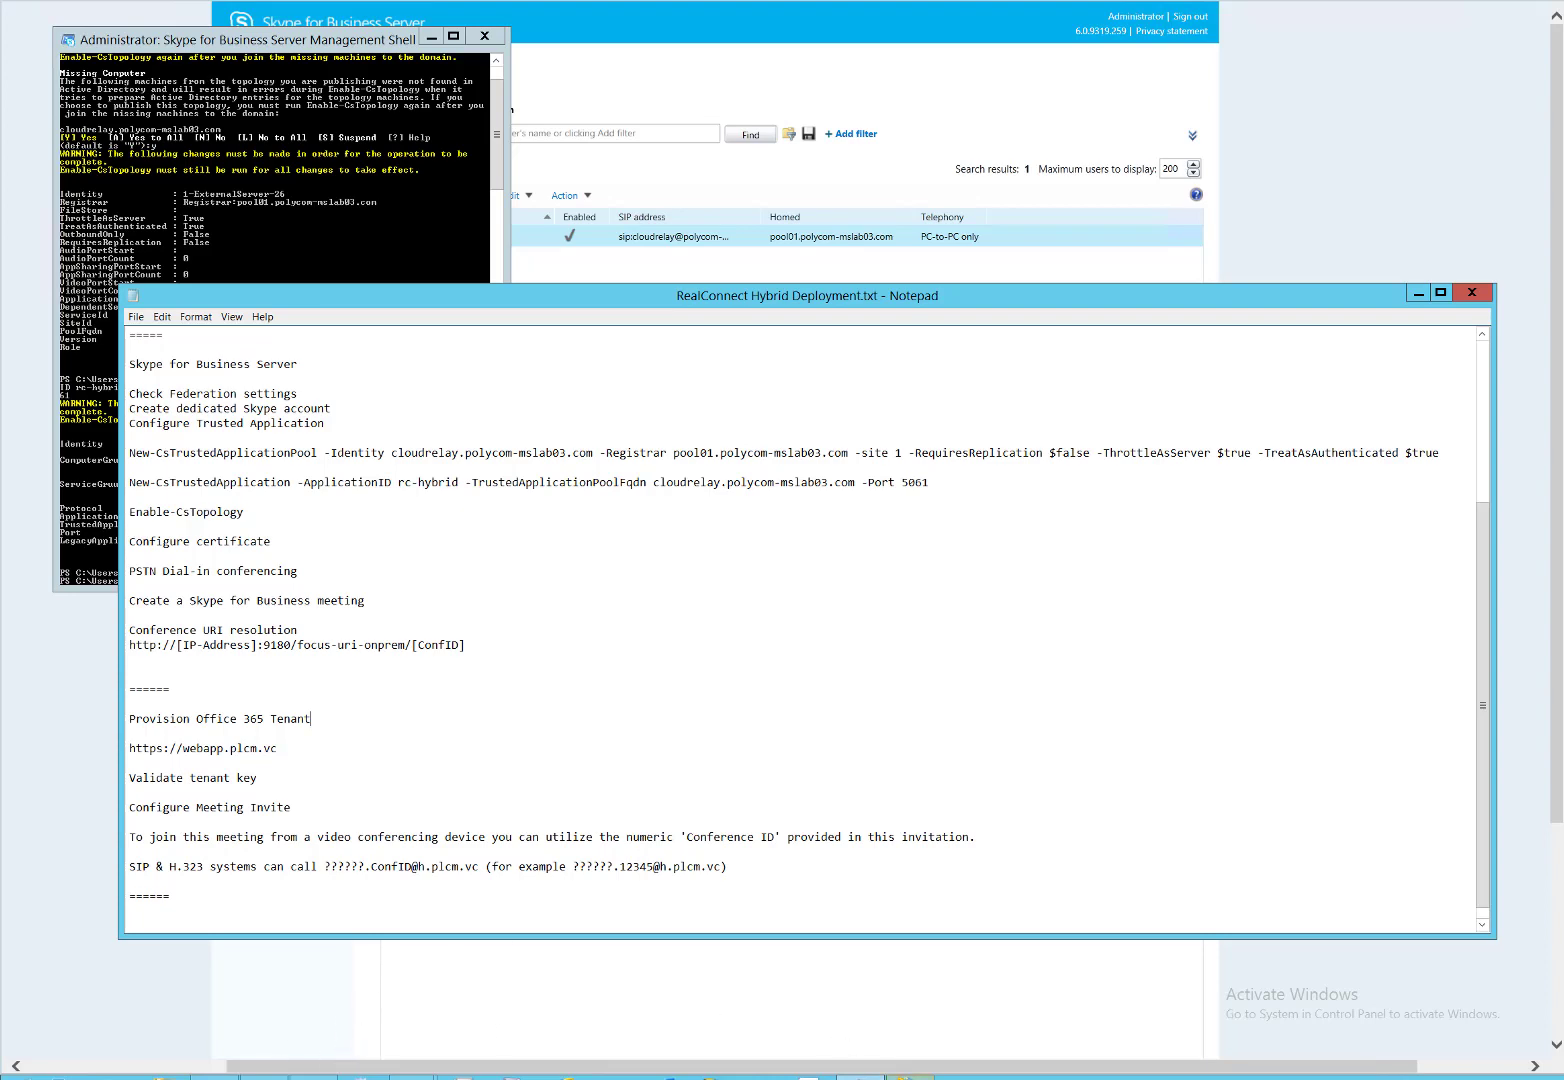
Start a domain certificate with common name cloudrelay.polycom-mslab03.com copied from the notes.
click(910, 1077)
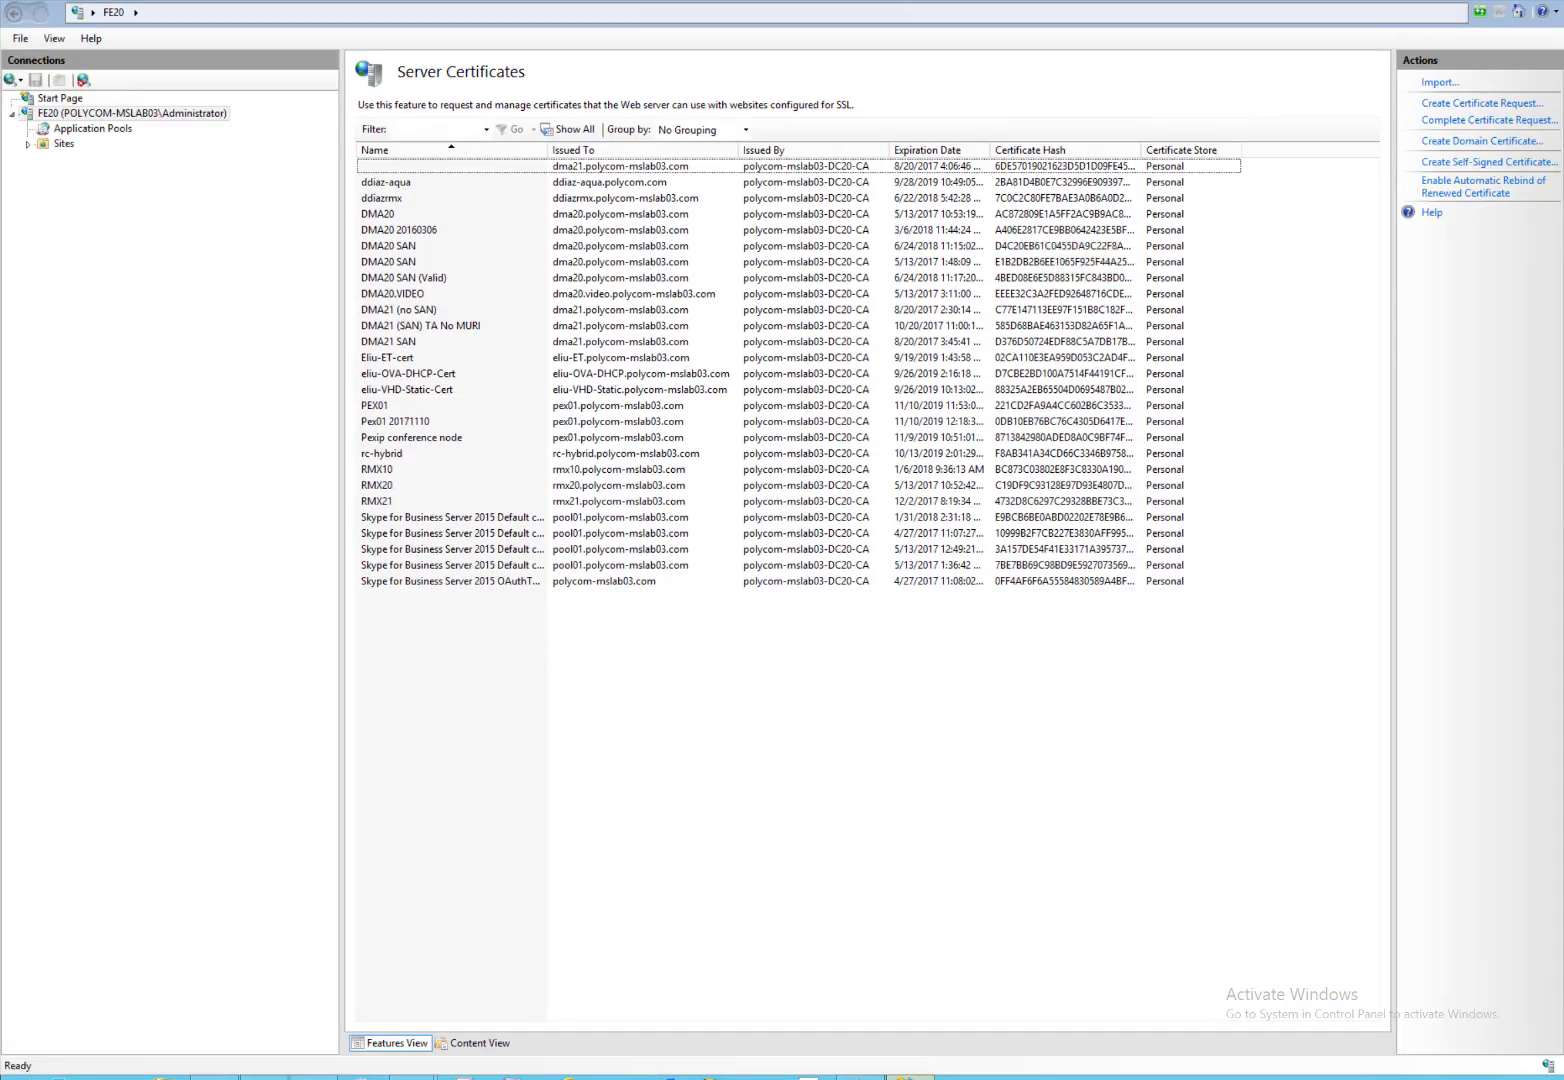
click(1442, 149)
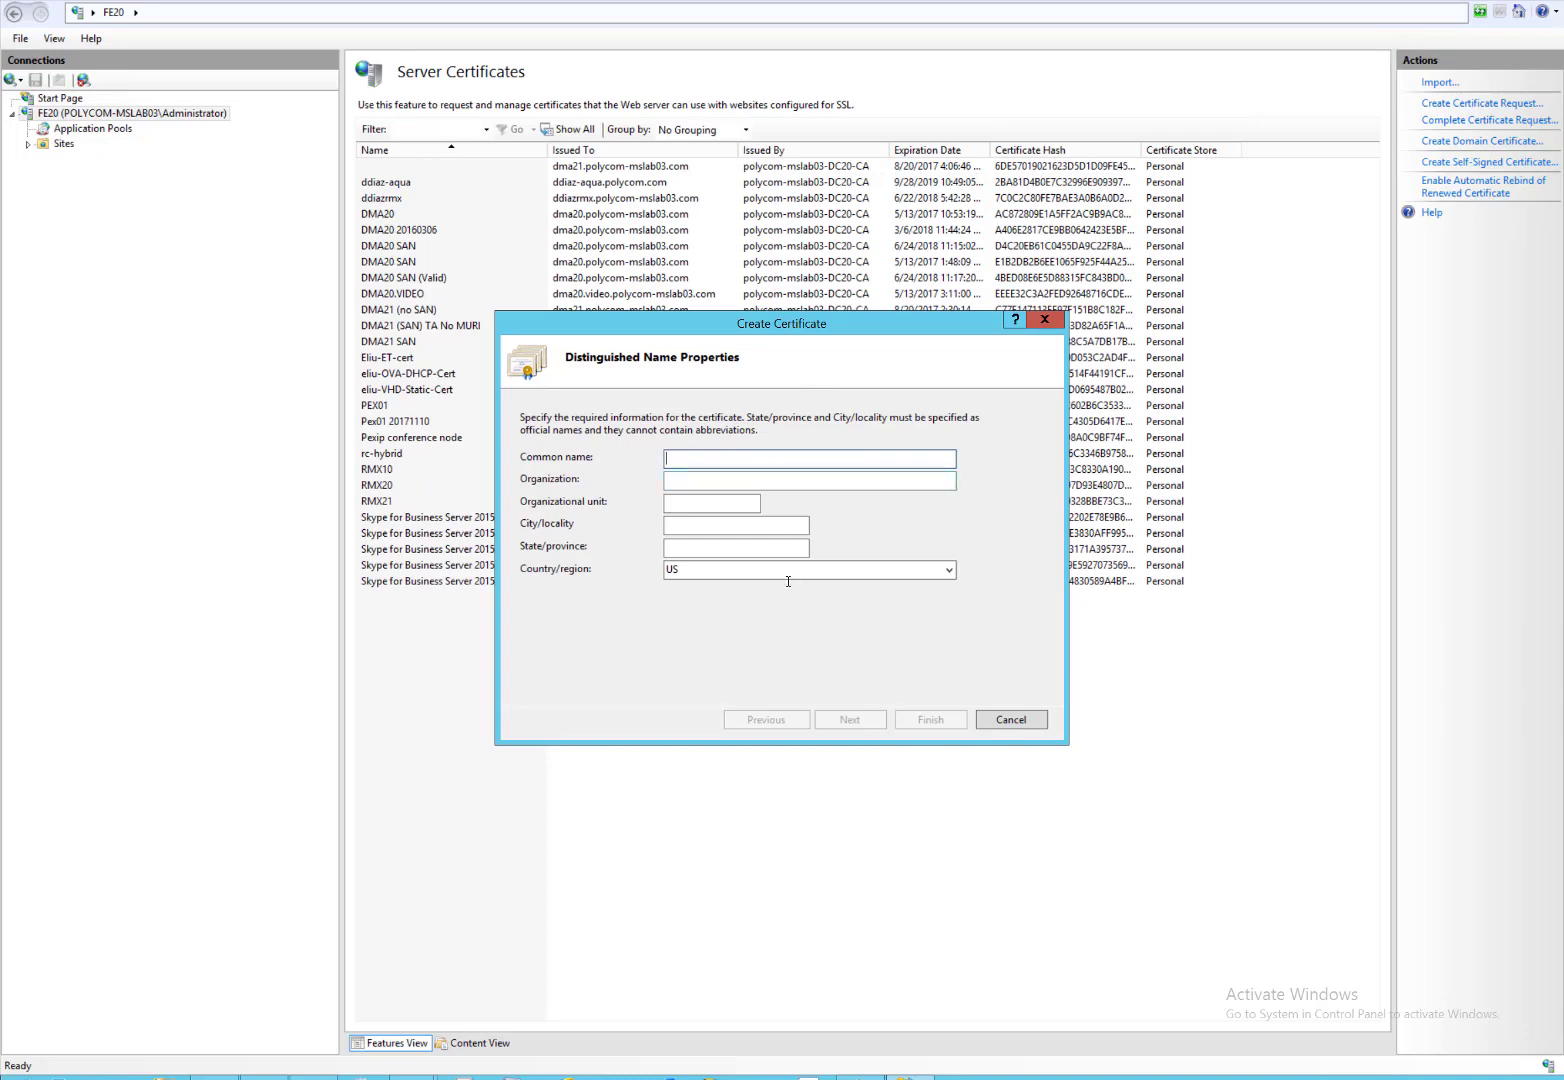
click(860, 1076)
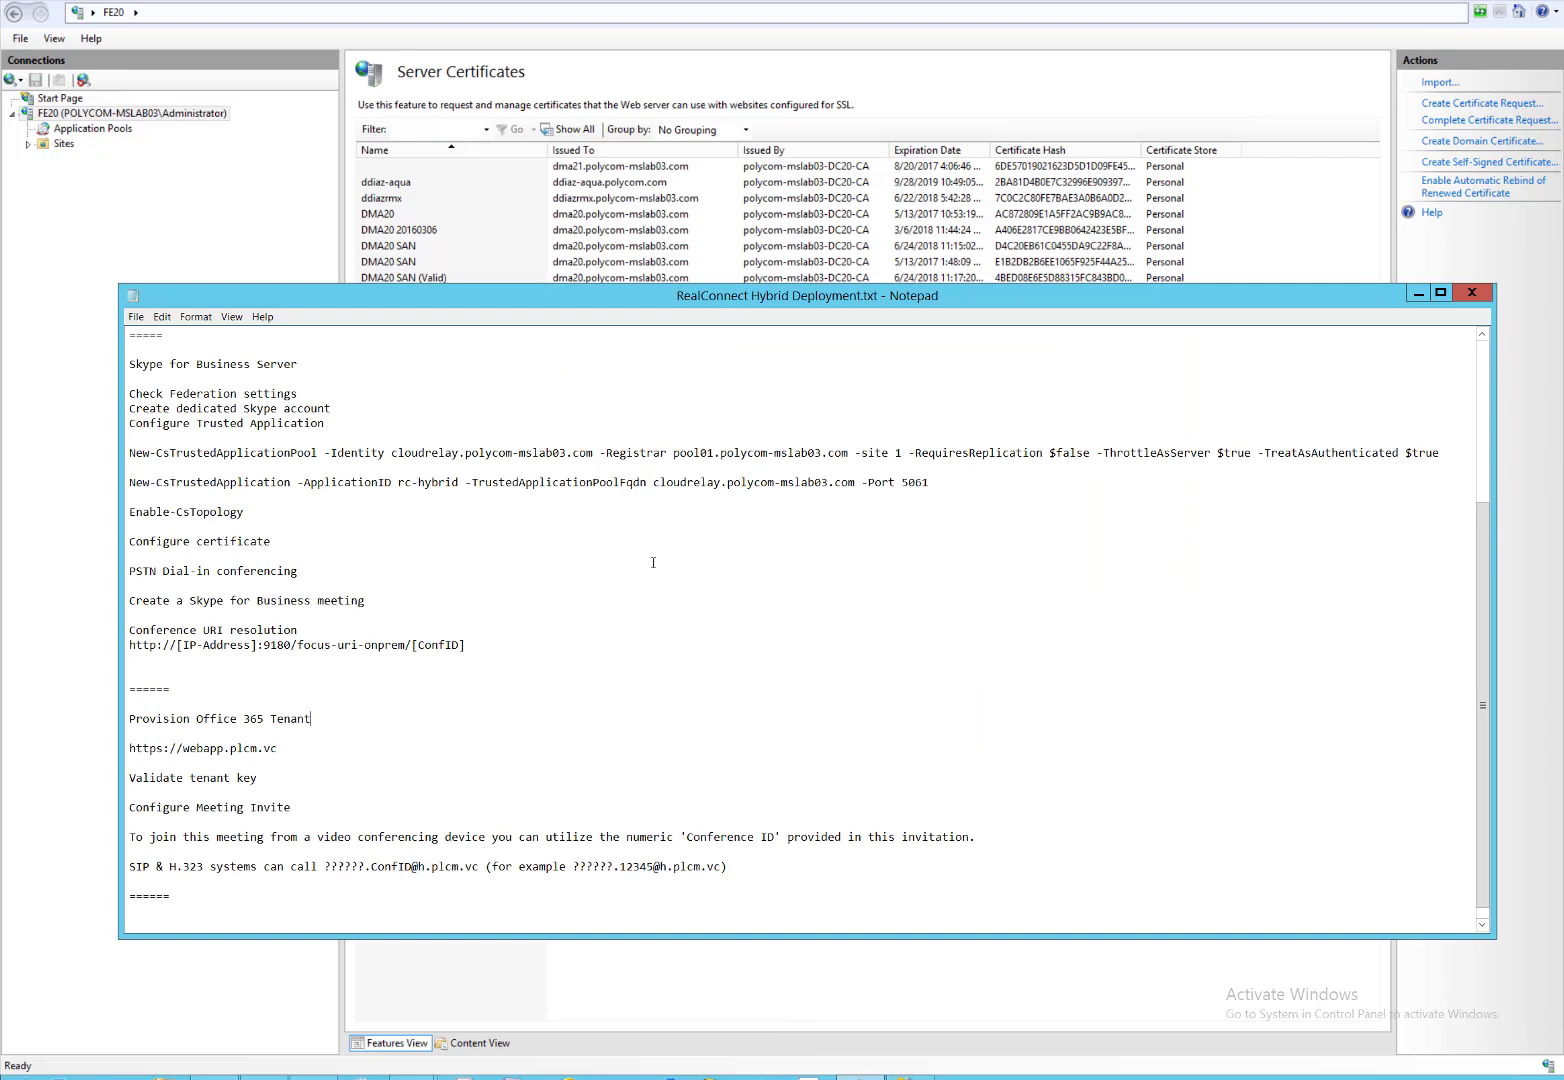
drag(654, 482, 856, 483)
key(ctrl+c)
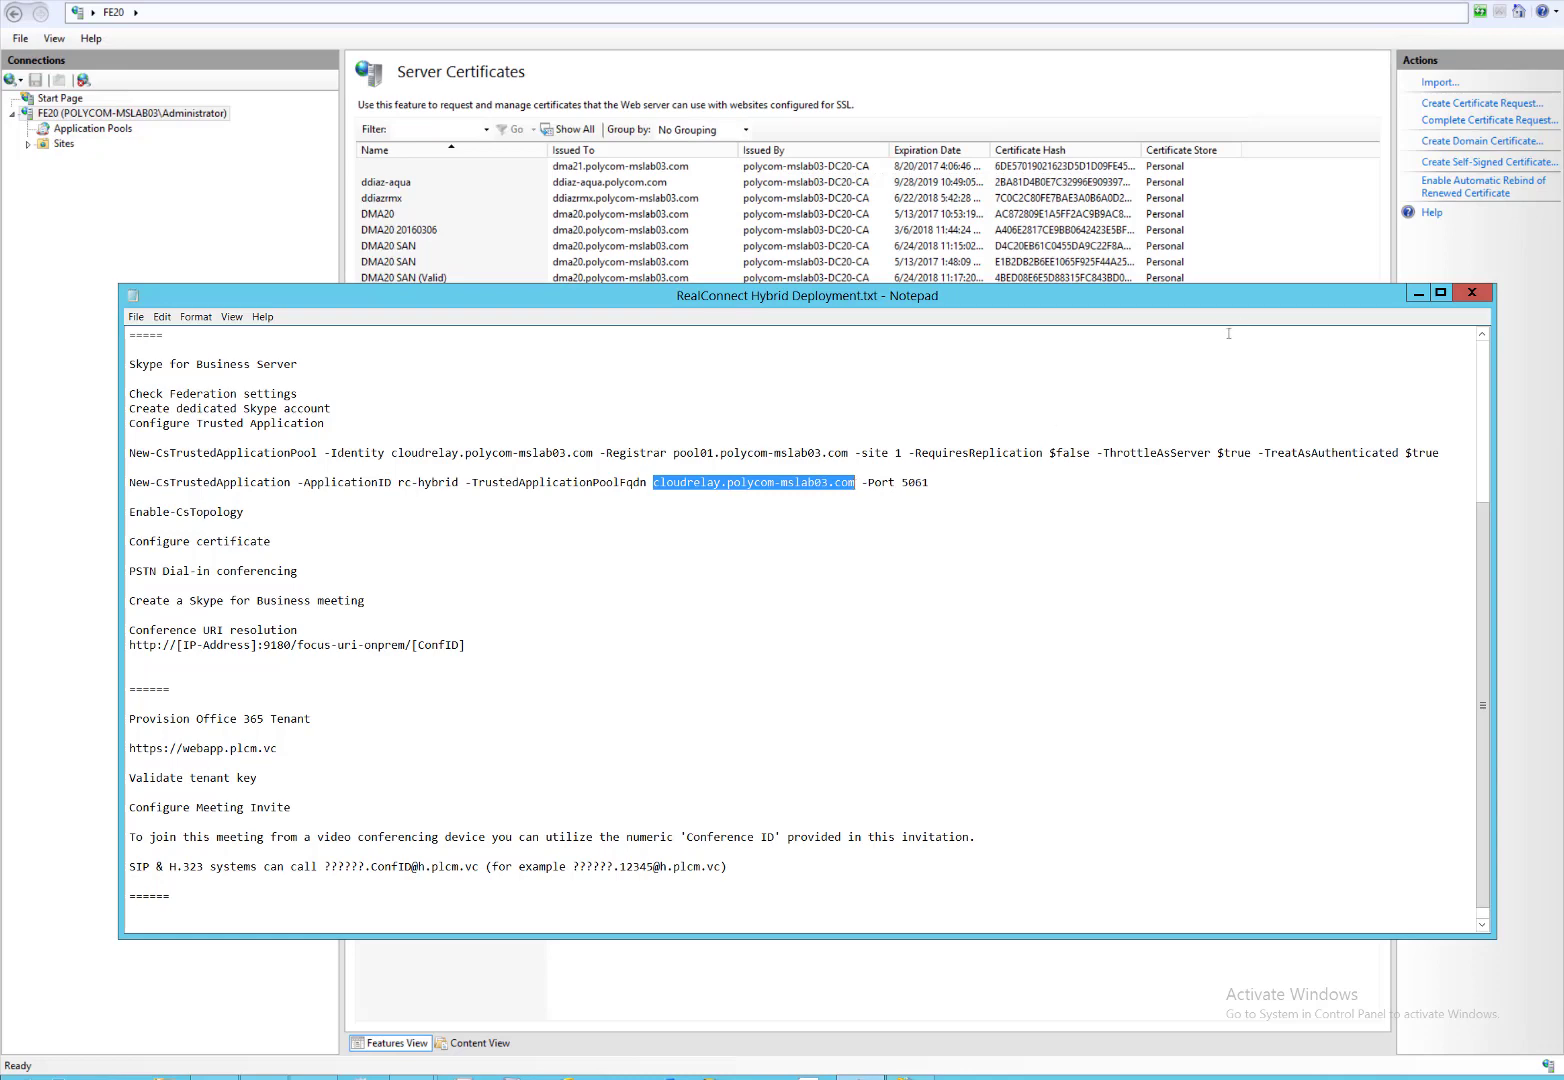
click(1419, 295)
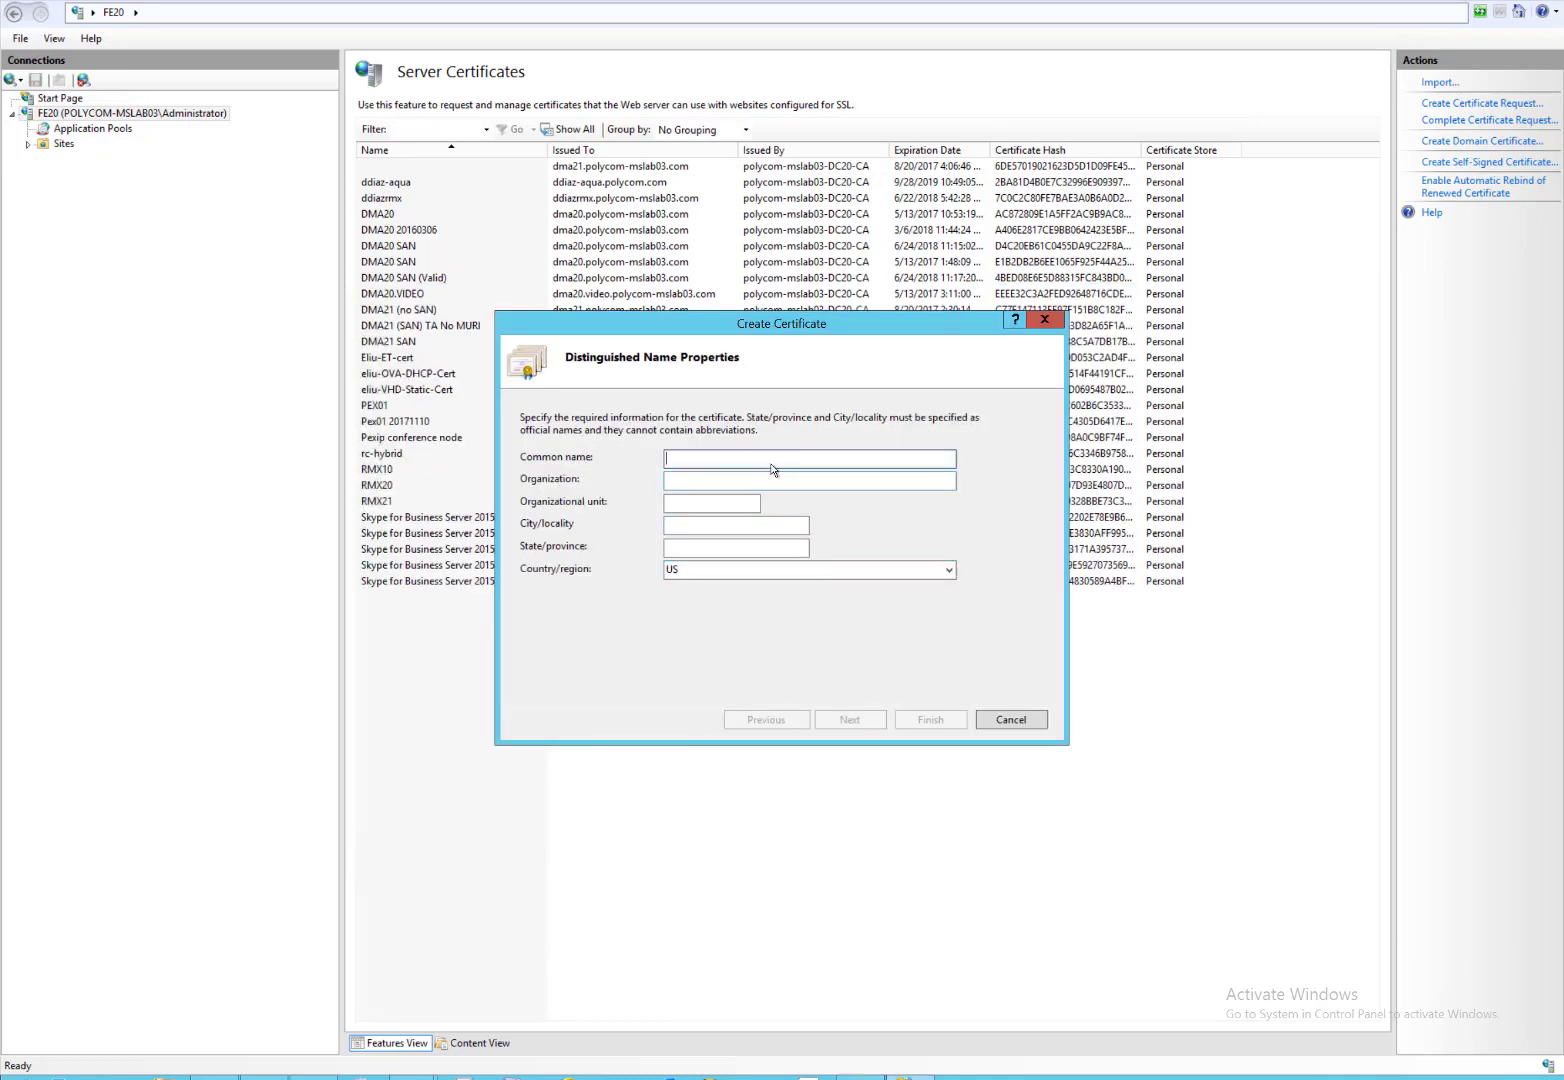
key(ctrl+v)
Enter organization Polycom Inc, unit MSLAB03, city San Jose and state California.
click(724, 482)
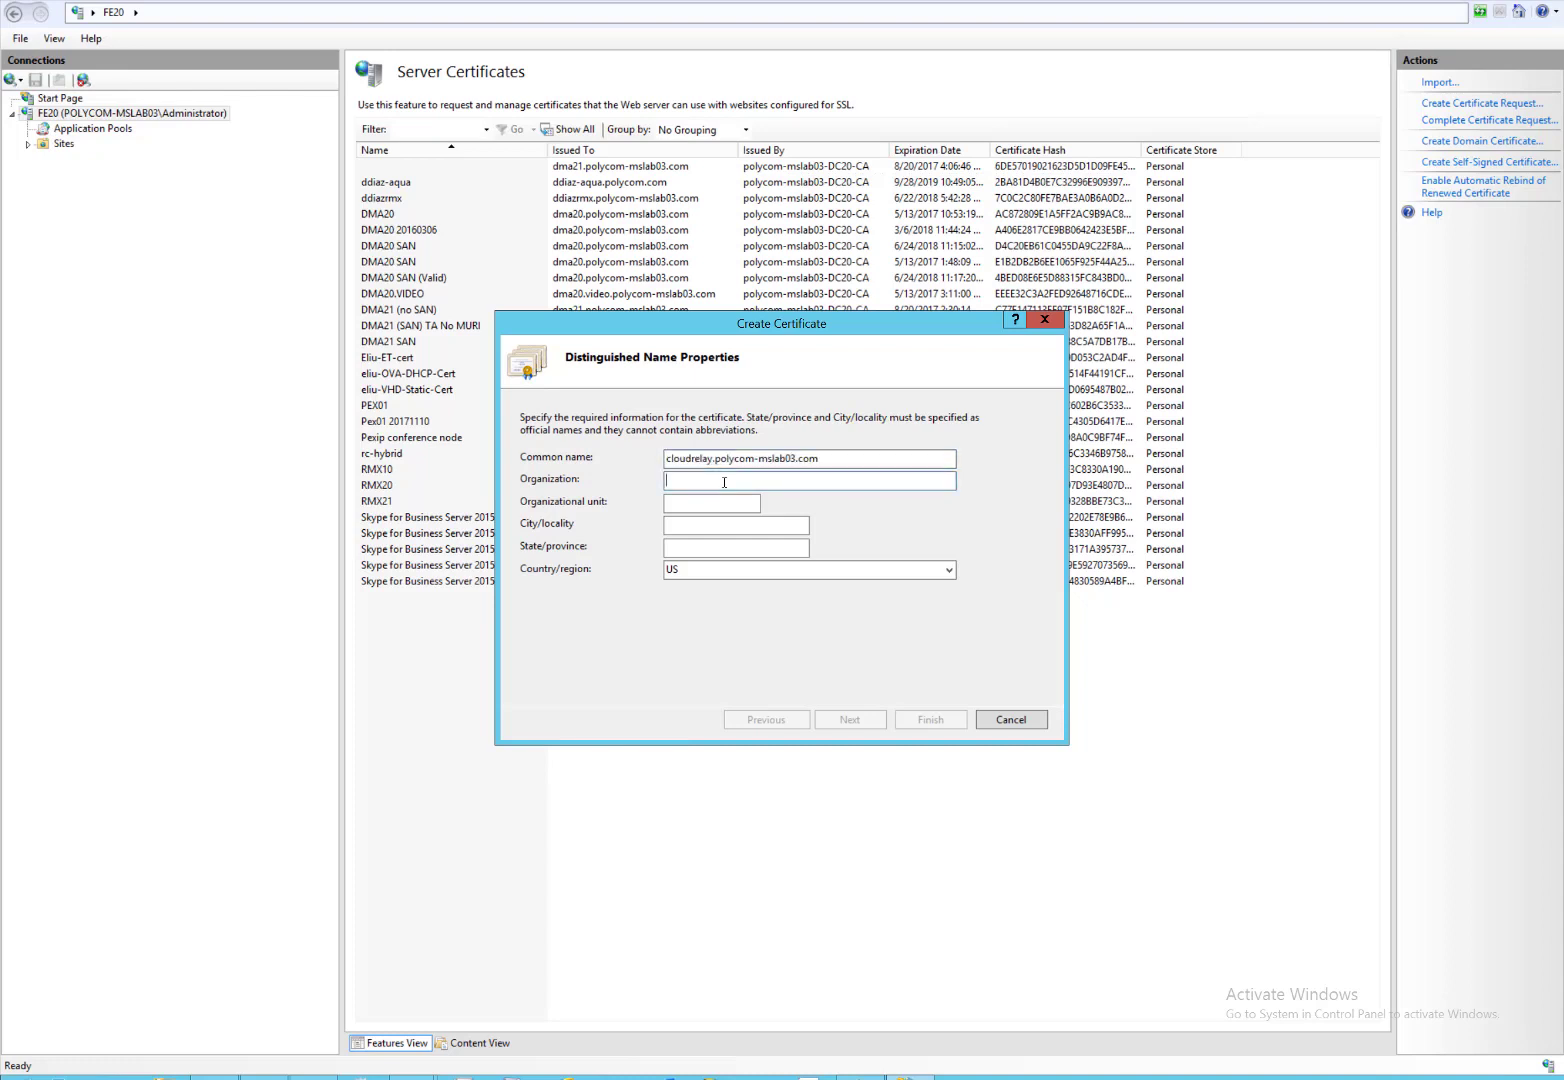
text(Polycom Inc)
key(Tab)
text(MSLAB03)
key(Tab)
text(San Jose)
key(Tab)
text(California)
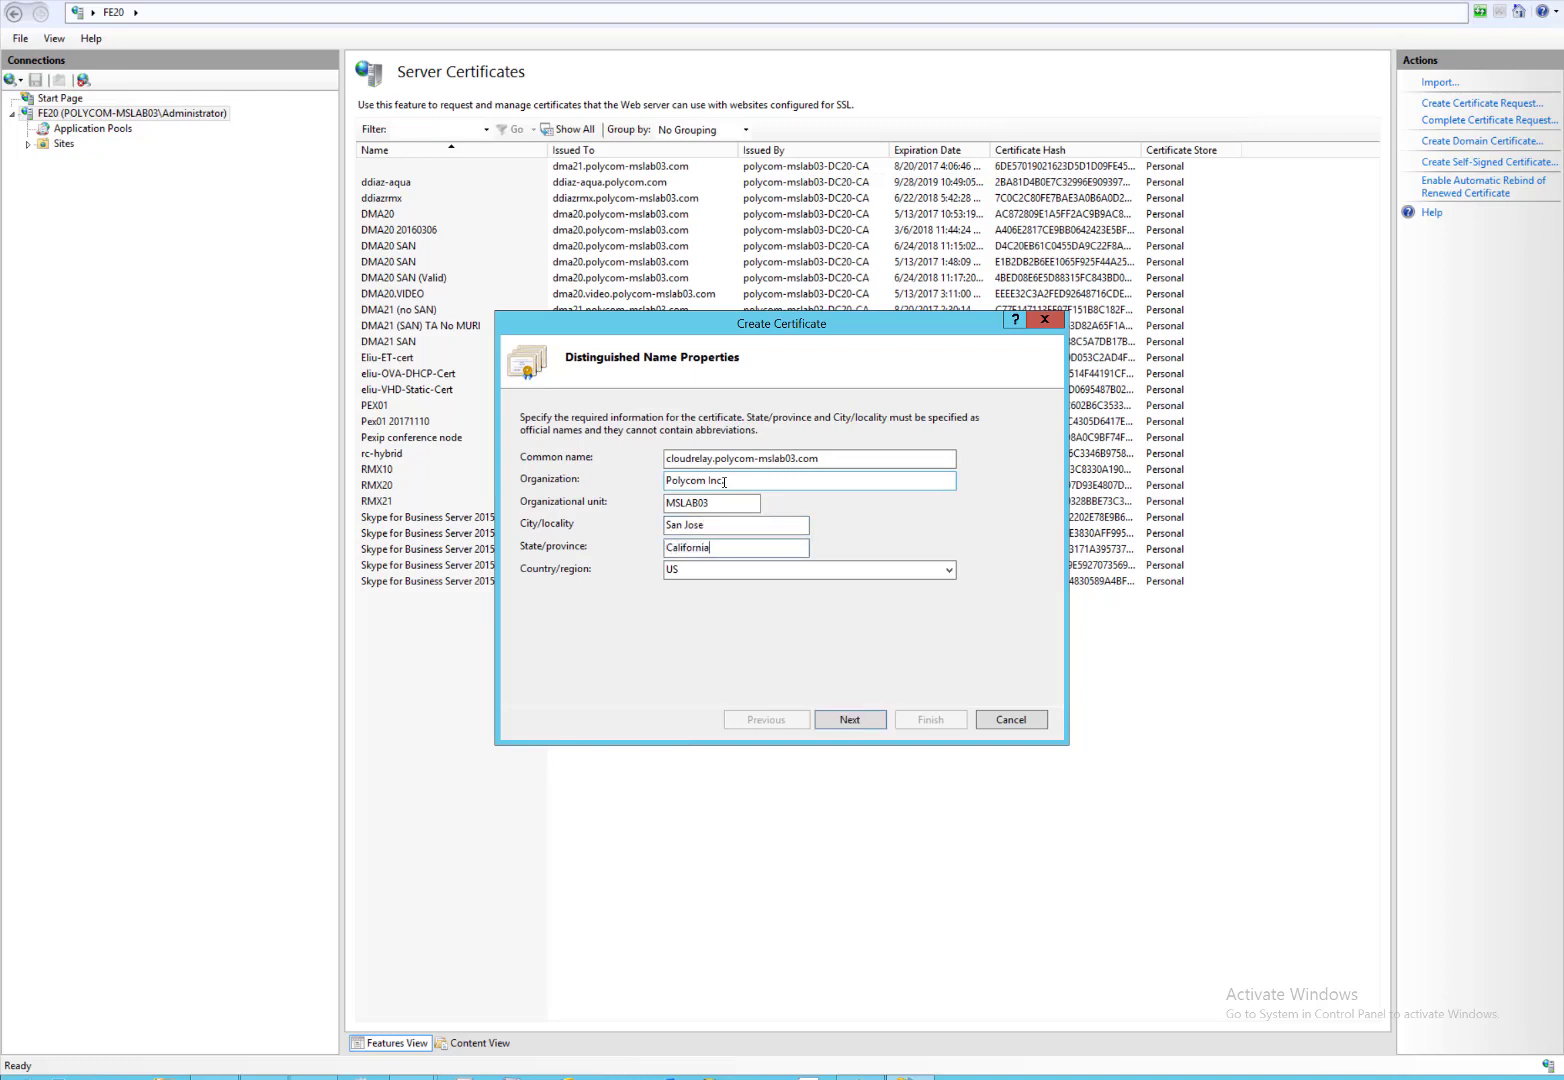
Choose polycom-mslab03-DC20-CA as authority, name it CloudRelay 20171207, and finish.
click(850, 720)
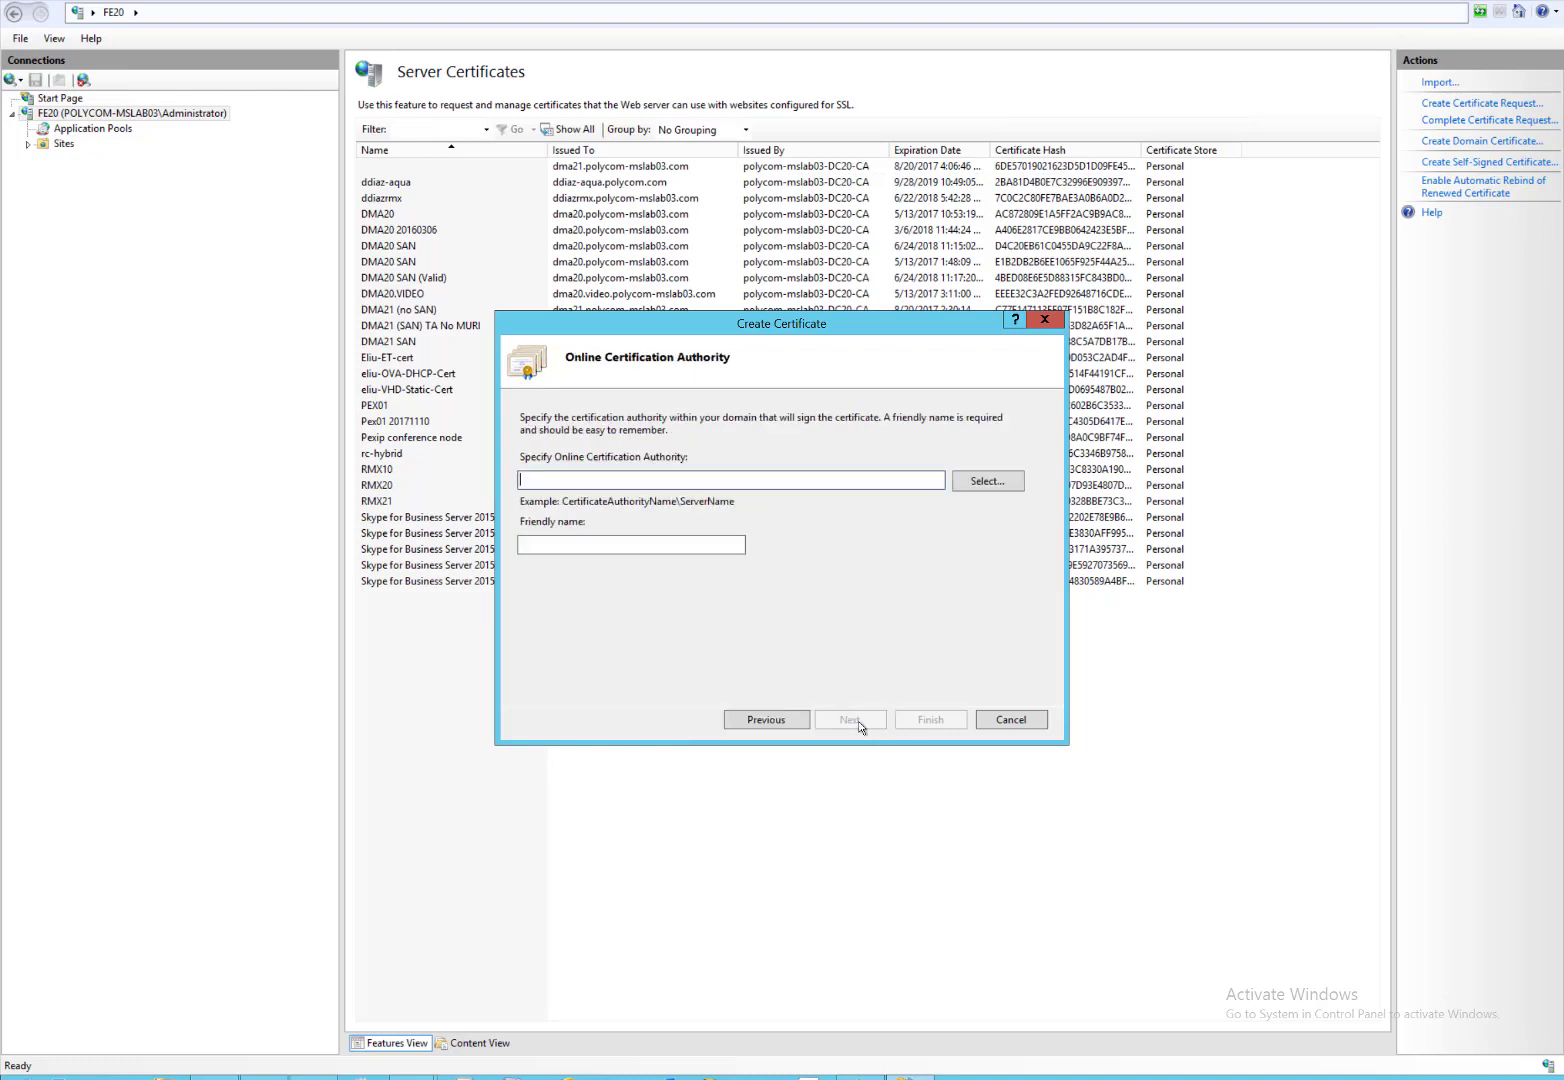
click(990, 482)
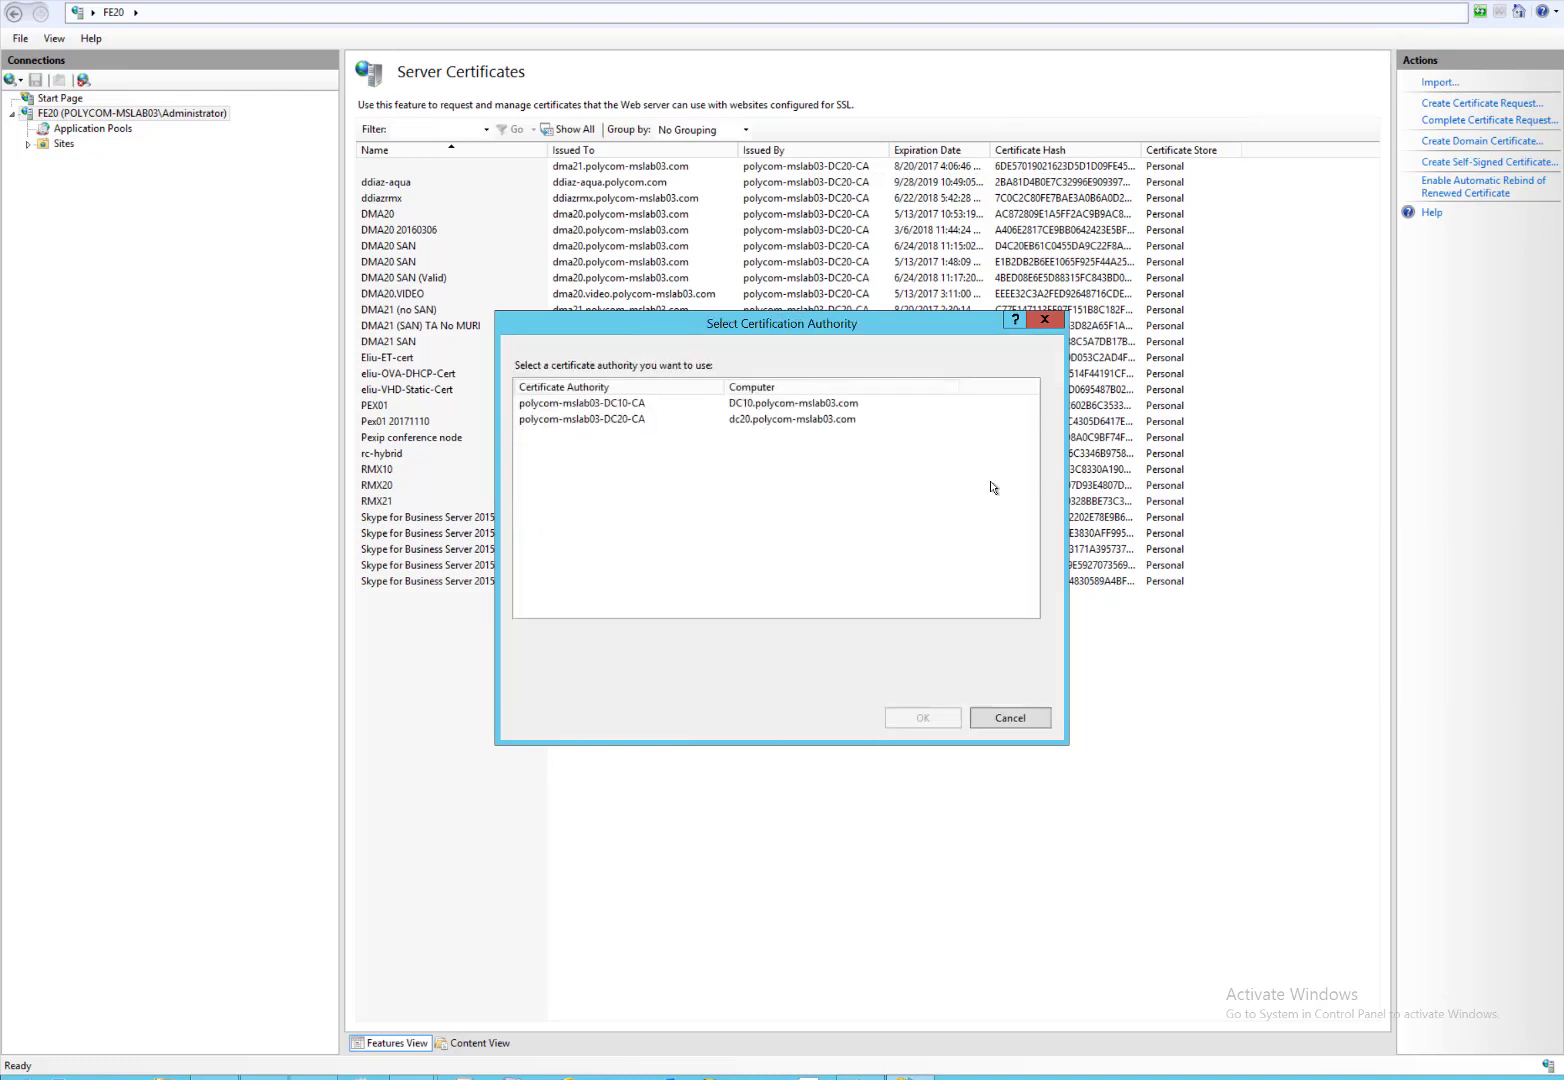
click(641, 428)
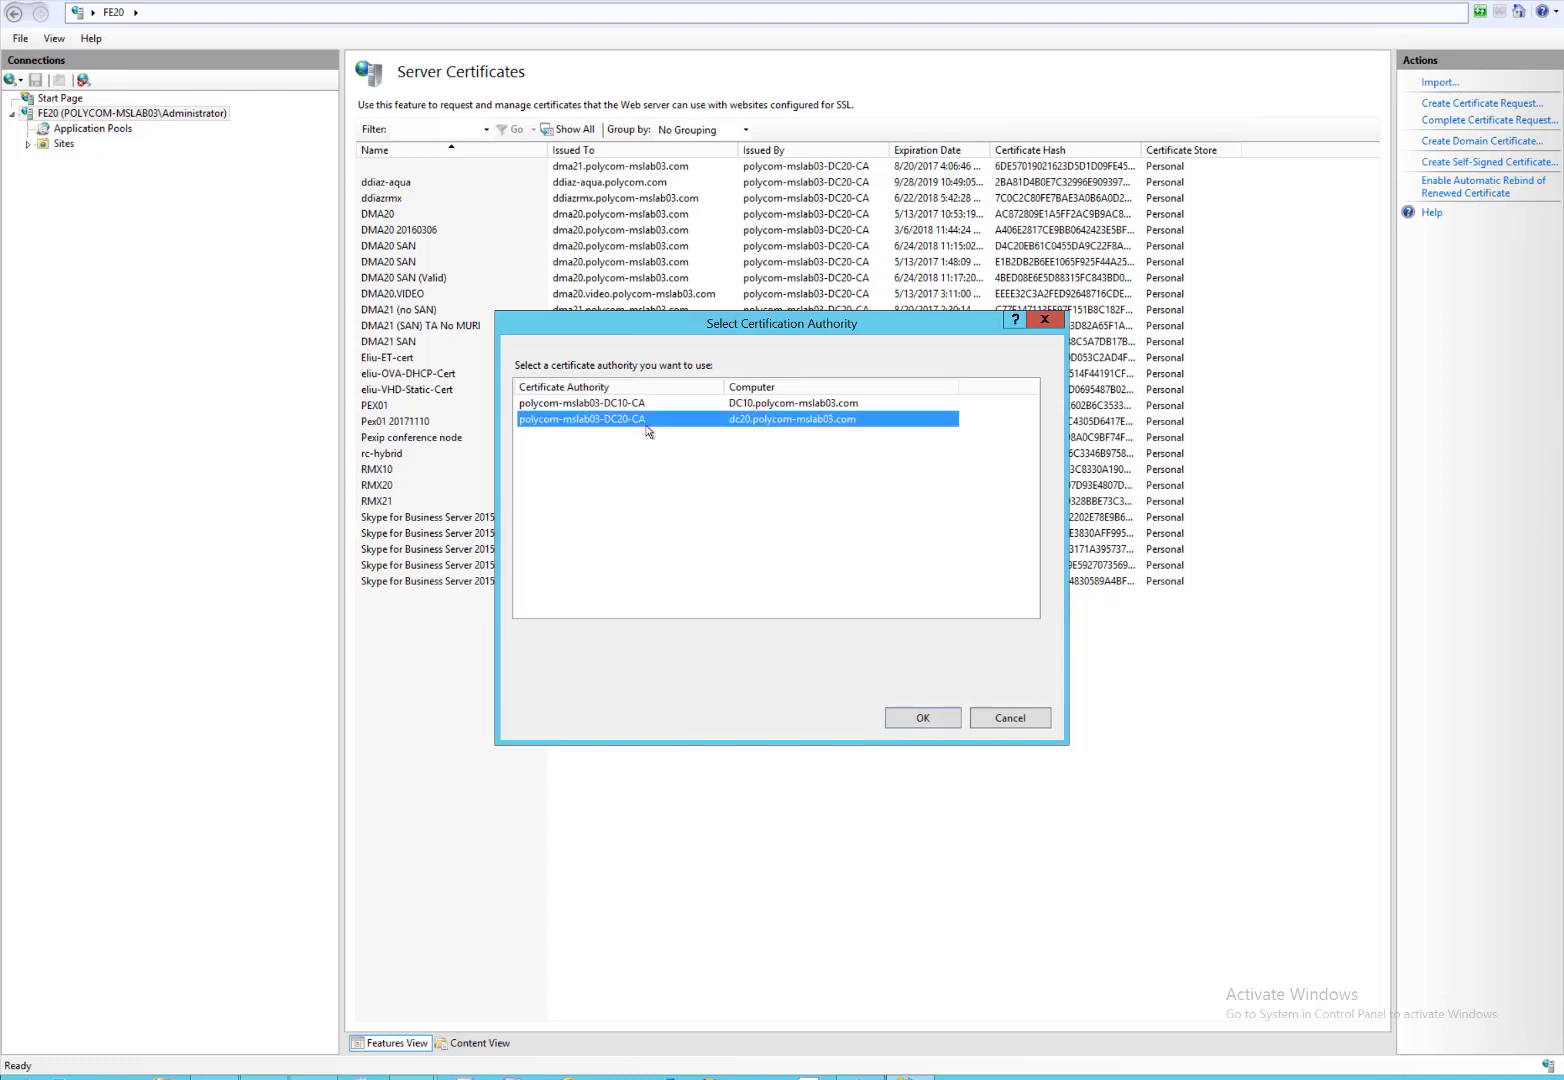
click(910, 716)
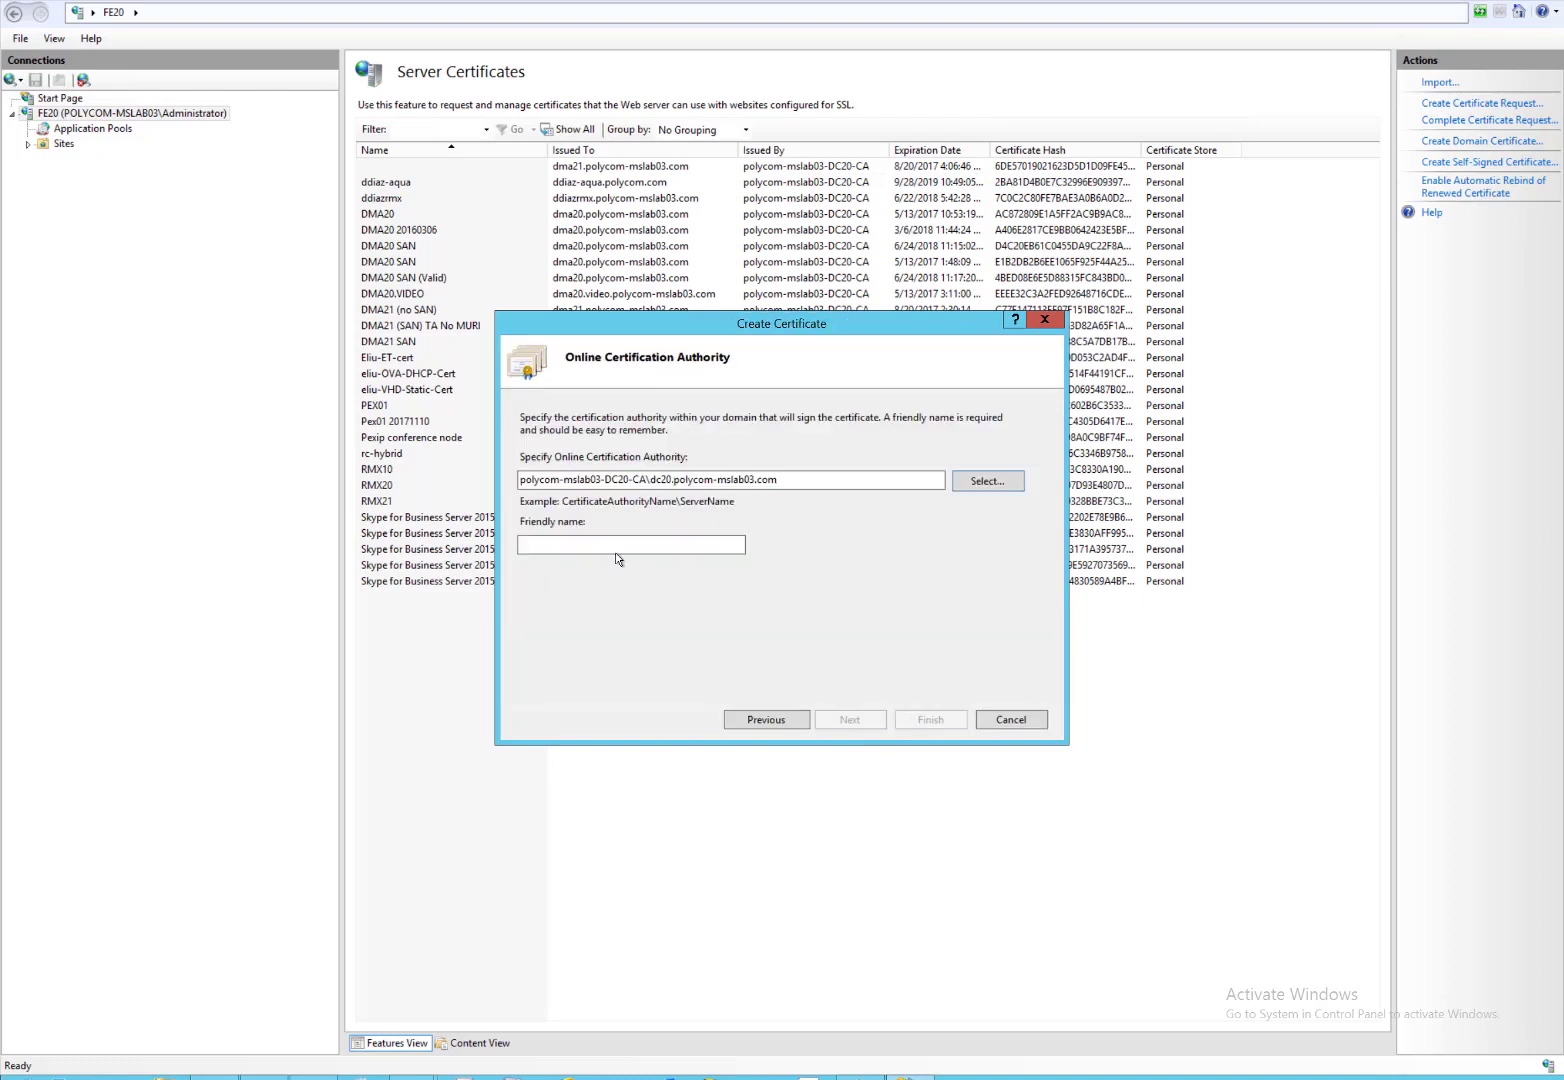
click(615, 546)
text(CloudRelay)
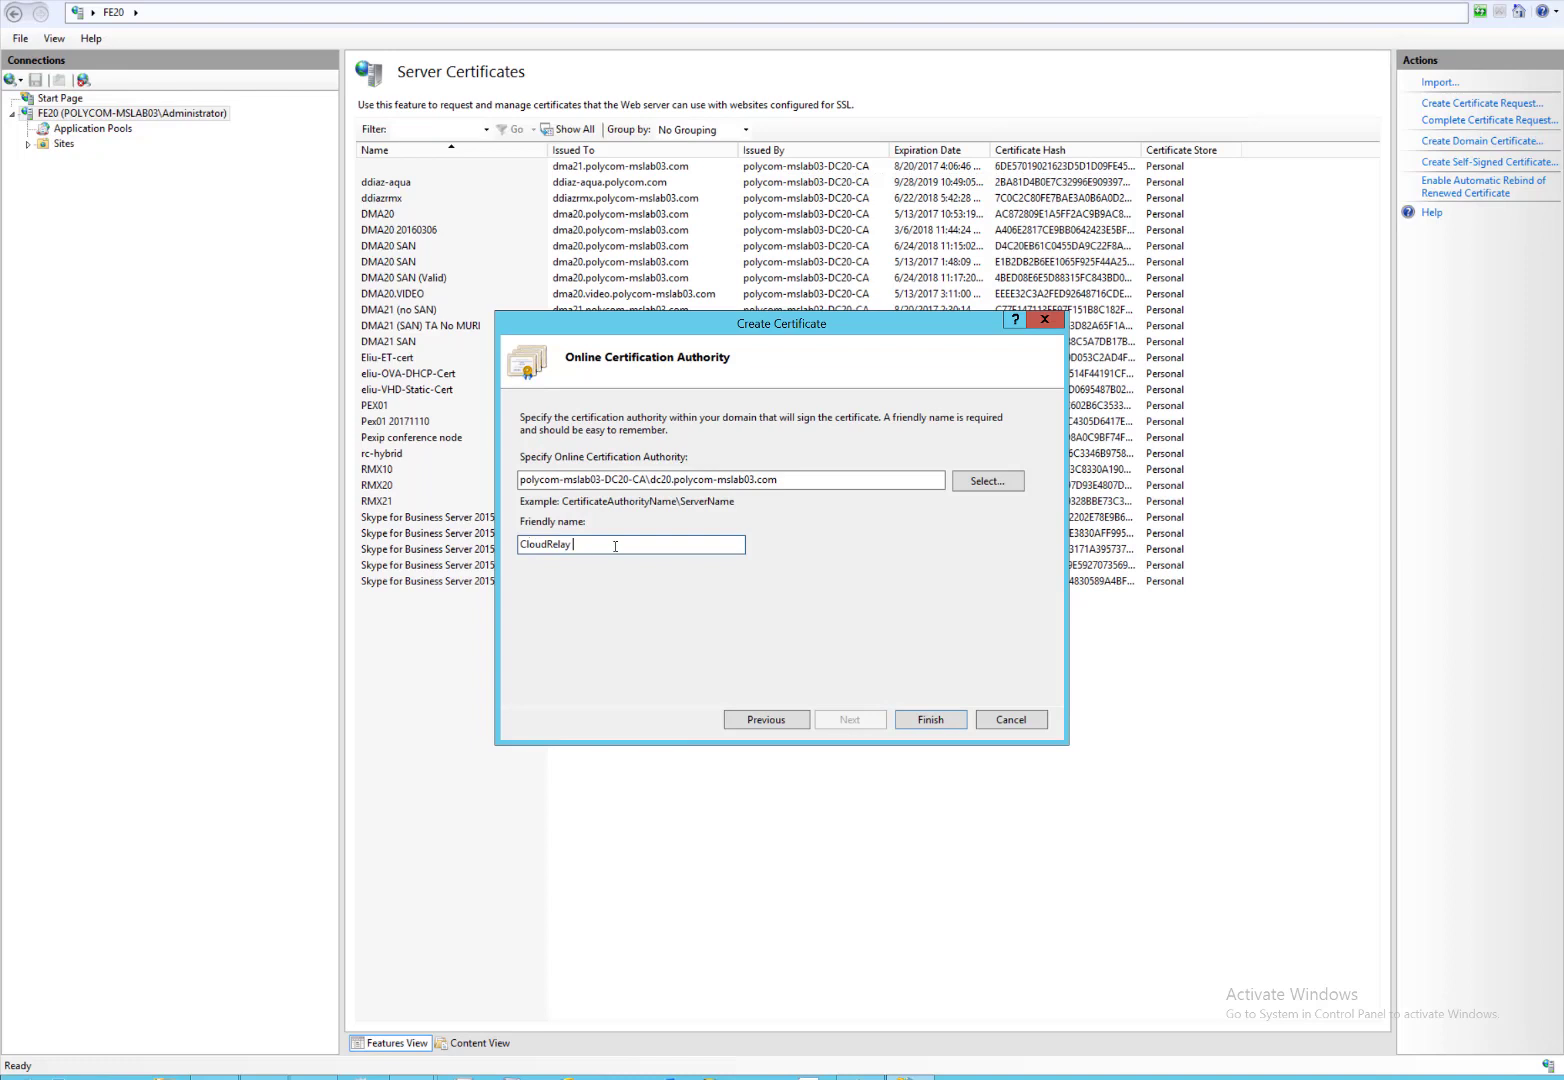
text( 20171207)
click(937, 720)
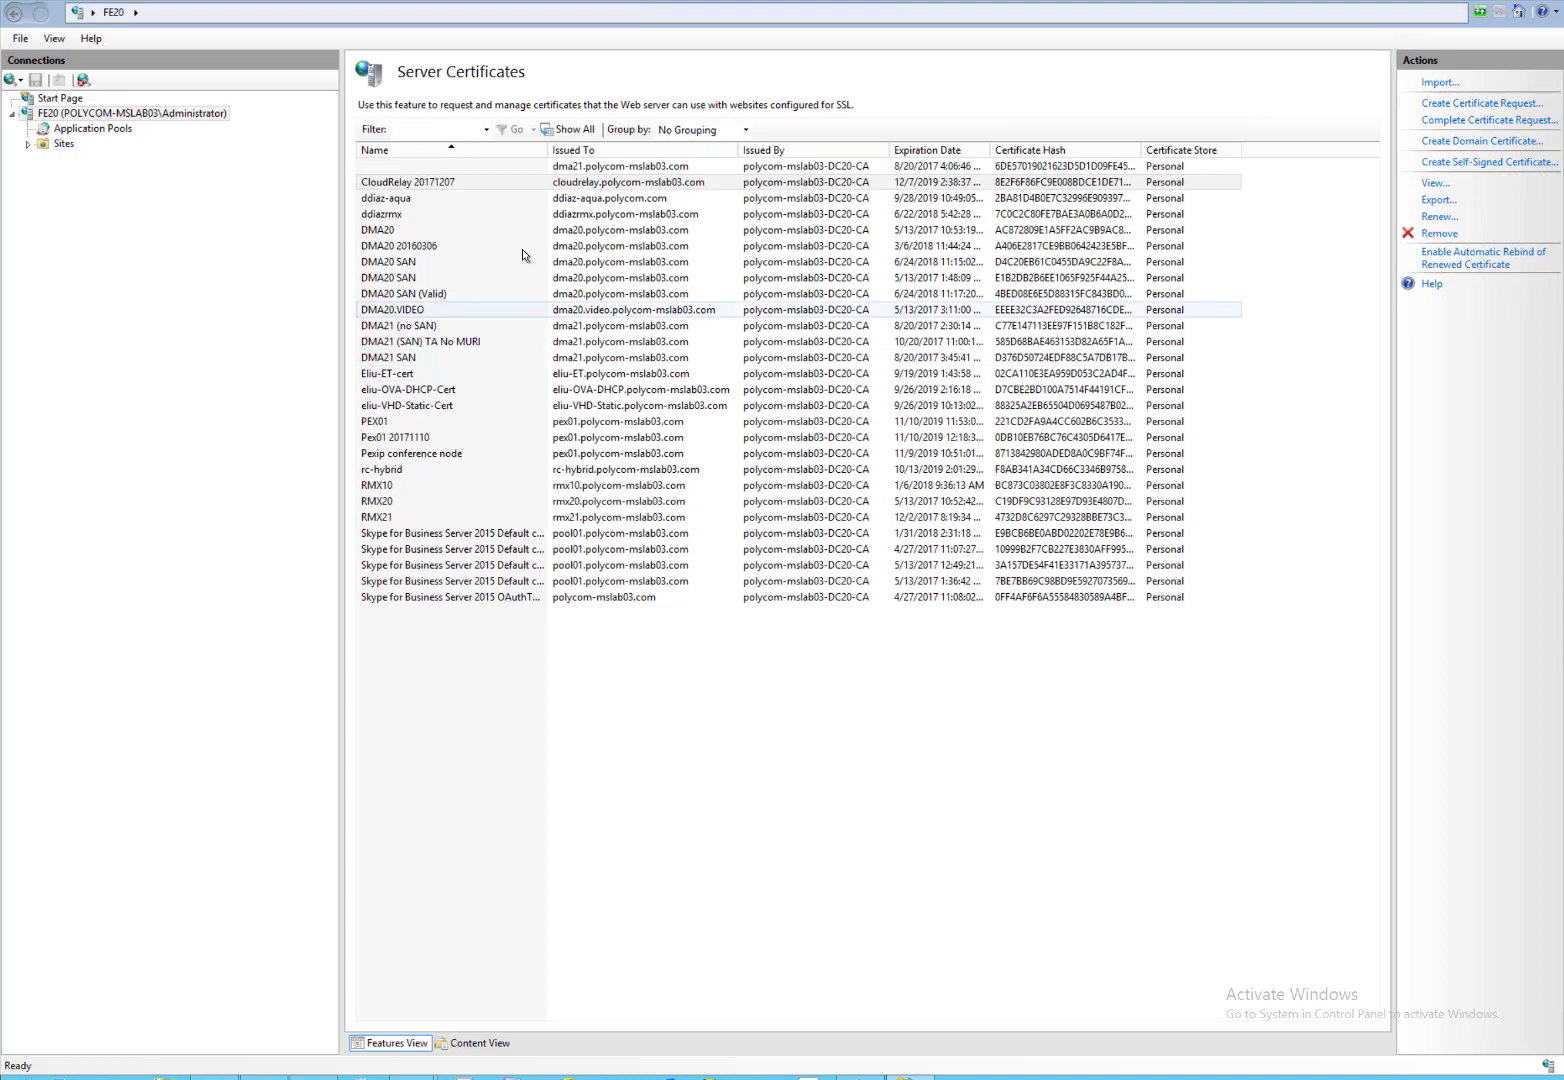
Export the CloudRelay 20171207 certificate to Downloads as password-protected CloudRelay.pfx.
click(430, 188)
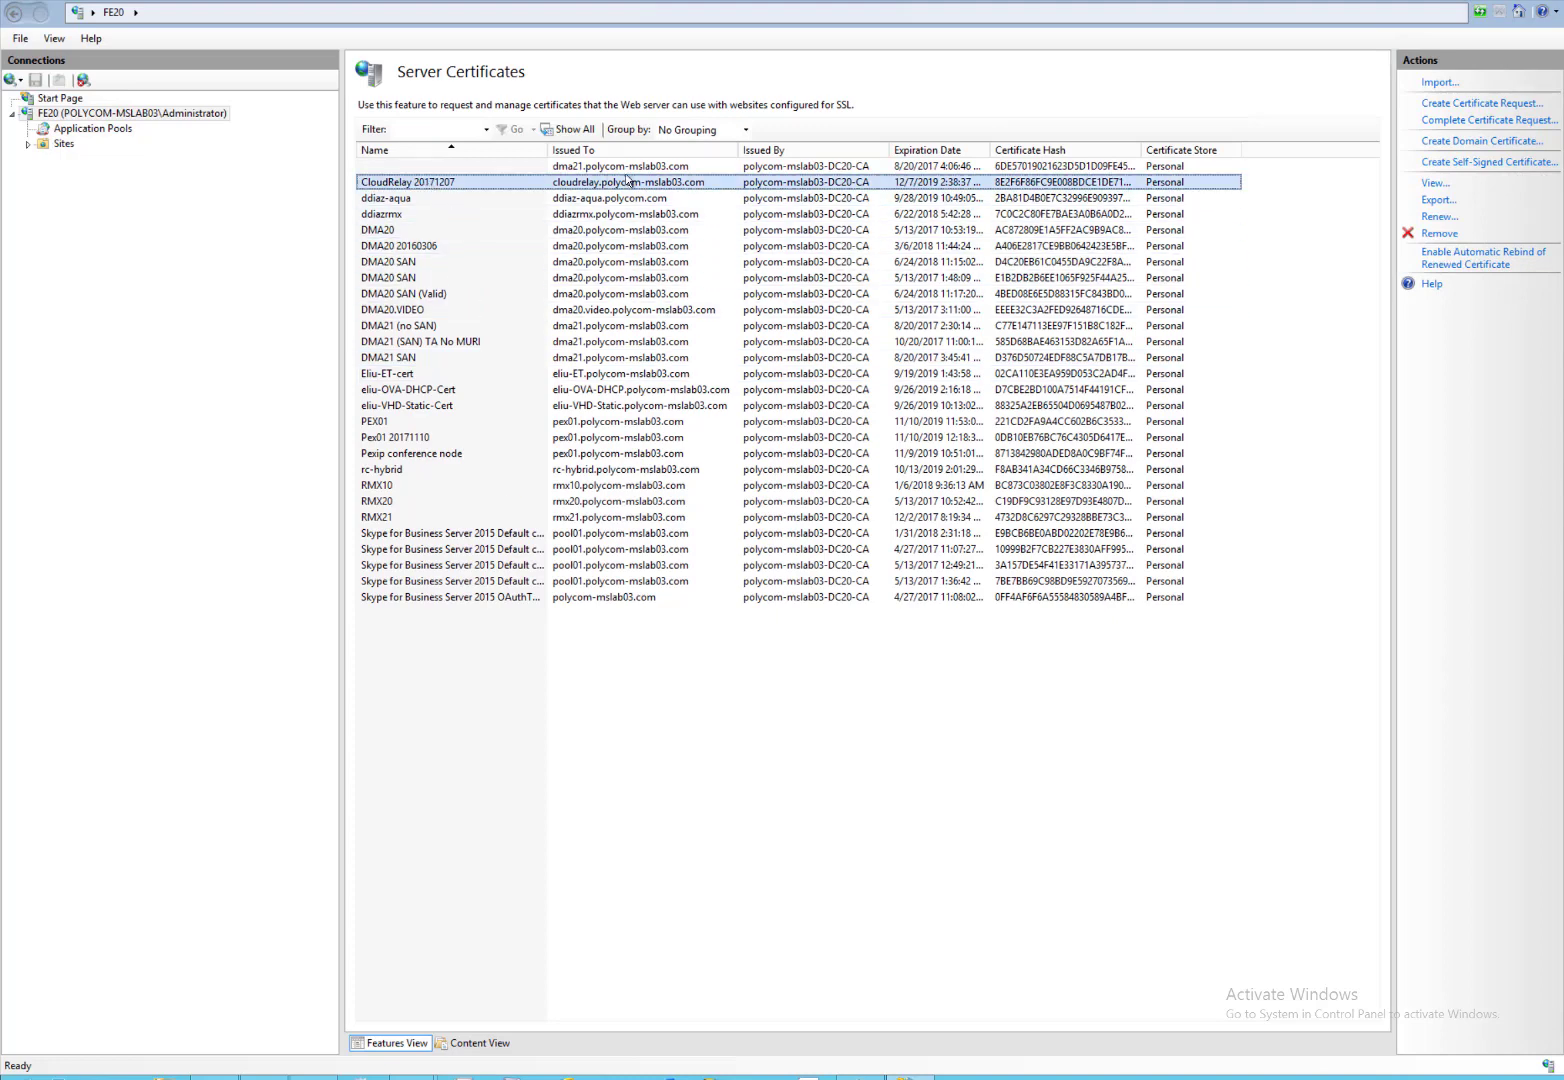
right_click(794, 185)
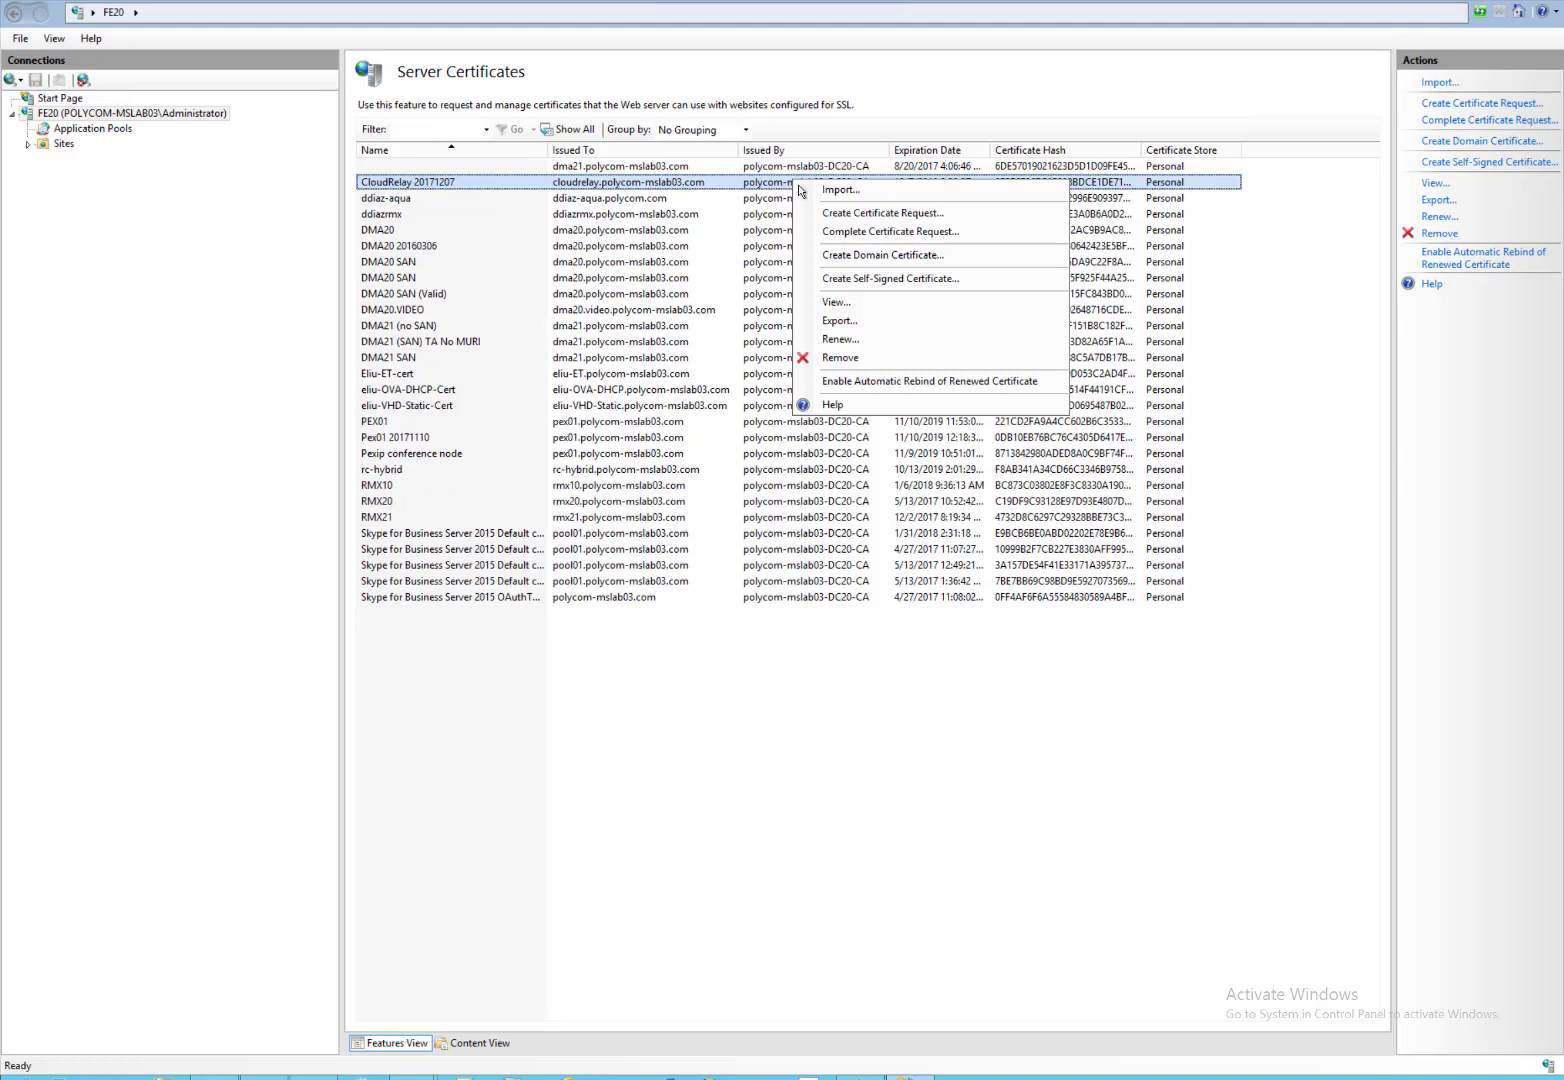
click(840, 321)
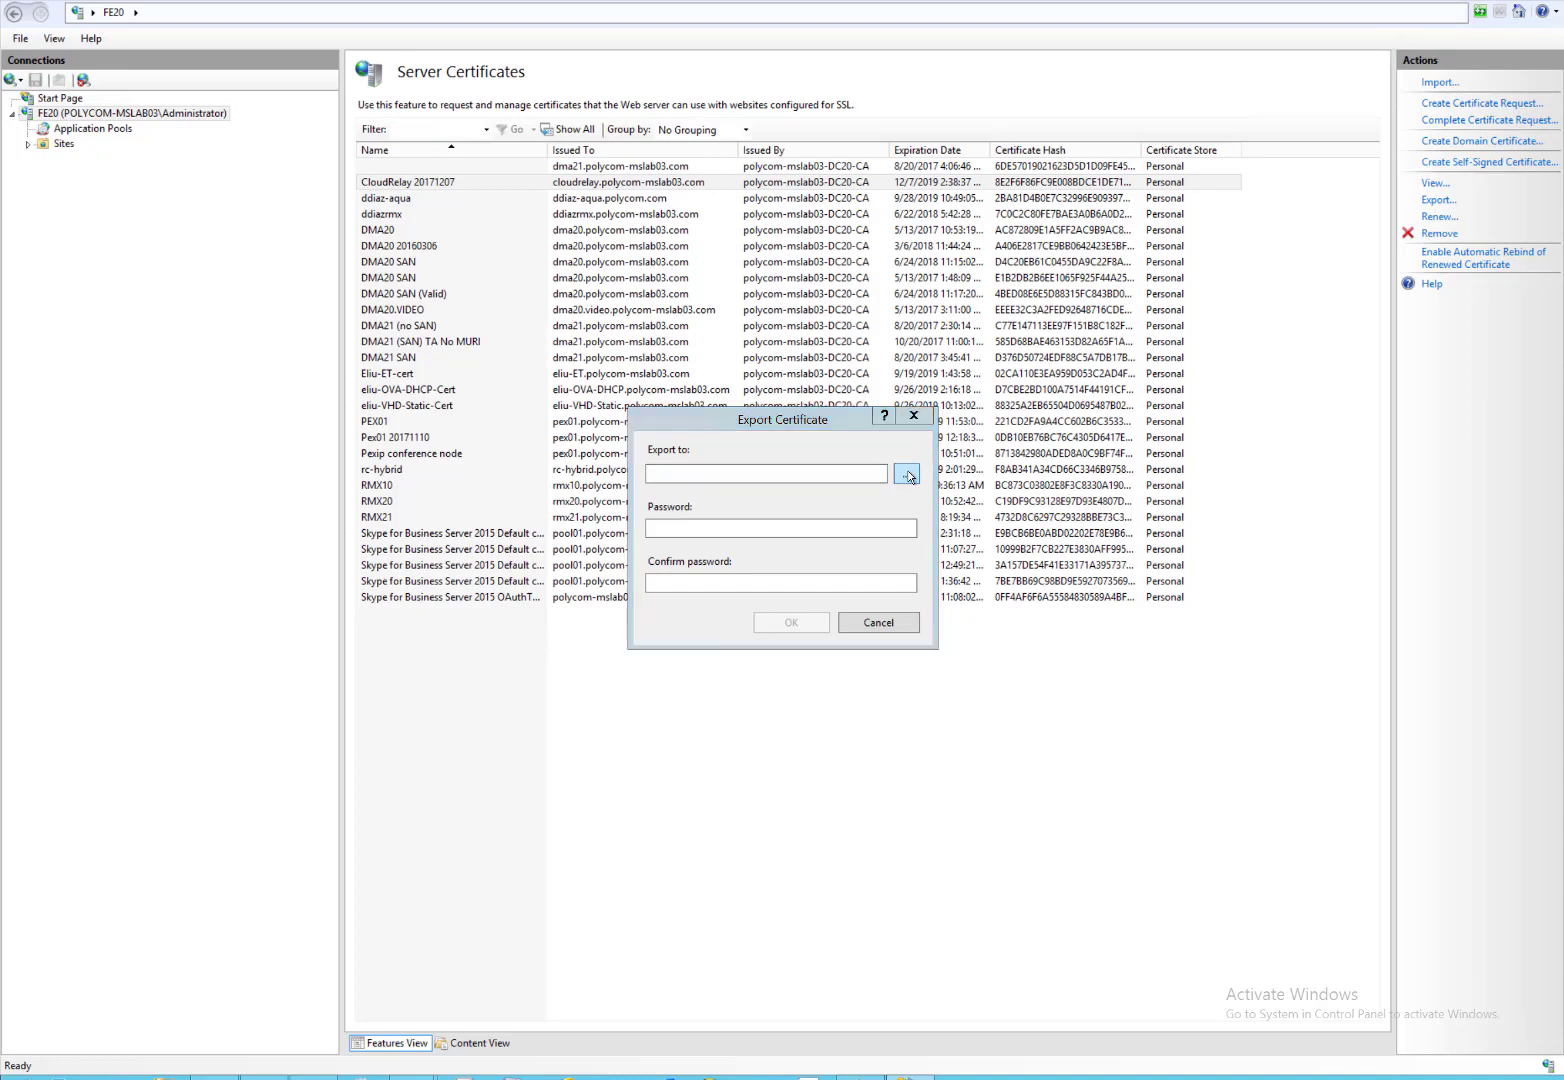
click(907, 473)
click(741, 568)
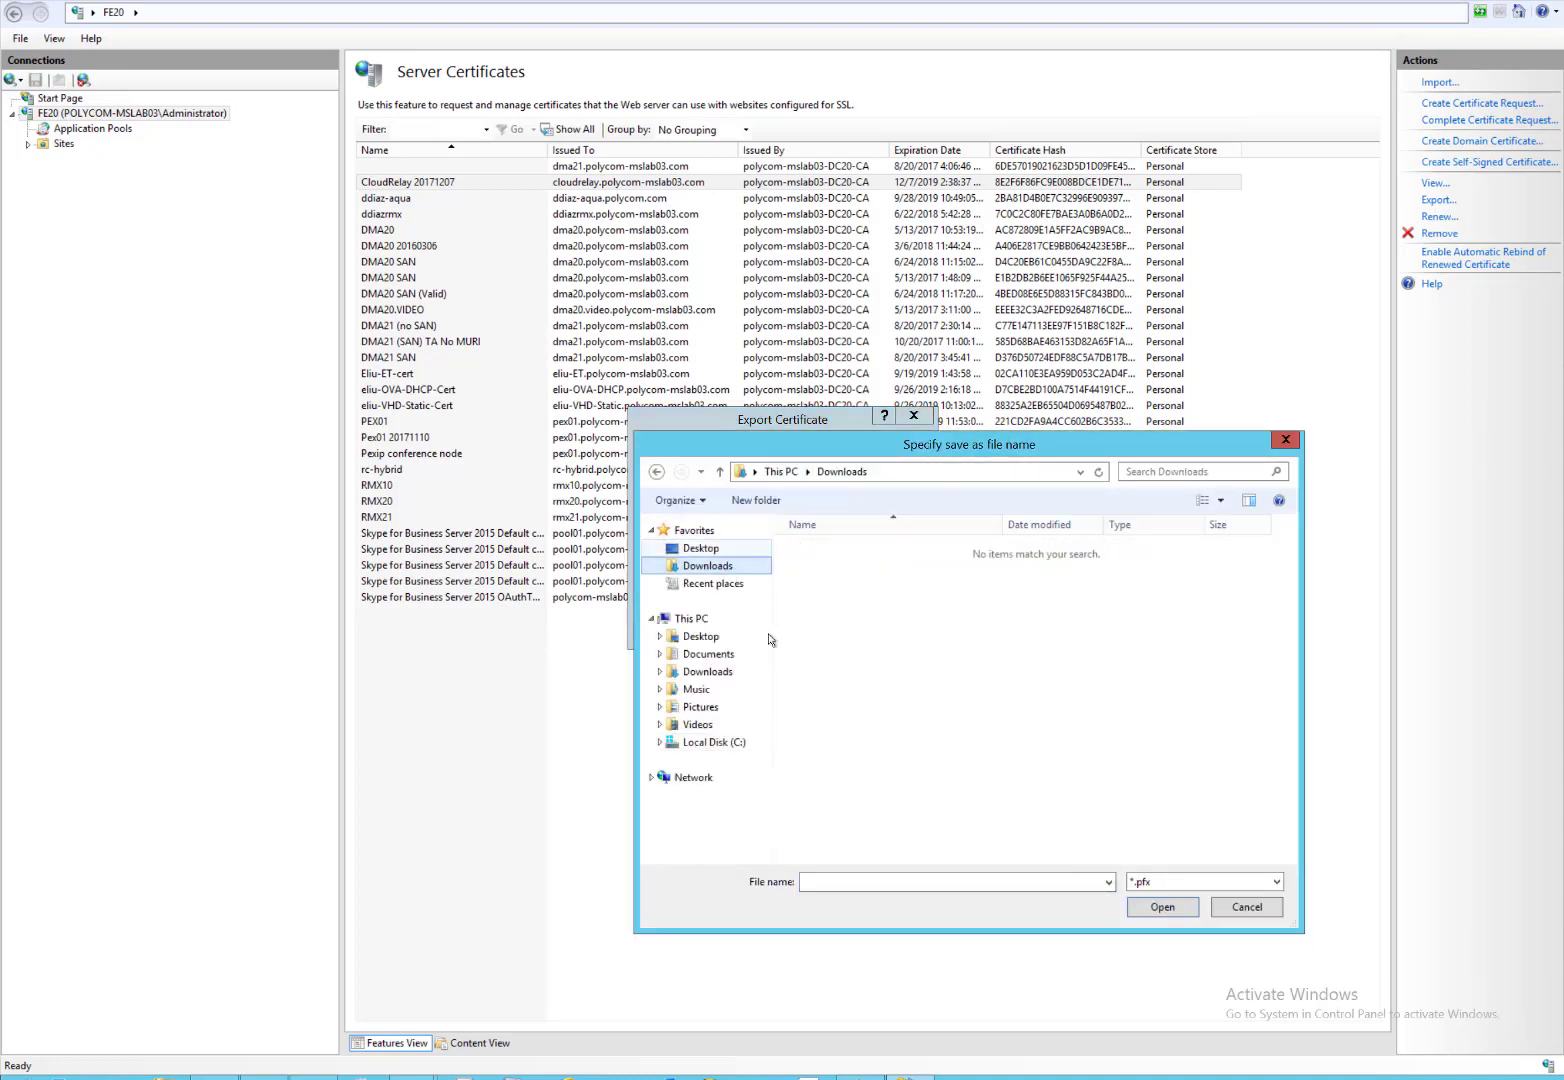
click(845, 883)
text(CloudRelay)
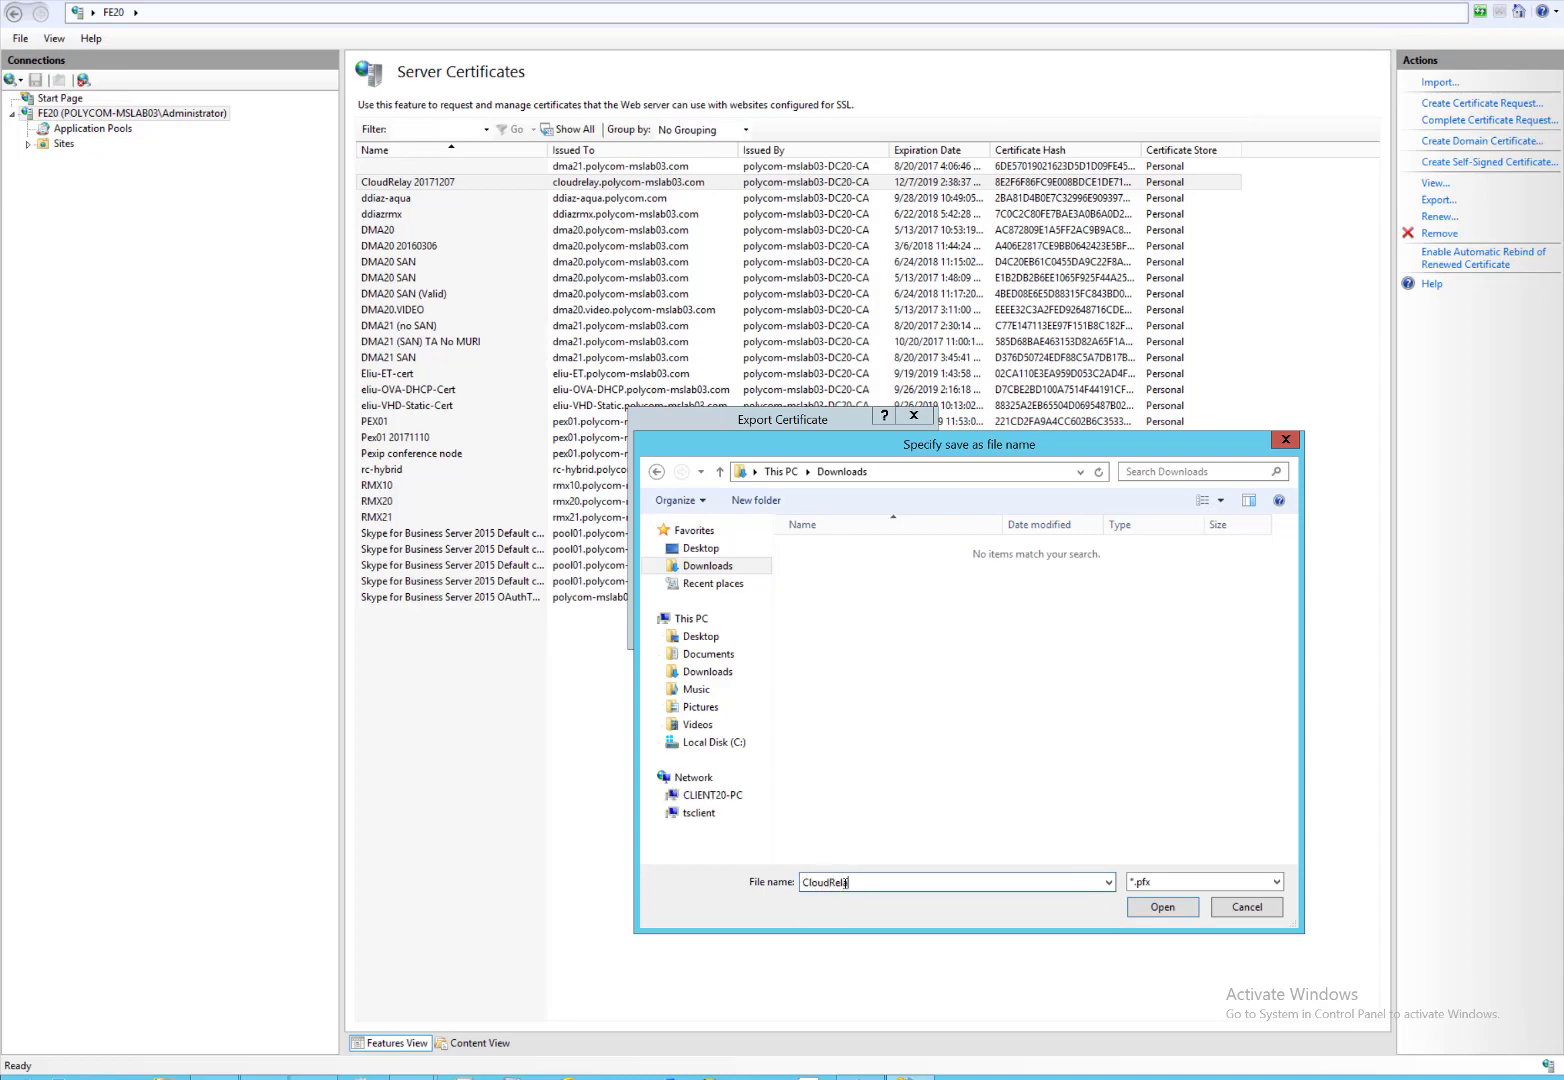
click(1162, 907)
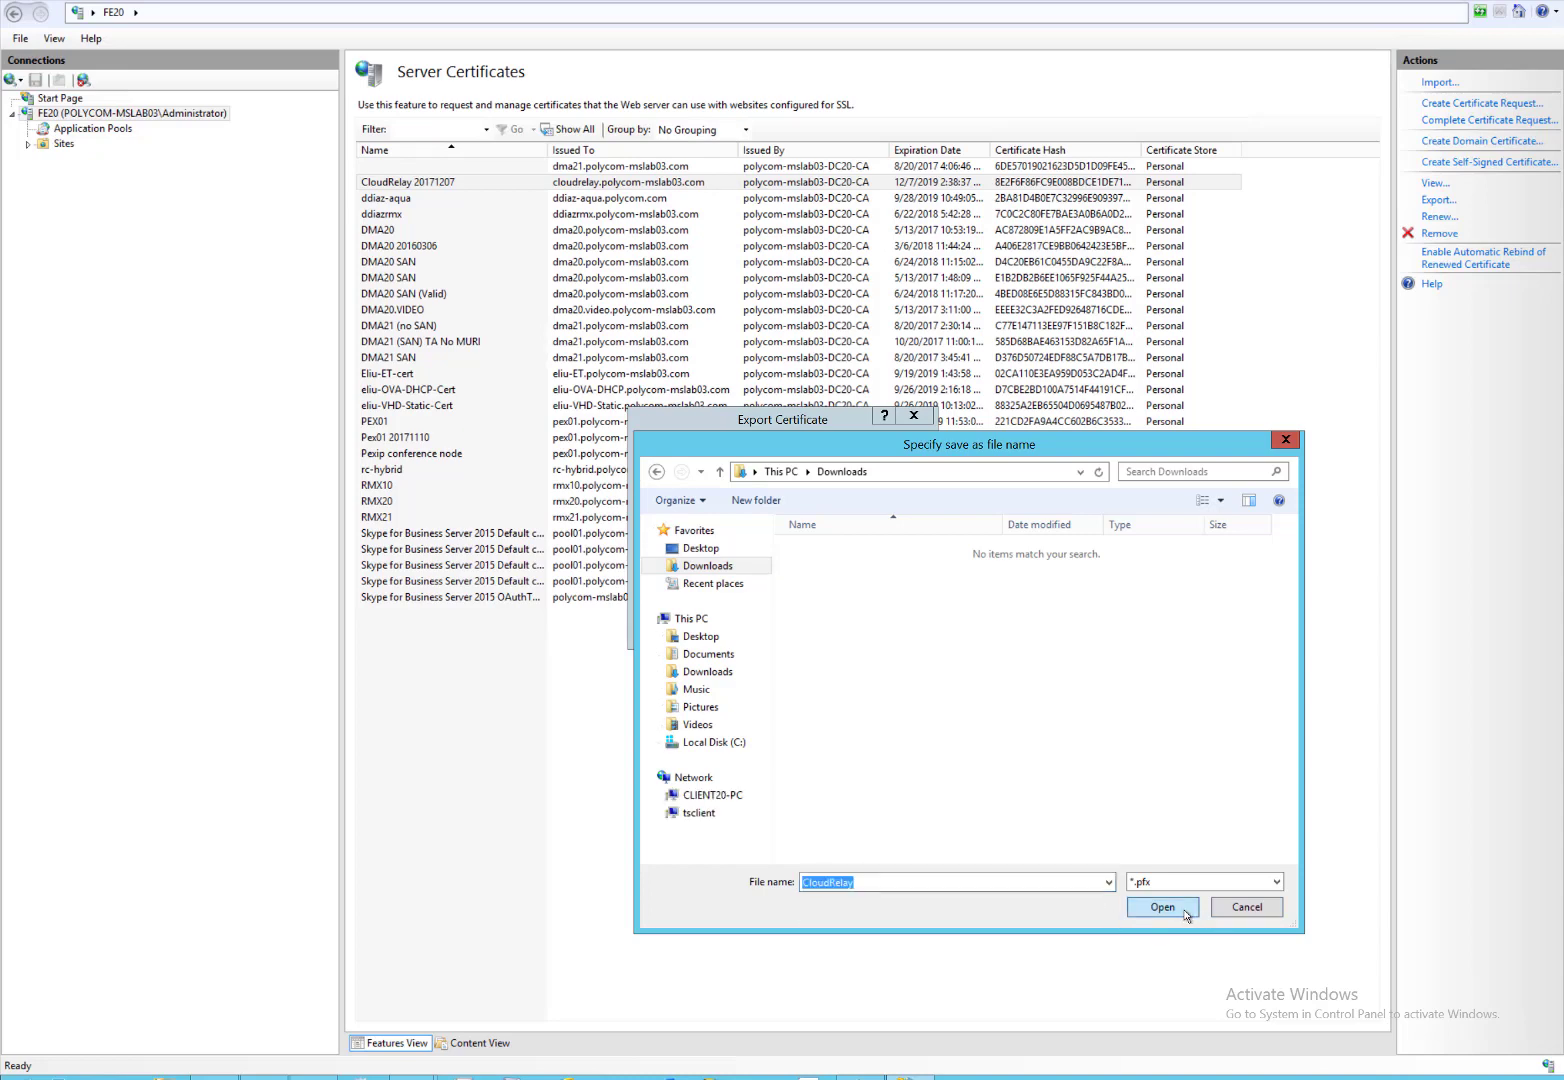
click(741, 529)
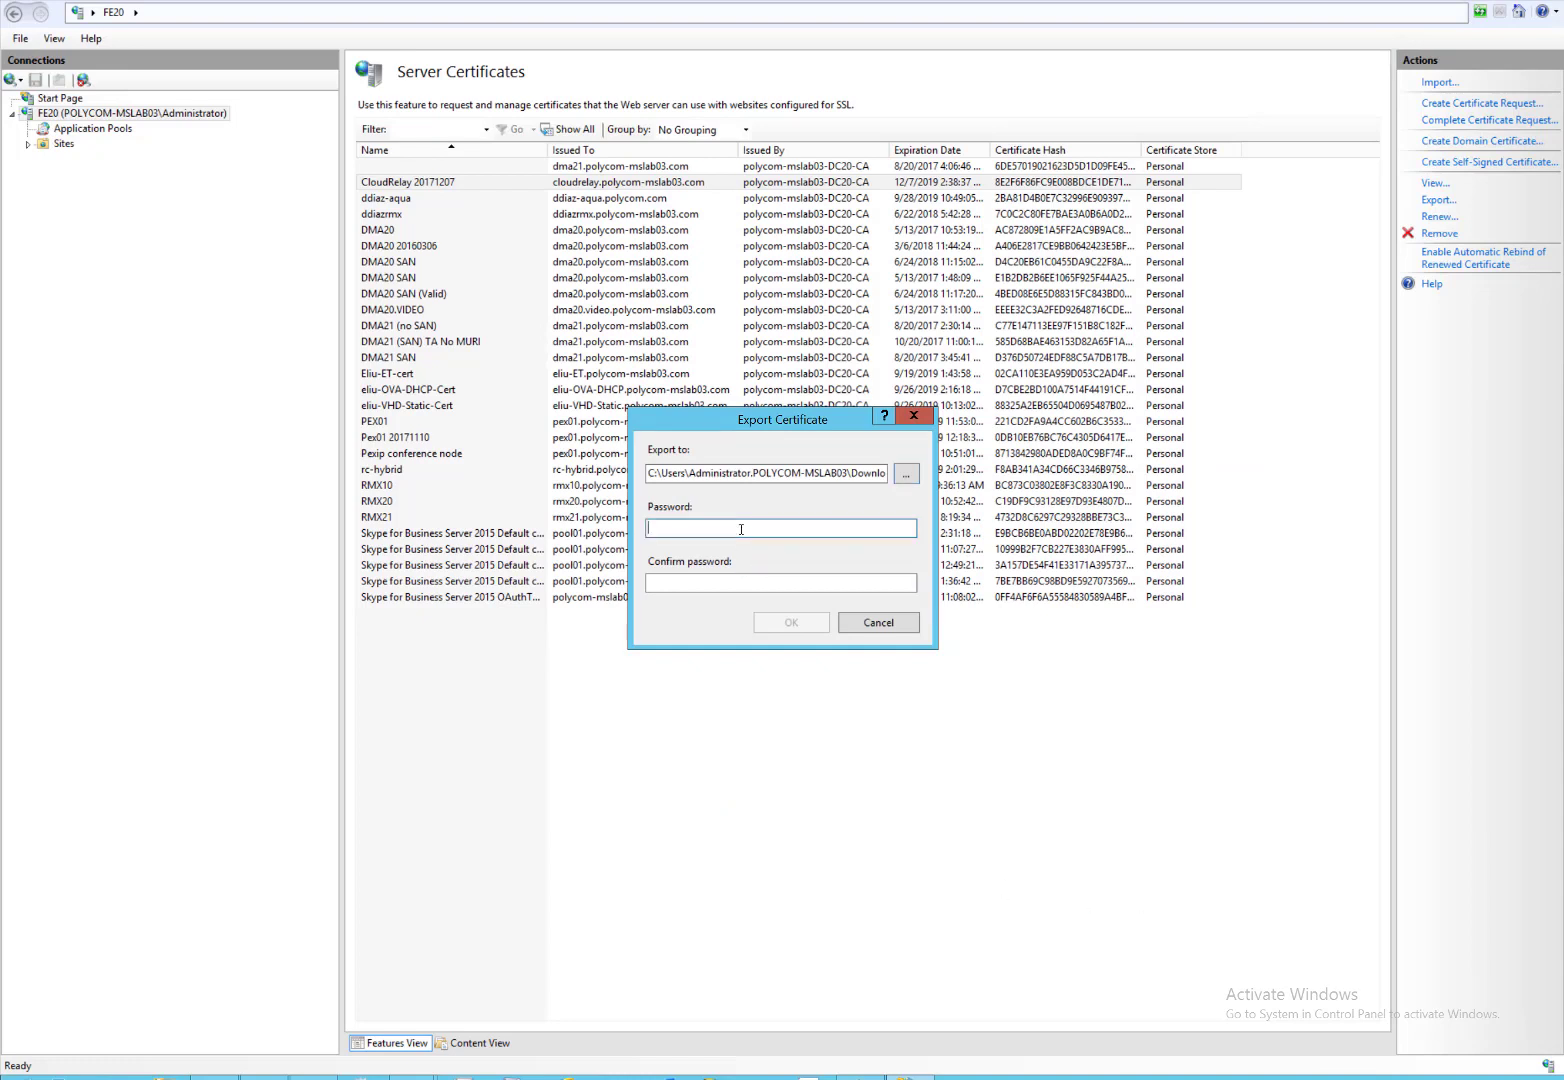
text(••••••••)
key(Tab)
text(••••••••)
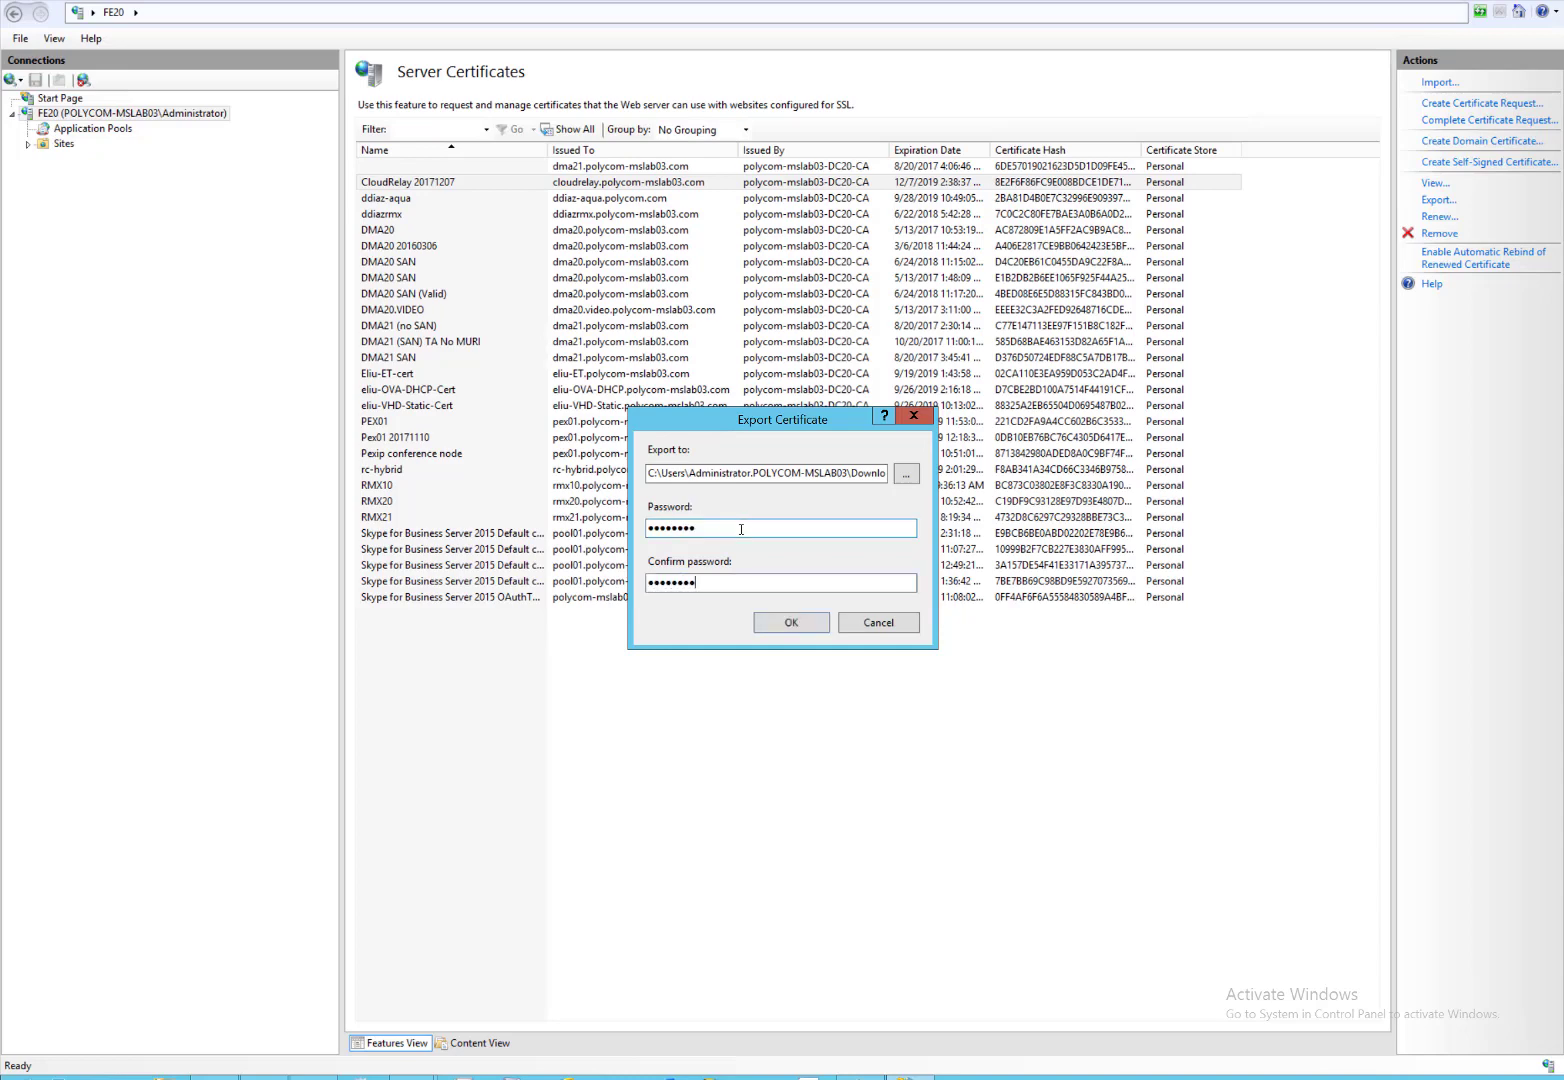
click(770, 626)
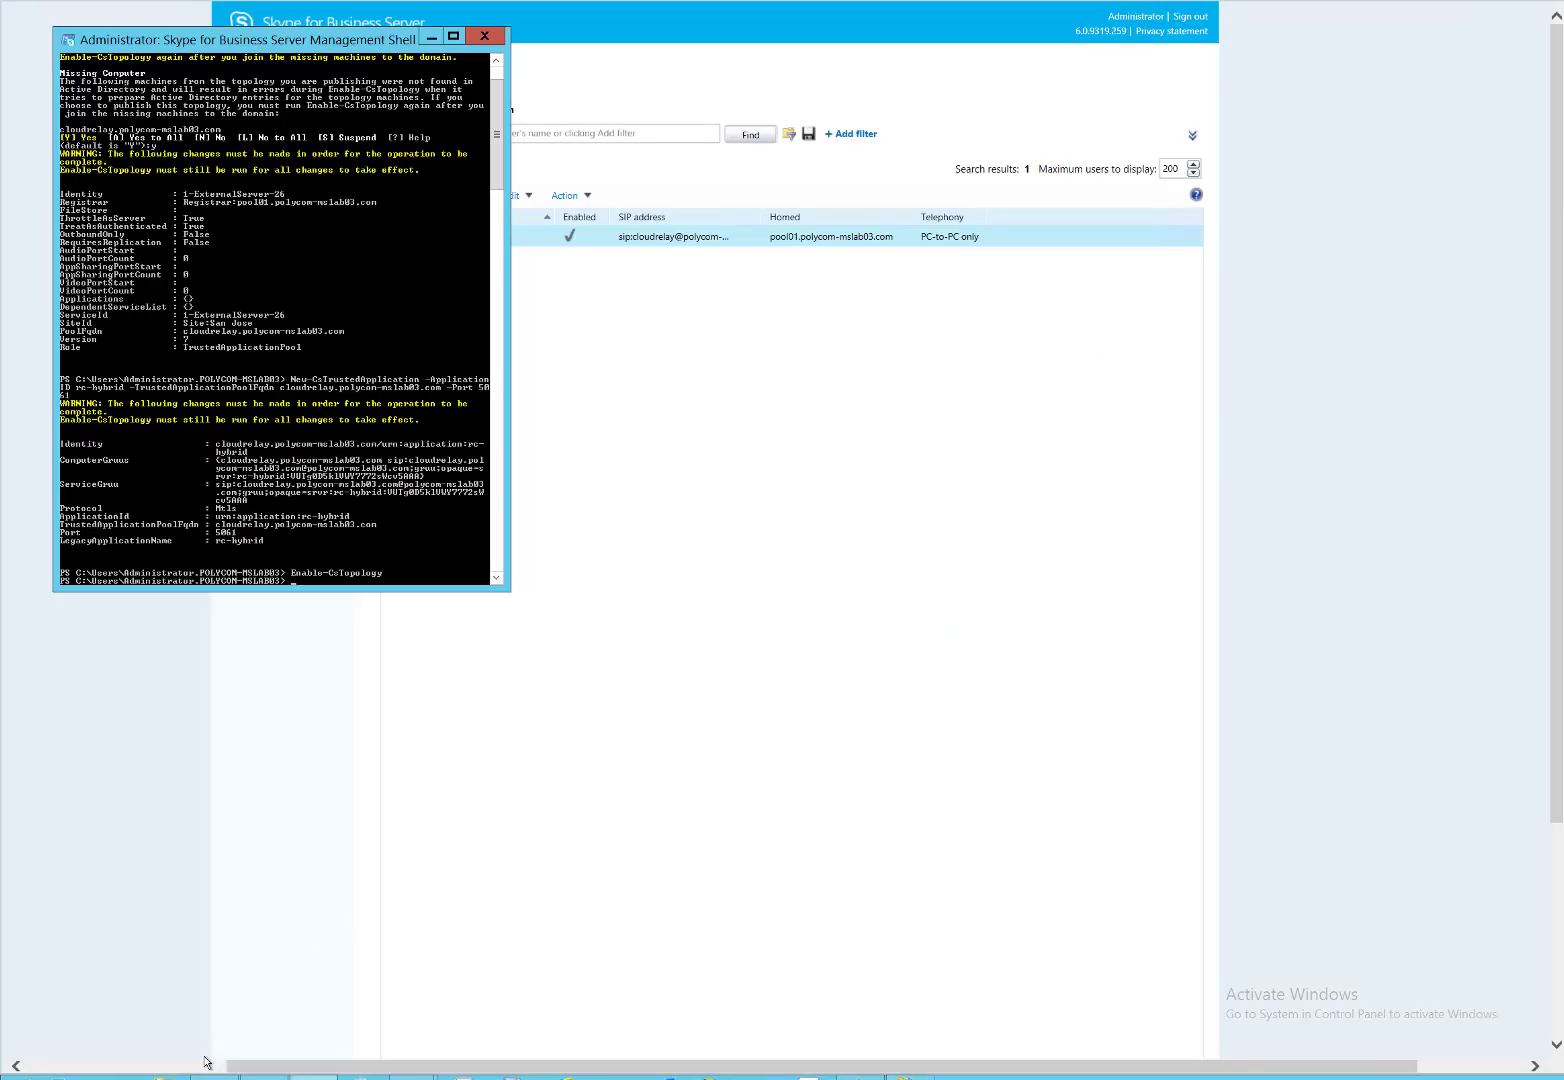
Open Downloads in File Explorer and check that CloudRelay.pfx is there.
key(super+e)
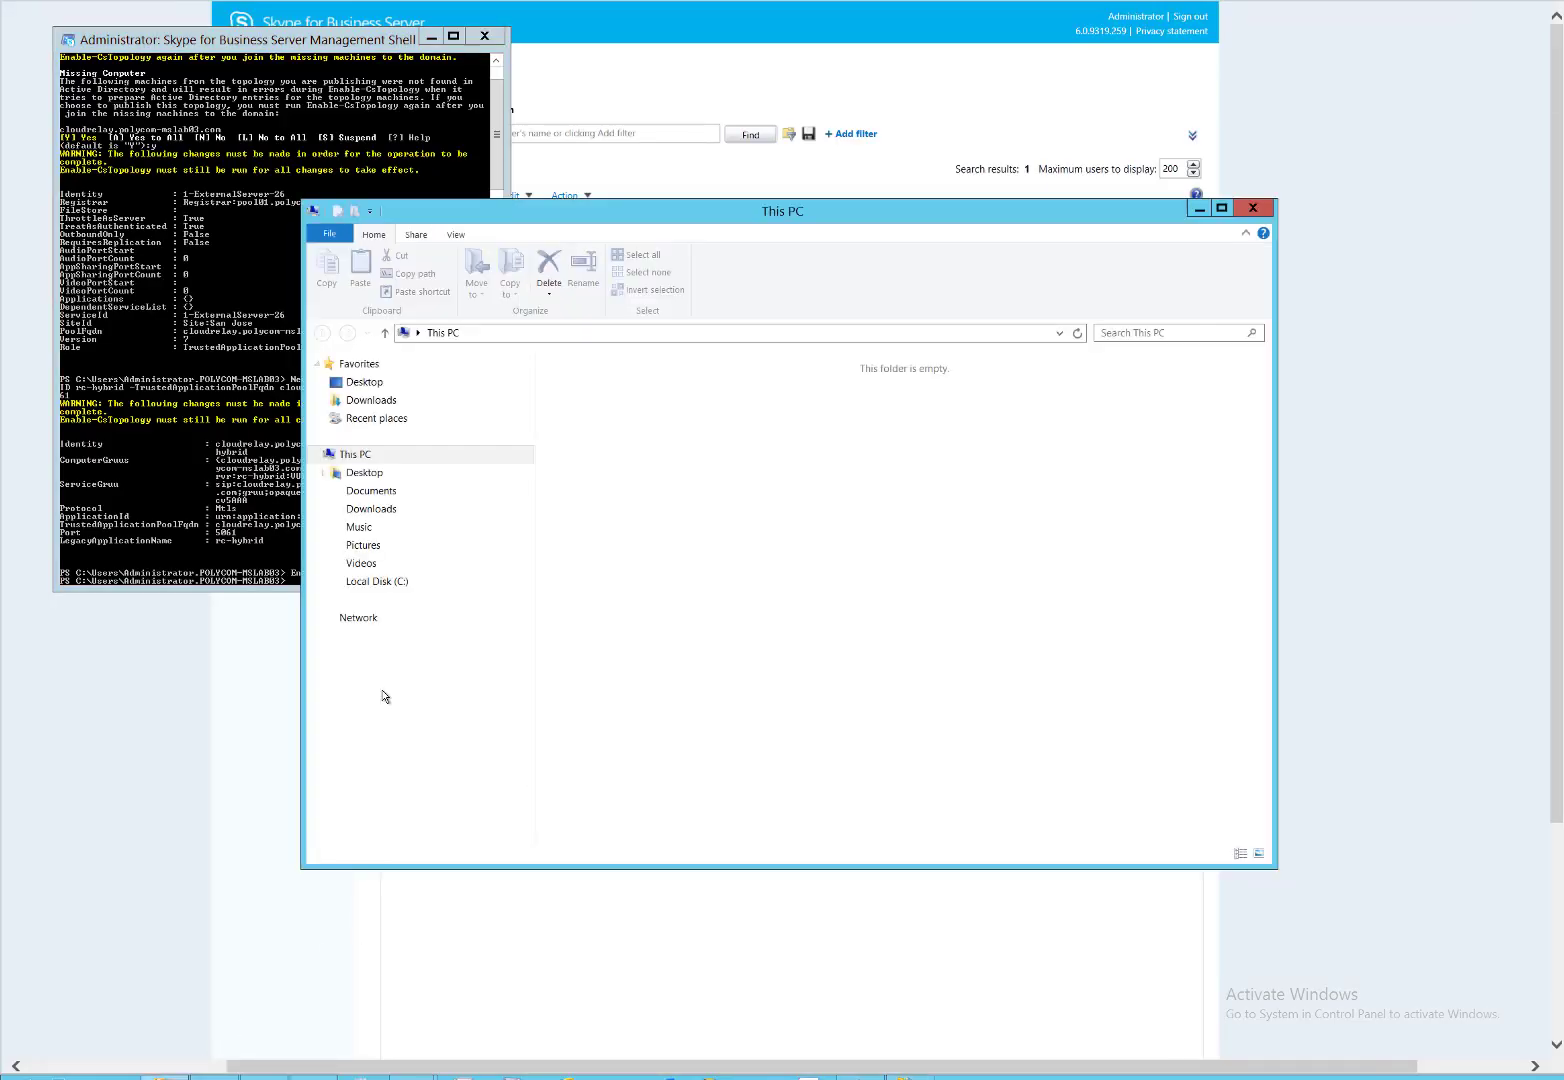
click(371, 510)
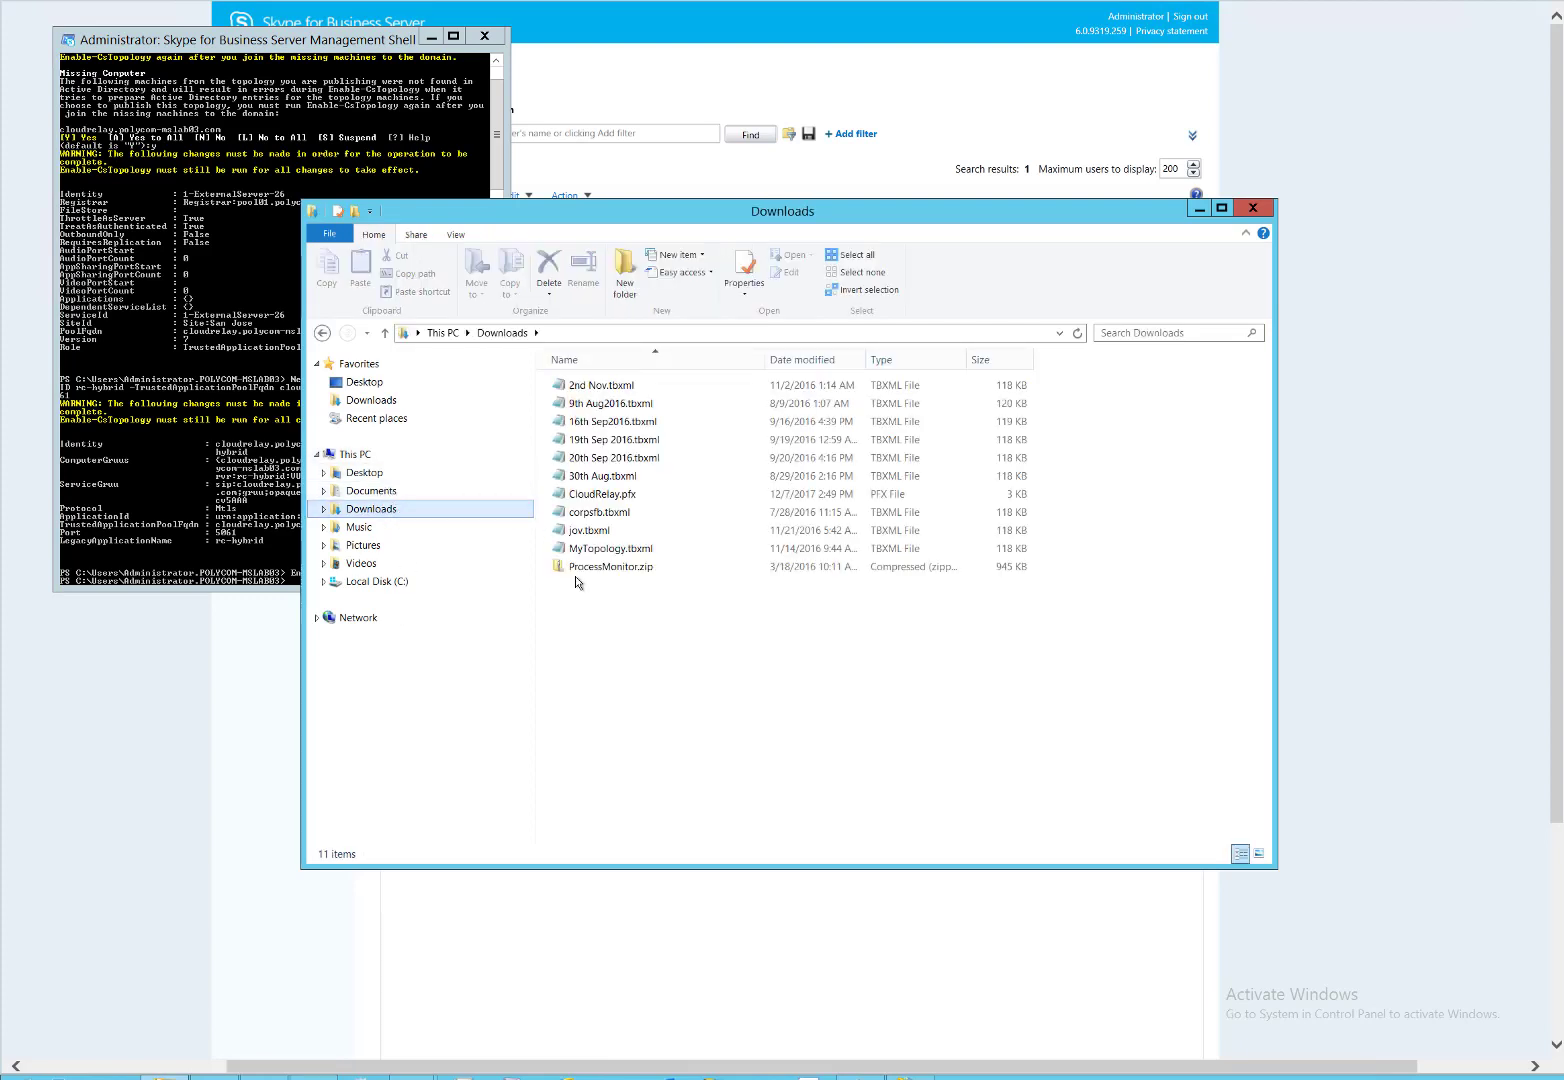
click(643, 497)
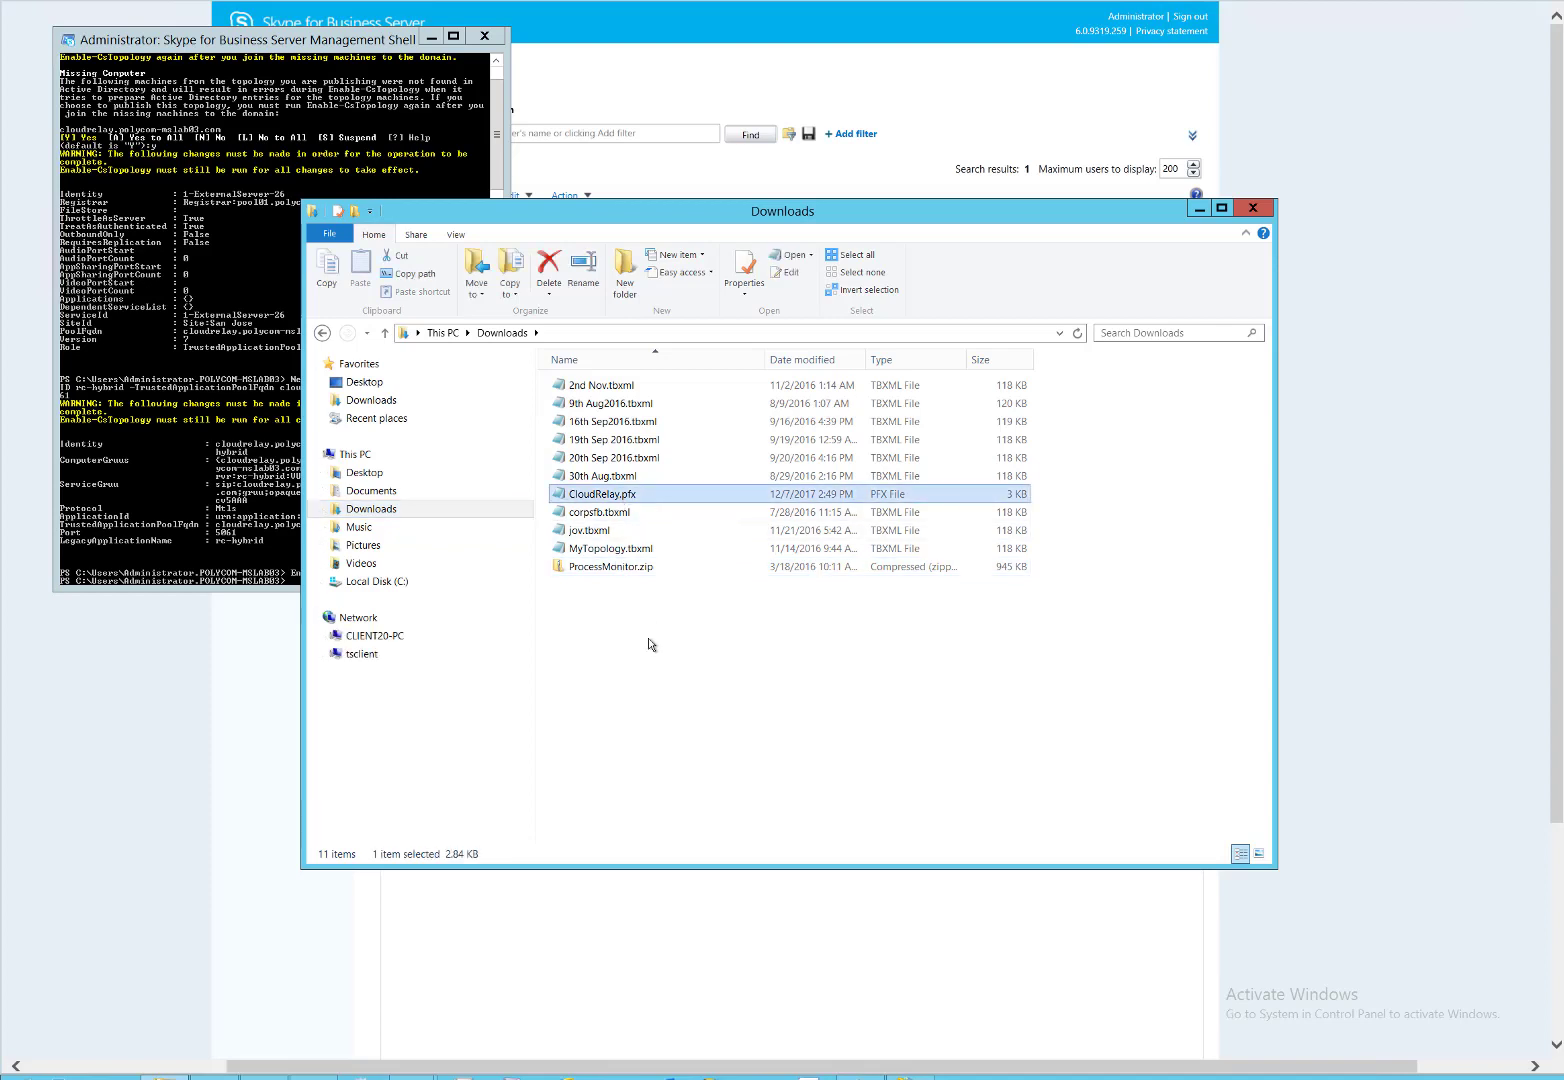
Minimize Explorer and the management shell, bringing the Skype for Business Control Panel forward.
click(1199, 209)
click(862, 1076)
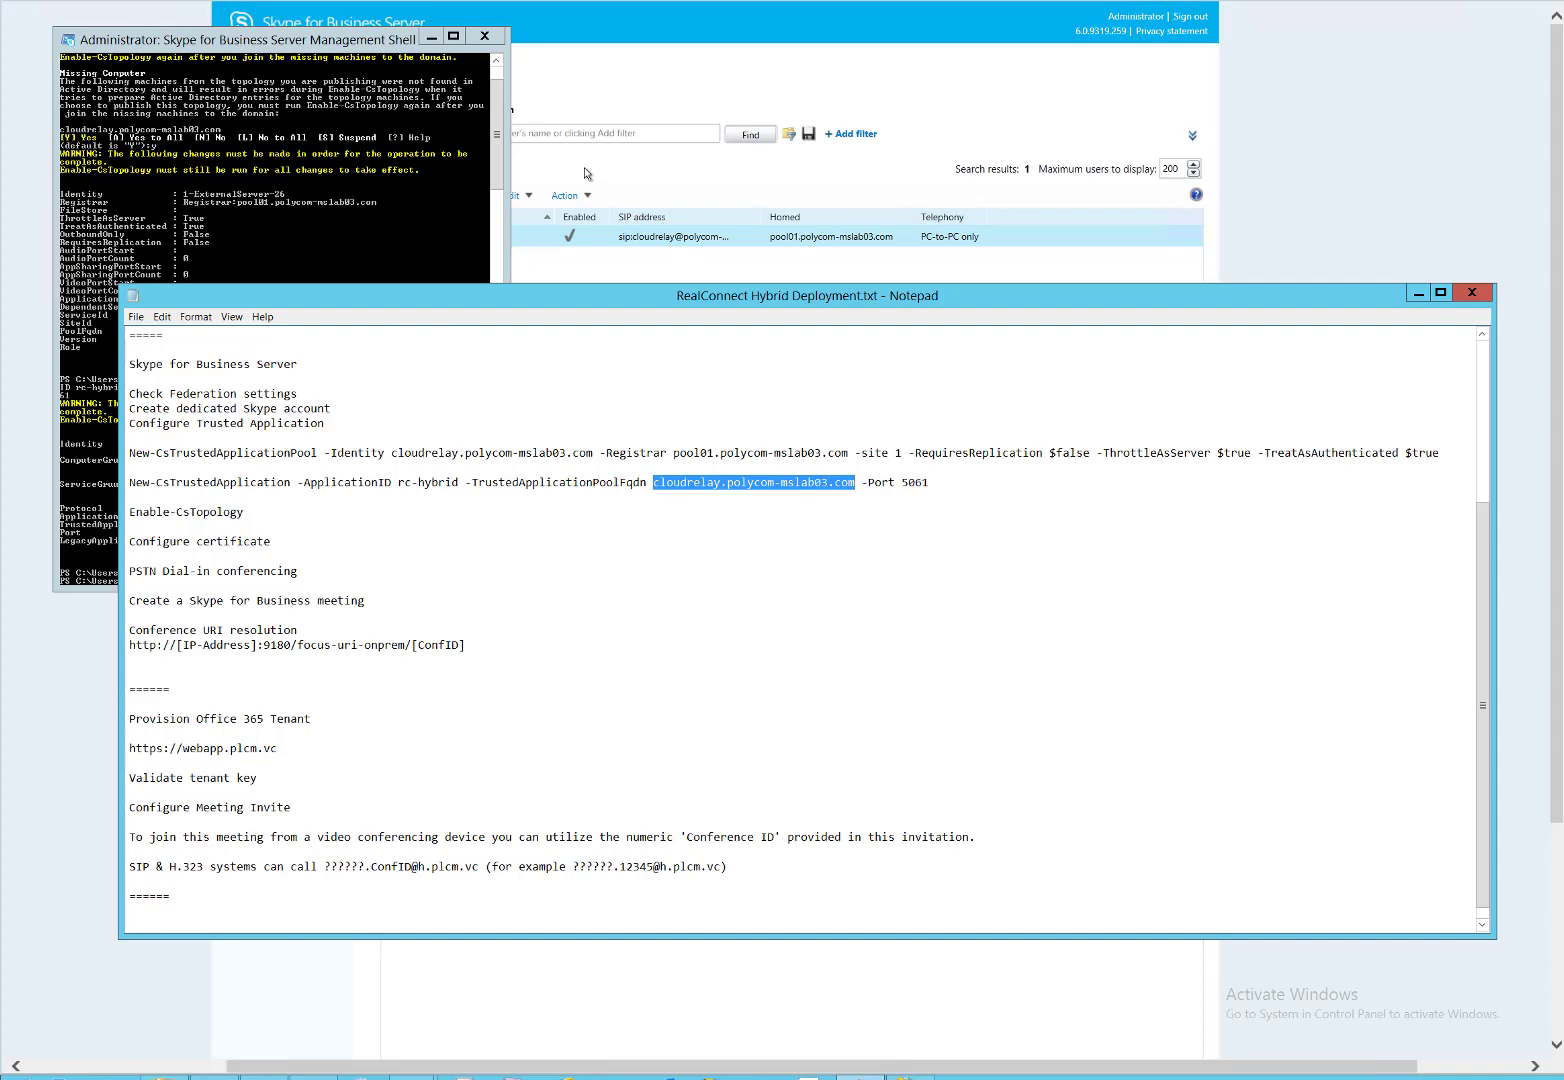
click(432, 36)
click(163, 213)
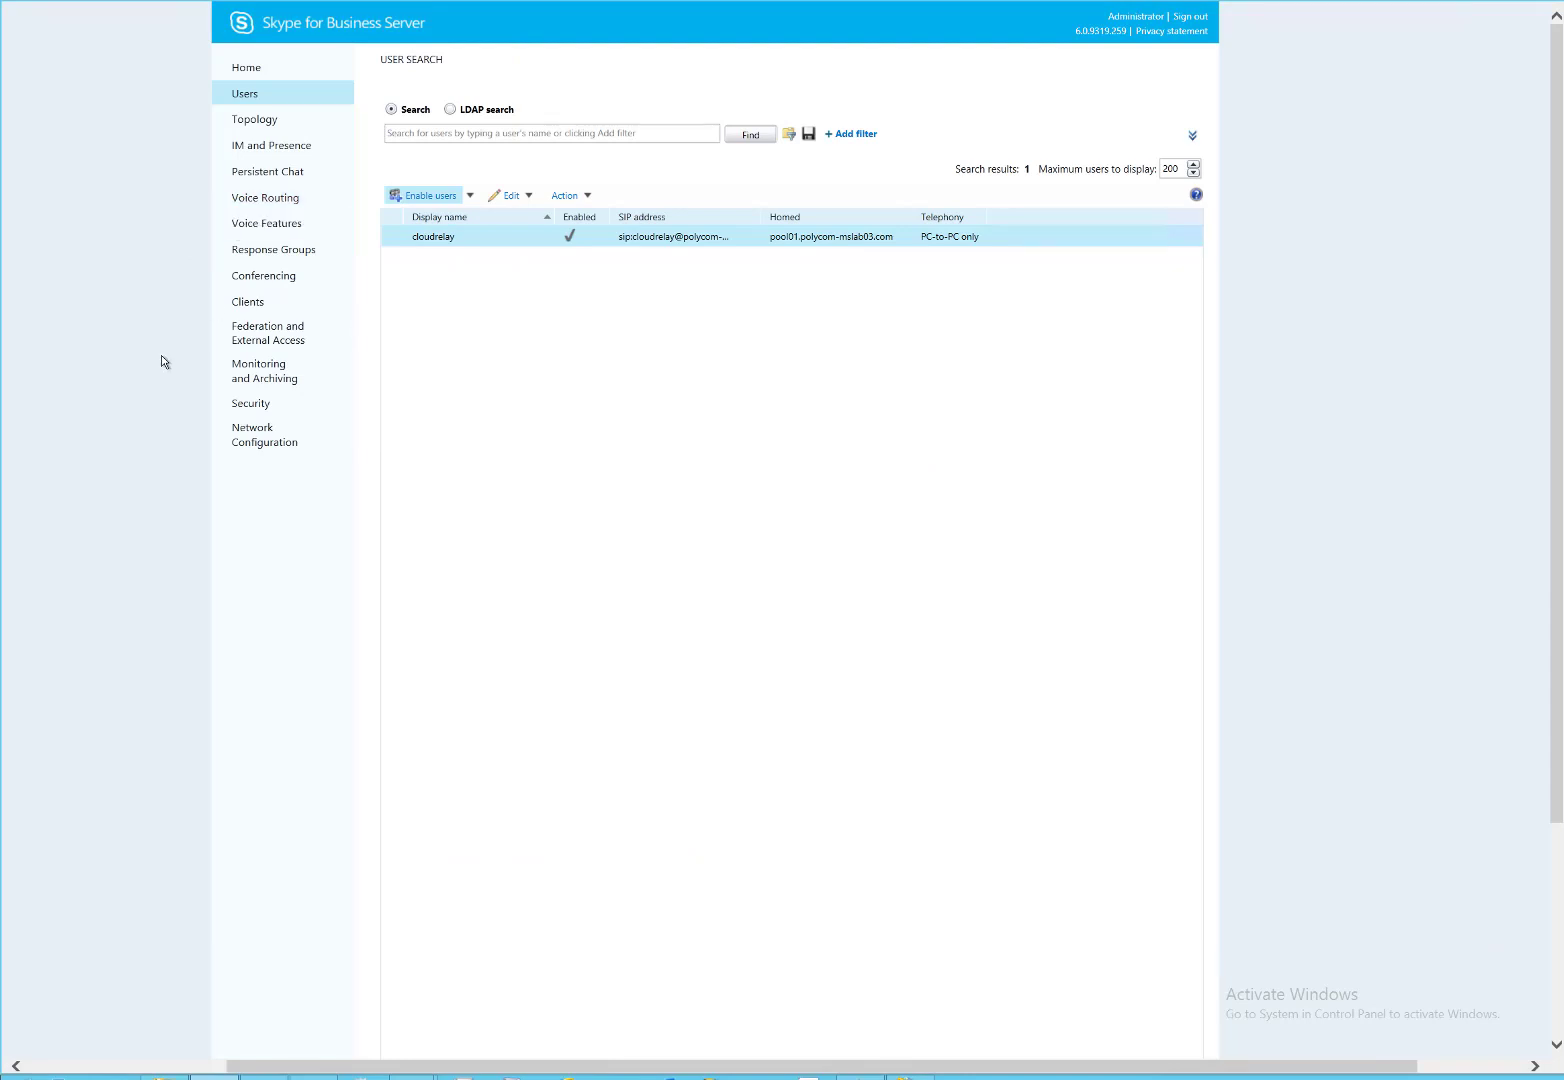
View the San Jose CAA dial-in access number under Conferencing and cancel without changes.
click(265, 197)
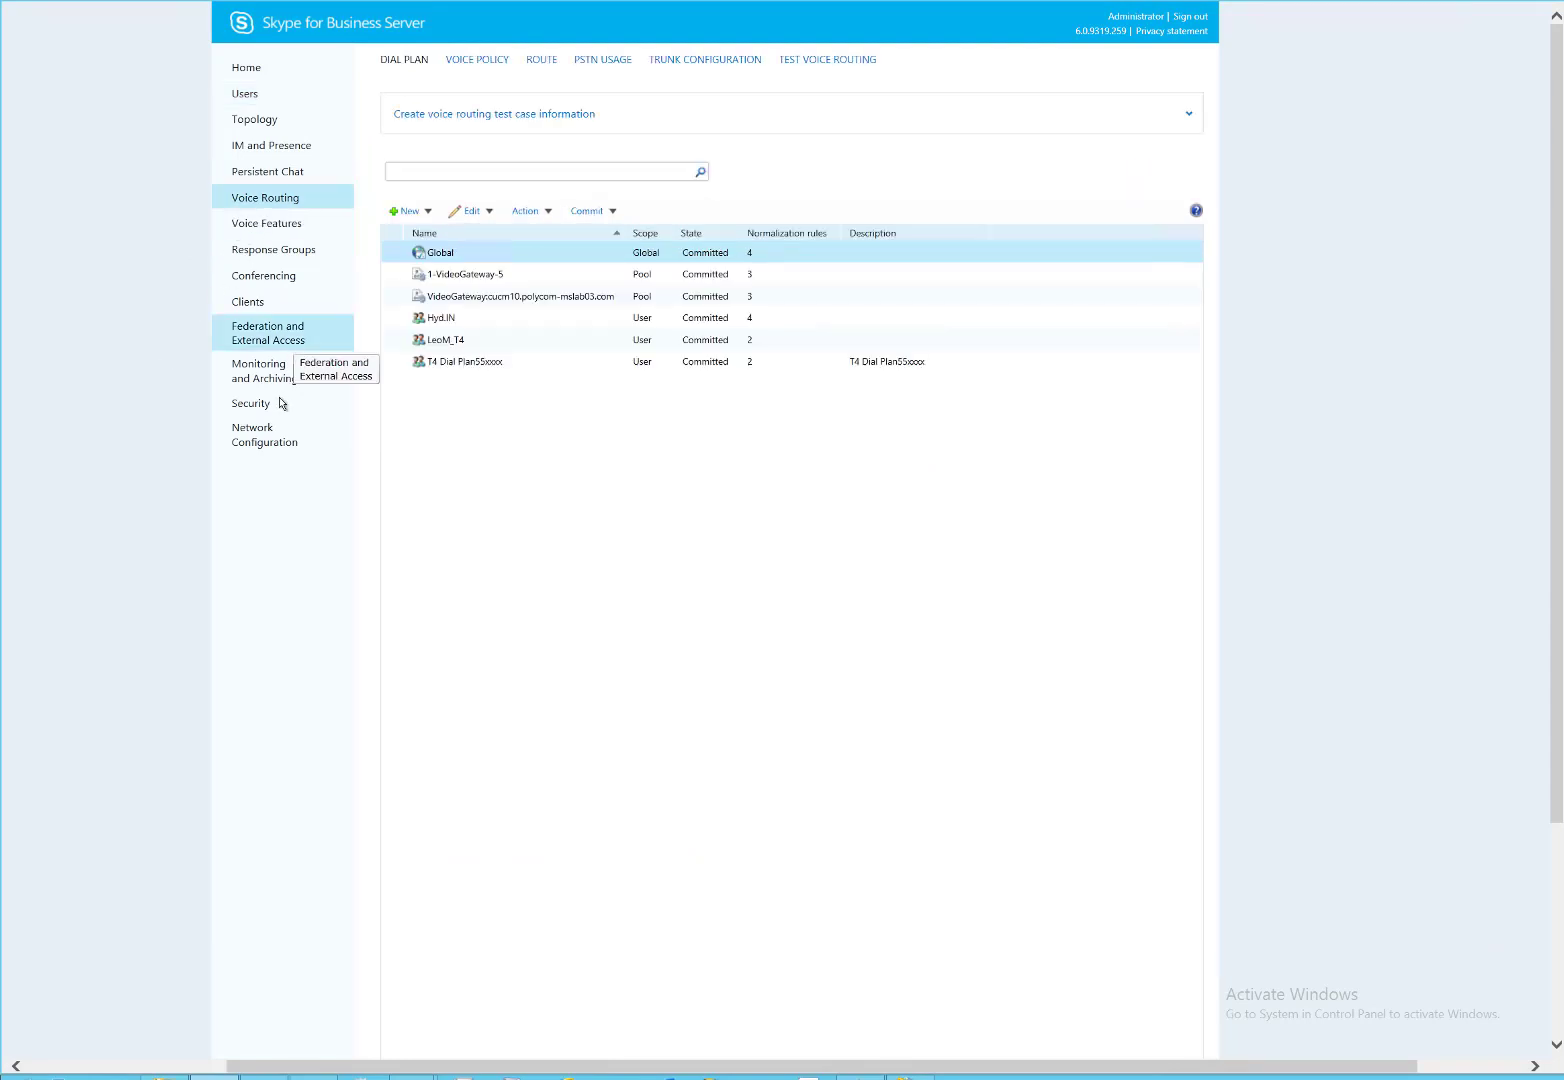
click(288, 278)
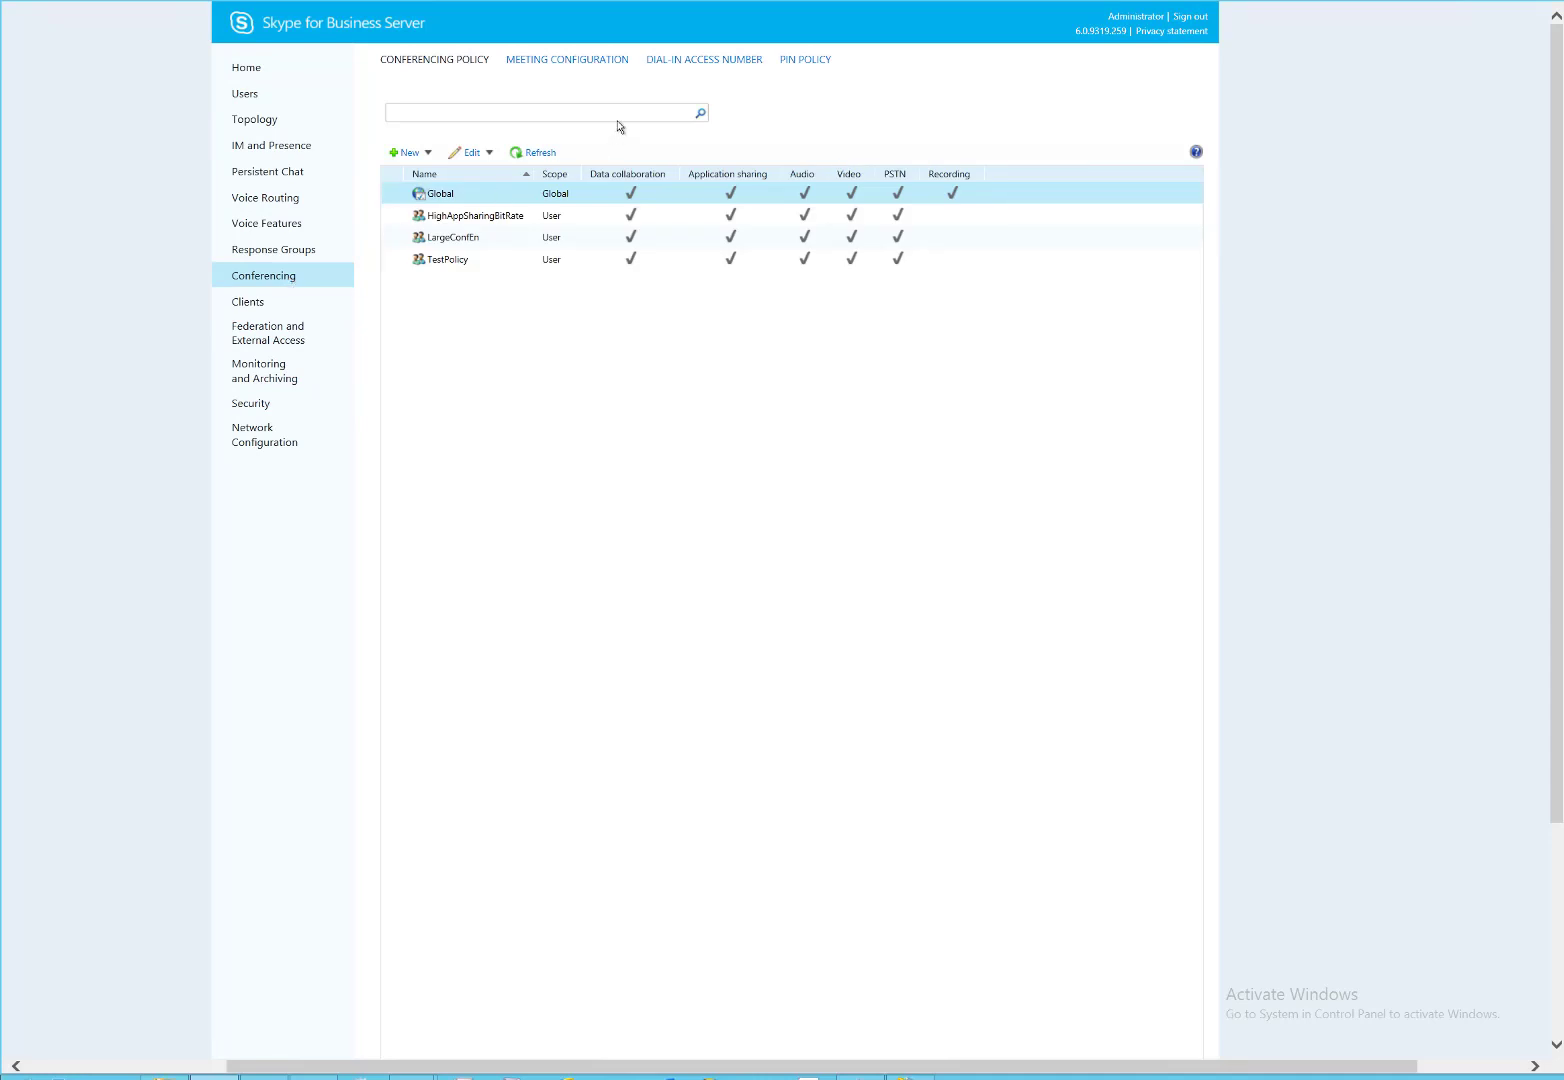
click(705, 62)
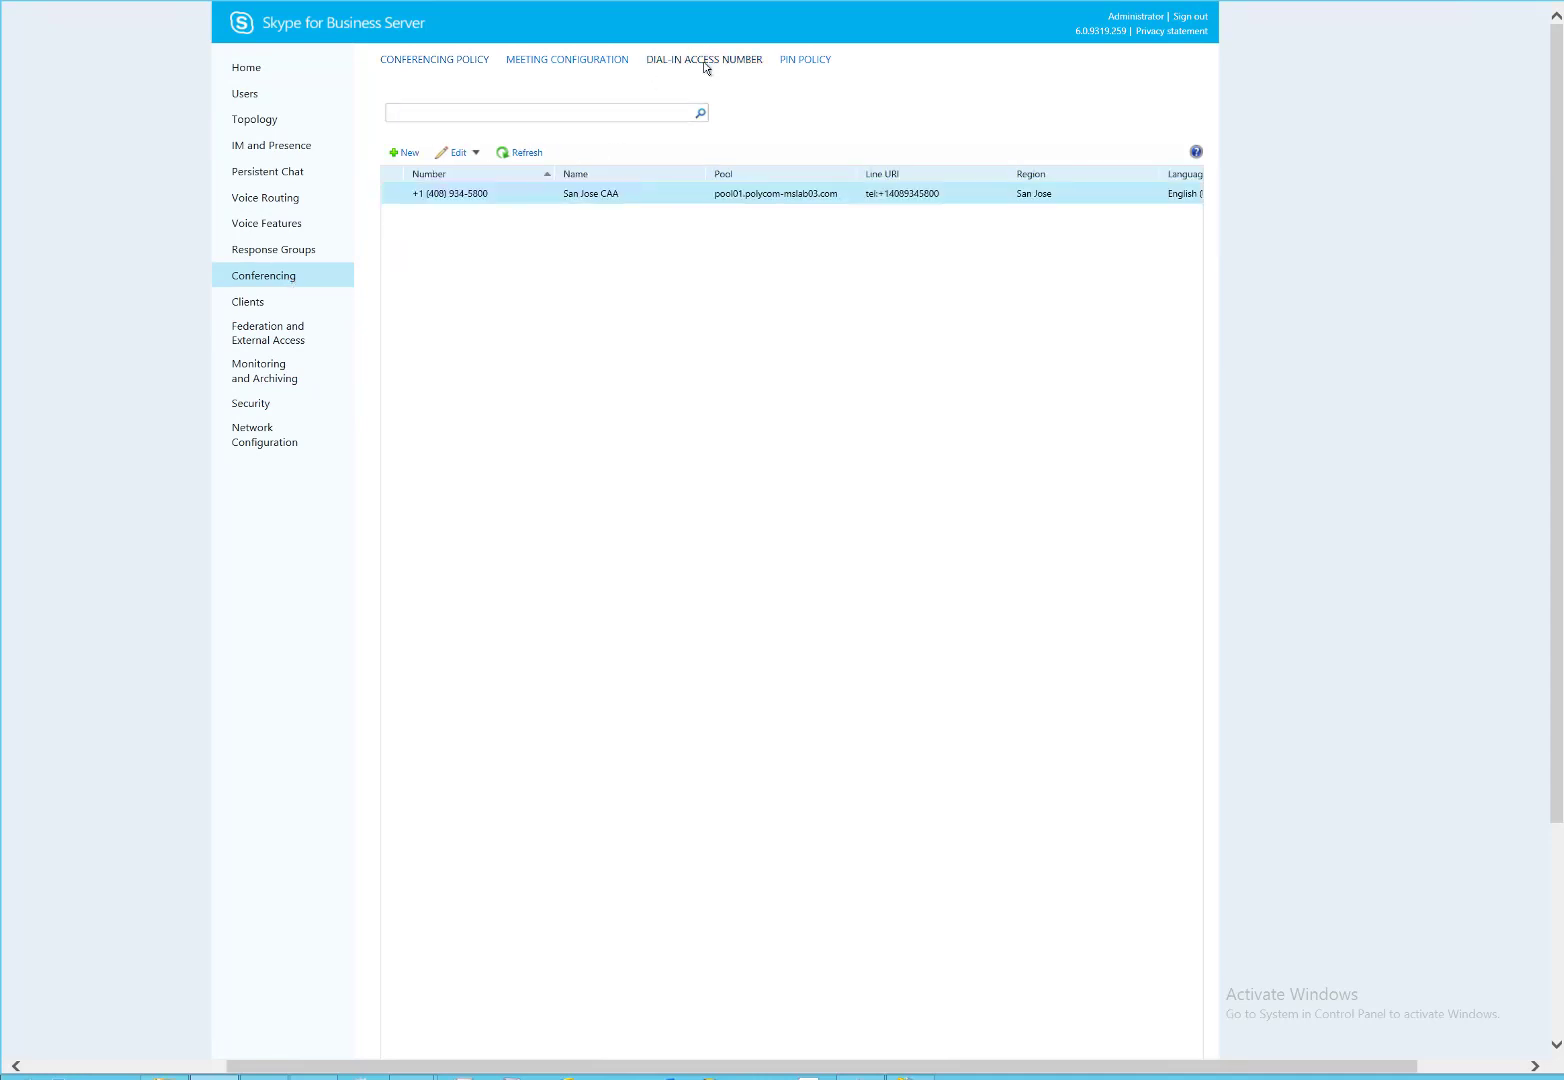
double_click(657, 200)
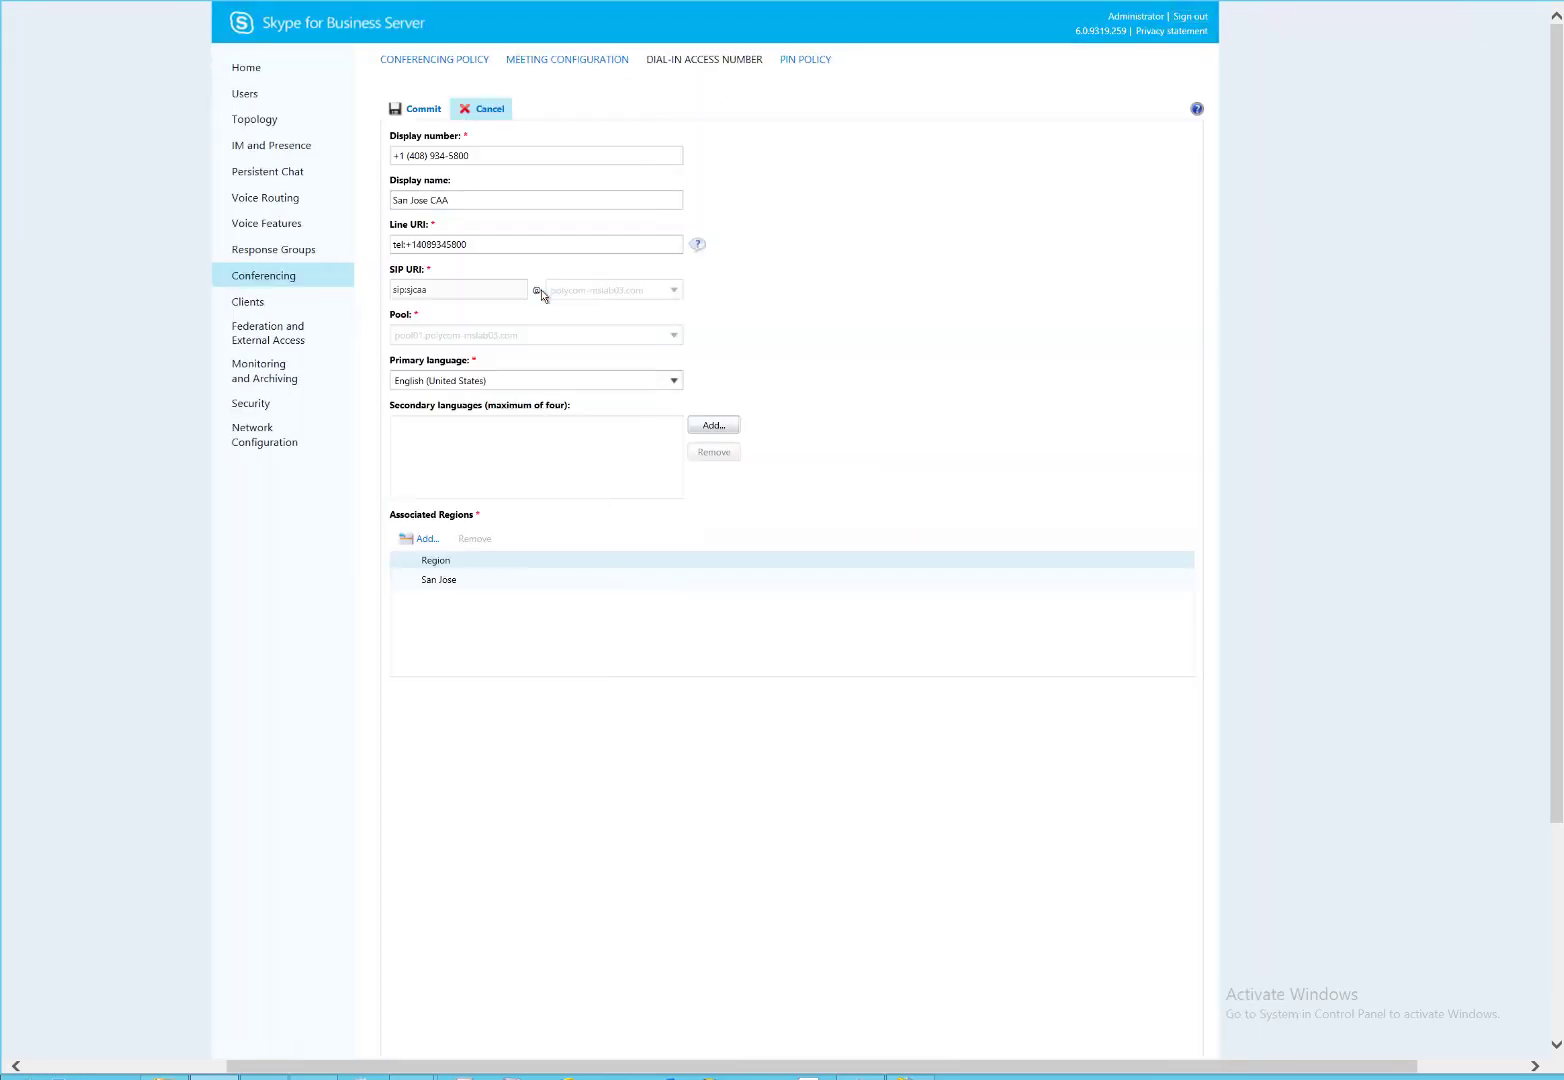
click(489, 108)
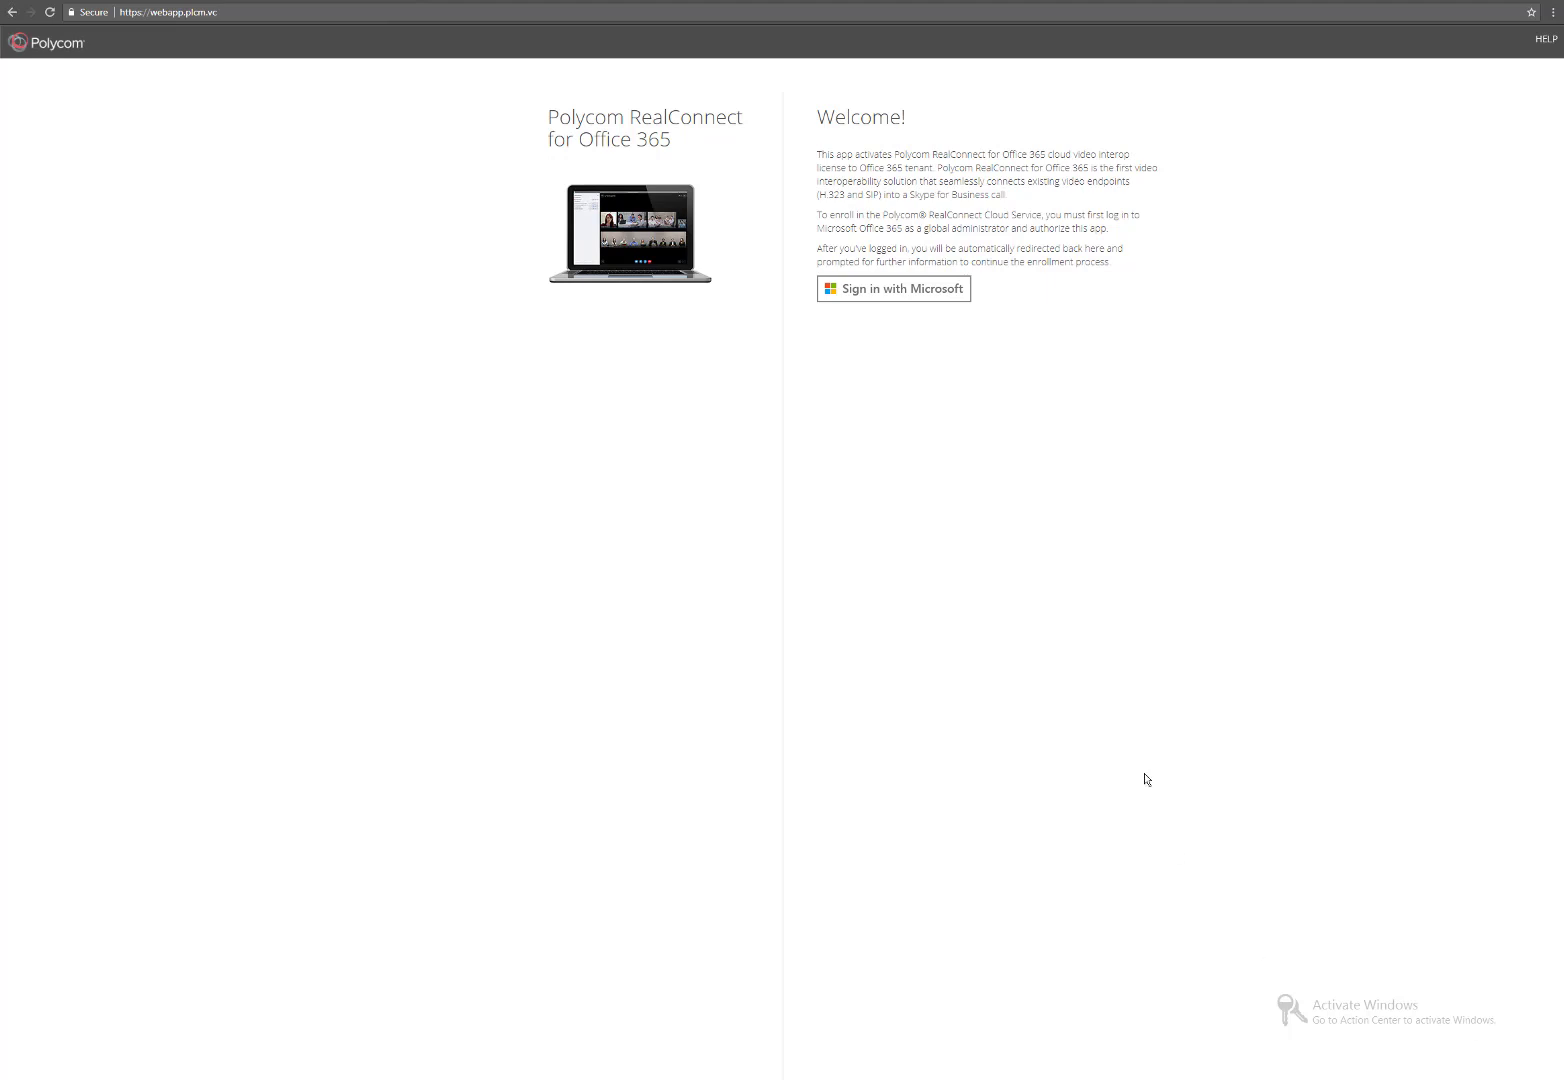
Sign in with Microsoft, accept directory permissions, and authorize Polycom as cloud solution provider.
click(909, 292)
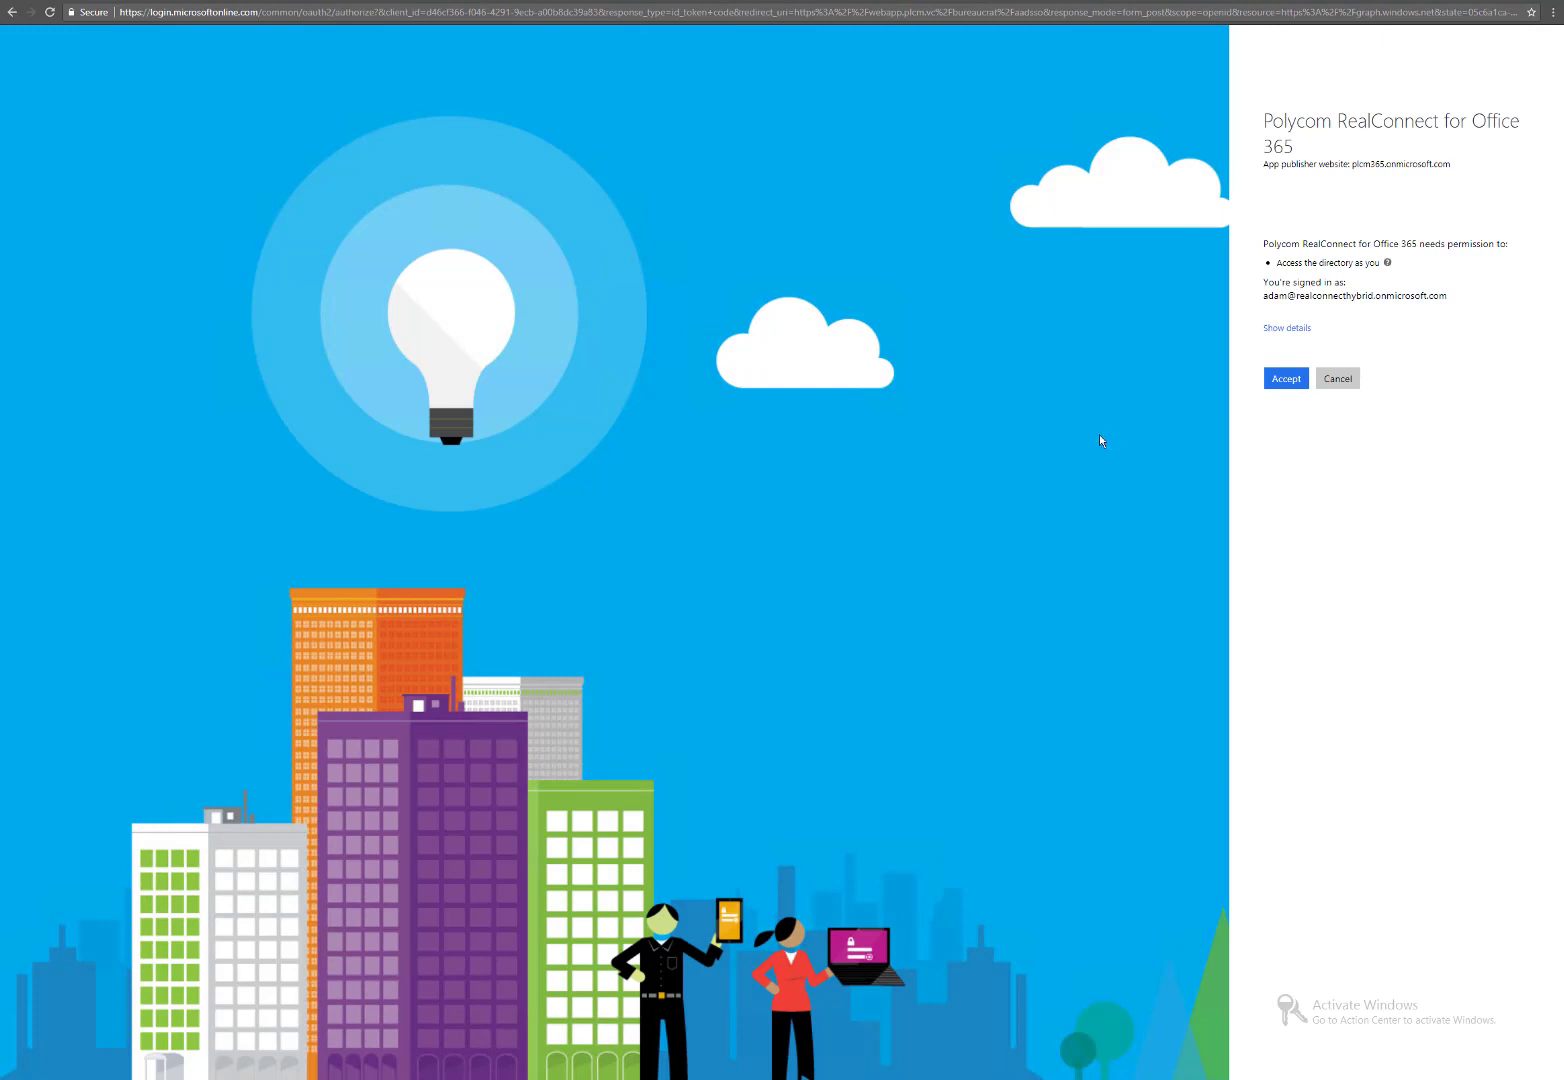
click(1285, 379)
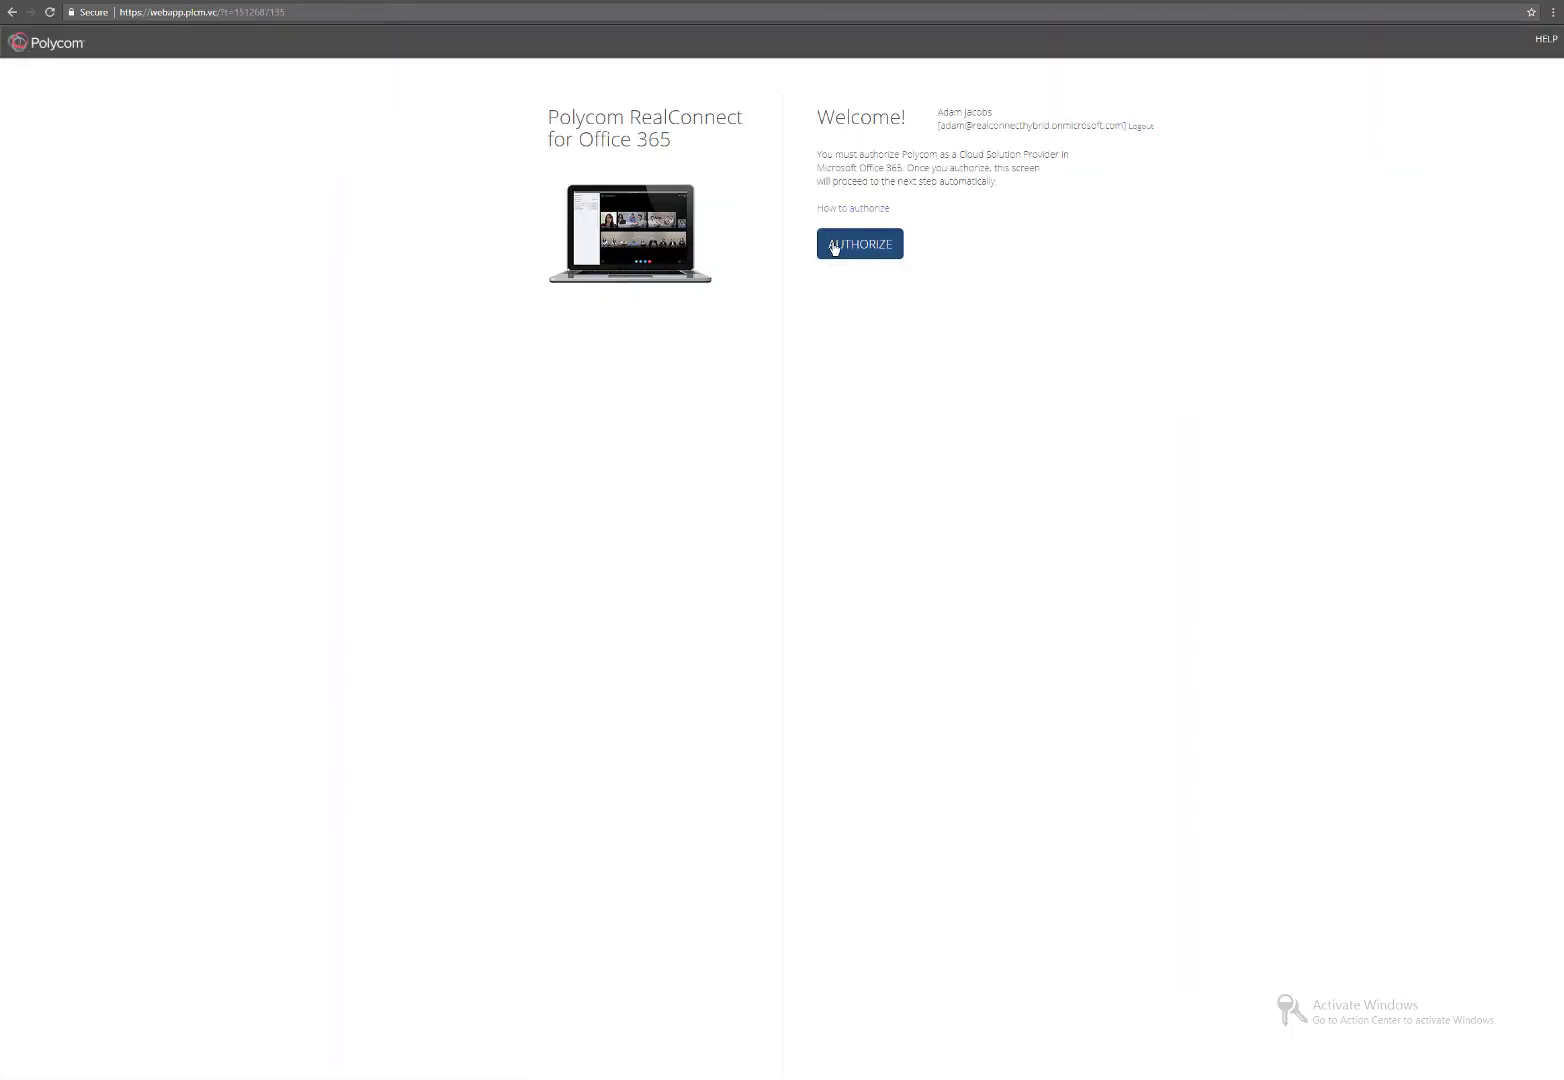
click(839, 249)
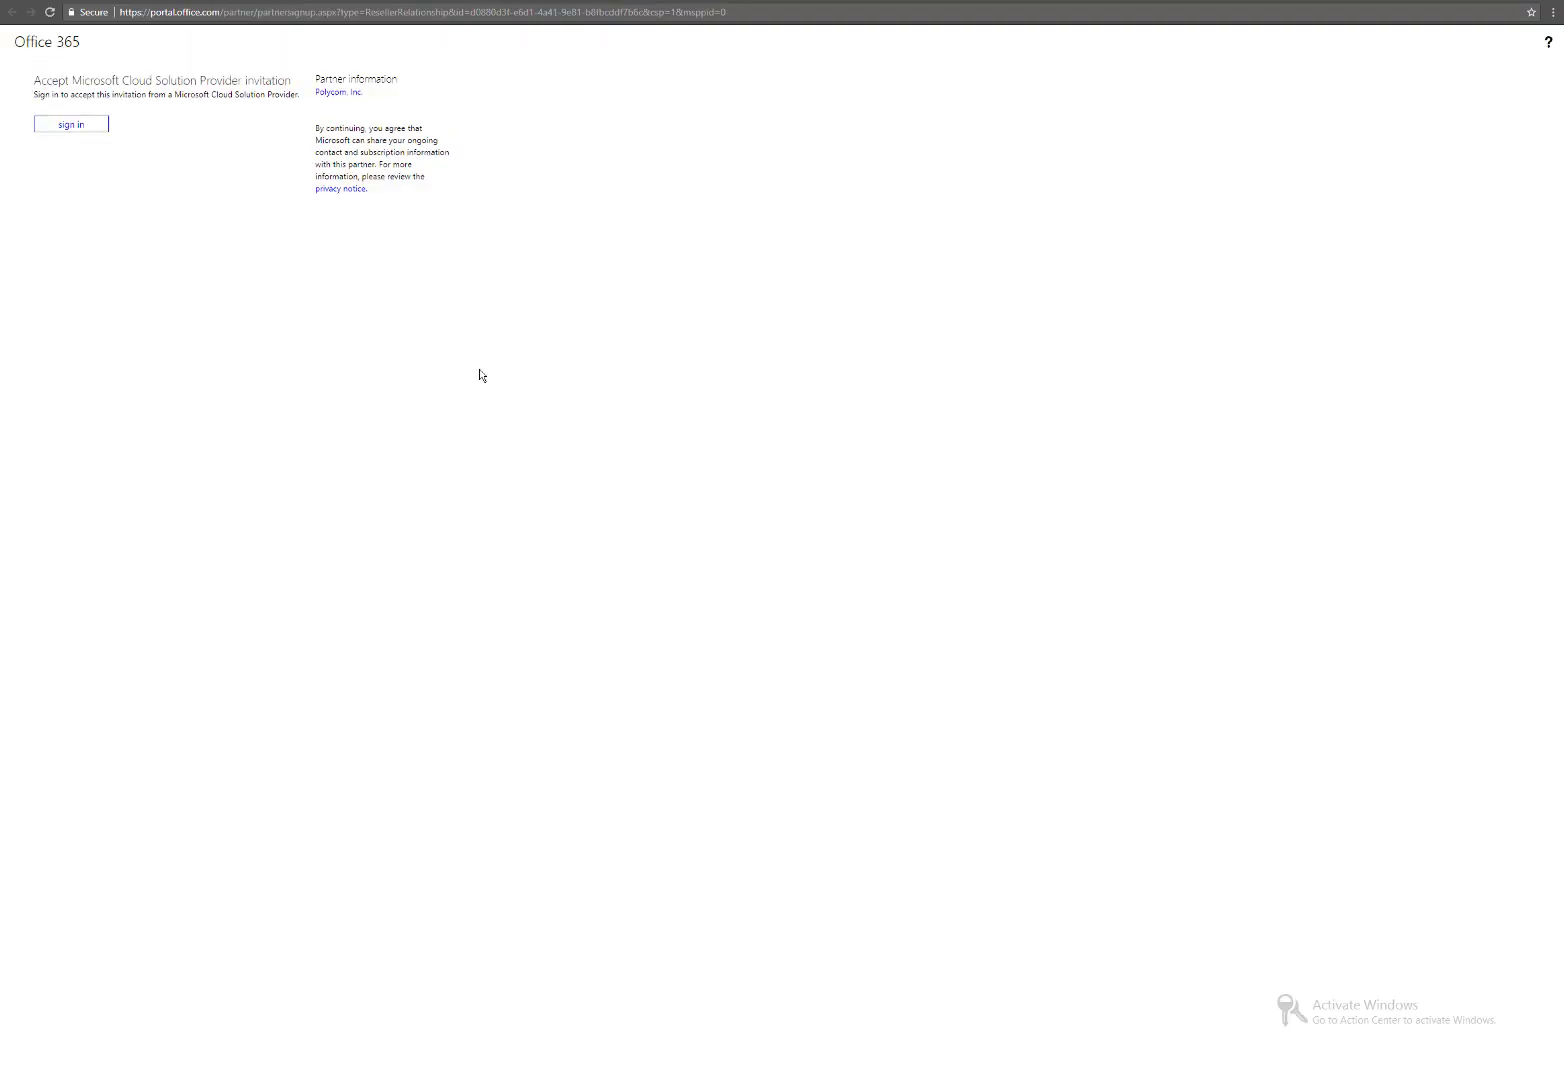
Accept Polycom's Cloud Solution Provider invitation in the Office 365 Admin center.
click(68, 125)
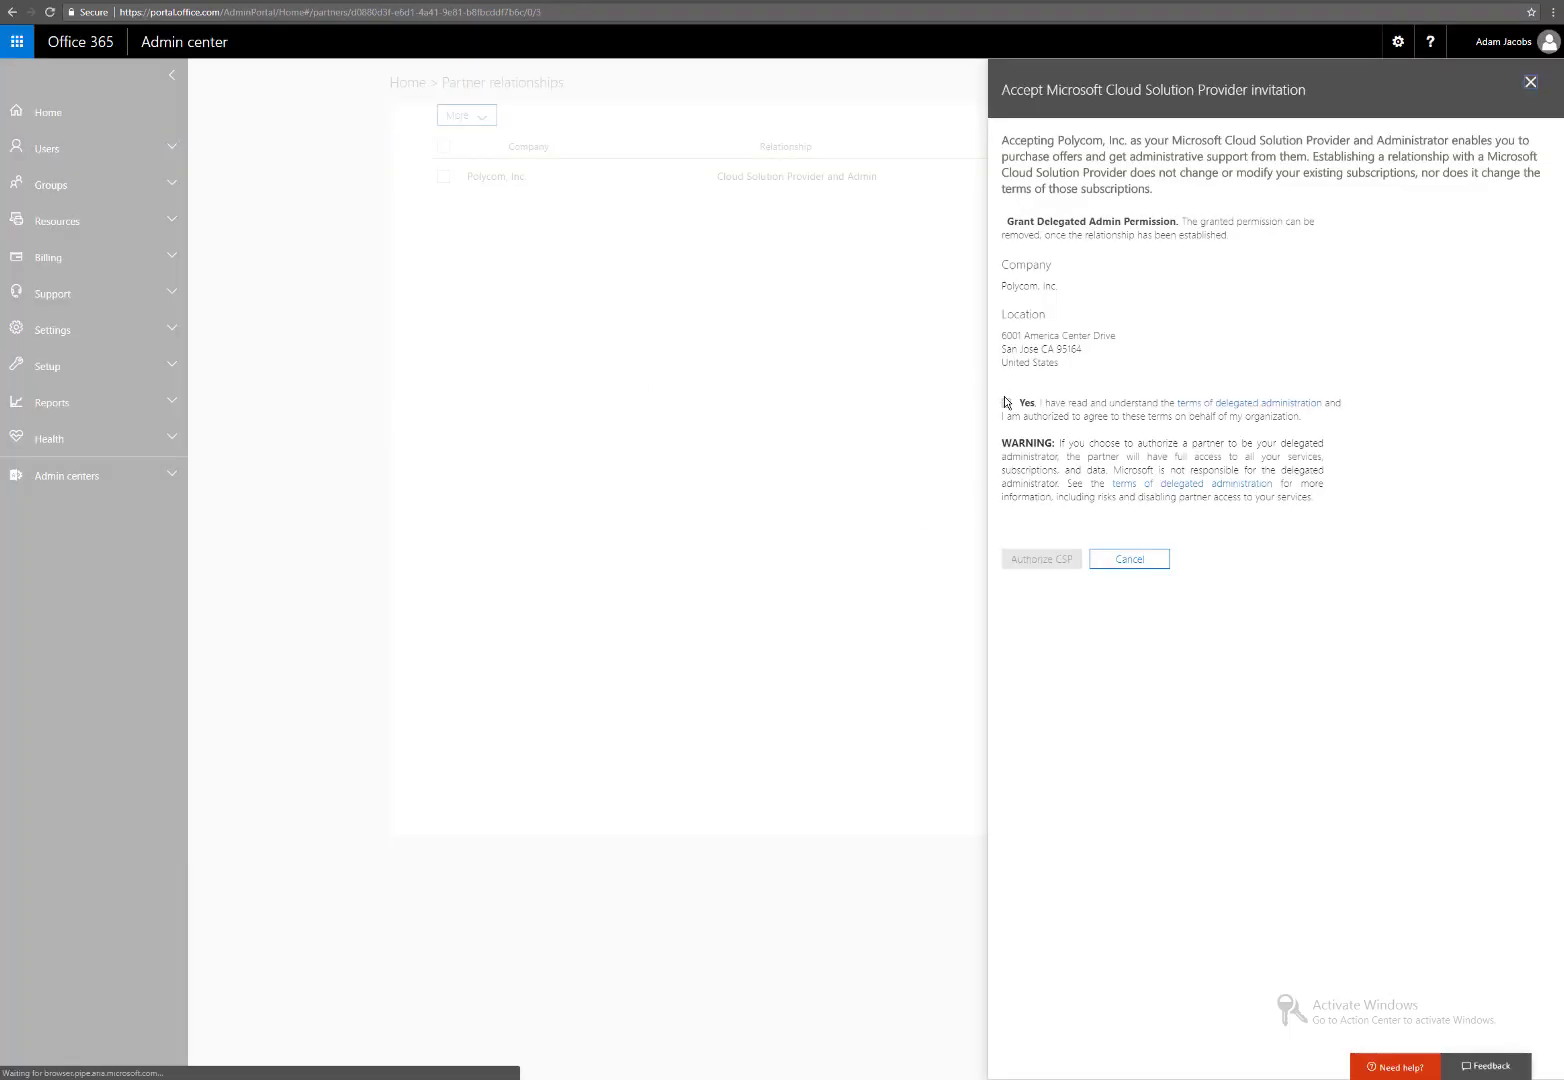
click(1049, 563)
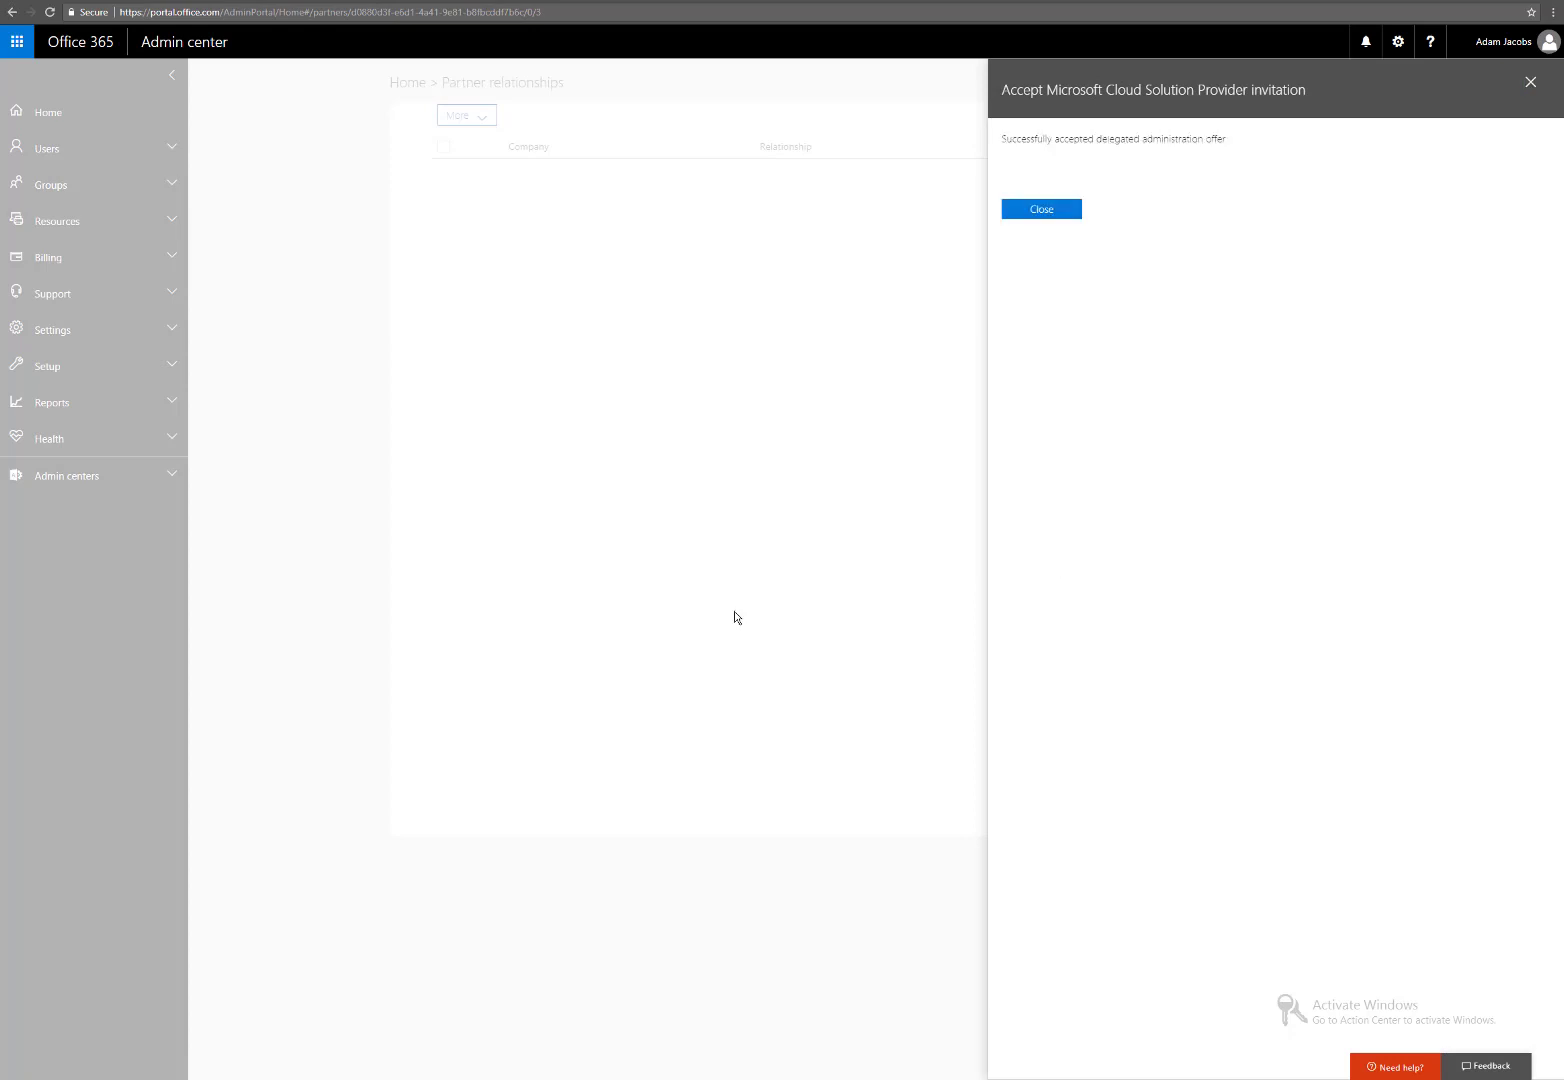
click(1019, 213)
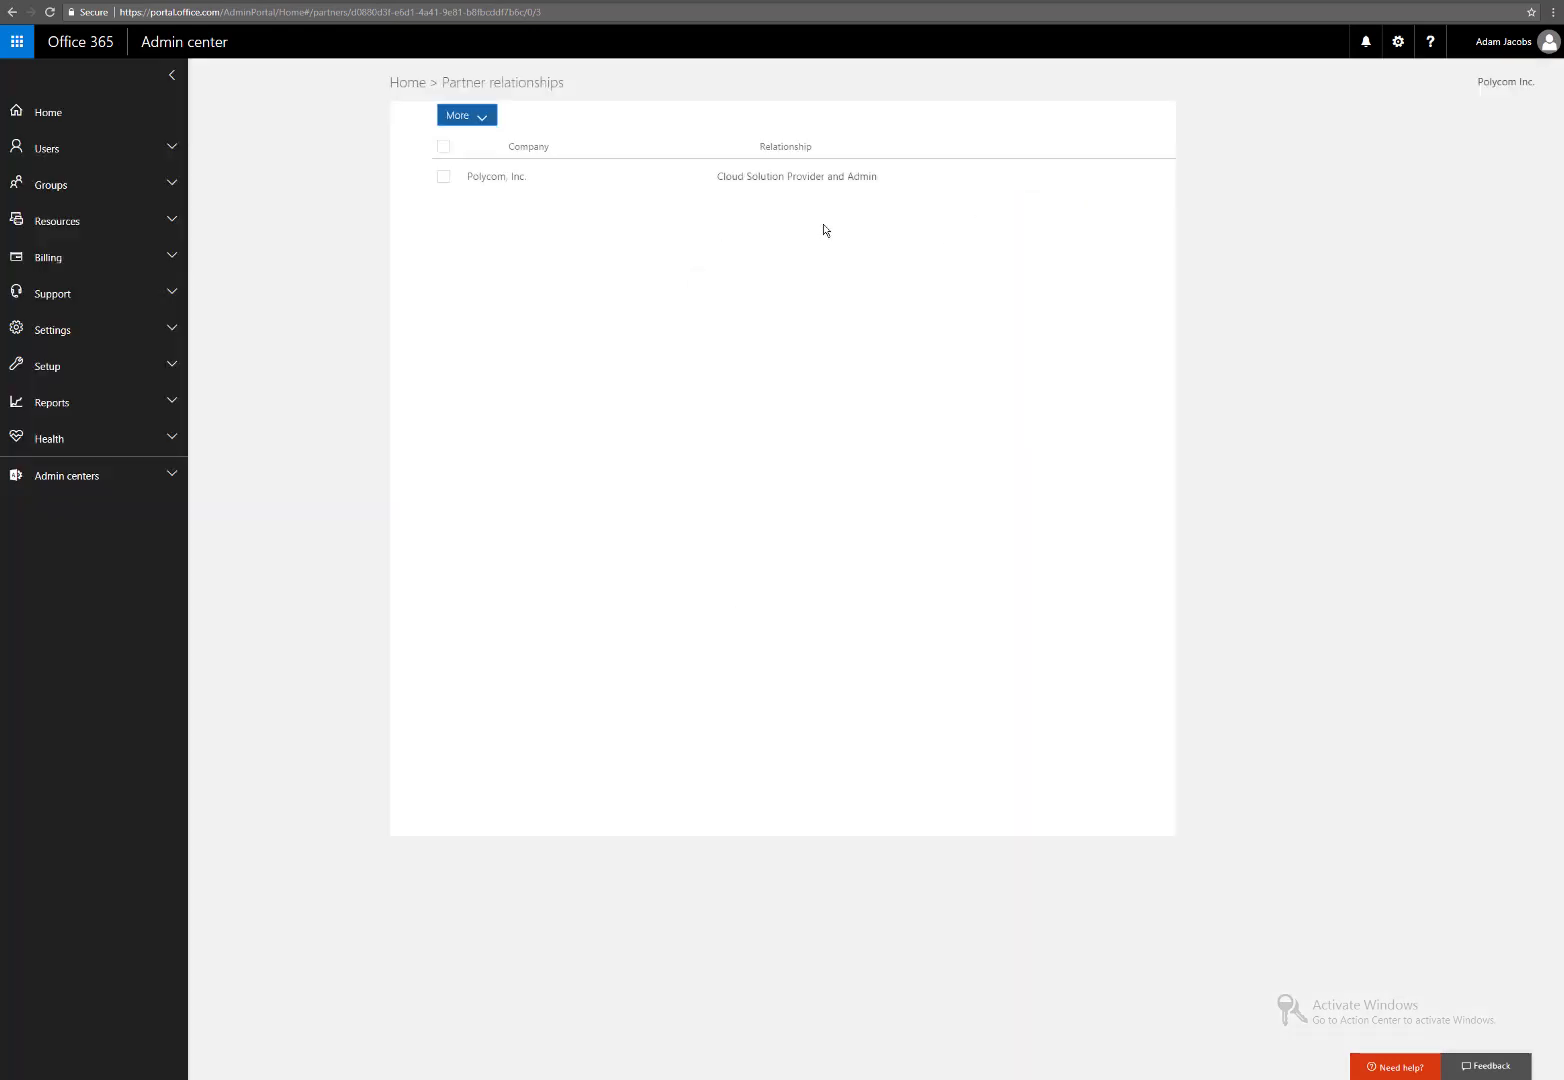
Remove delegated admin from the Polycom, Inc. partner relationship and return to RealConnect.
click(754, 184)
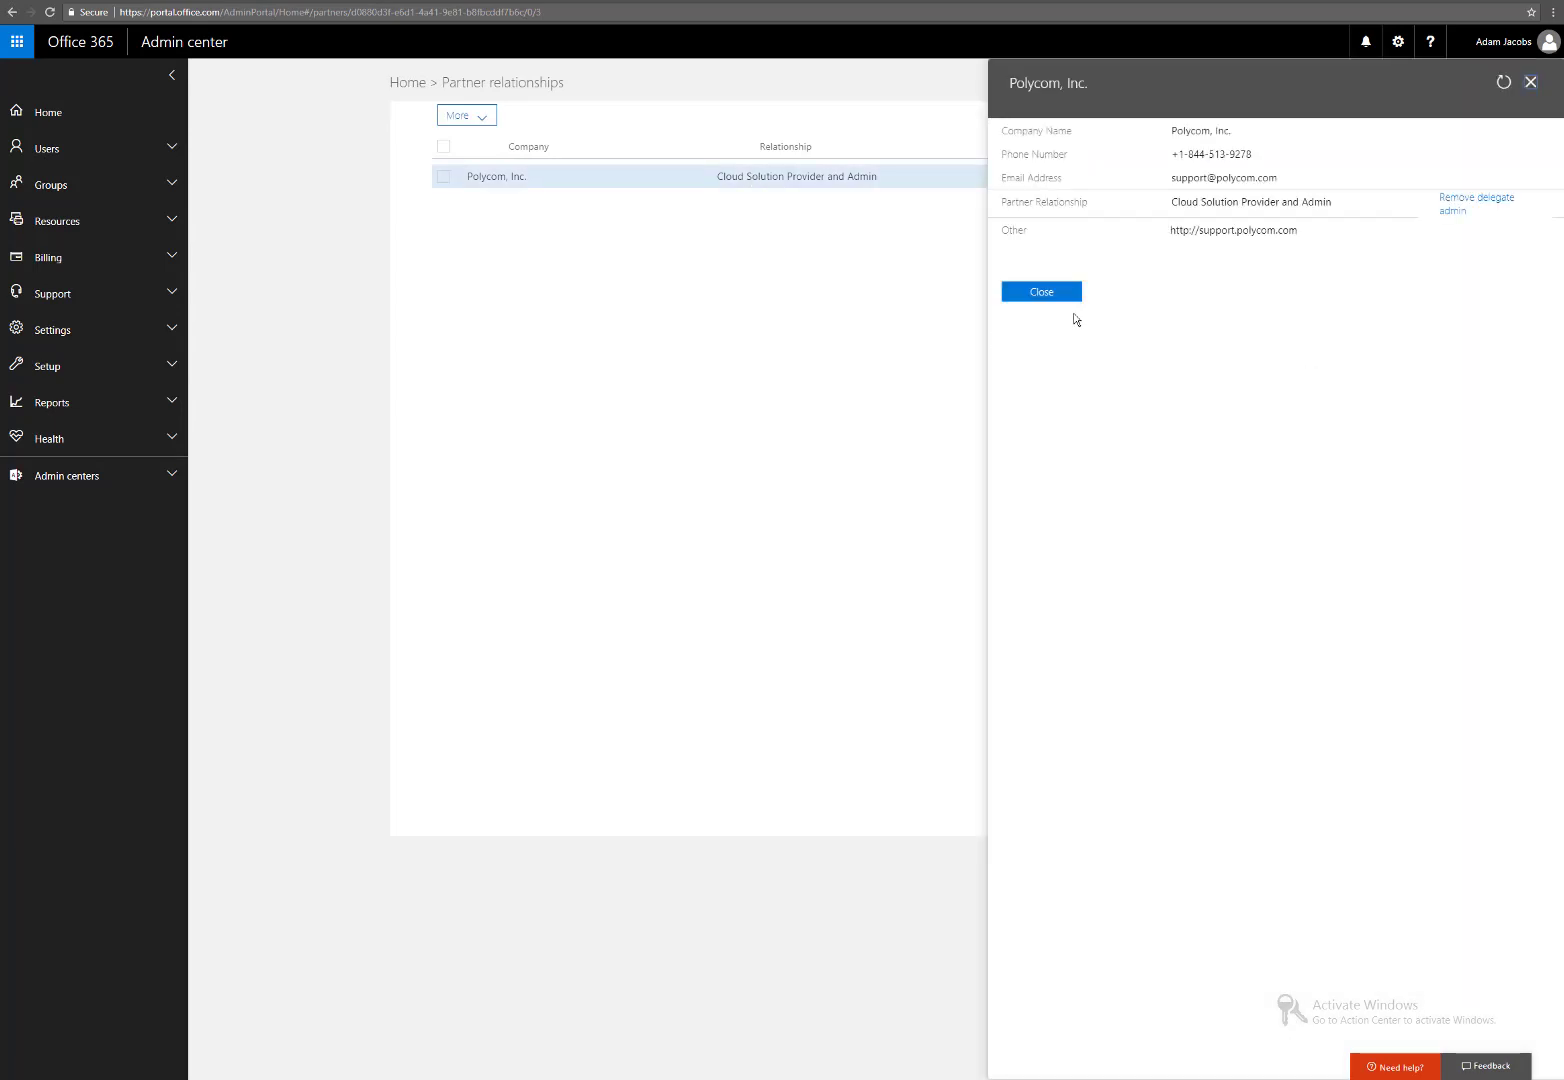
click(1502, 203)
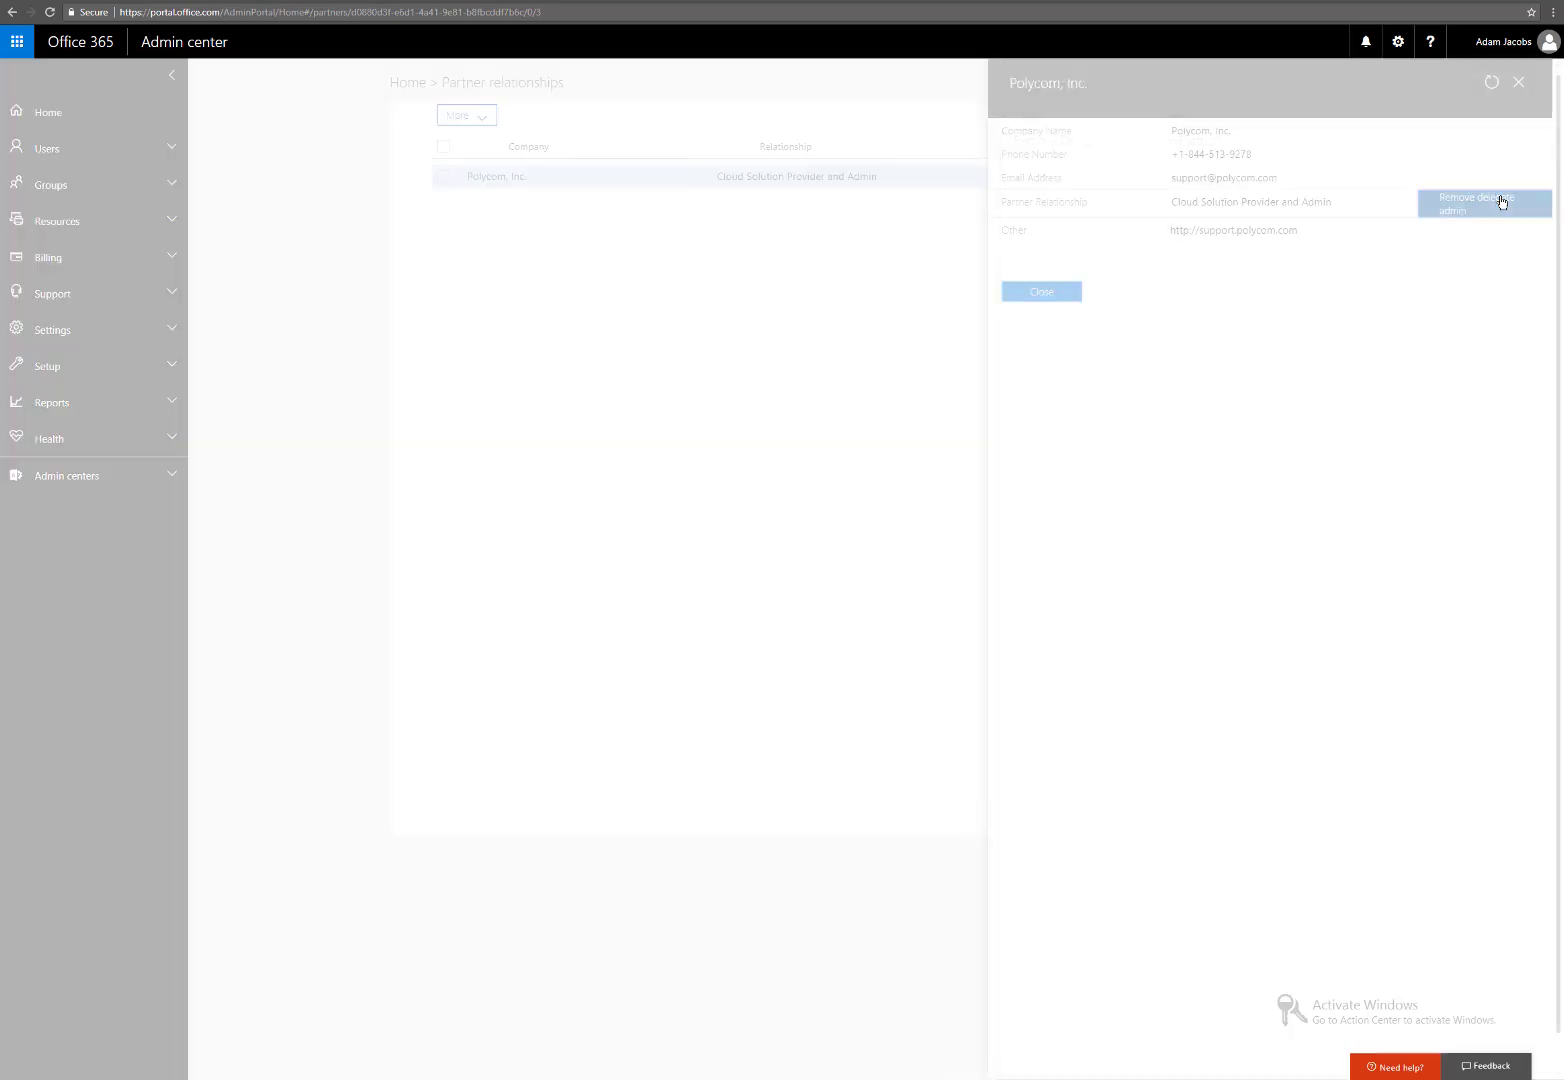
click(1040, 229)
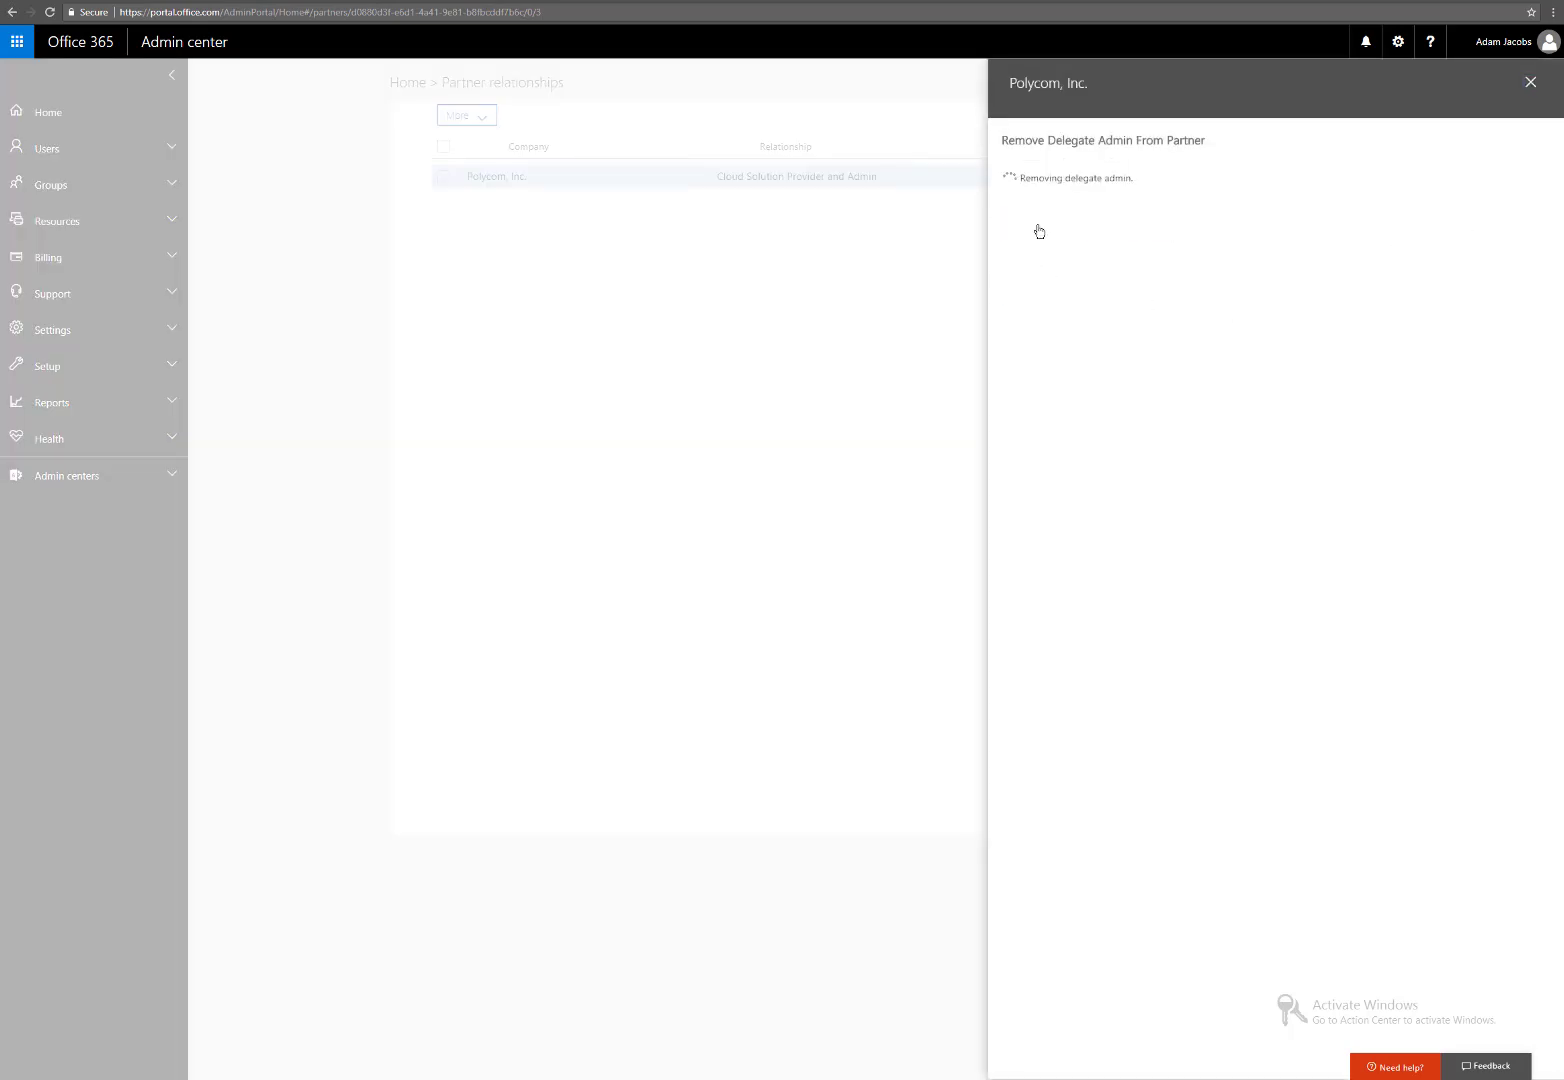
click(1038, 244)
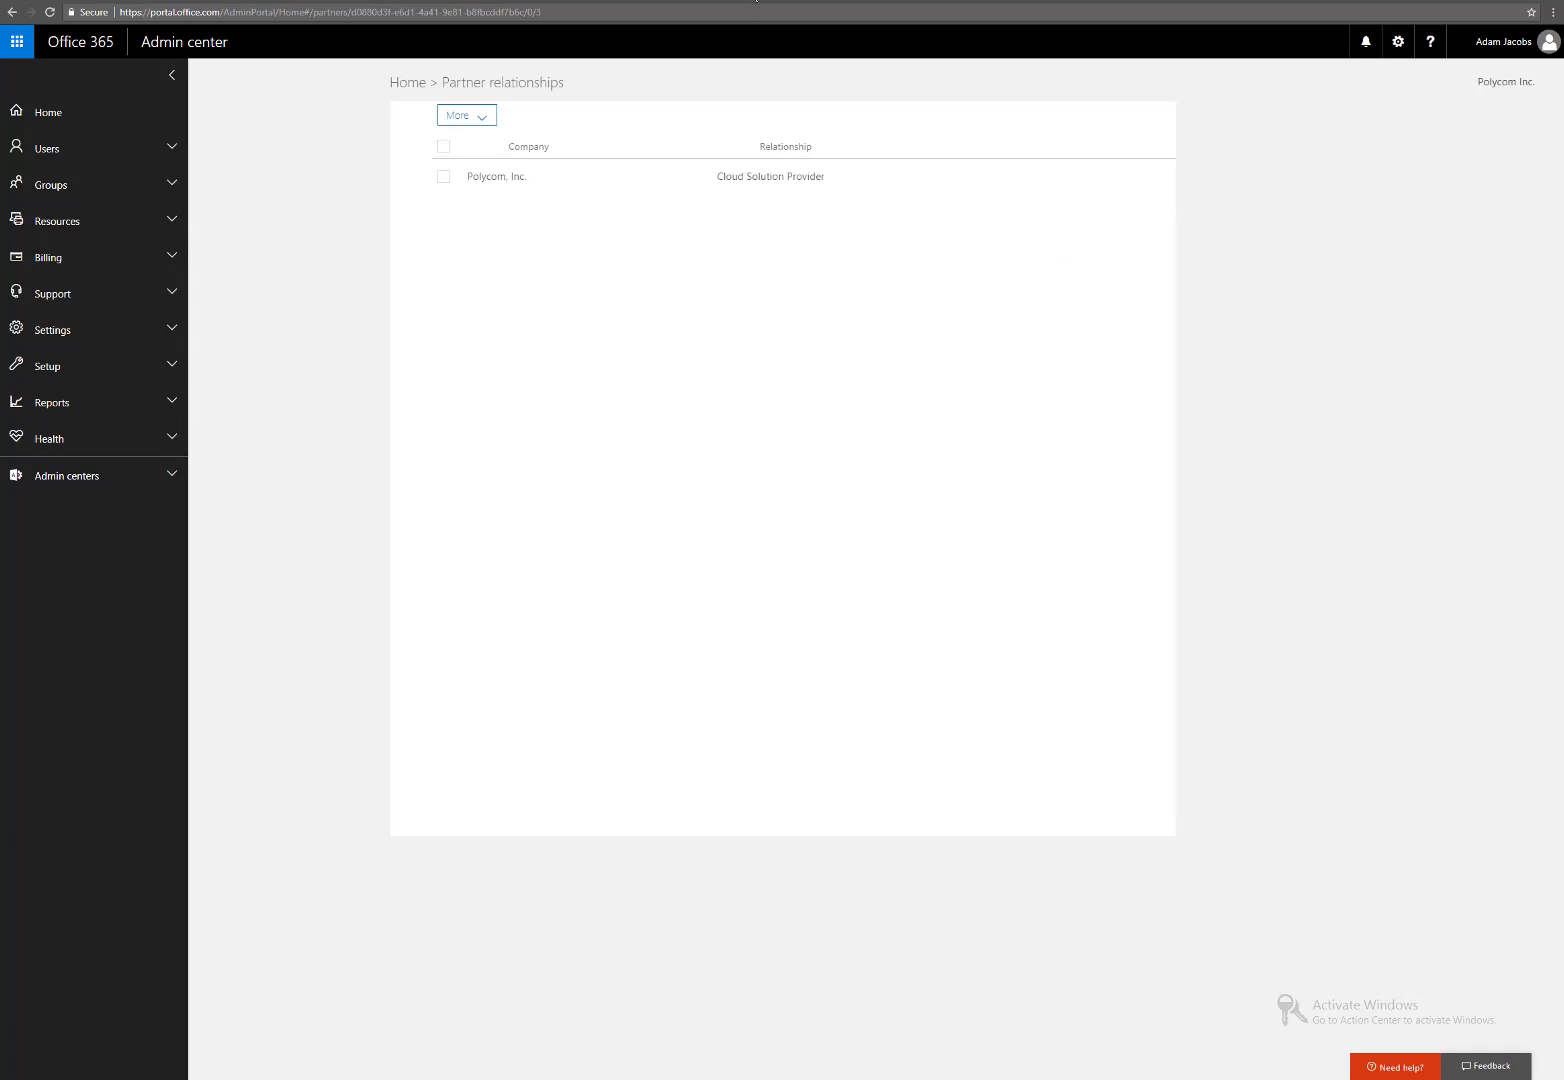
click(757, 1)
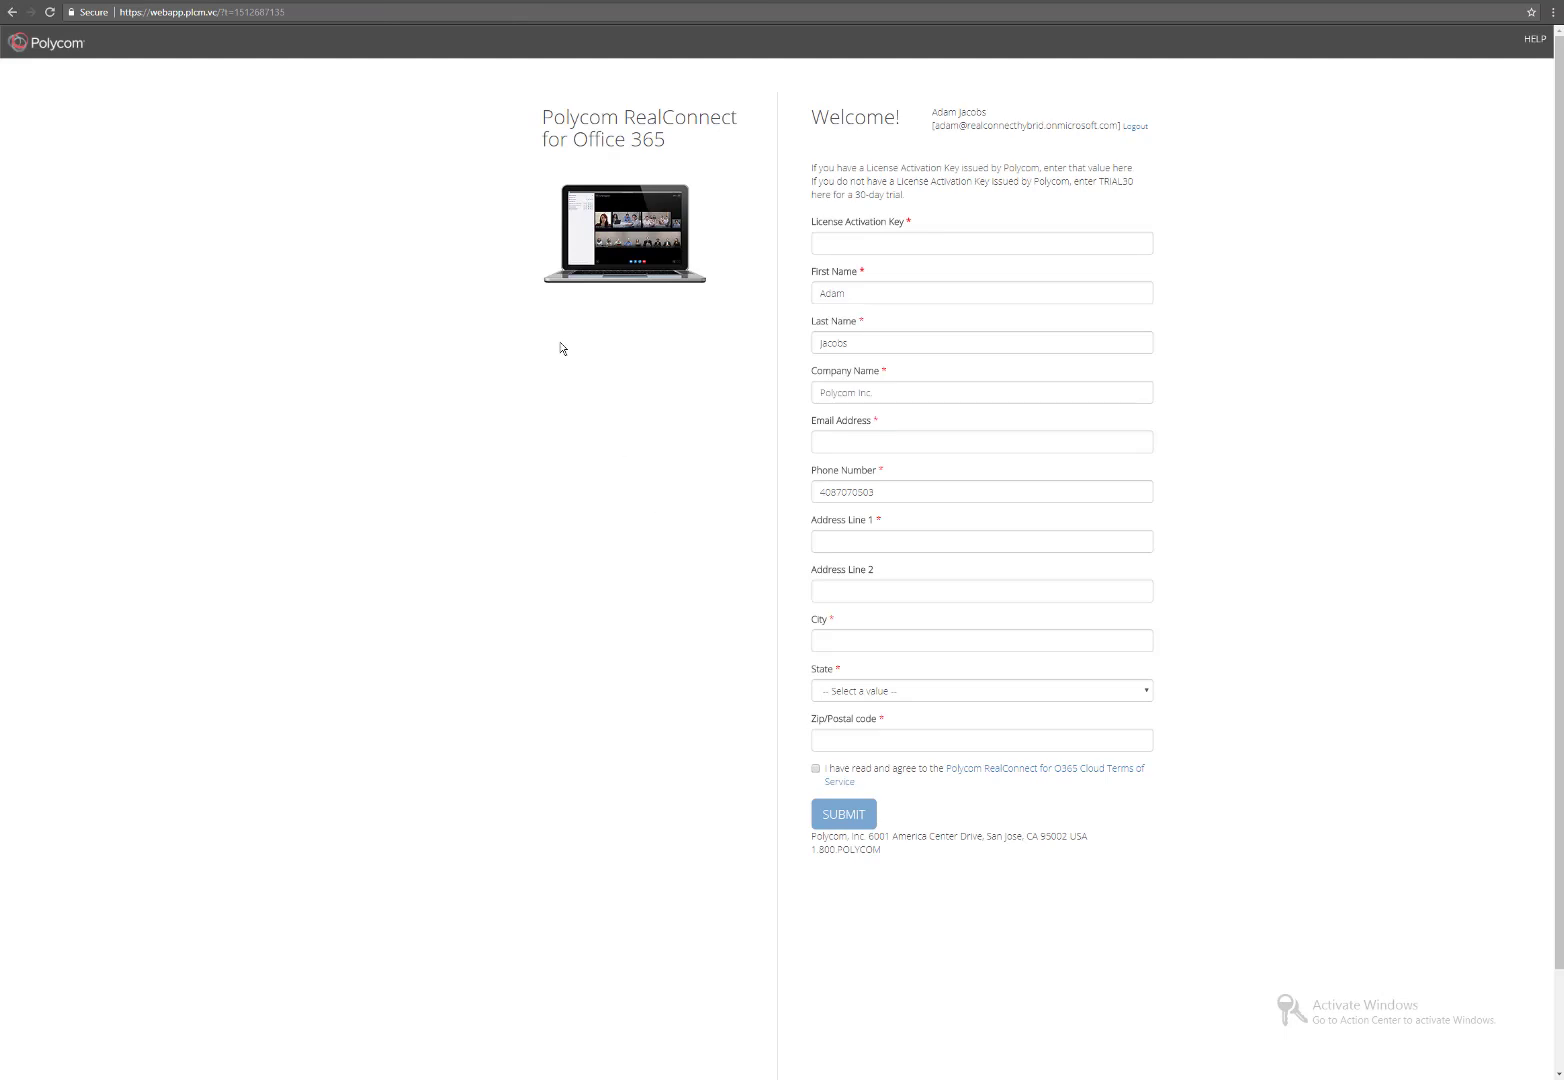
Copy the license key from the PDF attached to the Polycom license email.
click(213, 1)
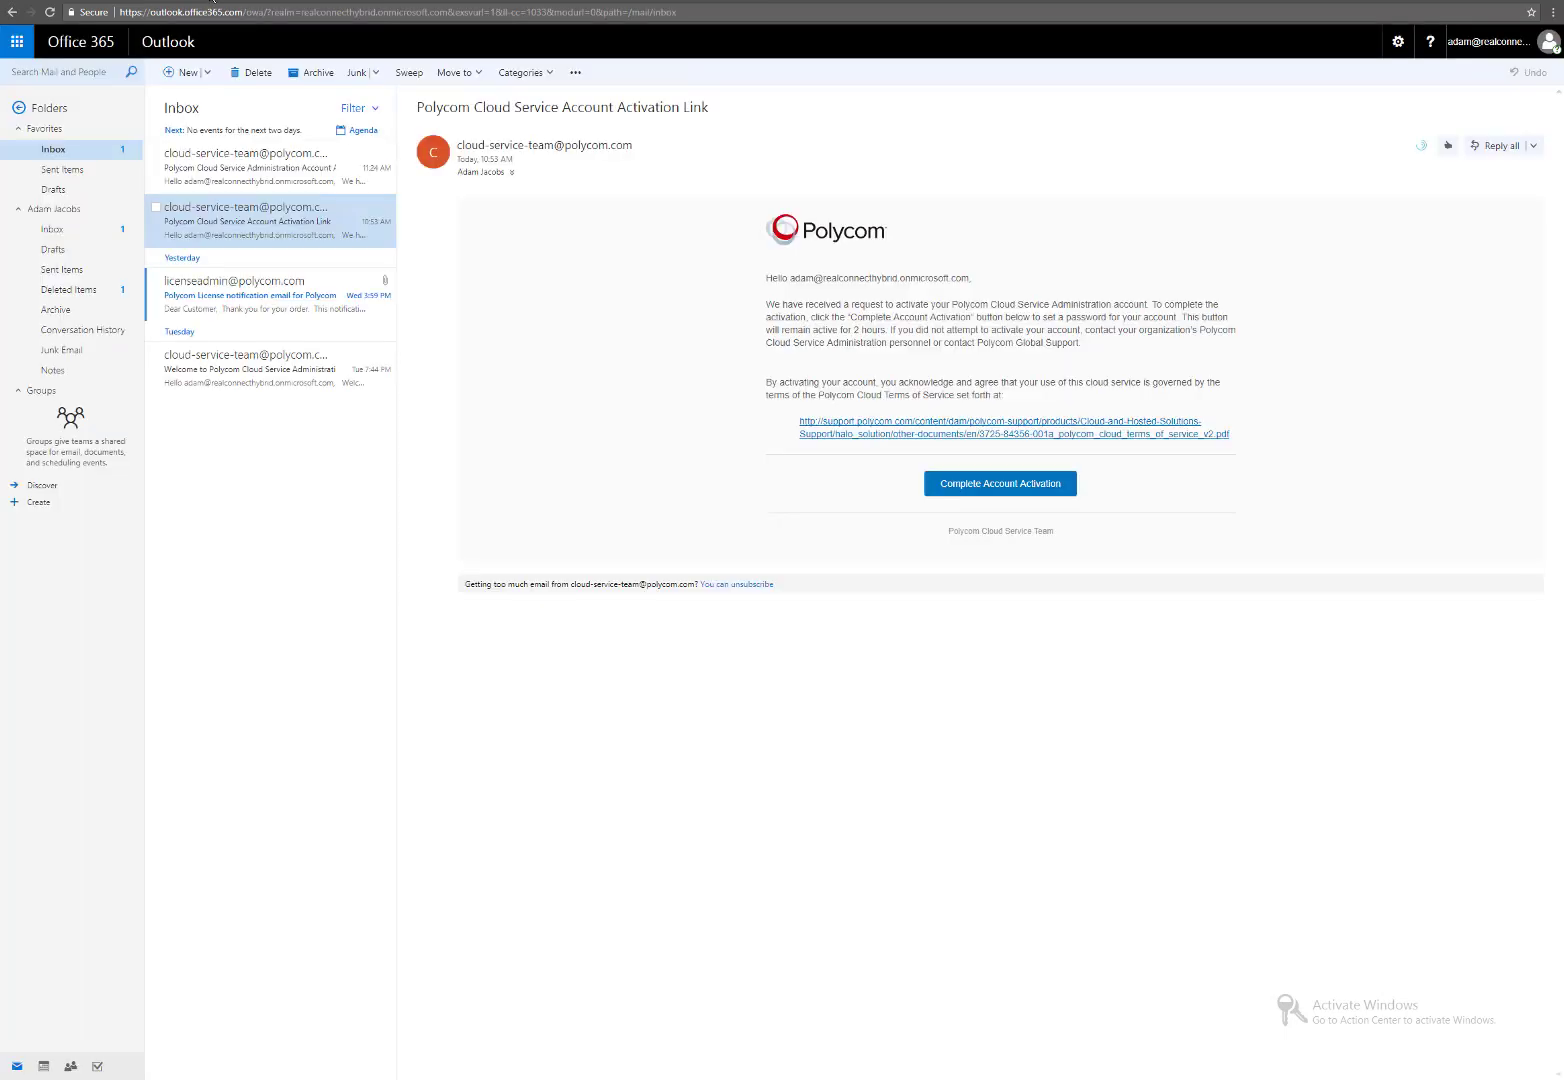
click(256, 292)
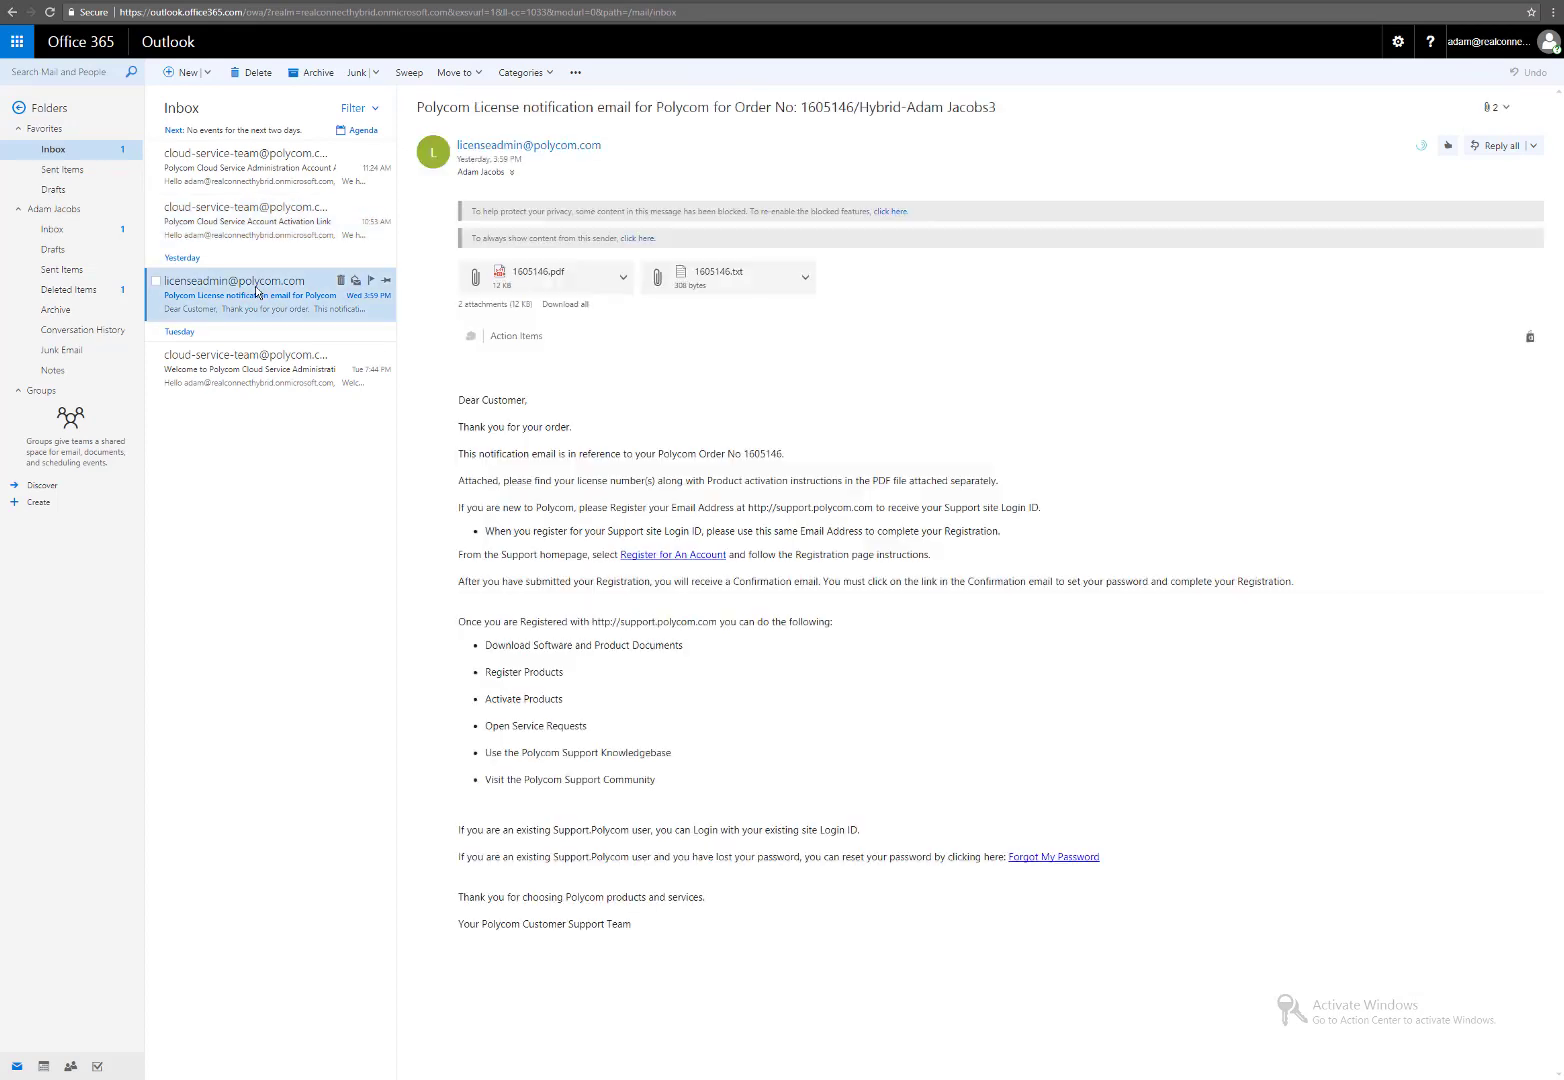
click(543, 279)
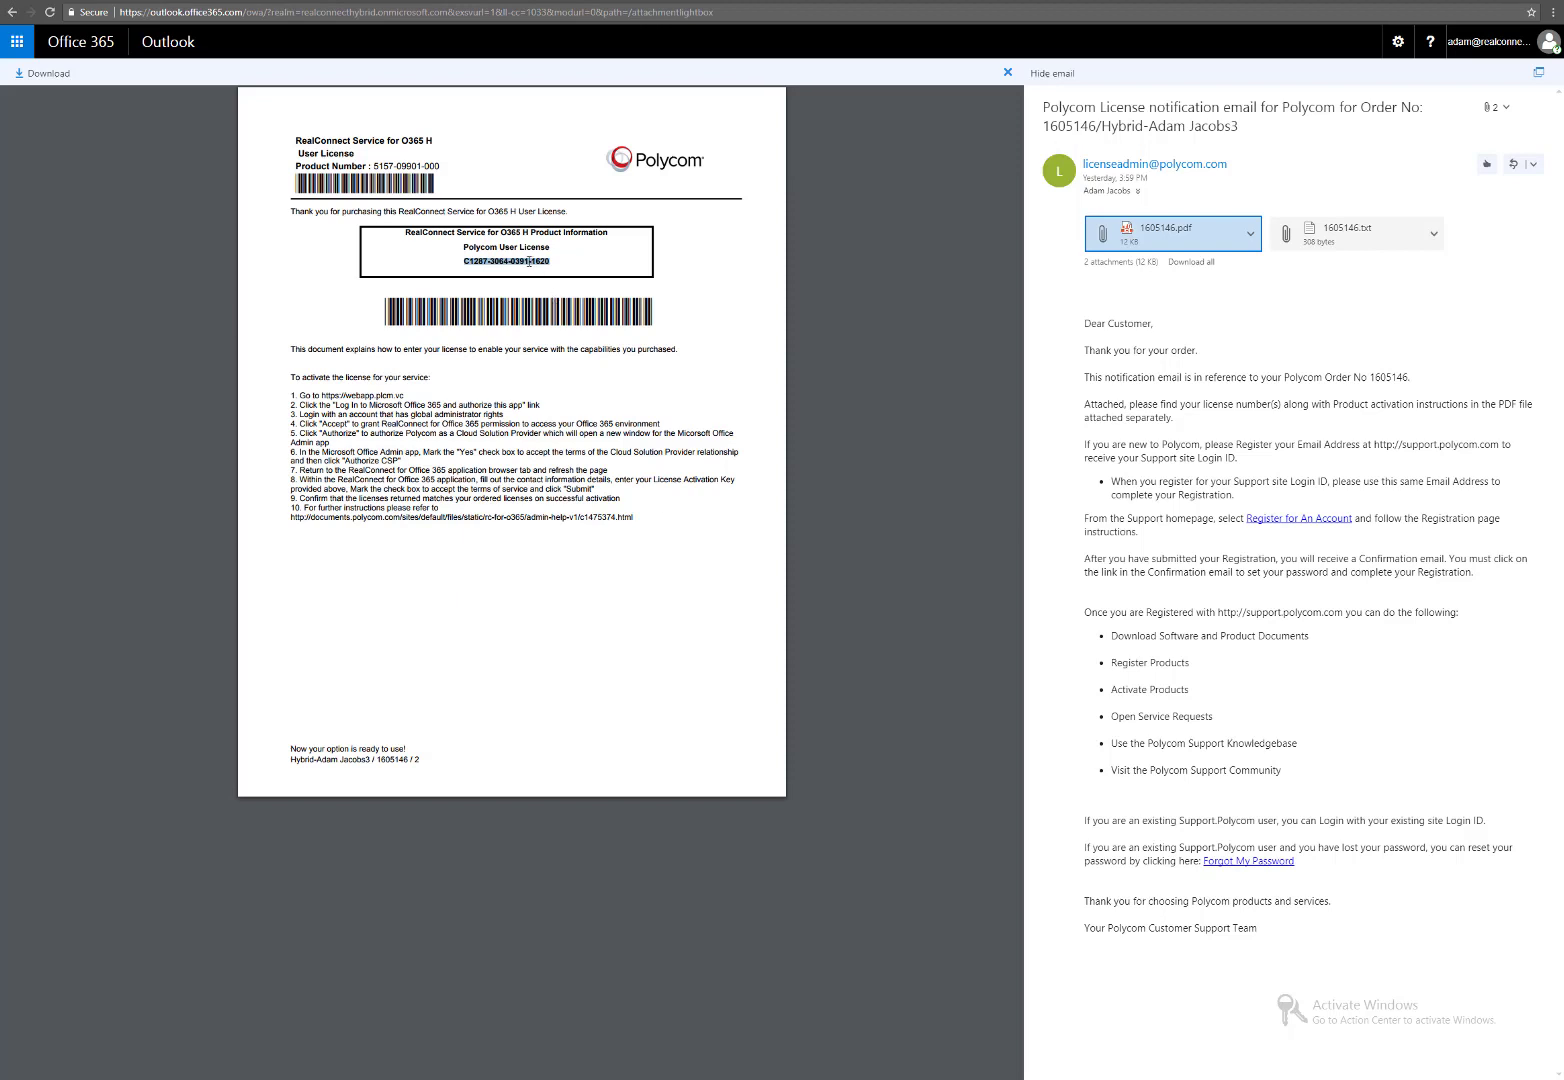
drag(555, 259, 465, 257)
right_click(476, 259)
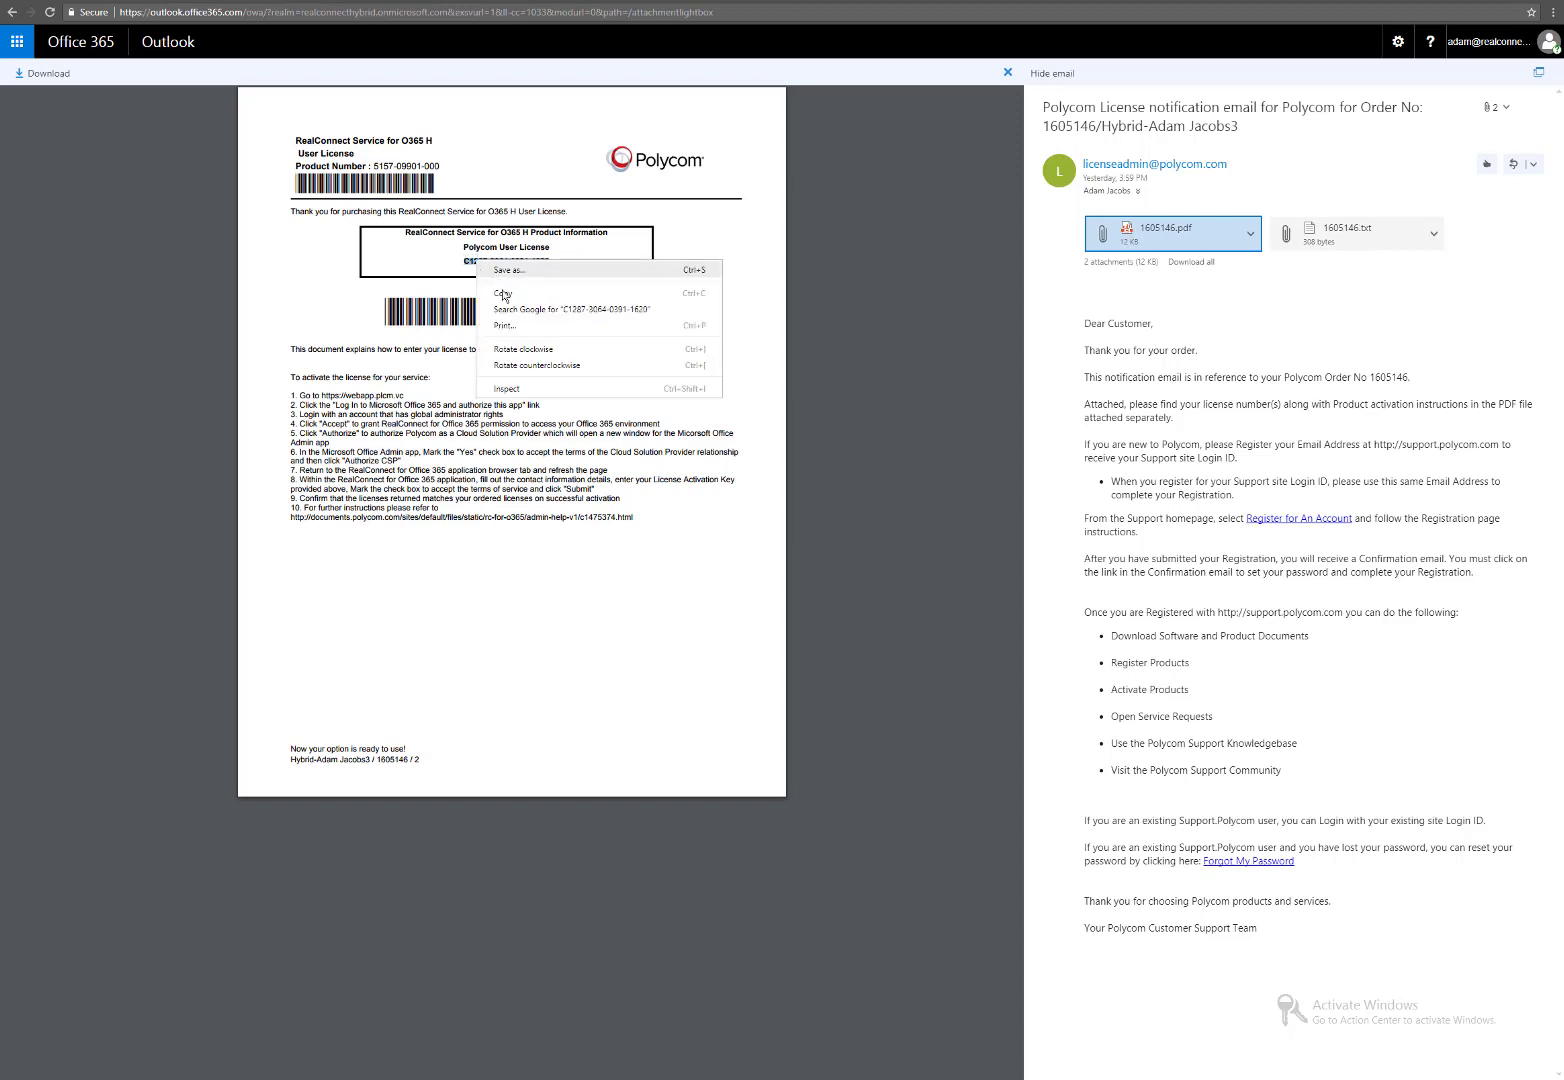
click(503, 297)
click(760, 1)
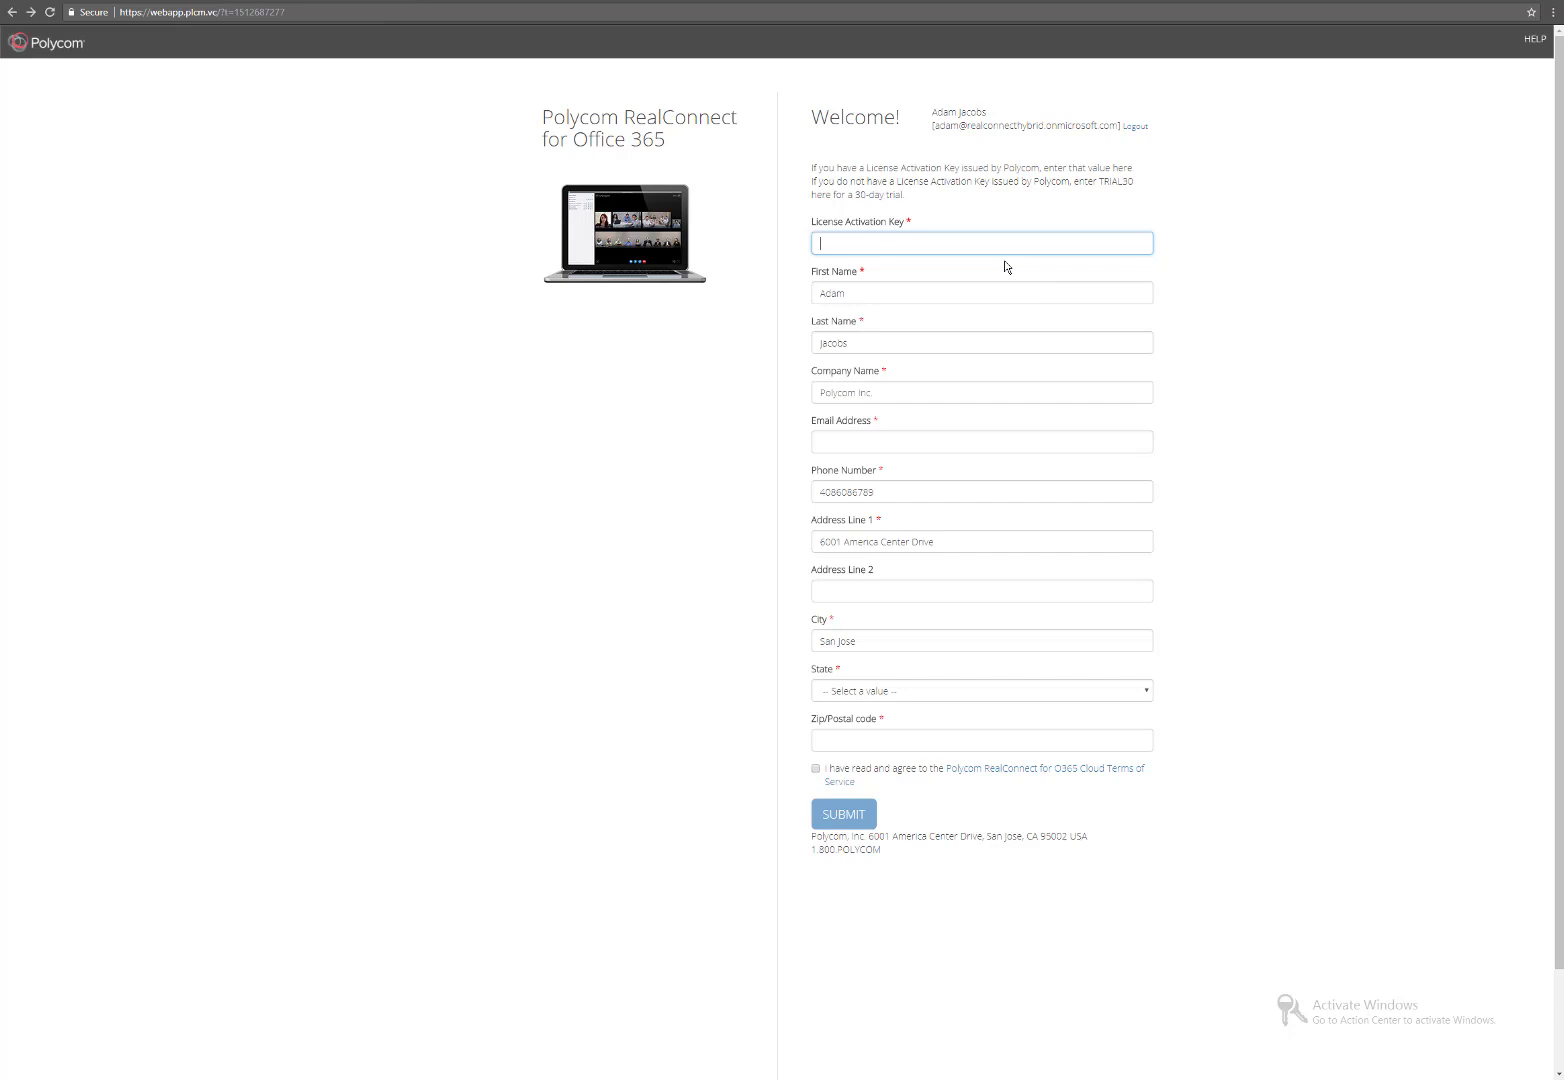
Activate with the pasted license key, contact e-mail, state CA and zip 95002, then open hybrid settings.
key(ctrl+v)
click(911, 442)
text(adam)
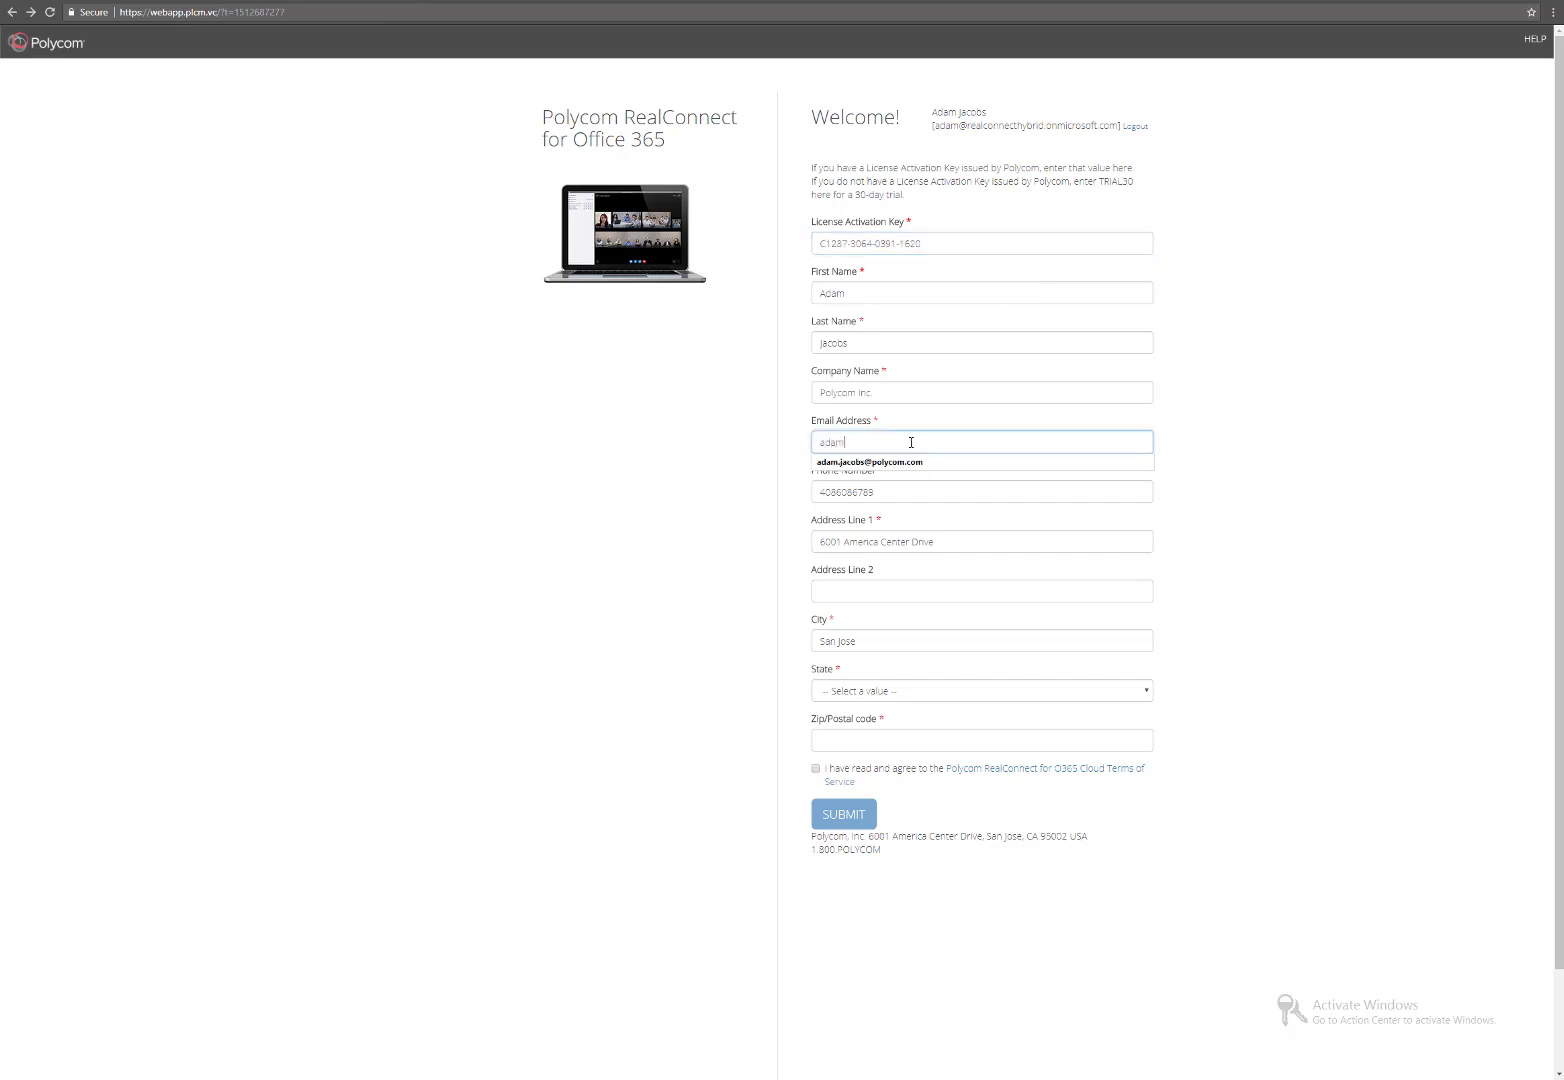
click(889, 463)
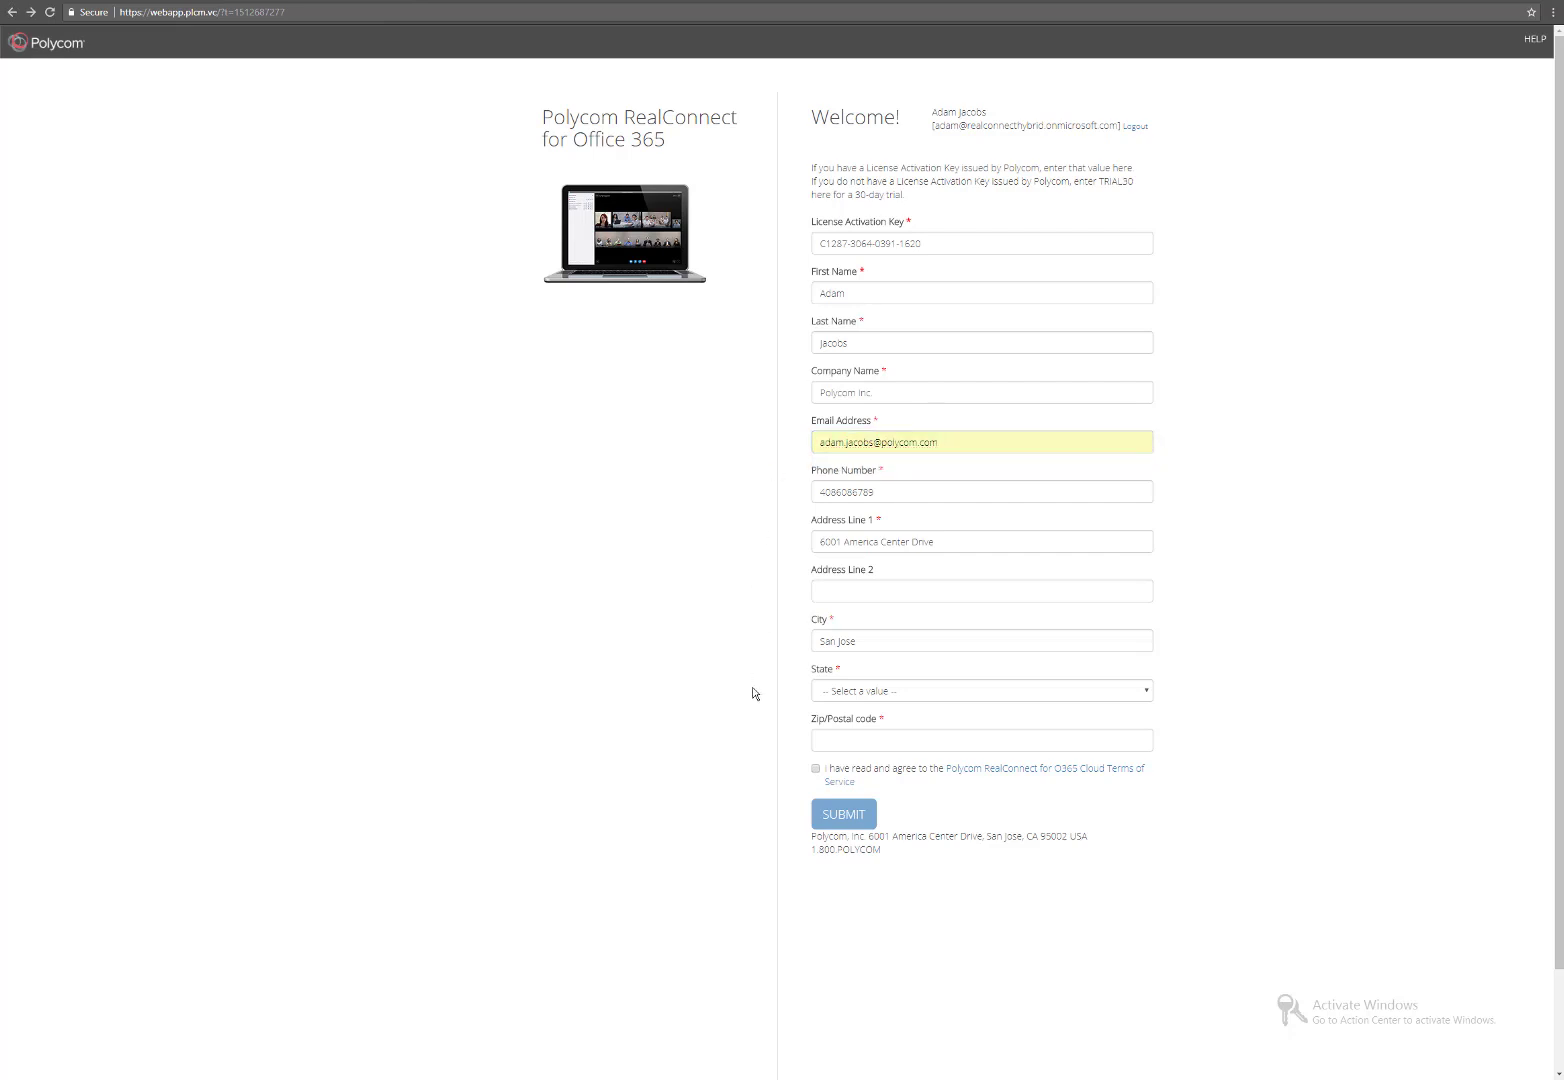
click(840, 693)
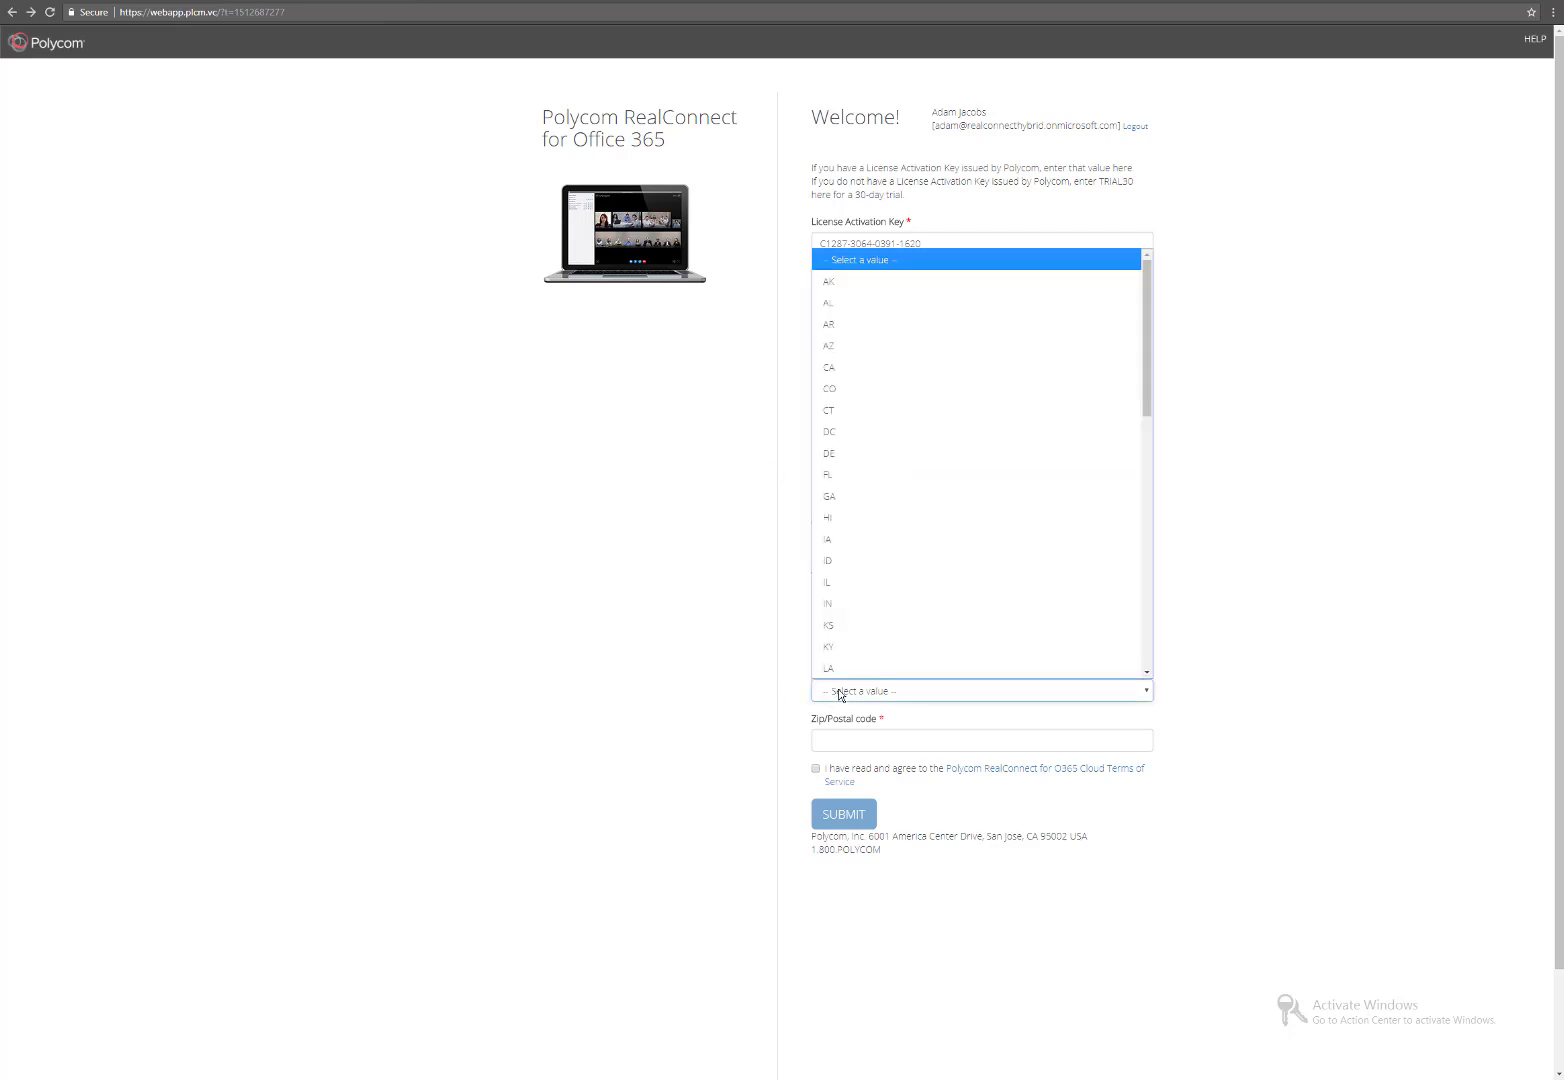
click(840, 366)
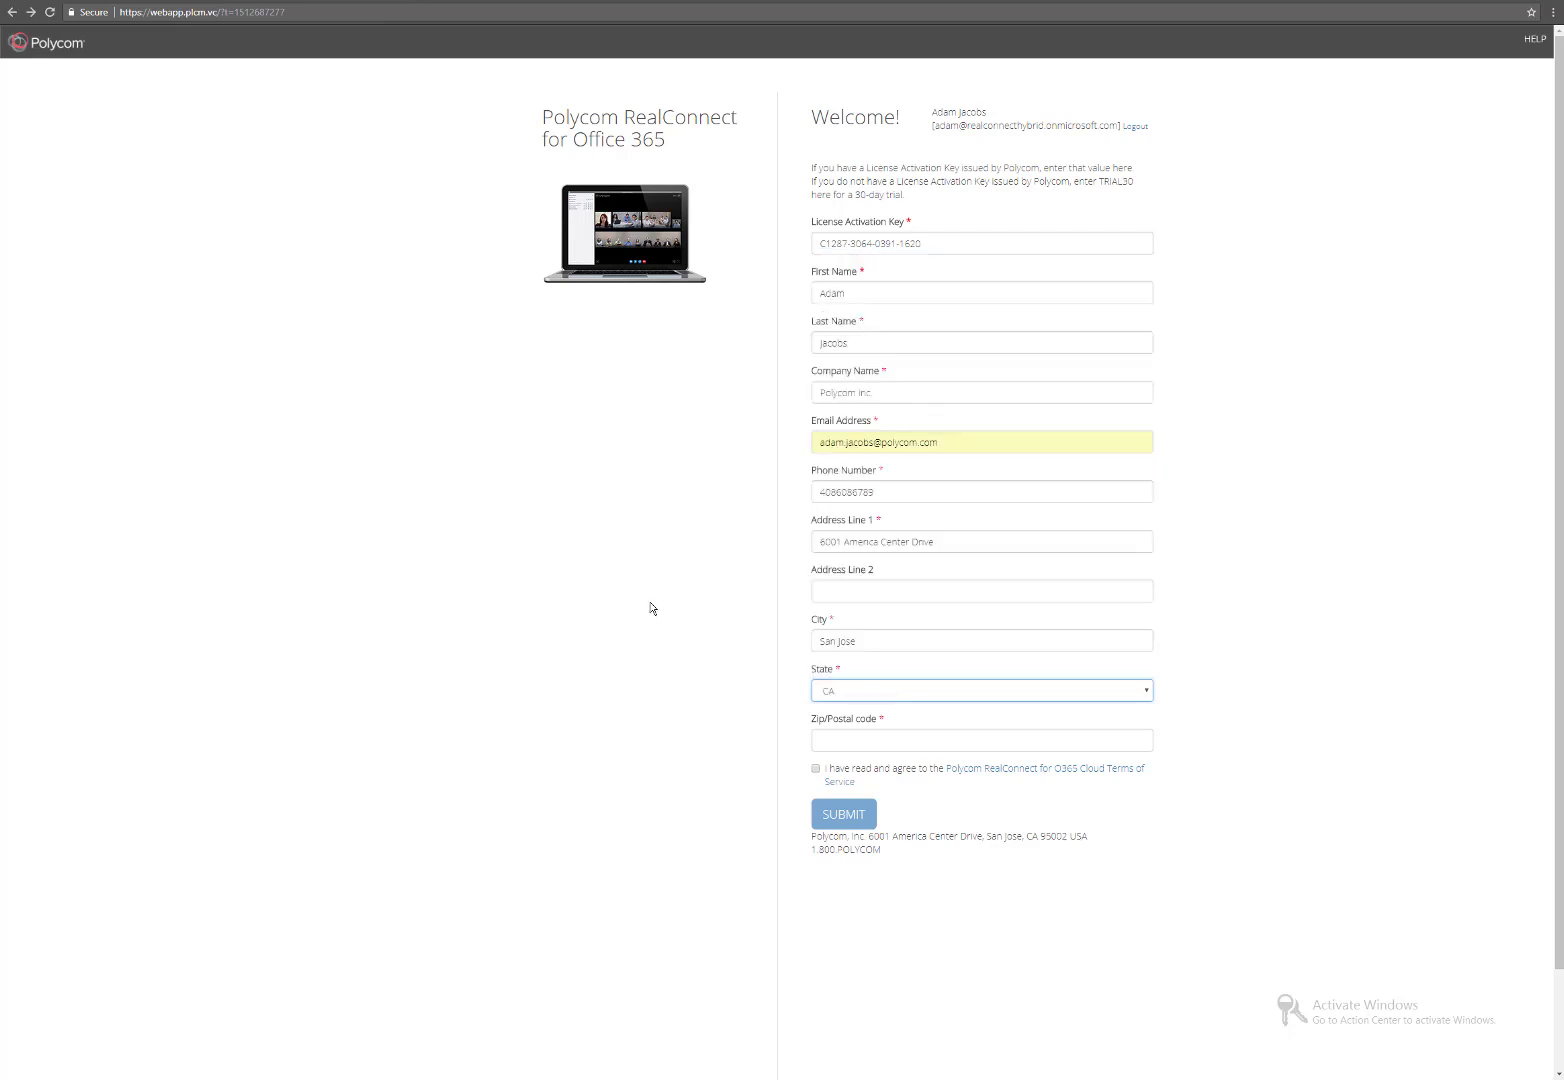
click(840, 738)
text(95002)
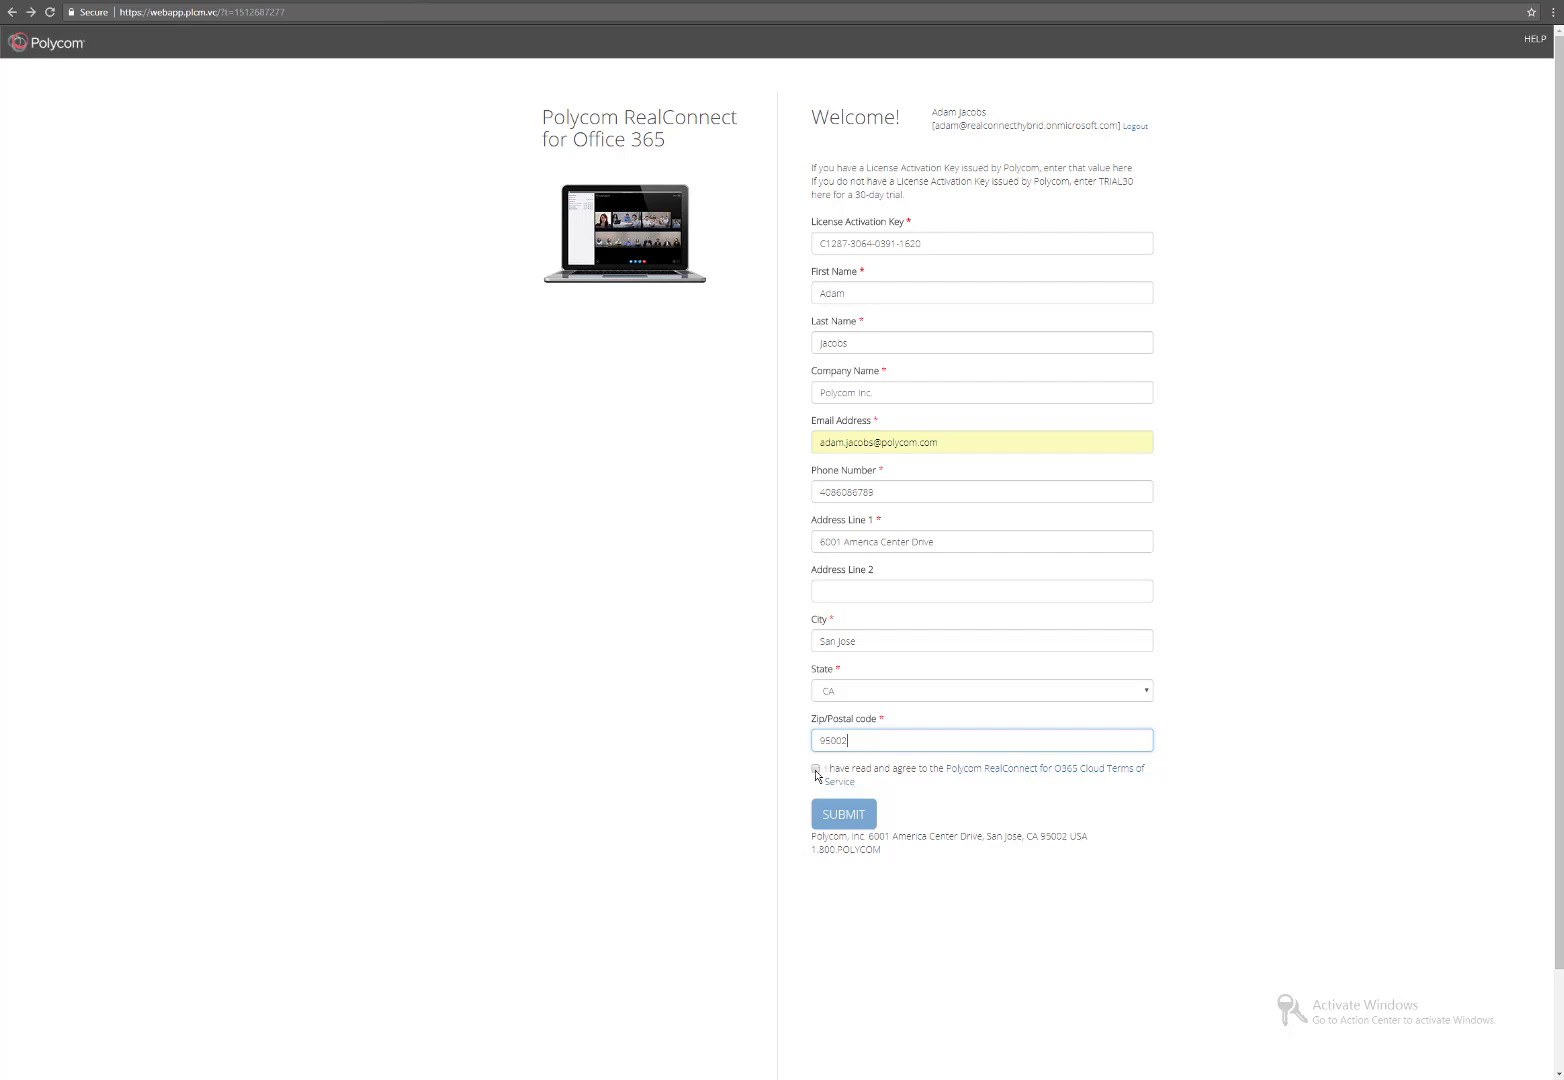
click(816, 770)
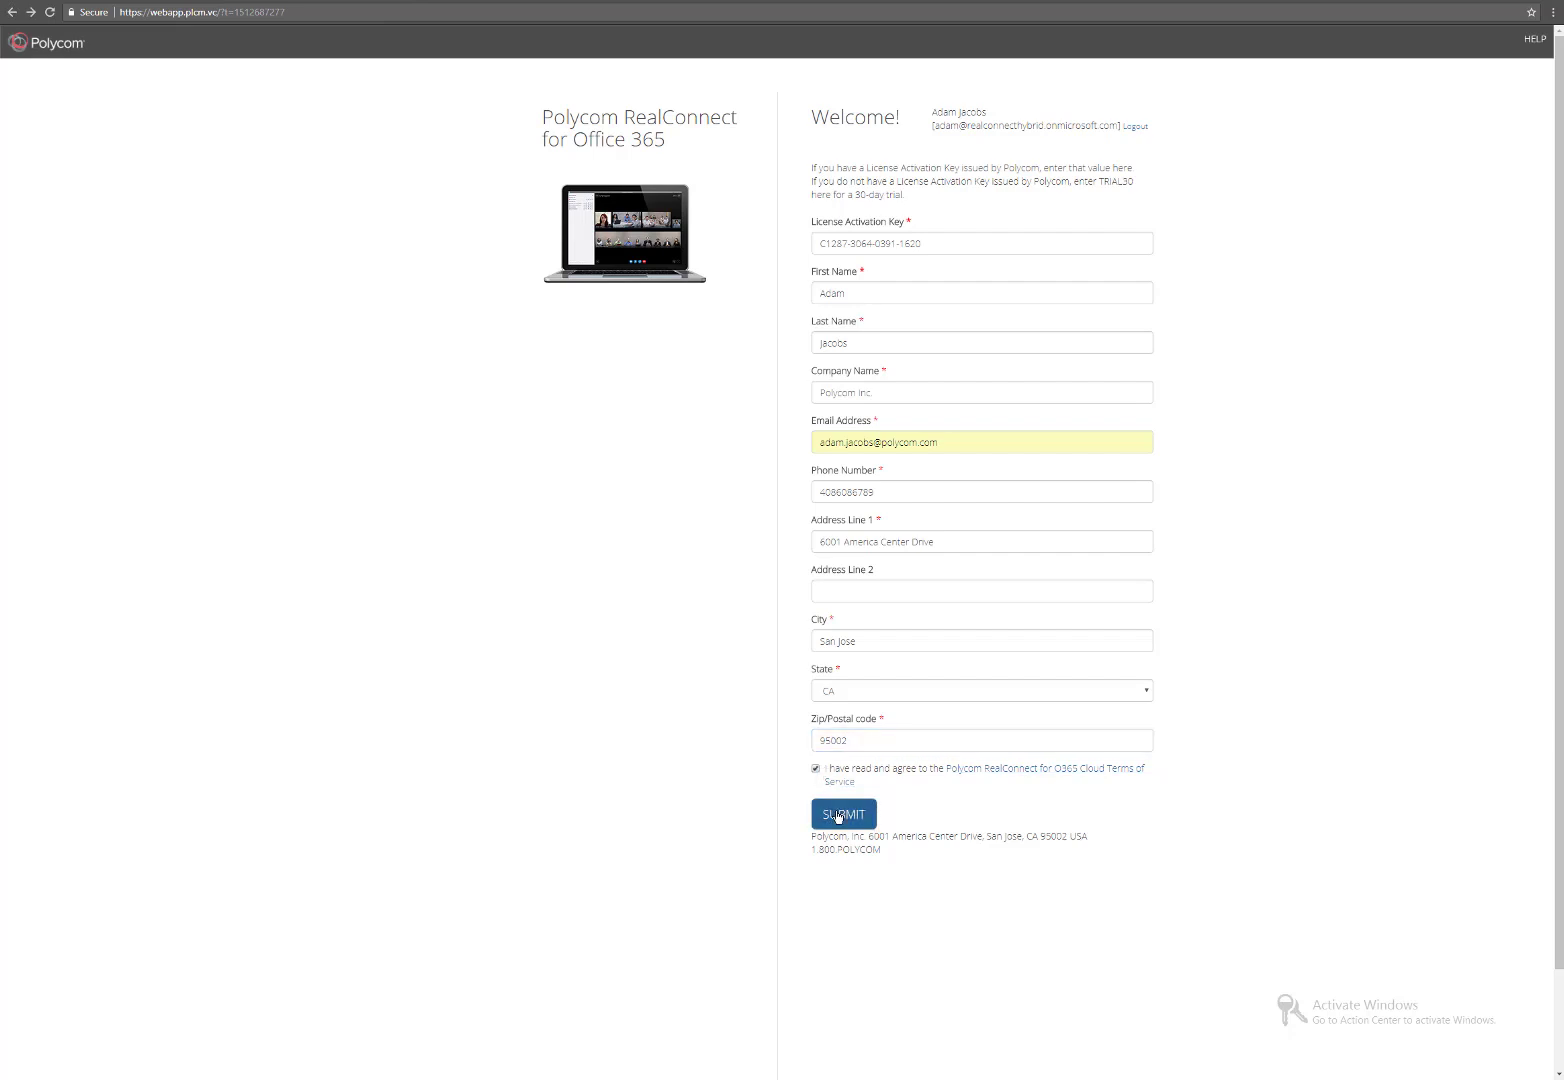
click(838, 815)
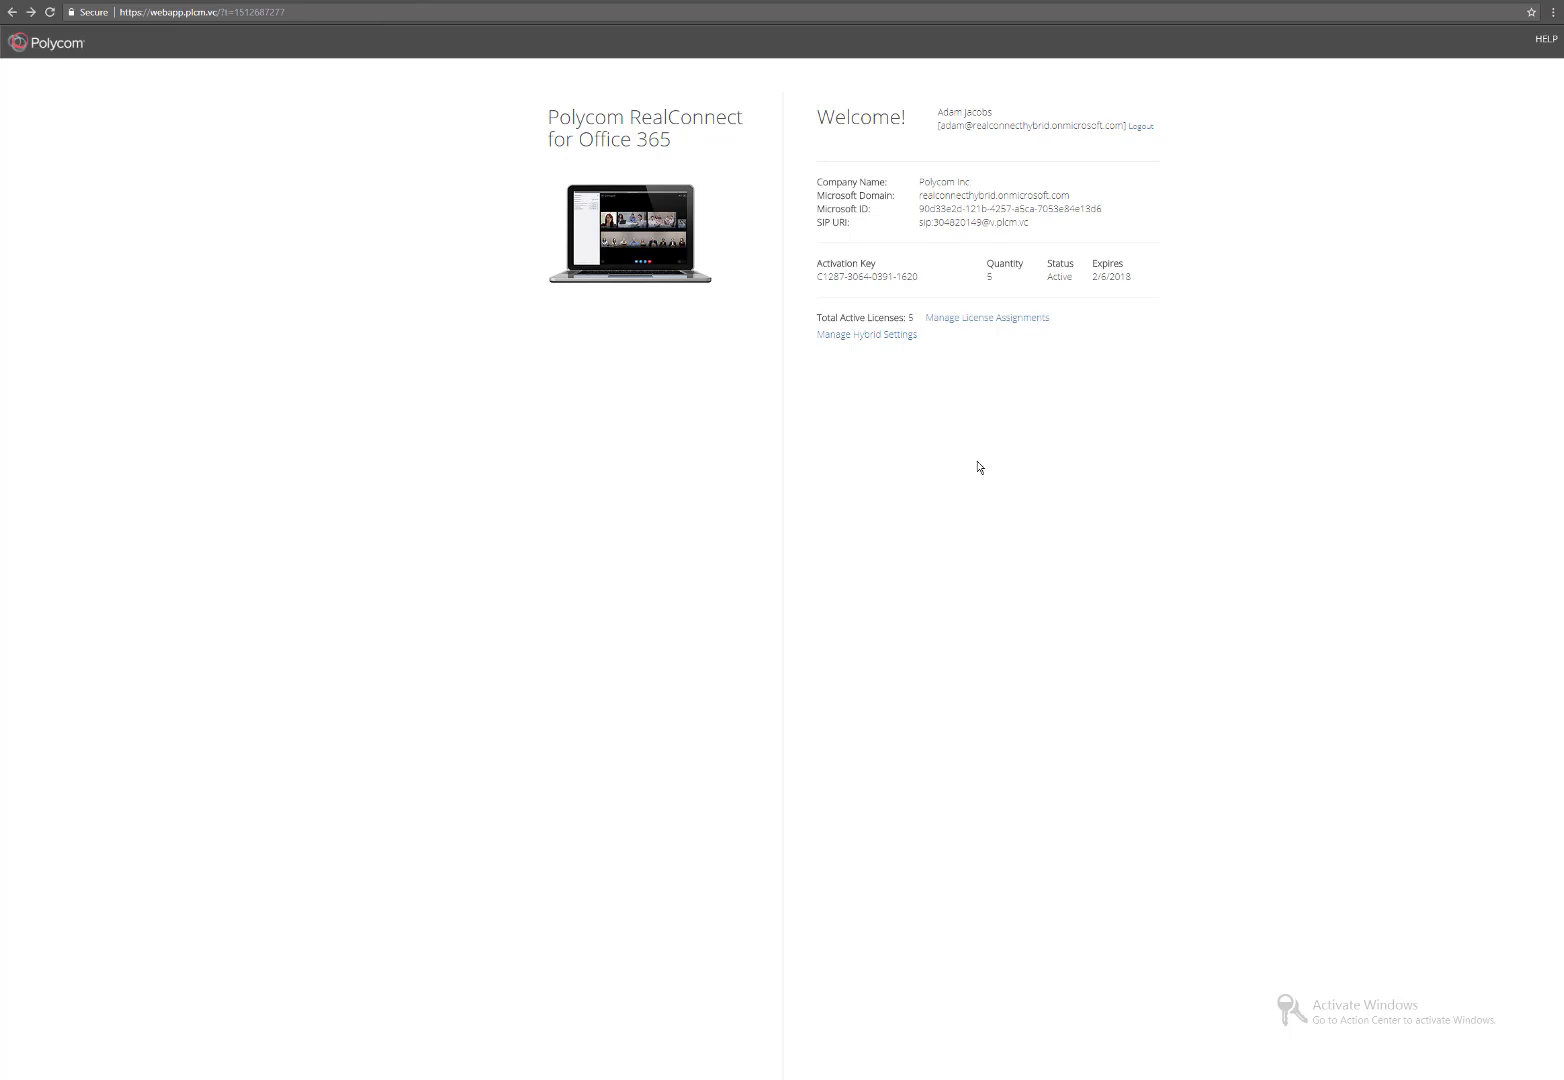
click(888, 336)
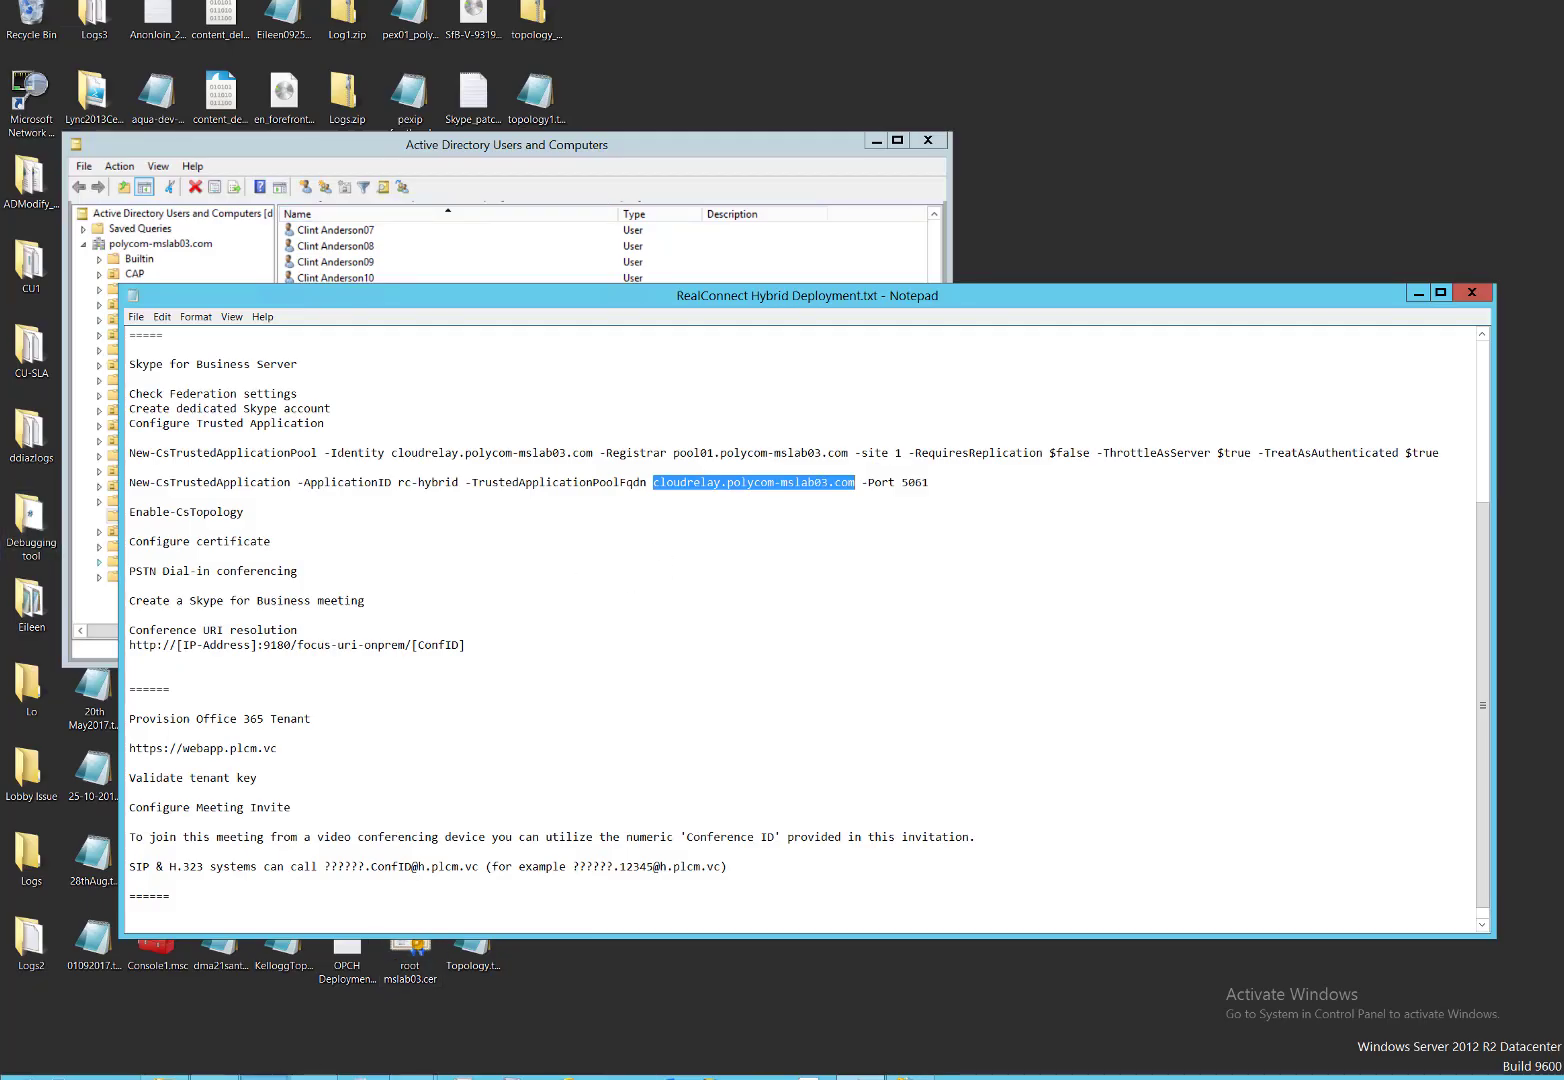
click(165, 1077)
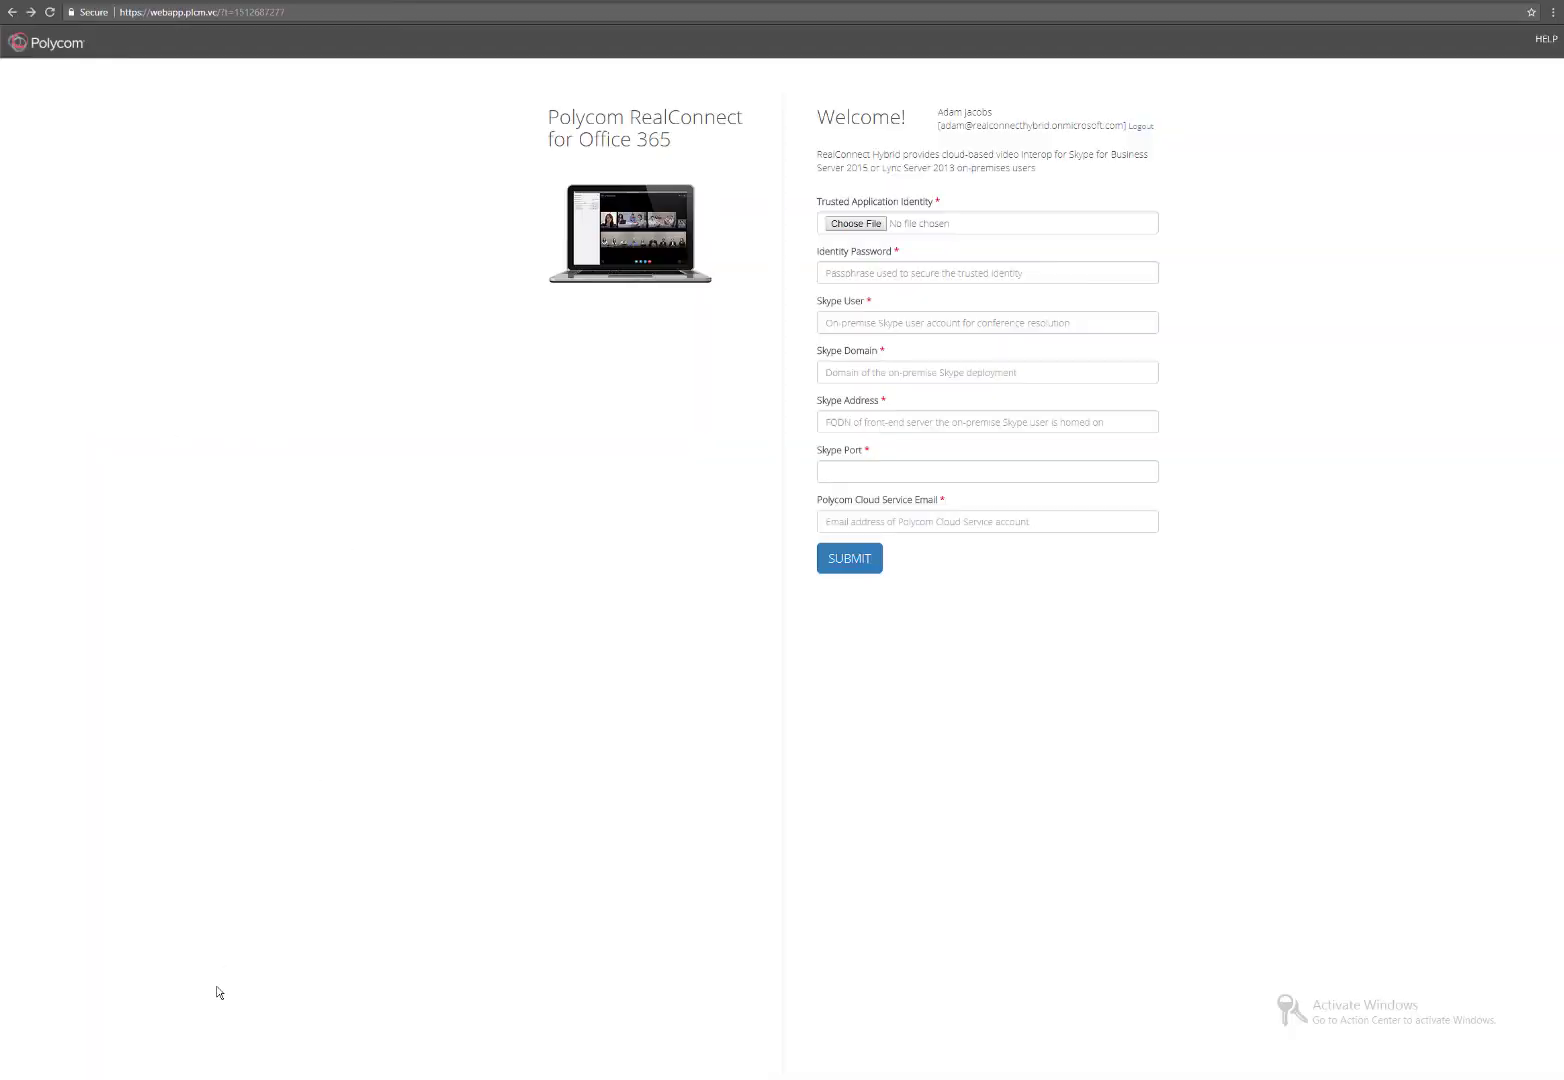
Attach CloudRelay.pfx from Downloads as the trusted application identity and enter its password.
click(165, 1077)
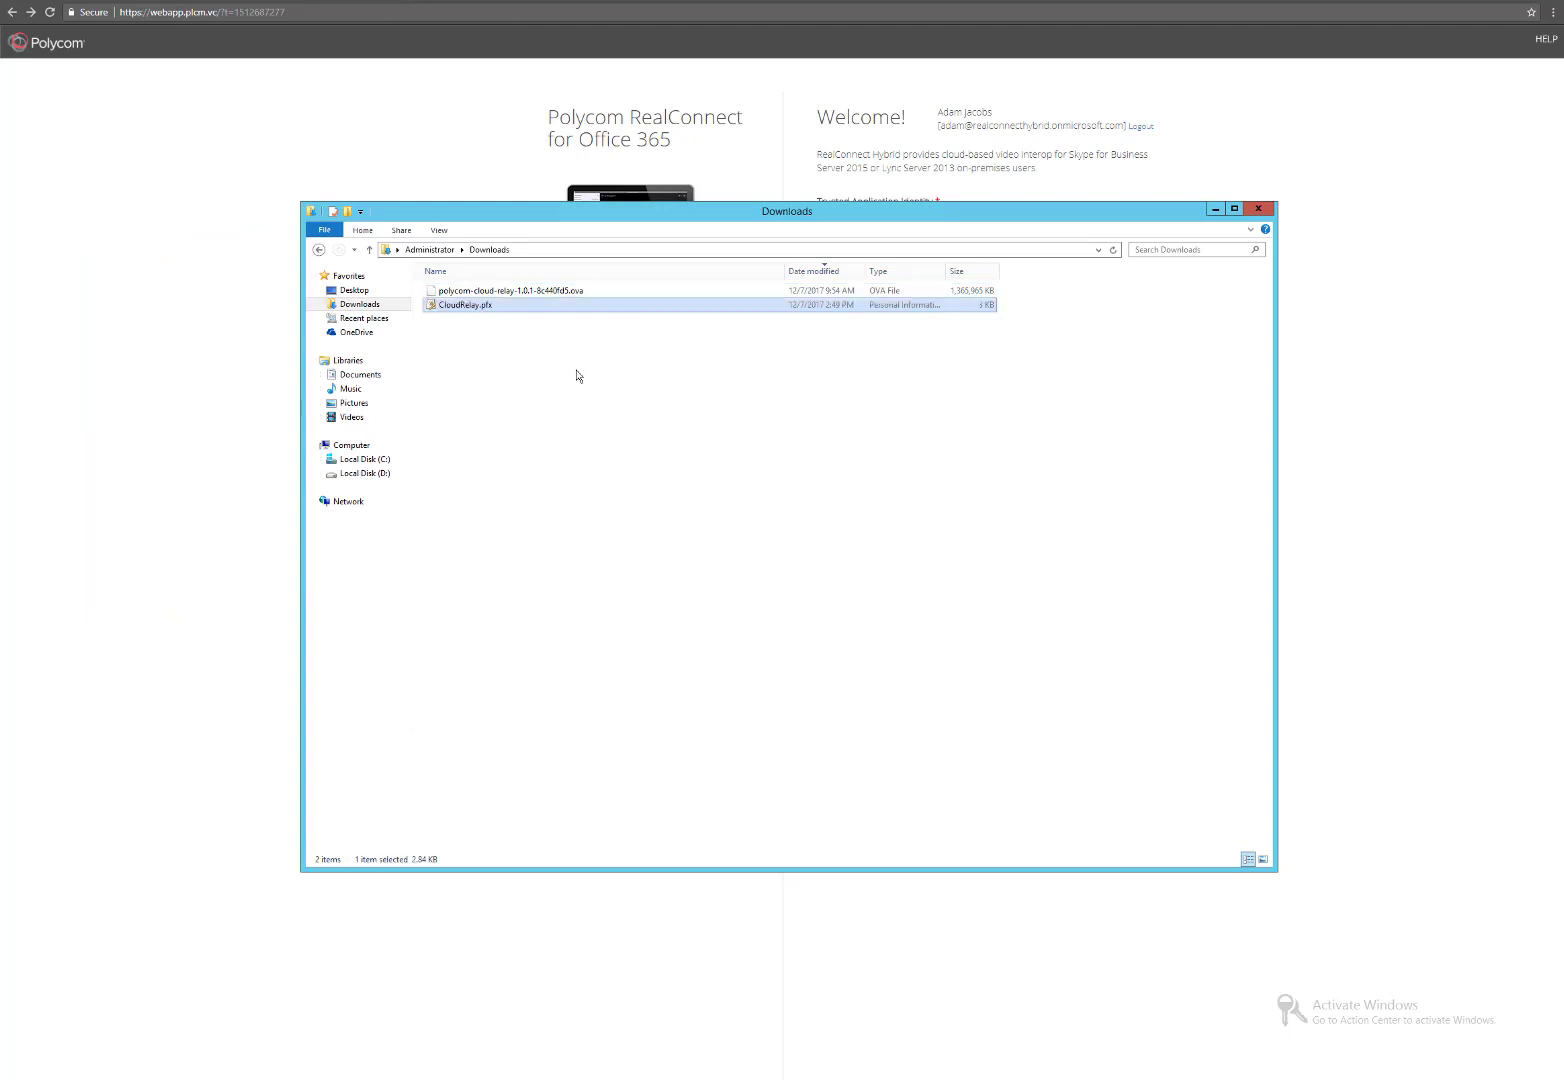
click(1215, 208)
click(860, 224)
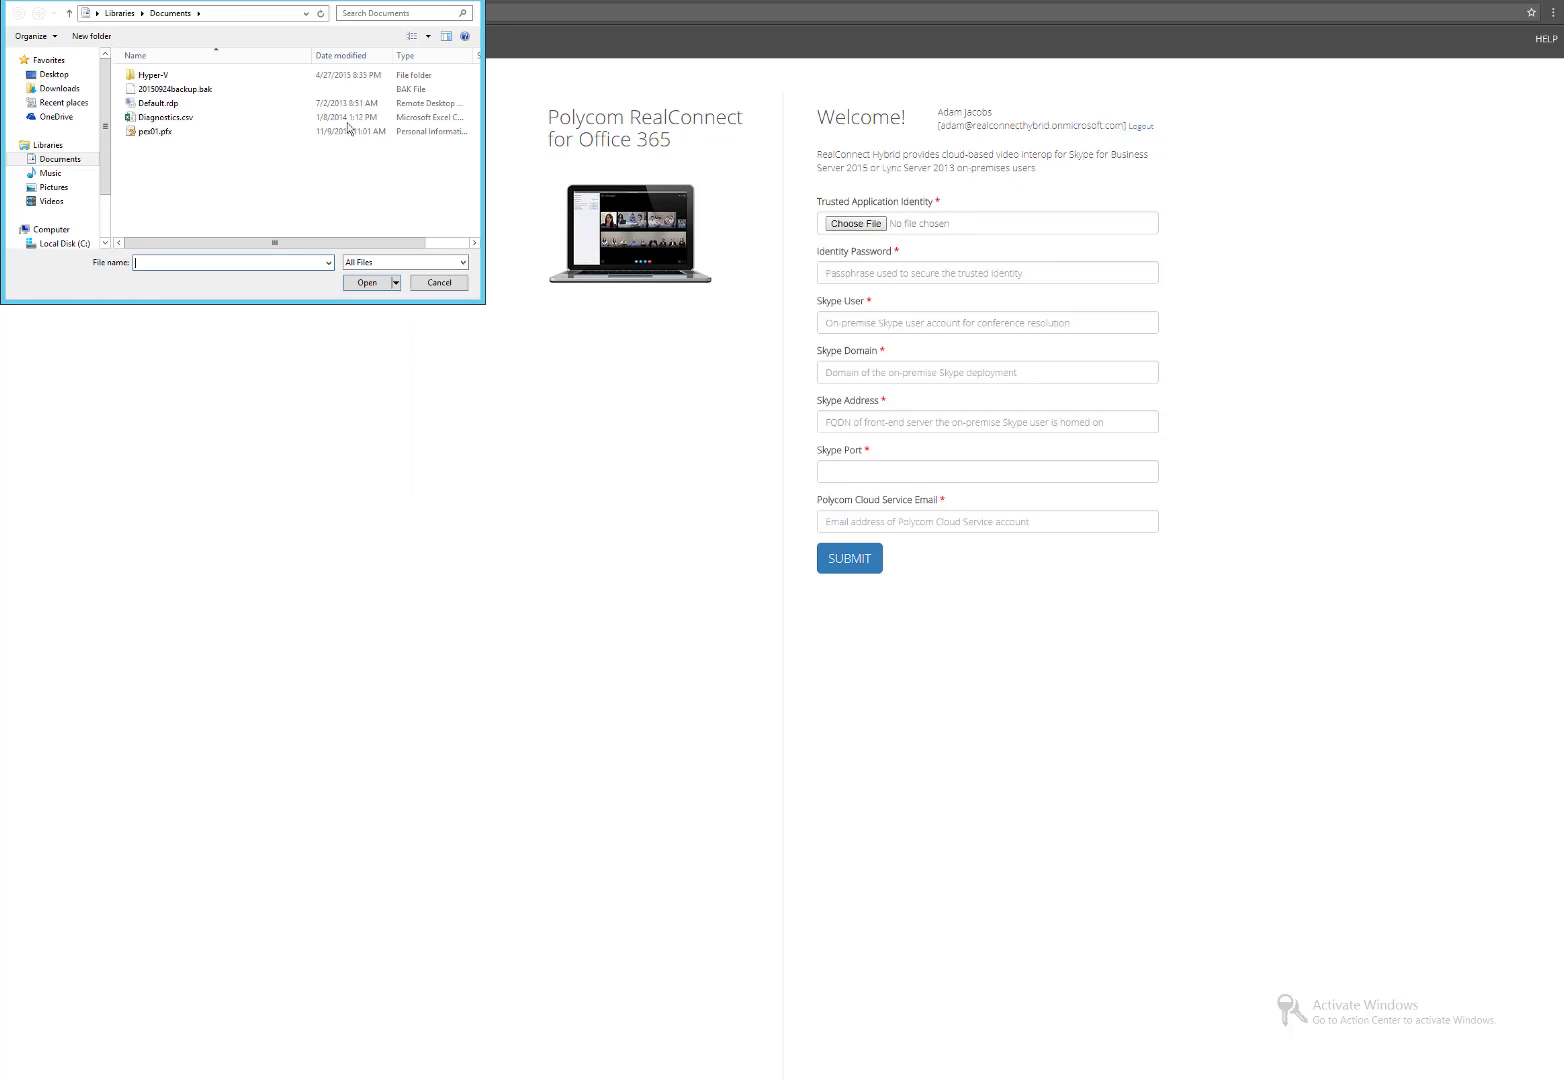
click(62, 90)
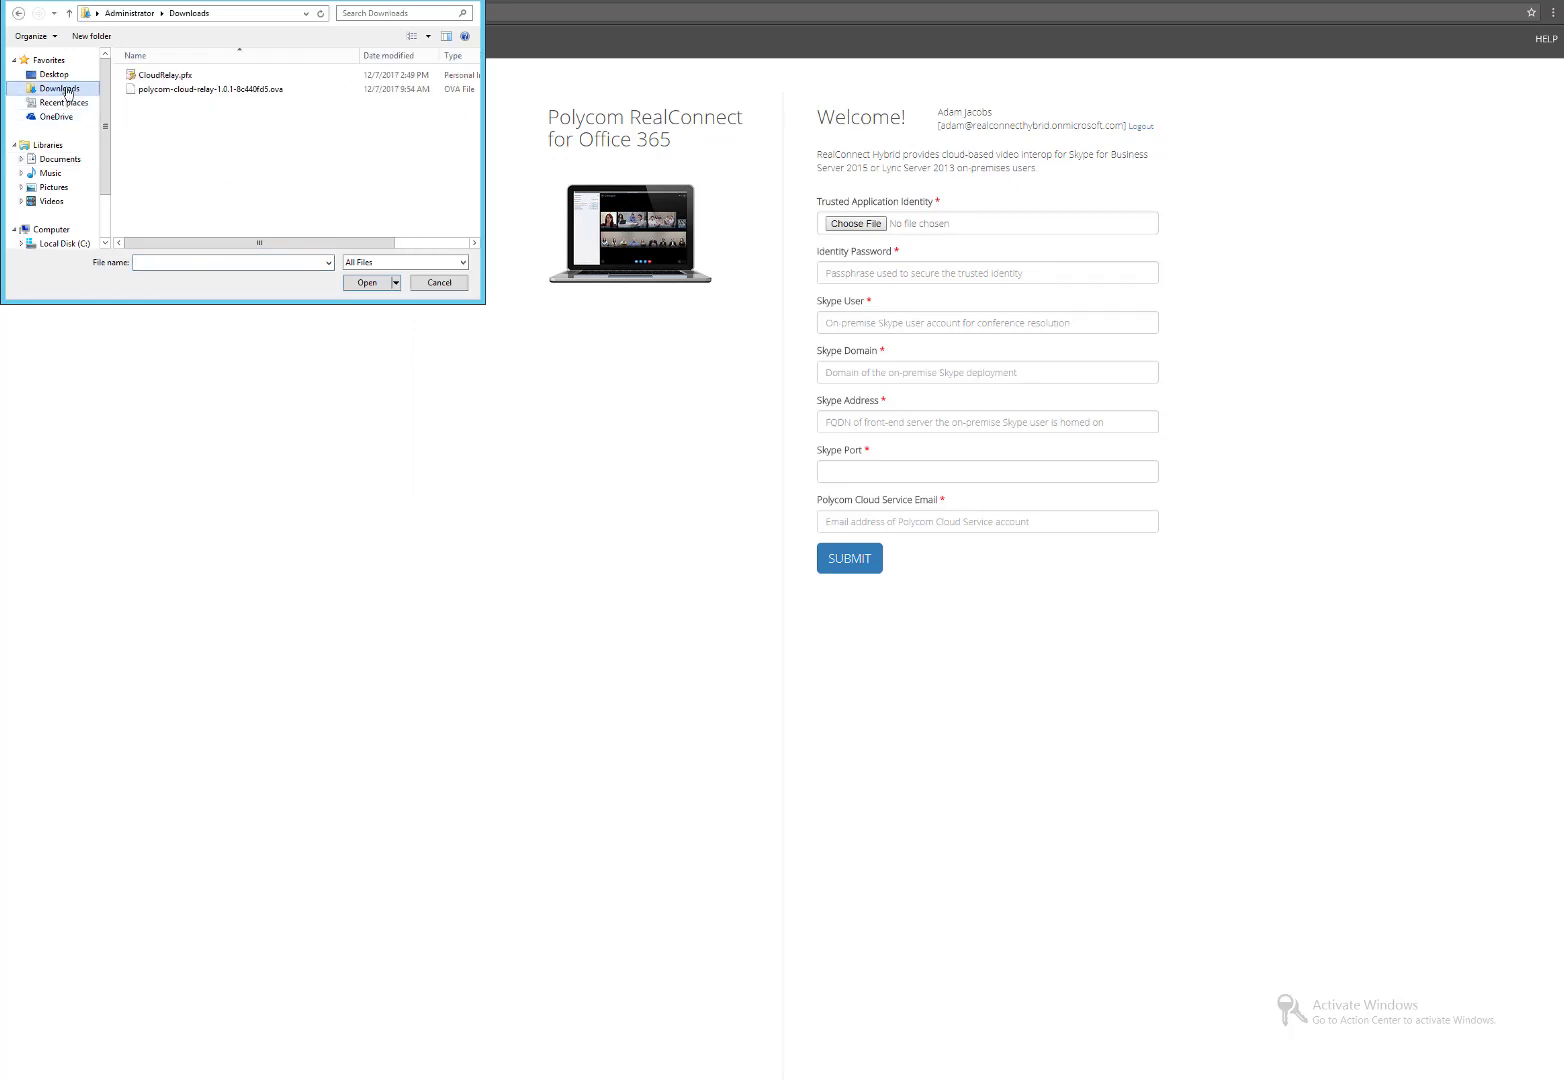
double_click(168, 75)
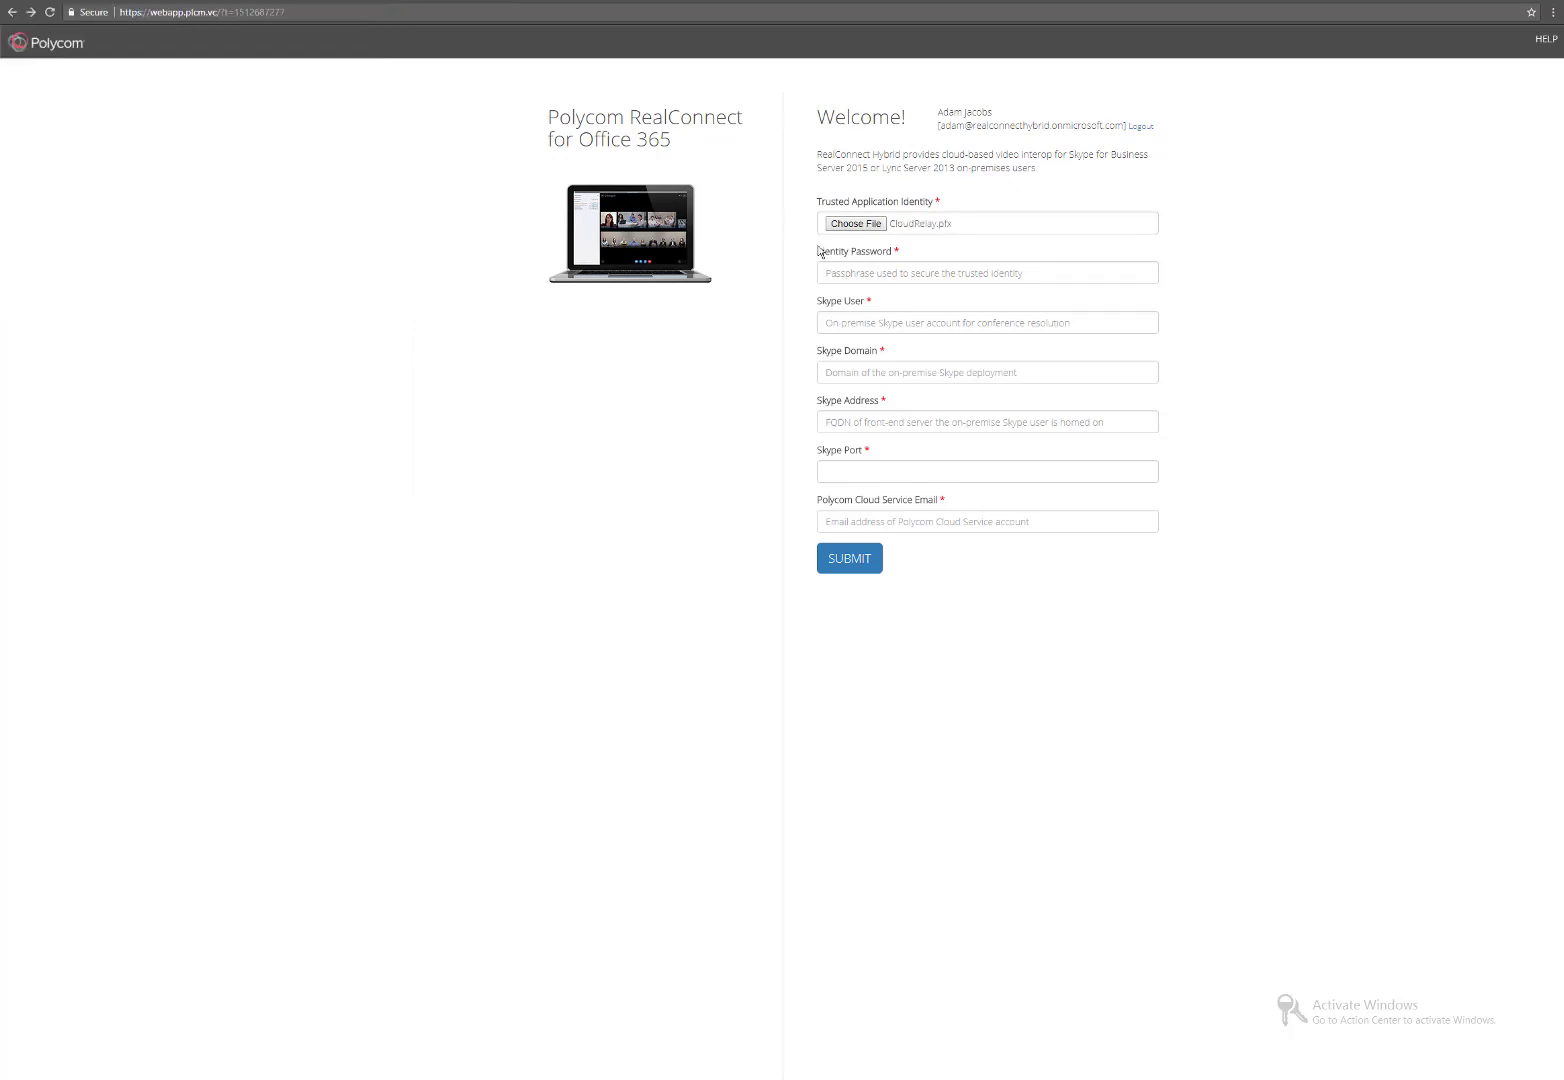
click(854, 266)
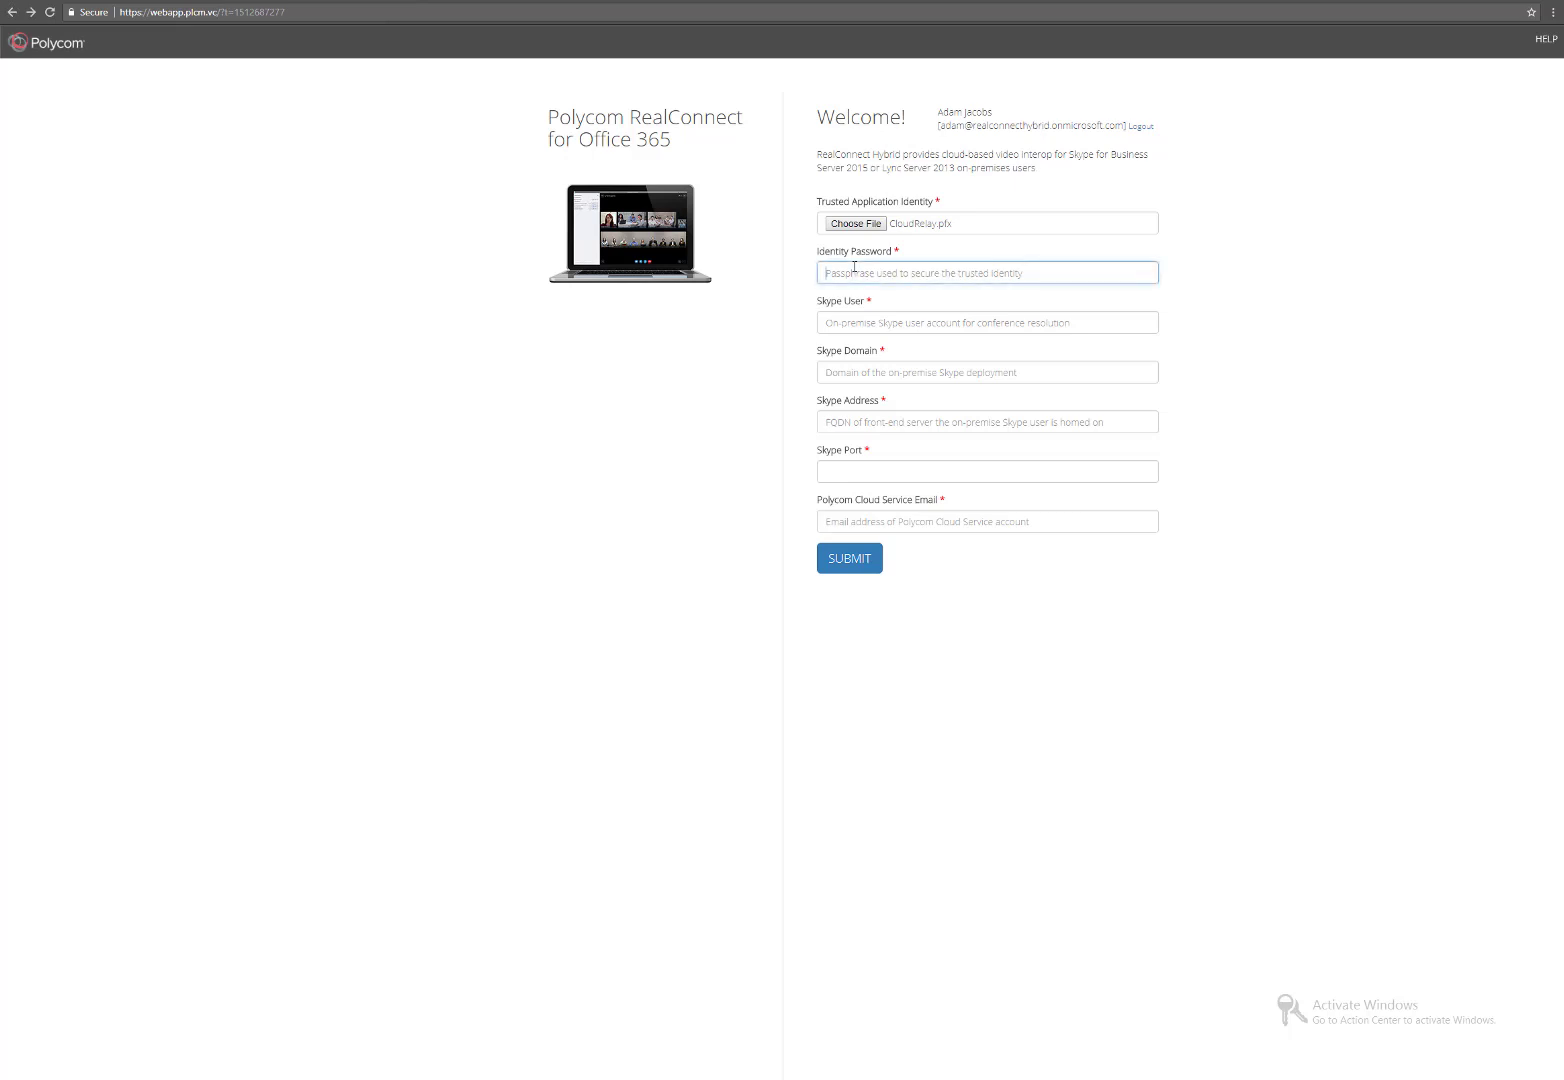
text(*******)
Fill in Skype User cloudrelay, Domain polycom-mslab03.com, Address pool01.polycom-mslab03.com and Port 5061.
click(882, 322)
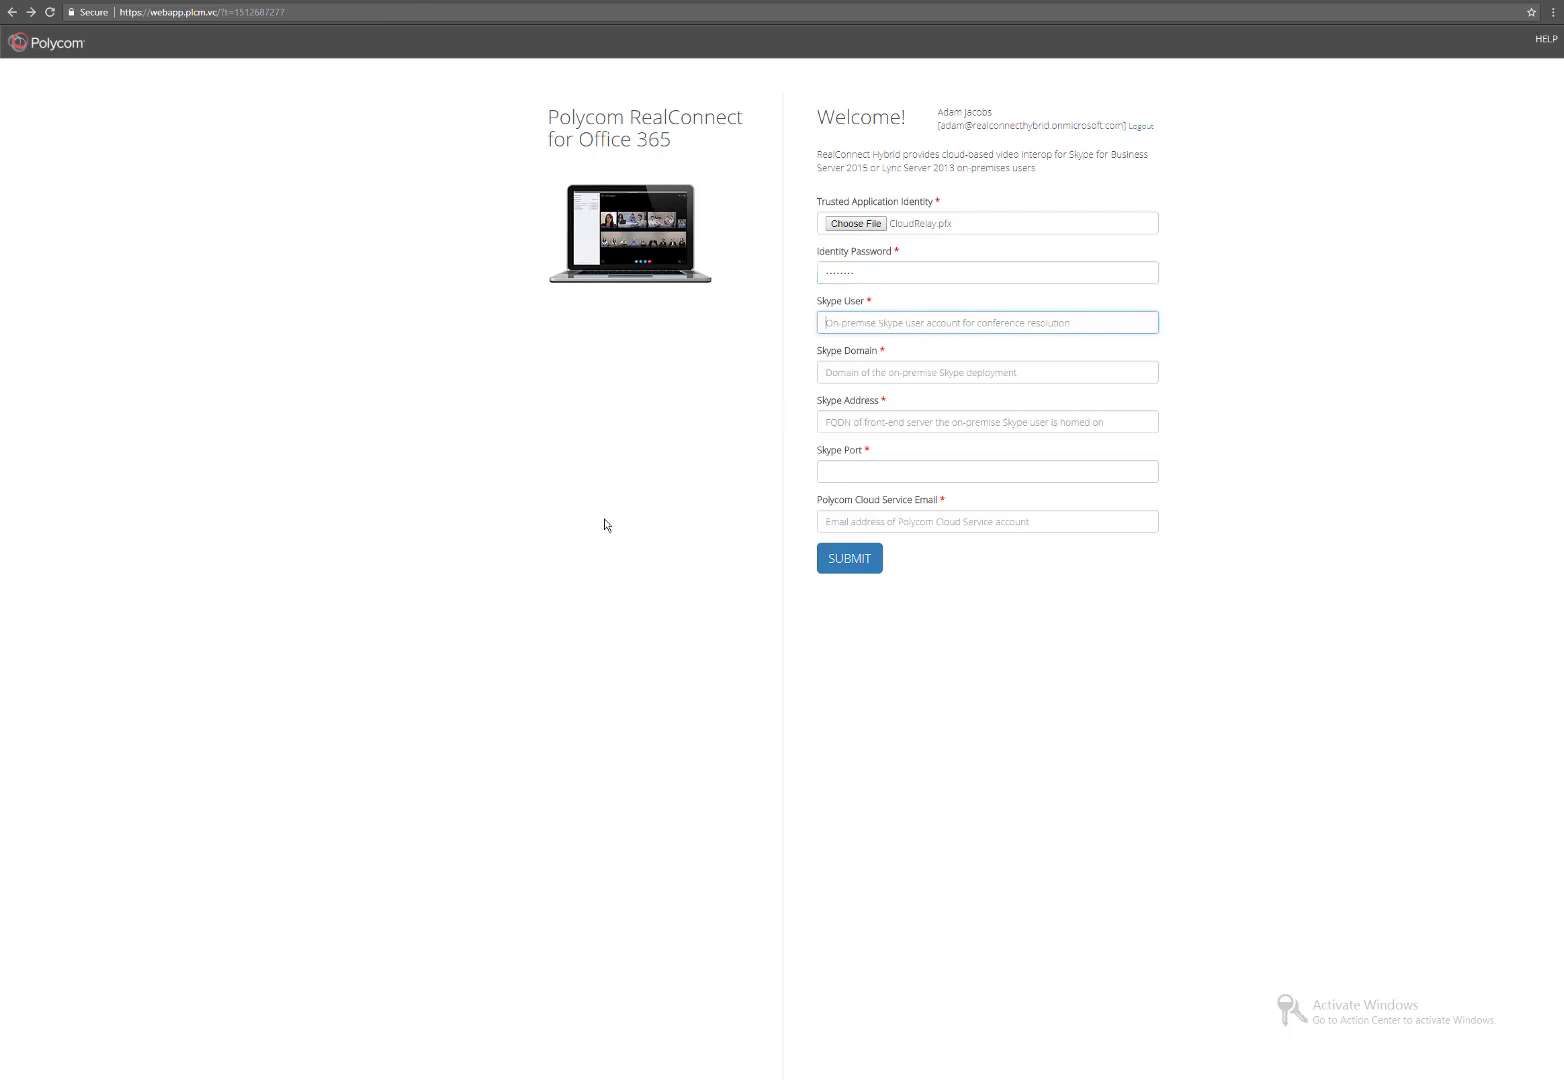
text(cloudrelay)
click(894, 378)
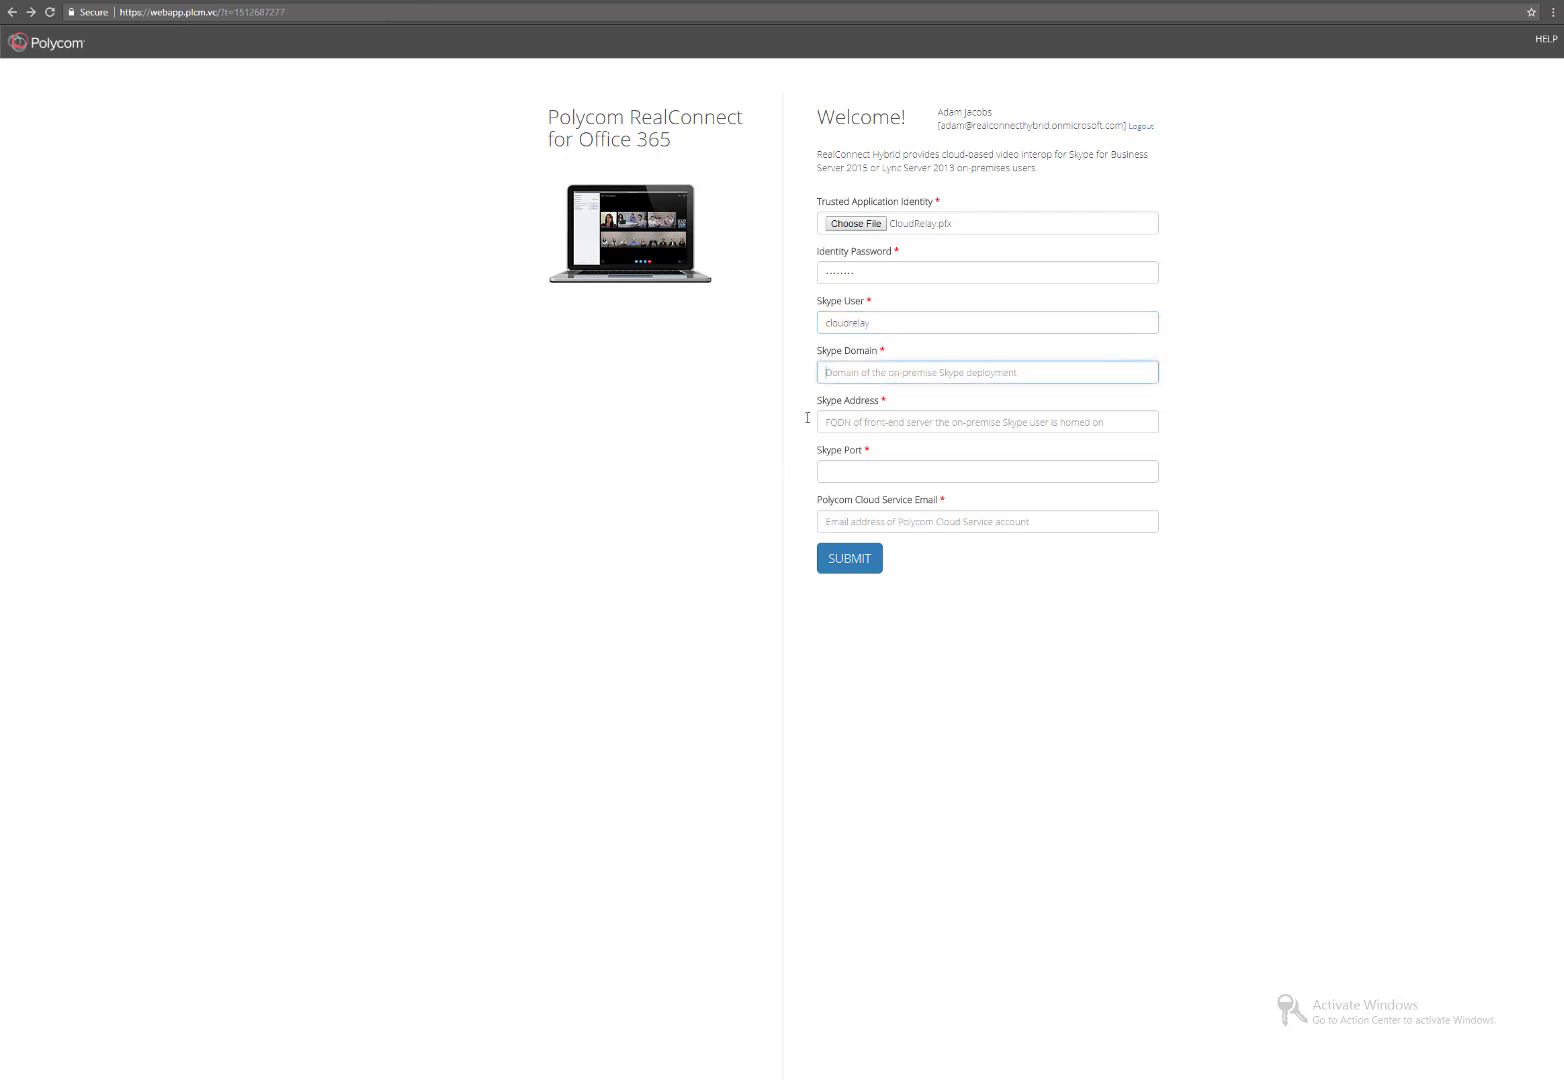
text(polycom-mslab03.com)
click(870, 423)
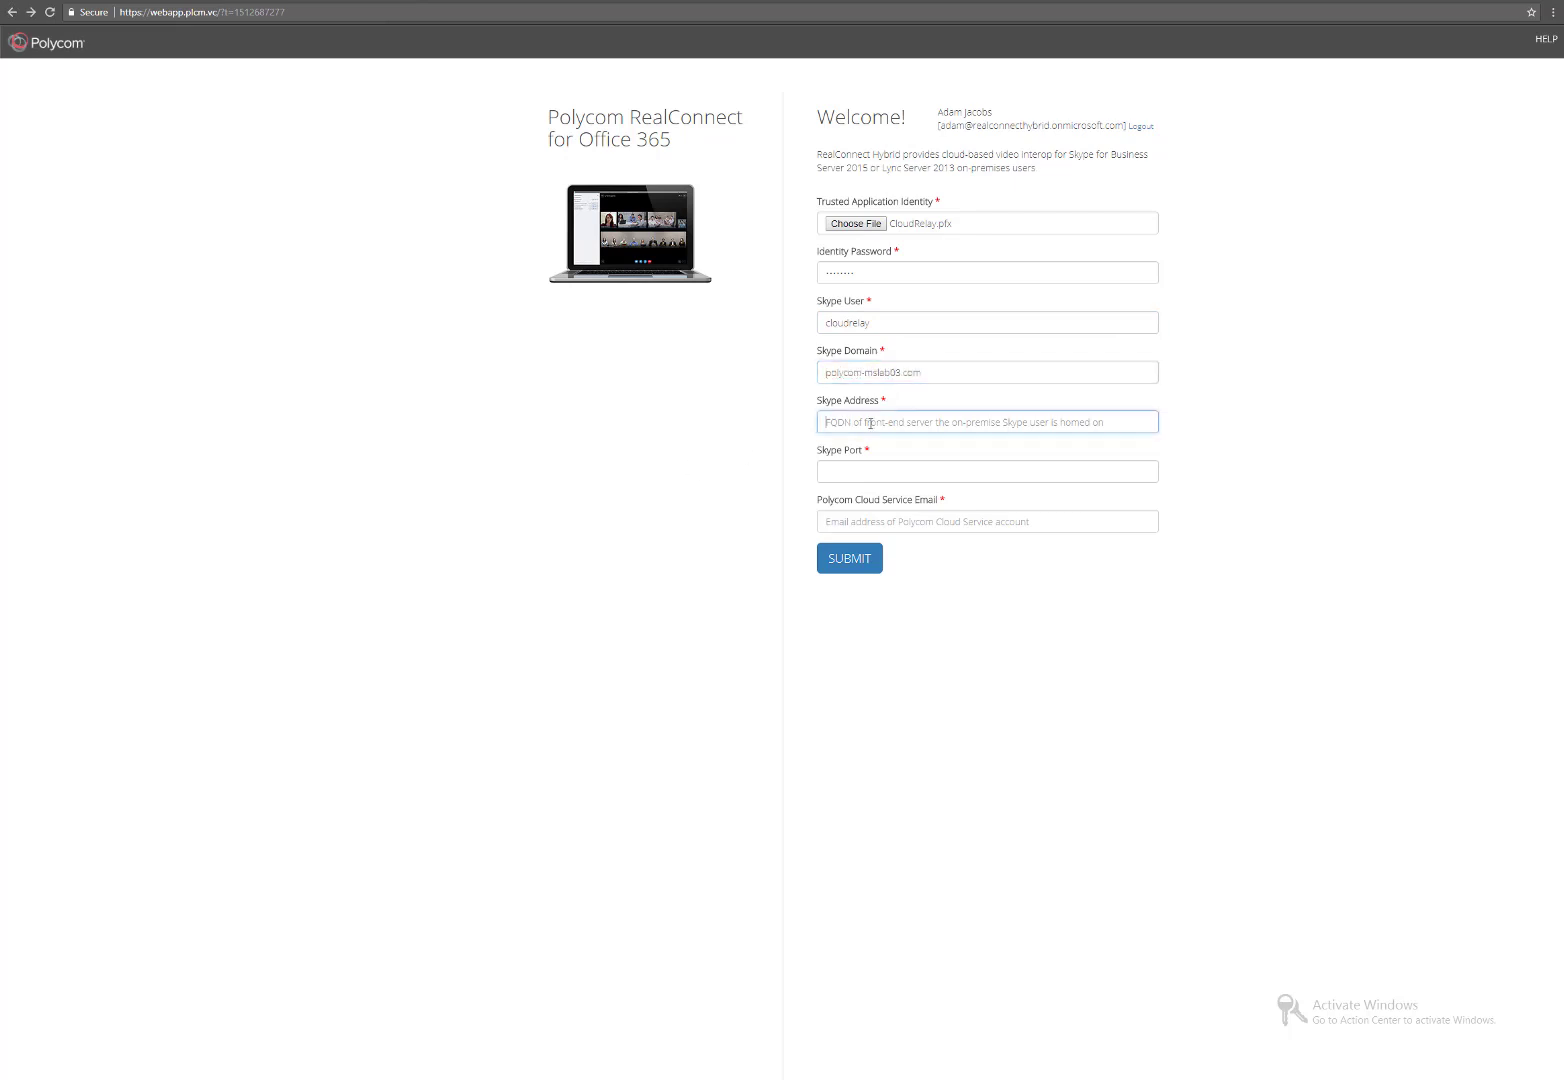
text(poo)
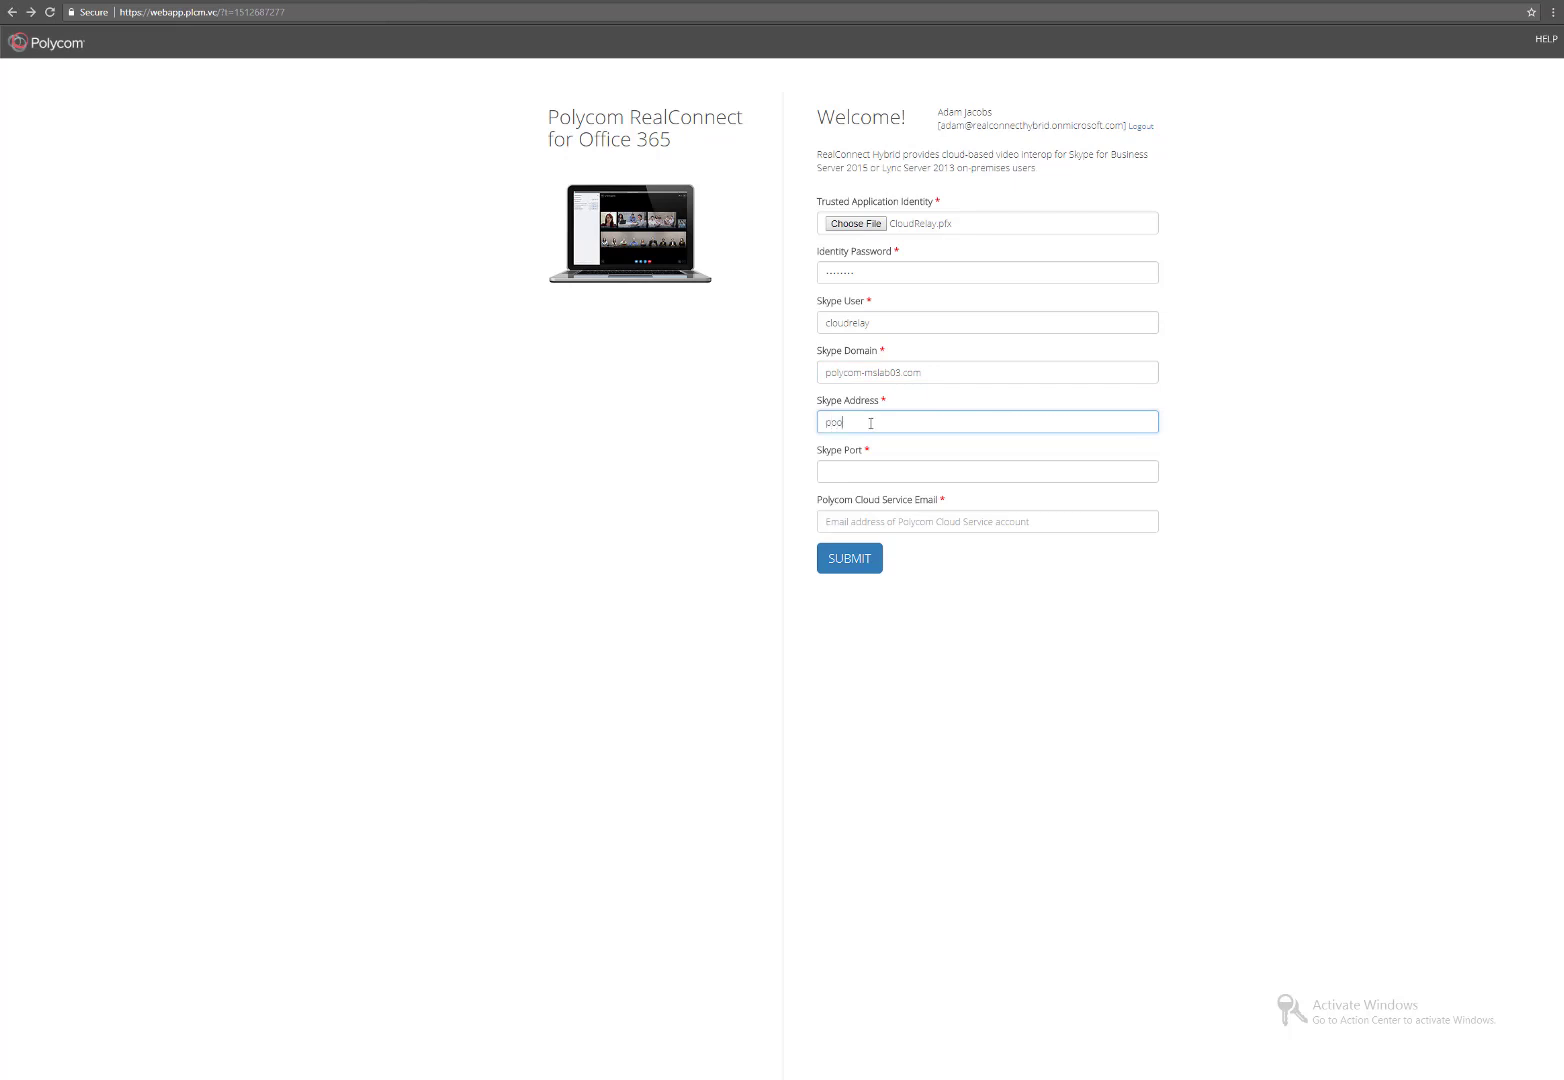
text(l01.polycom-mslab03.com)
click(906, 474)
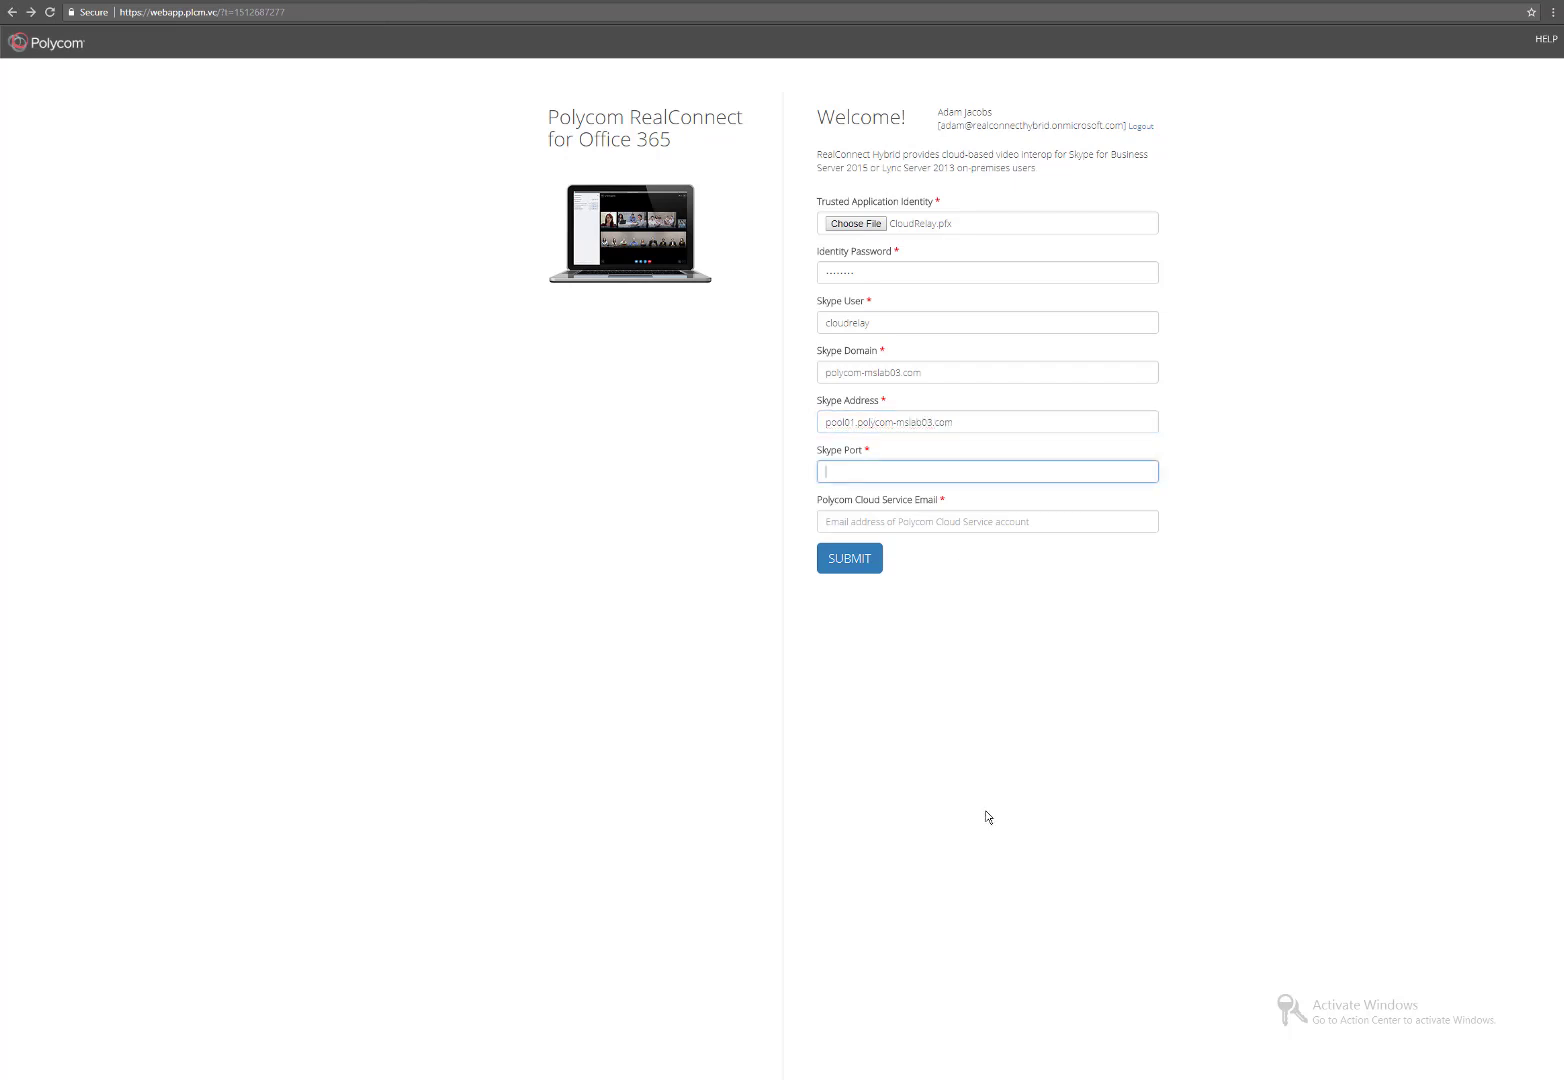
text(5061)
Enter the cloud service e-mail address and submit the hybrid settings.
click(925, 517)
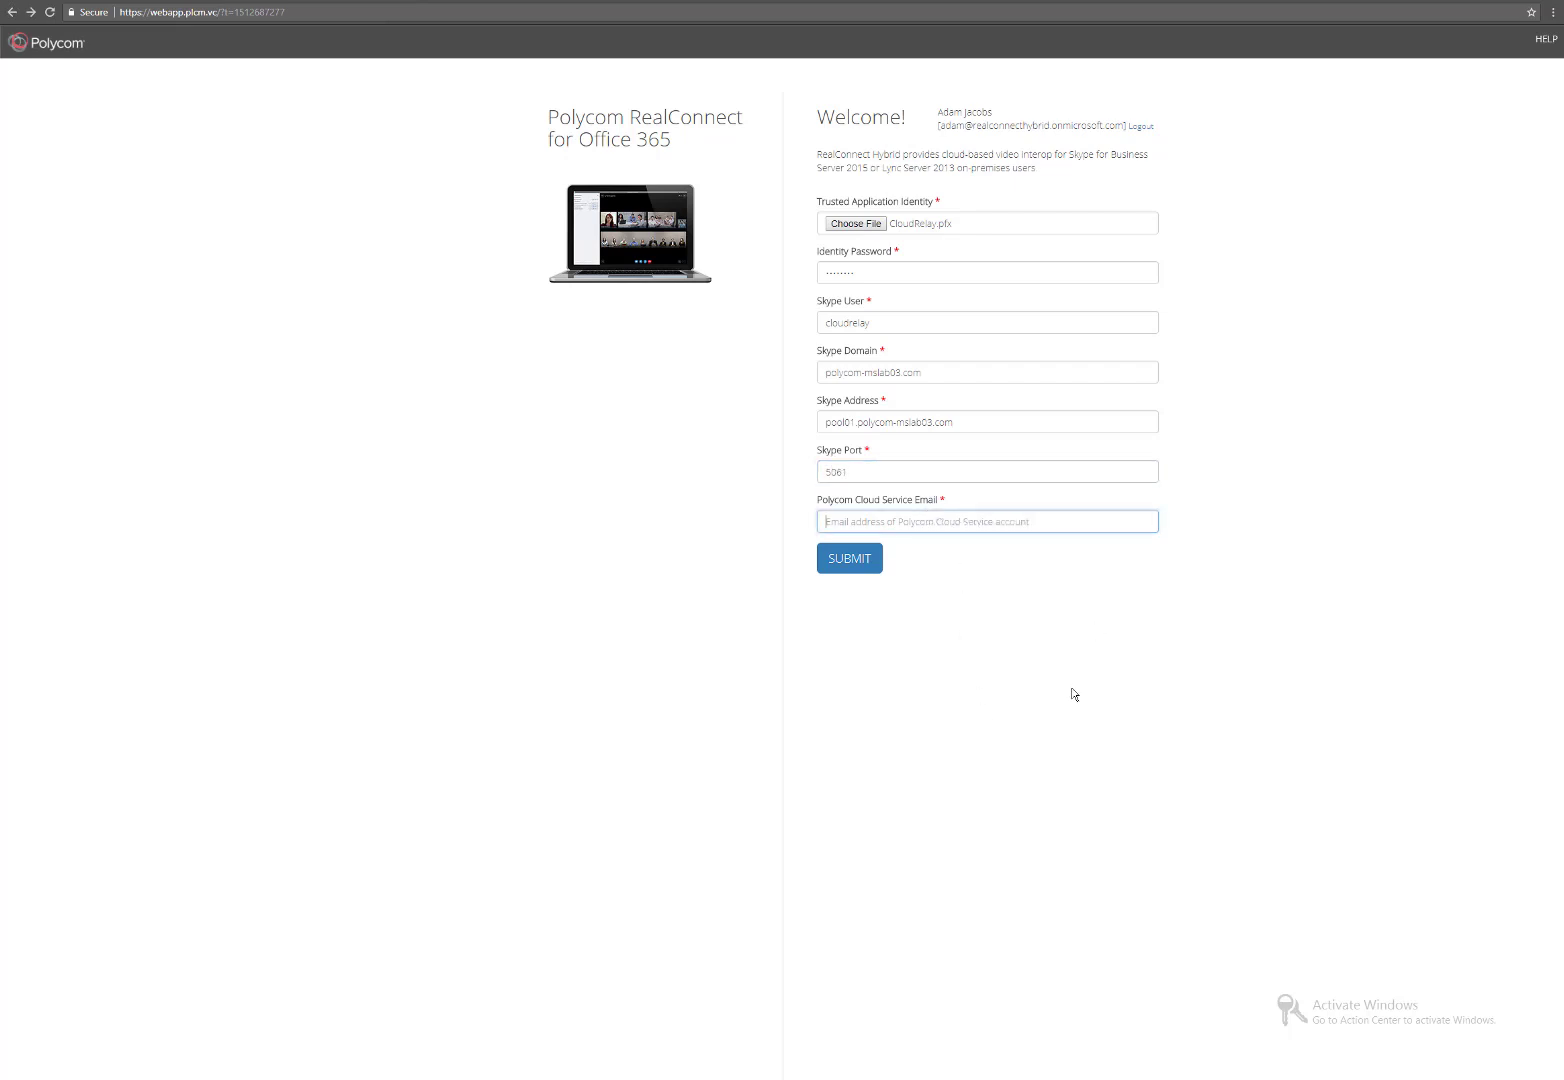
click(855, 559)
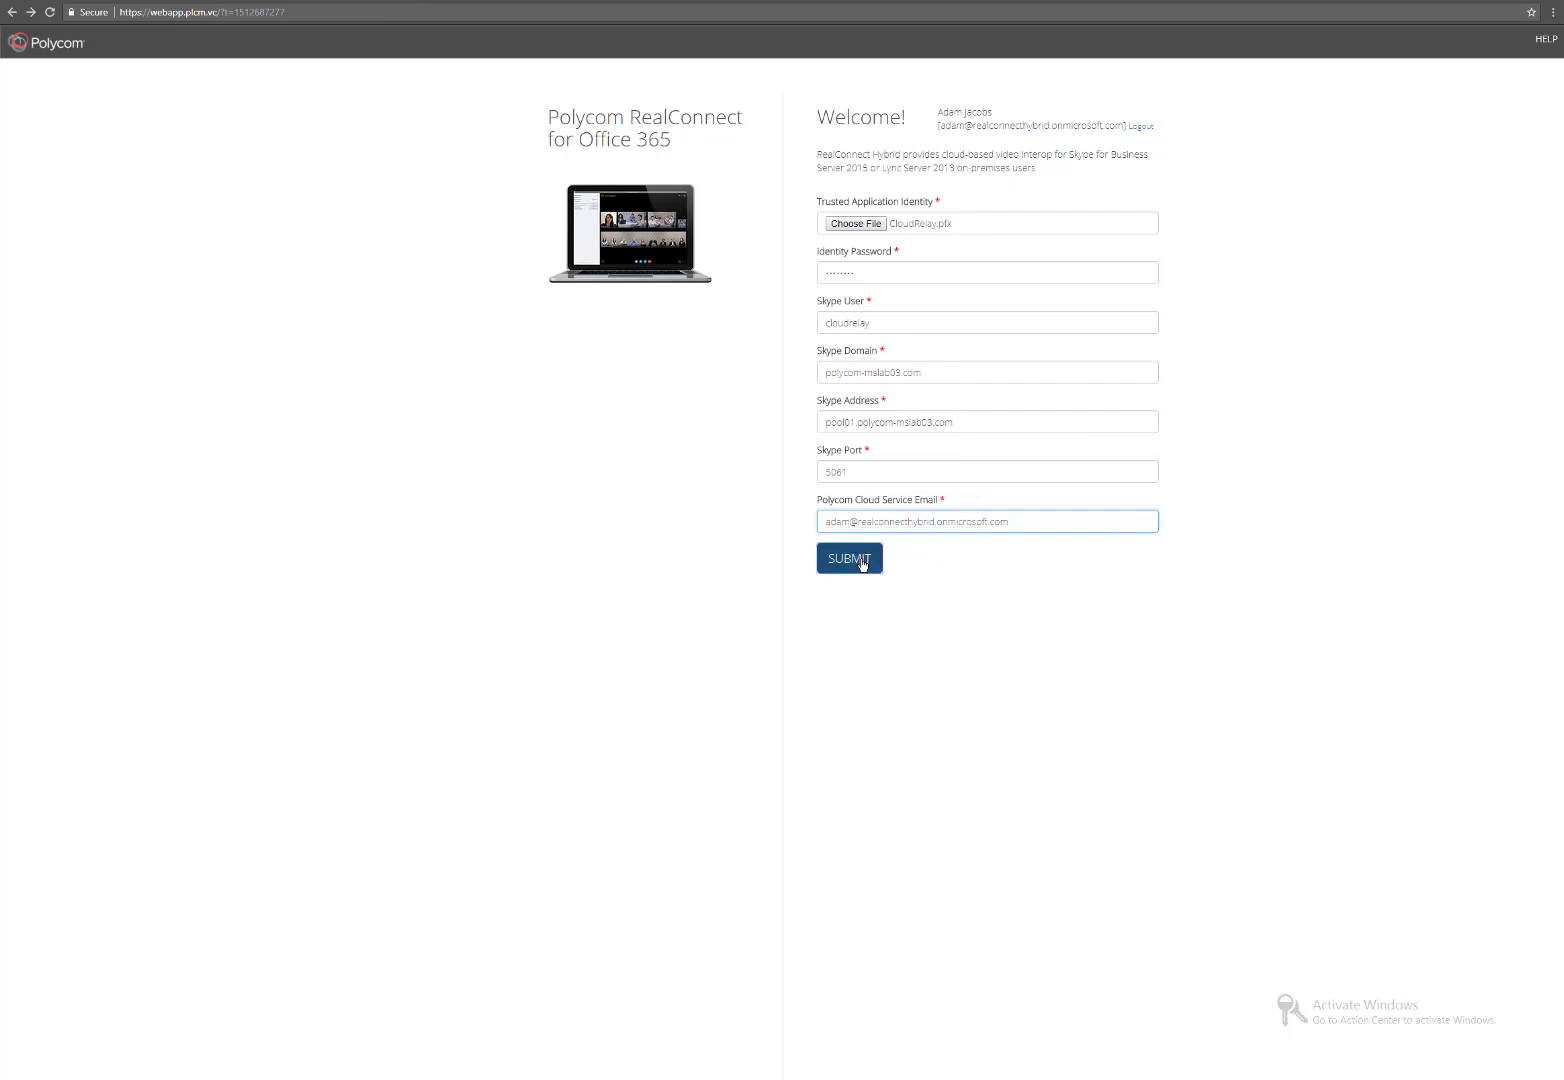
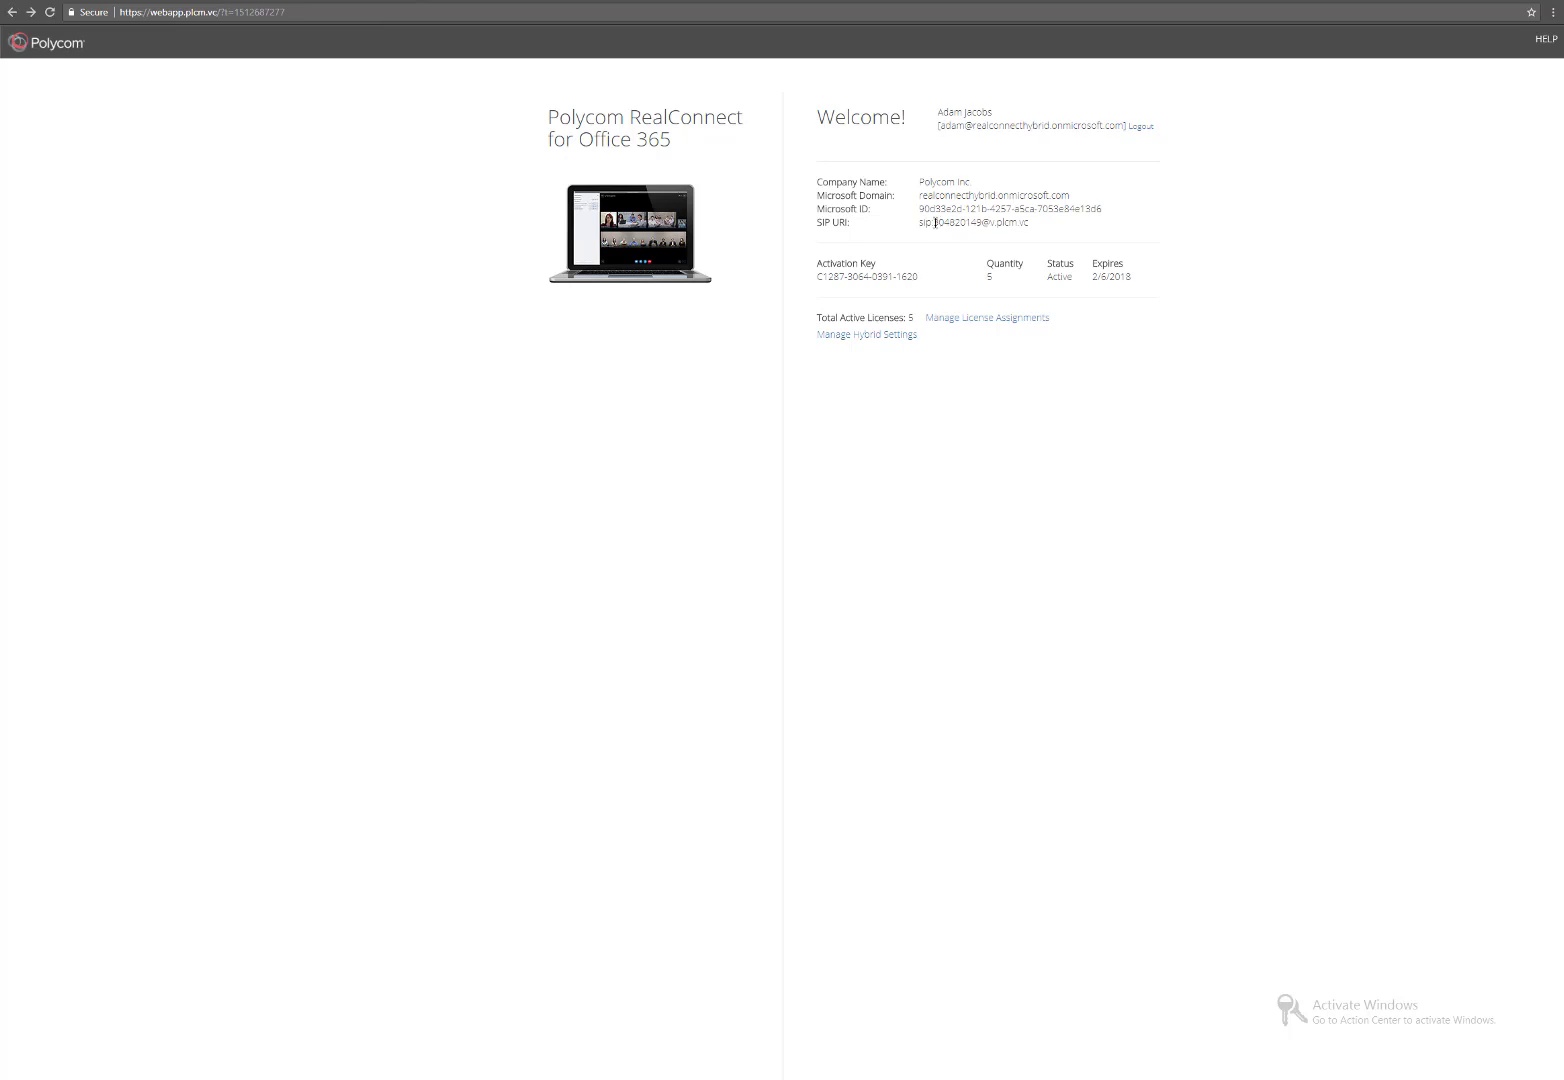
Select the numeric part of the tenant's SIP URI, then briefly show and minimize the deployment notes.
drag(935, 222, 981, 222)
click(632, 1078)
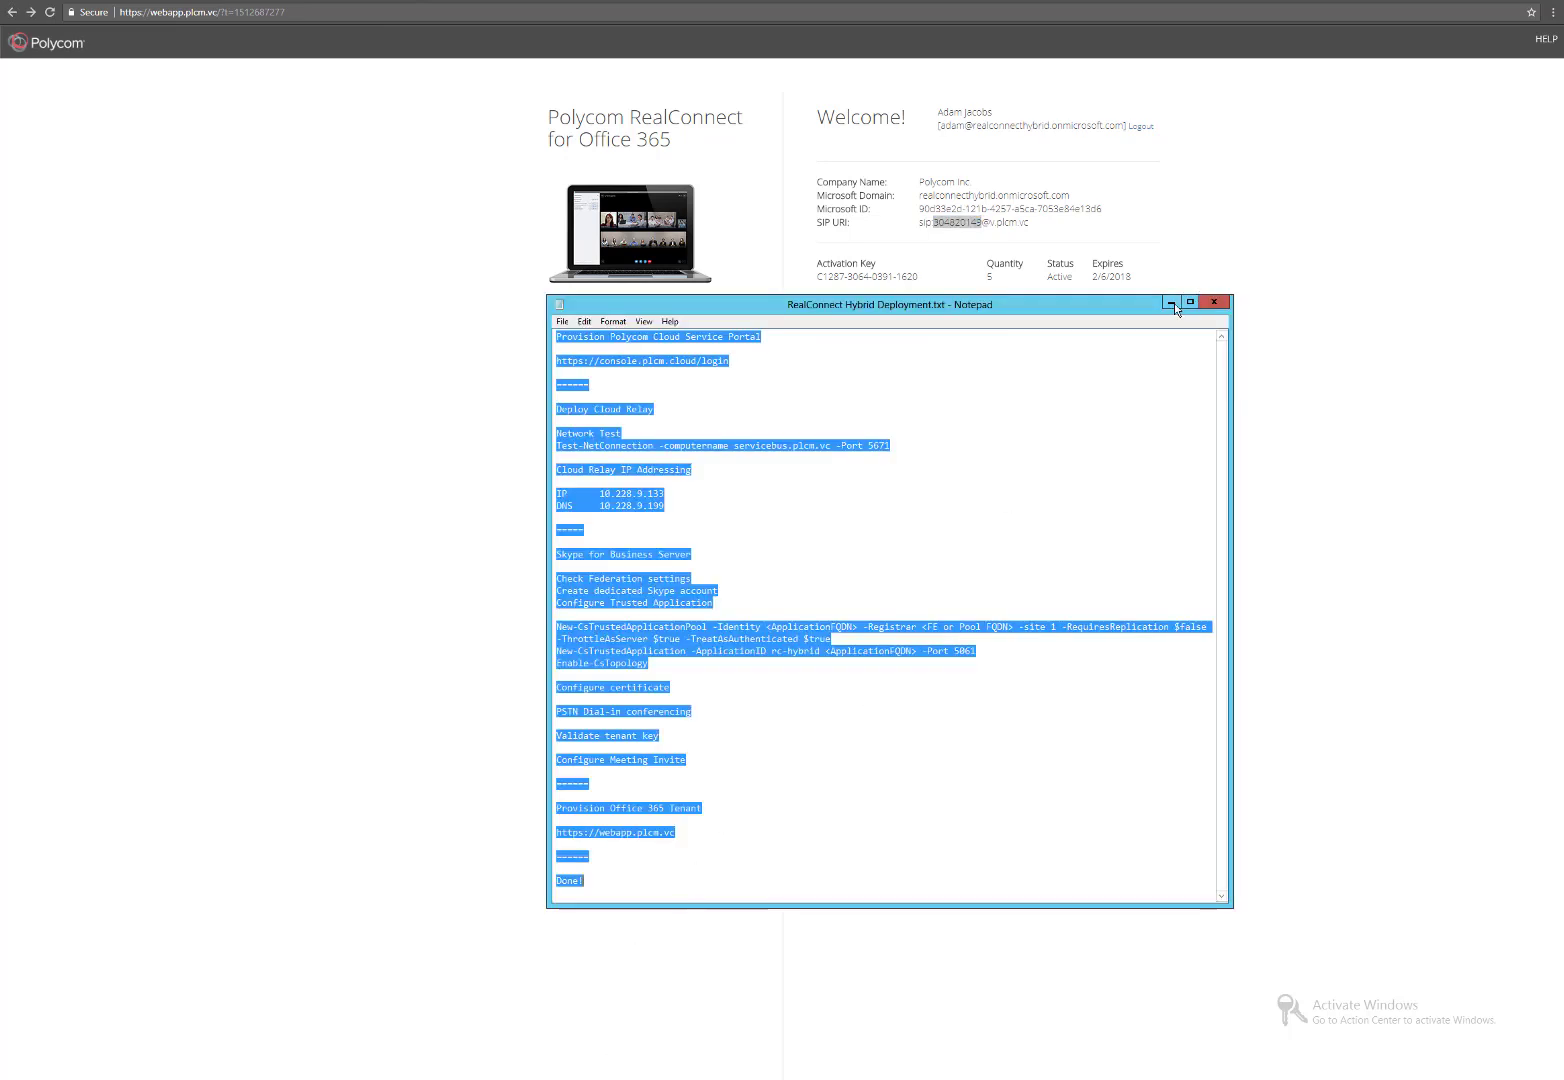
click(888, 736)
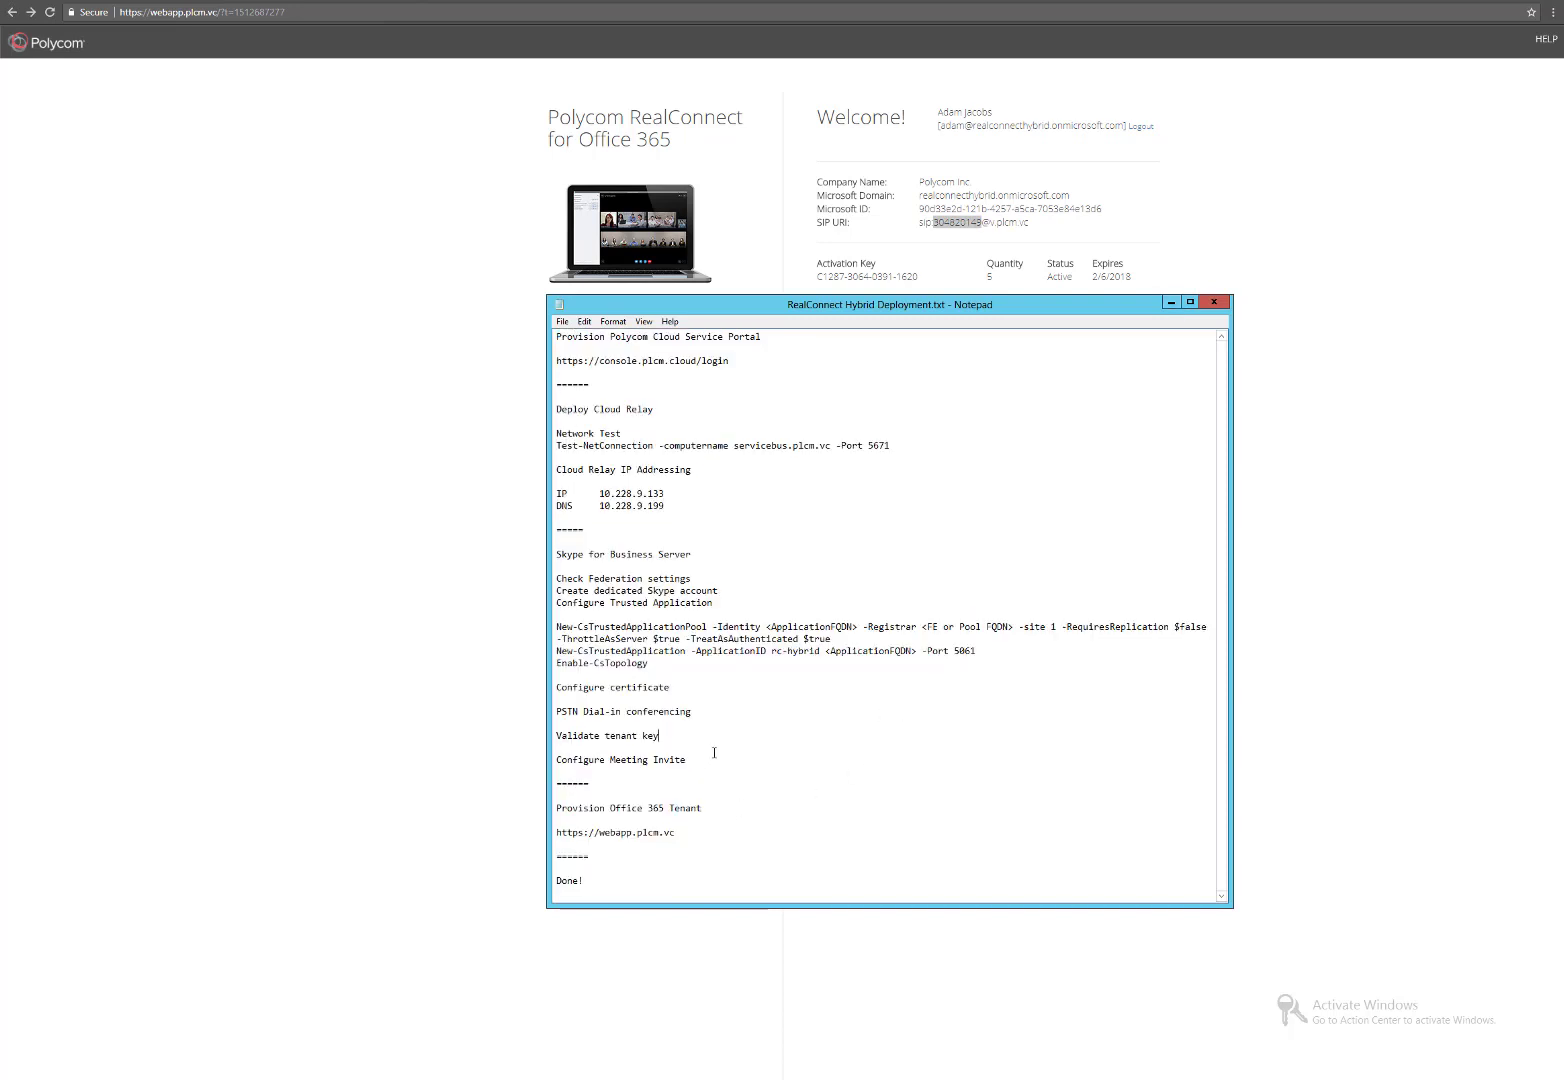
click(1171, 303)
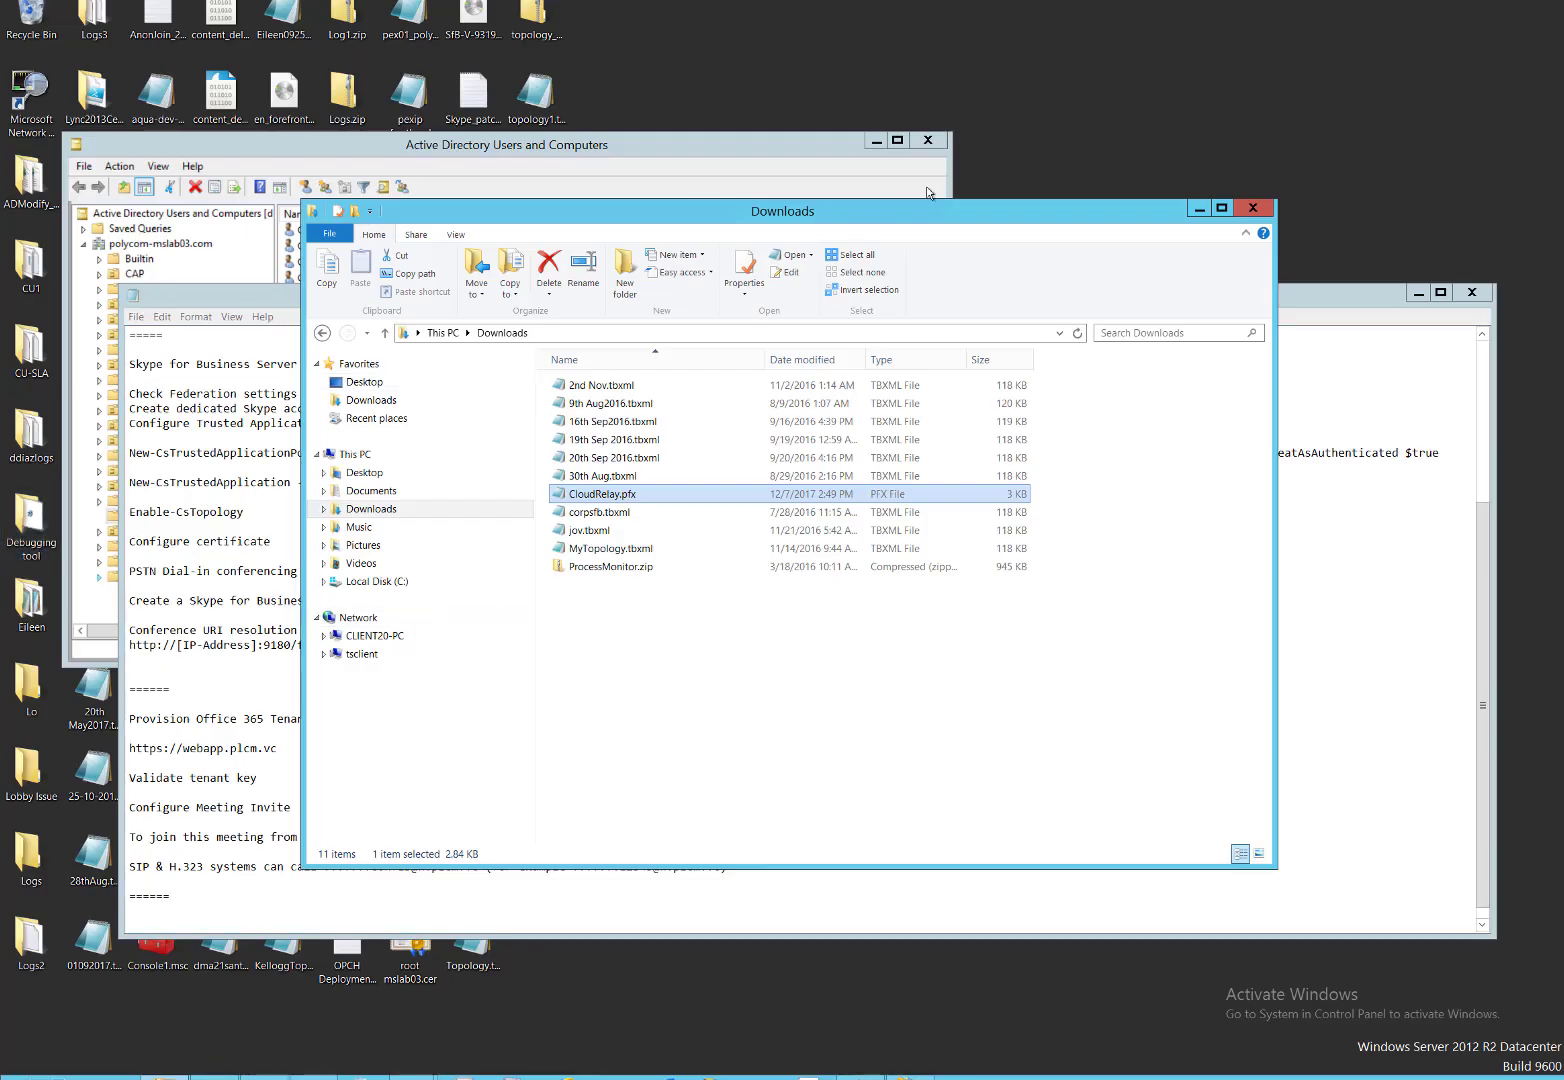
Paste the tenant's SIP number over both ?????? placeholders on Notepad's SIP & H.323 dial line.
click(1203, 212)
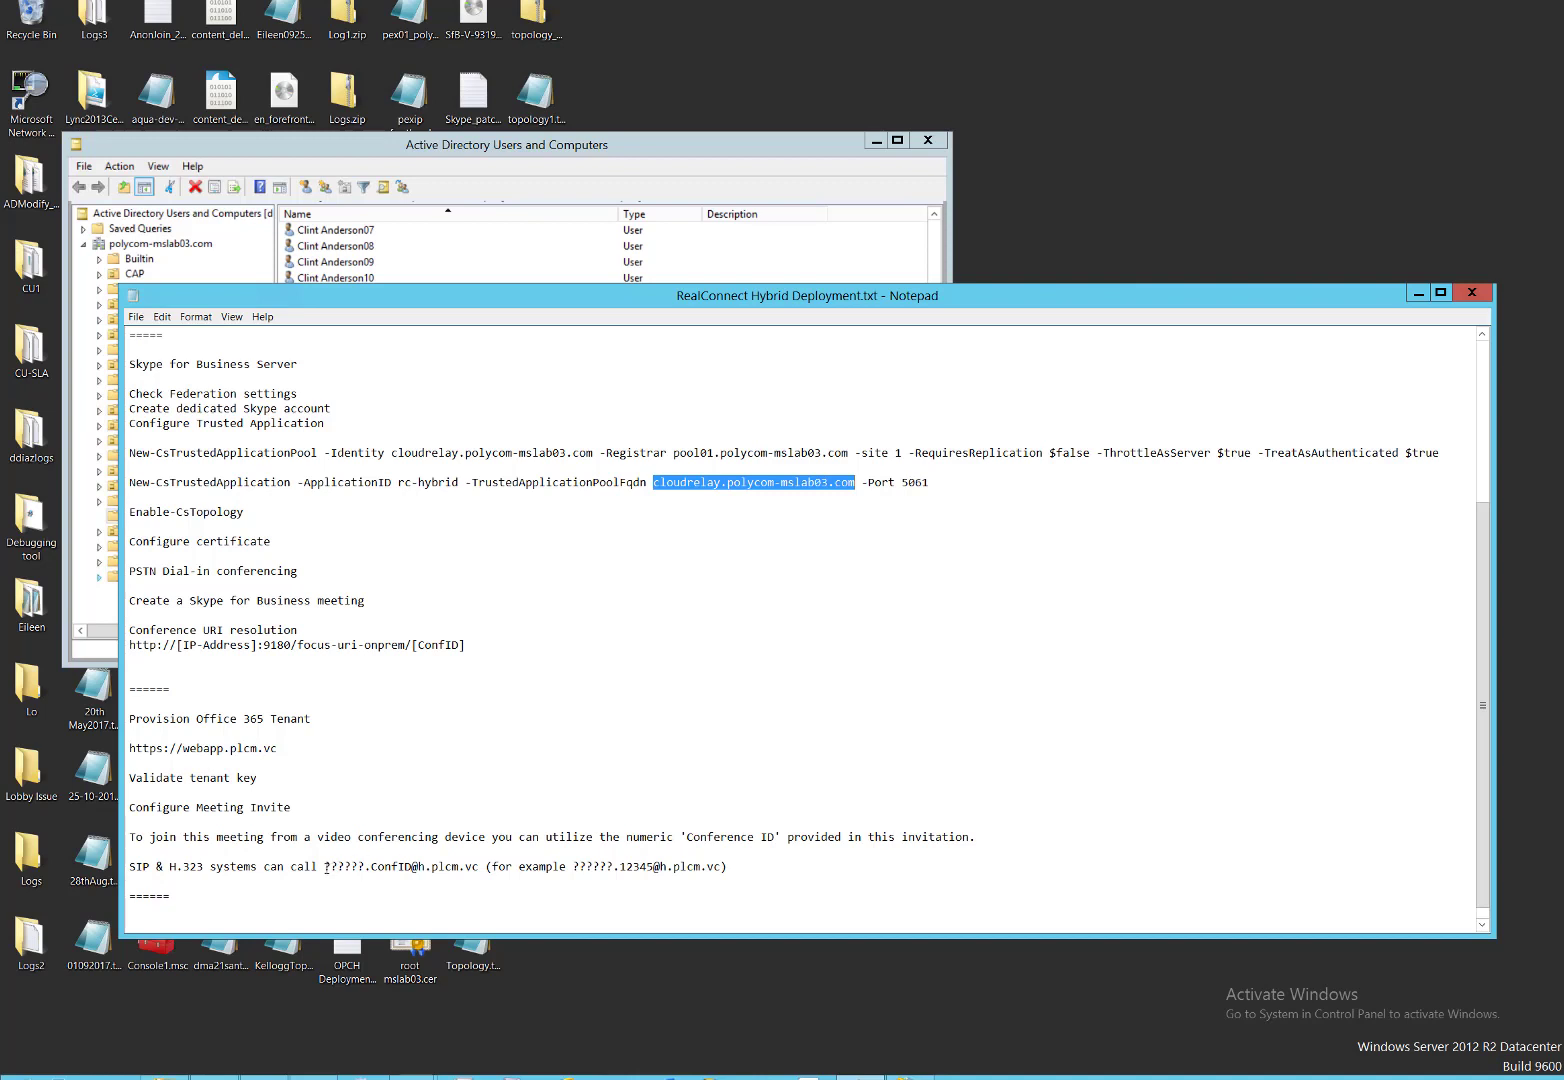
drag(325, 866, 366, 866)
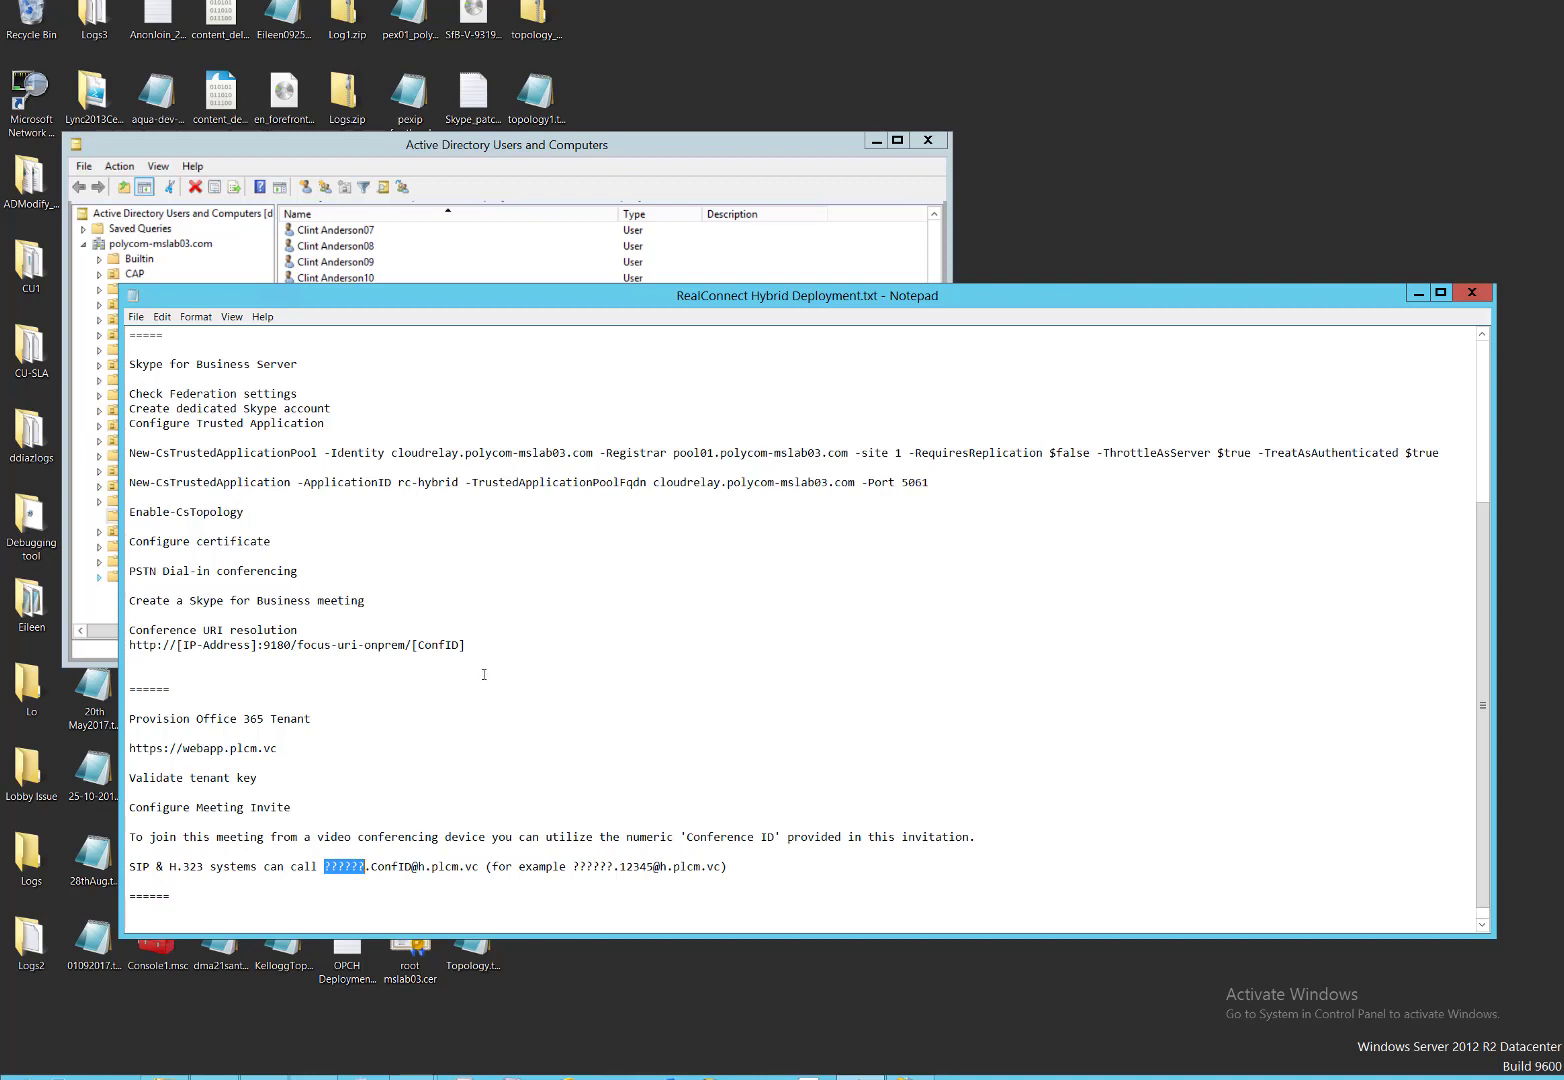
text(304820149)
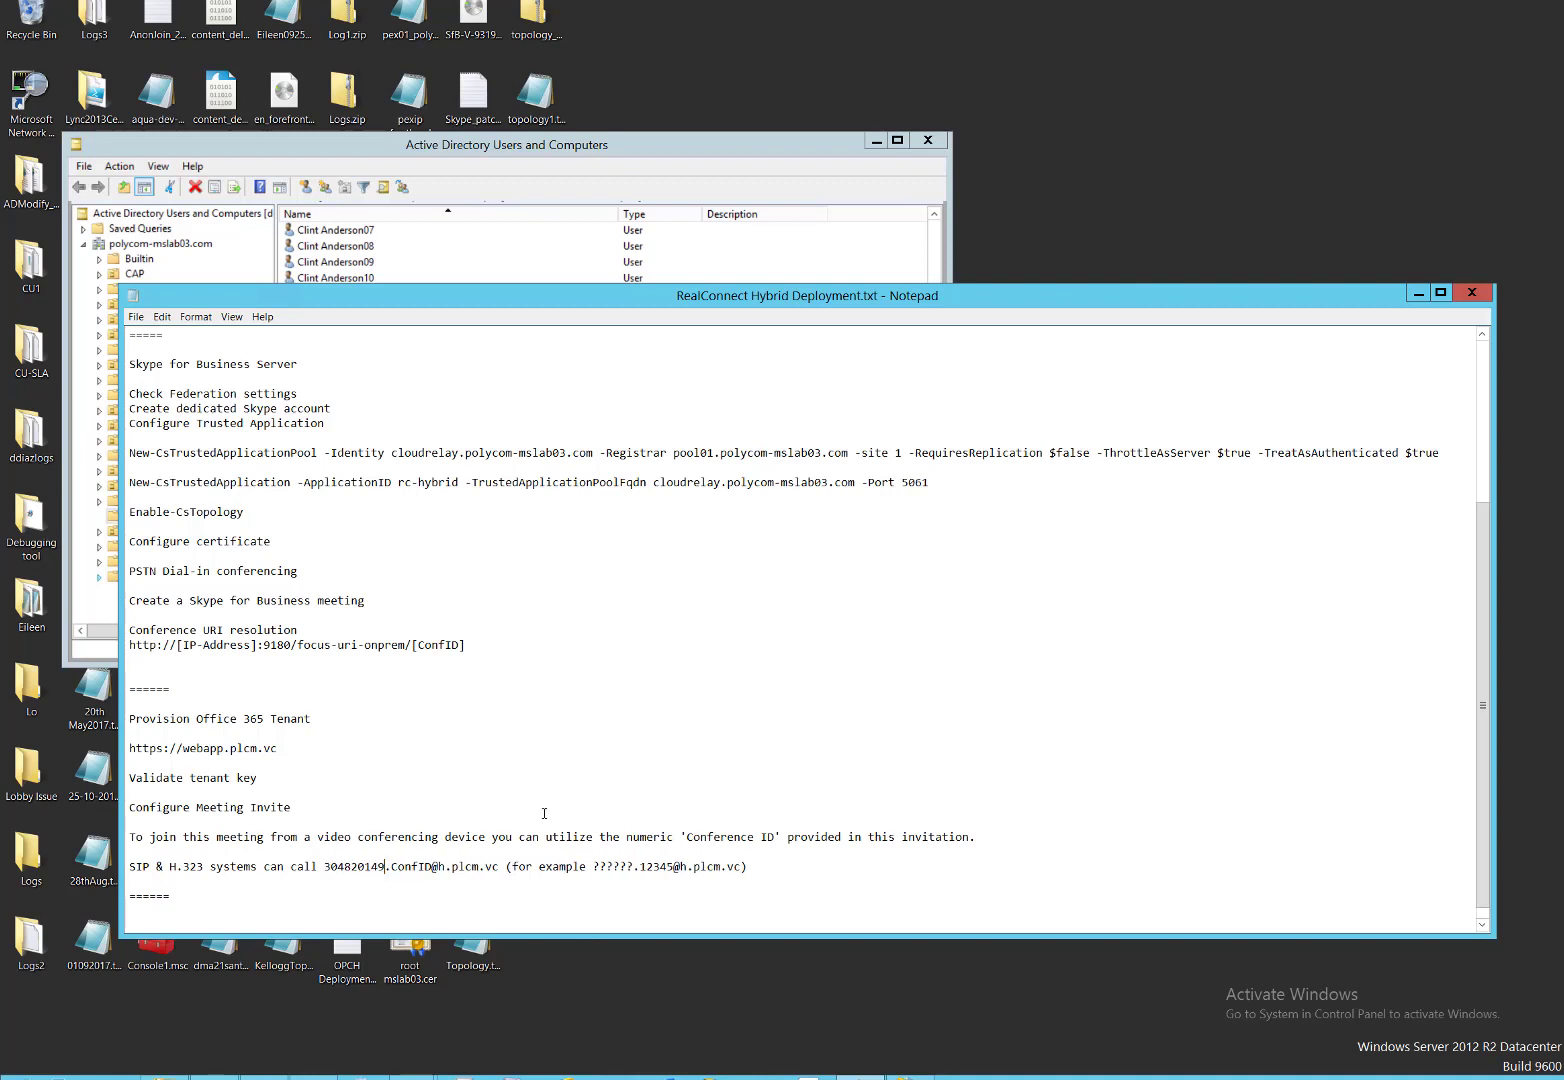
click(594, 866)
drag(594, 866, 633, 866)
text(304820149)
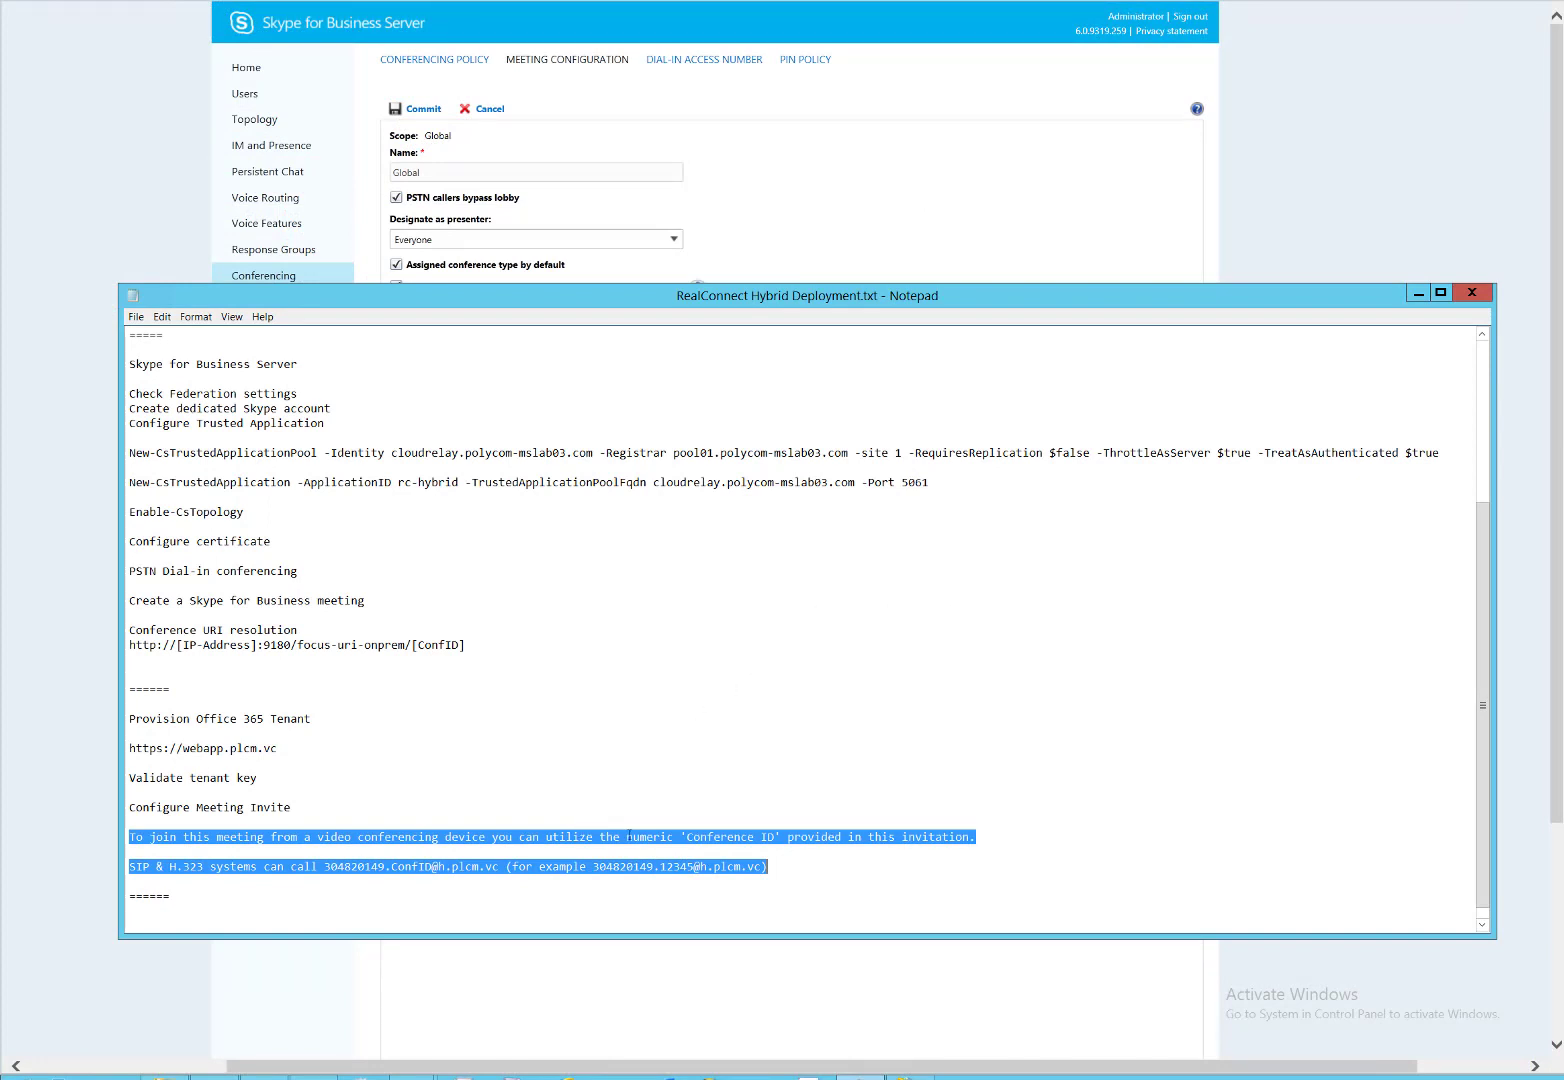
Copy the two invitation lines from Notepad and discard the open meeting configuration edit.
right_click(411, 834)
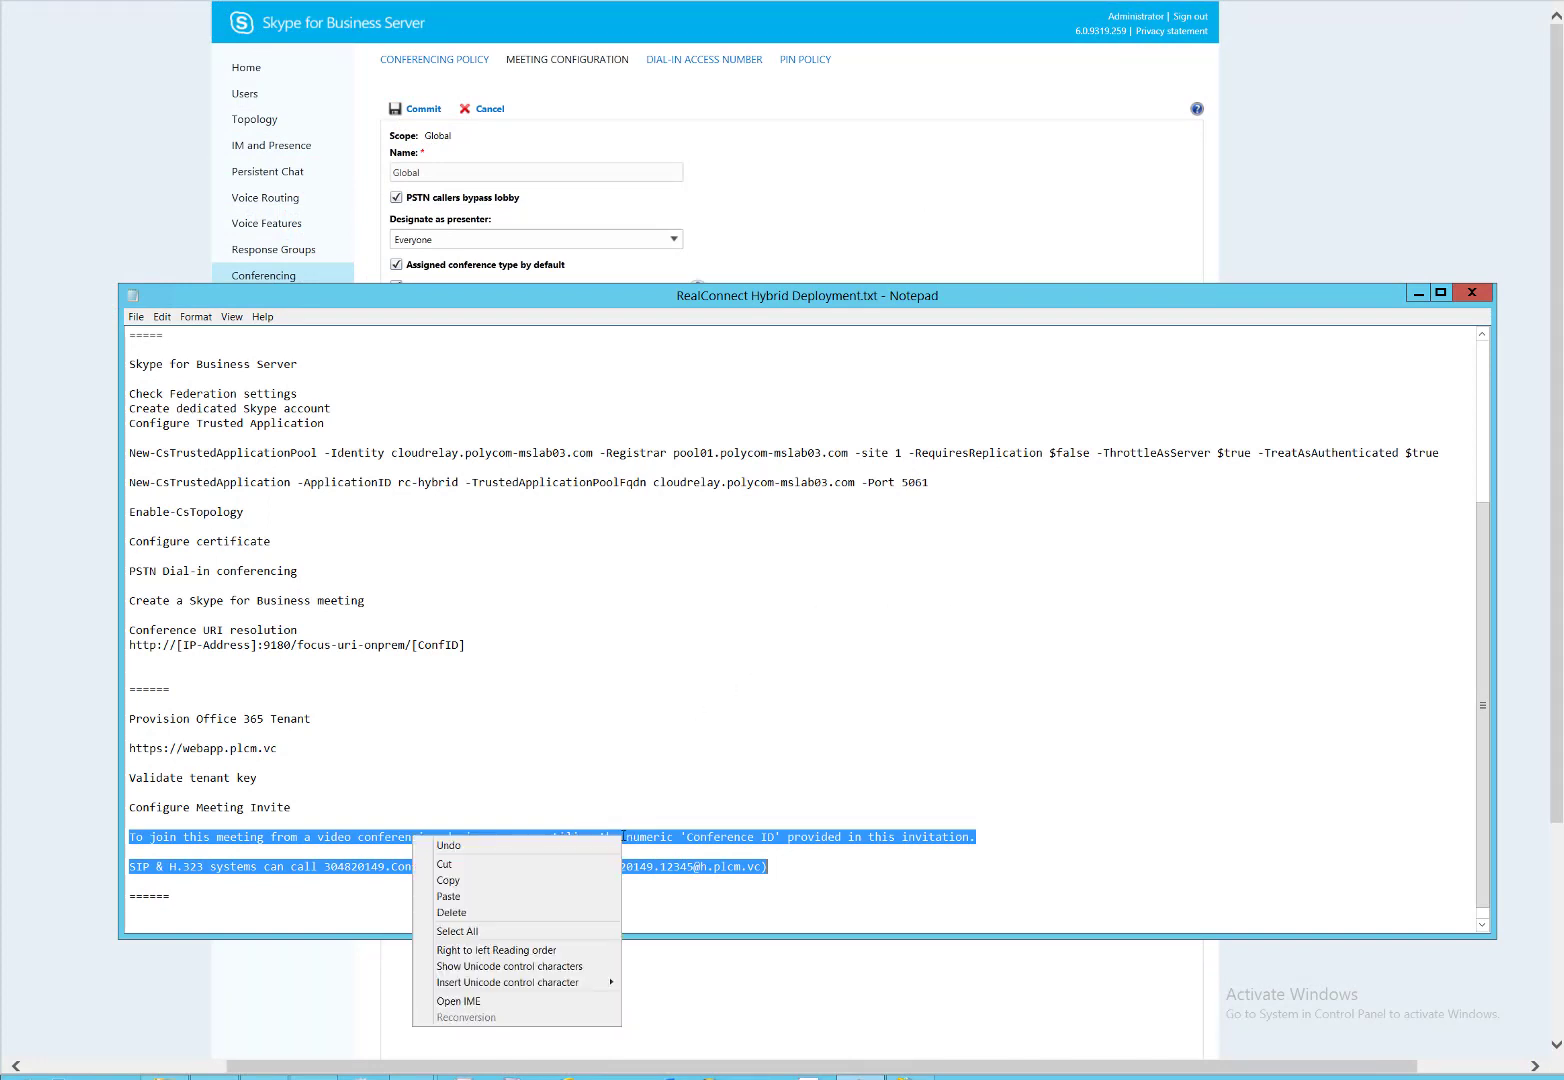
click(532, 883)
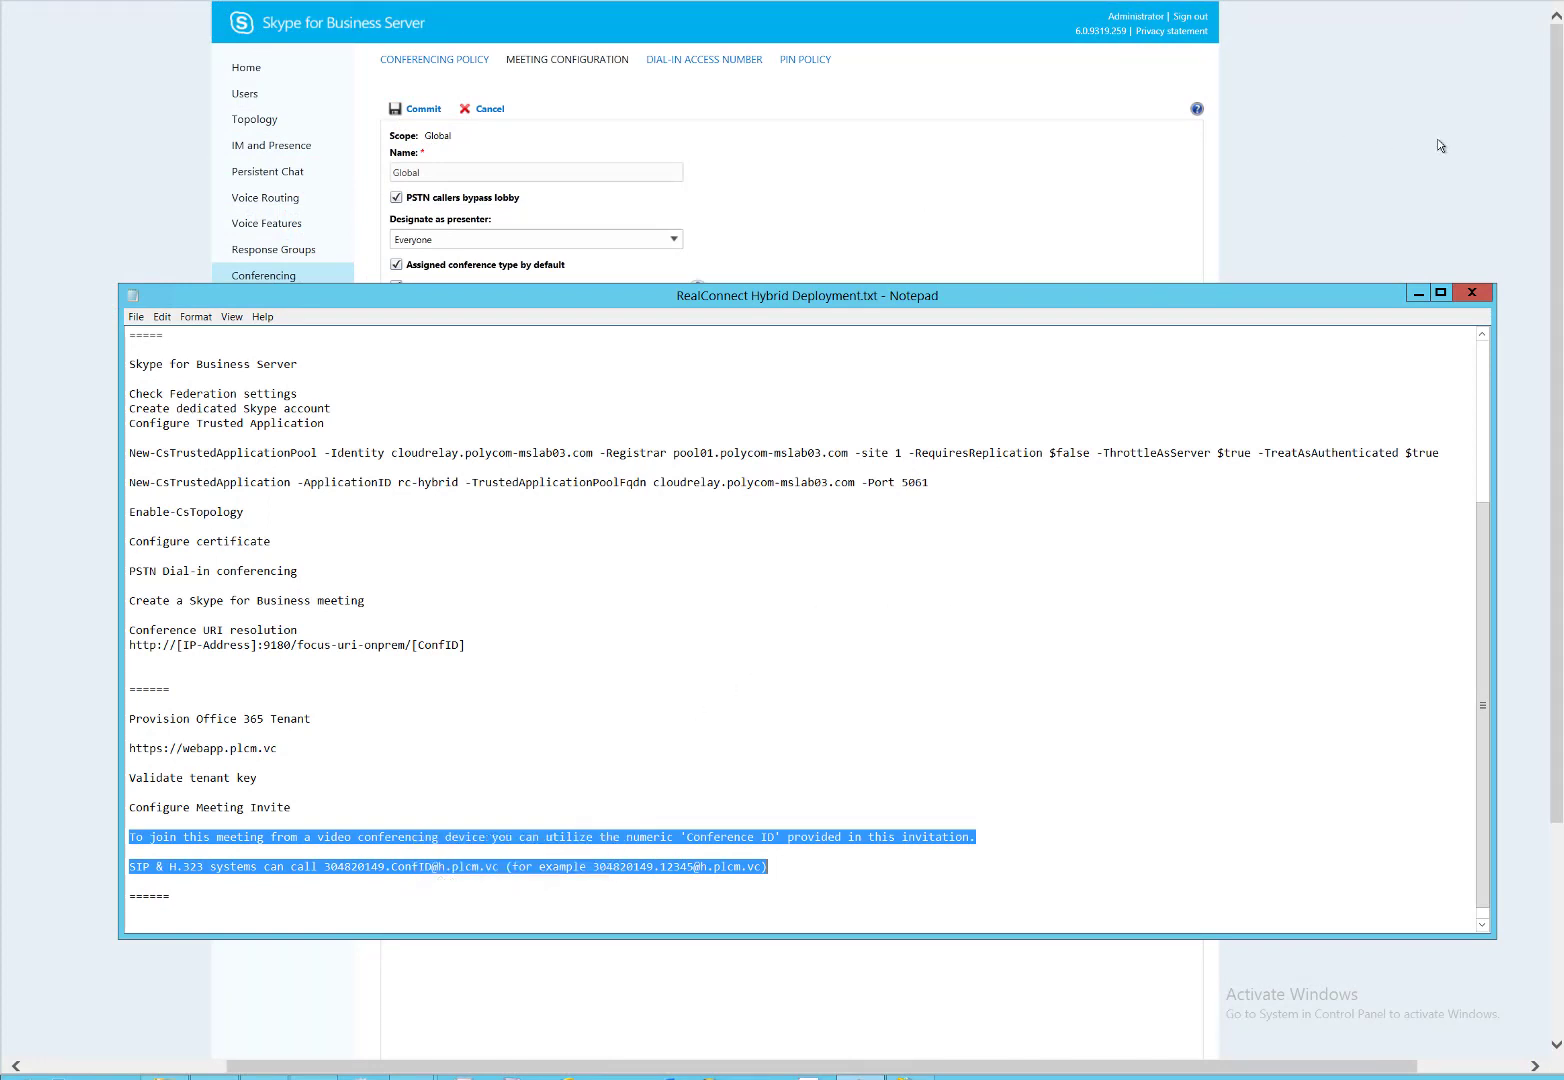
click(1419, 292)
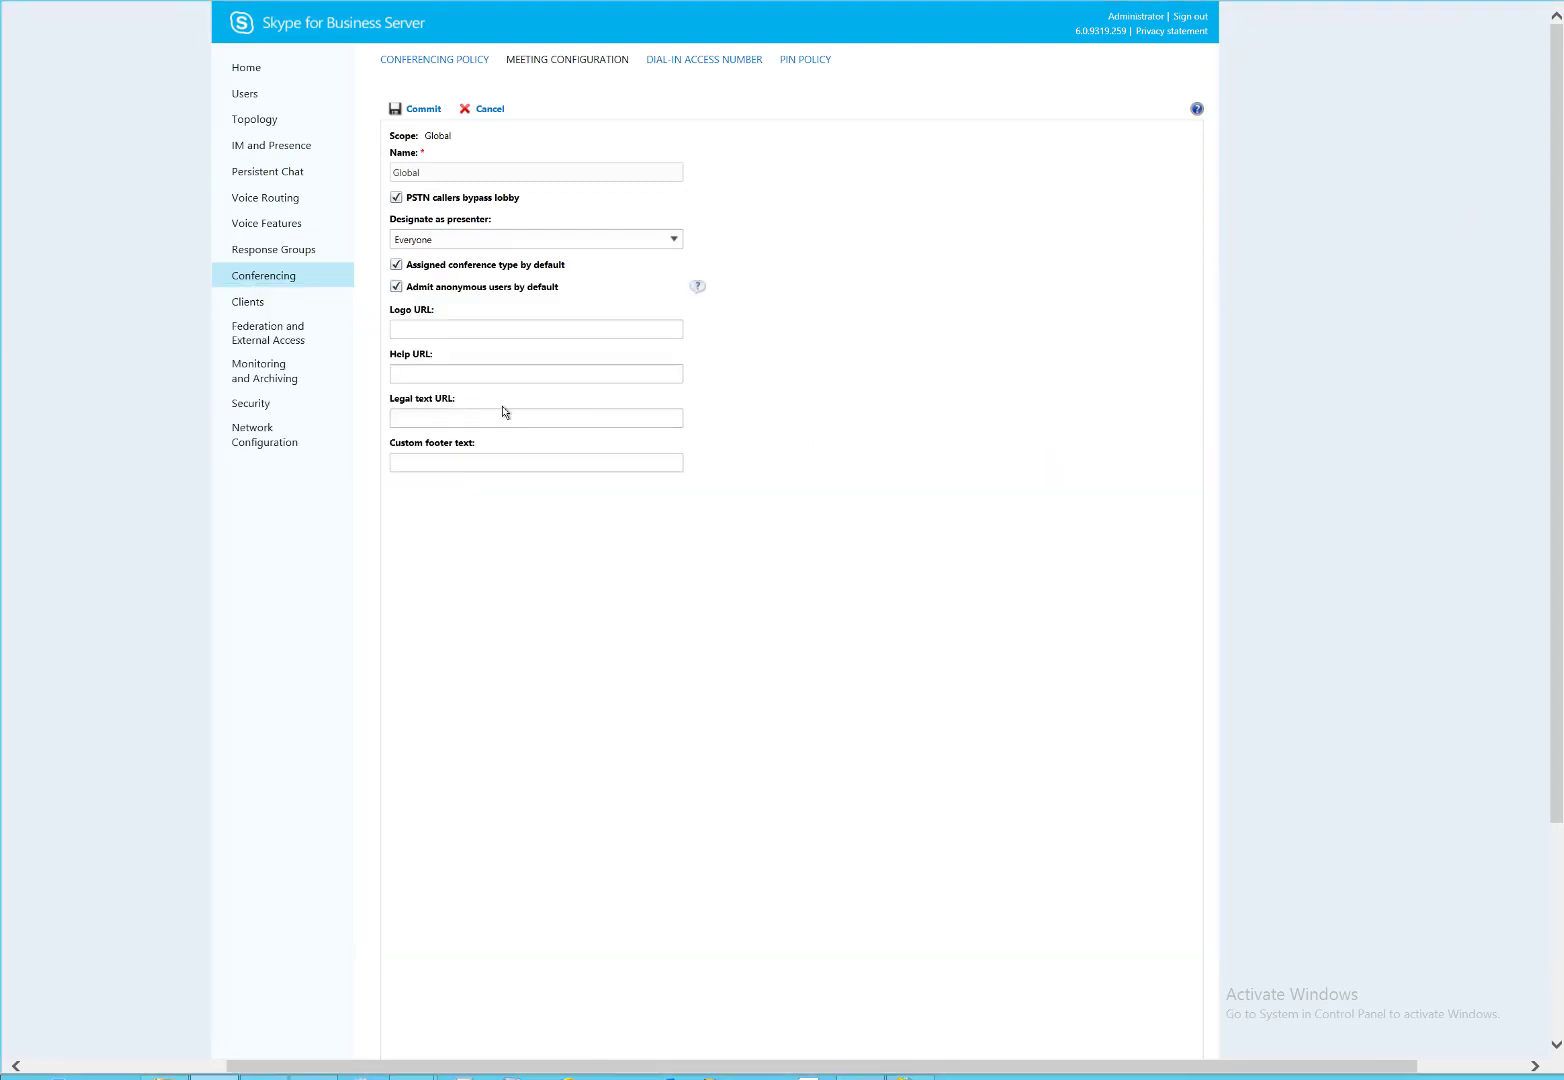
click(491, 112)
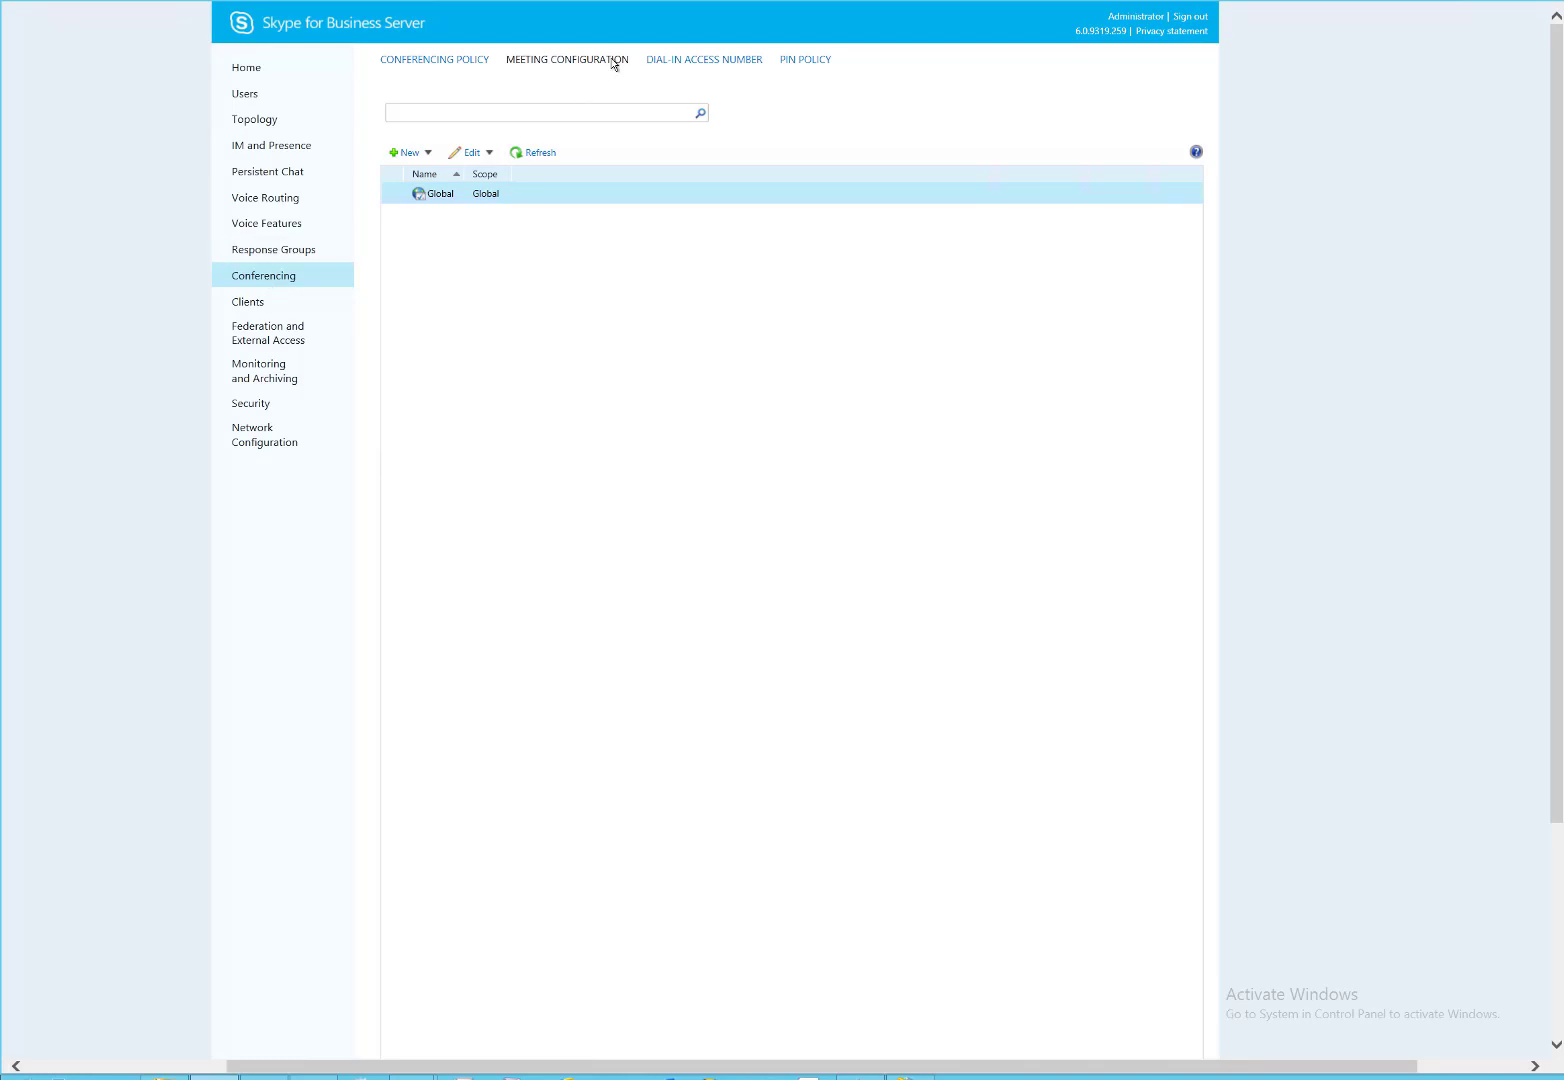
Paste the invitation lines into the Global meeting configuration's Custom footer text and commit it.
double_click(495, 197)
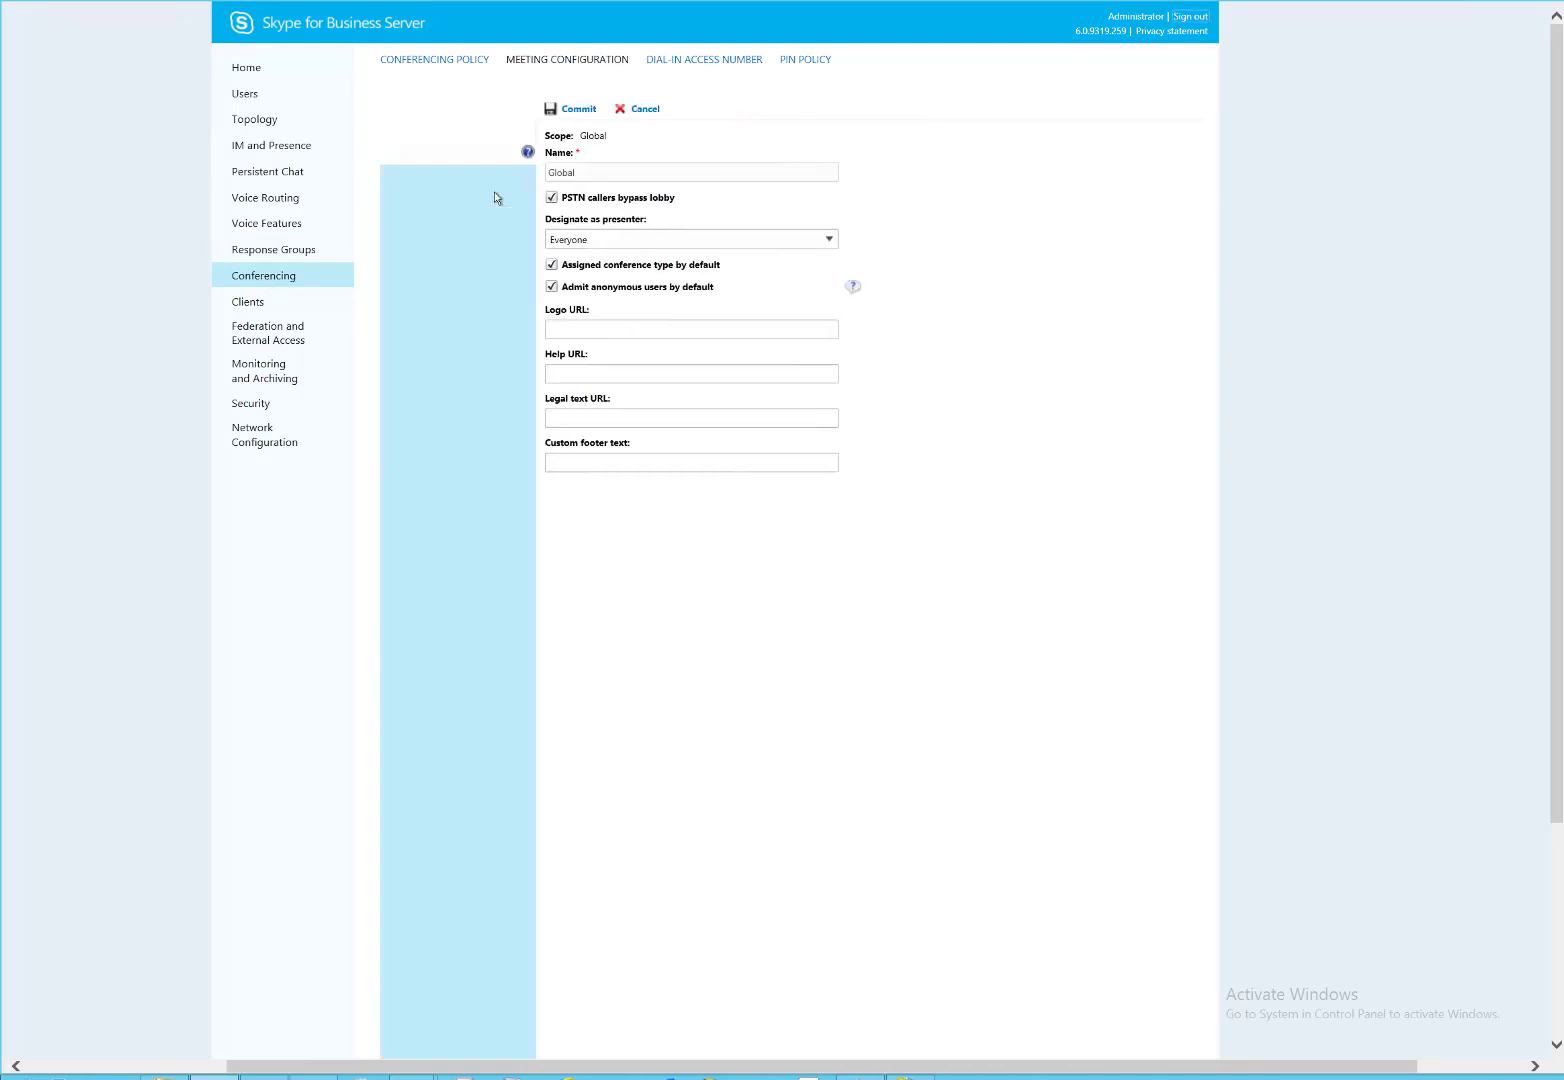
click(449, 465)
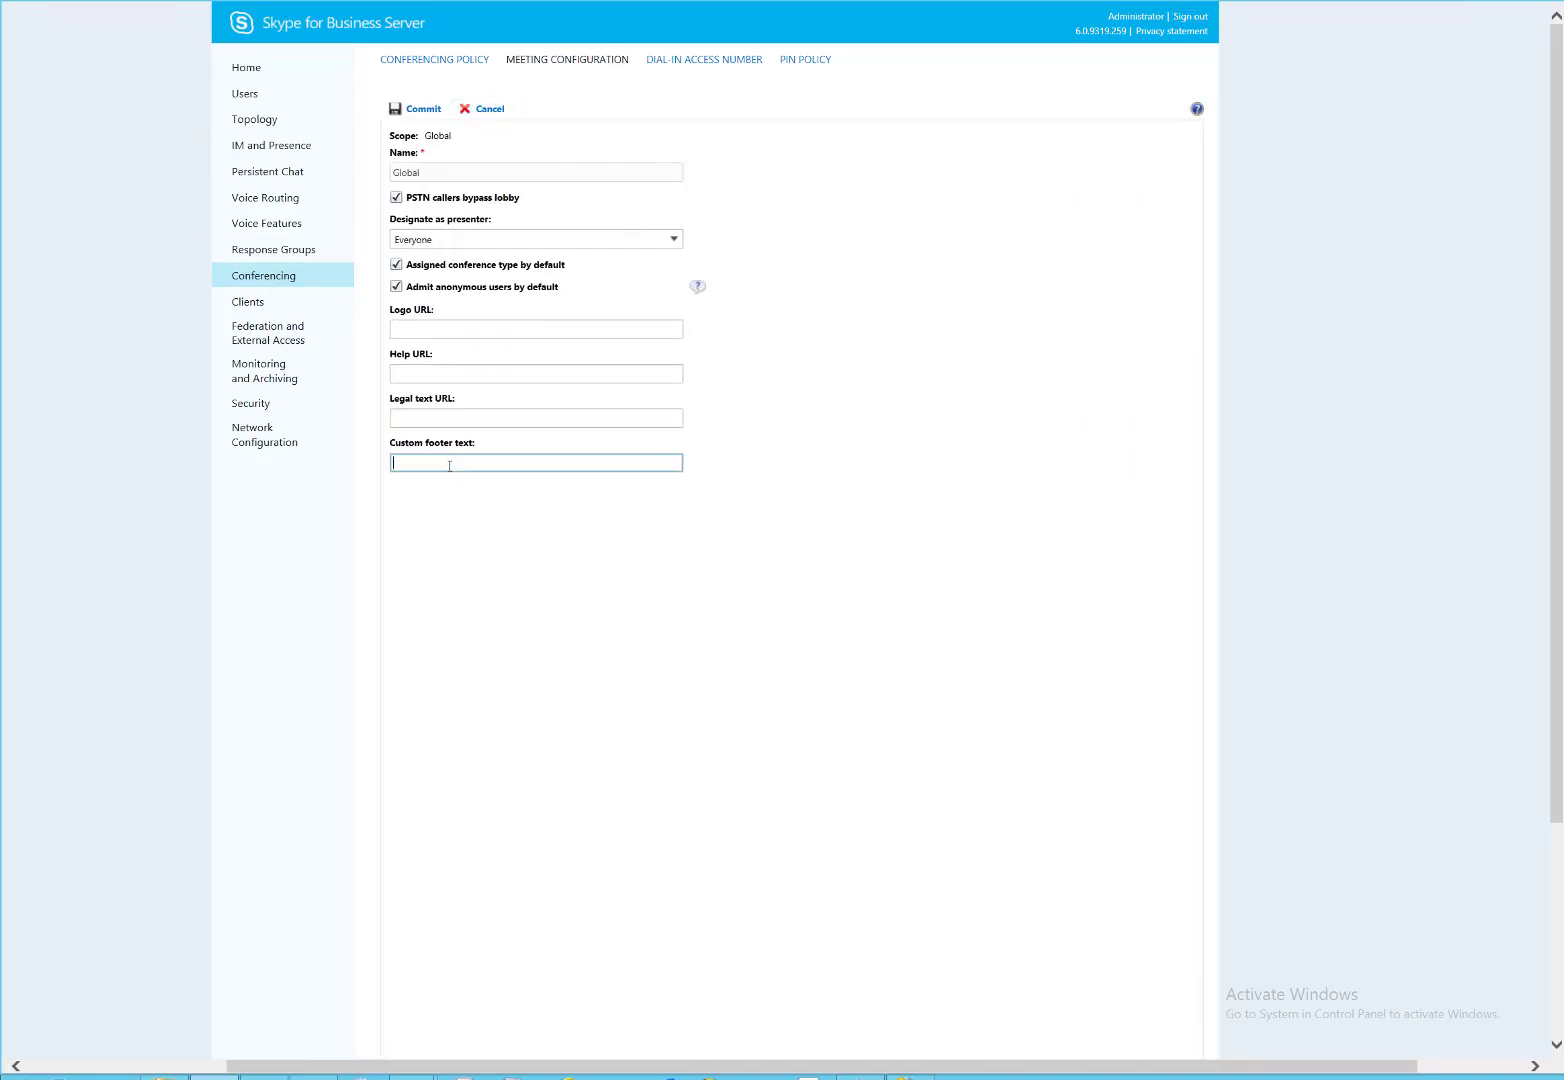
key(ctrl+v)
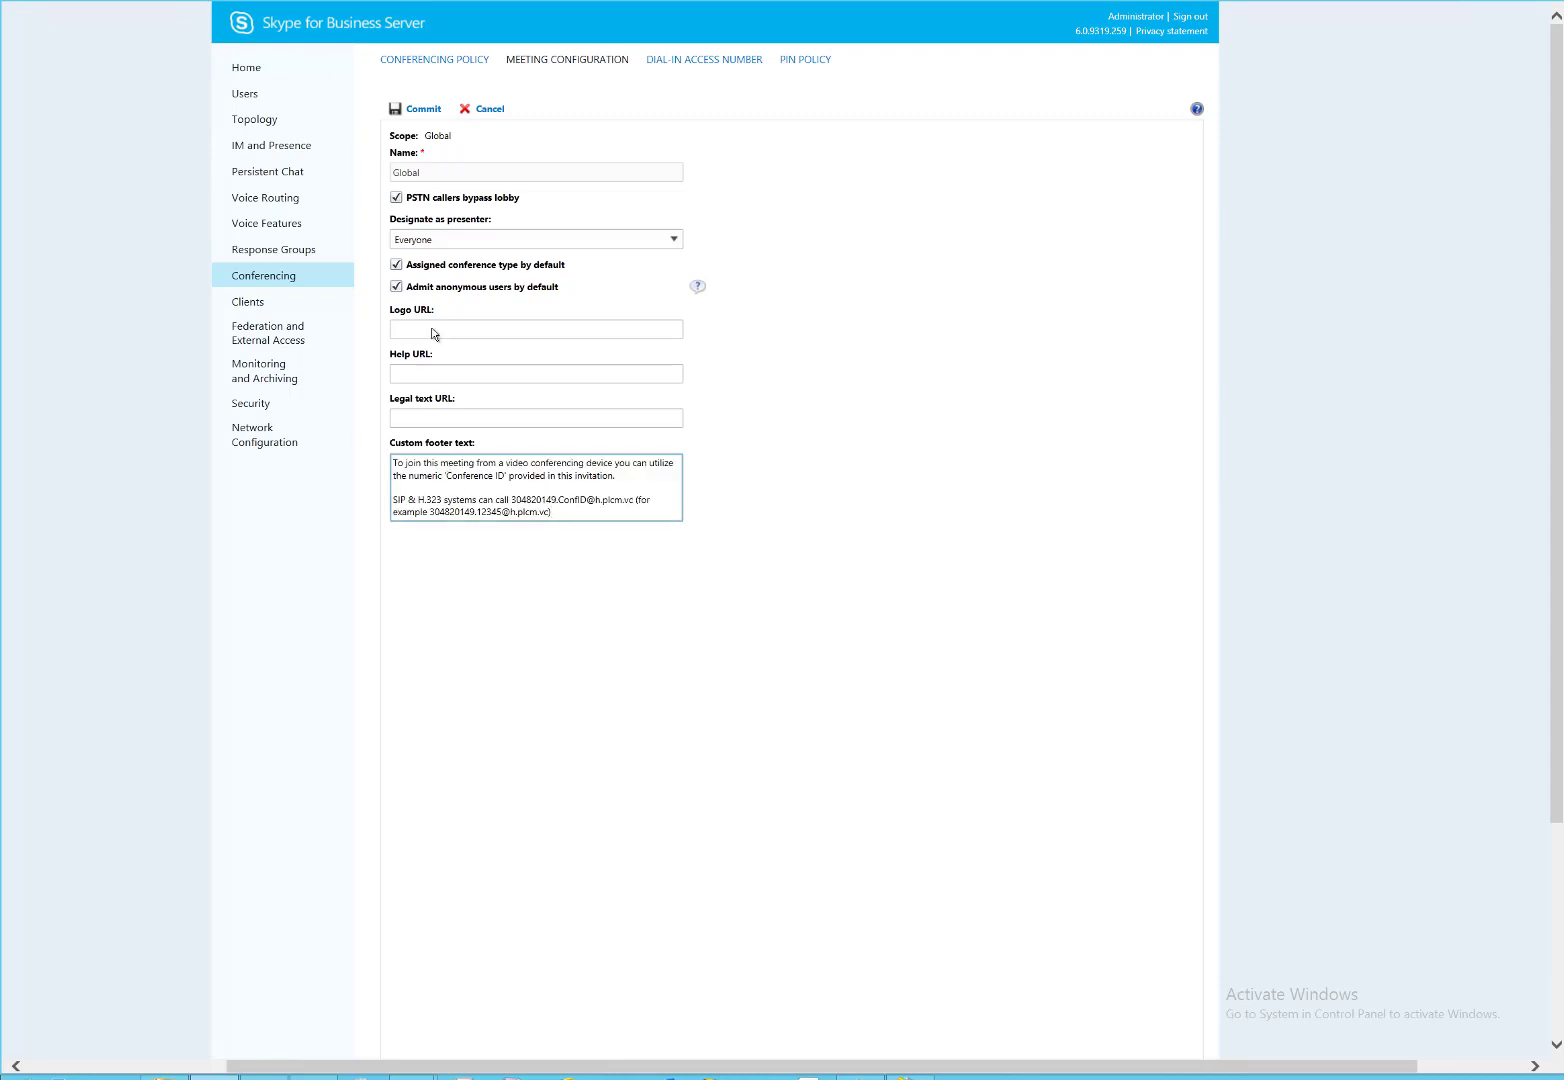
click(423, 110)
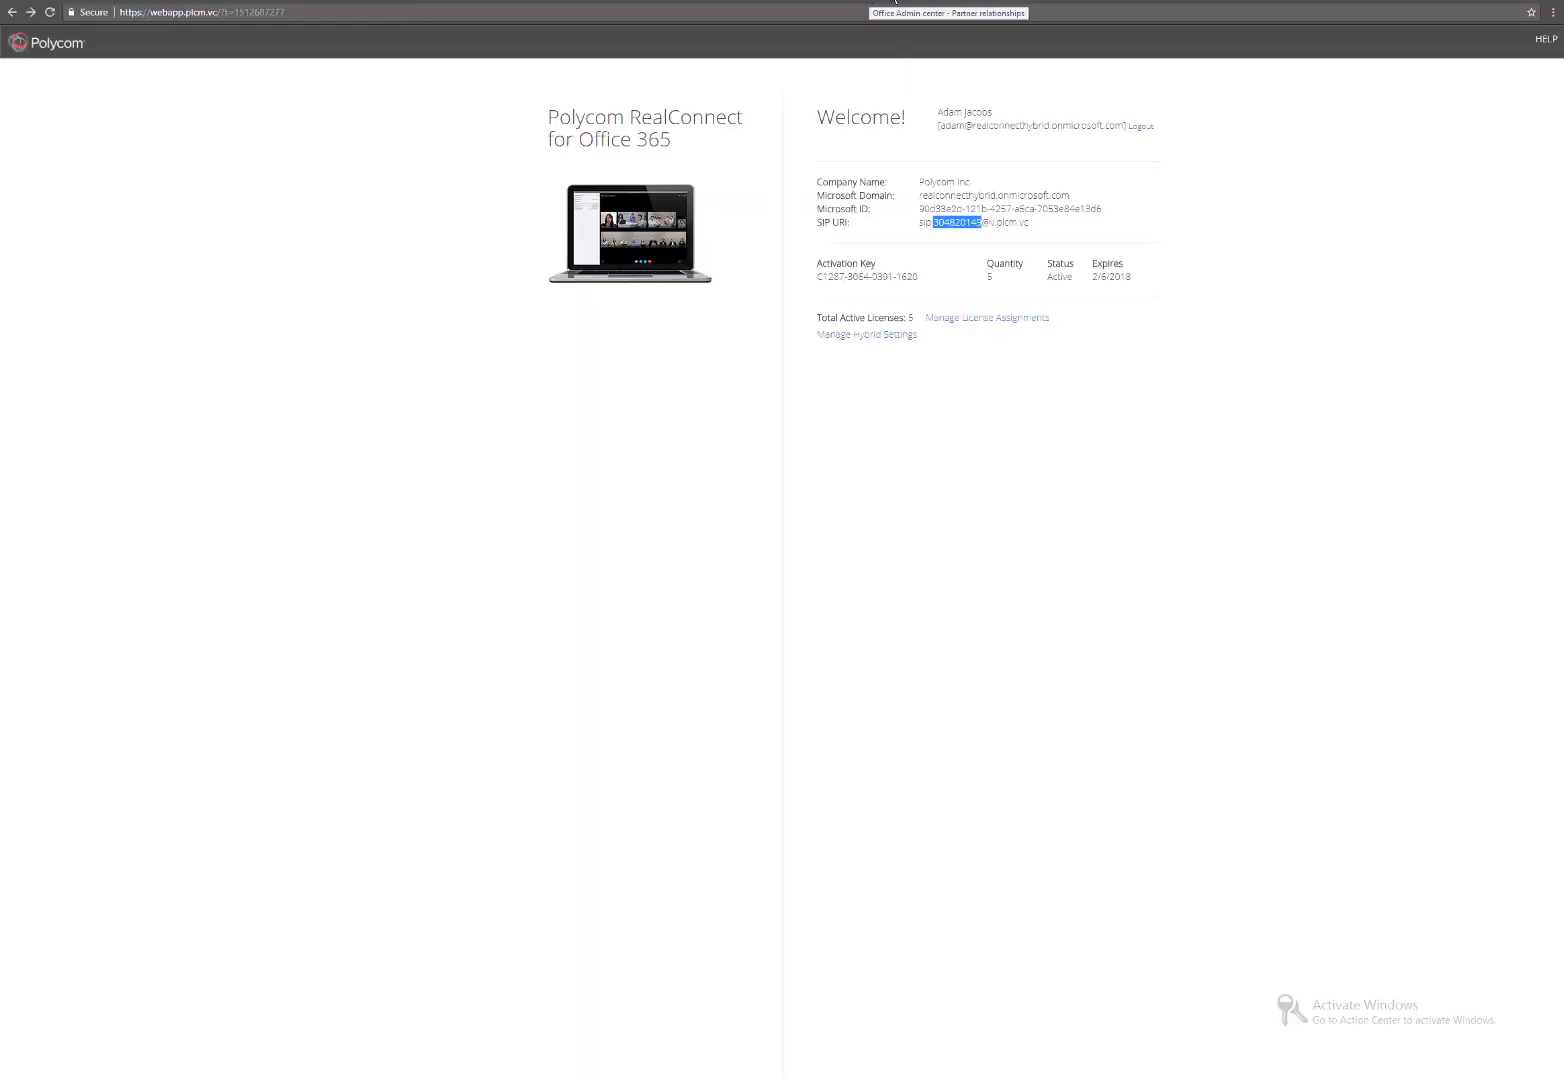
key(ctrl+shift+n)
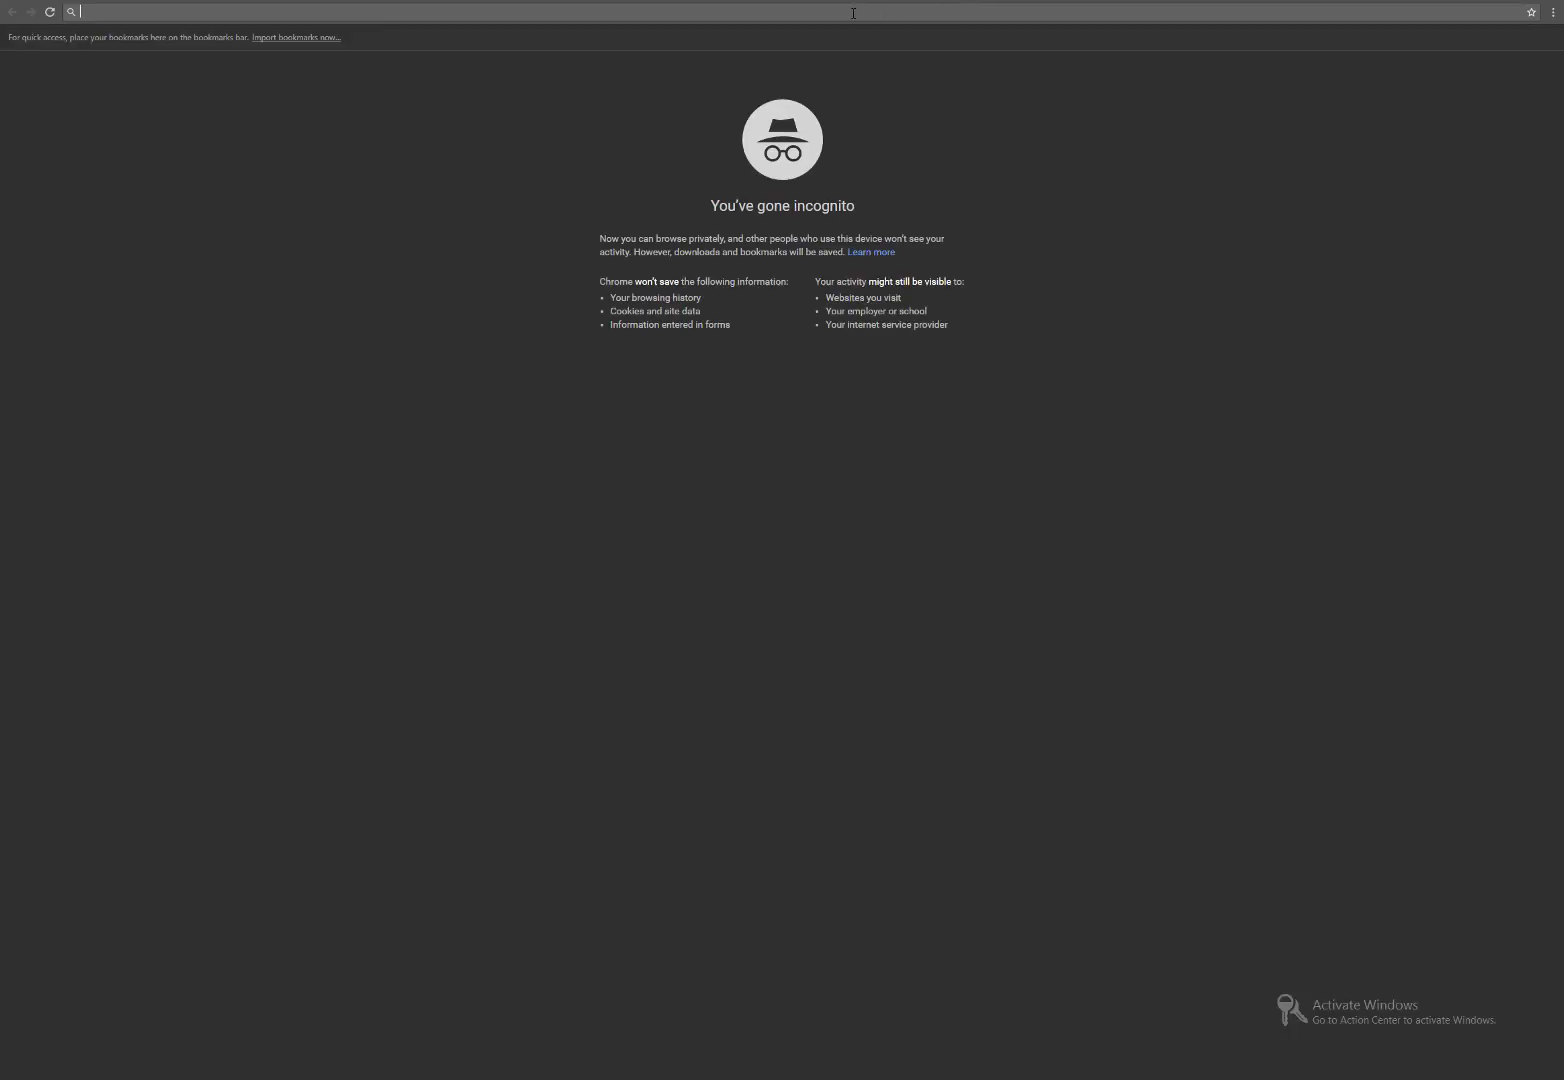
text(http)
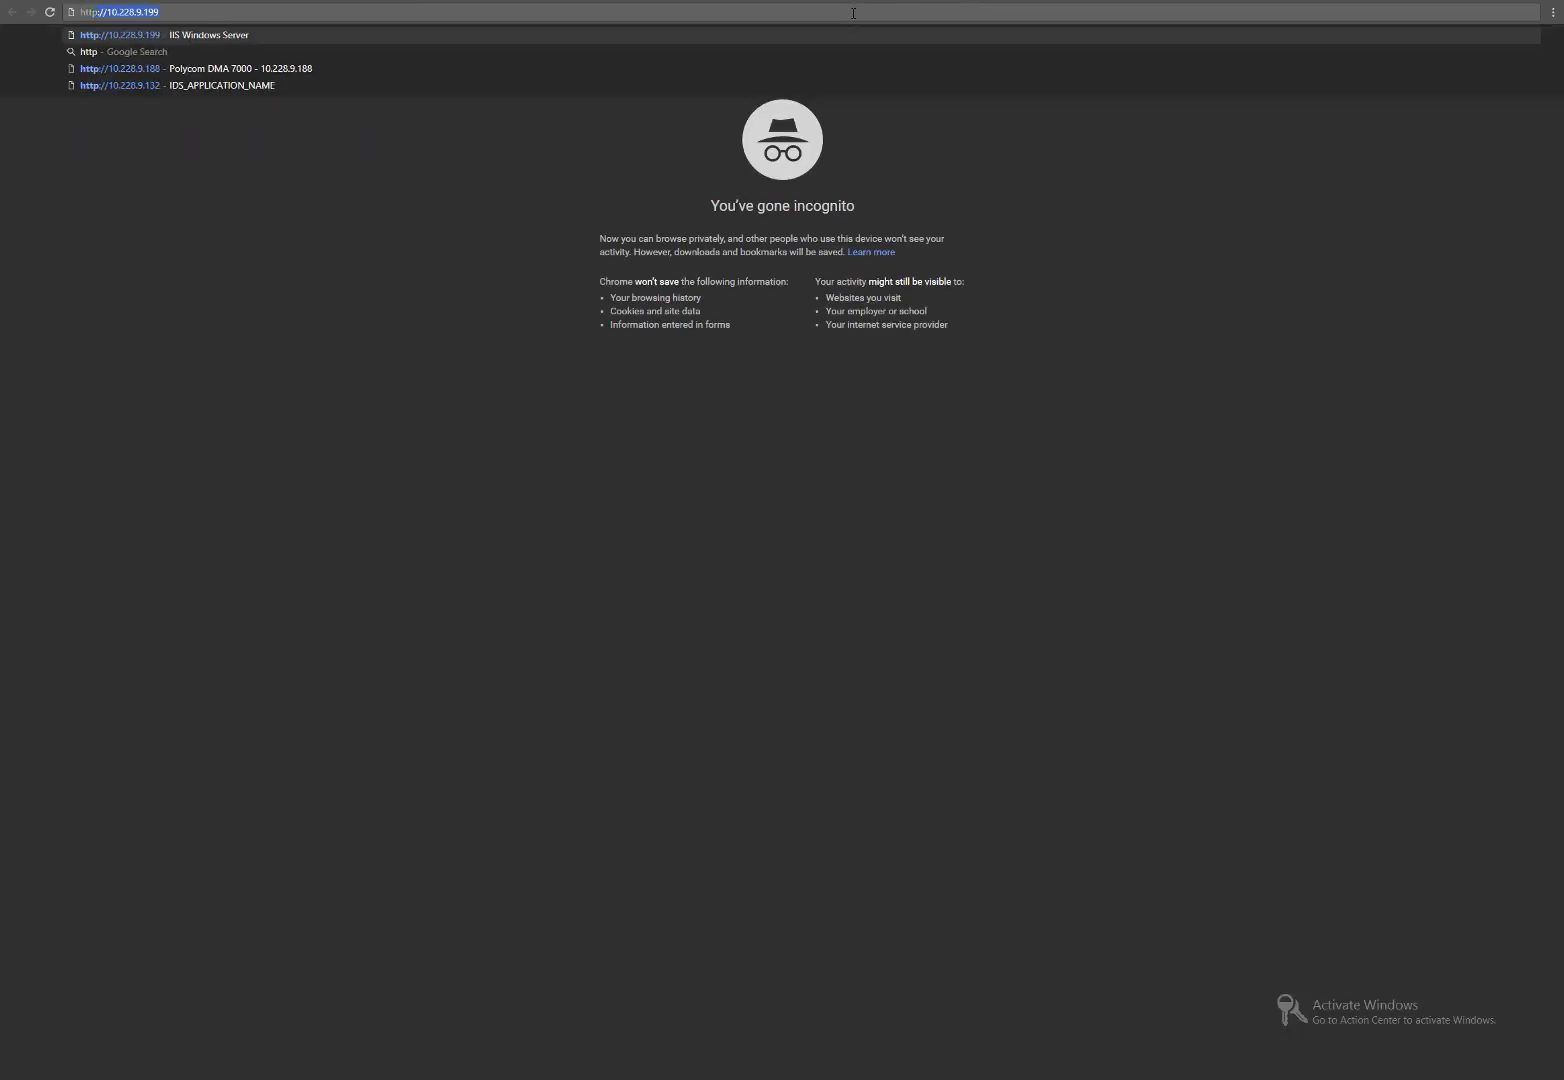
text(s:)
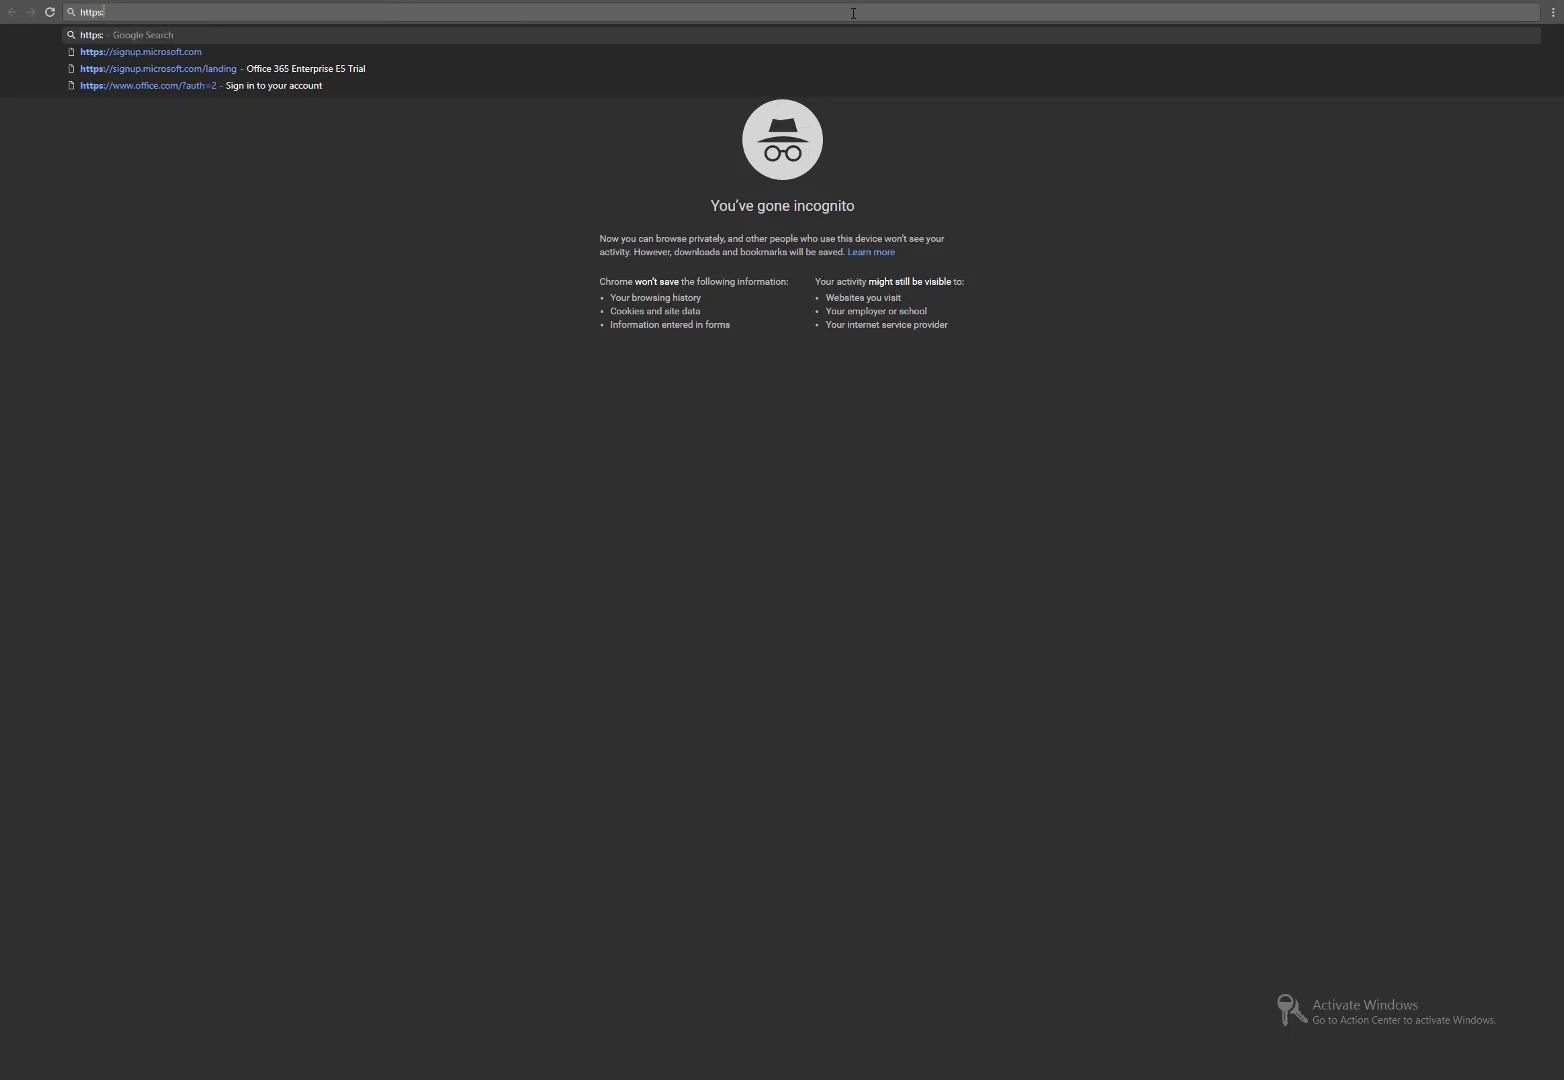
text(//mail.p)
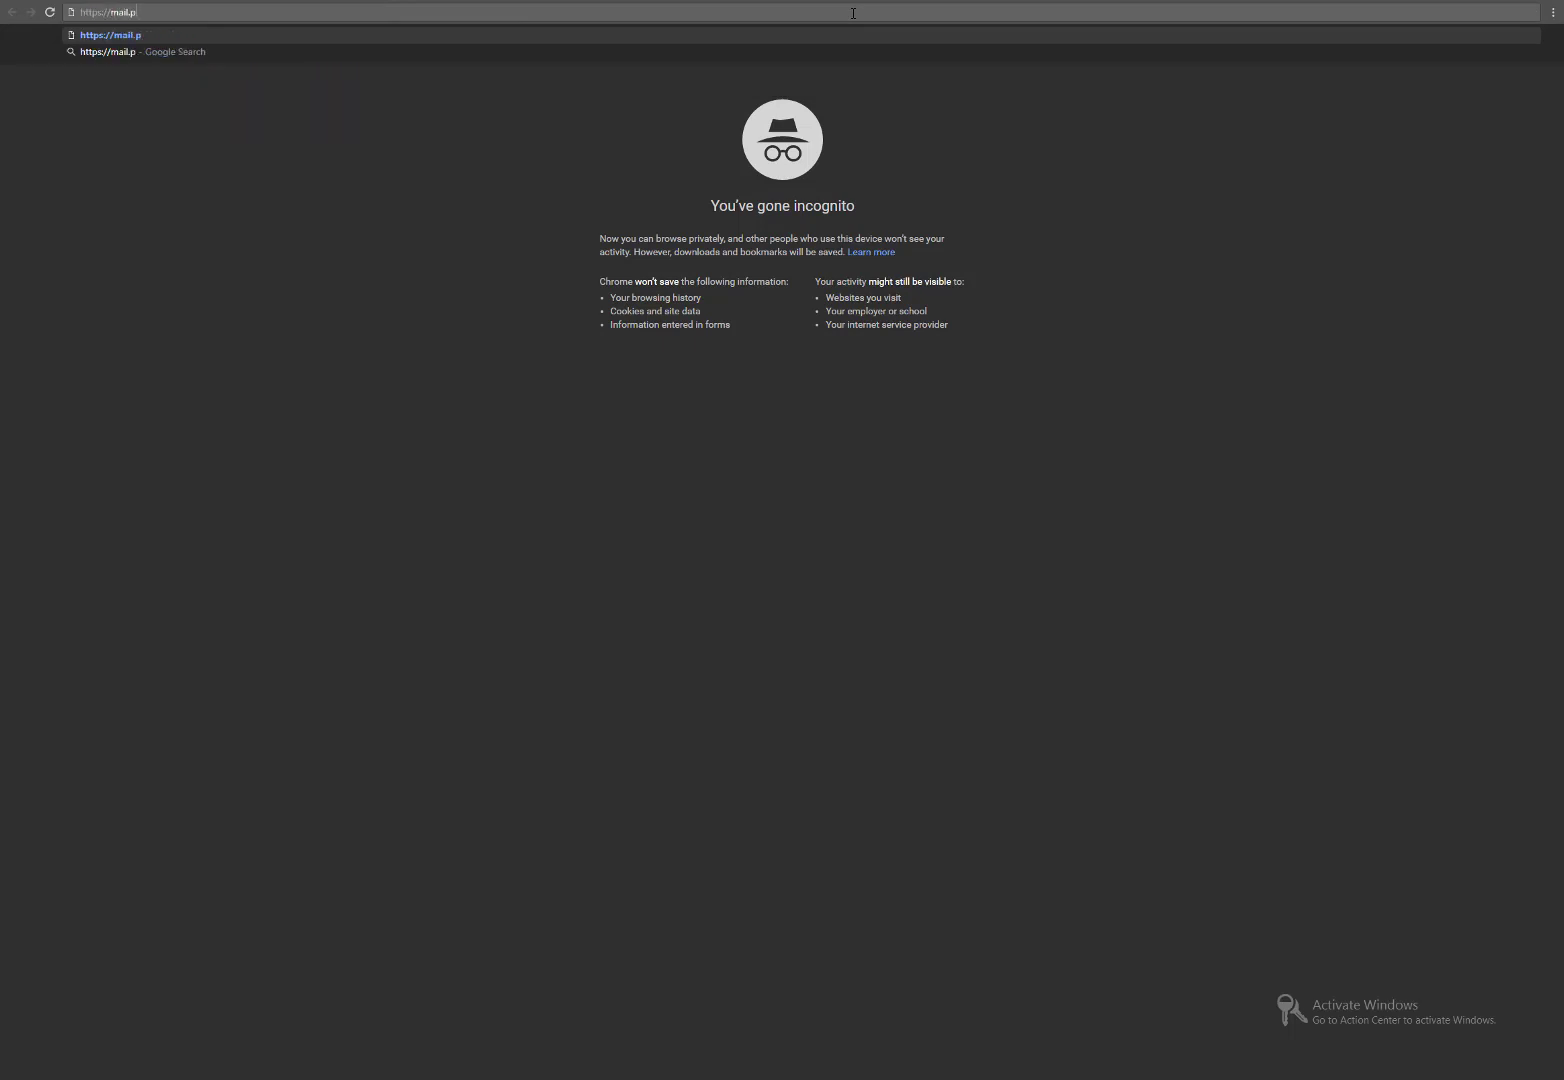
text(olycom-mslab03.com/owa)
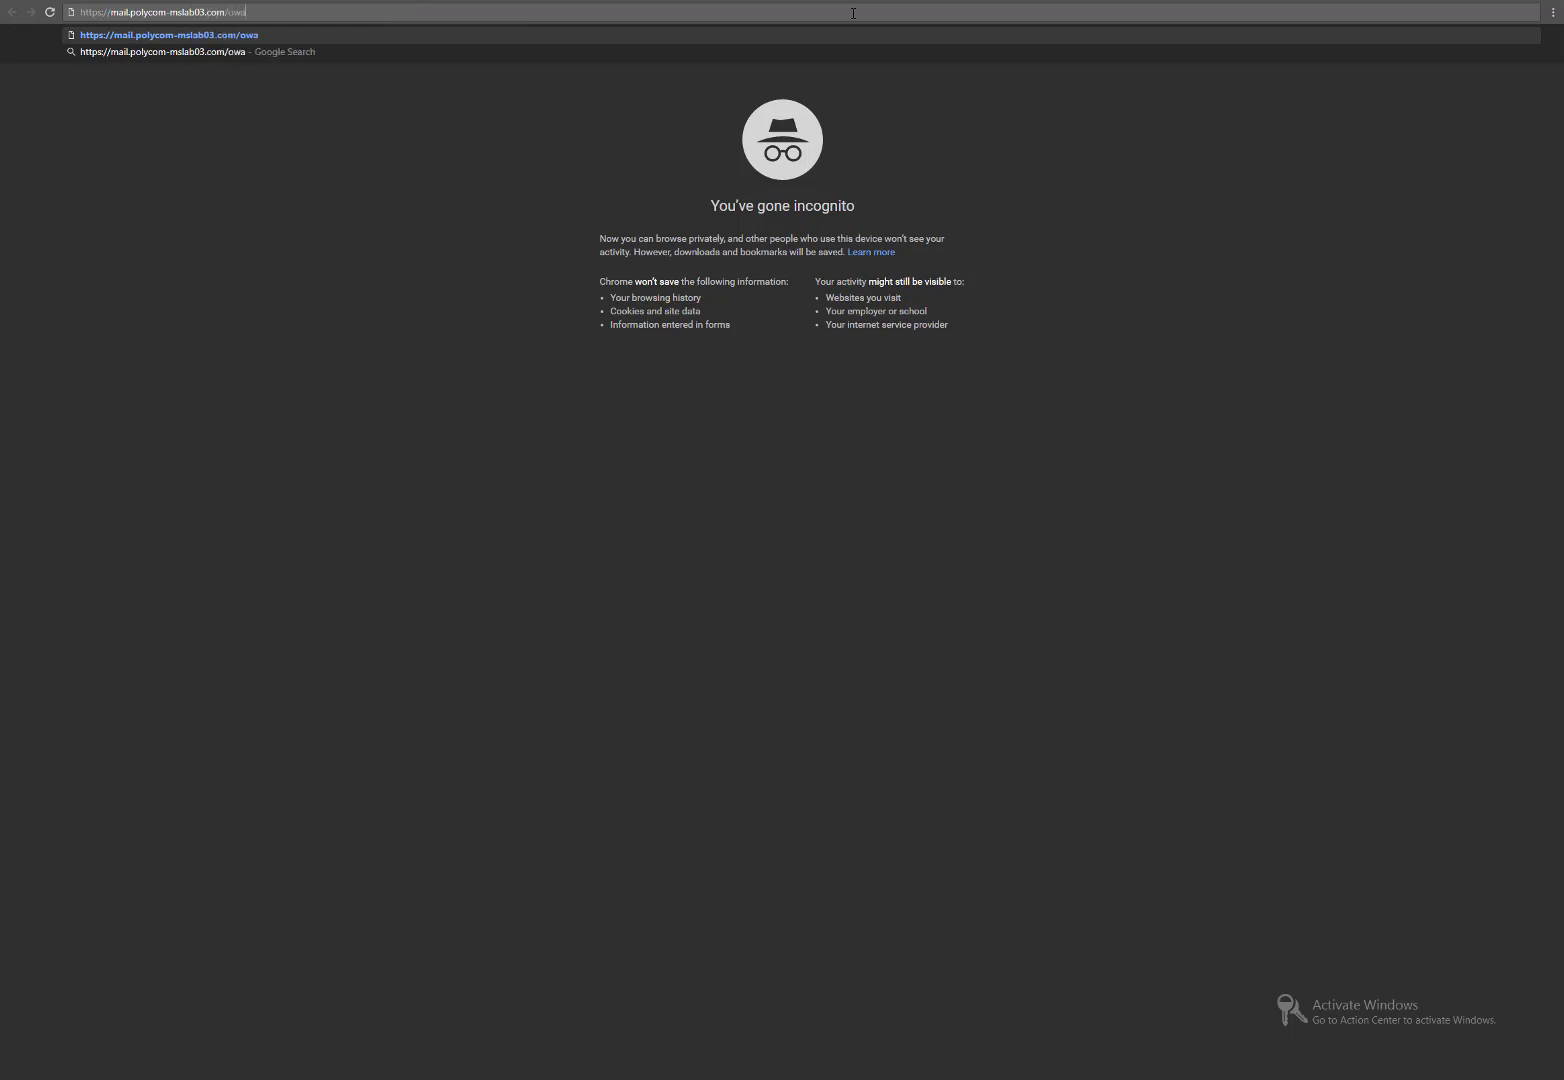
key(Return)
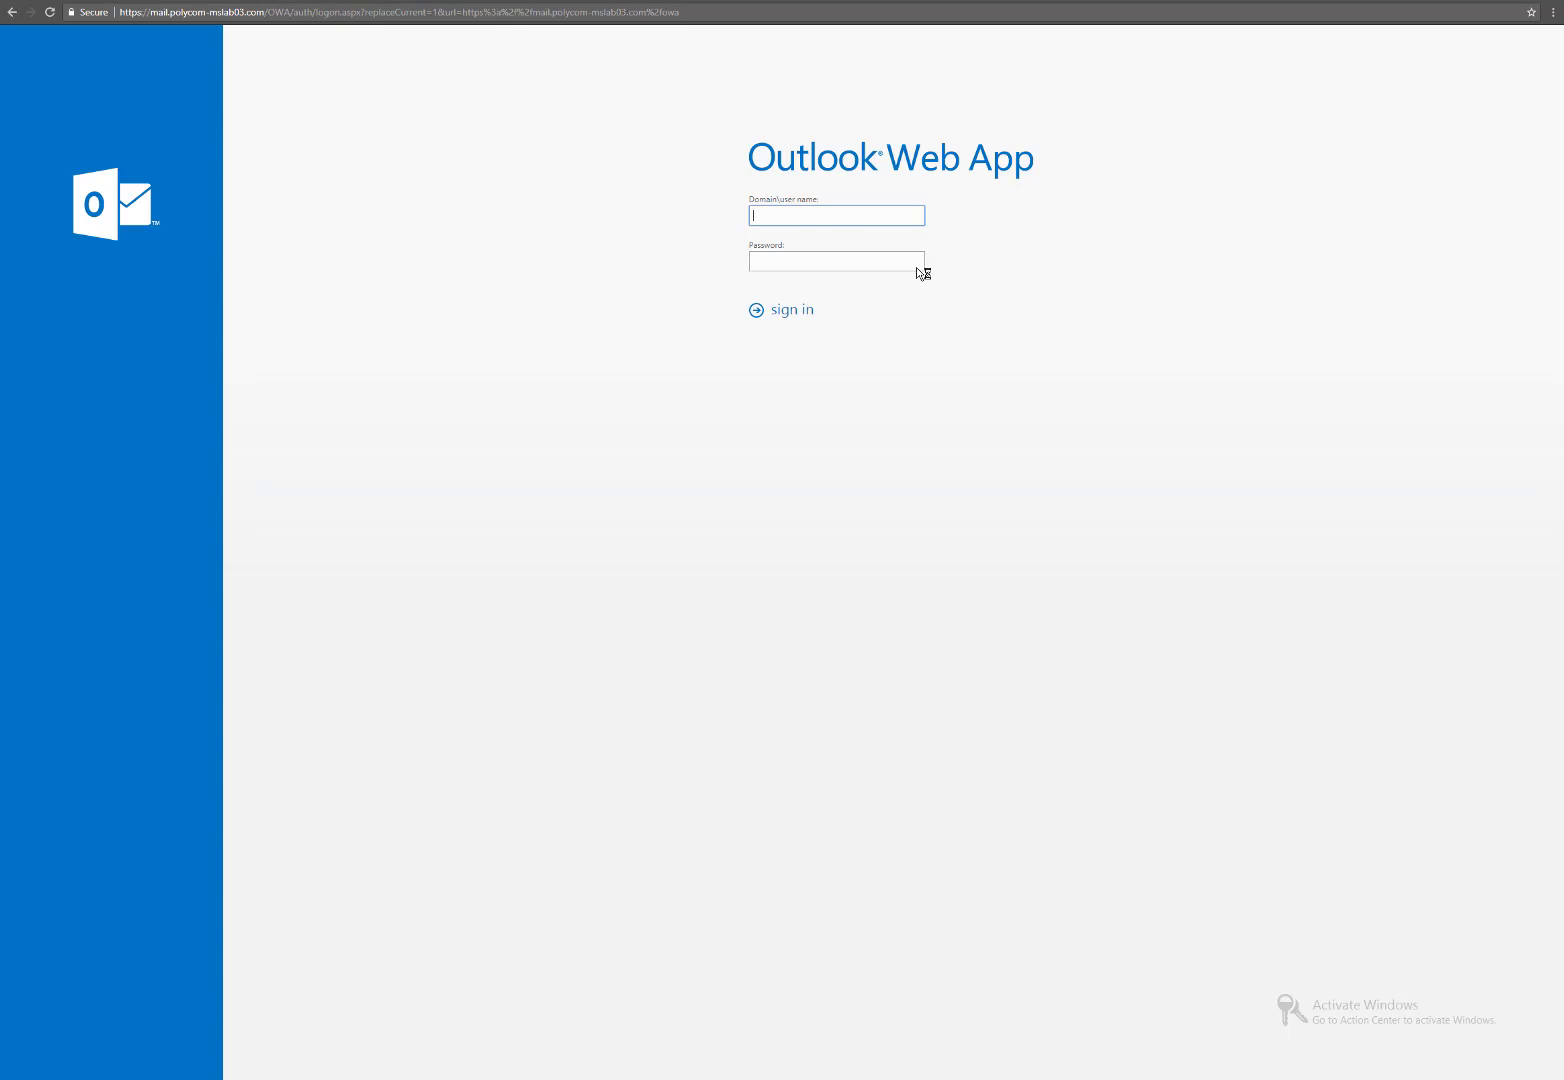
Sign in to Outlook Web App with the domain user's e-mail address and password.
key(Tab)
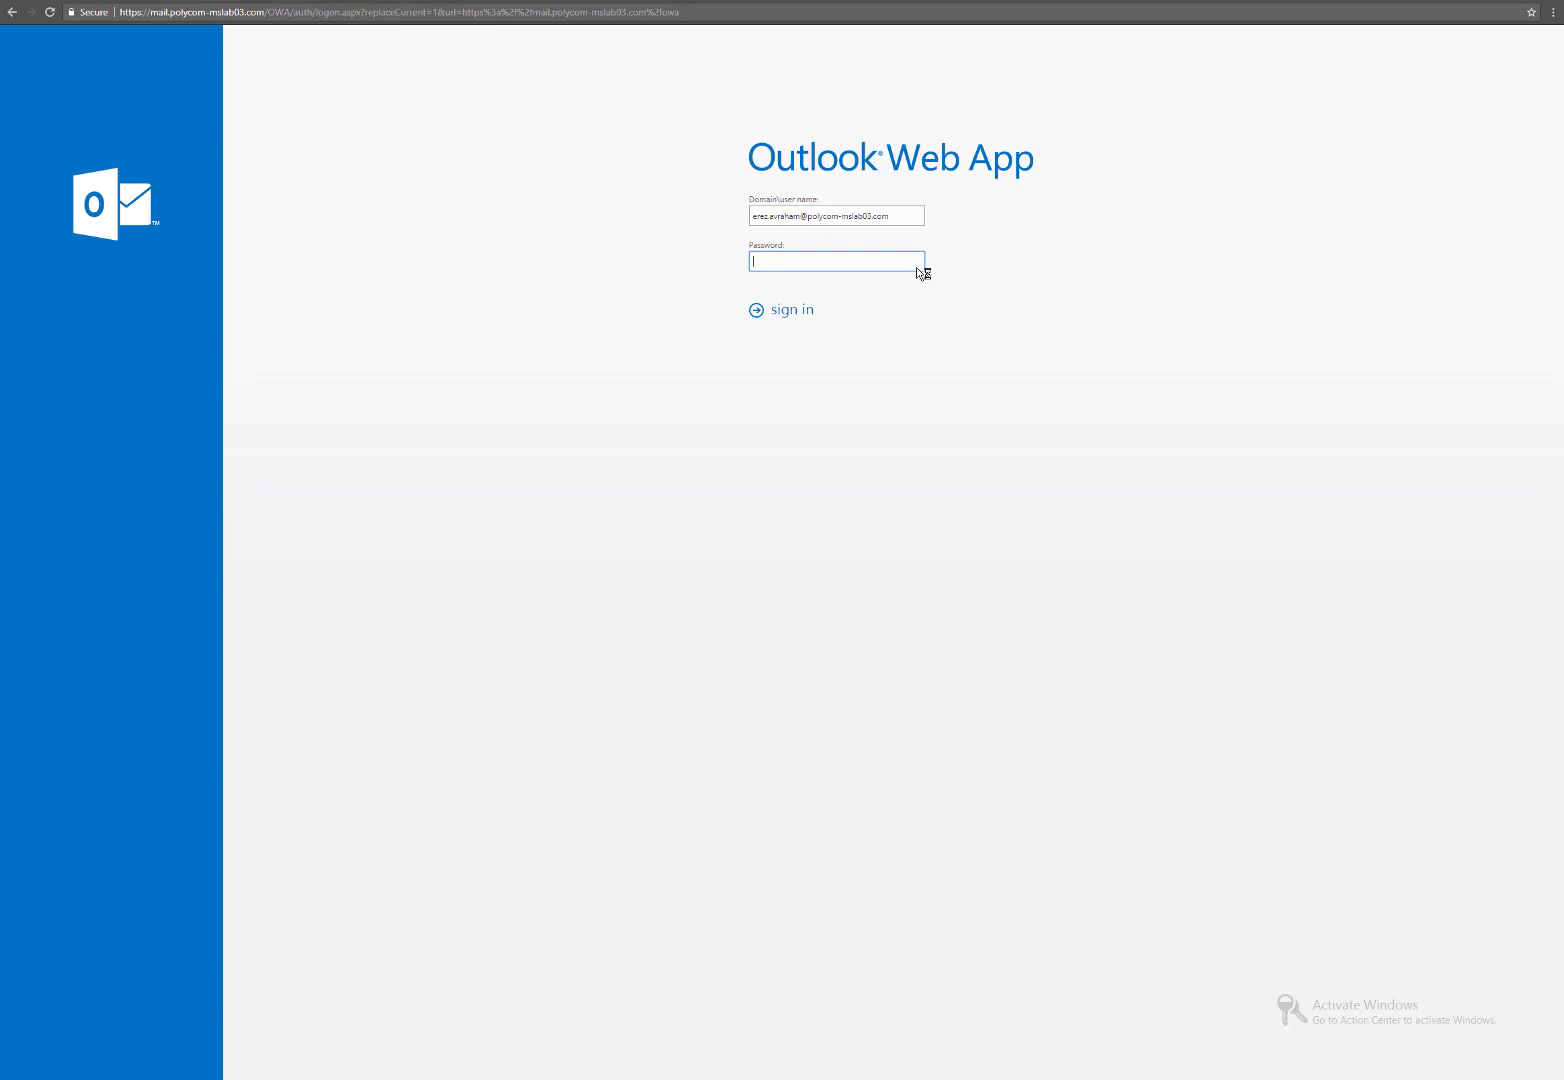
text(••••••••••)
key(Return)
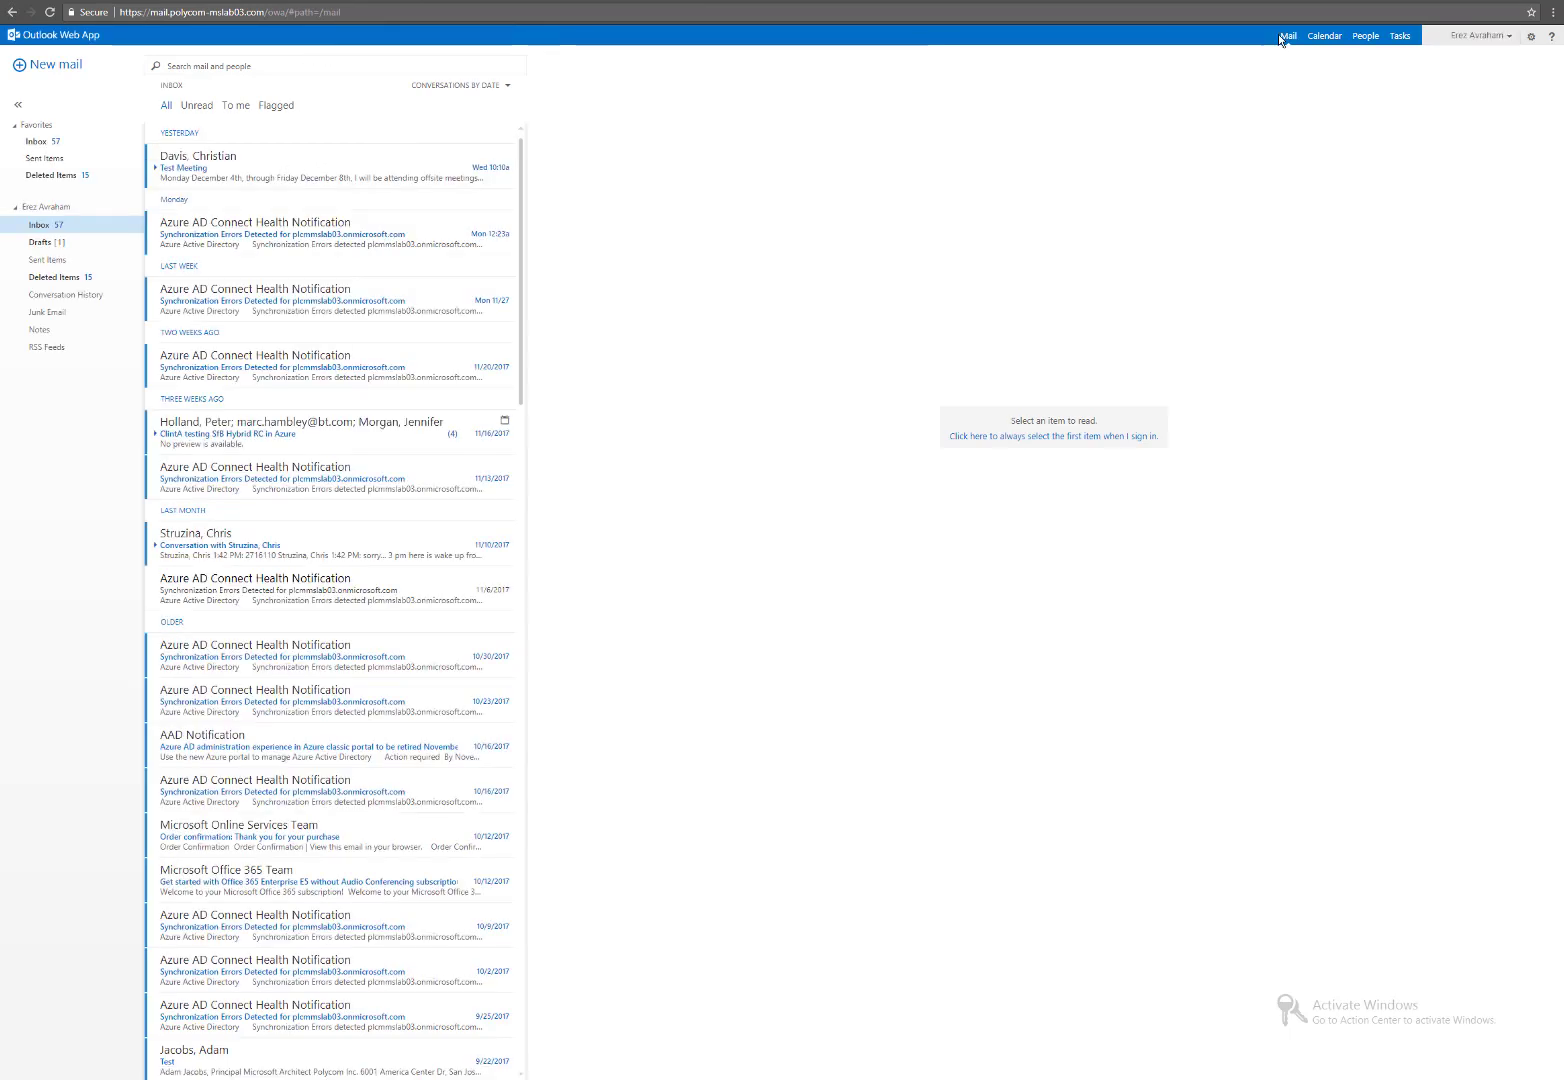
click(1322, 36)
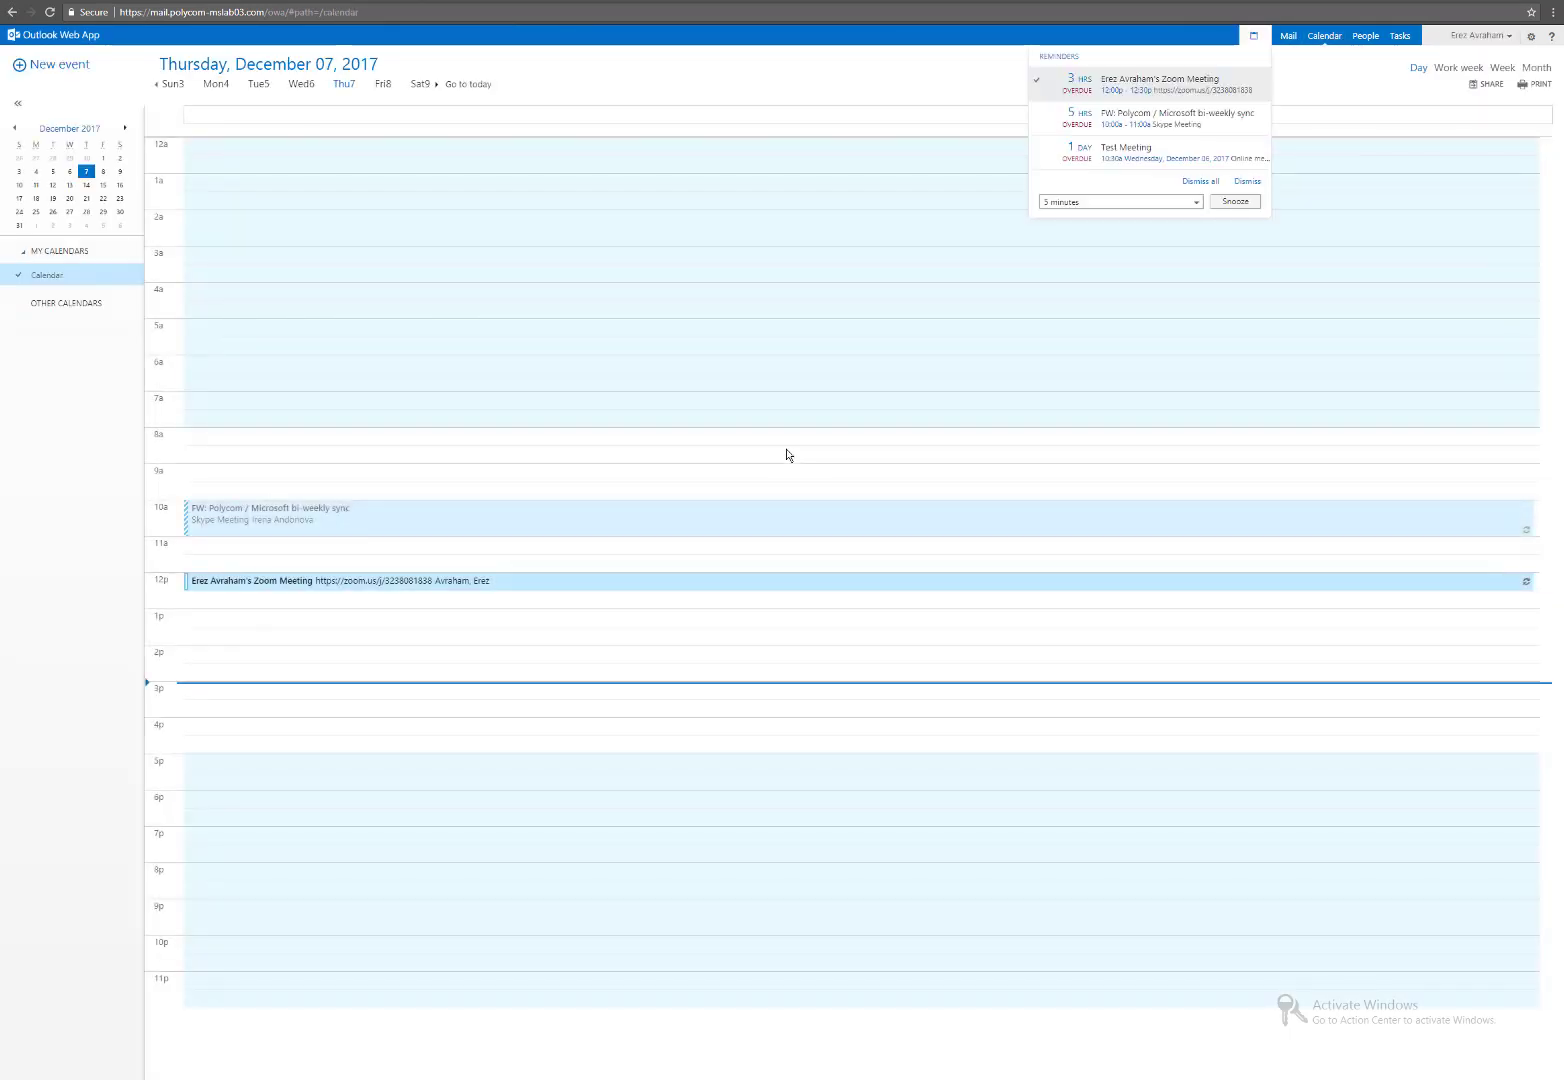
click(259, 693)
double_click(259, 691)
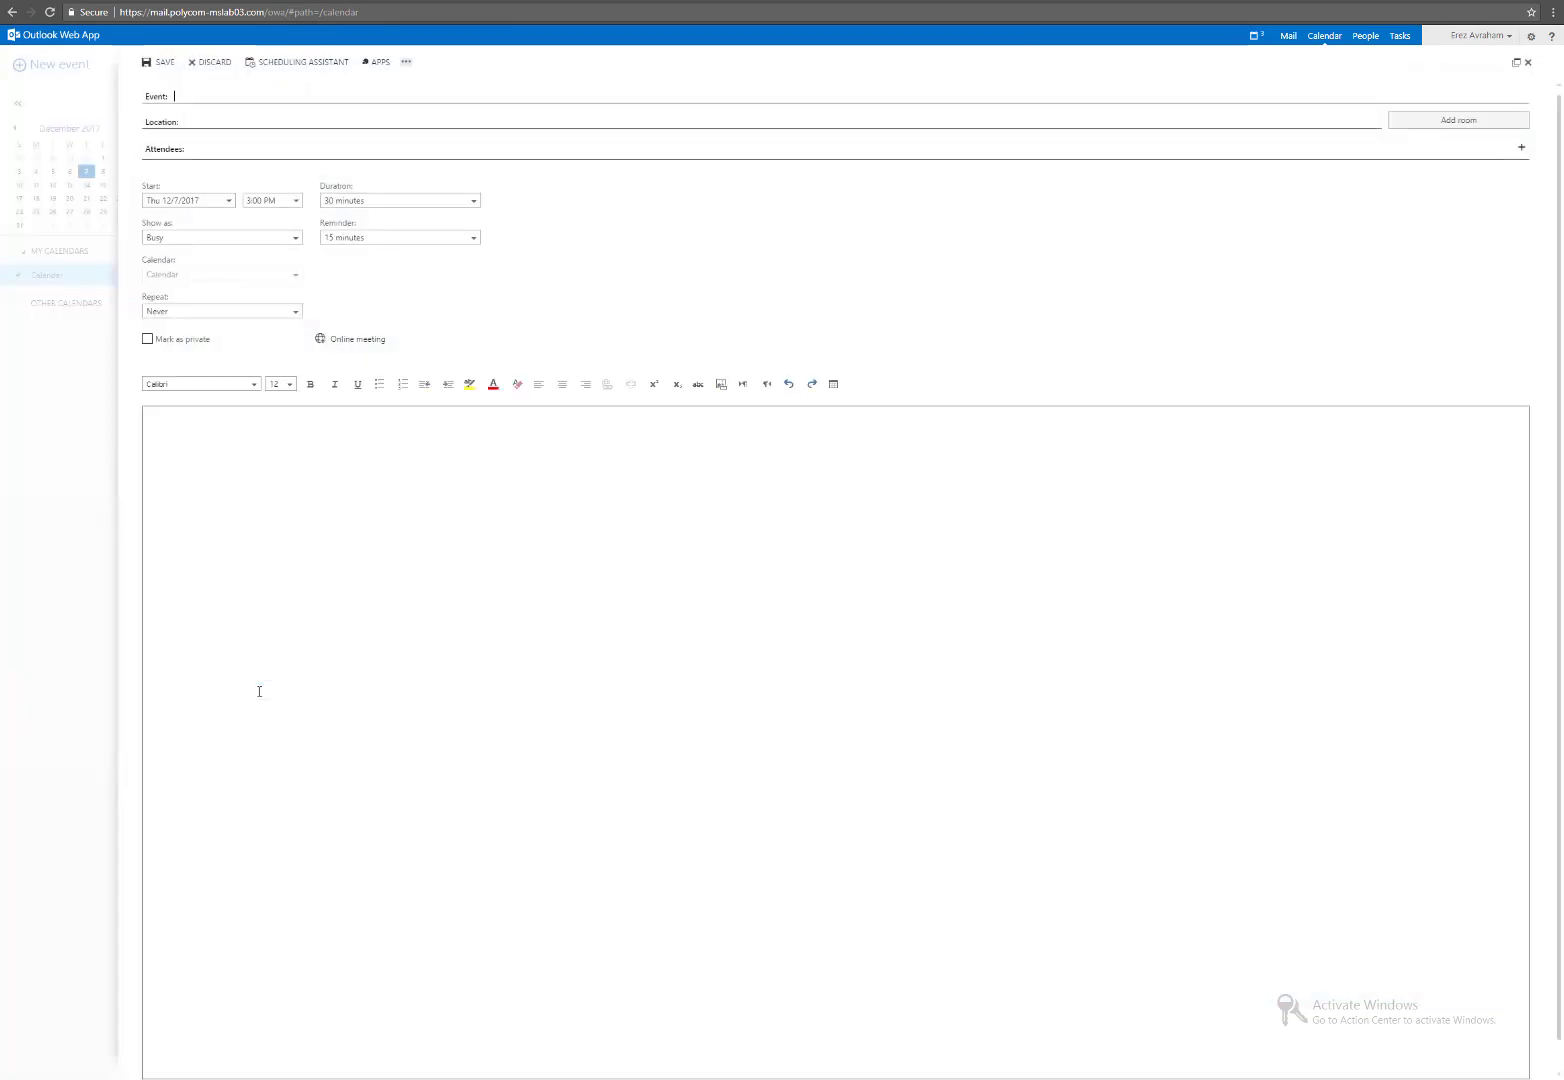
click(358, 341)
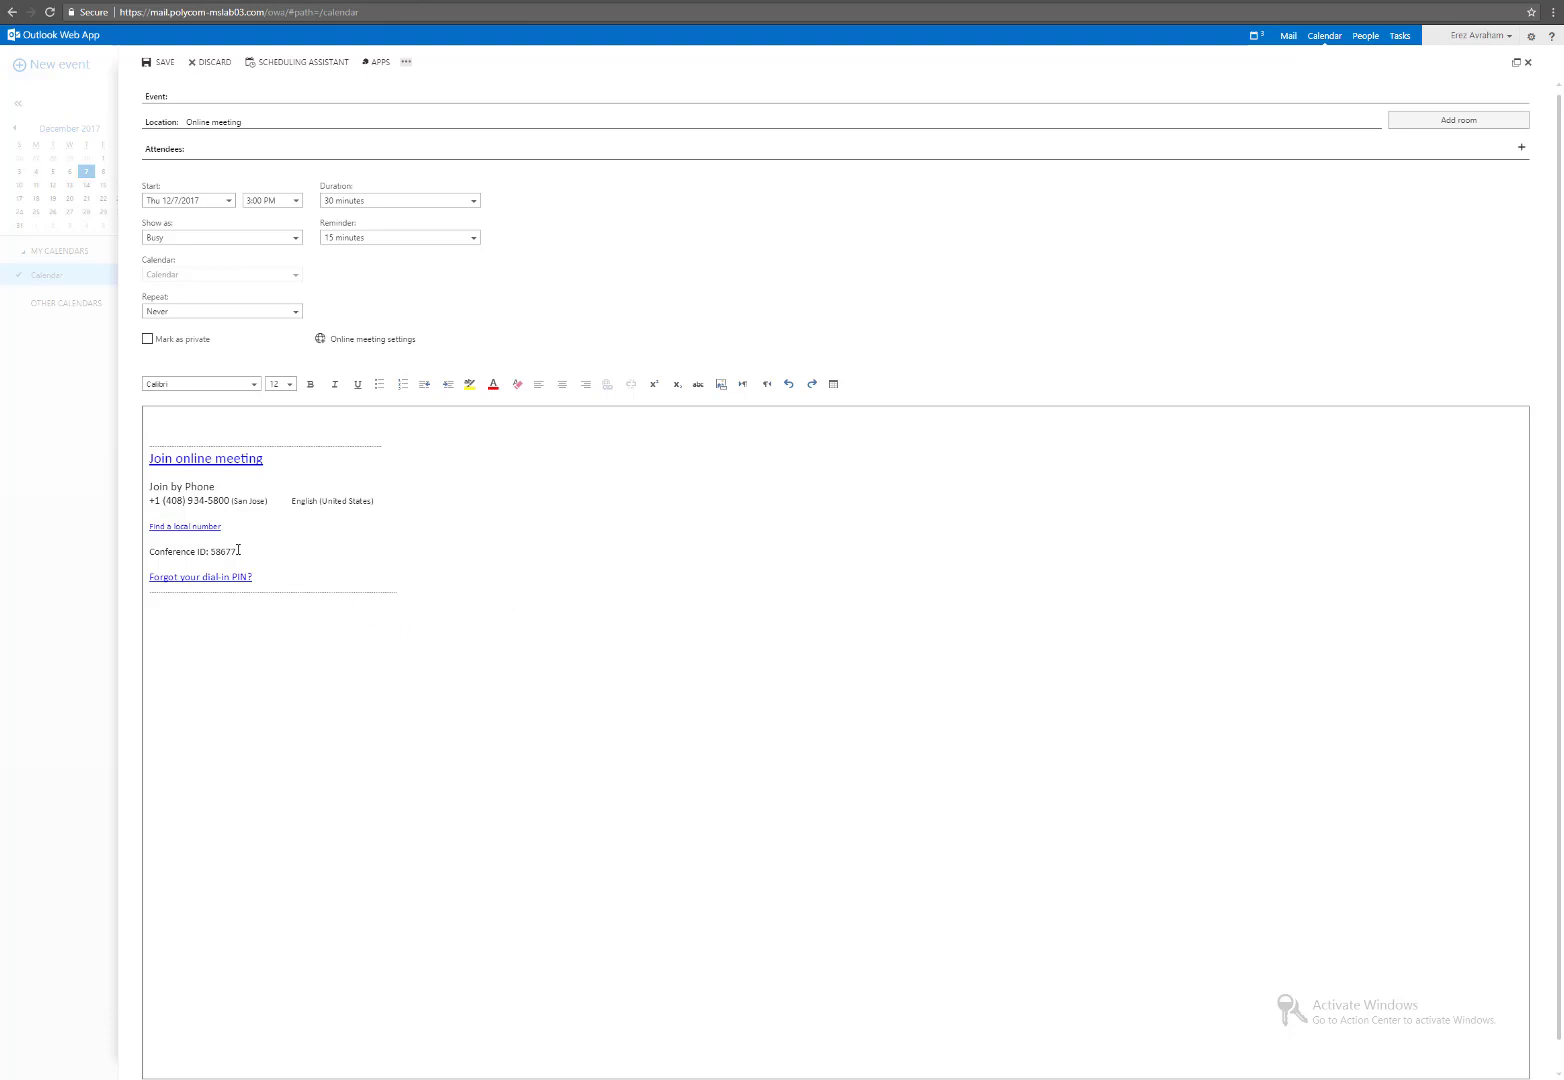
drag(237, 550, 211, 552)
key(ctrl+c)
key(alt+Tab)
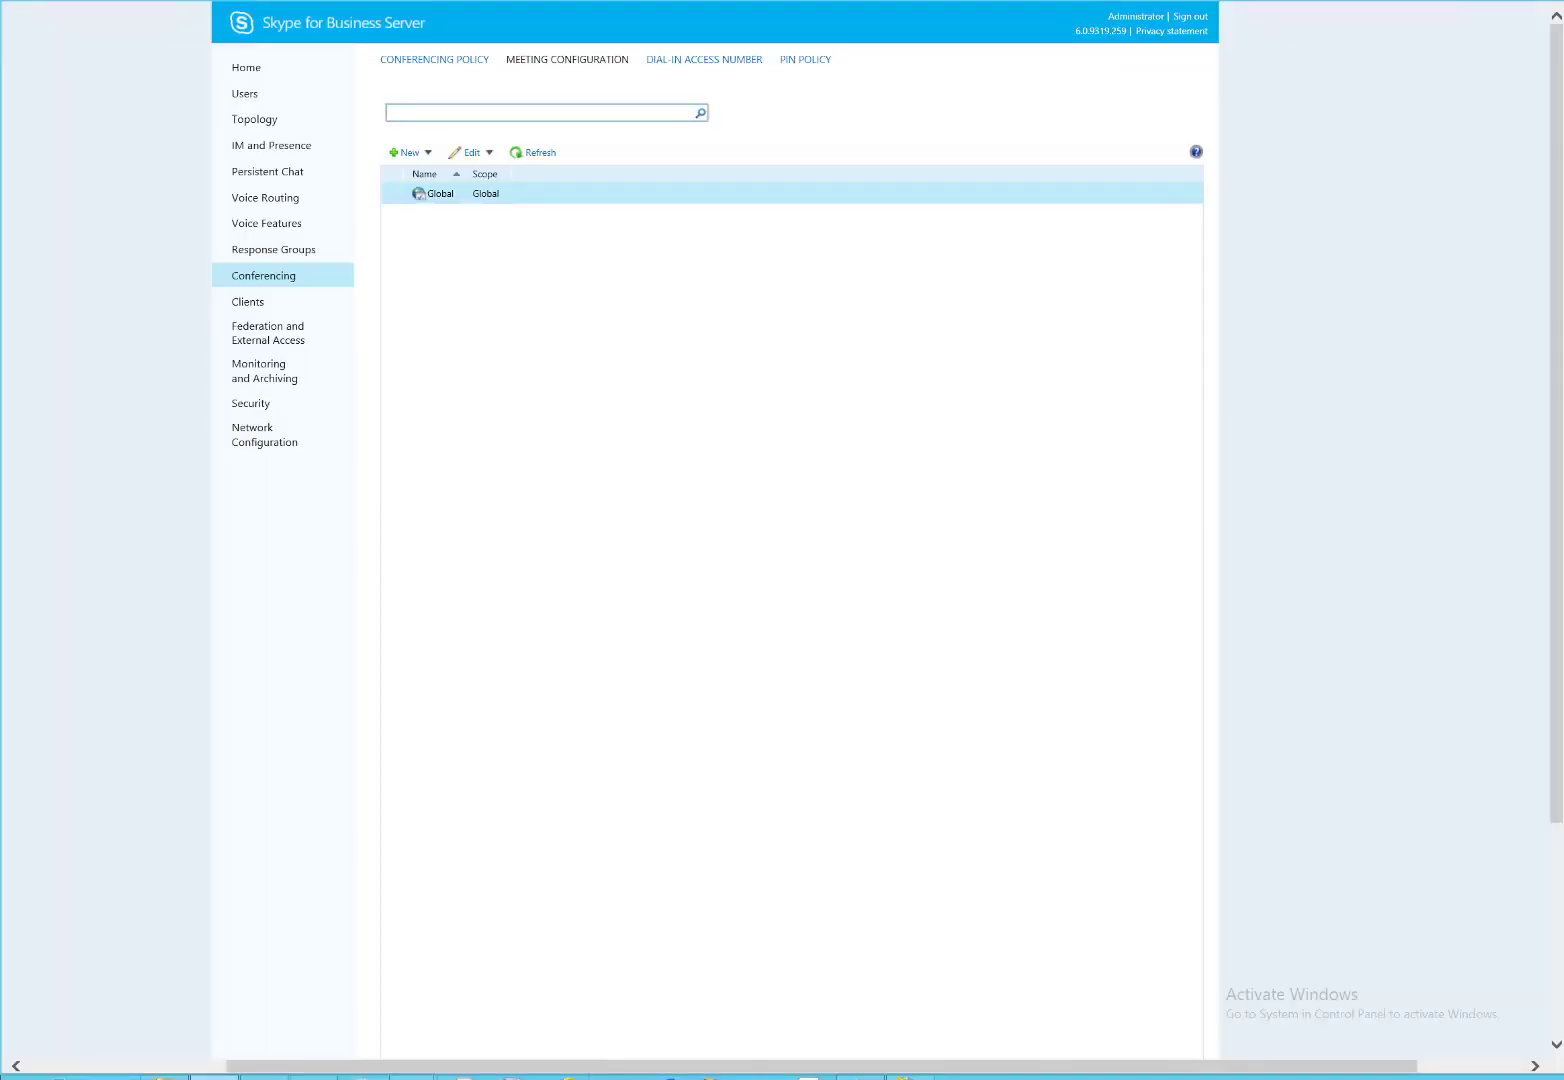
Replace the [ConfID] placeholder in the focus-uri line with conference ID 58677.
click(860, 1077)
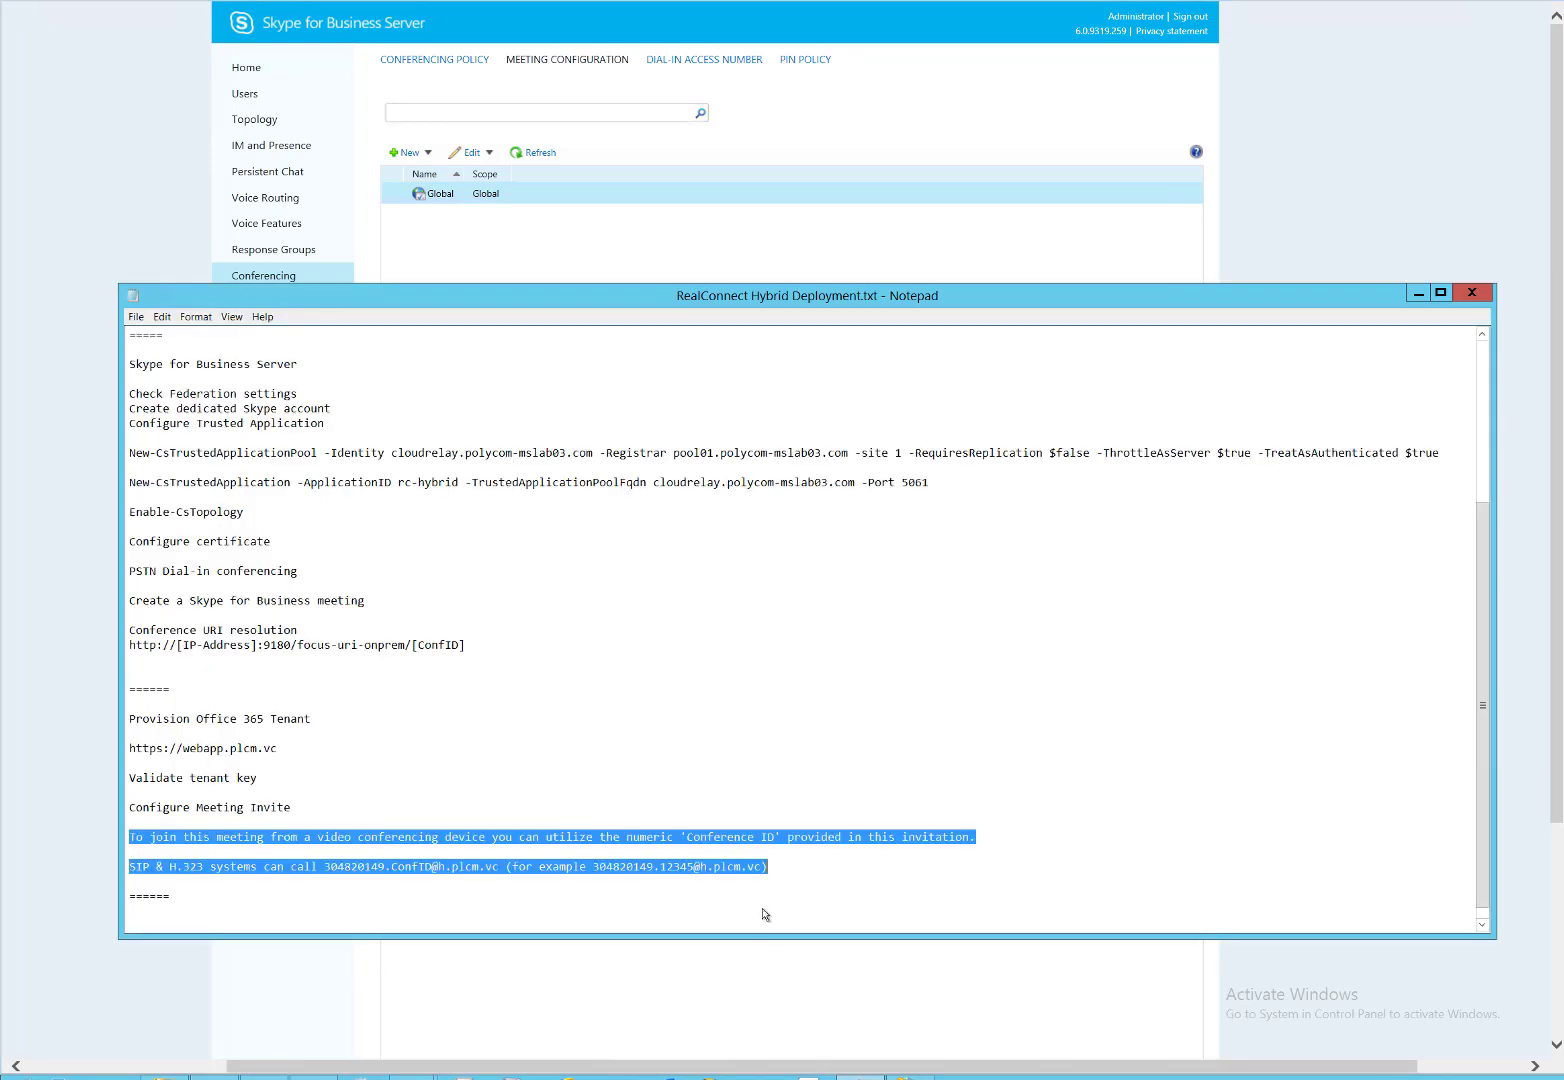
scroll(527, 675, down, 1)
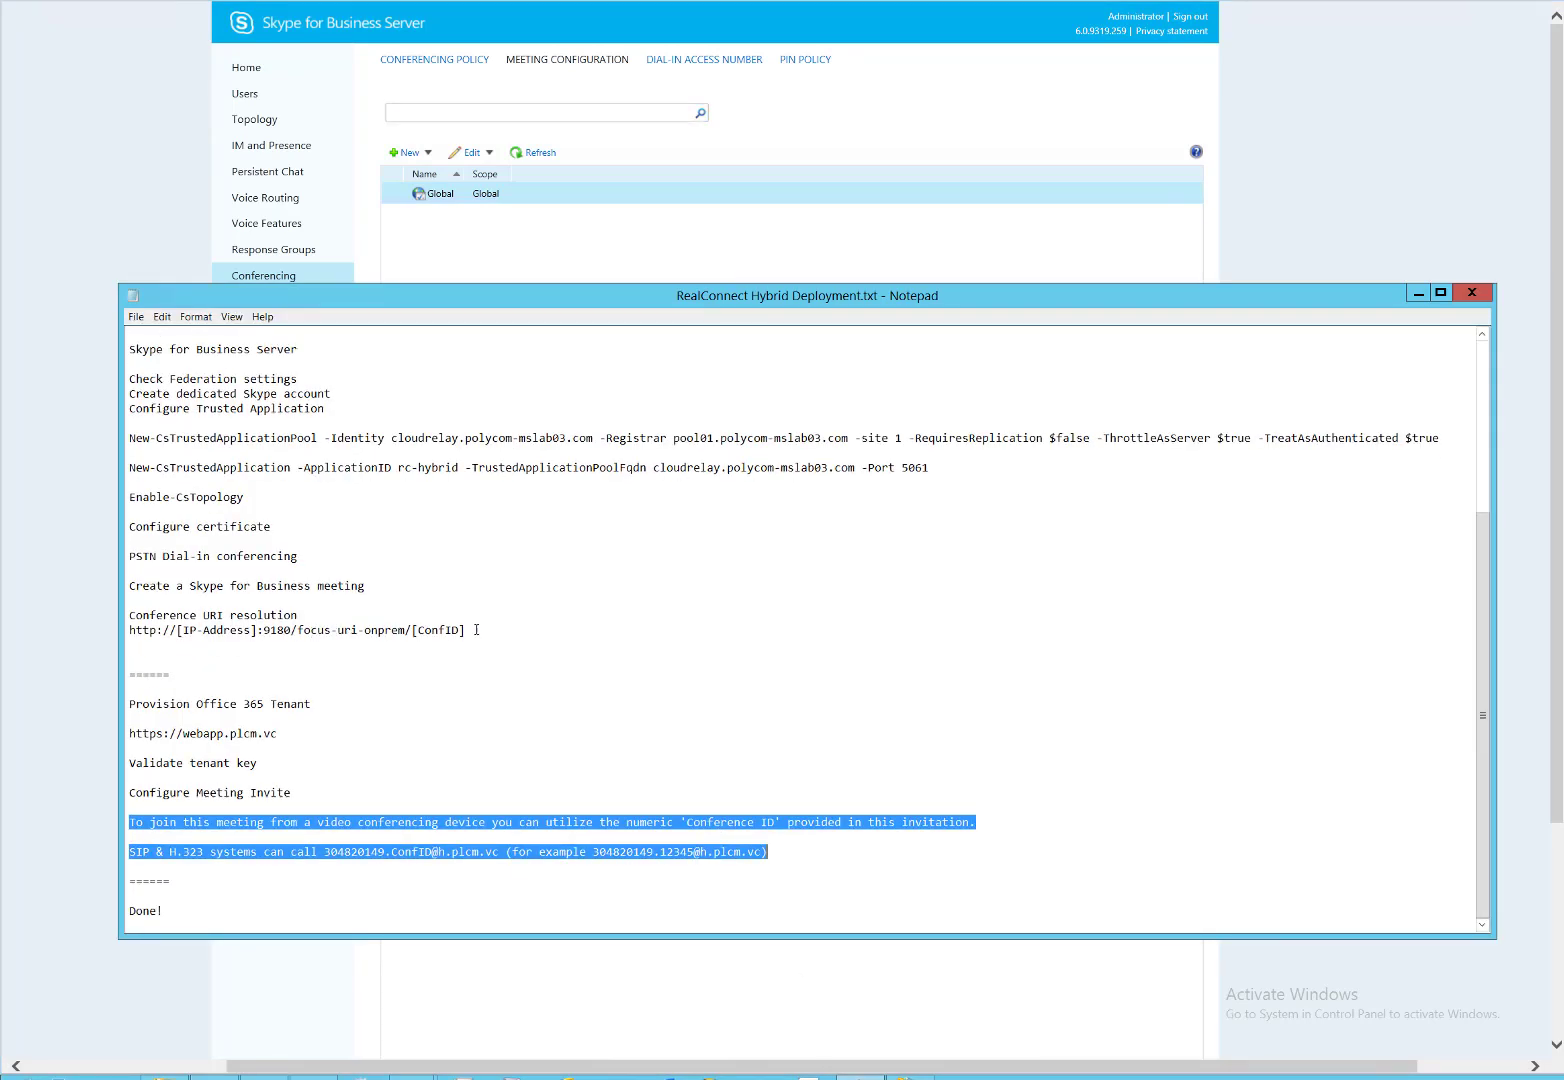
drag(476, 629, 411, 630)
key(ctrl+v)
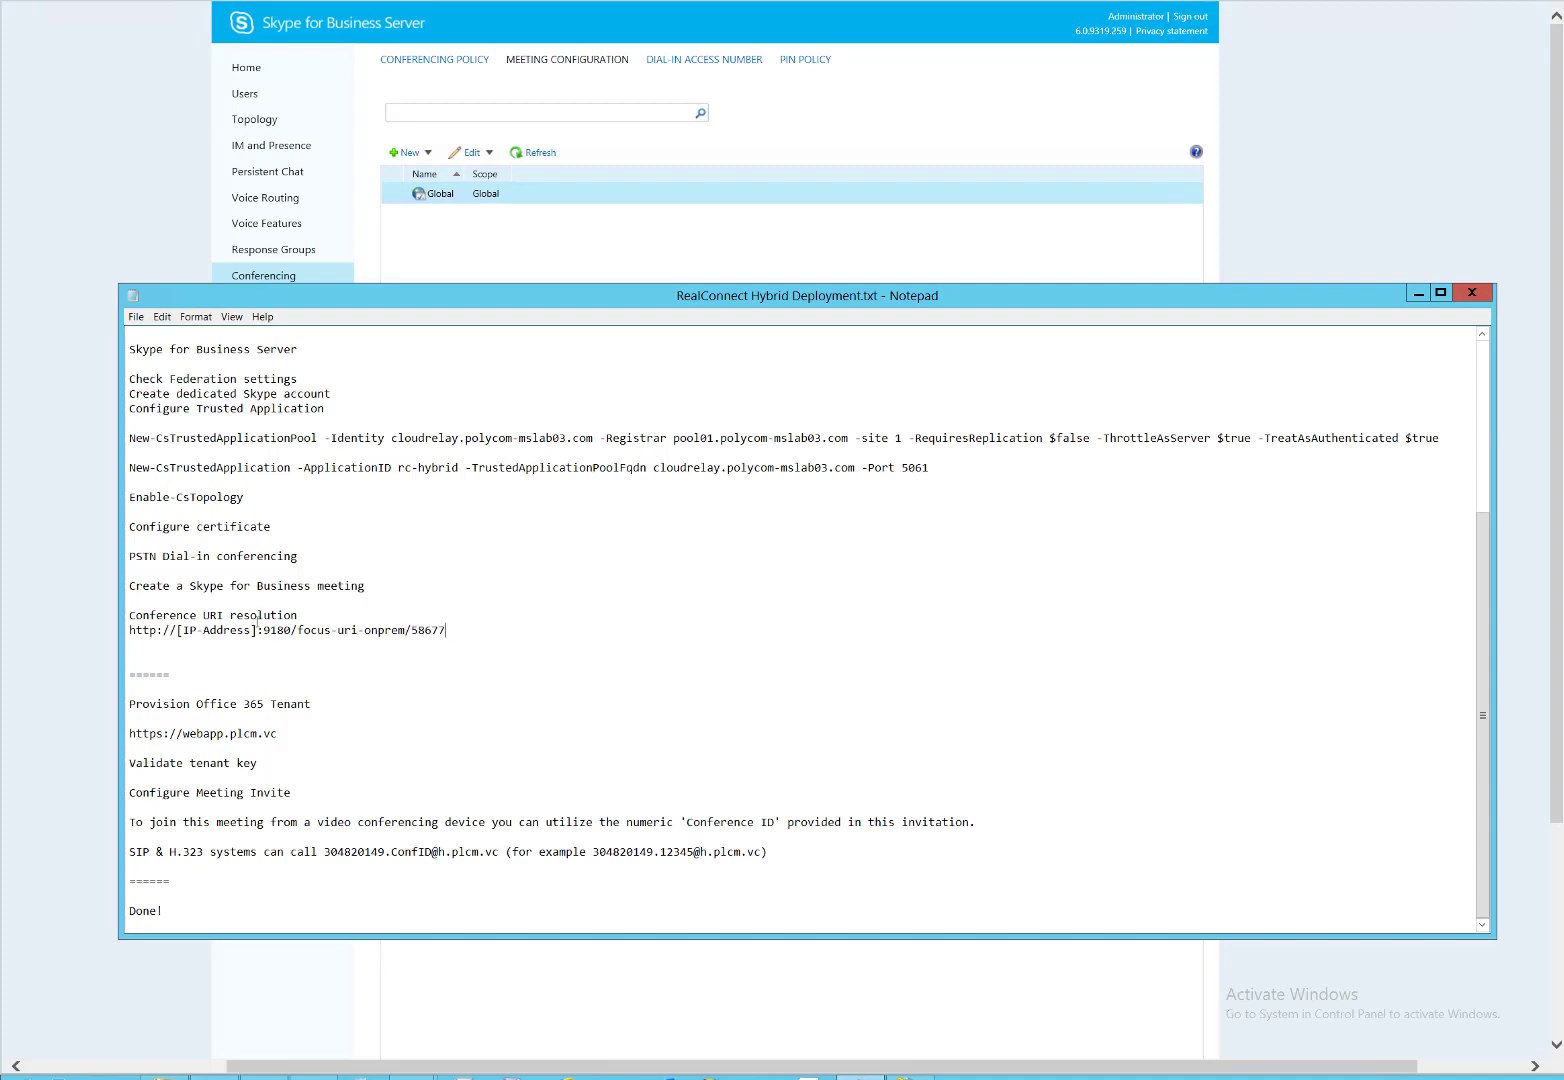
Replace [IP-Address] with 10.228.9.133 and select the full focus-uri URL.
drag(258, 630, 176, 630)
text(10)
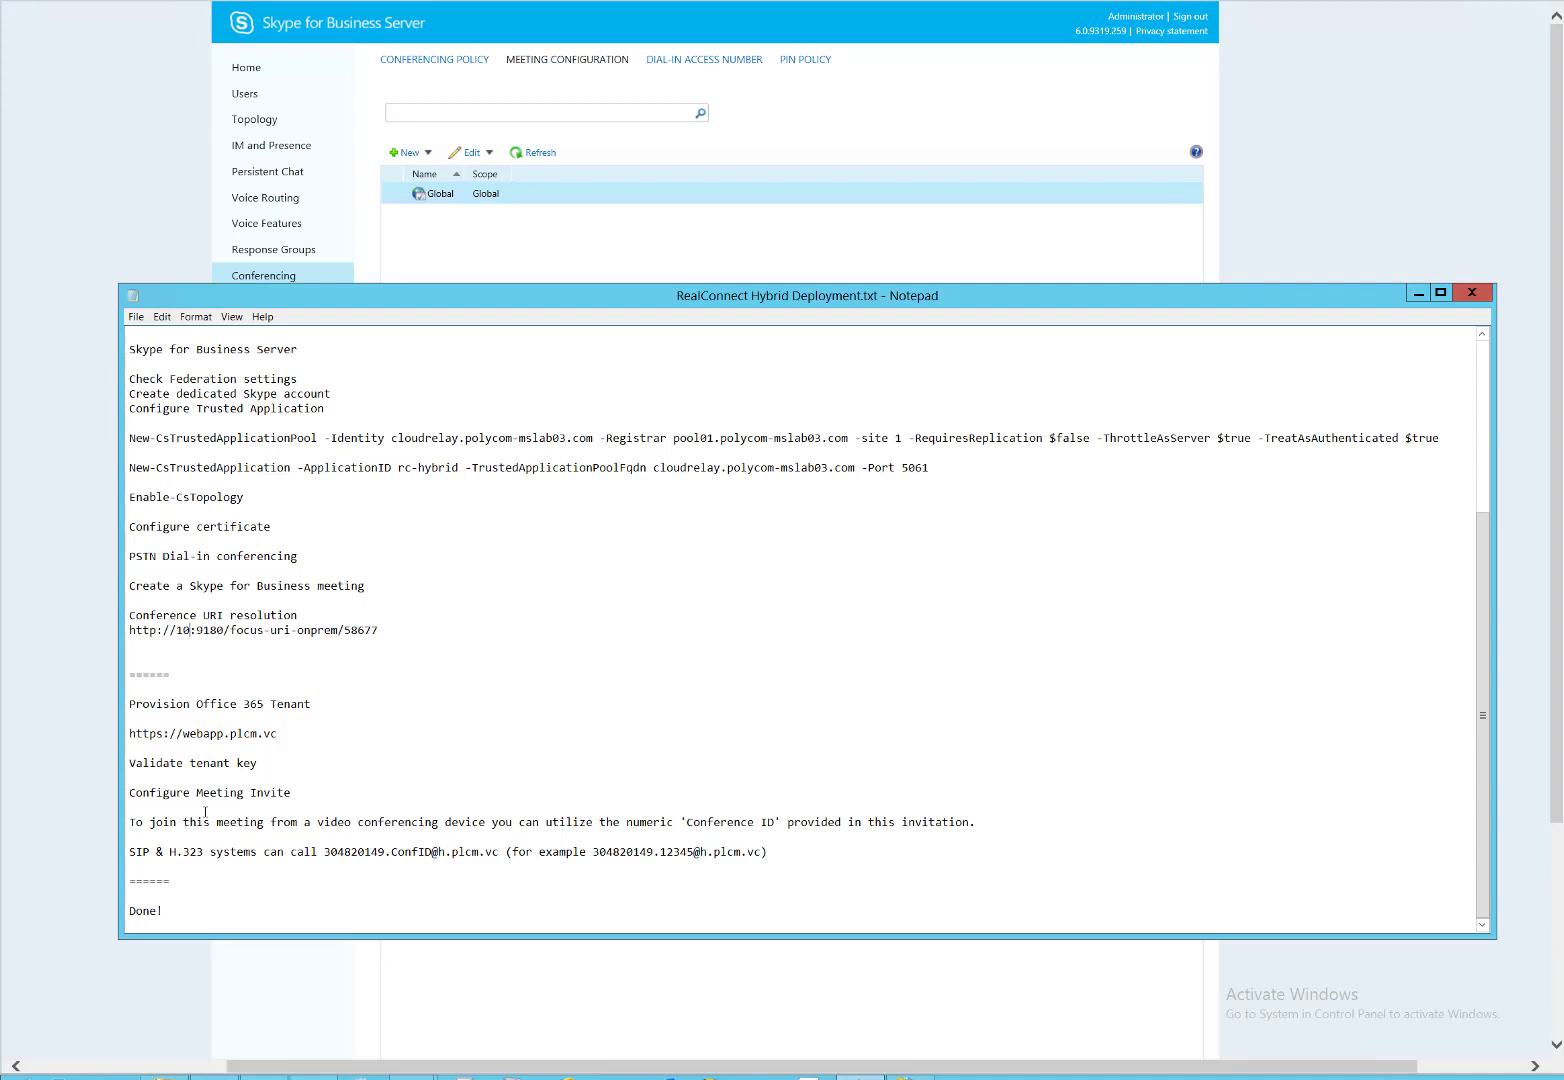
text(.228.9.)
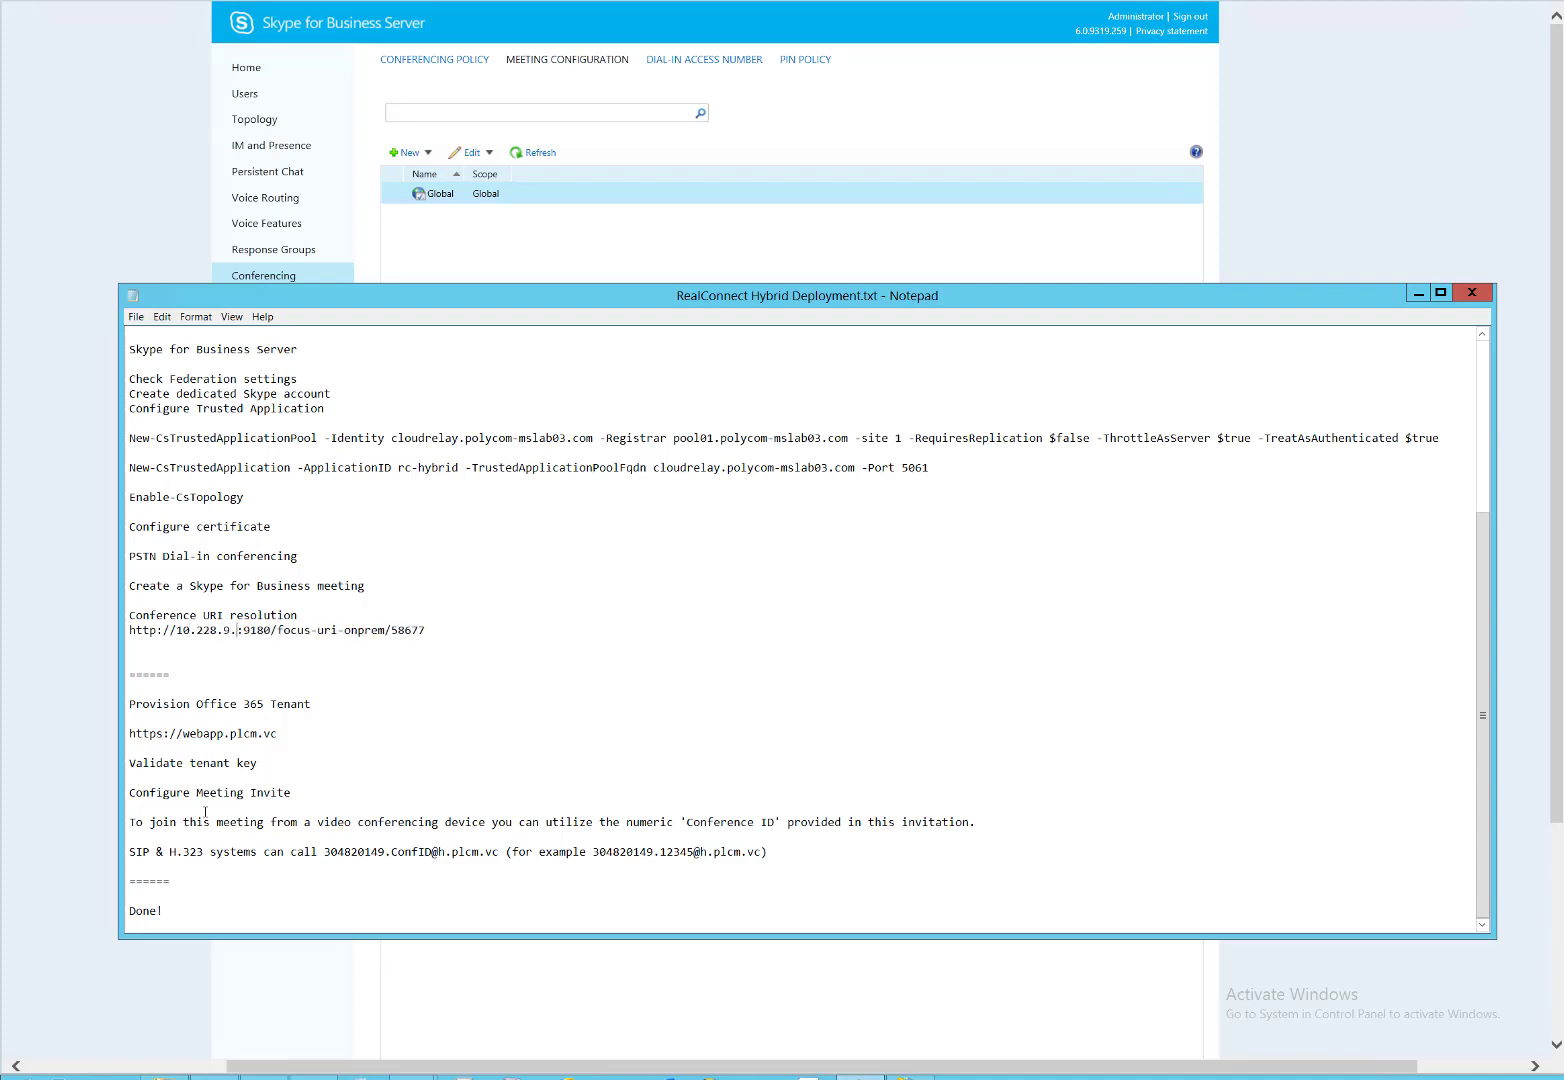
text(133)
scroll(512, 636, up, 4)
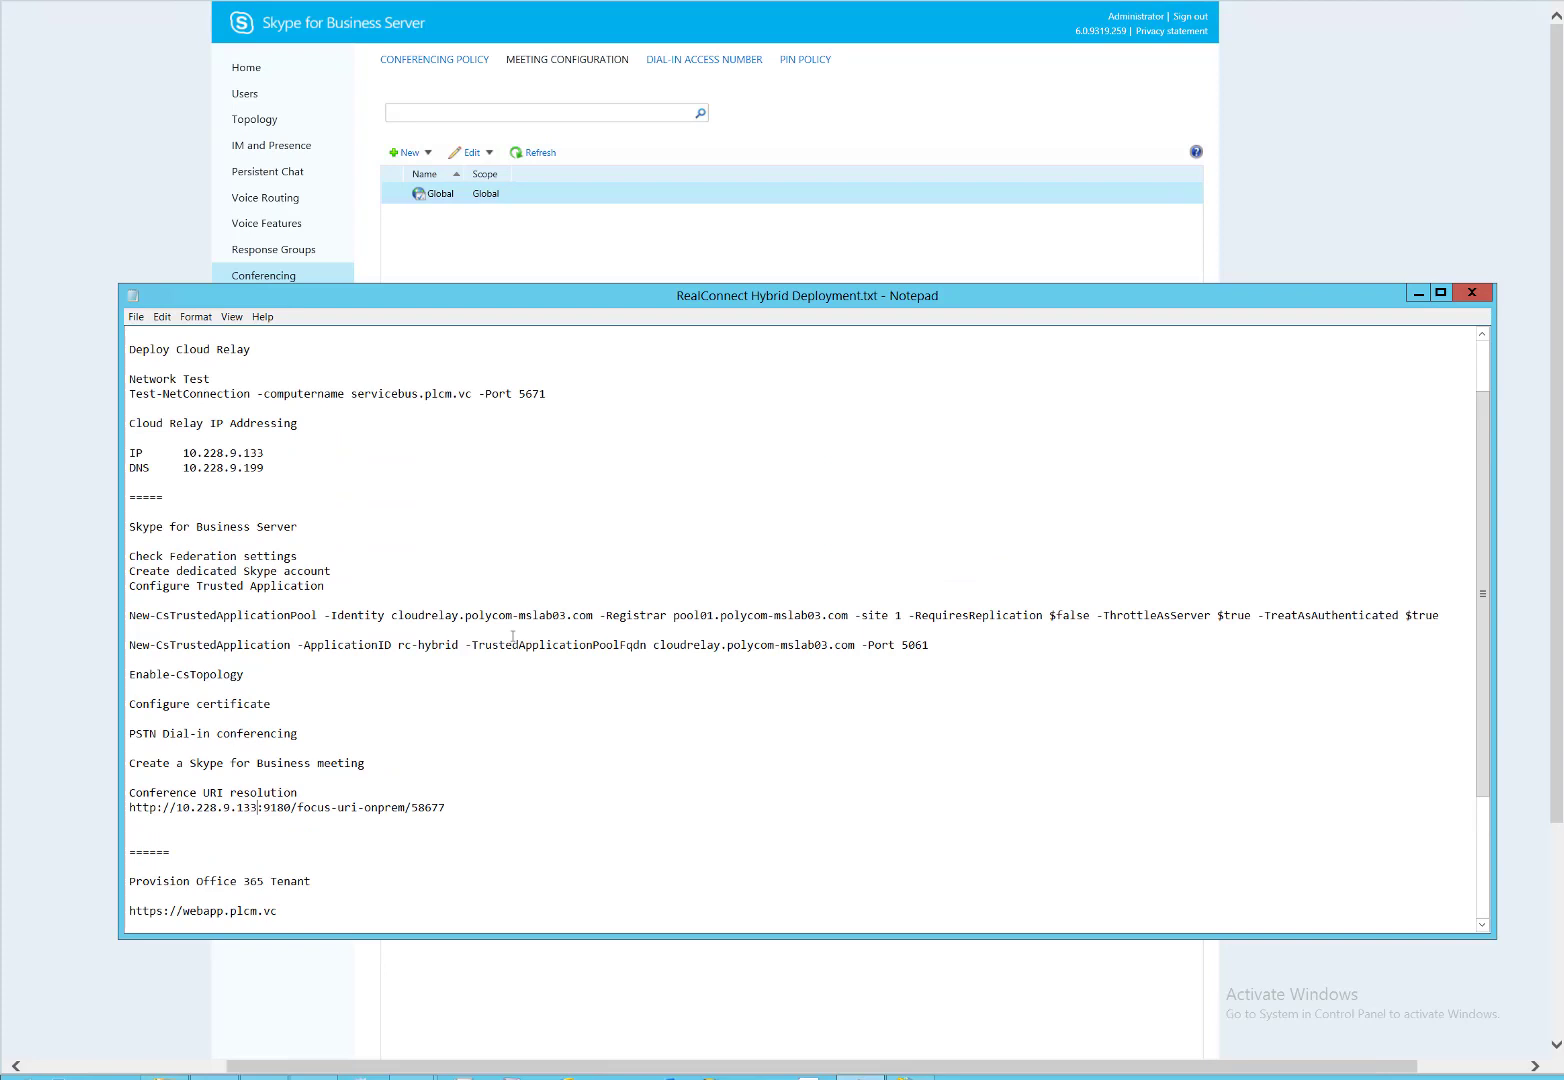
scroll(512, 636, down, 3)
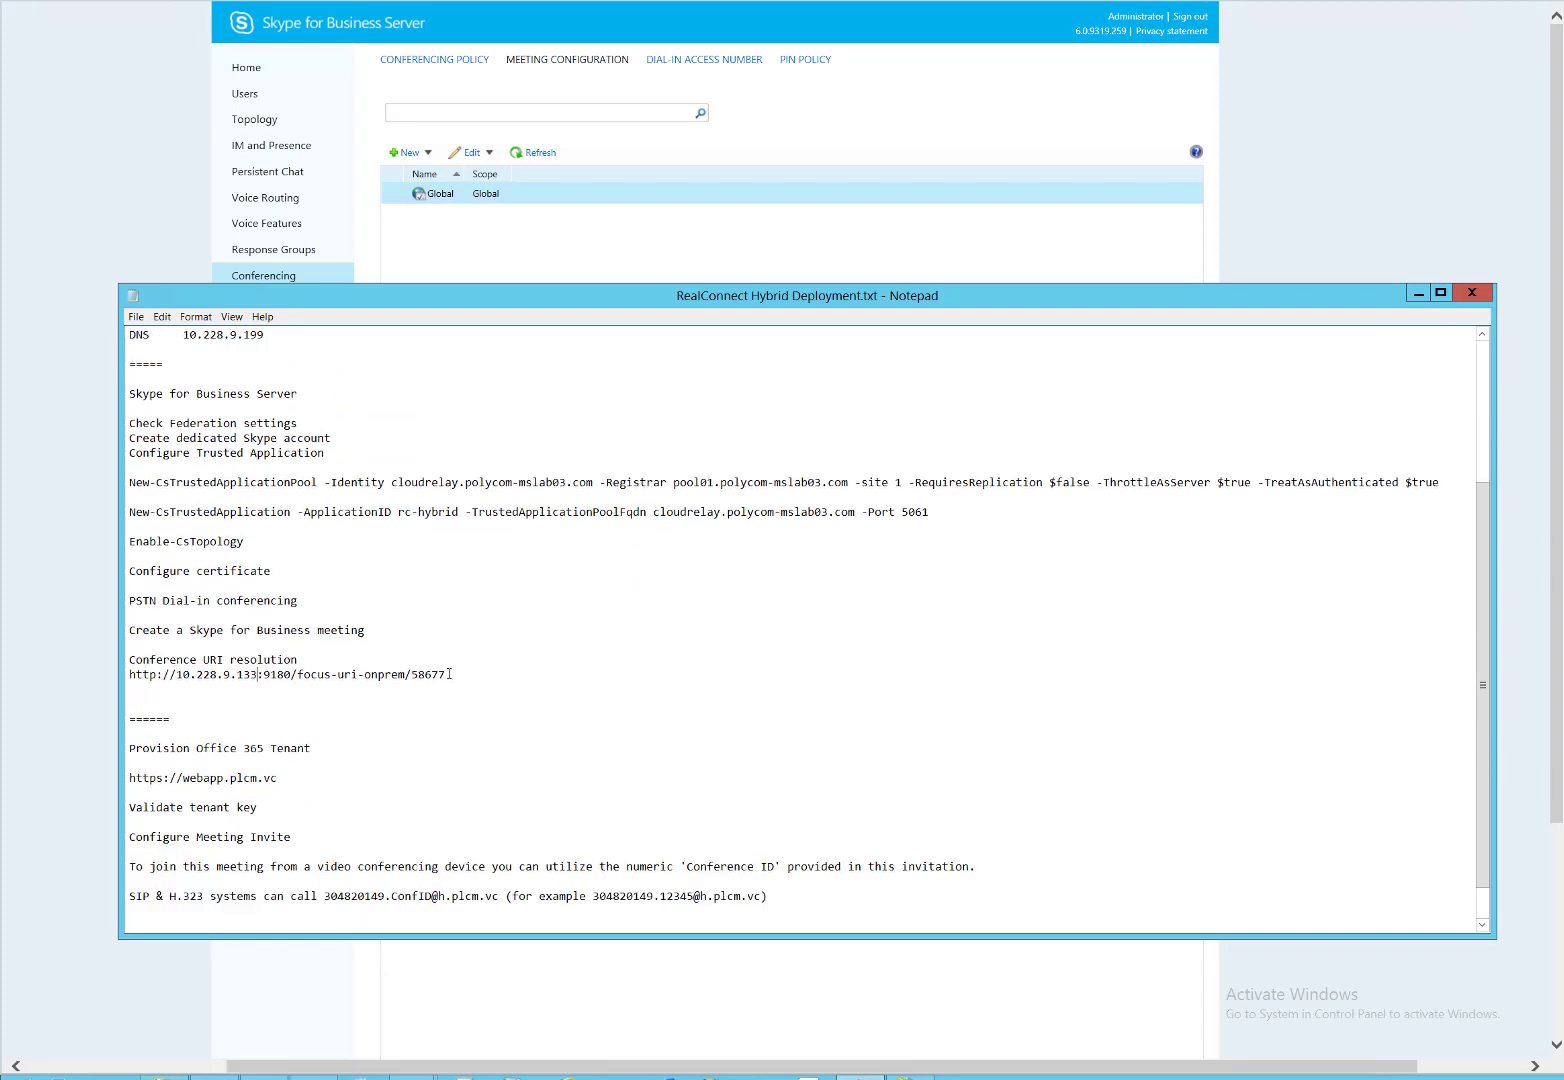
drag(446, 674, 131, 676)
key(ctrl+c)
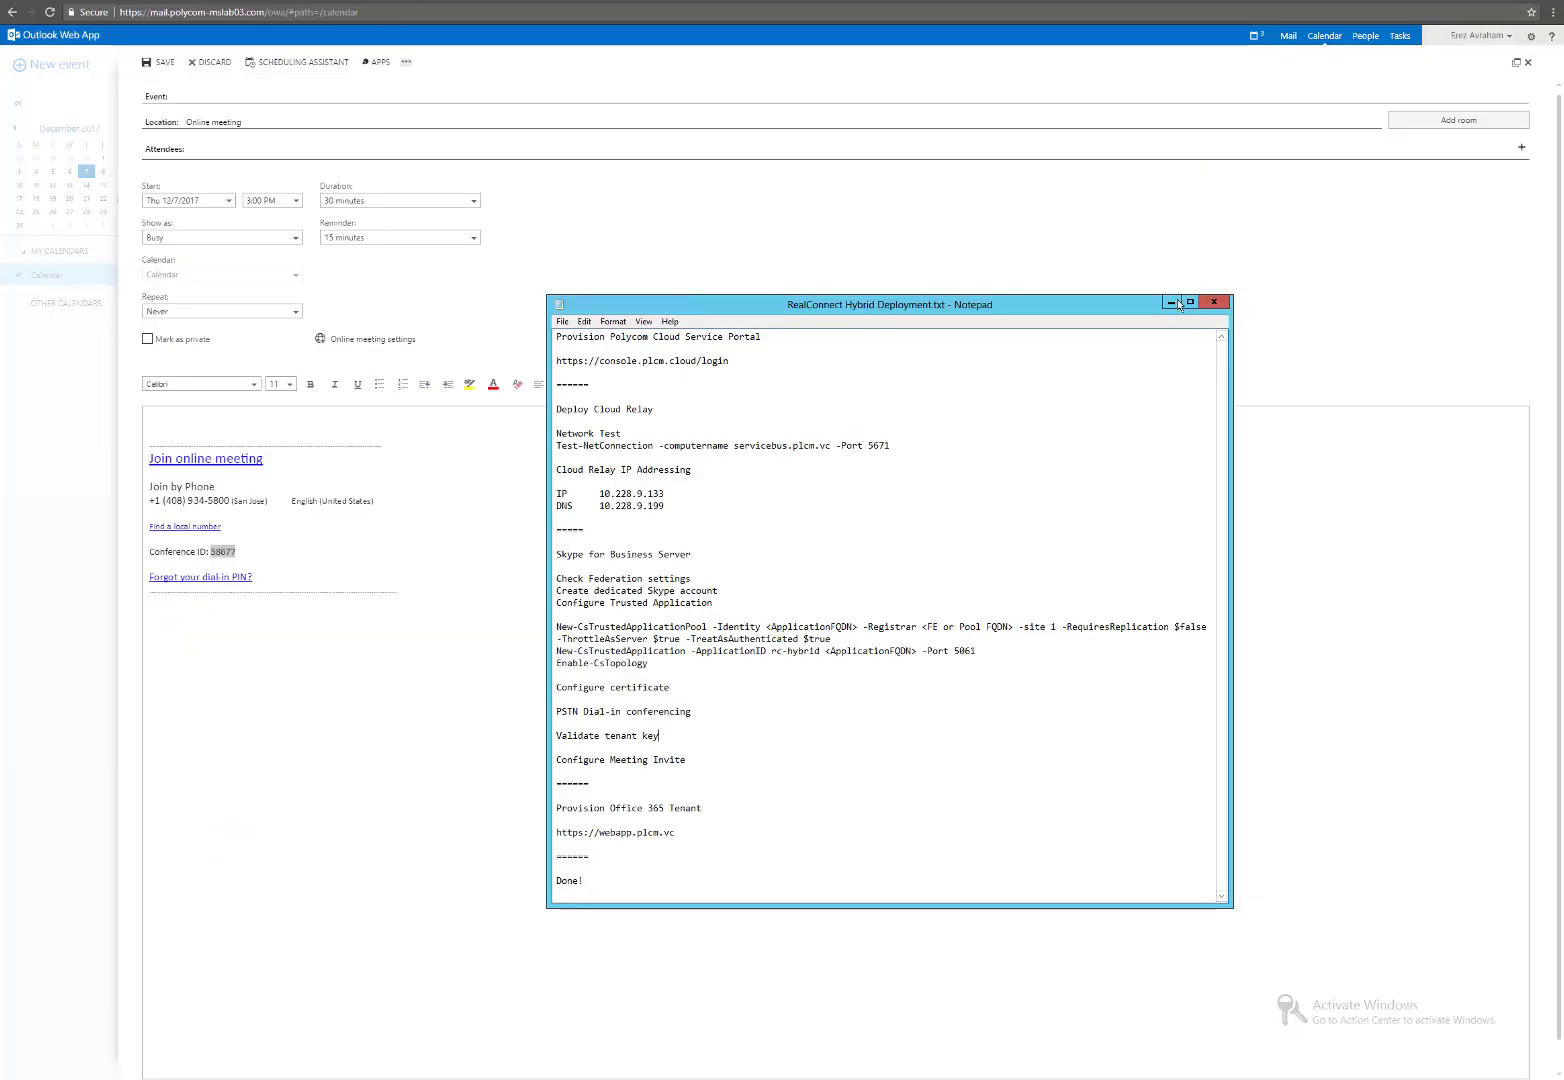
click(1171, 301)
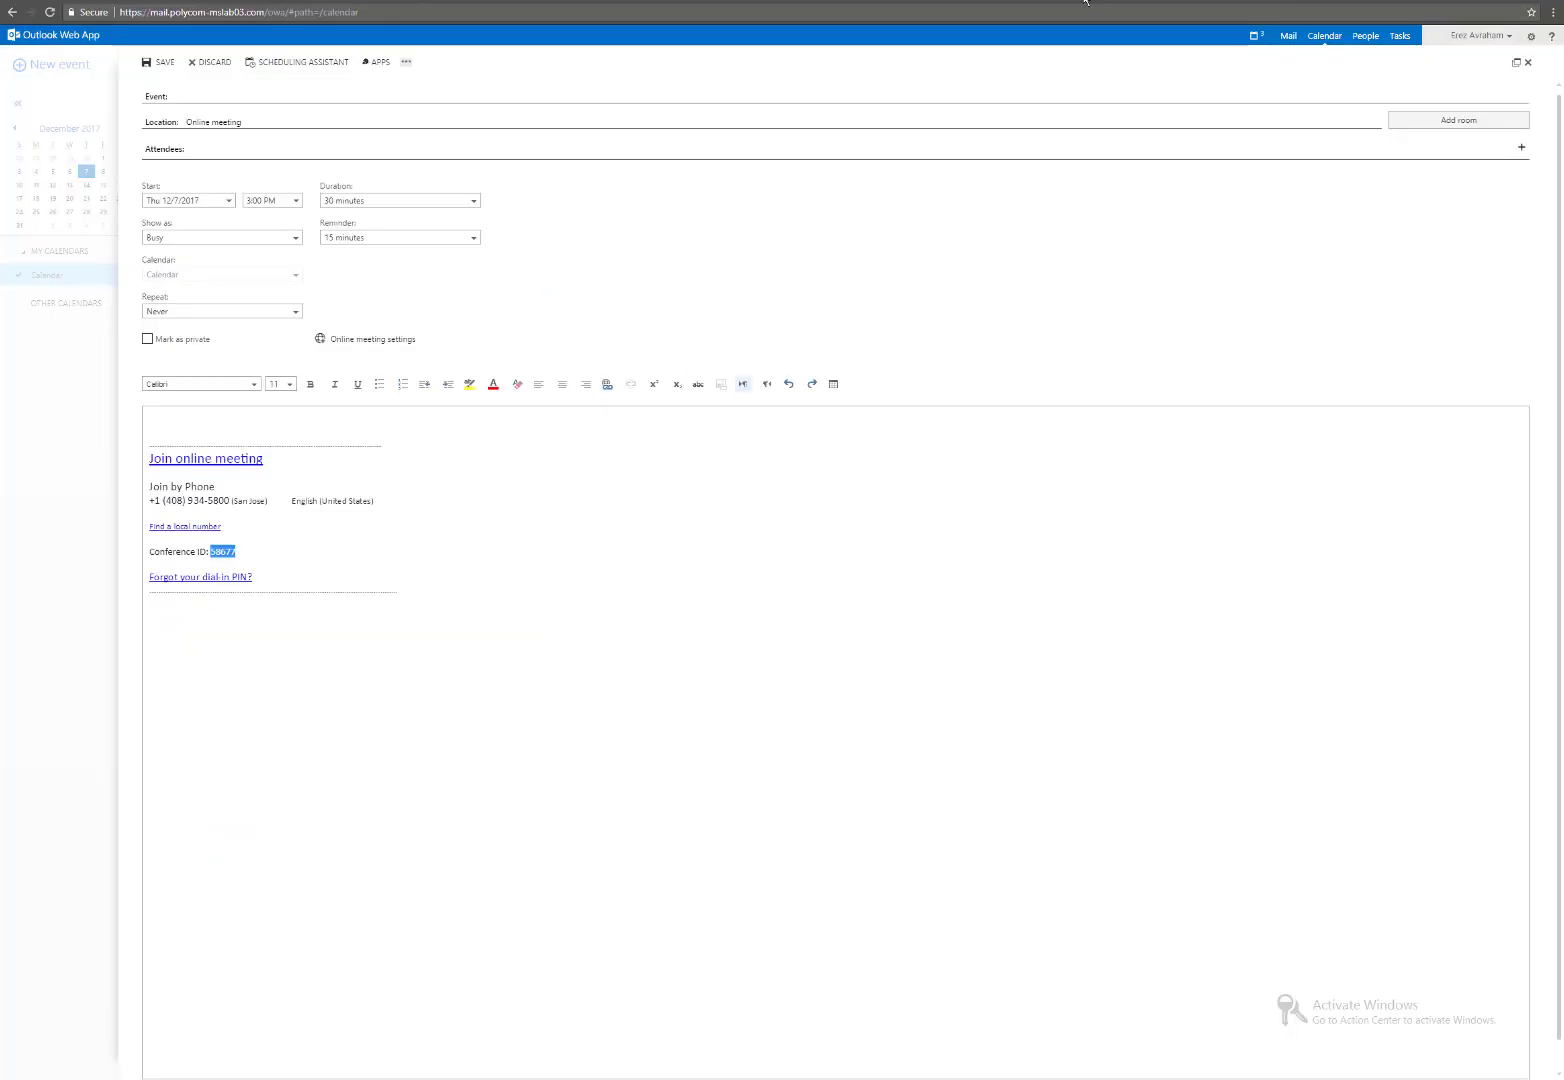
key(ctrl+shift+n)
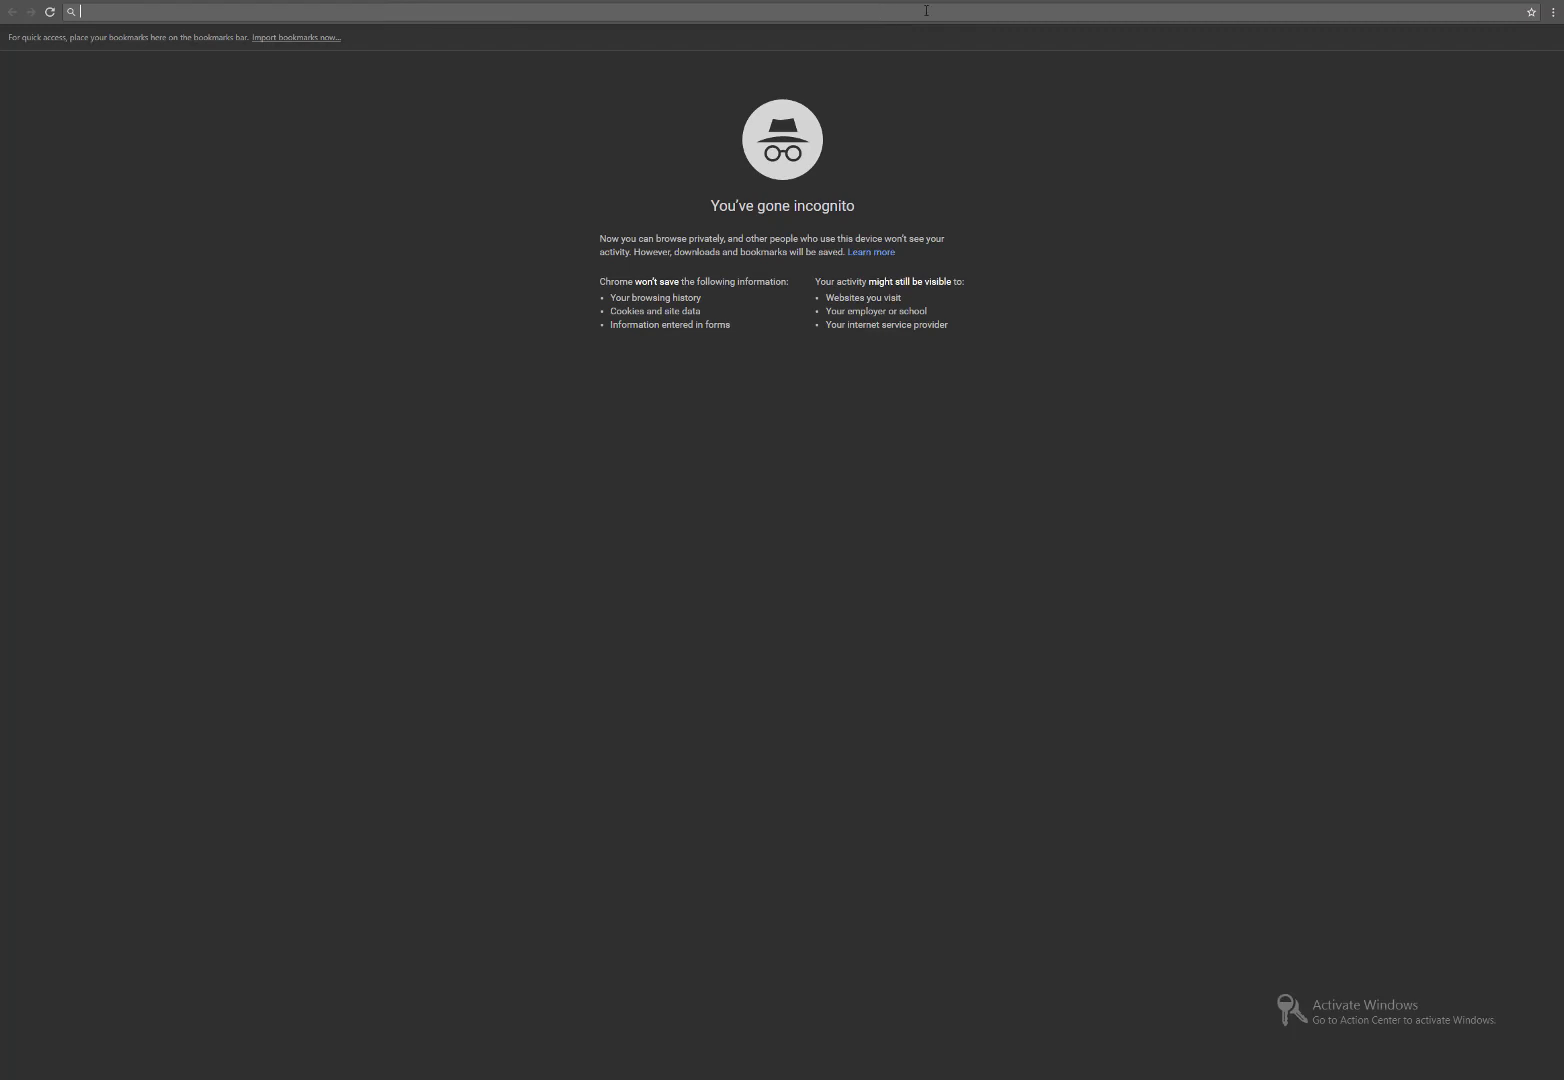
key(ctrl+v)
key(Return)
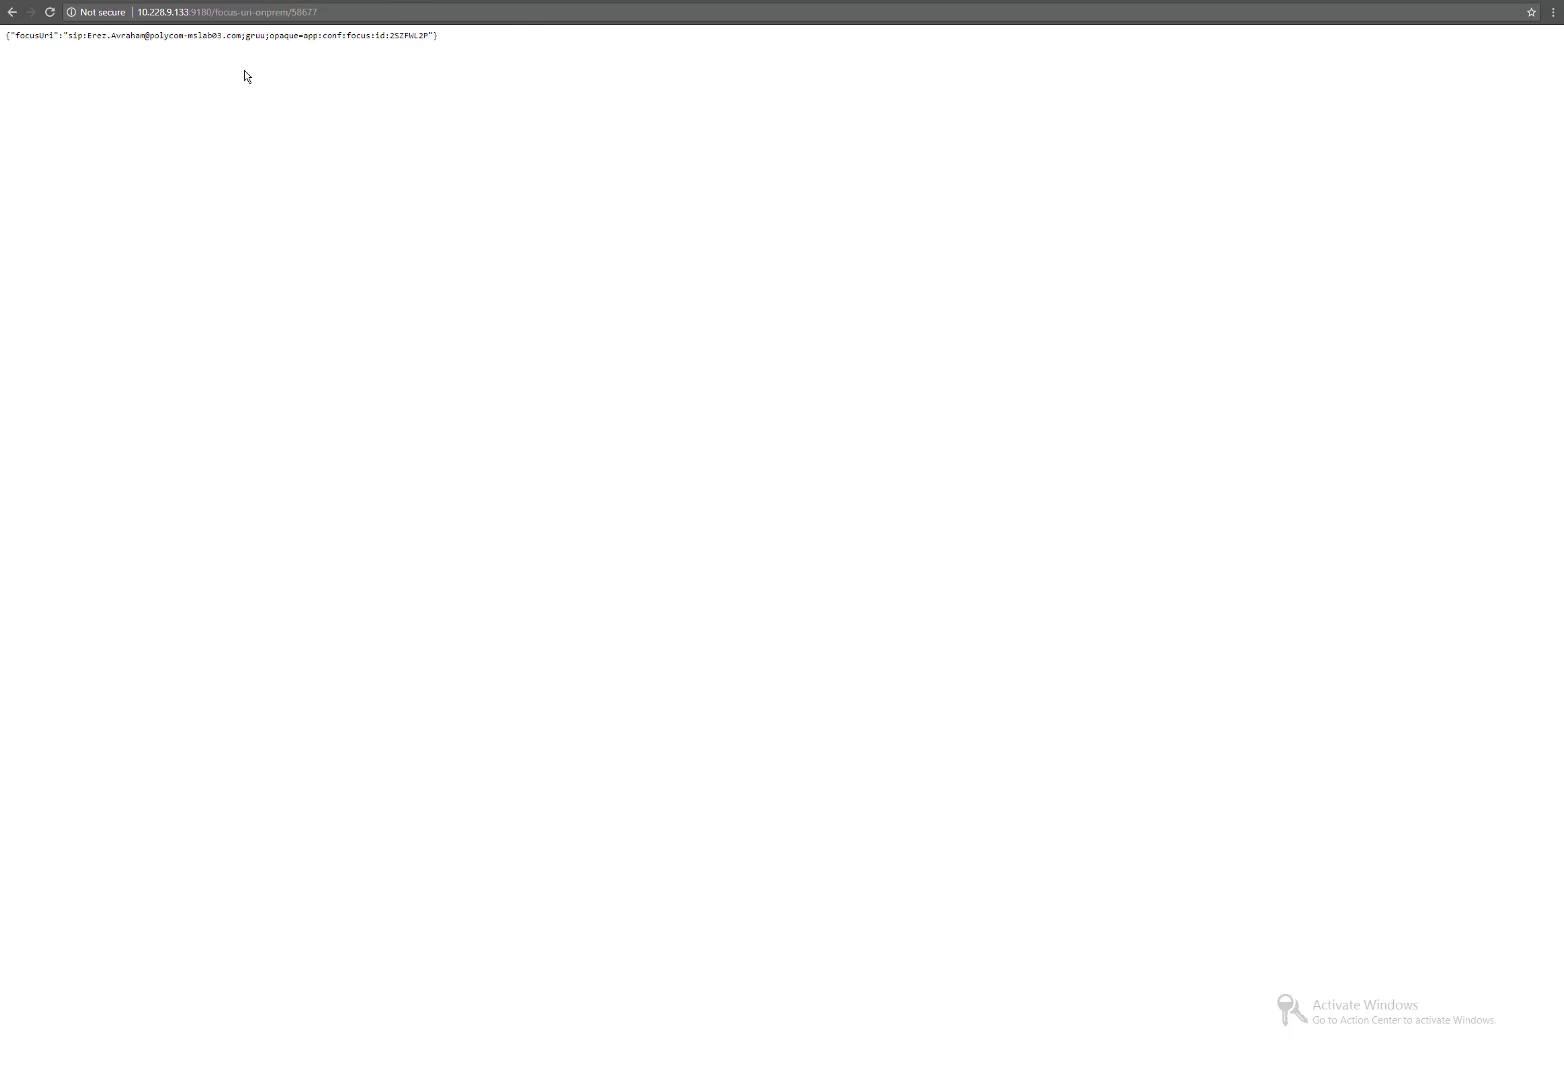
click(980, 1)
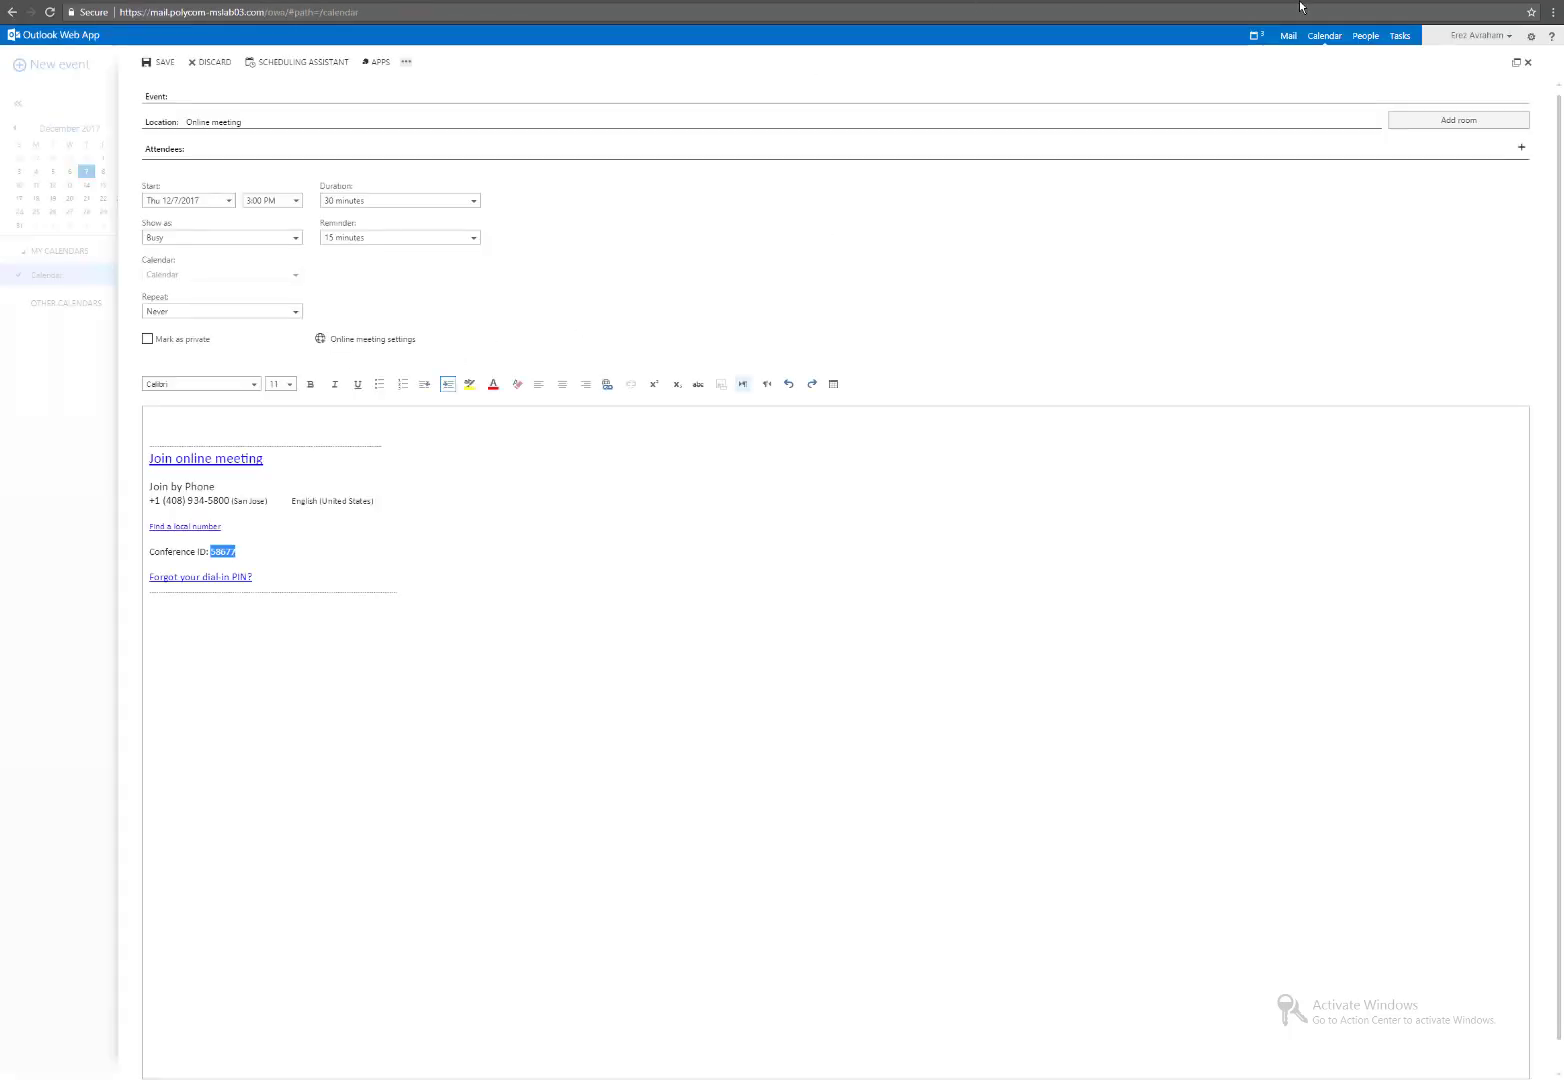
Discard the 3 PM draft and create a 4 PM online meeting showing the SIP & H.323 footer.
click(1528, 62)
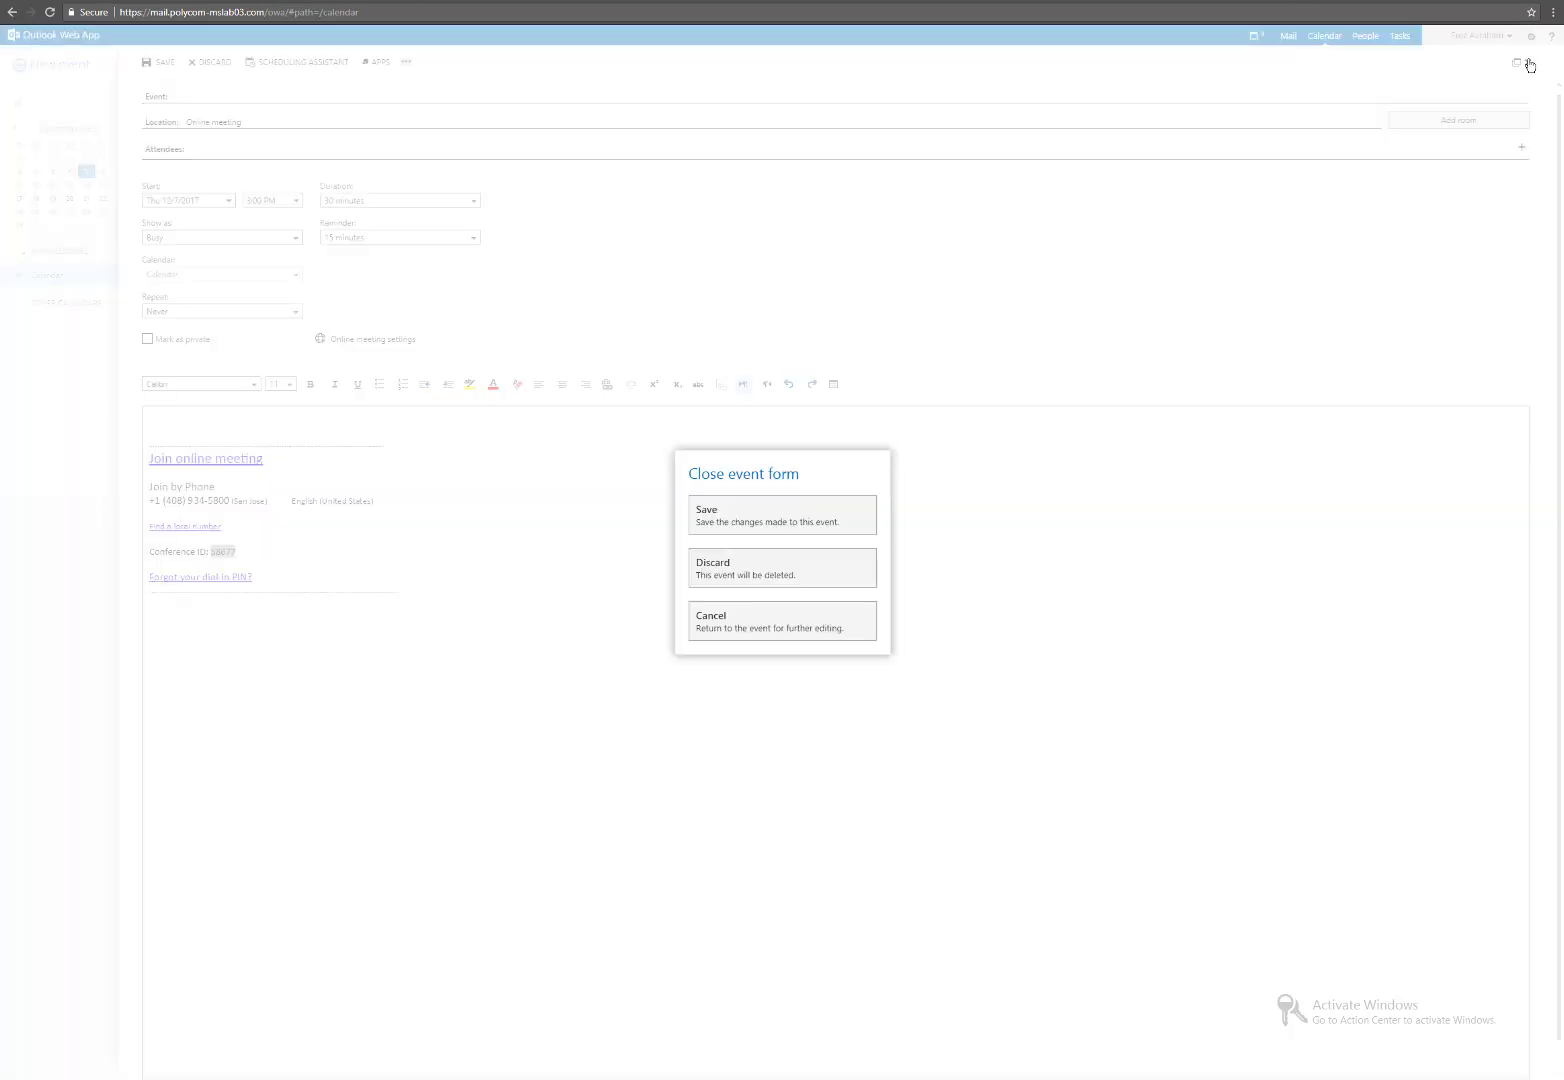
click(778, 579)
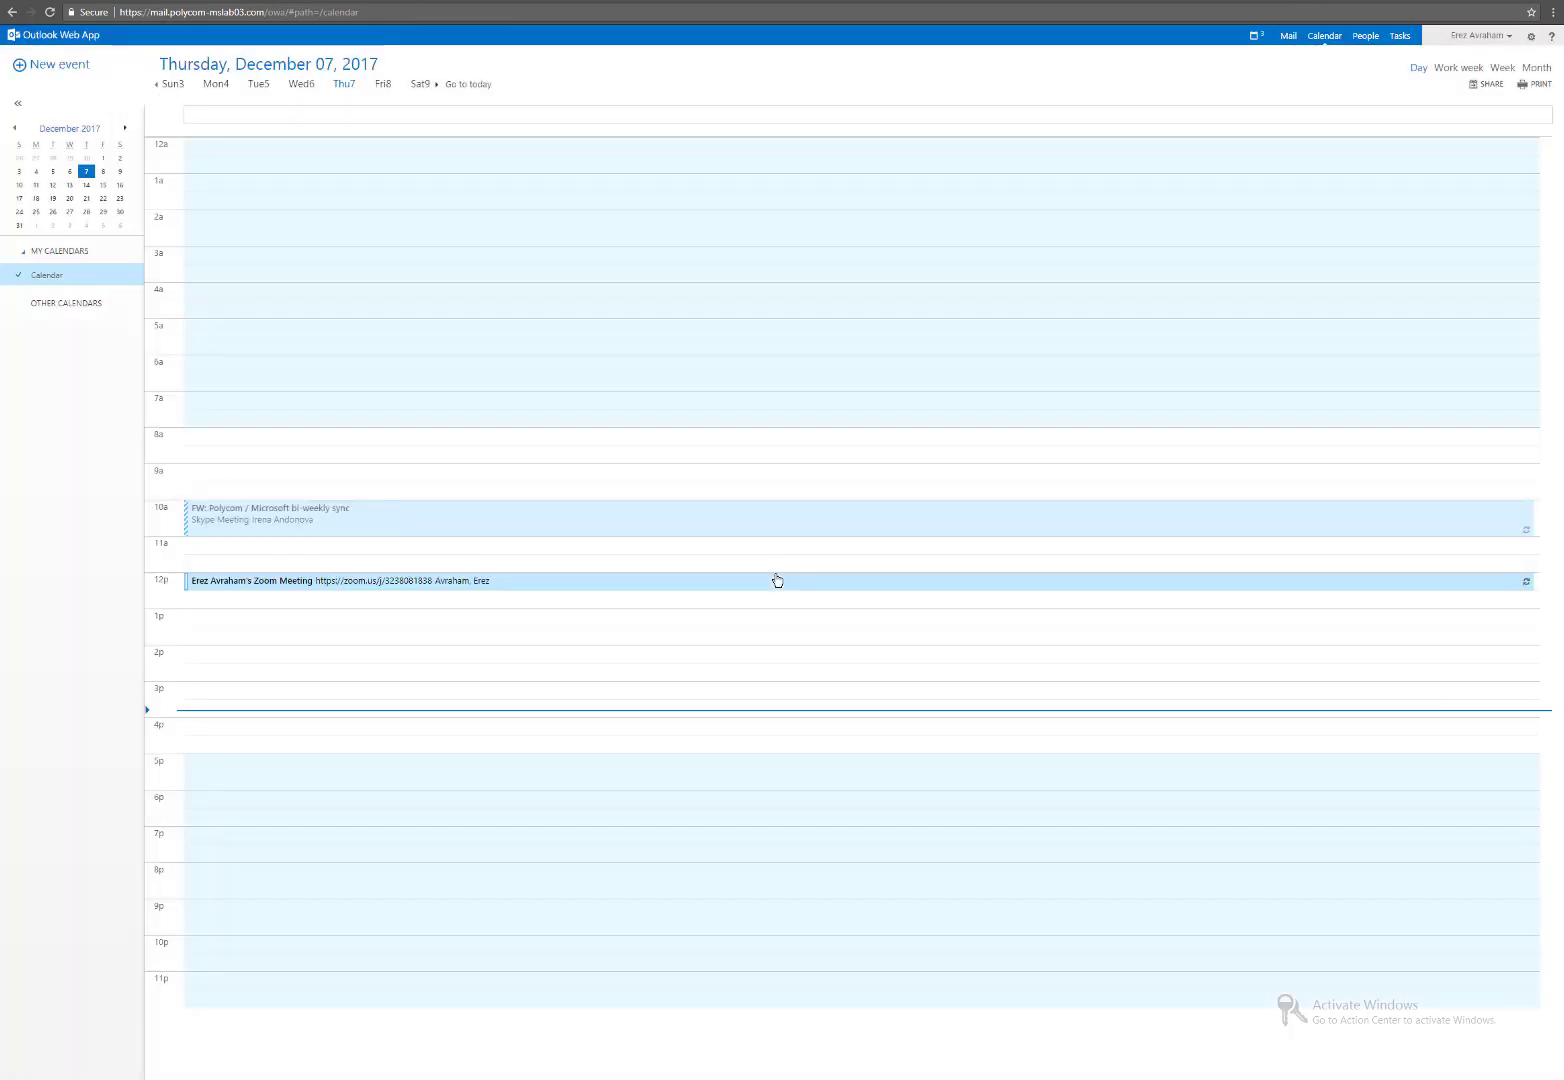
double_click(261, 730)
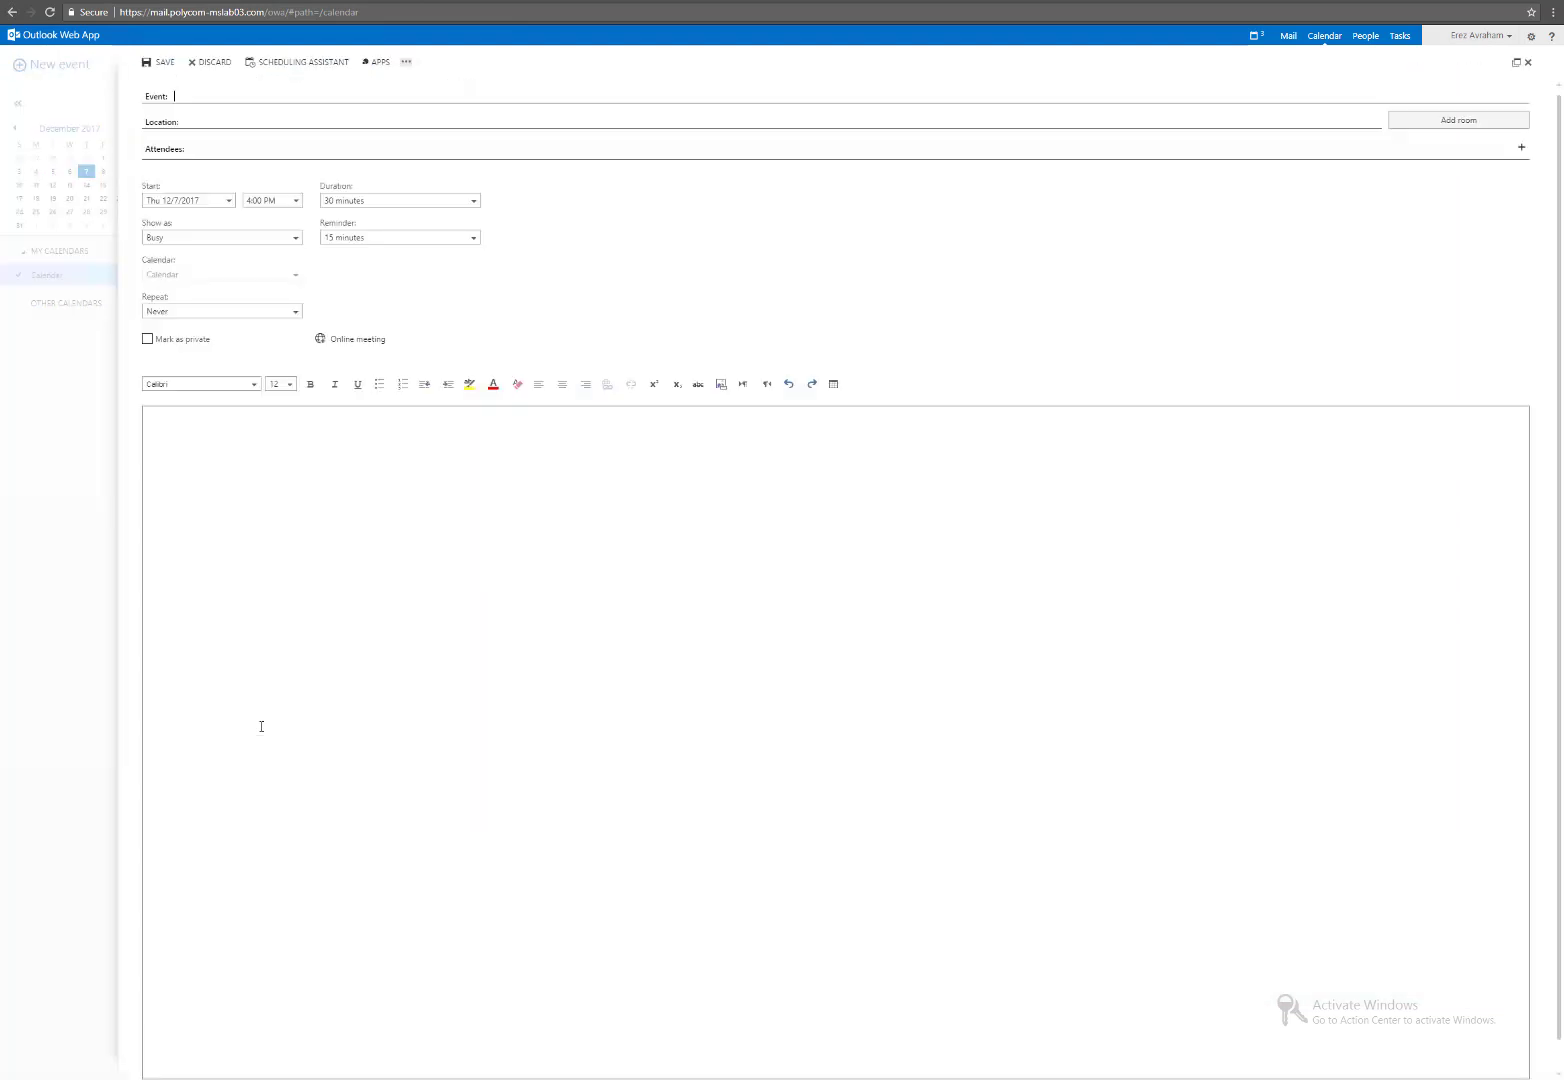
click(354, 343)
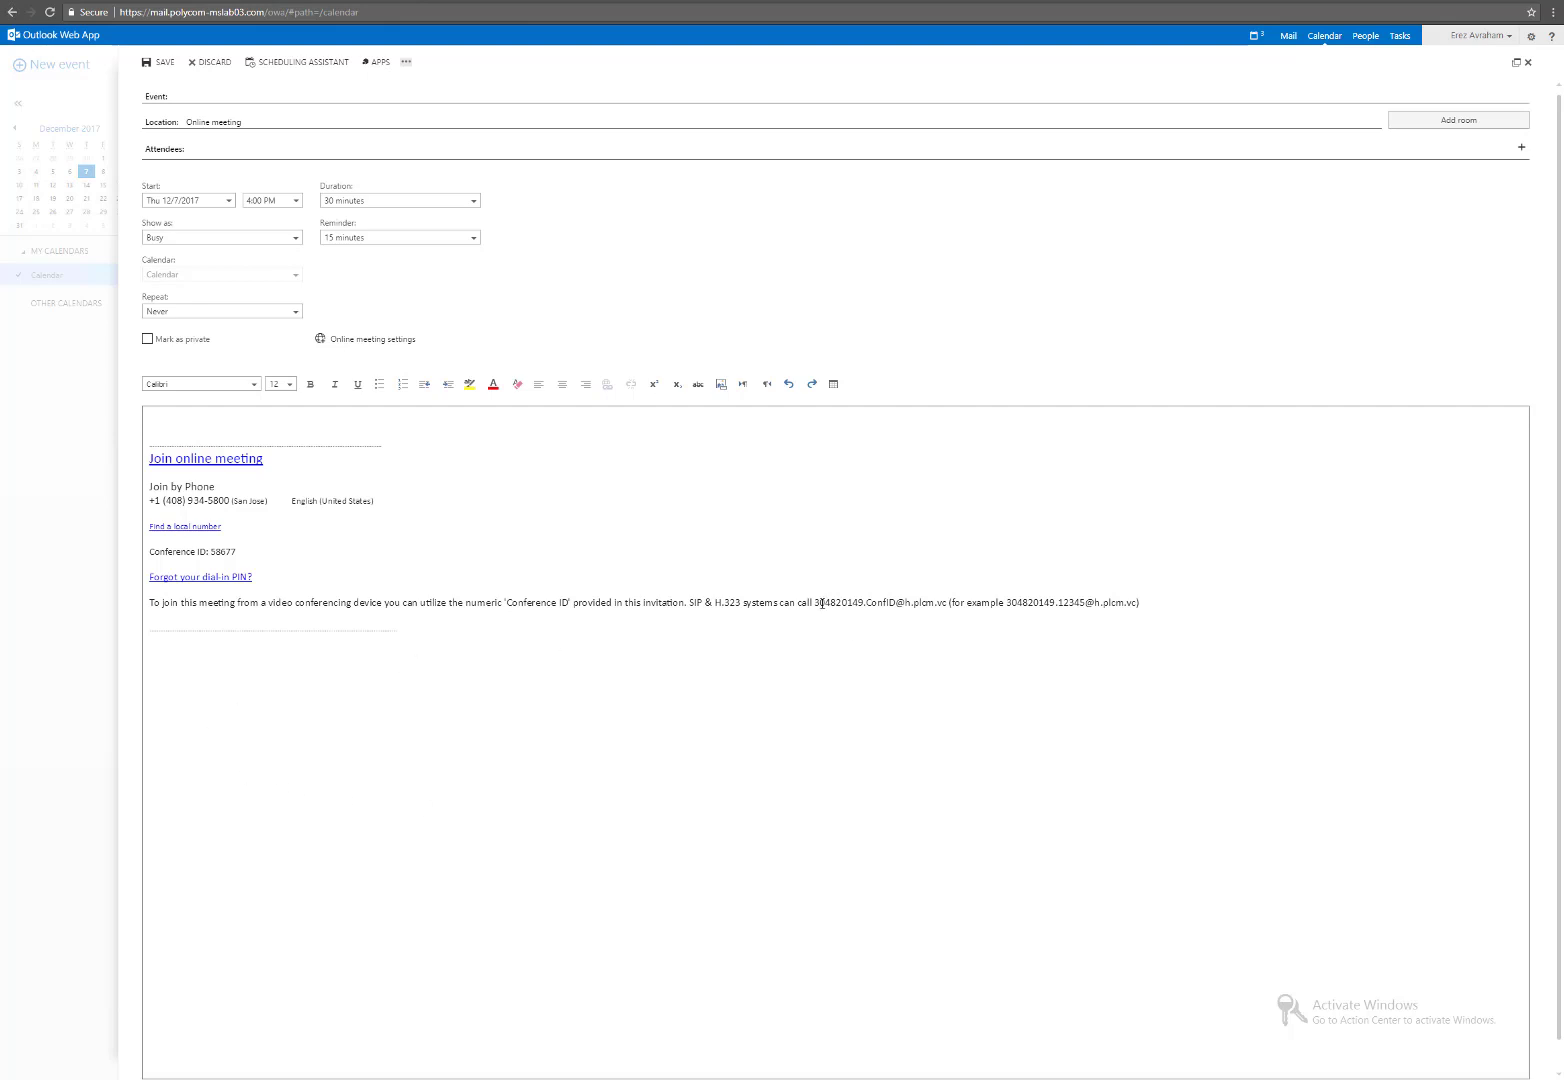
drag(816, 603, 865, 603)
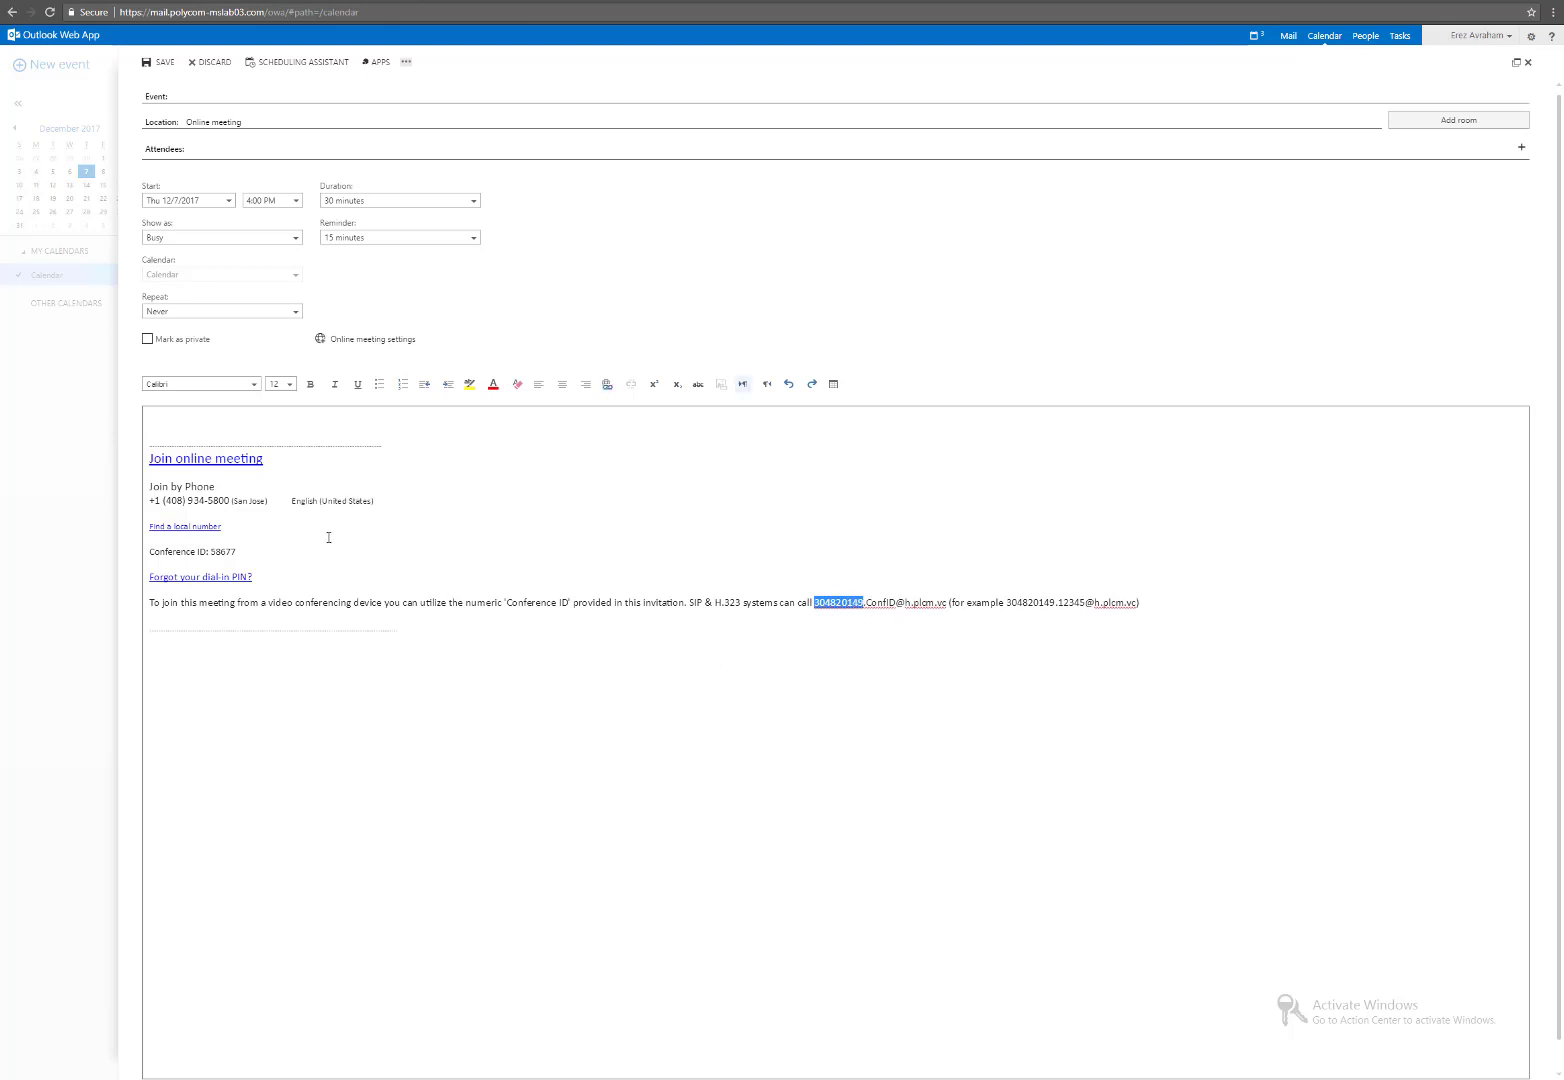
click(957, 645)
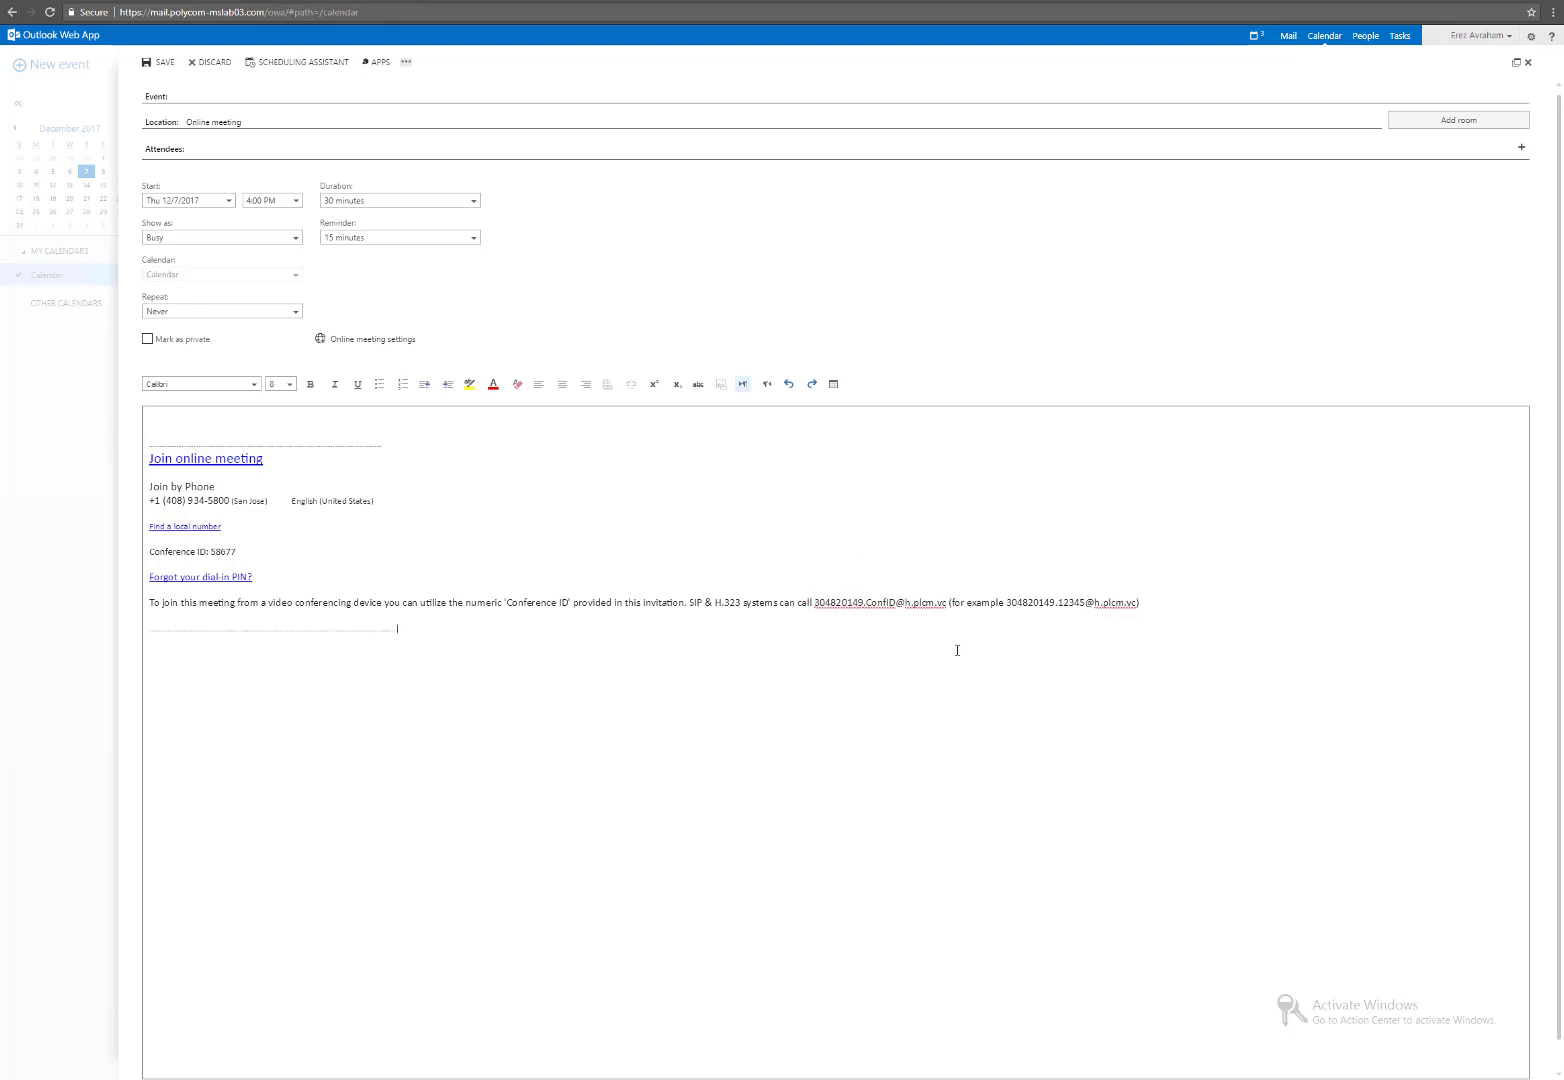